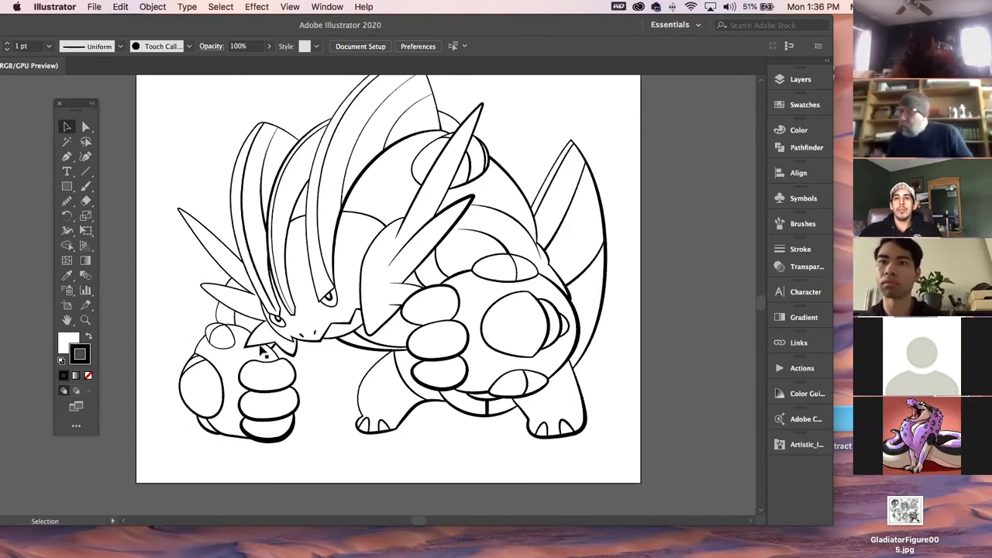
# Examine the creature's line art up close, including the head fins, face, fists and feet
pyautogui.click(85, 320)
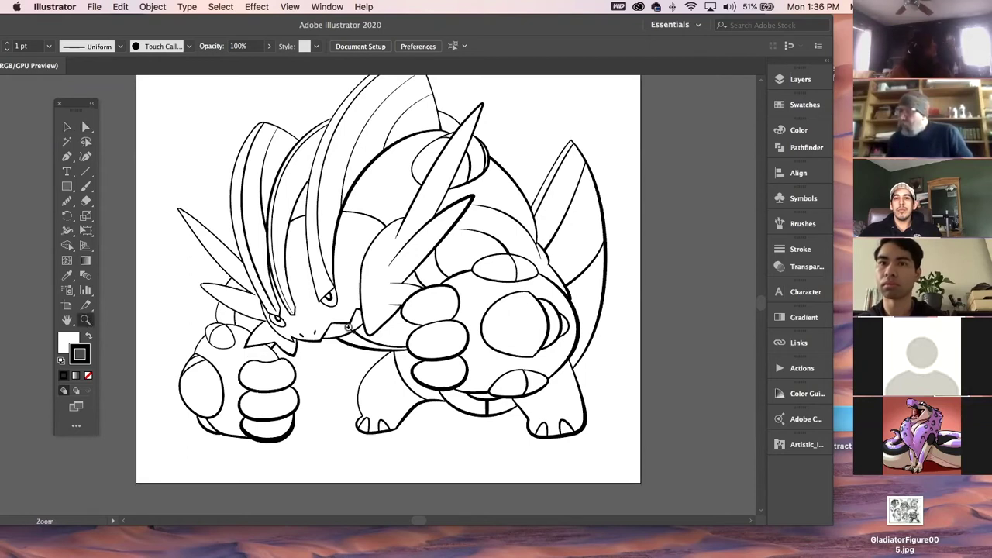
pyautogui.click(348, 329)
pyautogui.press('space')
pyautogui.moveTo(401, 296); pyautogui.dragTo(403, 319)
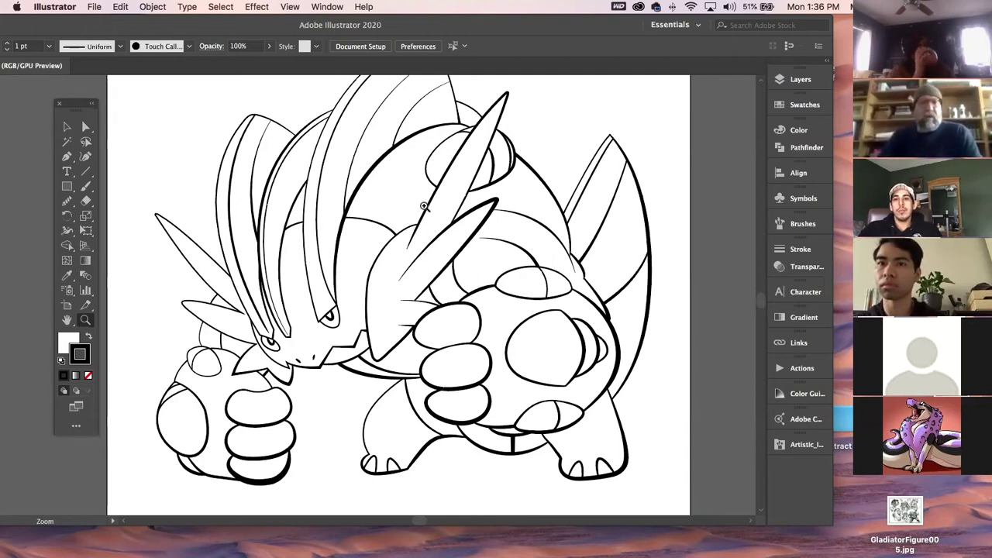
pyautogui.moveTo(469, 173); pyautogui.dragTo(493, 285)
pyautogui.click(67, 126)
pyautogui.moveTo(376, 279); pyautogui.dragTo(346, 238)
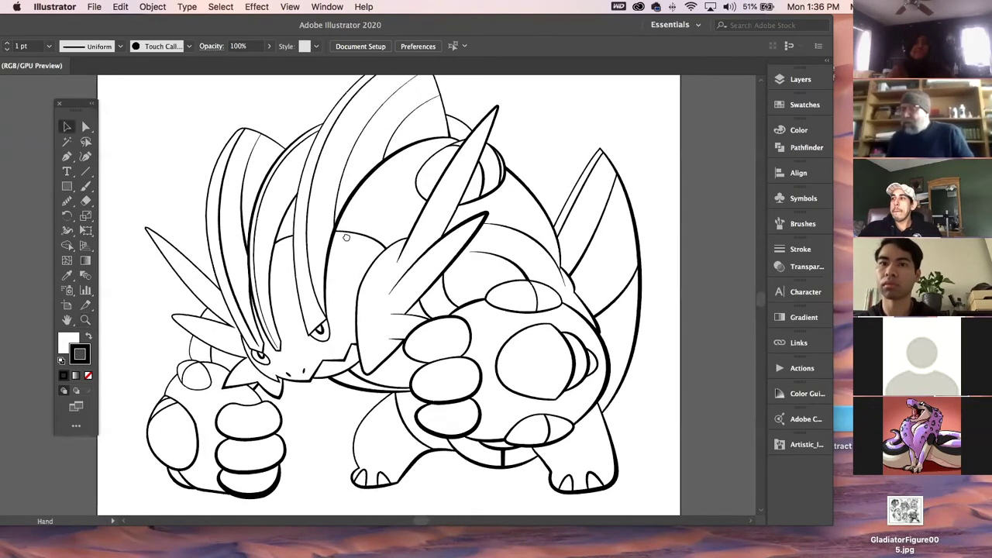
pyautogui.scroll(-2, 348, 250)
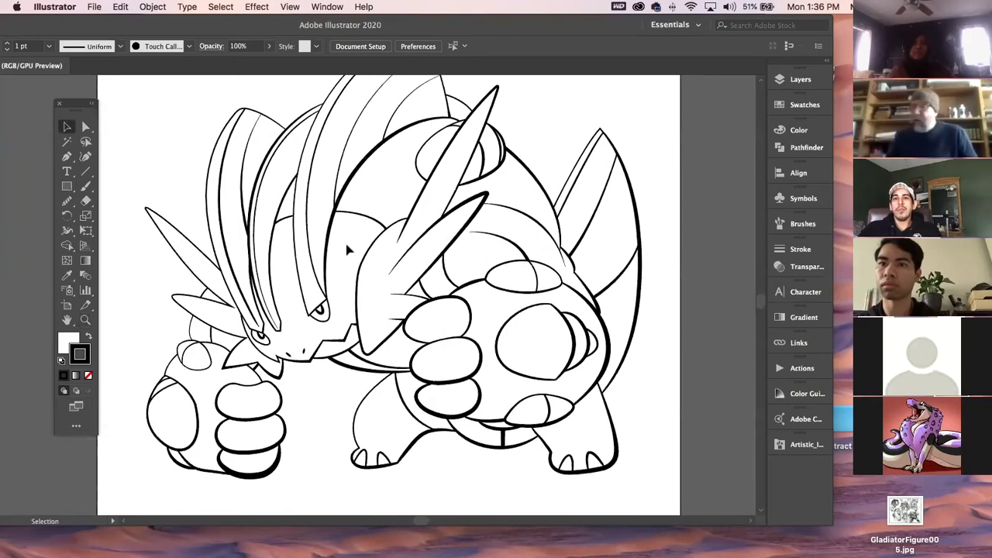
pyautogui.moveTo(387, 209); pyautogui.dragTo(393, 251)
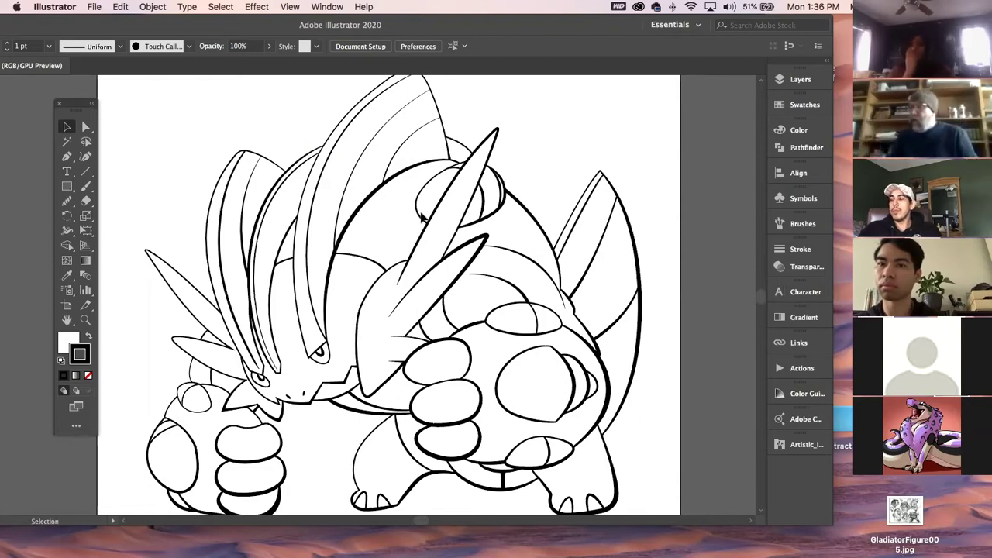
pyautogui.moveTo(398, 166); pyautogui.dragTo(388, 234)
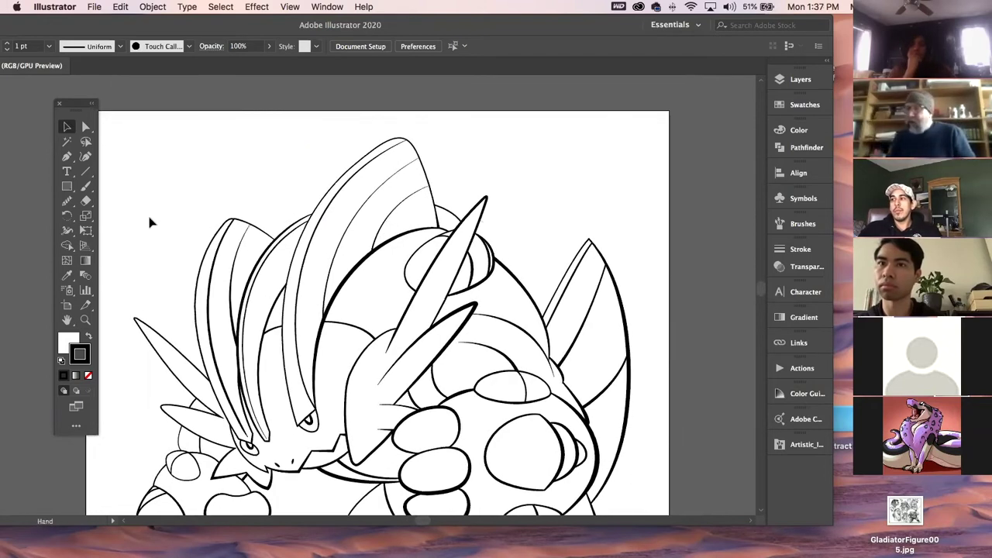
# Thicken the outer outline of the creature's tallest head fin with the Width tool
pyautogui.click(66, 230)
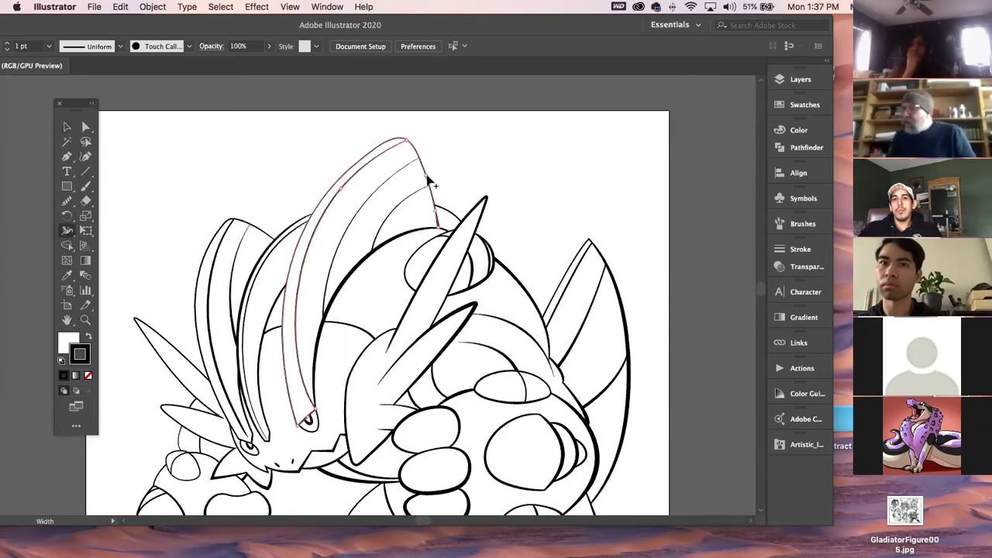
pyautogui.moveTo(427, 178); pyautogui.dragTo(429, 181)
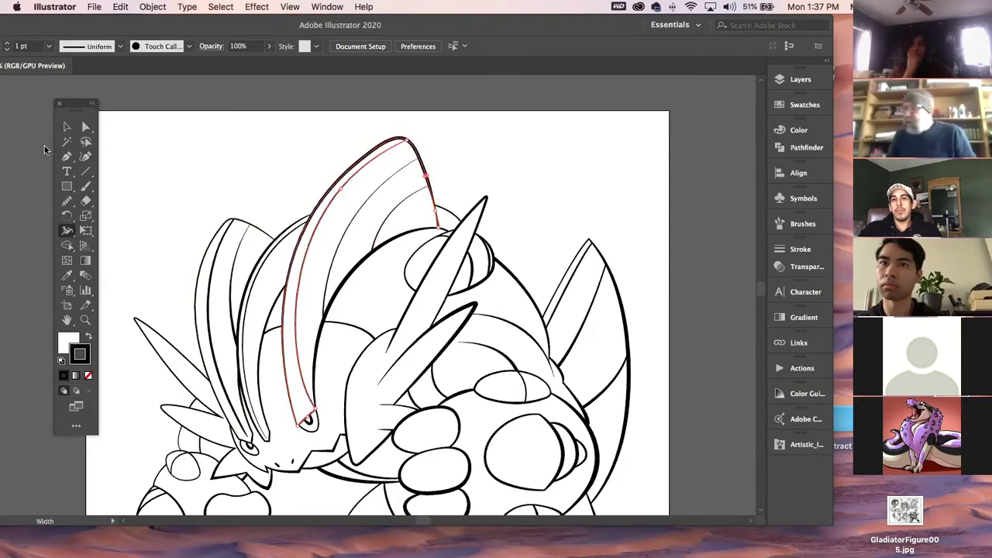
pyautogui.click(68, 127)
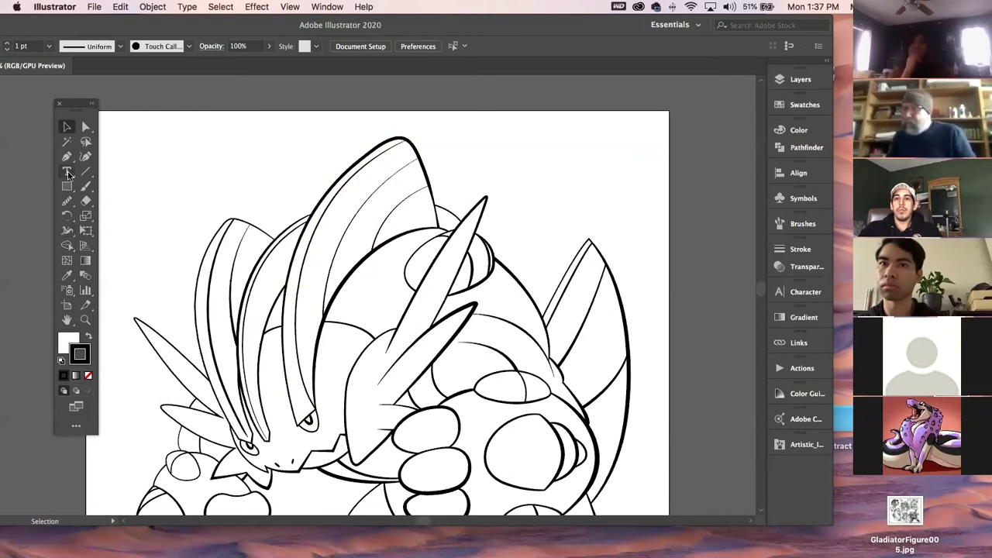
# Vary the stroke width along the lower edges of the two spikes beside the face with the Width tool
pyautogui.click(67, 230)
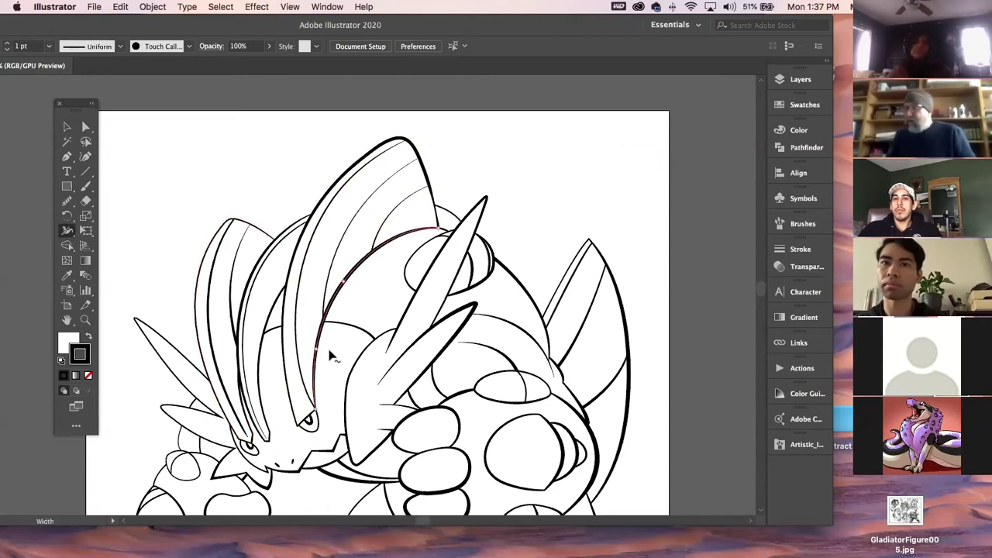
pyautogui.scroll(-5, 314, 357)
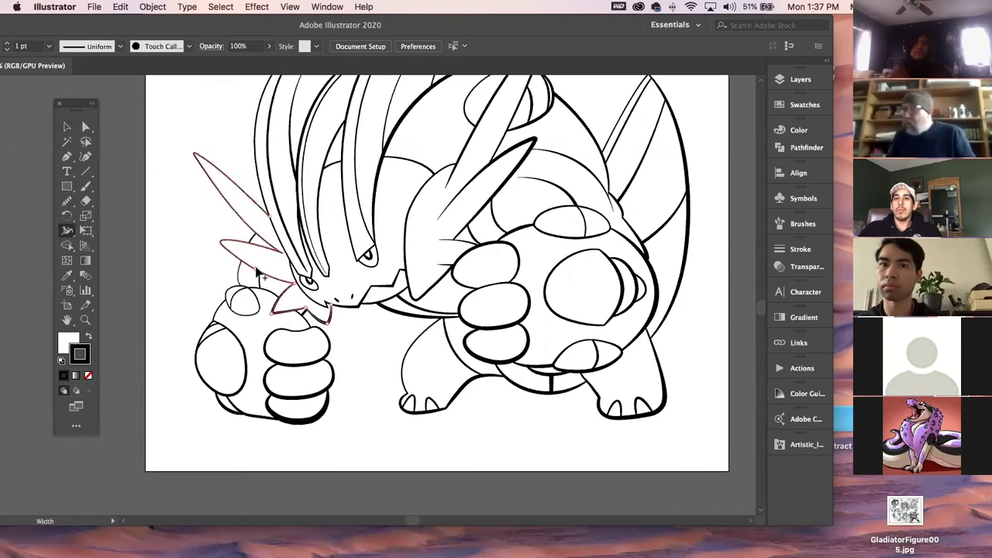
pyautogui.moveTo(255, 269); pyautogui.dragTo(252, 268)
pyautogui.press('super')
pyautogui.press('super+z')
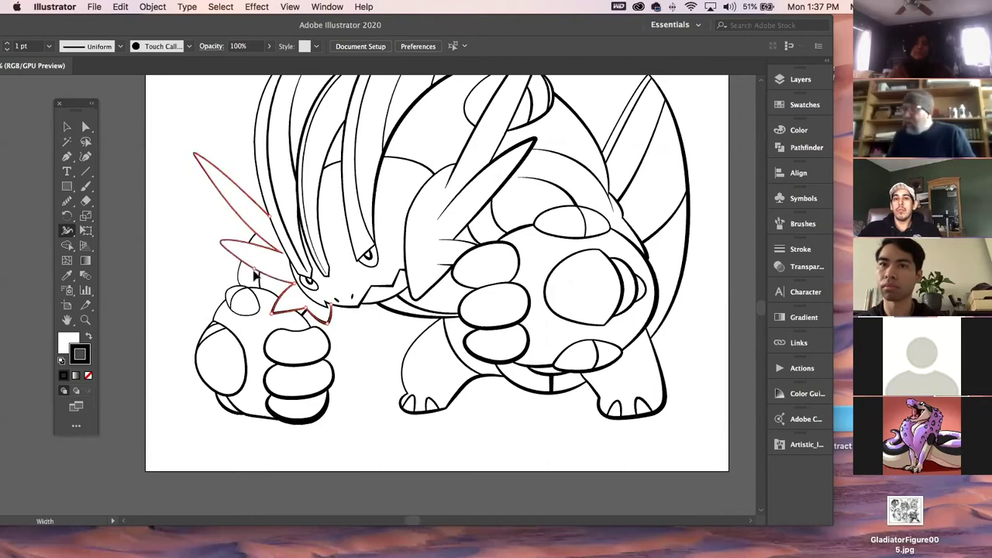
pyautogui.moveTo(254, 269); pyautogui.dragTo(255, 270)
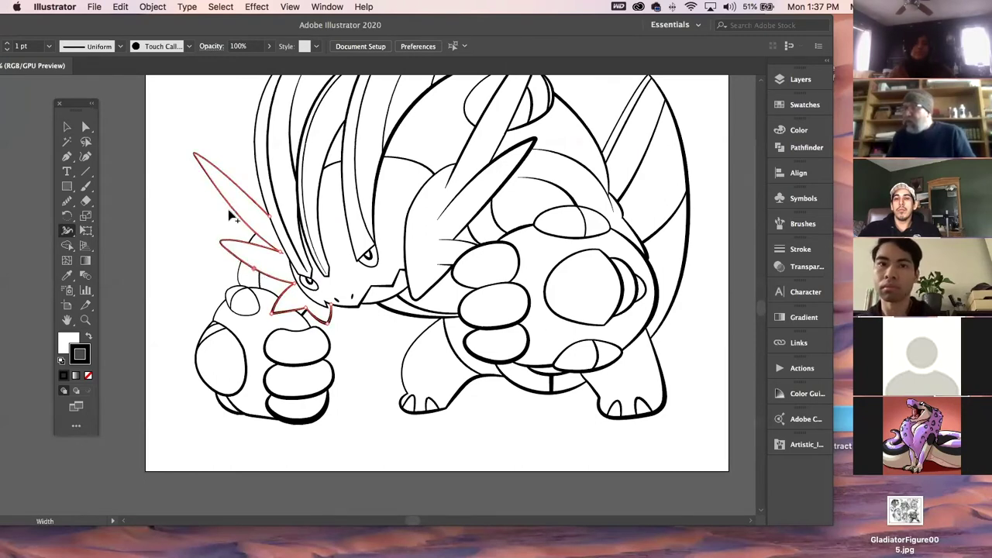
pyautogui.moveTo(234, 209); pyautogui.dragTo(234, 212)
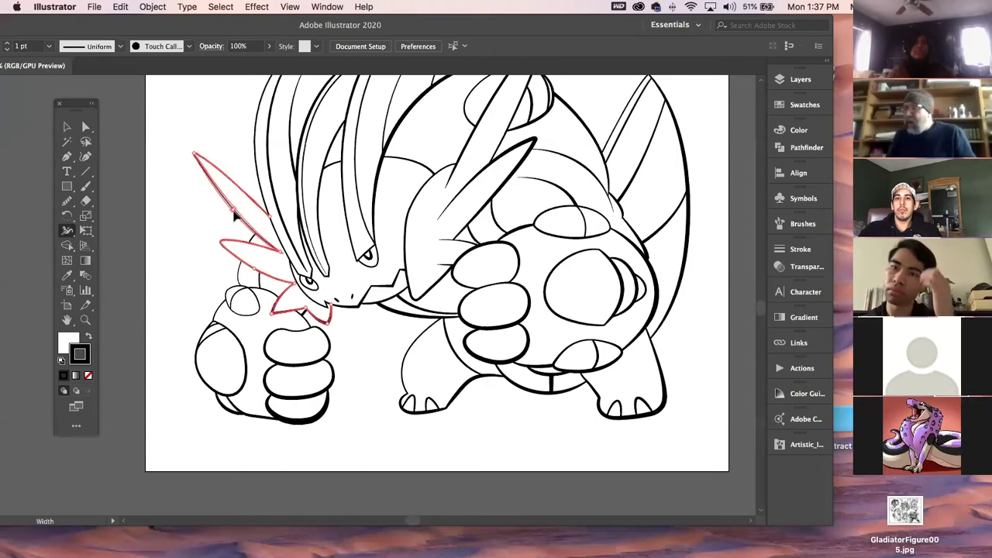
pyautogui.click(66, 126)
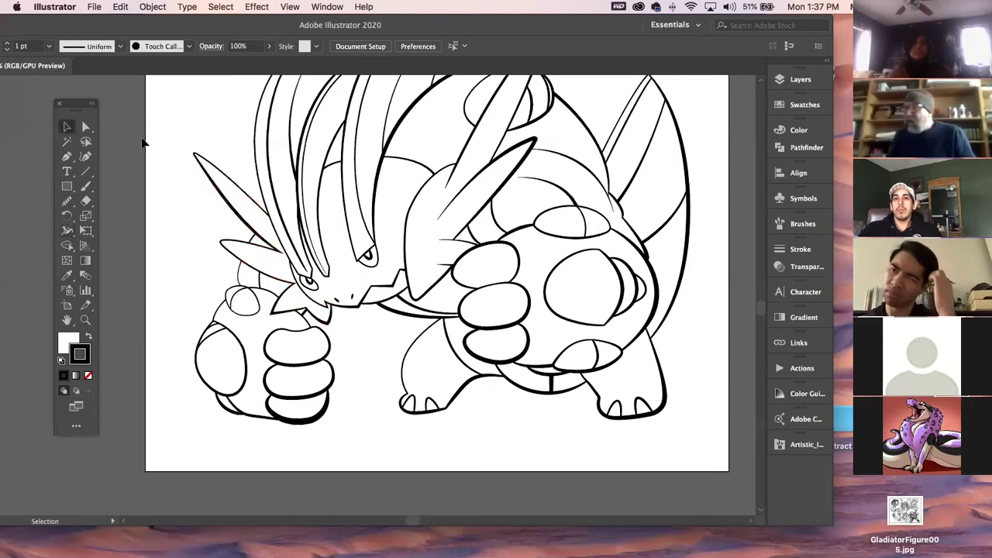
# View the whole drawing and close the pen tool assignment document without saving the changes
pyautogui.press('super+minus')
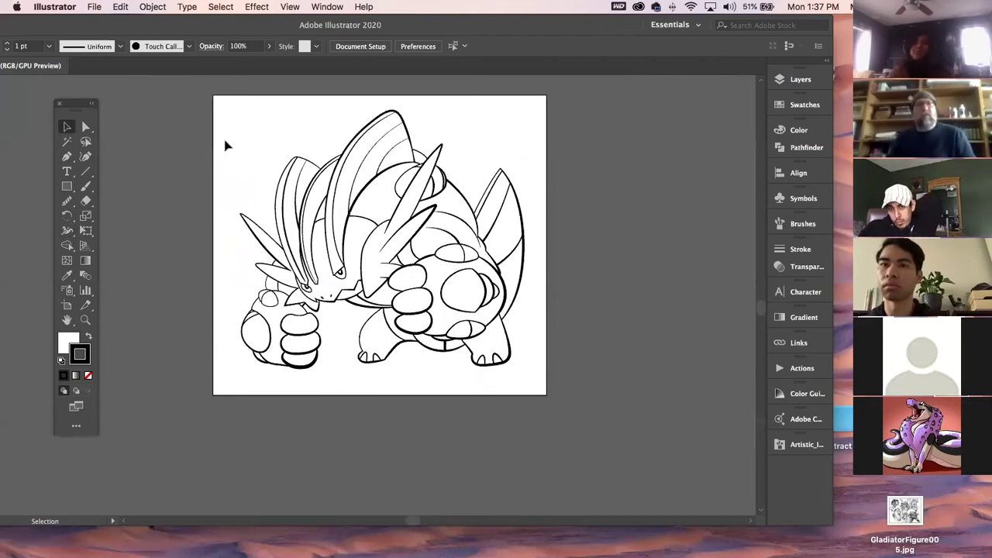
pyautogui.moveTo(108, 24); pyautogui.dragTo(132, 22)
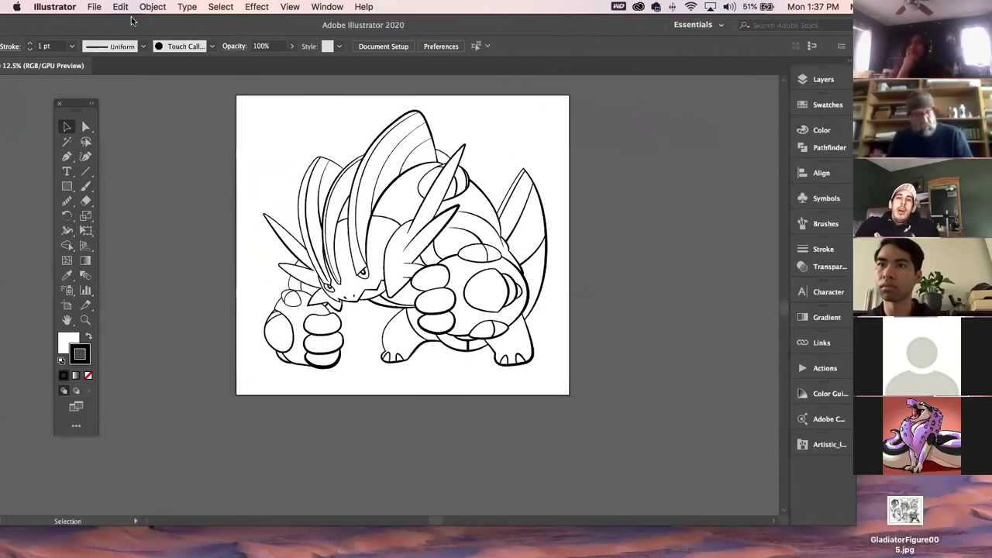
pyautogui.press('super+w')
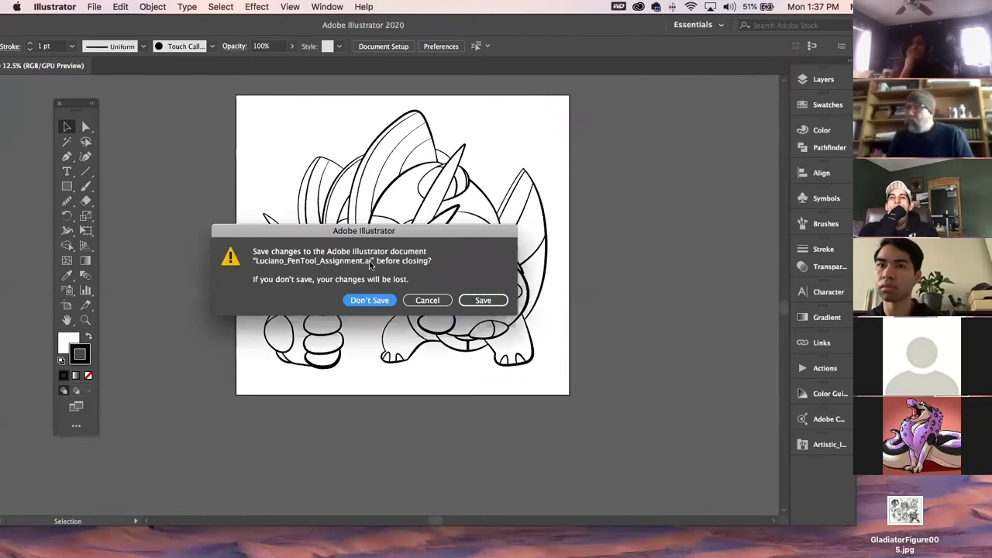
pyautogui.press('Return')
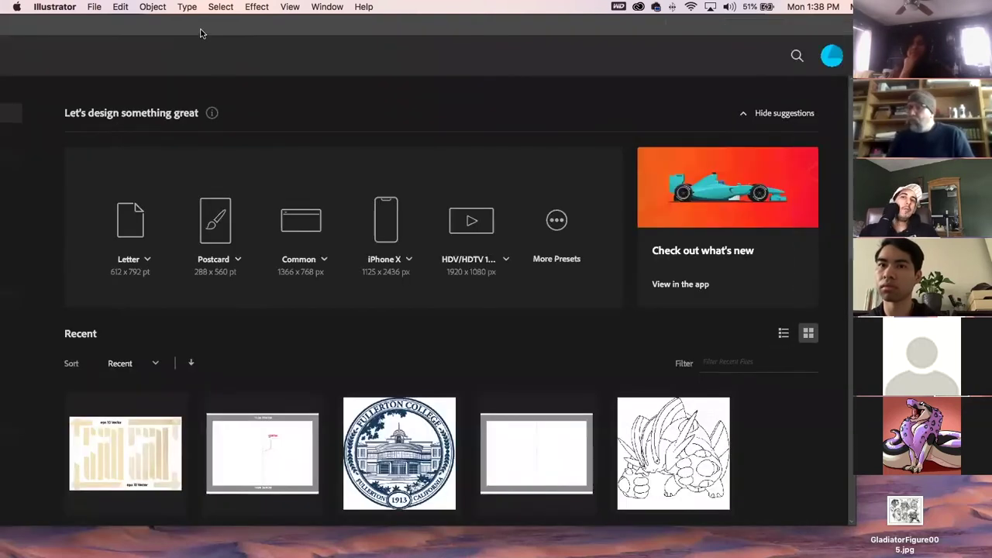
# Switch to the work folder in Finder, expand the second student's folder and preview its pen exercise report
pyautogui.moveTo(200, 33); pyautogui.dragTo(215, 314)
pyautogui.click(210, 203)
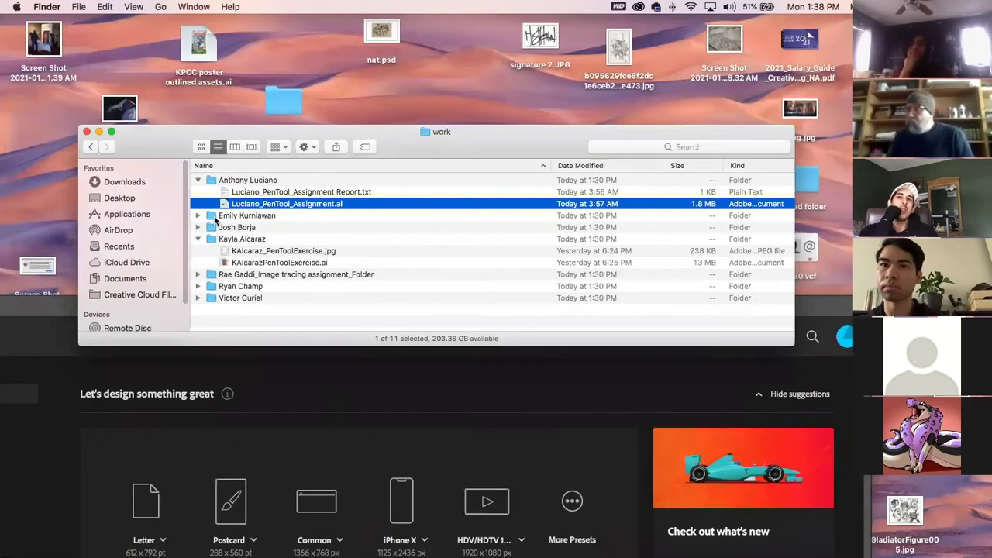
pyautogui.click(216, 218)
pyautogui.click(198, 216)
pyautogui.click(230, 226)
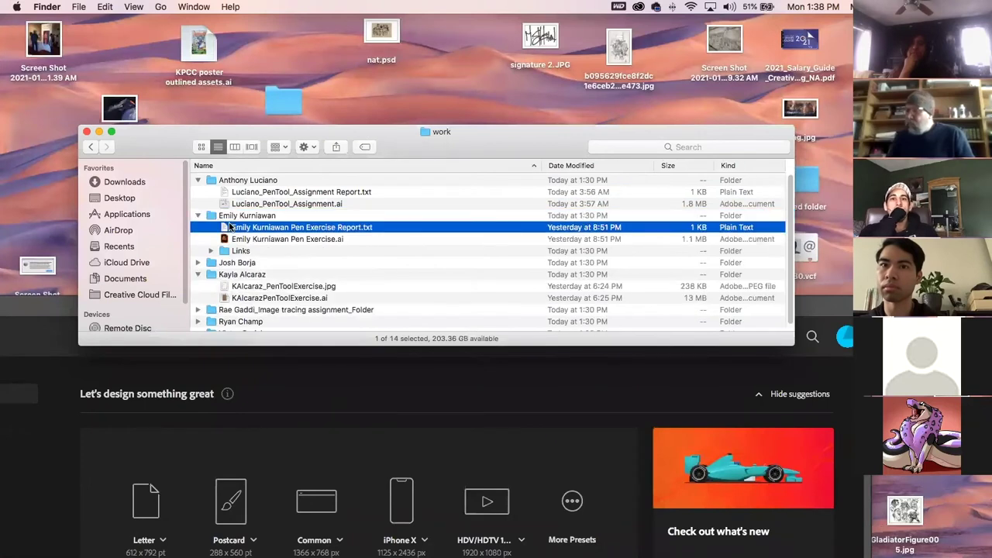
pyautogui.press('space')
pyautogui.press('space')
# Open the second student's pen exercise .ai file in Illustrator and arrange the window and tools to show the whole drawing
pyautogui.click(223, 240)
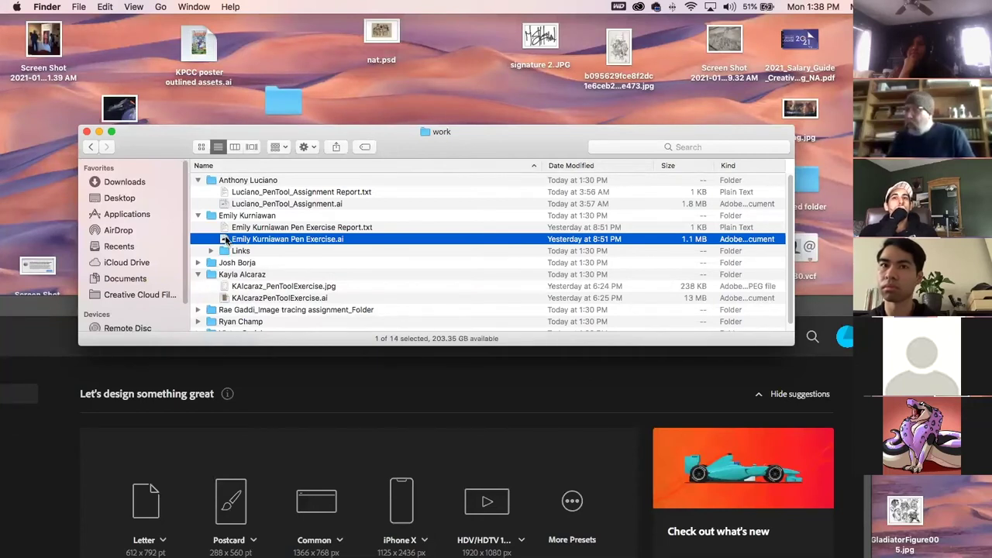
pyautogui.doubleClick(225, 241)
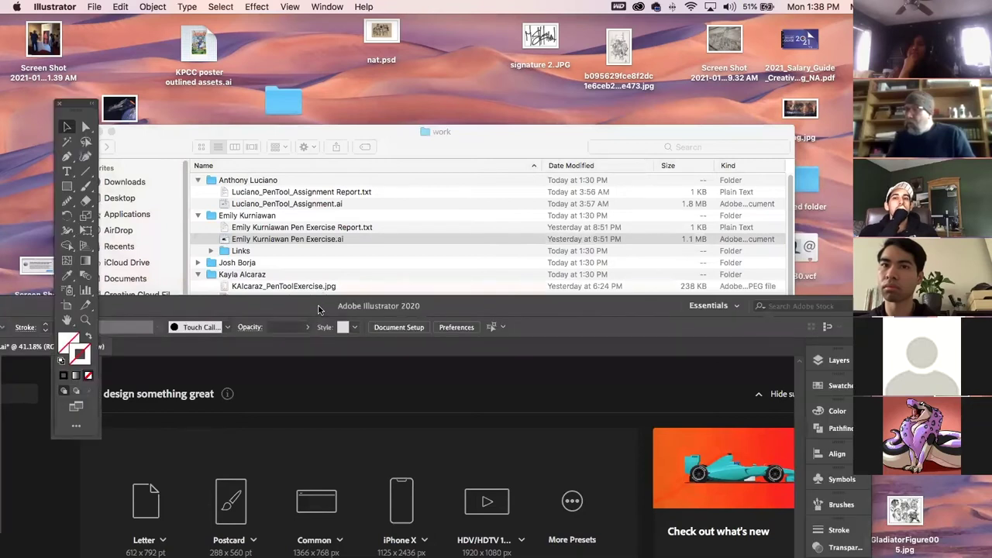
pyautogui.moveTo(318, 310); pyautogui.dragTo(357, 27)
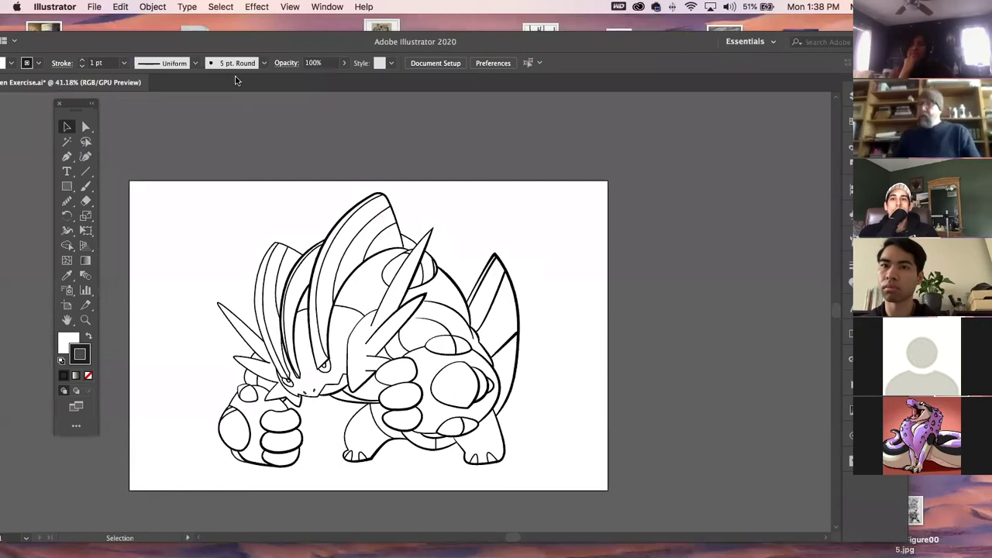
pyautogui.moveTo(221, 41); pyautogui.dragTo(202, 395)
pyautogui.moveTo(237, 84); pyautogui.dragTo(266, 23)
pyautogui.moveTo(193, 16); pyautogui.dragTo(189, 14)
pyautogui.moveTo(87, 102); pyautogui.dragTo(54, 106)
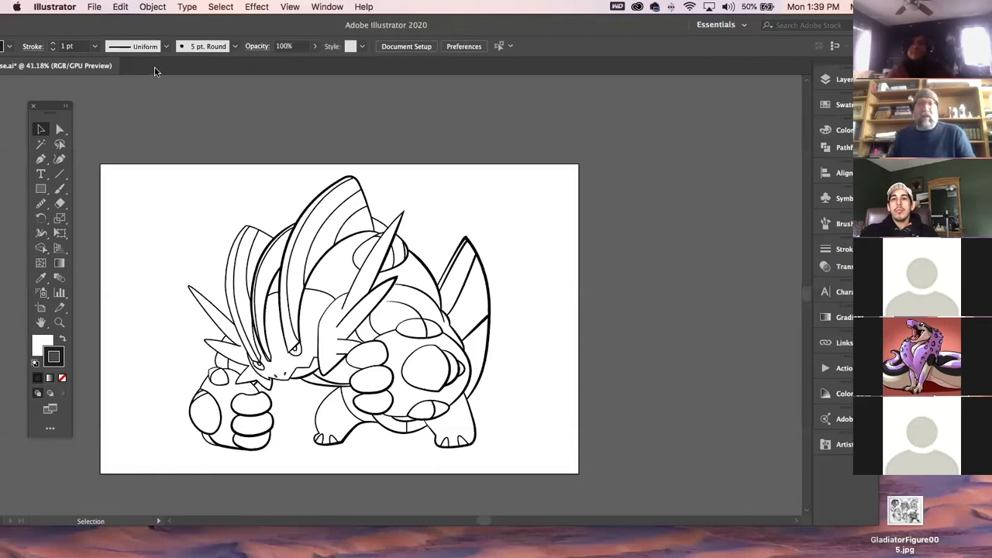
# Close the pen exercise drawing without saving and move the Illustrator window aside to reveal the work folder
pyautogui.press('super+w')
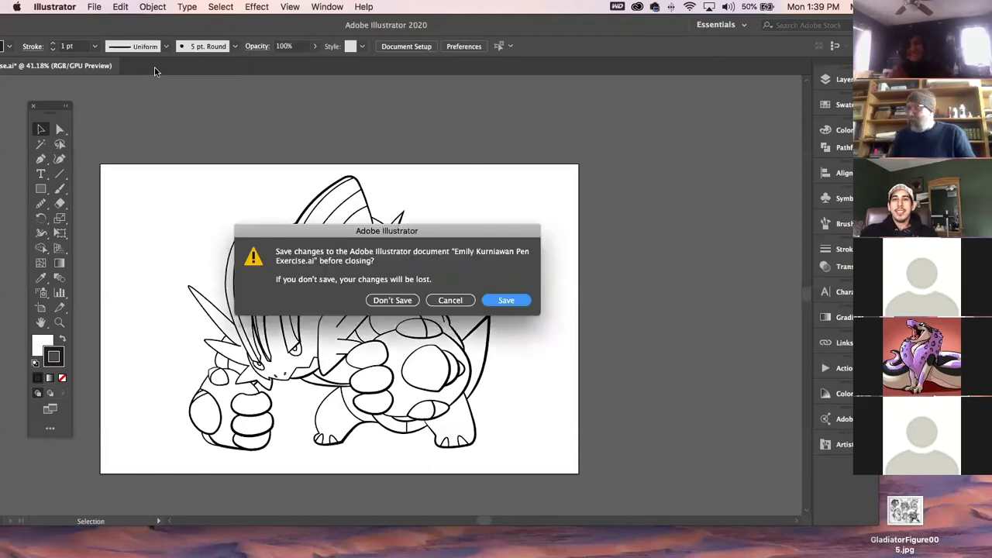
pyautogui.click(396, 300)
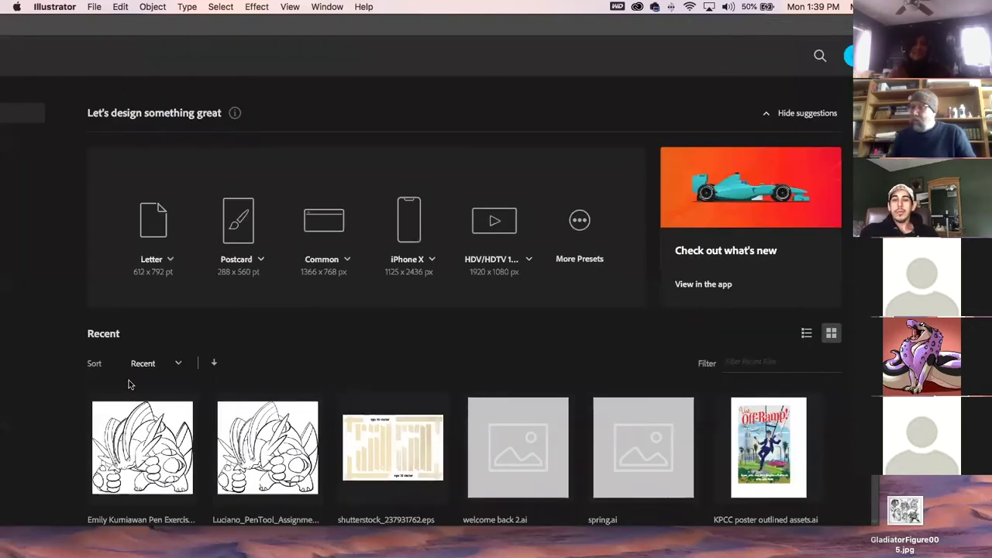
pyautogui.moveTo(158, 32); pyautogui.dragTo(131, 385)
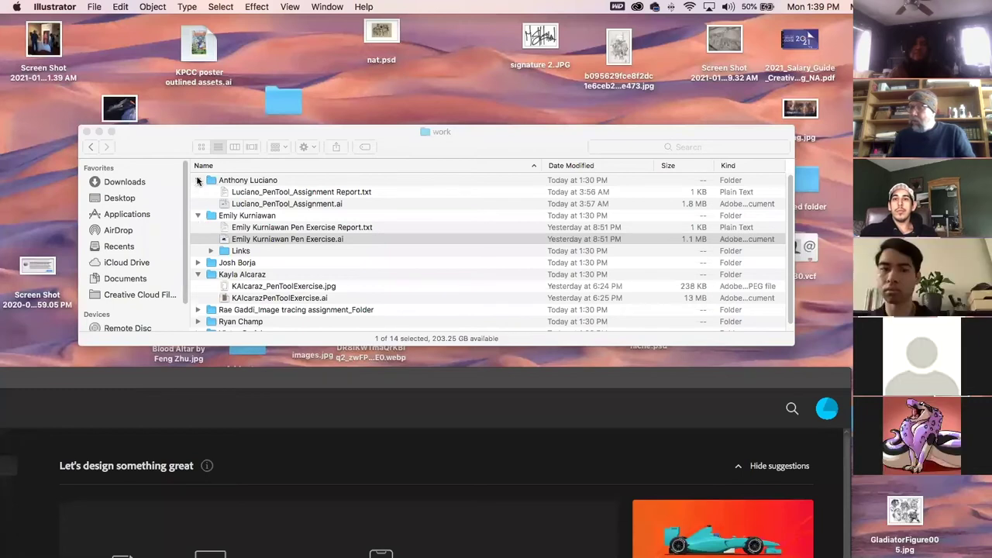
# Collapse the first two student folders, open trace assignment 1.ai from the third and dismiss the missing fonts dialog
pyautogui.click(198, 216)
pyautogui.click(197, 179)
pyautogui.click(197, 203)
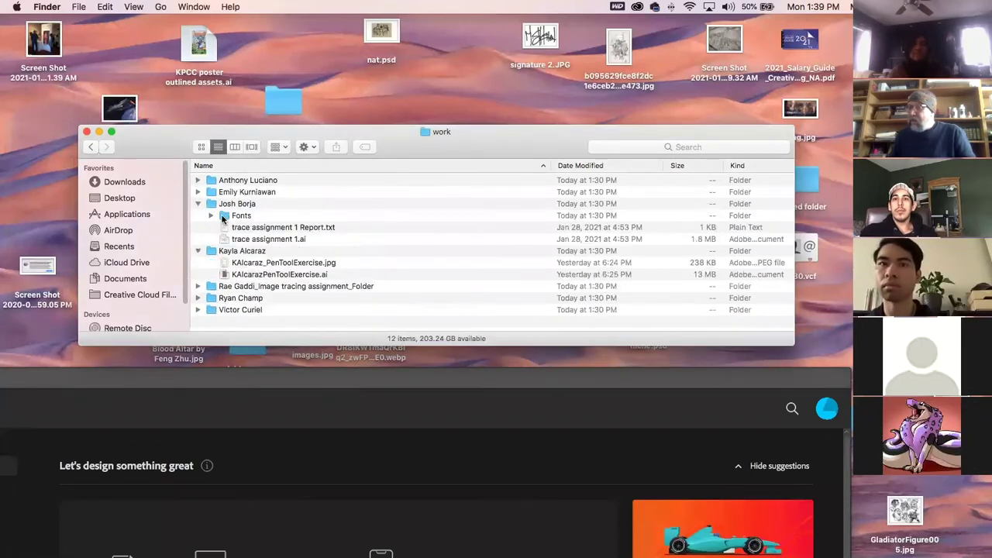
pyautogui.click(224, 240)
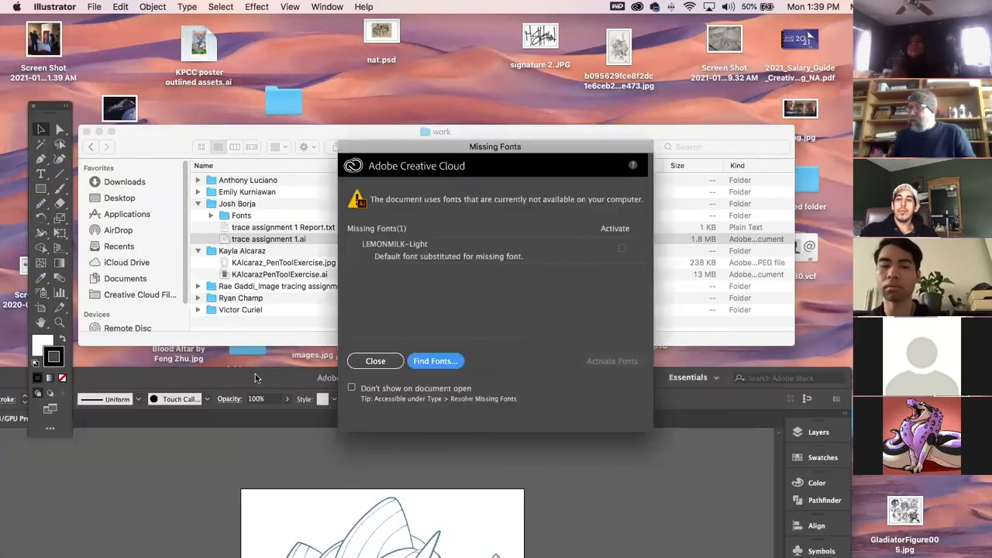
pyautogui.click(378, 361)
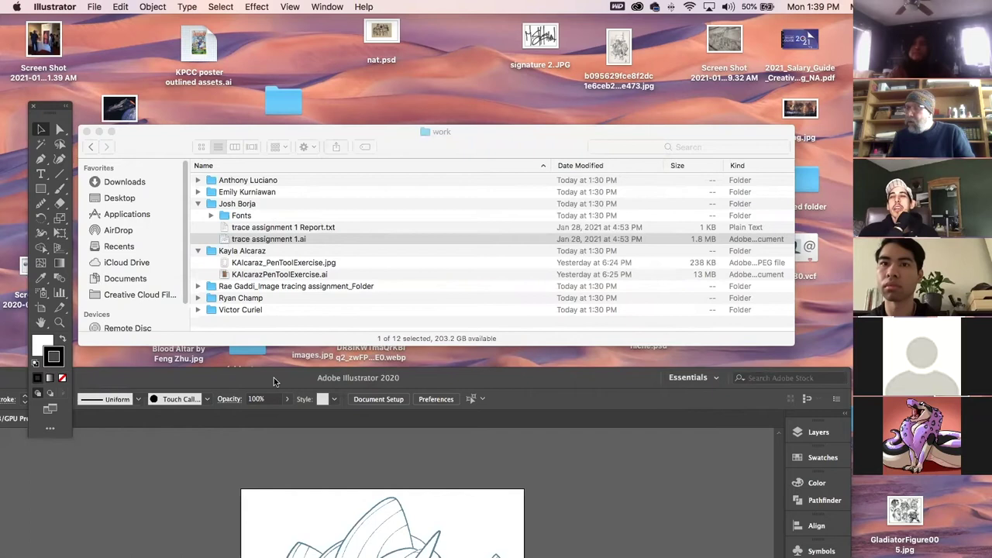
# Install LEMONMILK-Light.otf from the third student's Fonts folder with Font Book and return to the work folder in Finder
pyautogui.doubleClick(224, 216)
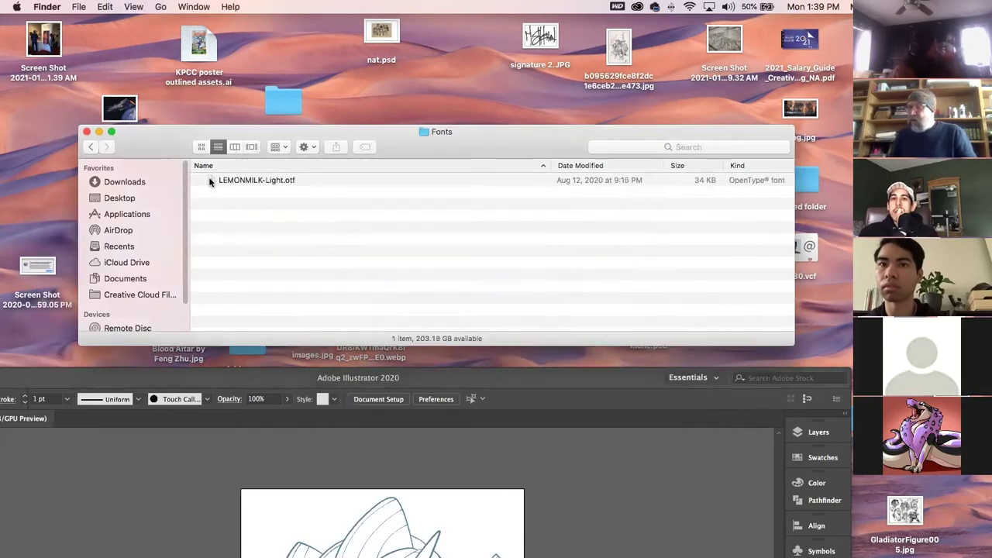
pyautogui.doubleClick(209, 180)
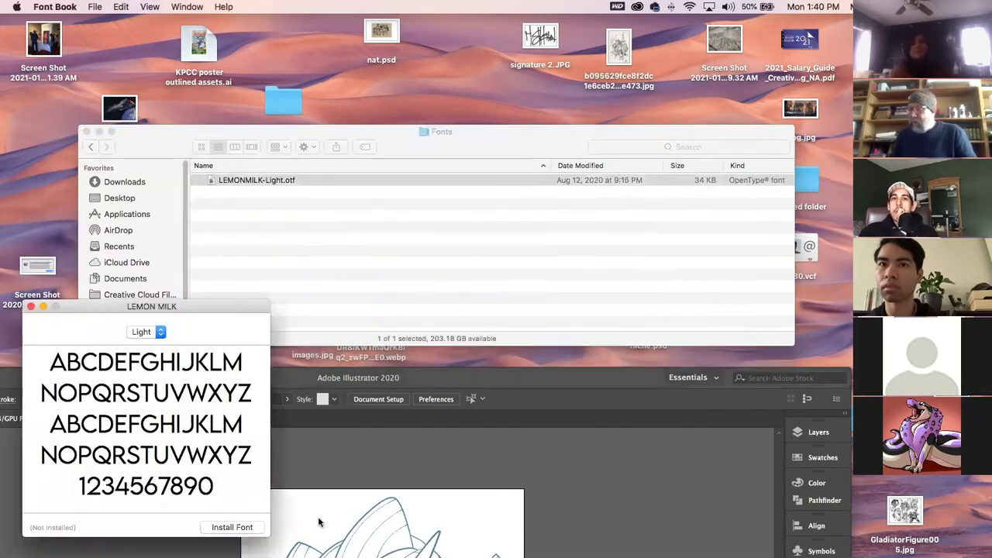
pyautogui.click(253, 527)
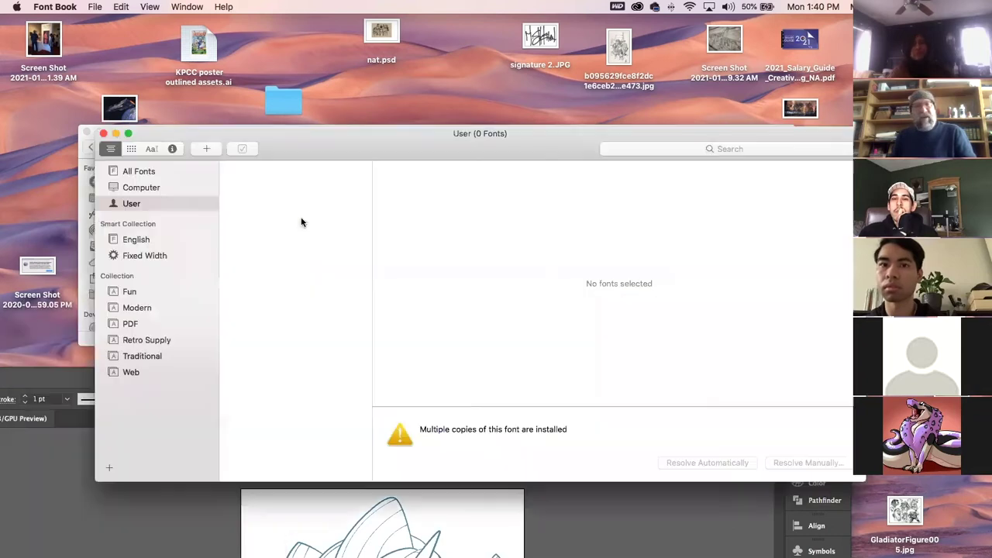
pyautogui.click(106, 134)
pyautogui.click(208, 206)
pyautogui.click(91, 148)
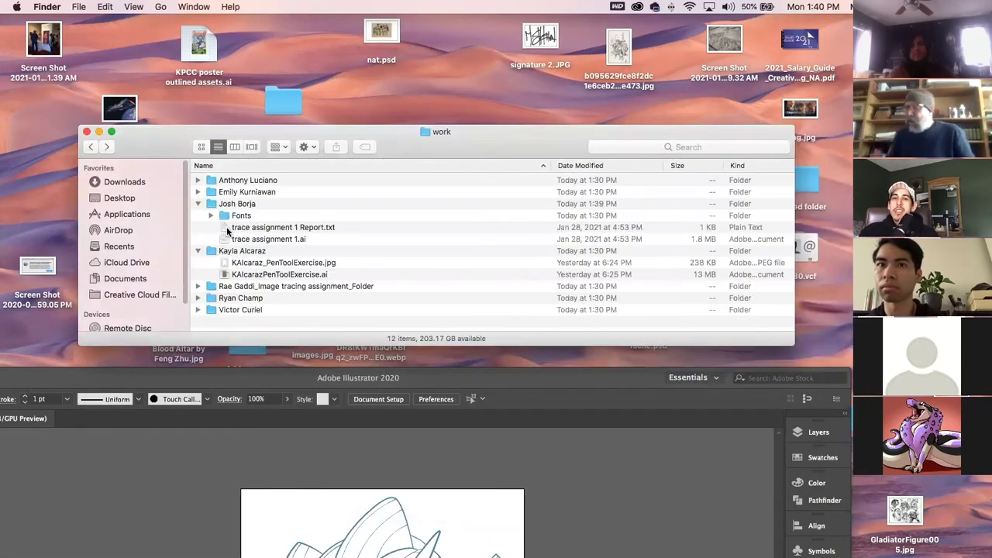
# Open trace assignment 1 Report.txt from the third student's folder and close it again
pyautogui.click(227, 229)
pyautogui.doubleClick(226, 230)
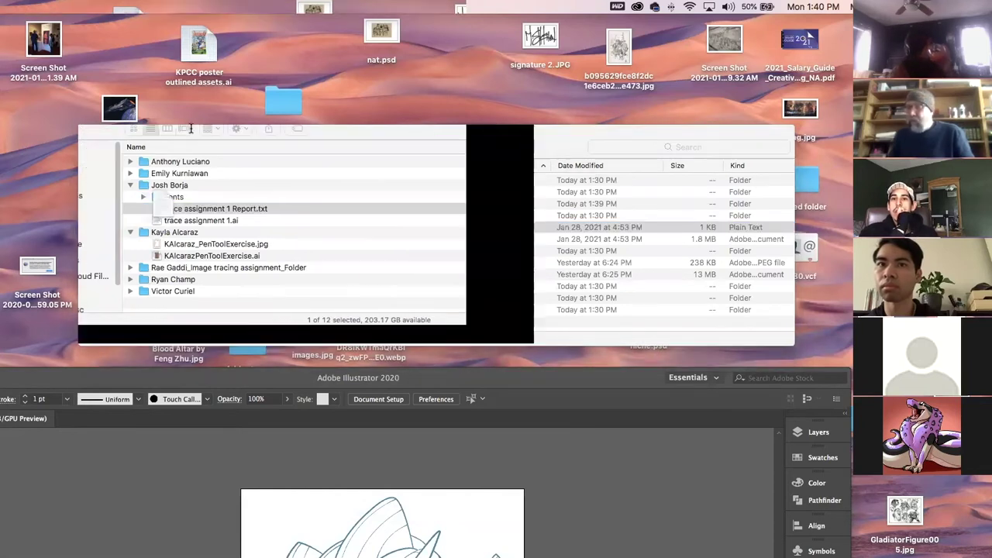
pyautogui.press('super+w')
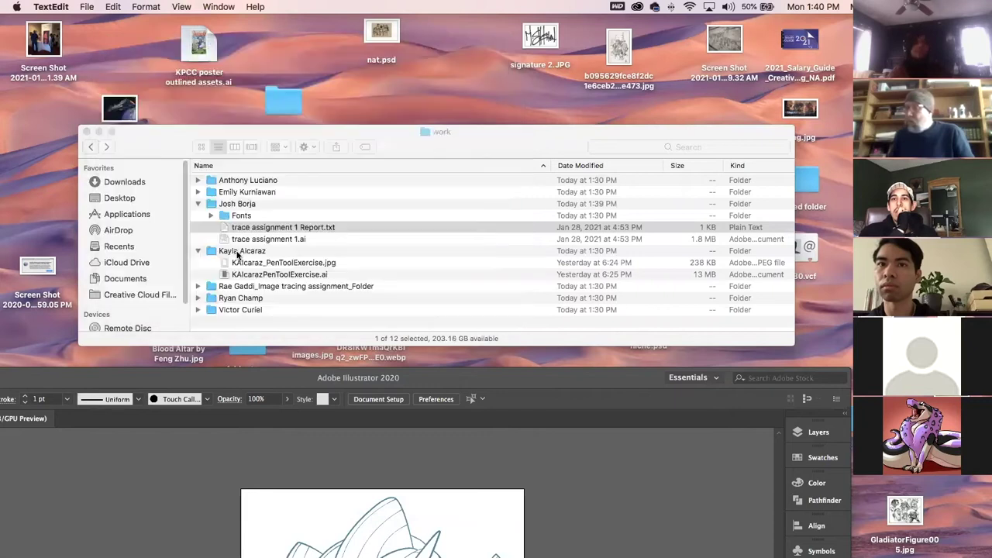
# Open trace assignment 1.ai in Illustrator and inspect the traced creature and the name text in the installed font
pyautogui.doubleClick(228, 238)
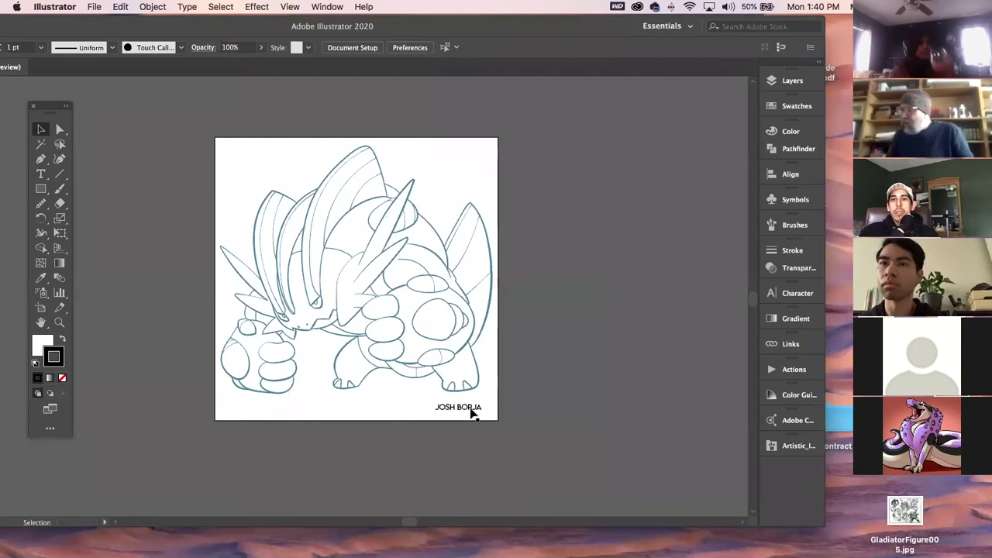
pyautogui.press('super+a')
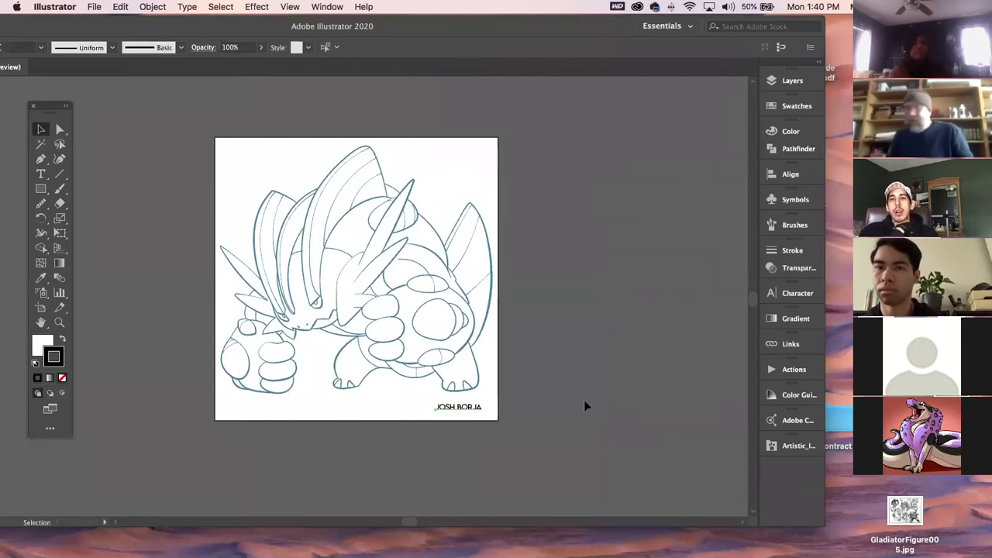
pyautogui.click(584, 400)
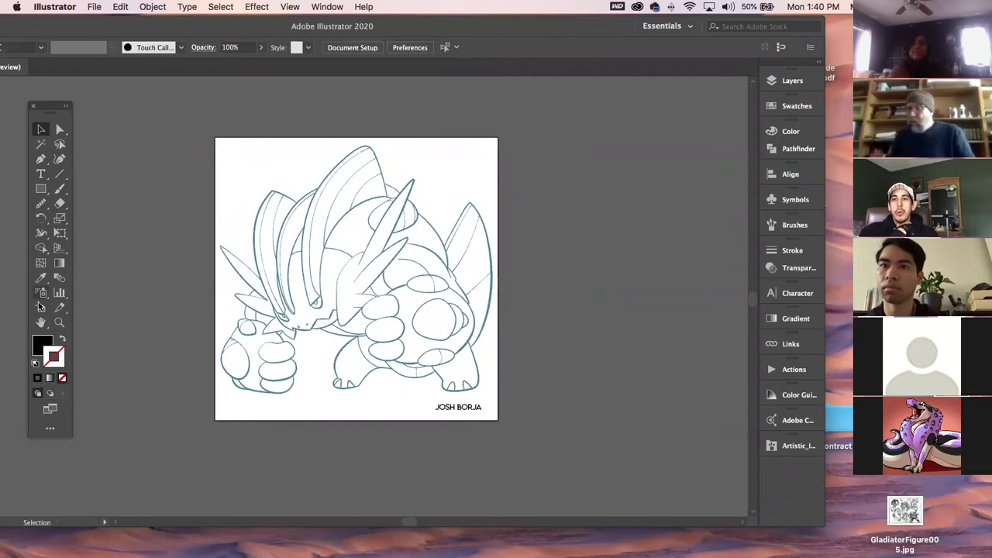
pyautogui.click(59, 324)
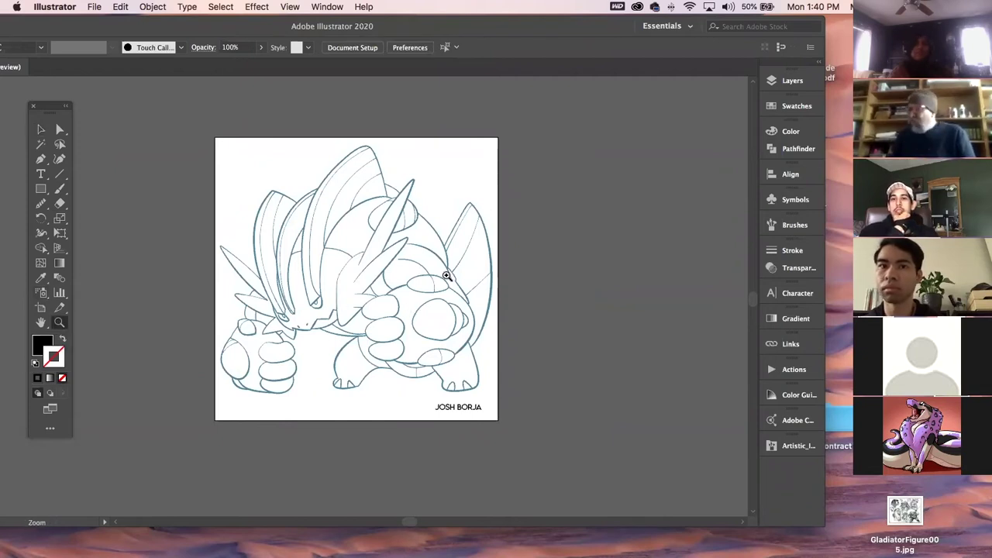
pyautogui.hscroll(3, 330, 279)
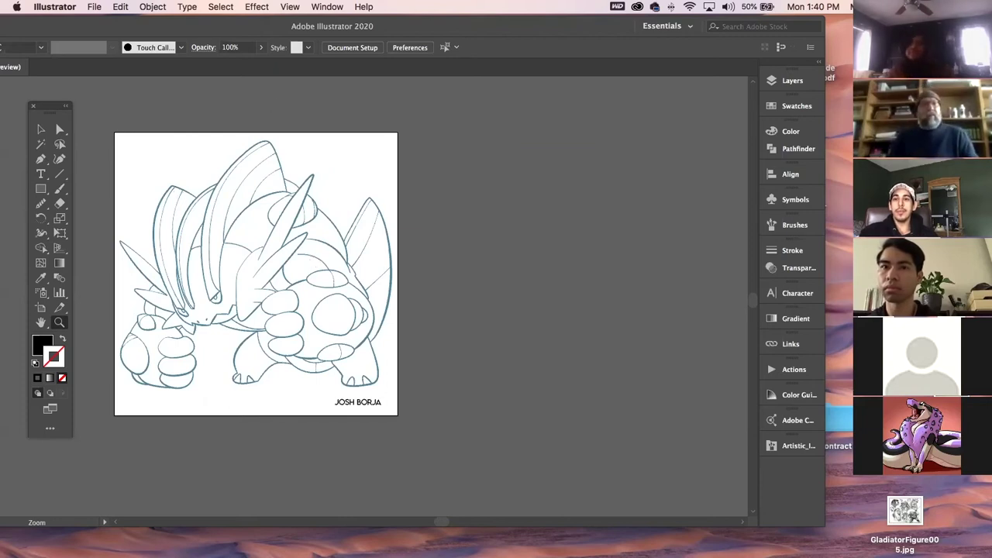
pyautogui.press('super+Tab')
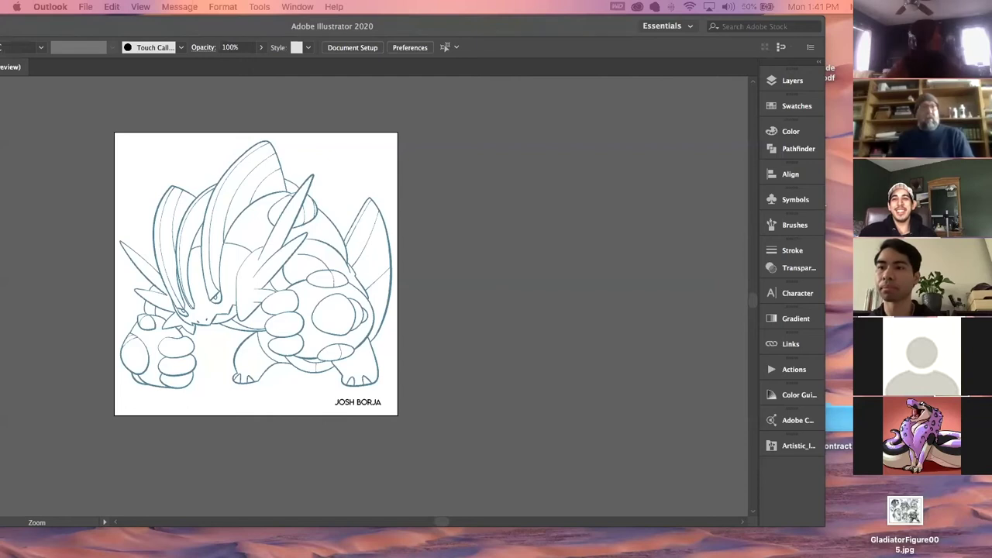
pyautogui.press('super+Tab')
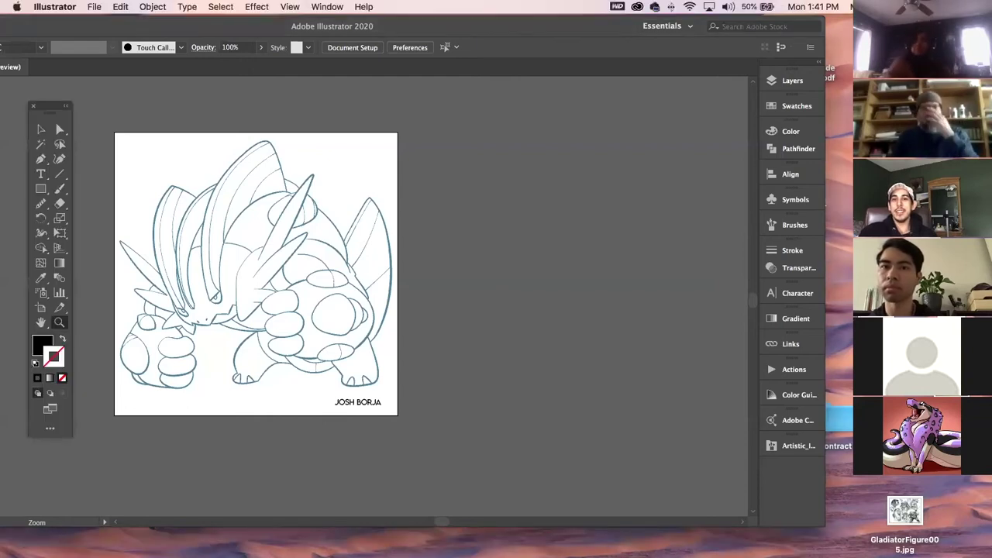
# Close the traced creature drawing and collapse the third student's folder in the work folder
pyautogui.click(43, 130)
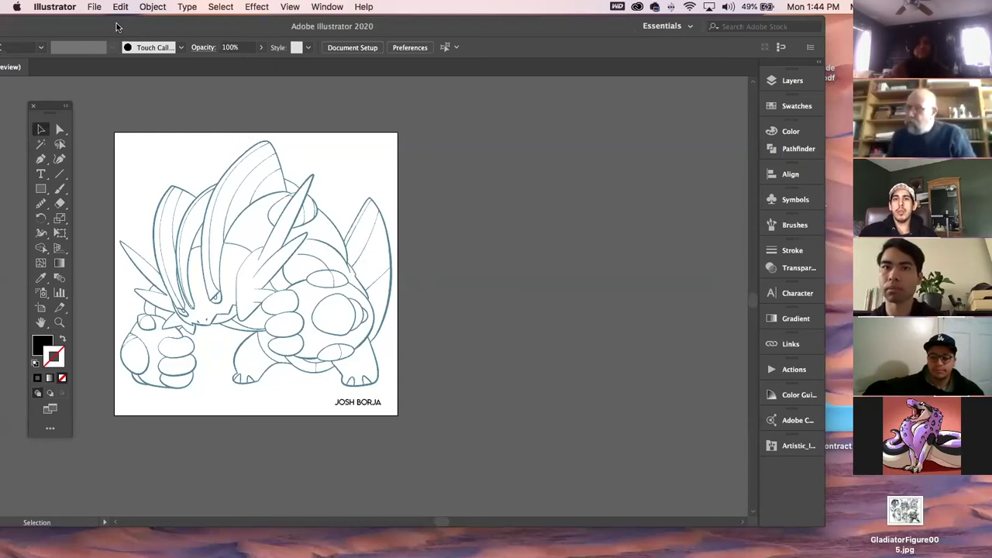
pyautogui.press('super+w')
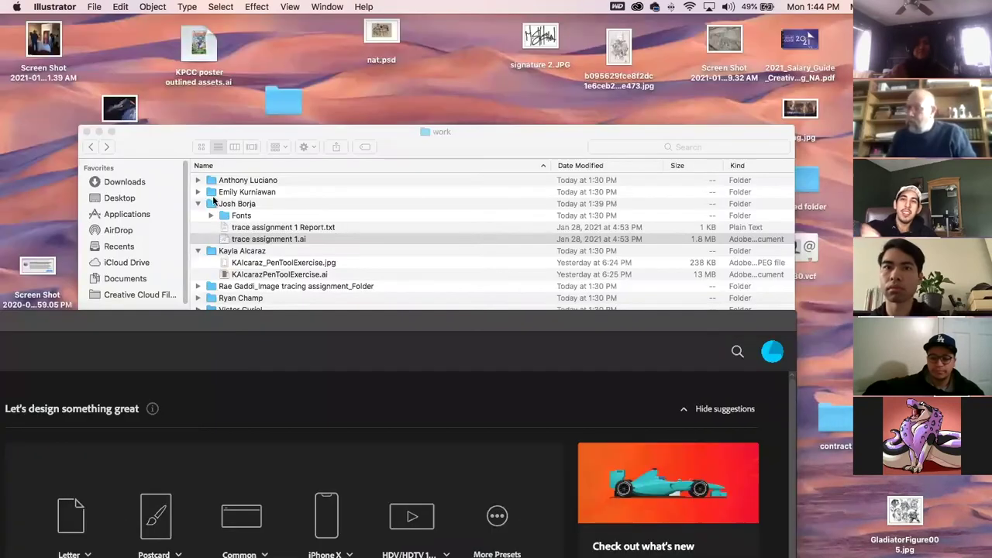
pyautogui.click(200, 203)
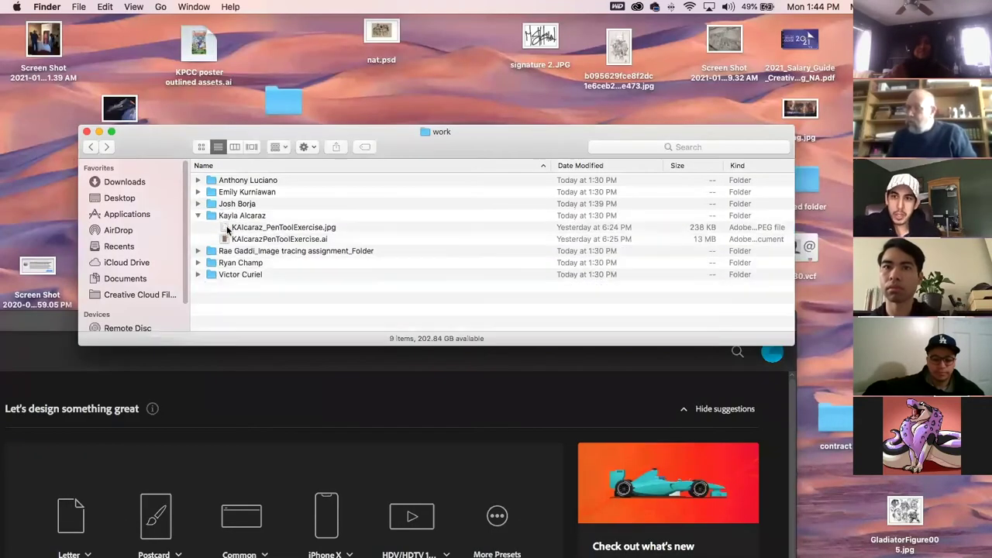
# Open the JPG of the fourth student's pen tool exercise from the work folder in Photoshop
pyautogui.click(223, 226)
pyautogui.doubleClick(224, 227)
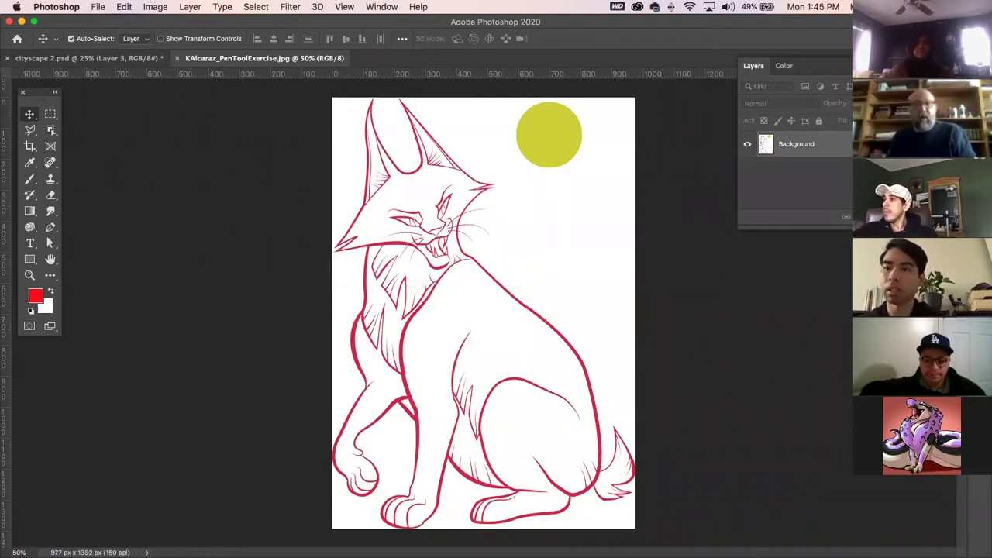
pyautogui.press('super+Tab')
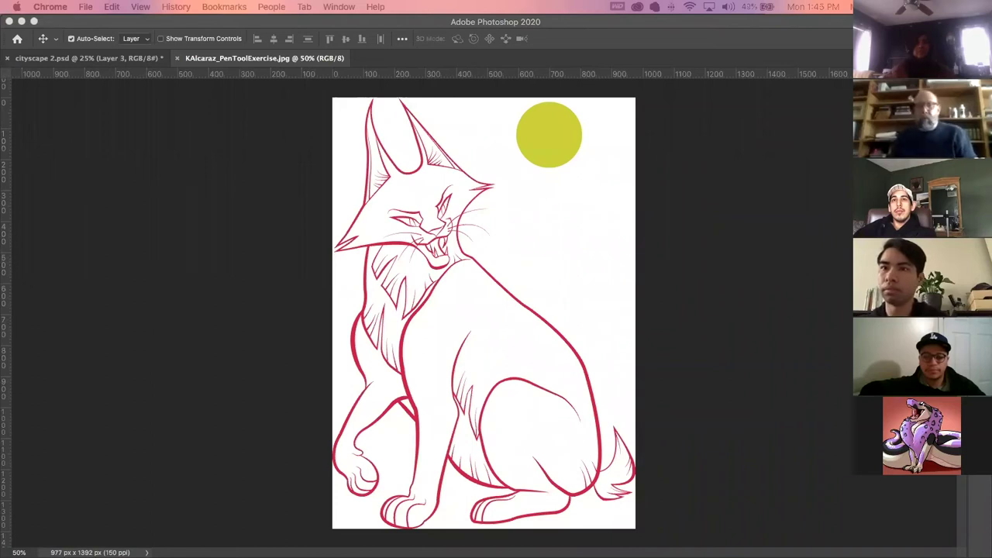
pyautogui.press('super+Tab')
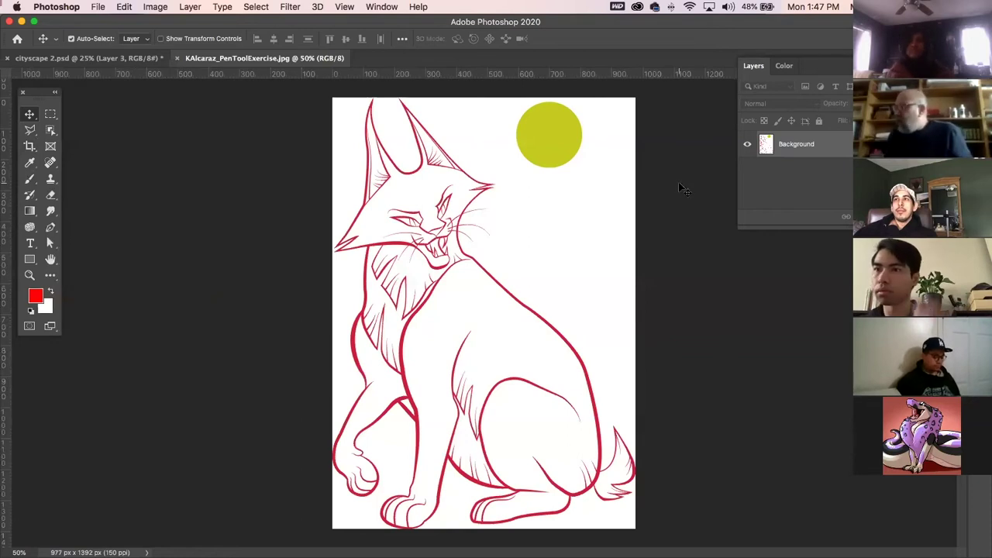
pyautogui.press('F7')
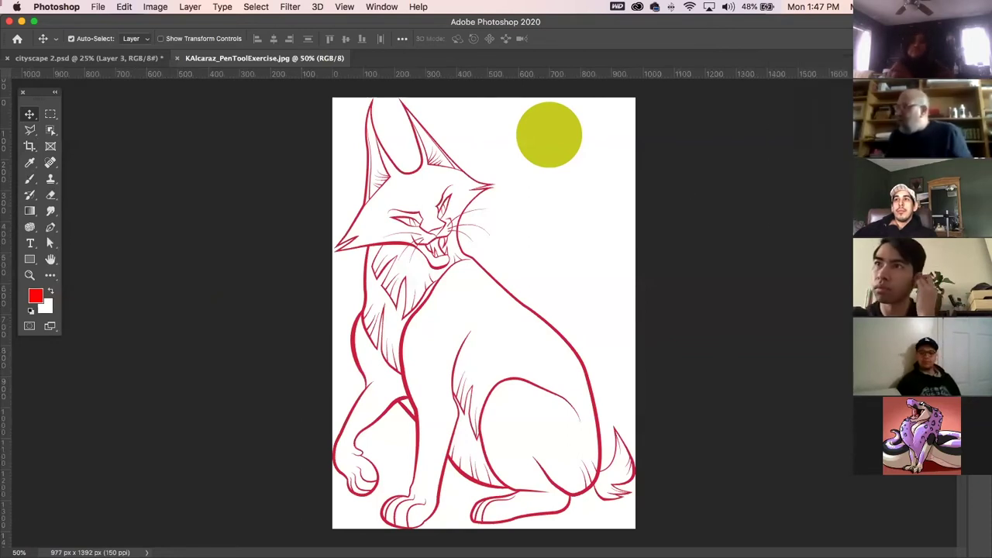
pyautogui.press('F7')
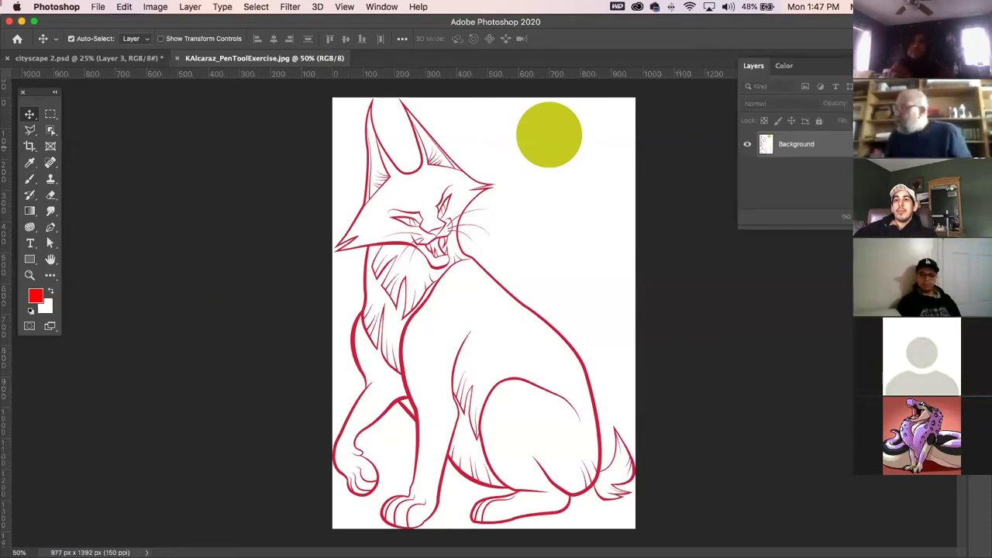
# Unlock the drawing's Background layer and place a new empty layer beneath it
pyautogui.click(954, 145)
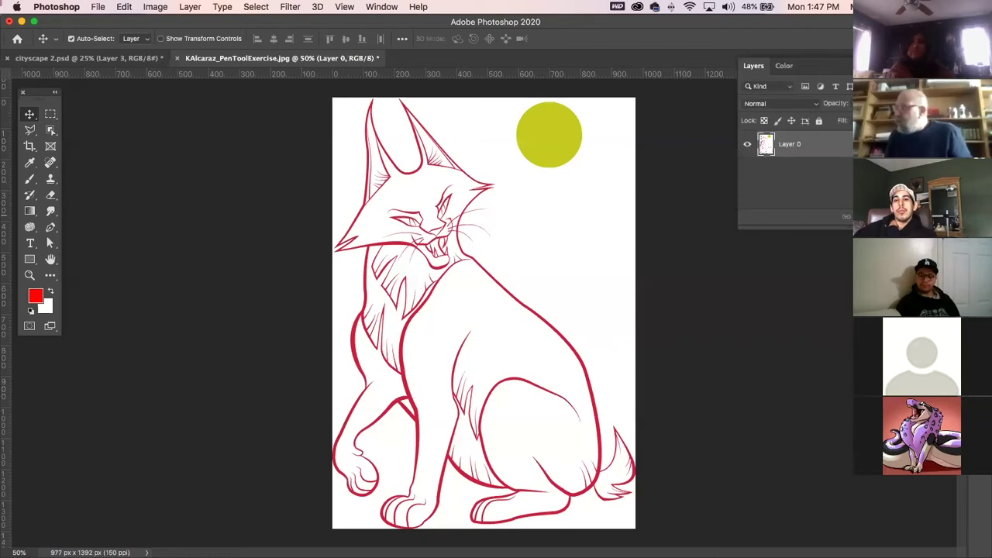
pyautogui.press('super+alt+shift+n')
pyautogui.moveTo(813, 158); pyautogui.dragTo(831, 140)
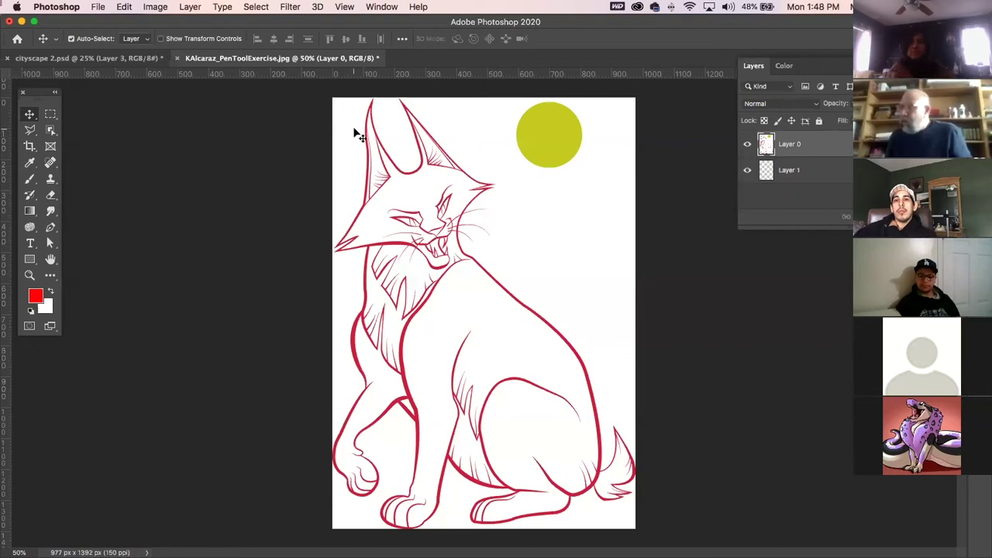
pyautogui.moveTo(481, 456); pyautogui.dragTo(507, 442)
pyautogui.press('super+z')
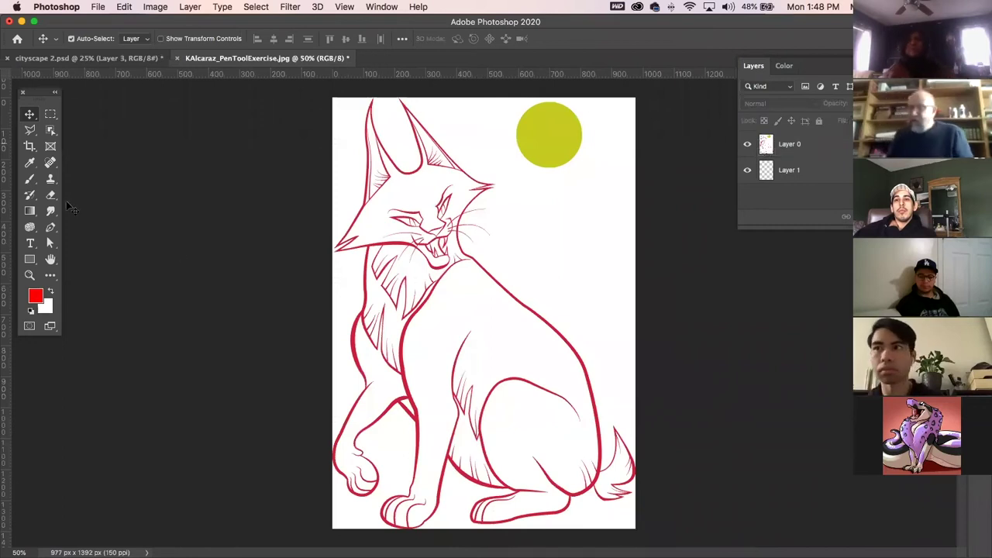
# Close the pen tool exercise JPG and cityscape 2.psd without saving either document
pyautogui.click(176, 61)
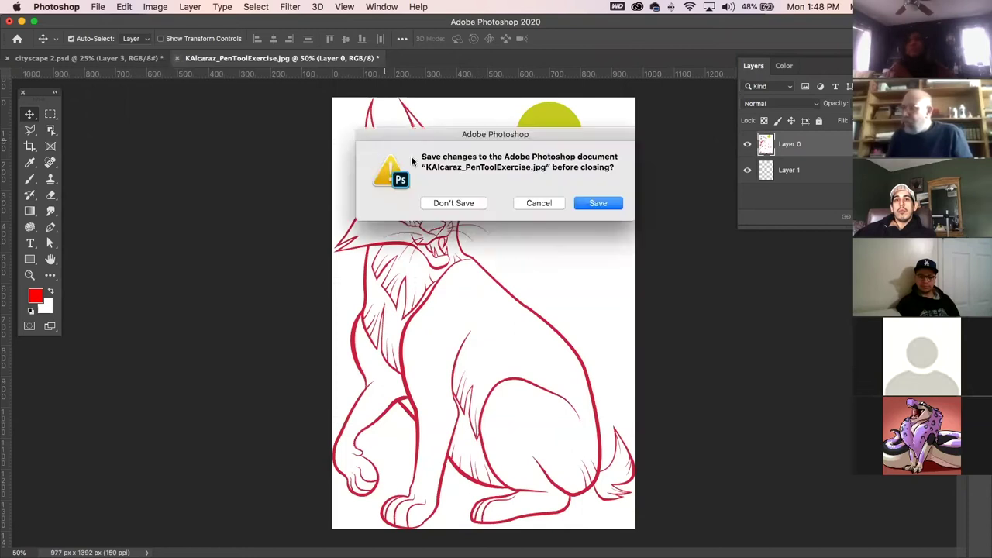
pyautogui.click(454, 202)
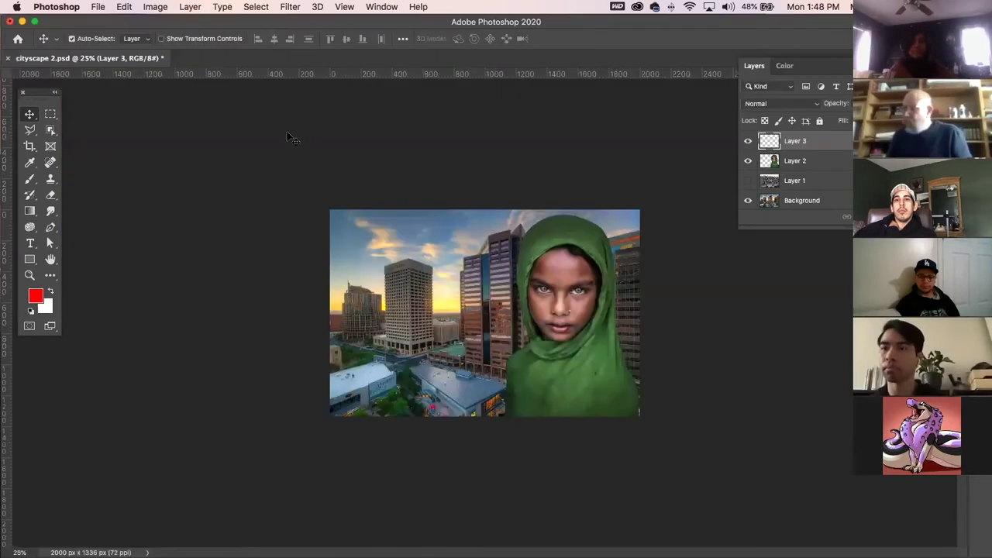
pyautogui.press('super+w')
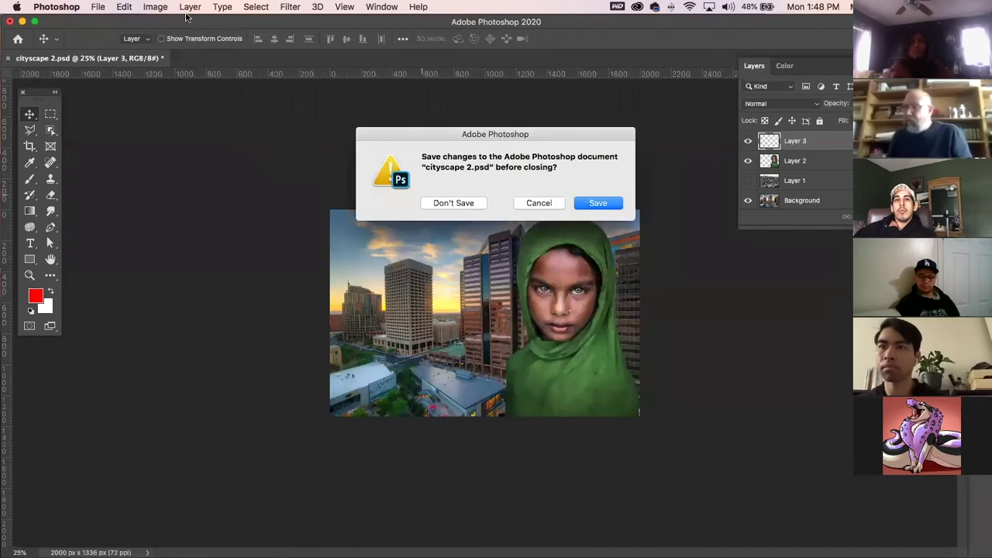
pyautogui.click(453, 204)
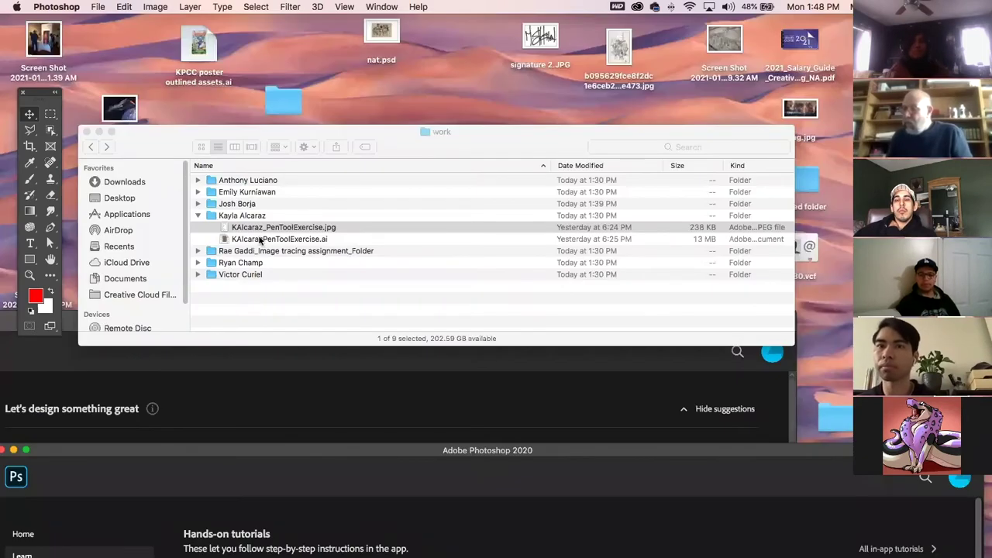
# Preview the fourth student's pen tool exercise .ai file, open it in Illustrator and move the window up to show the whole artboard
pyautogui.click(238, 243)
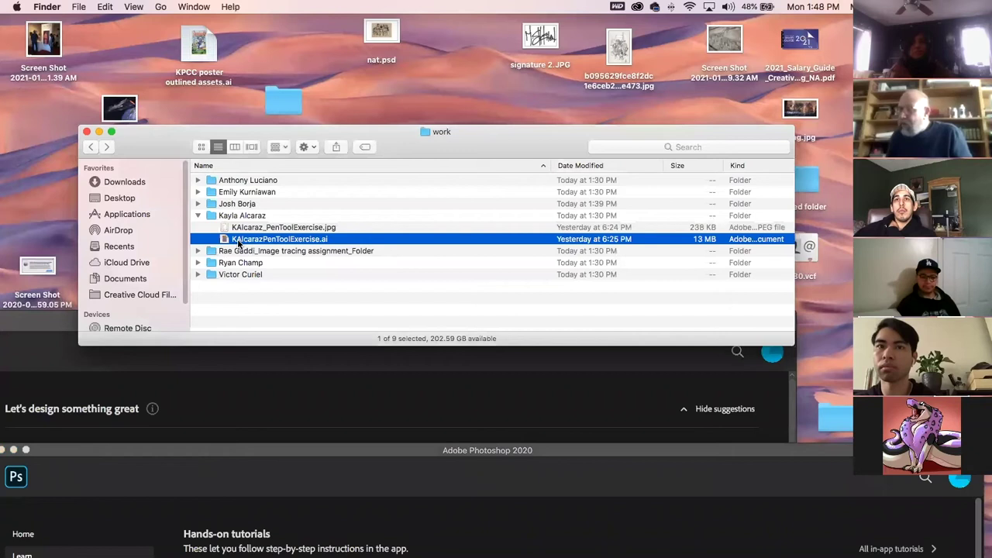
pyautogui.press('space')
pyautogui.press('space')
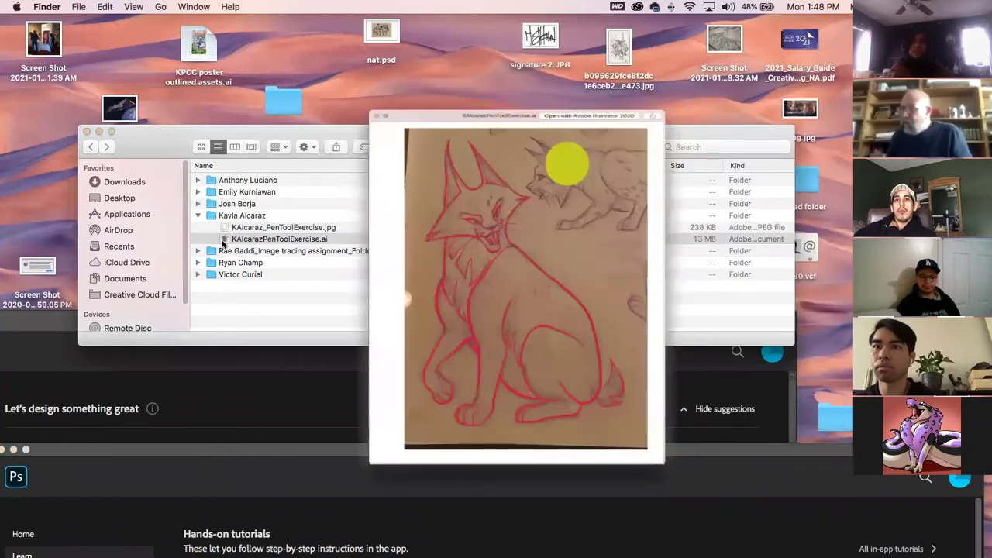
pyautogui.doubleClick(223, 240)
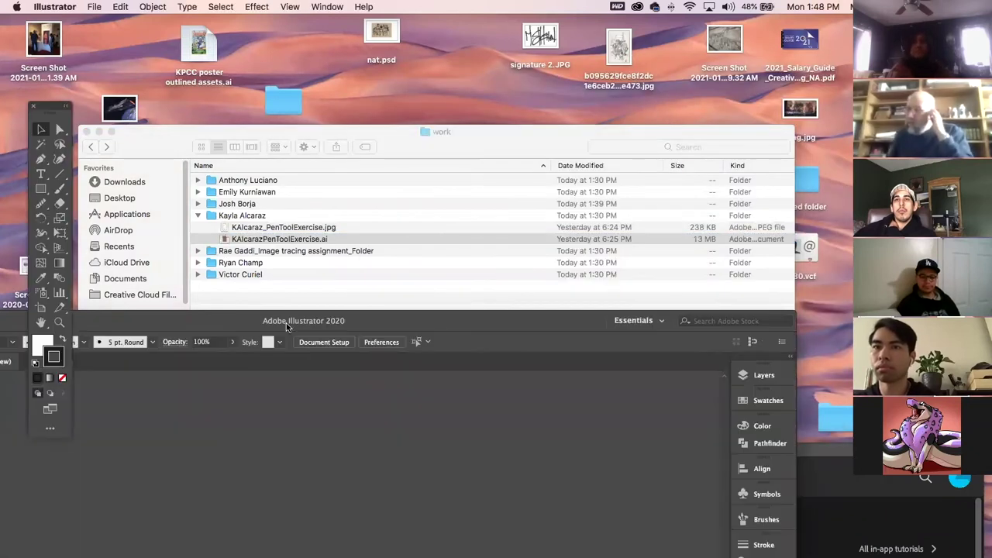
pyautogui.moveTo(221, 324); pyautogui.dragTo(322, 9)
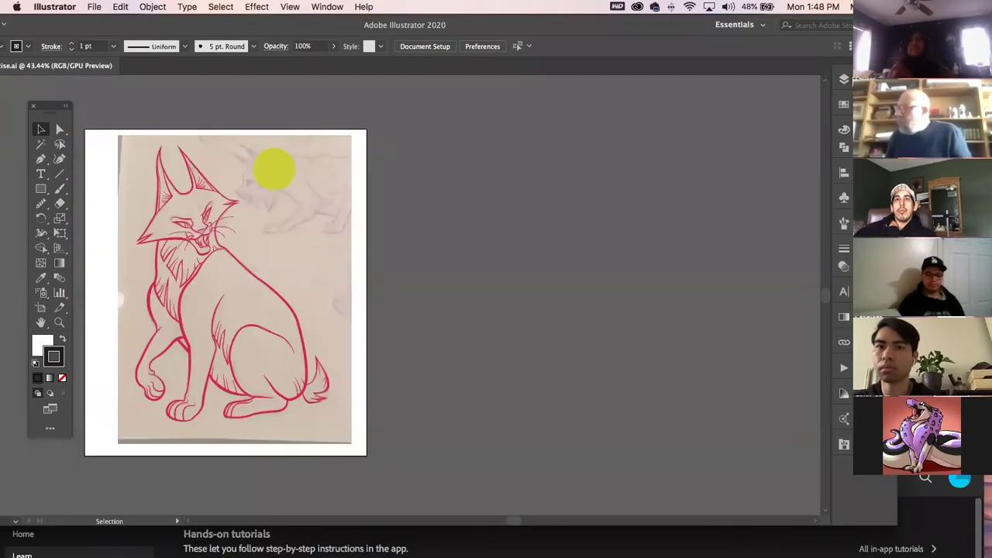
# Hide the Template layer, add a new layer between Ink and Template, and lock Layer 3
pyautogui.click(844, 79)
pyautogui.click(691, 118)
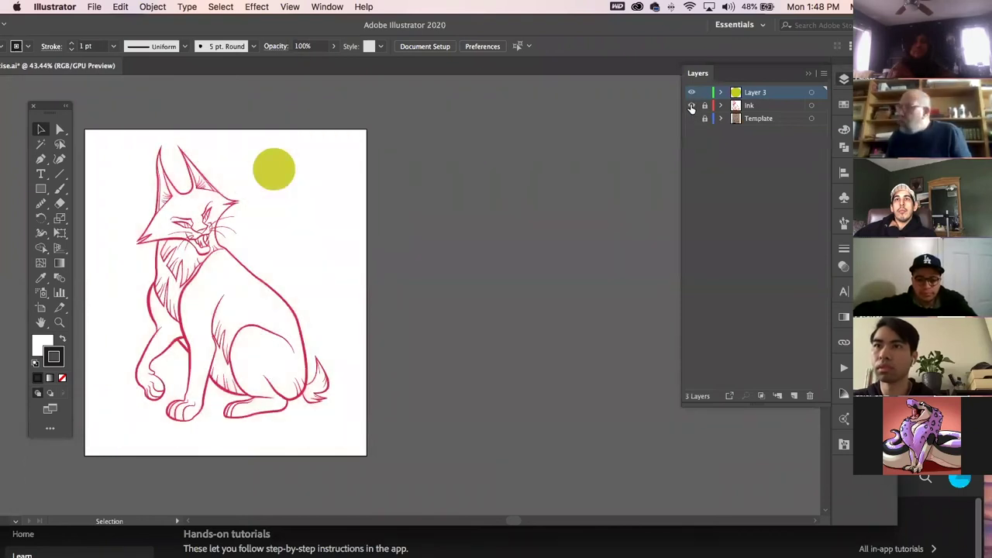
pyautogui.click(785, 118)
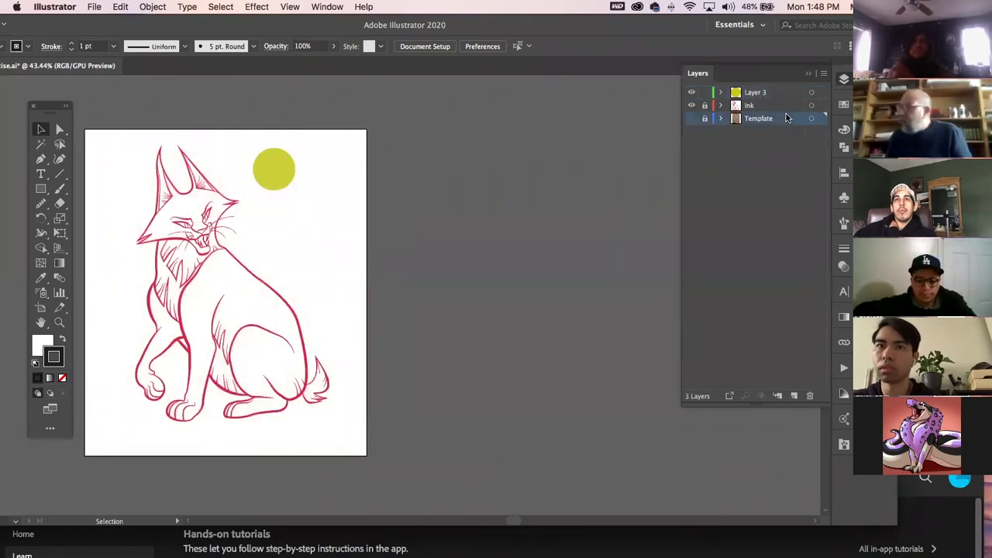
pyautogui.click(794, 395)
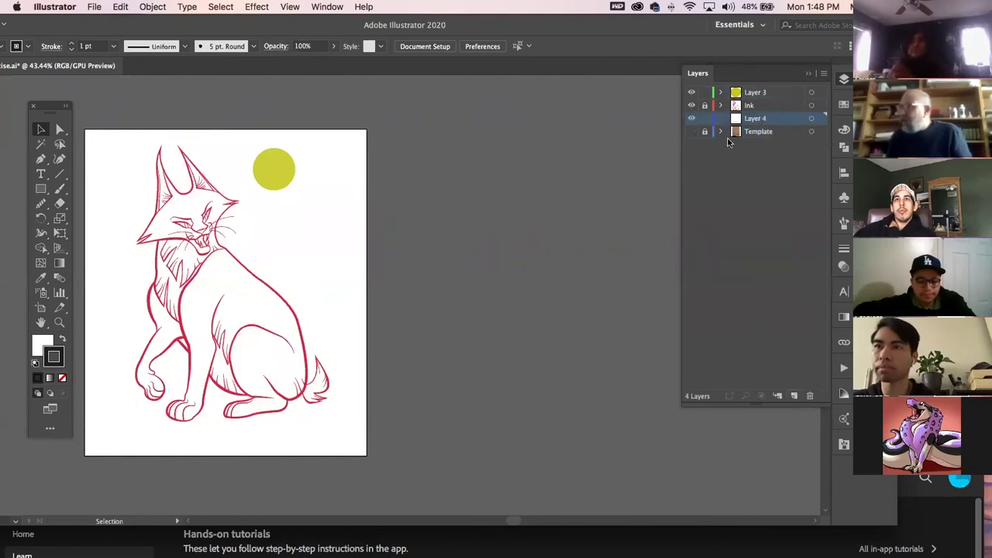
pyautogui.click(705, 92)
# Set the fill to None for the Pen tool and return to the Selection tool
pyautogui.click(41, 159)
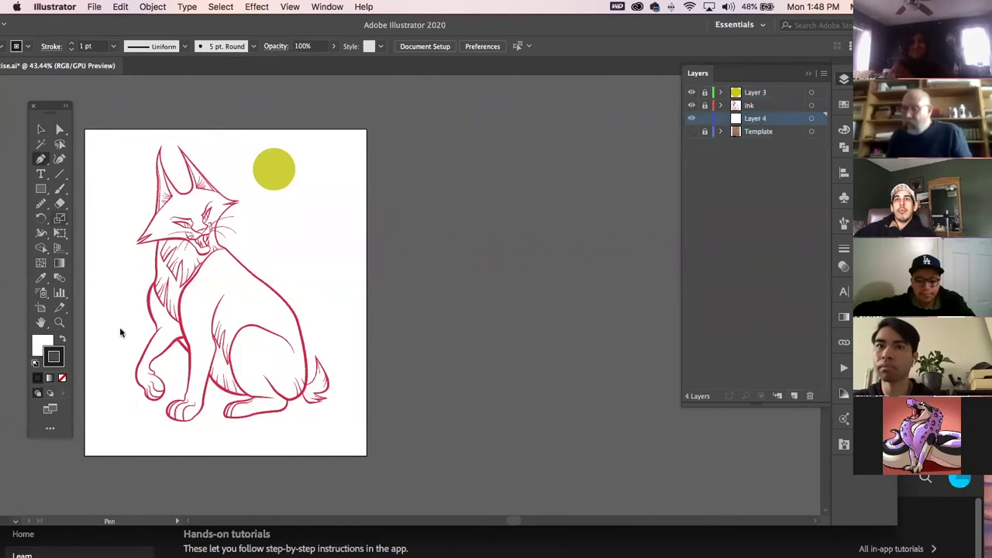
pyautogui.click(63, 380)
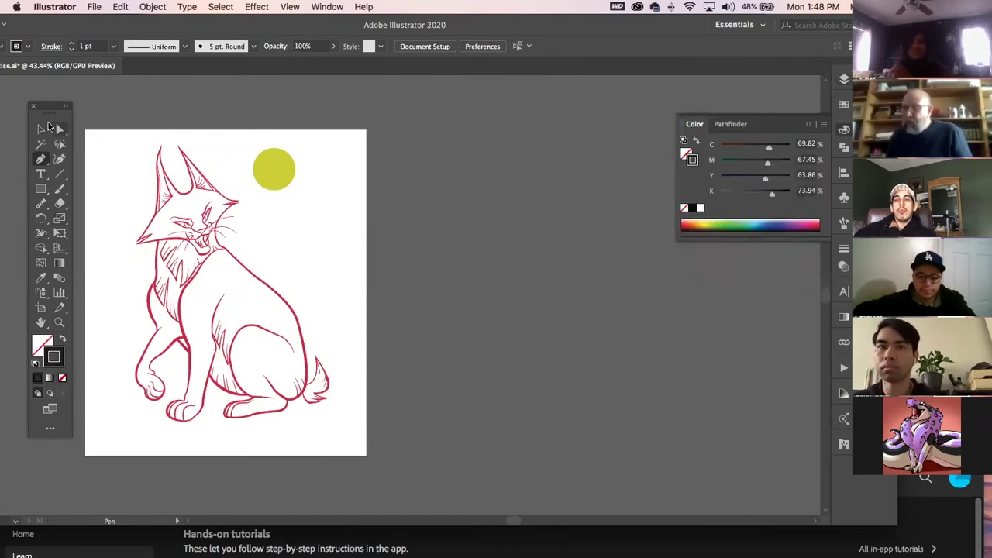
pyautogui.press('v')
# Unlock the Ink layer, lock the new empty layer and select all the line work of the animal drawing
pyautogui.press('F7')
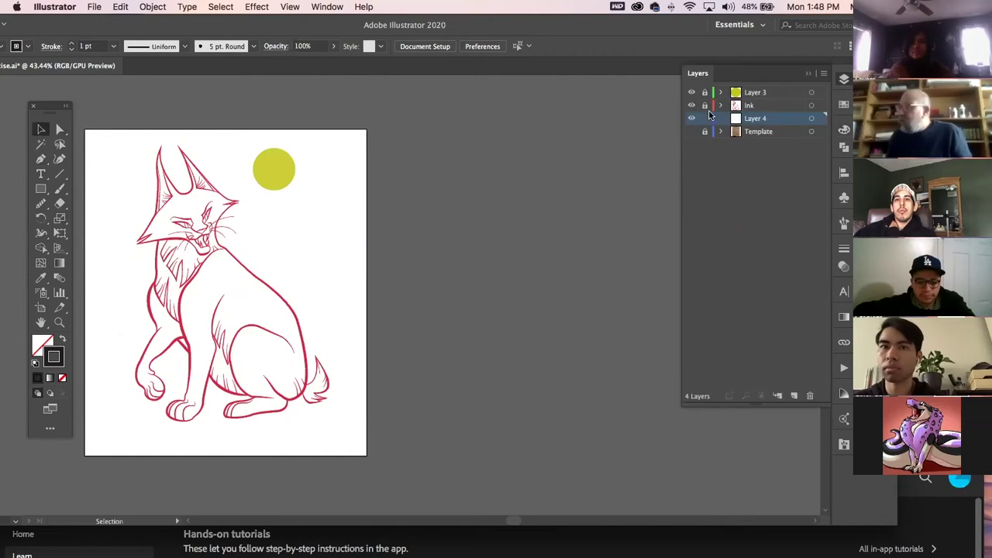
pyautogui.click(704, 106)
pyautogui.moveTo(114, 123)
pyautogui.mouseDown()
pyautogui.moveTo(132, 190)
pyautogui.moveTo(297, 401)
pyautogui.moveTo(321, 413)
pyautogui.mouseUp()
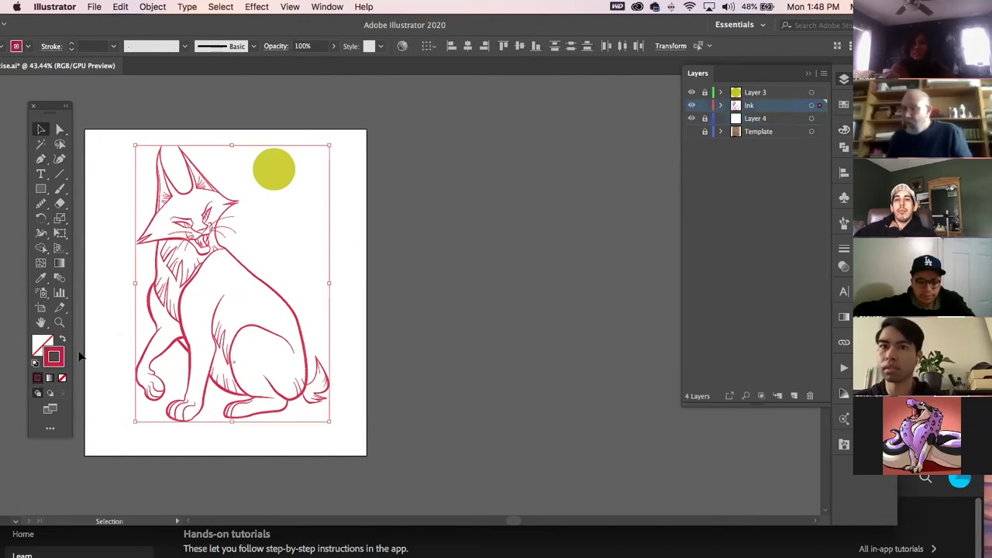
# Set the stroke color of the selected animal line work to black and deselect it
pyautogui.press('F7')
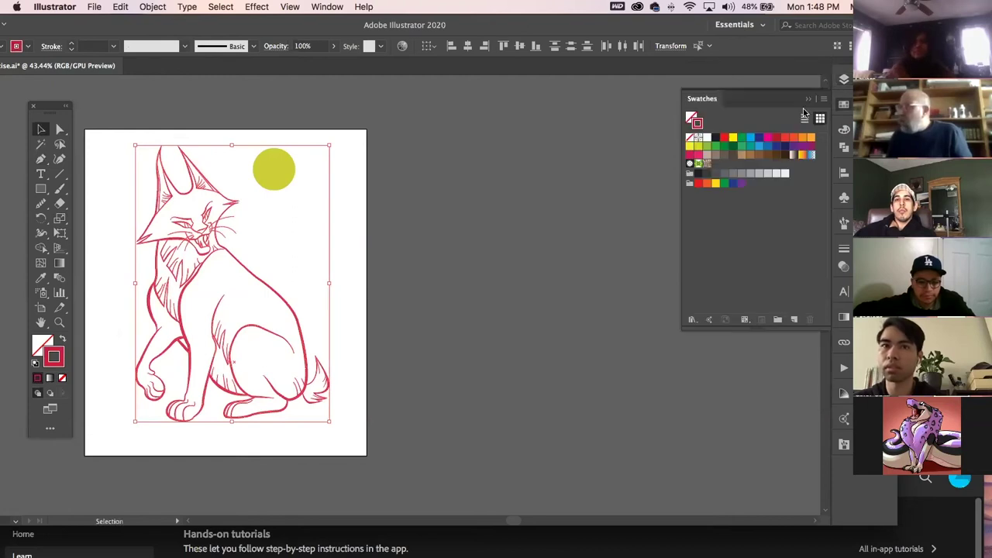
pyautogui.click(715, 137)
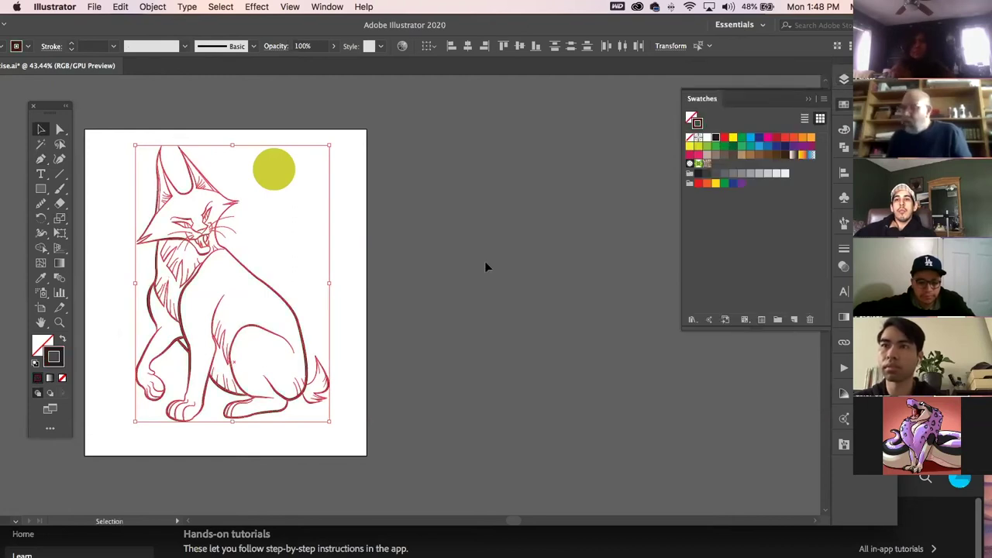
pyautogui.click(310, 310)
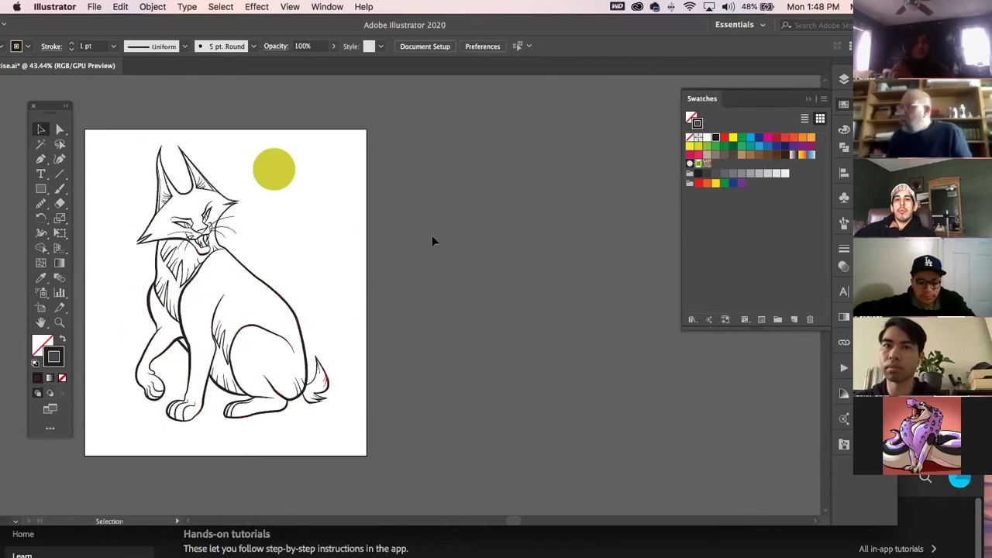
pyautogui.press('F7')
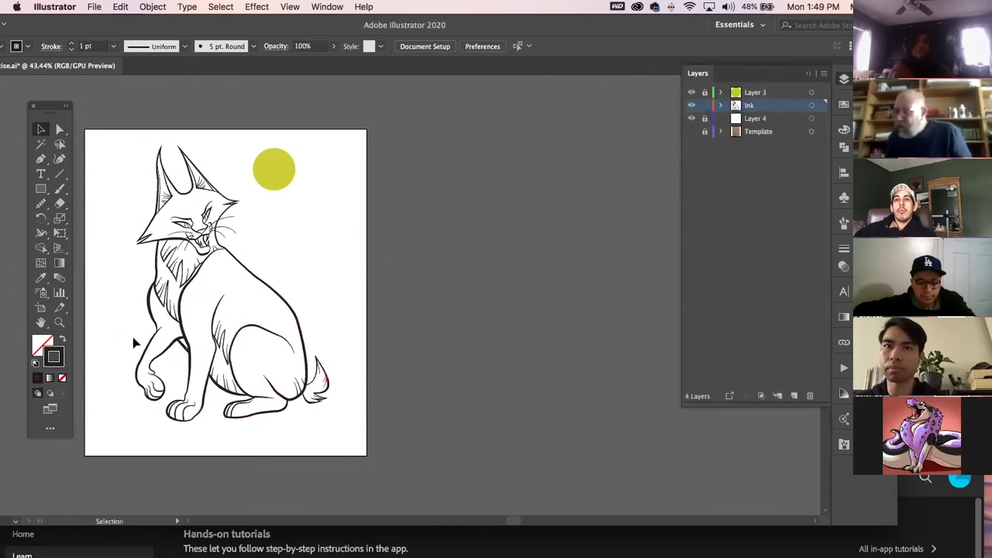
# Reposition the ends of the short line below the chest with Direct Selection so it crosses the raised front leg's inner line
pyautogui.click(60, 130)
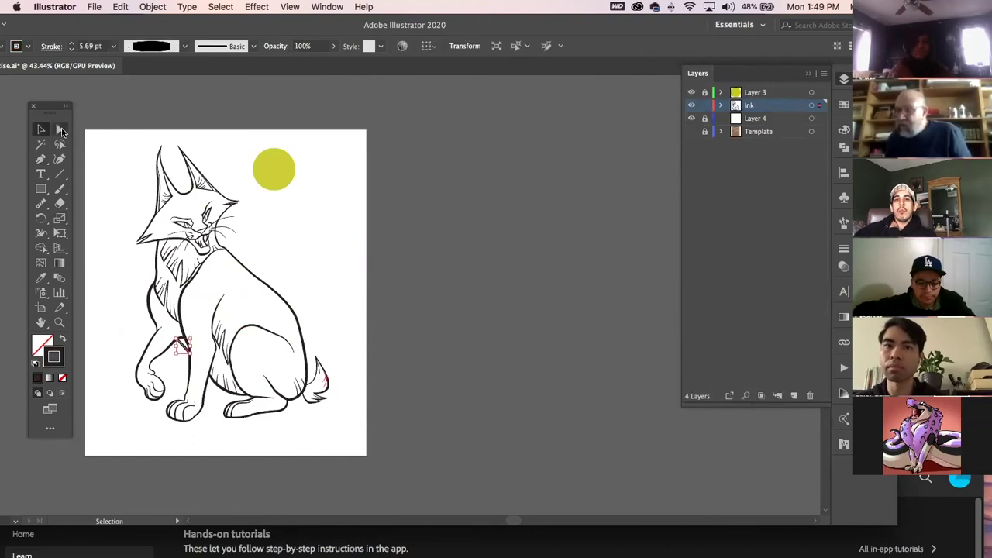
pyautogui.click(172, 333)
pyautogui.click(178, 345)
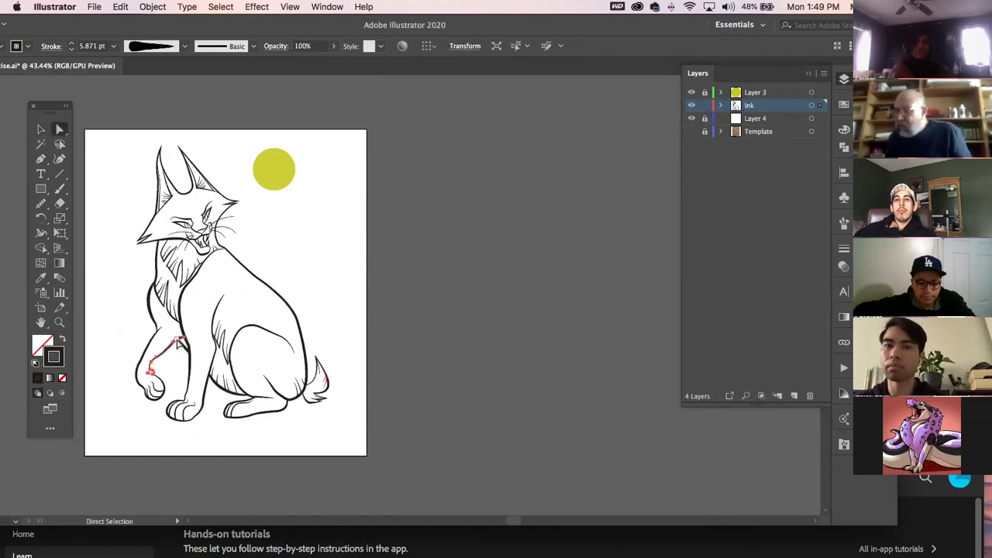
pyautogui.moveTo(177, 338); pyautogui.dragTo(168, 328)
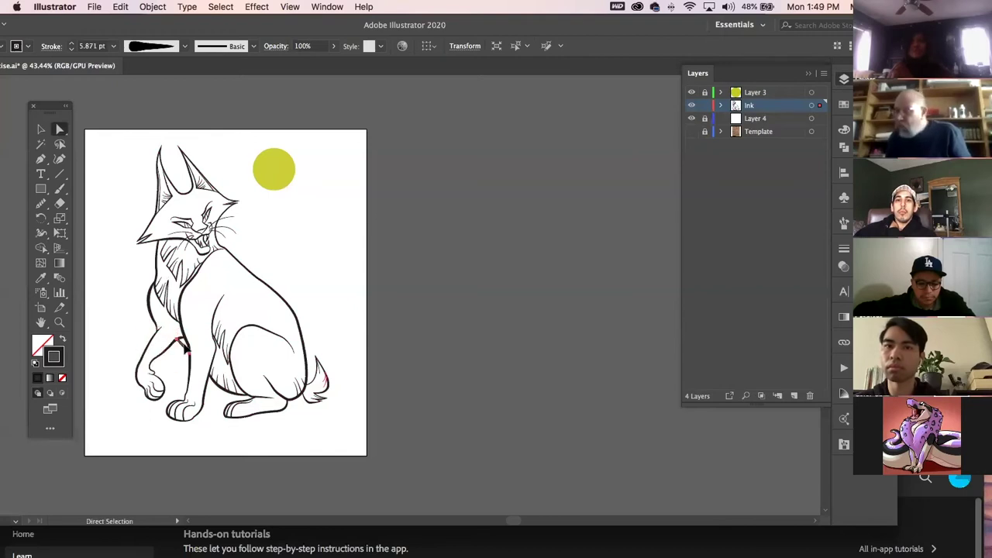
pyautogui.click(178, 342)
pyautogui.moveTo(174, 338); pyautogui.dragTo(173, 337)
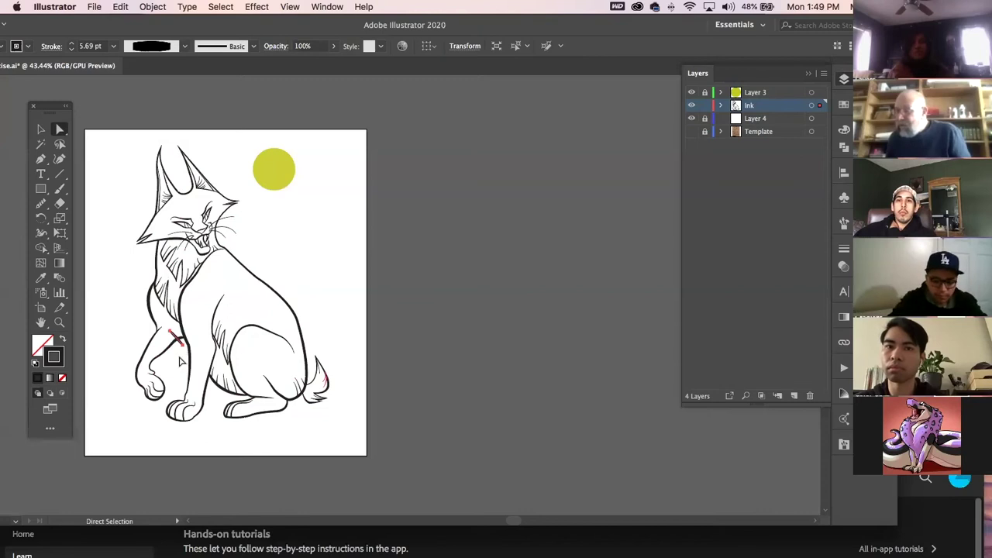
pyautogui.click(184, 351)
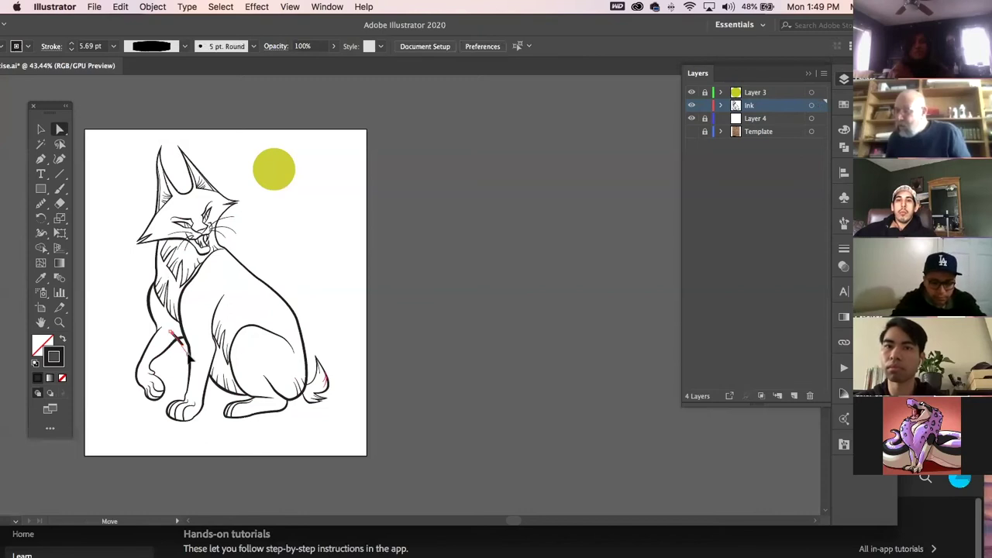
pyautogui.moveTo(176, 367); pyautogui.dragTo(164, 360)
pyautogui.click(166, 351)
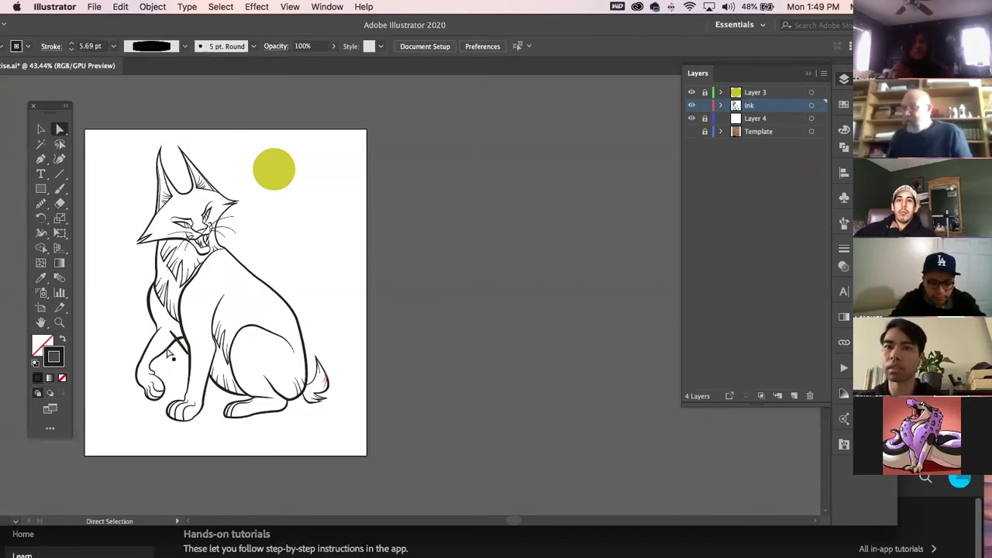
pyautogui.click(180, 341)
pyautogui.press('v')
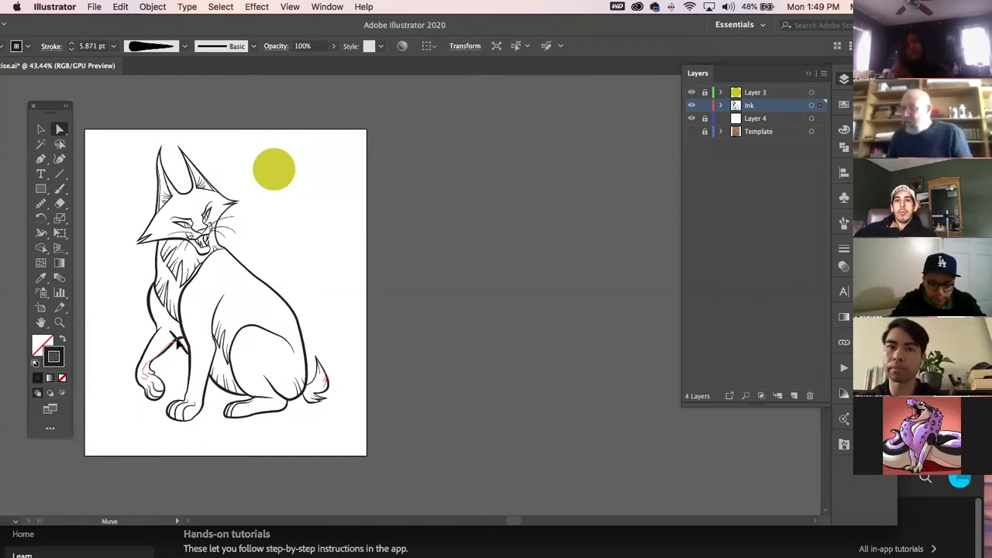
pyautogui.click(169, 396)
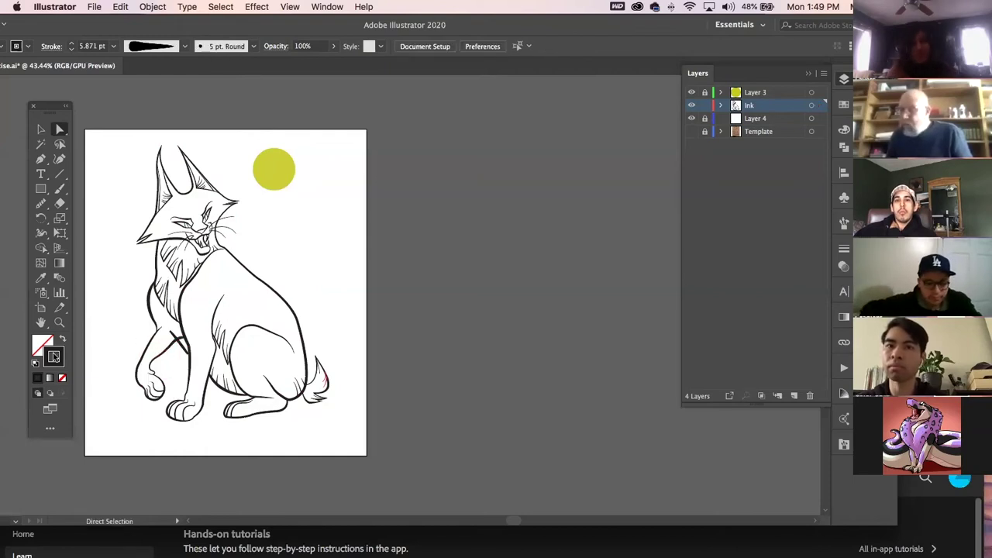
# Select the inner line of the raised front leg and cut it with the Scissors tool where it crosses the short chest line
pyautogui.click(60, 323)
pyautogui.moveTo(219, 327); pyautogui.dragTo(274, 366)
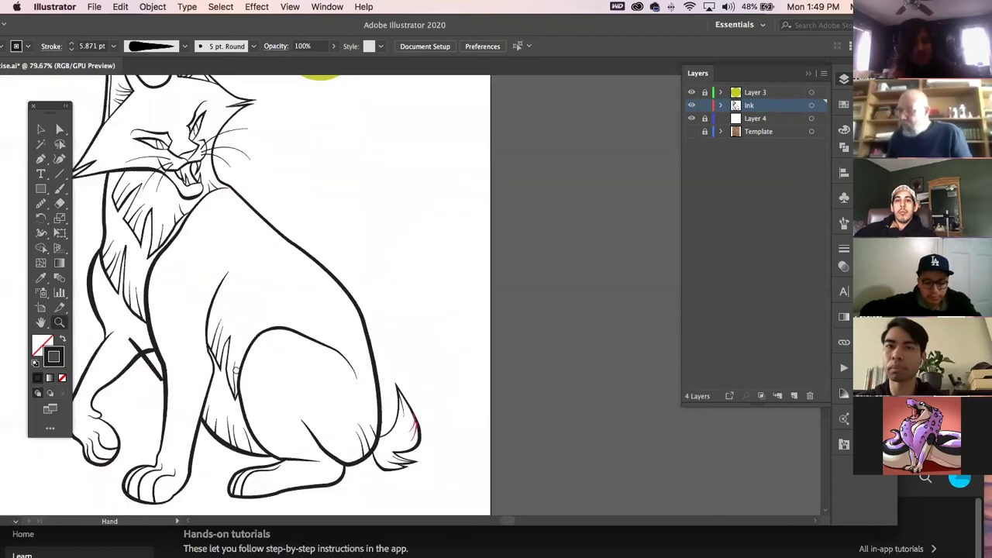
pyautogui.click(60, 129)
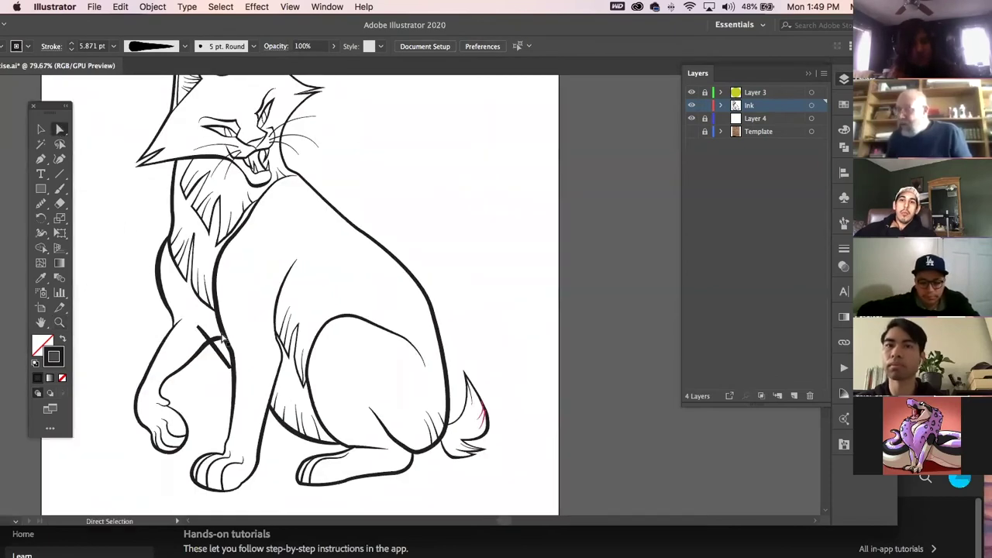
pyautogui.click(221, 349)
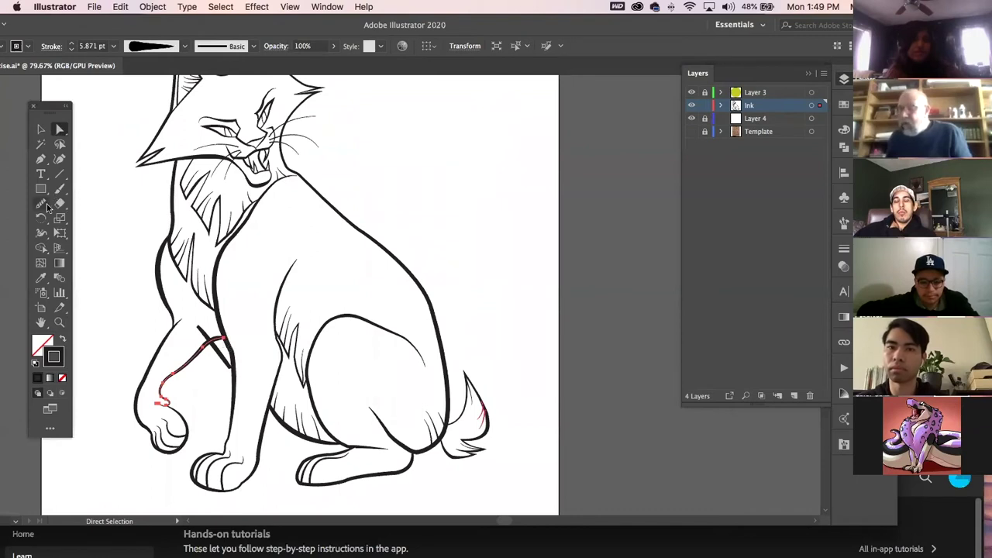
pyautogui.moveTo(44, 209)
pyautogui.mouseDown()
pyautogui.moveTo(72, 227)
pyautogui.moveTo(56, 205)
pyautogui.moveTo(93, 217)
pyautogui.mouseUp()
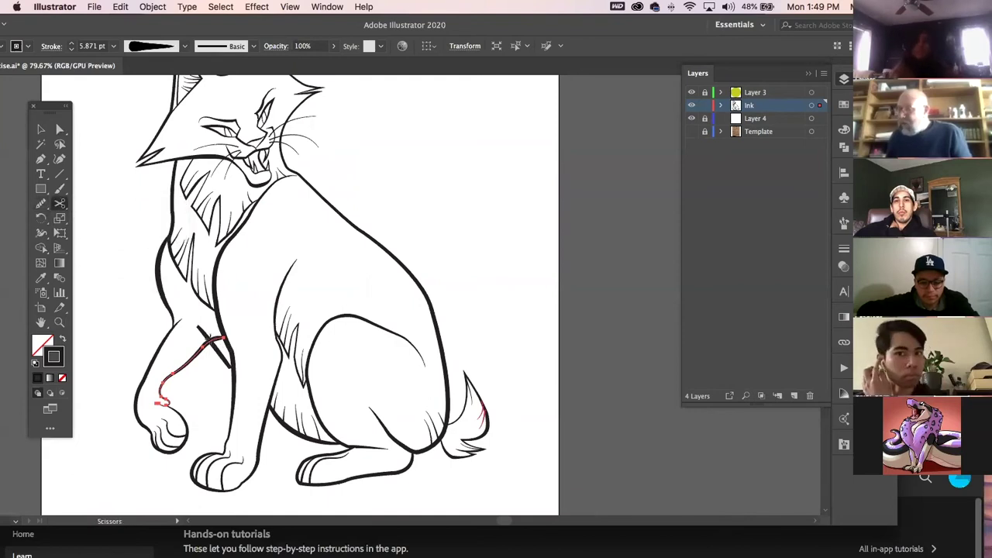
pyautogui.click(527, 277)
pyautogui.press('Return')
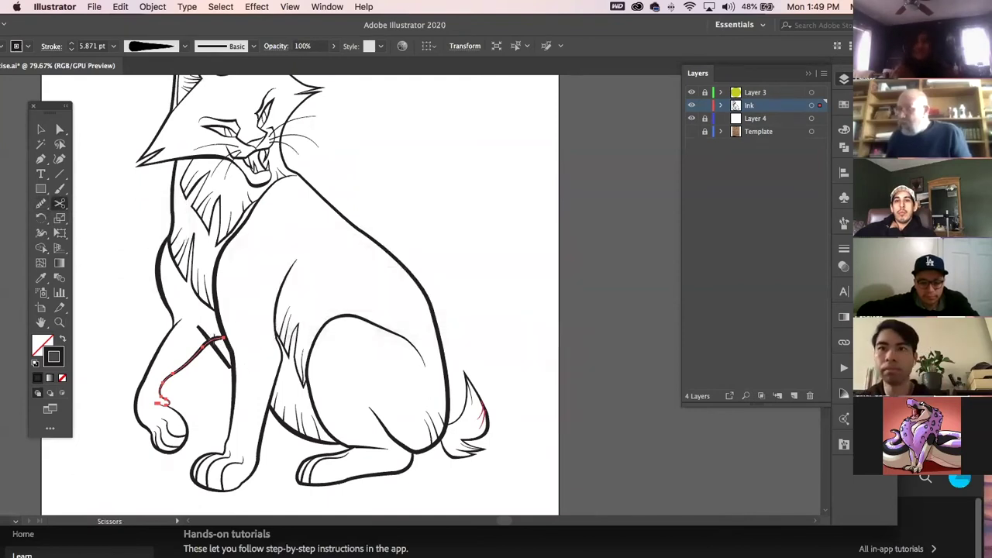
pyautogui.click(217, 340)
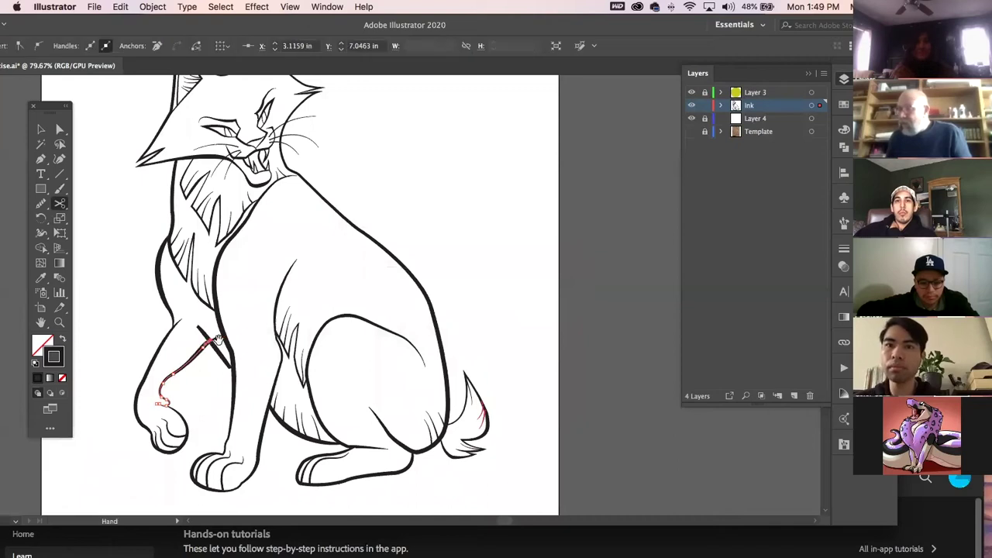
# Try to delete the cut-off end of the raised front leg's inner line, and undo the deletion
pyautogui.press('x')
pyautogui.press('Delete')
pyautogui.press('Delete')
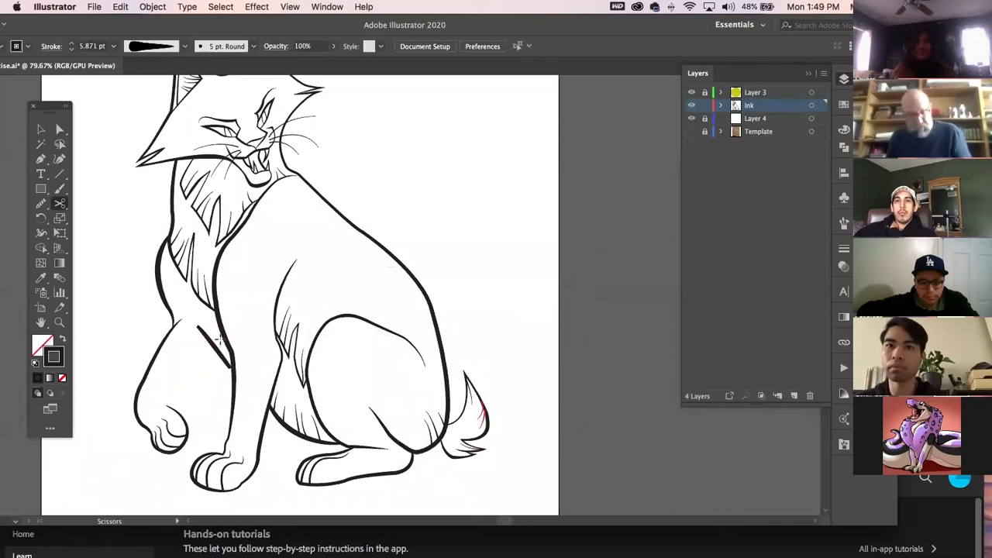
pyautogui.click(220, 340)
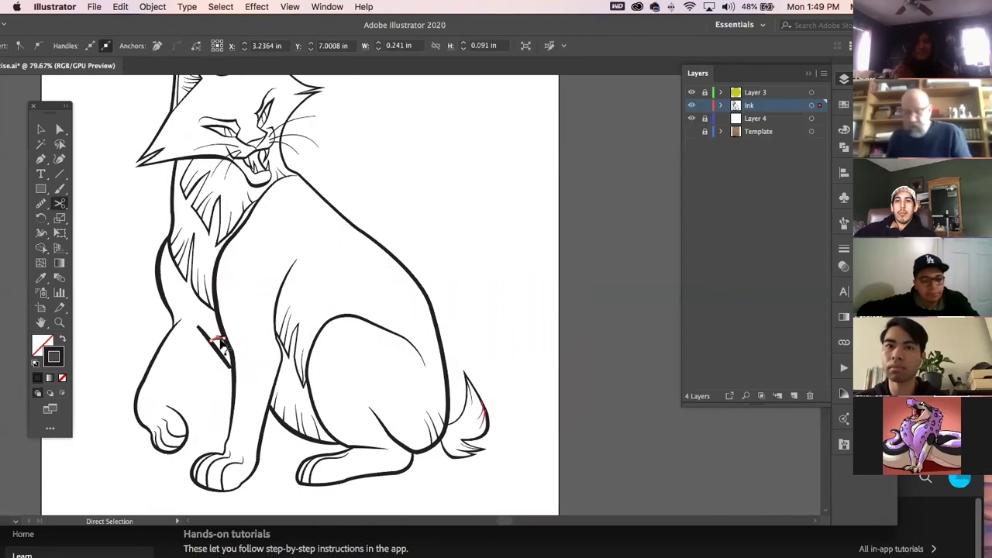
pyautogui.press('super+z')
# Delete only the short piece of leg line beyond the crossing, and extend the remaining line's end to meet the short chest line
pyautogui.click(60, 131)
pyautogui.click(218, 339)
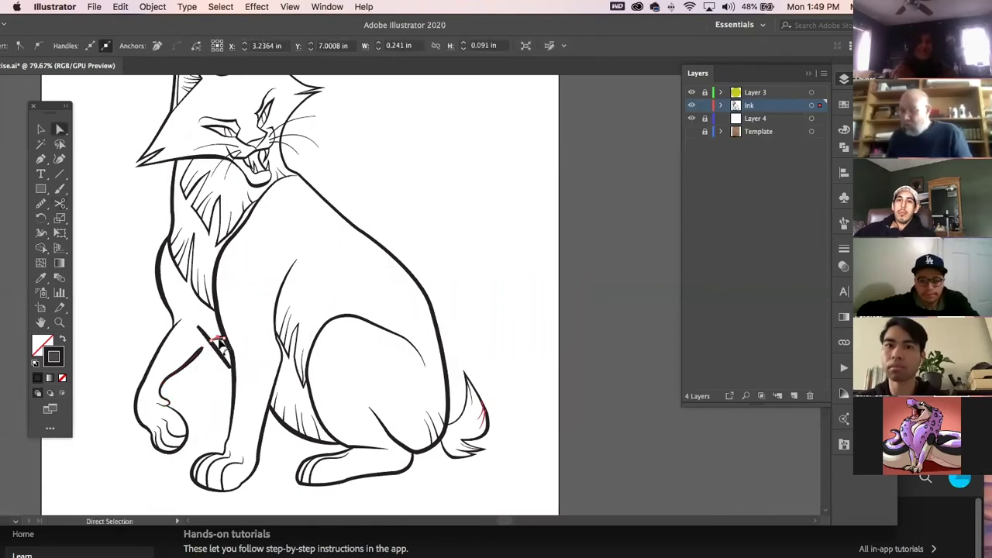
pyautogui.press('Delete')
pyautogui.click(207, 353)
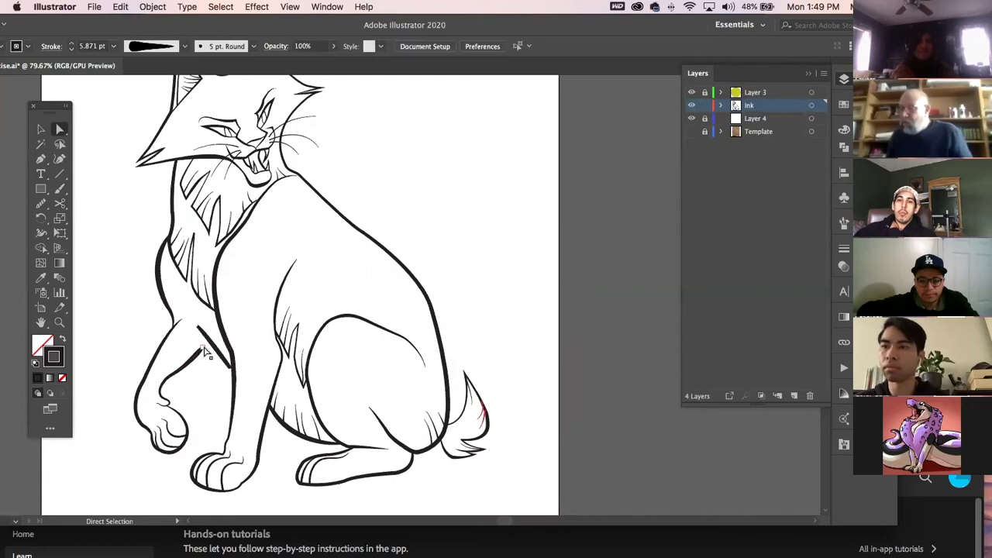
pyautogui.click(203, 350)
pyautogui.click(141, 314)
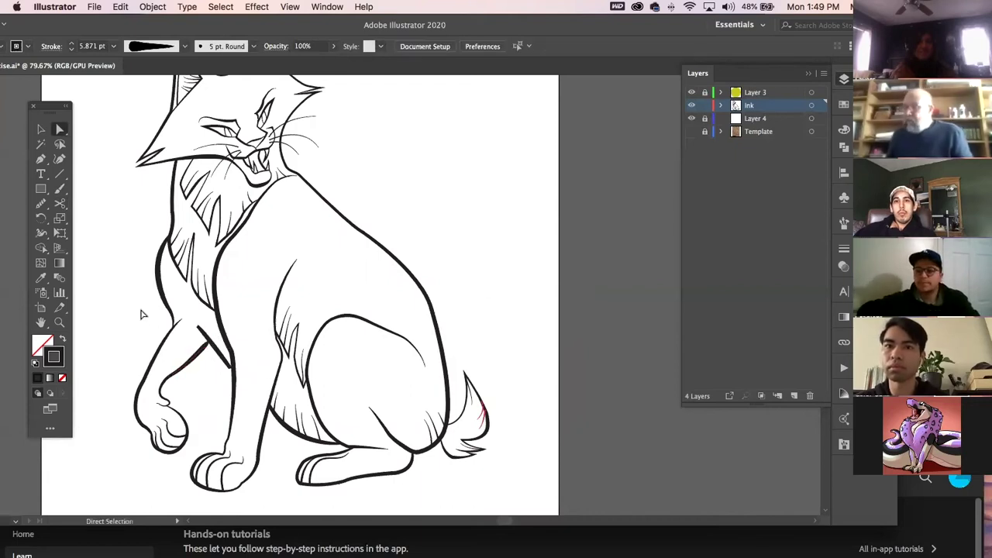
pyautogui.press('super+minus')
pyautogui.press('super+minus')
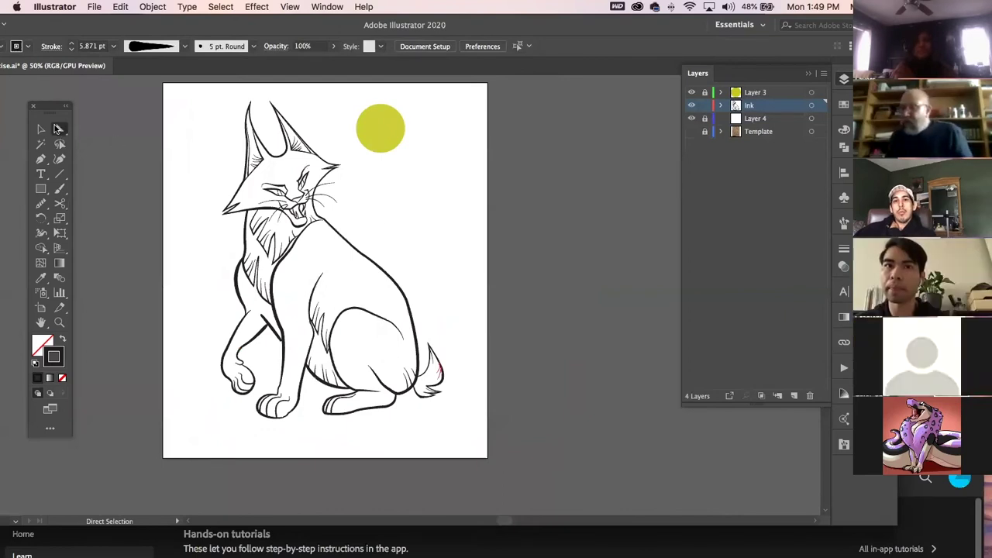
pyautogui.click(56, 129)
pyautogui.click(272, 330)
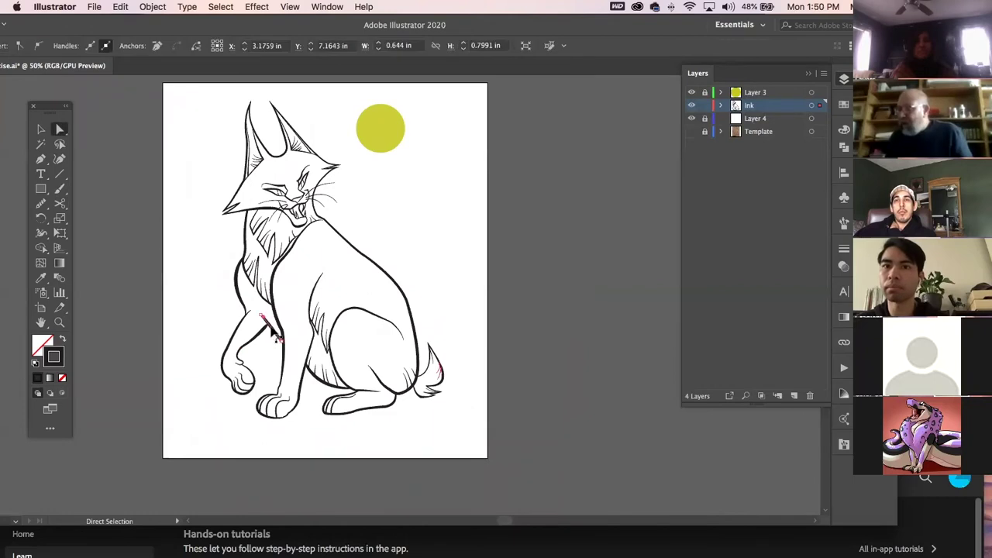
pyautogui.click(557, 308)
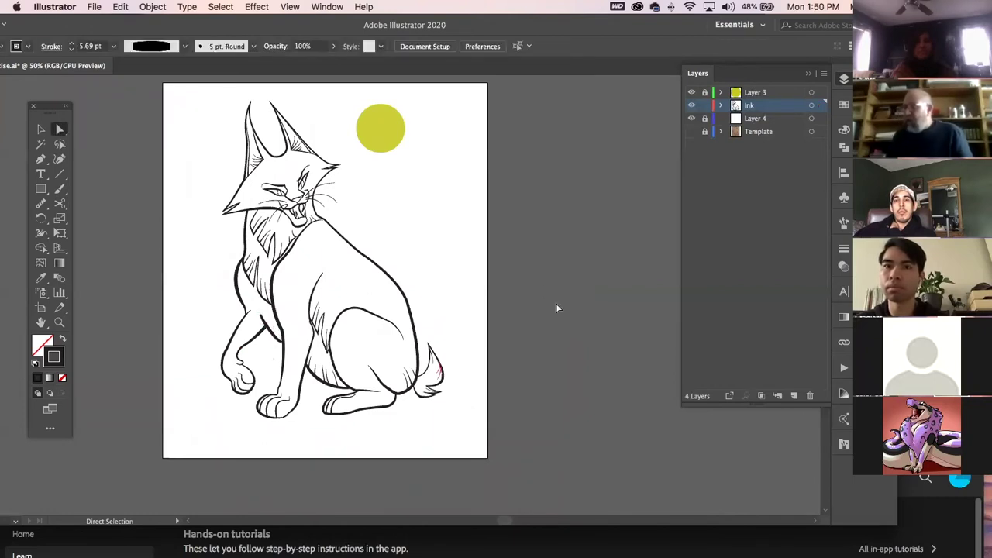
pyautogui.moveTo(395, 283)
pyautogui.mouseDown()
pyautogui.moveTo(379, 307)
pyautogui.moveTo(390, 283)
pyautogui.mouseUp()
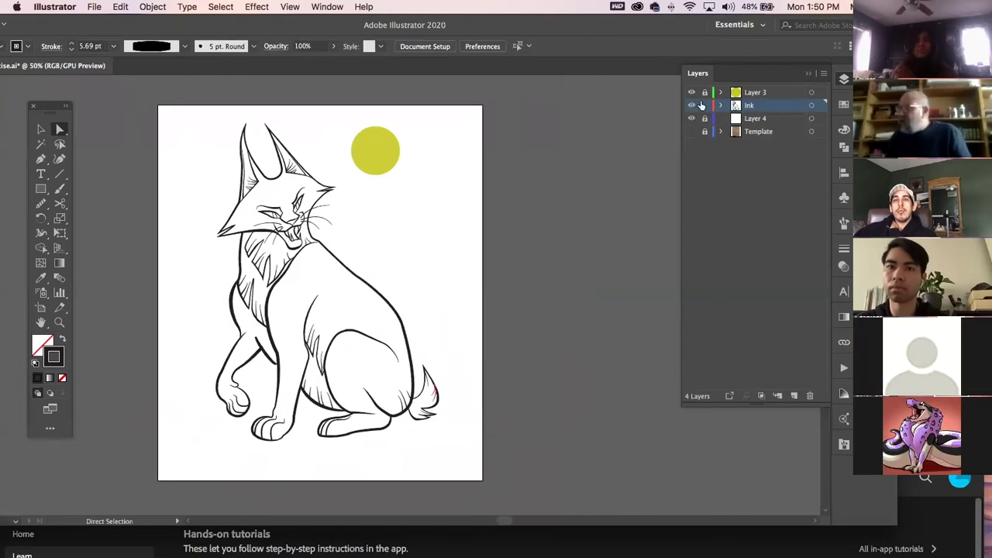
# Unlock Layer 4, return to the Selection tool and make the Ink layer active and unlocked
pyautogui.click(720, 122)
pyautogui.click(705, 119)
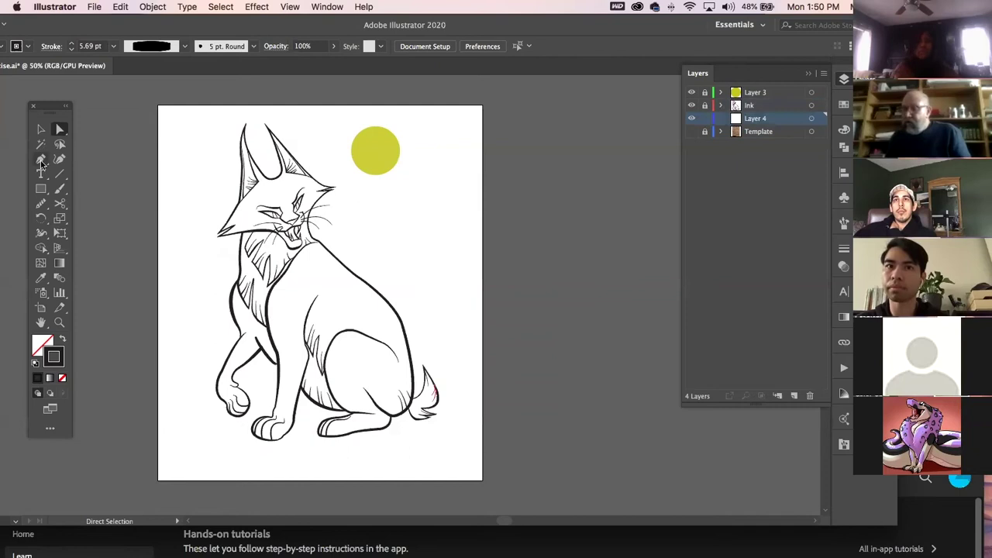
pyautogui.press('v')
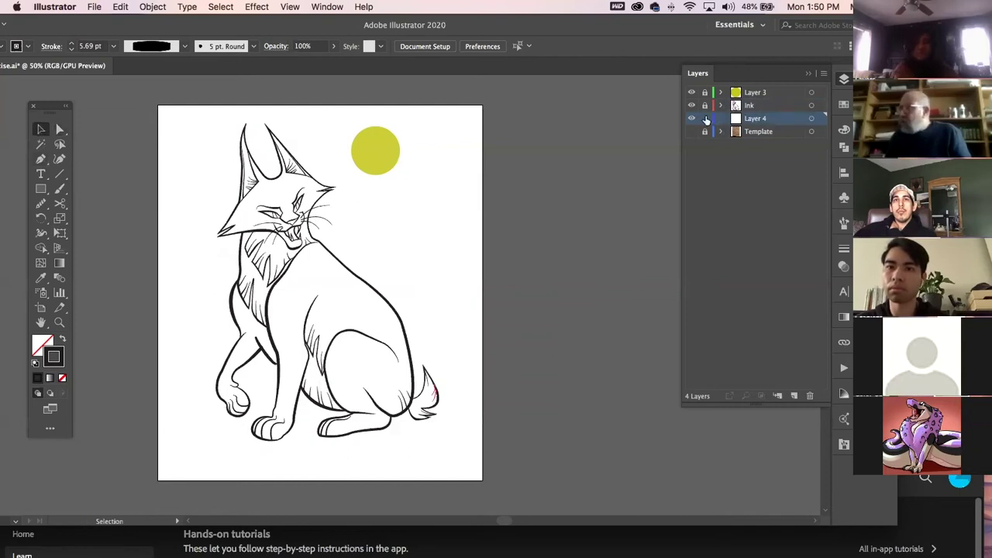
pyautogui.click(706, 106)
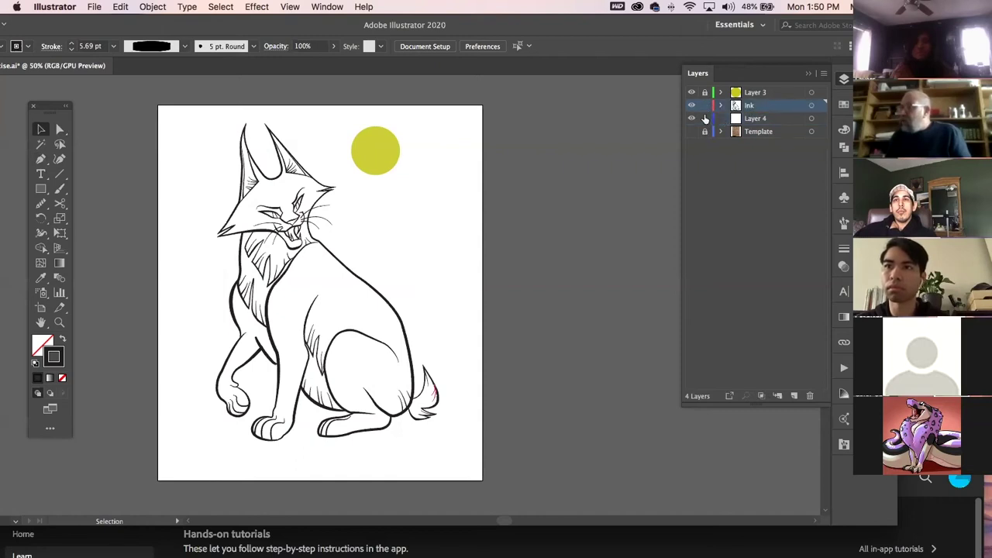
# Select the outlines of the hind paw and thigh together and place a copy of them on the empty canvas beside the artboard
pyautogui.click(356, 419)
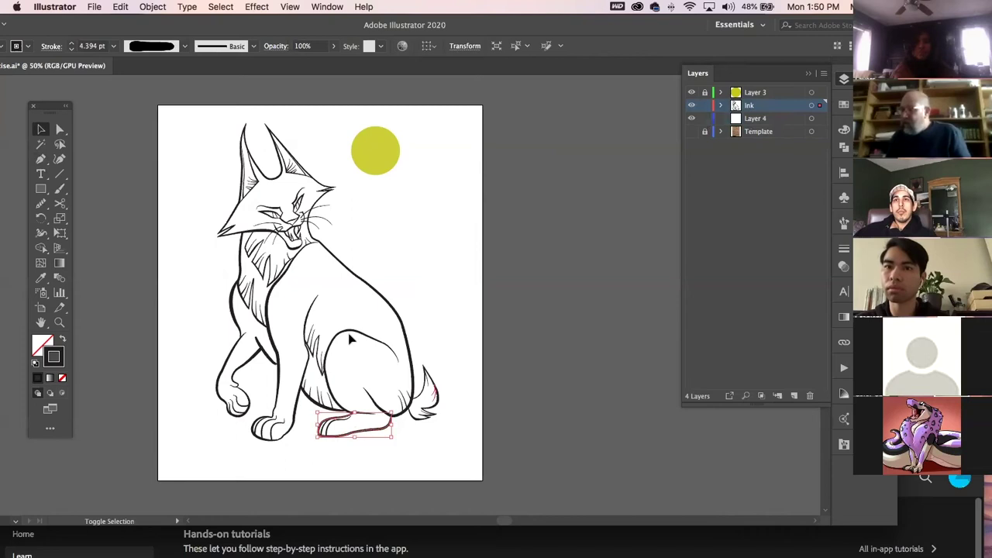
pyautogui.keyDown('shift'); pyautogui.click(353, 335); pyautogui.keyUp('shift')
pyautogui.moveTo(353, 335); pyautogui.dragTo(584, 218)
pyautogui.moveTo(585, 351); pyautogui.dragTo(564, 348)
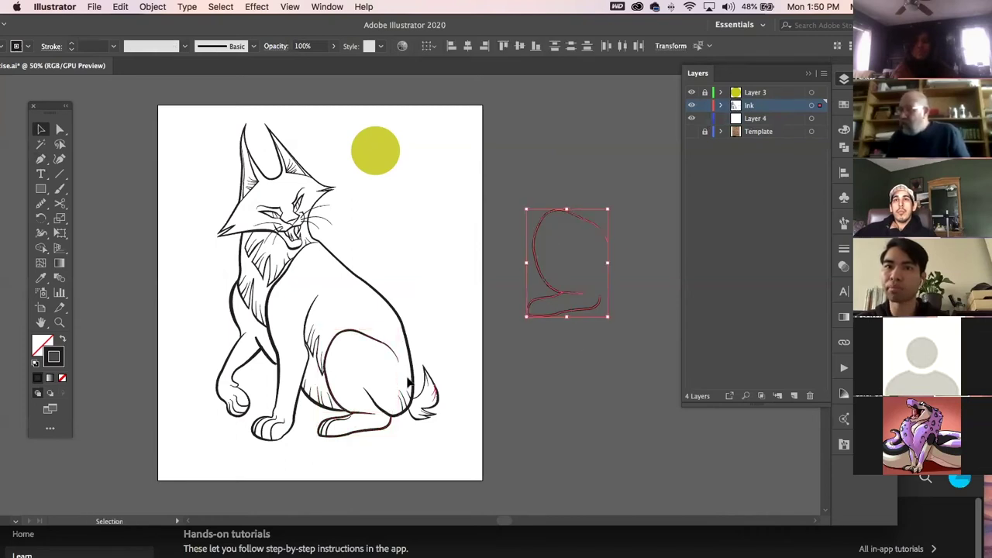
# Close the copied thigh outline with the Pen tool, running a straight edge from its upper end to the paw's heel and back to its lower end
pyautogui.press('p')
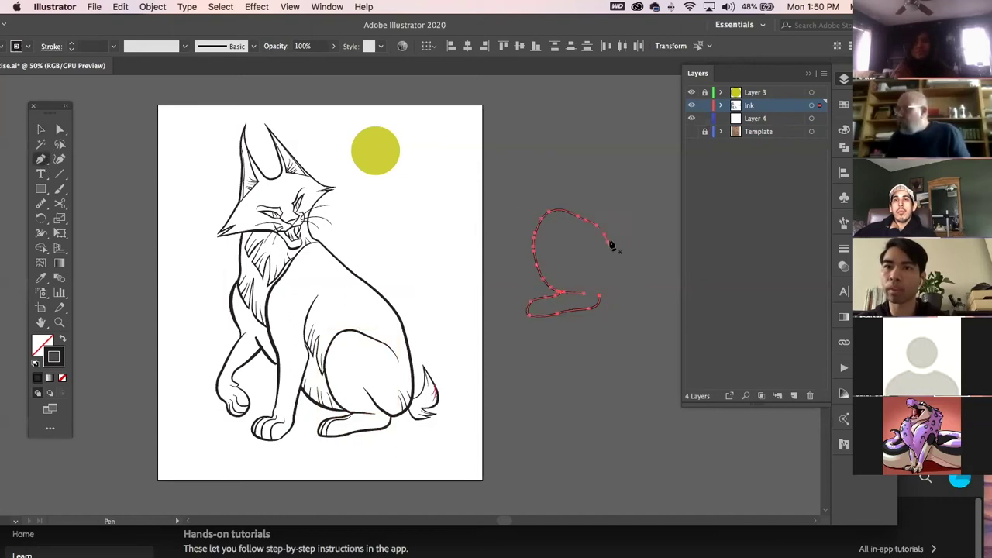
pyautogui.click(607, 241)
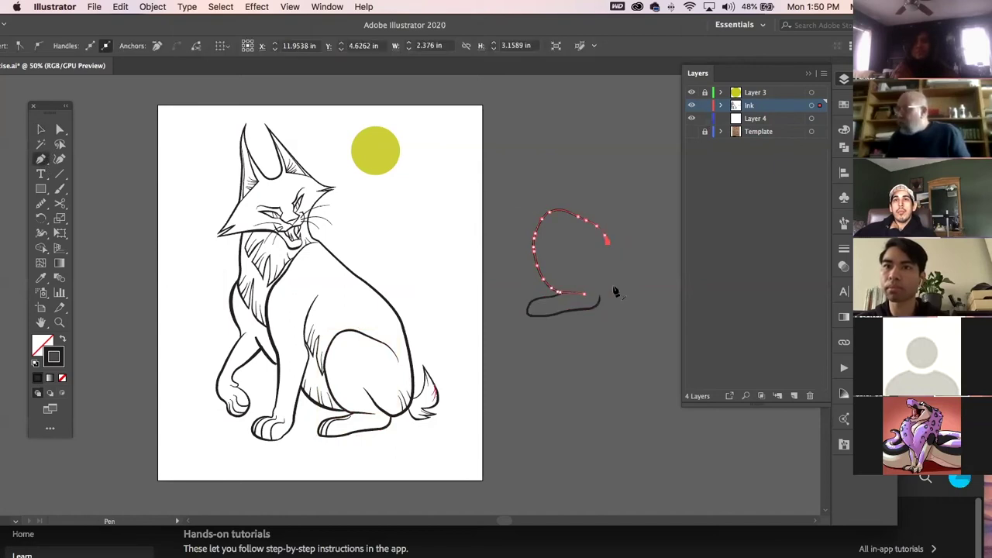
pyautogui.click(604, 293)
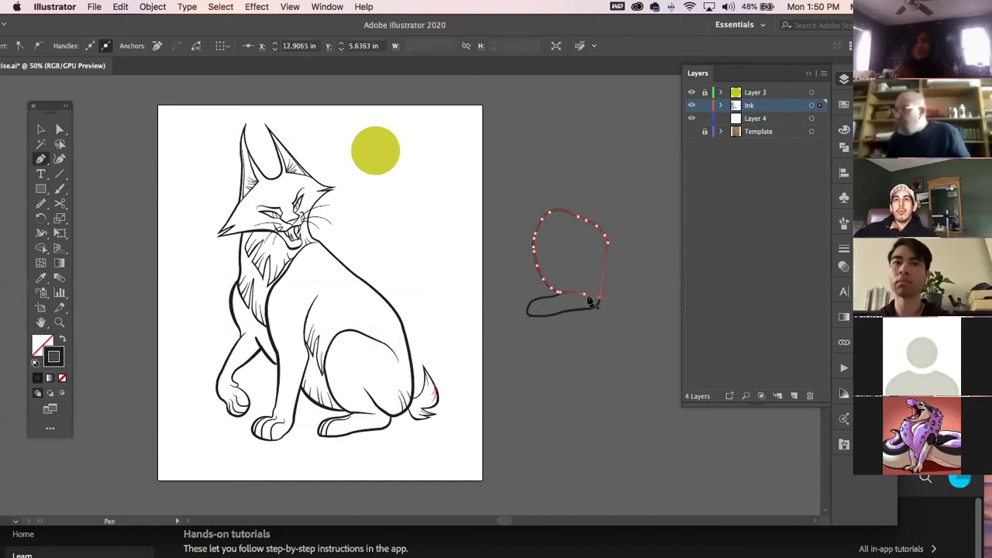
pyautogui.click(585, 295)
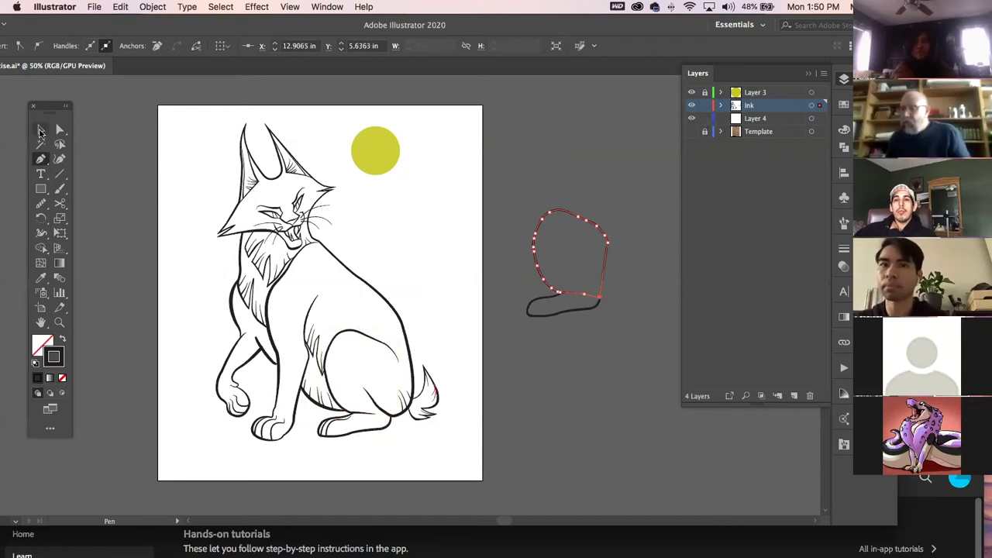
pyautogui.click(41, 130)
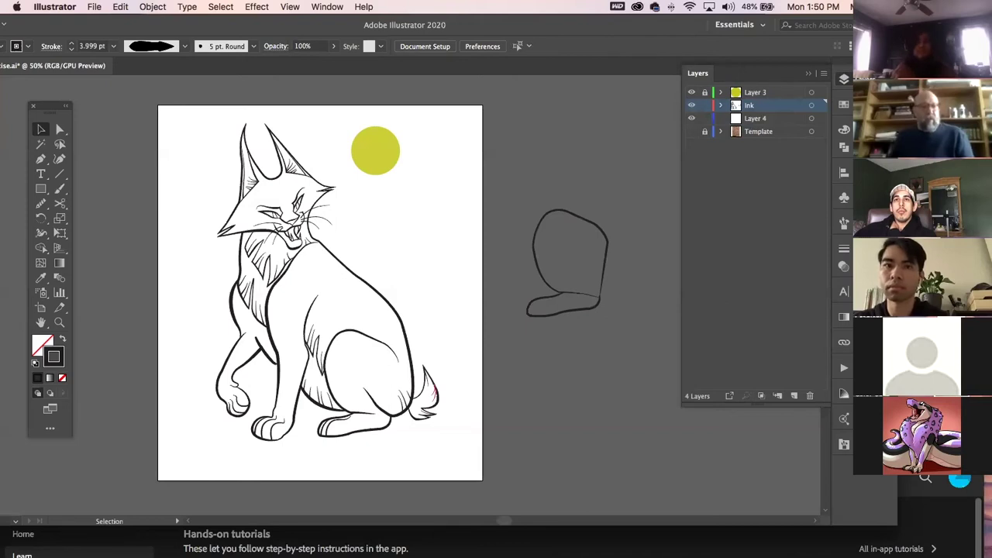
pyautogui.press('super+Tab')
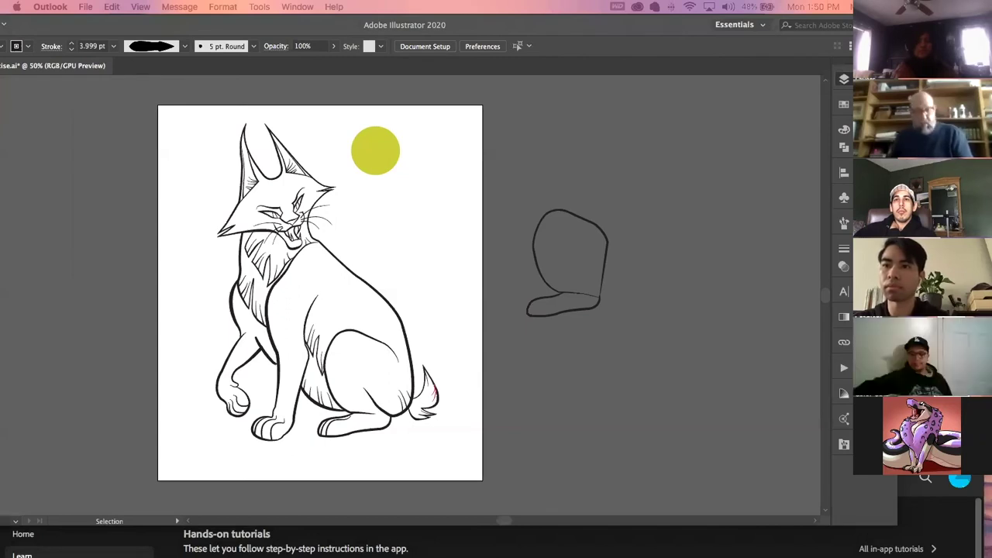
pyautogui.press('super+Tab')
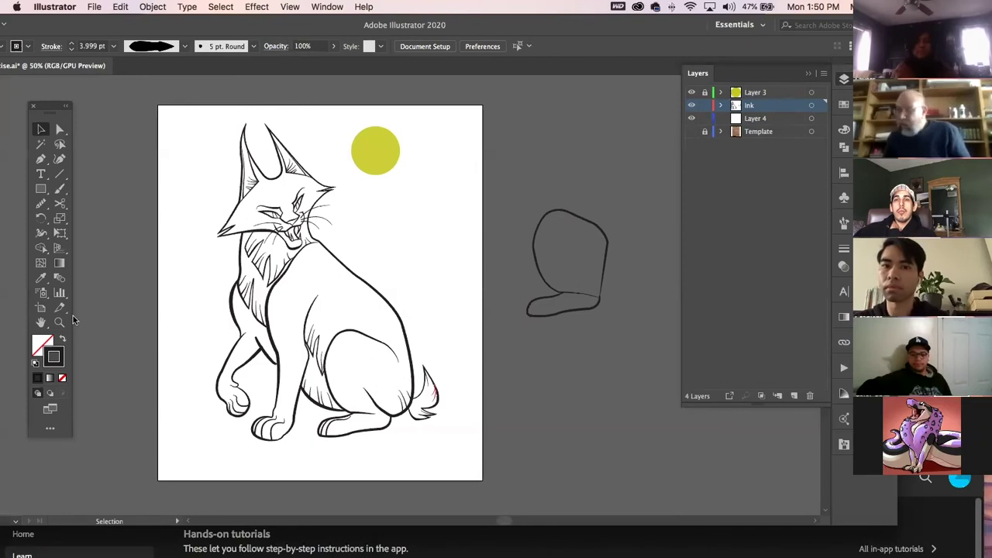
# Try to move the closed thigh shape away from the paw, and undo the move
pyautogui.press('z')
pyautogui.moveTo(527, 311); pyautogui.dragTo(643, 311)
pyautogui.moveTo(643, 310); pyautogui.dragTo(400, 350)
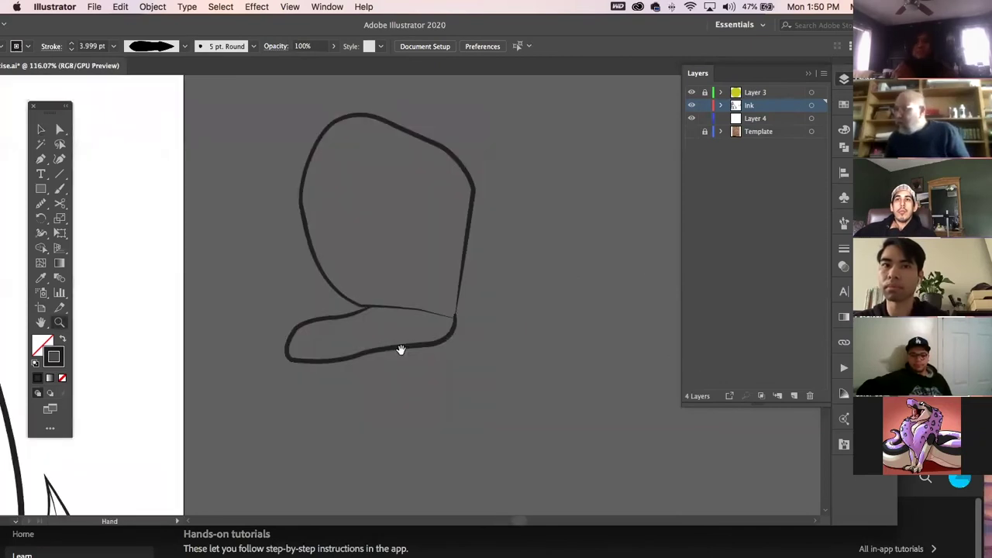
pyautogui.click(41, 129)
pyautogui.moveTo(304, 231); pyautogui.dragTo(274, 204)
pyautogui.press('super+z')
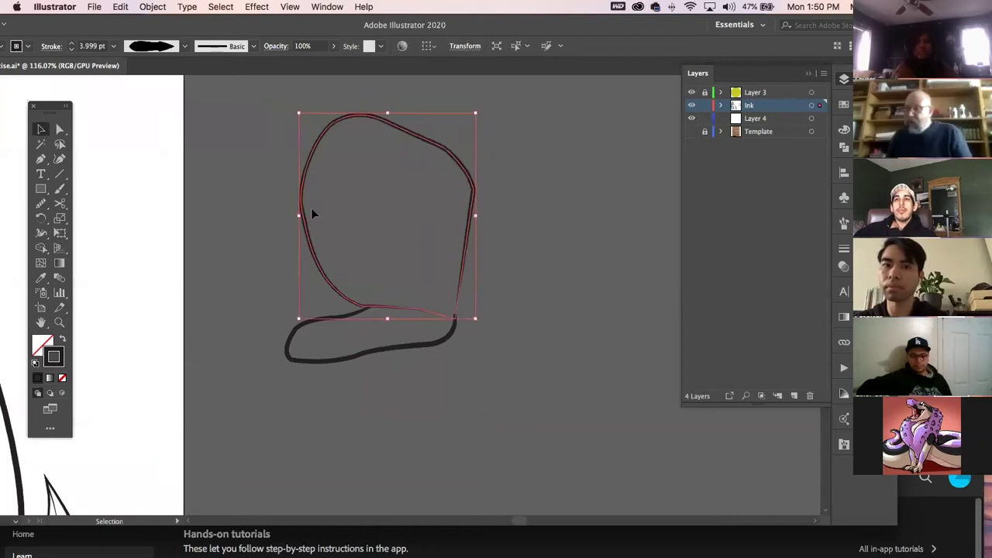
# Close the copied paw outline with the Pen tool by joining its heel end to its other end with a curve that overlaps the thigh shape
pyautogui.press('a')
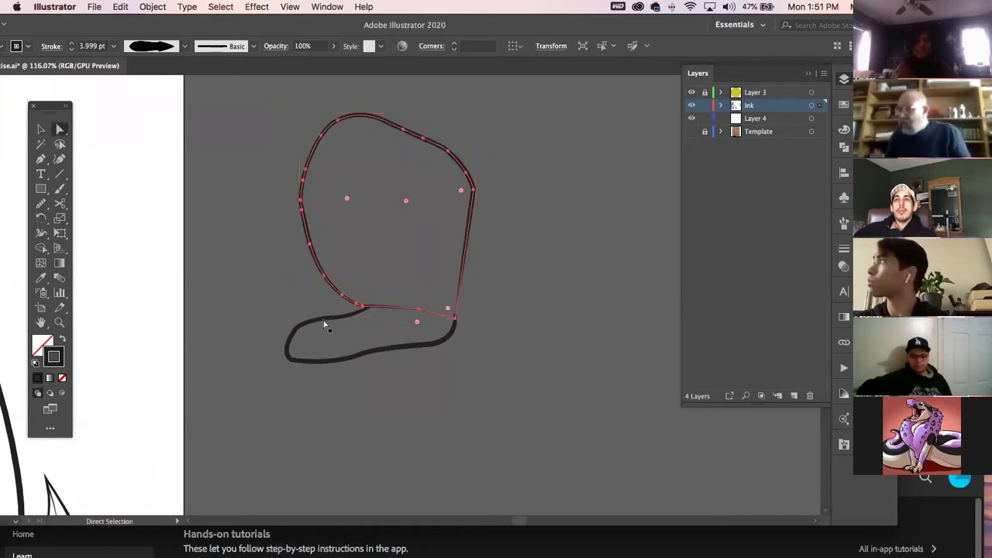
pyautogui.click(333, 322)
pyautogui.click(43, 161)
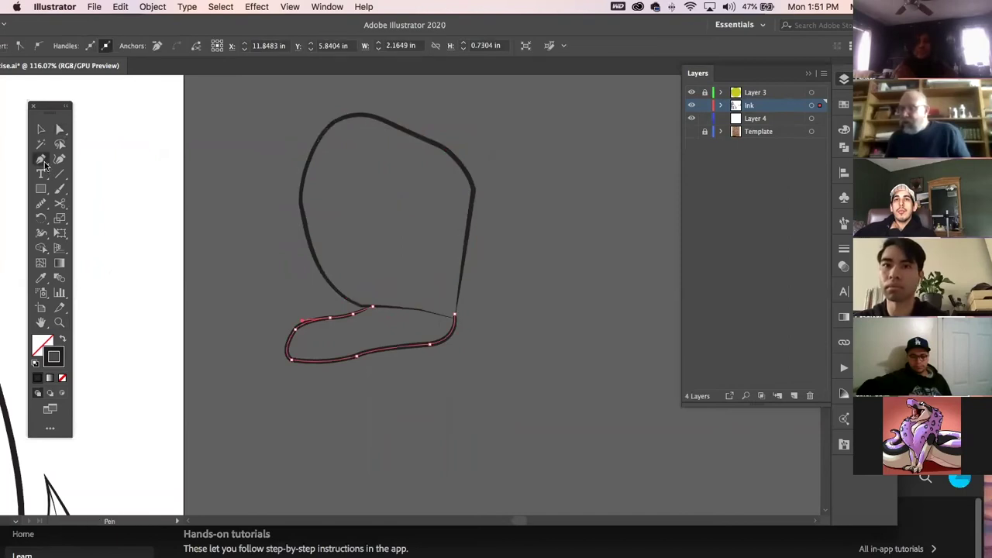
pyautogui.click(371, 308)
pyautogui.click(453, 317)
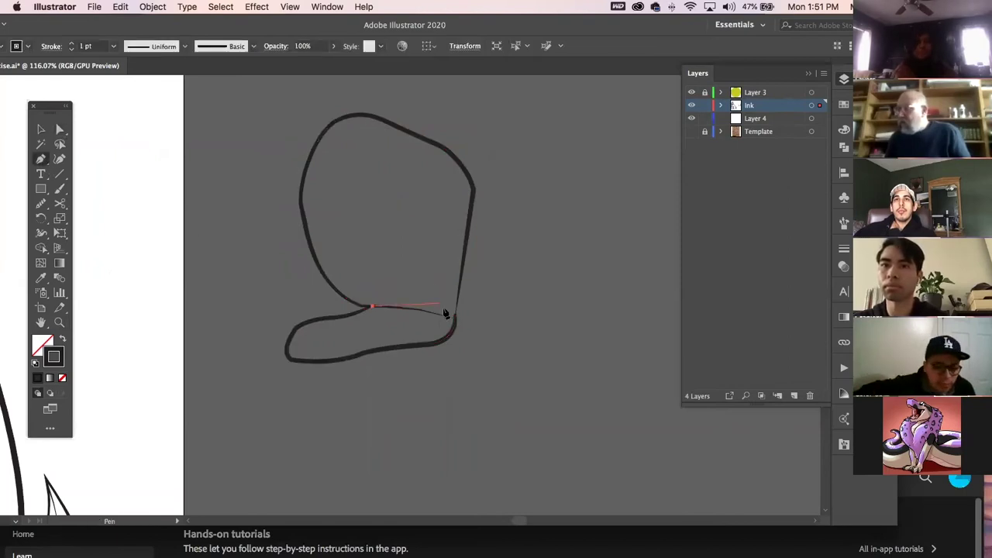
pyautogui.keyDown('super'); pyautogui.click(456, 323); pyautogui.keyUp('super')
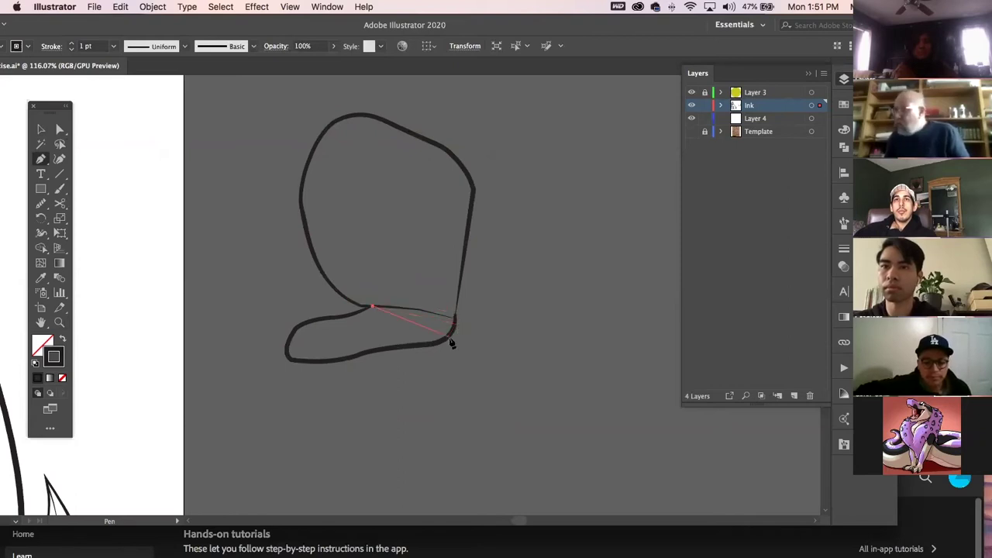
pyautogui.click(459, 320)
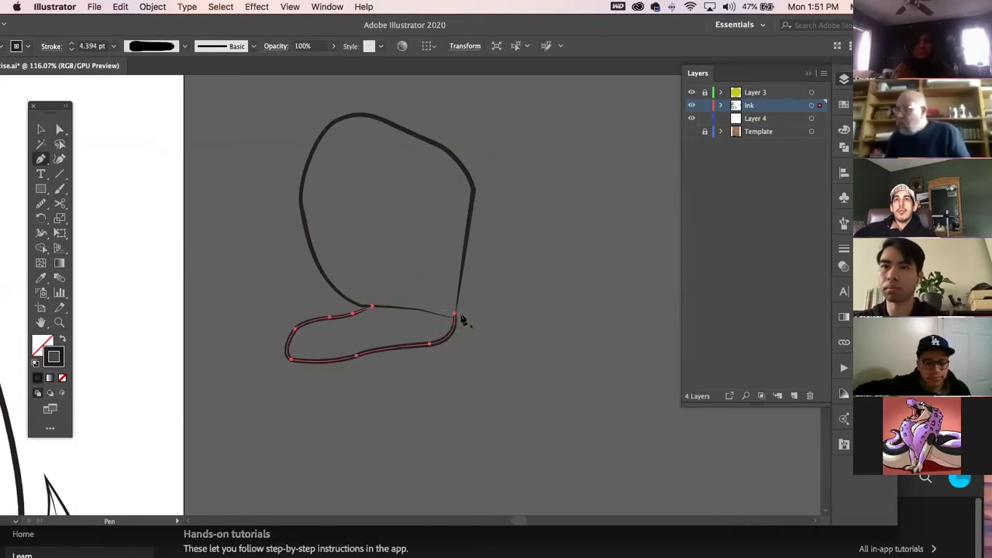
pyautogui.click(374, 310)
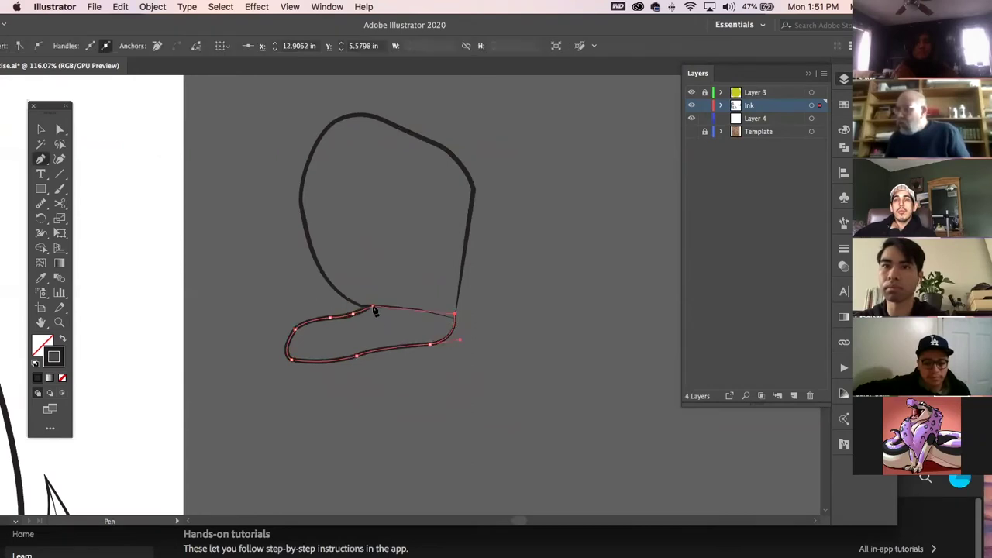
pyautogui.moveTo(332, 333); pyautogui.dragTo(334, 332)
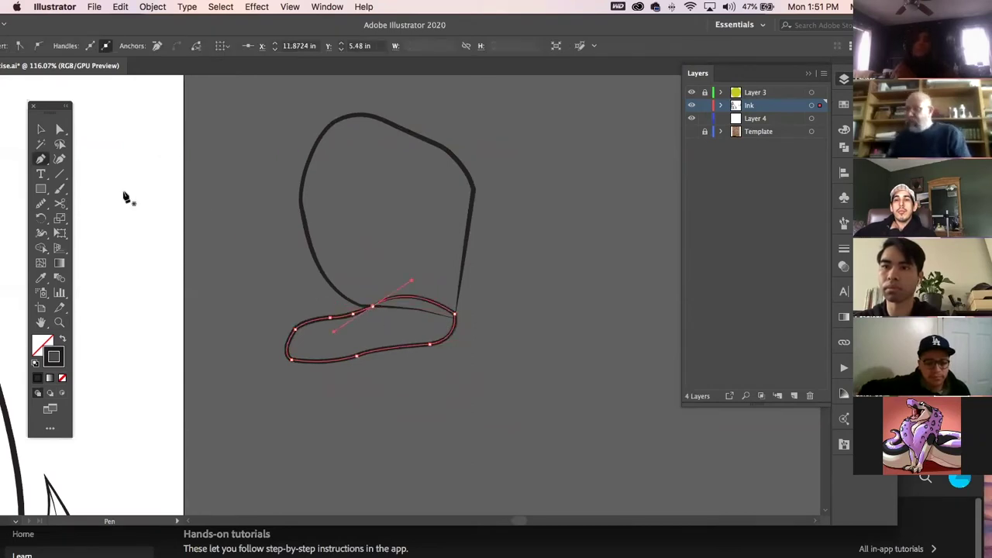
# Select the closed thigh and paw shapes together and unite them into one shape with Pathfinder
pyautogui.press('v')
pyautogui.press('super+a')
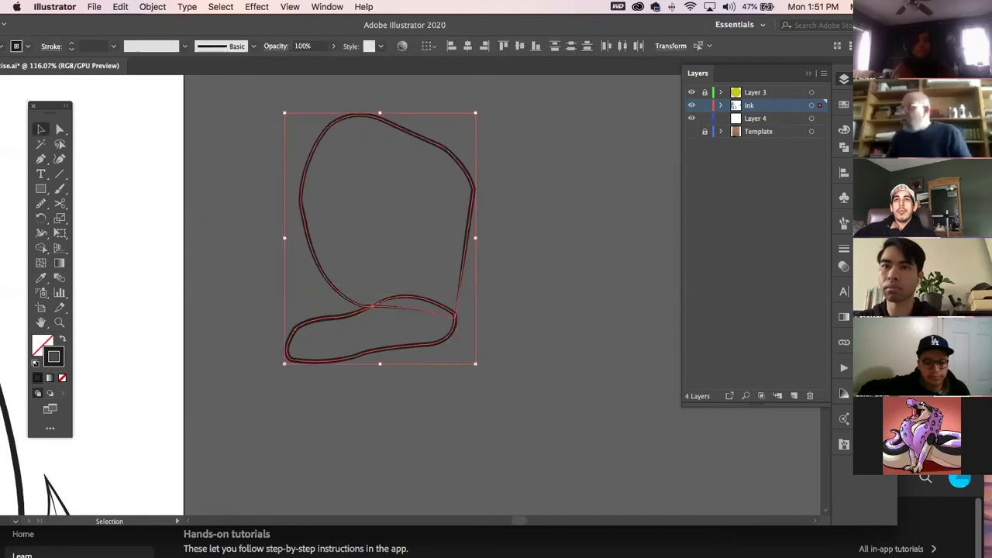
pyautogui.click(844, 147)
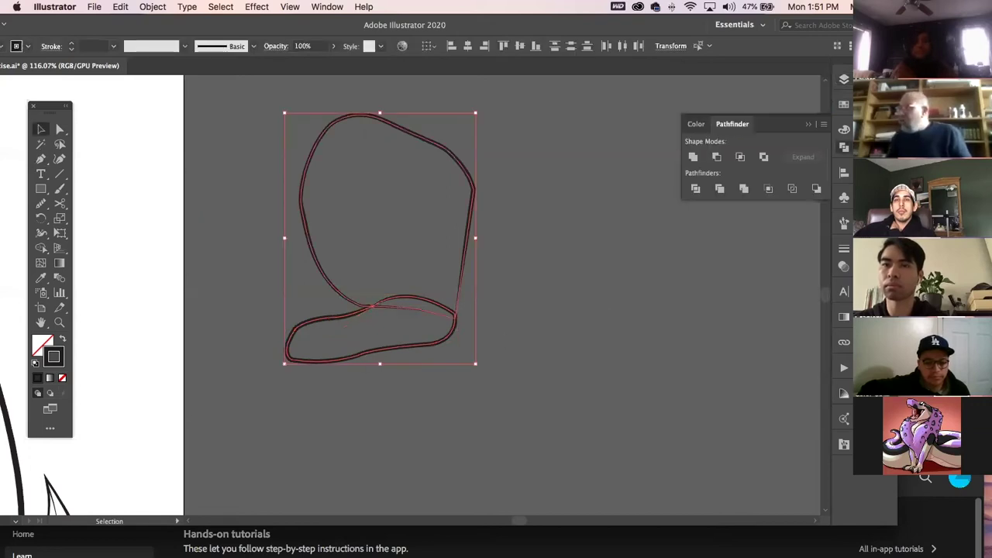
pyautogui.click(693, 157)
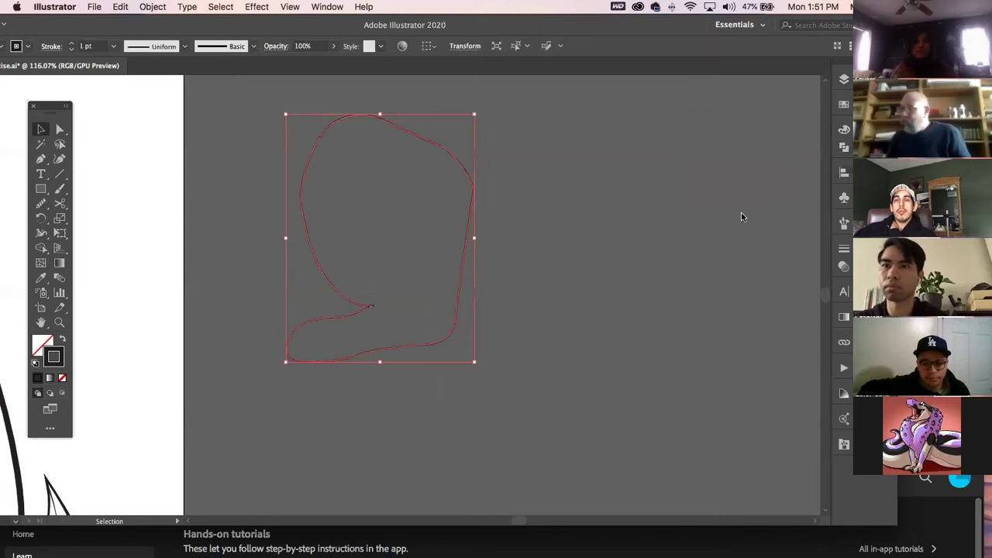
# Remove the united leg shape's stroke, give it a light gray fill, and move it slightly down beside the artboard
pyautogui.press('a')
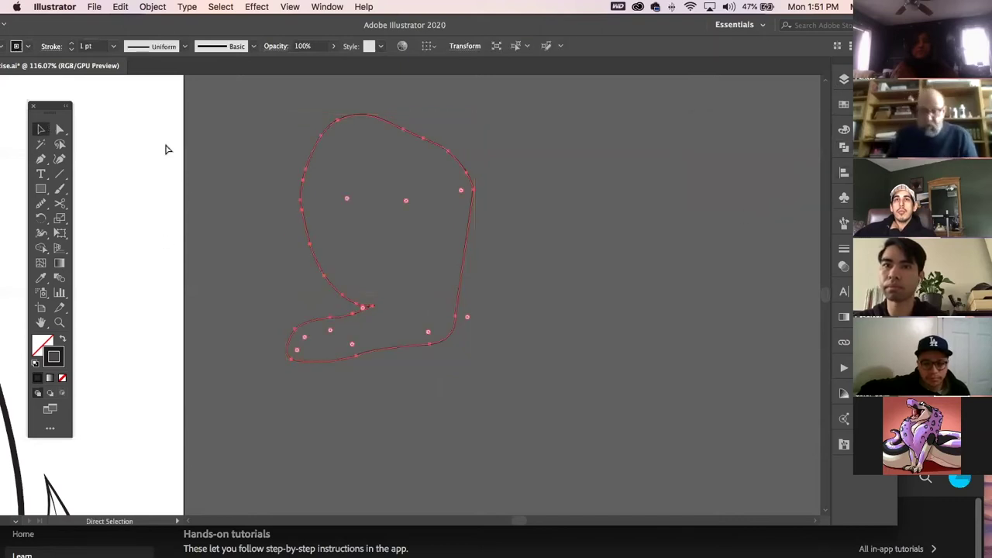
pyautogui.press('super+minus')
pyautogui.press('super+minus')
pyautogui.press('super+minus')
pyautogui.press('super+minus')
pyautogui.press('v')
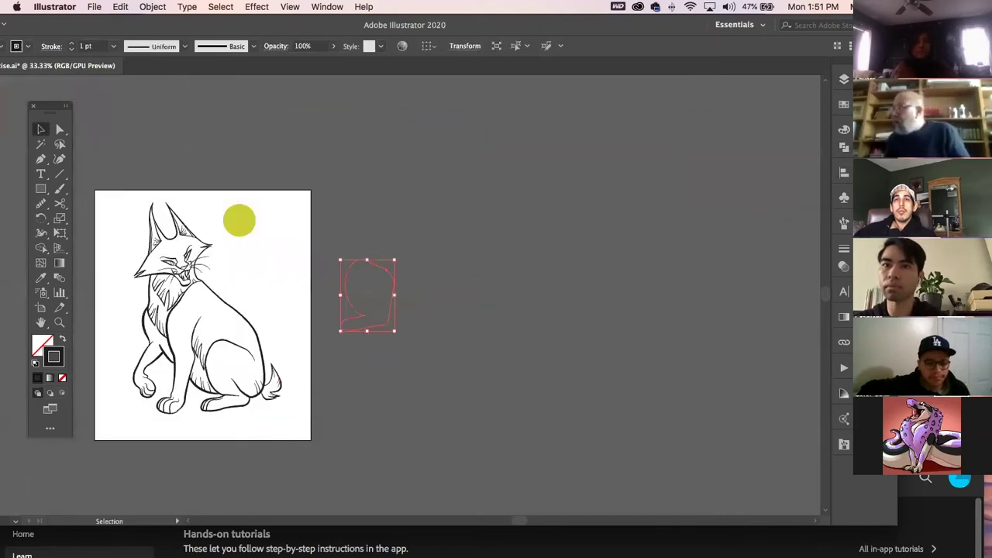
pyautogui.click(844, 104)
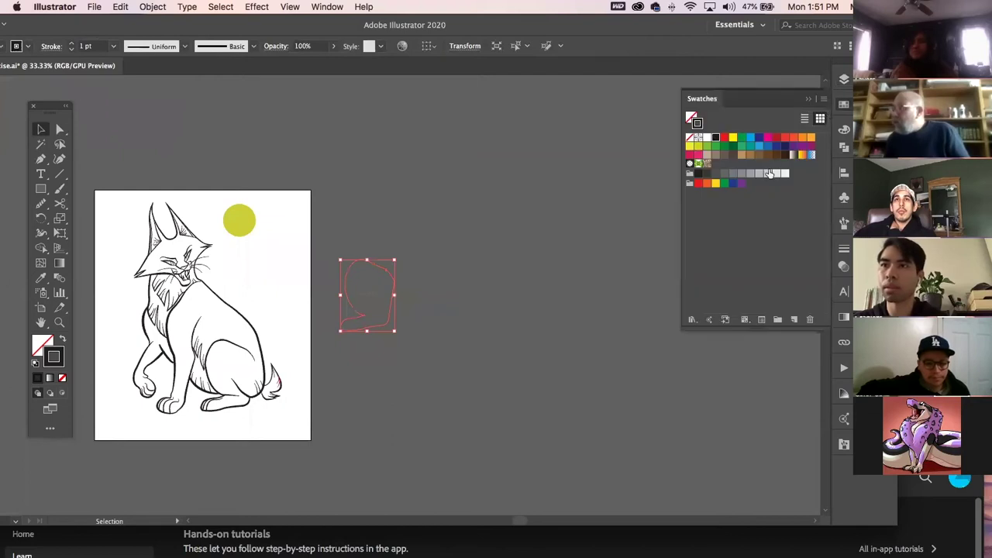
pyautogui.press('/')
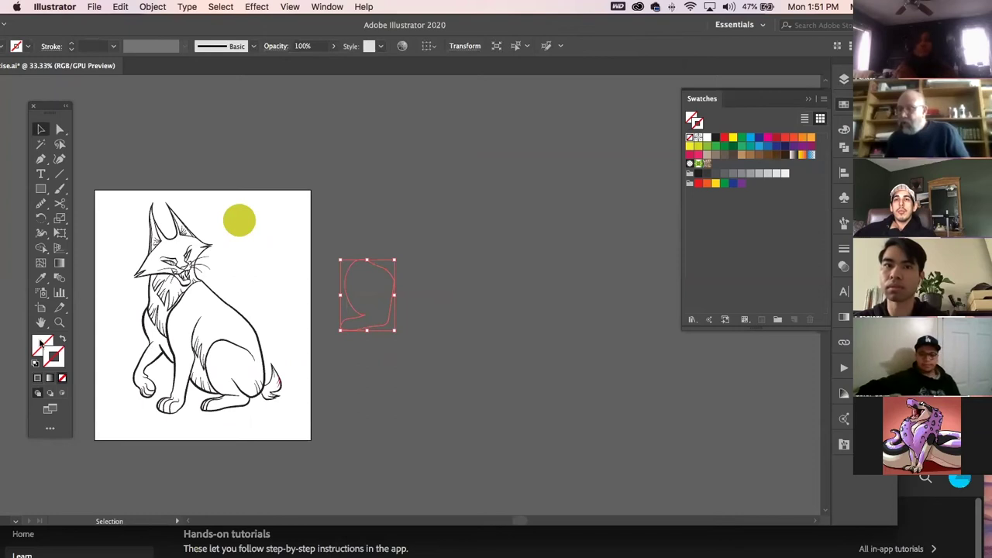
pyautogui.click(40, 343)
pyautogui.click(700, 194)
pyautogui.click(452, 300)
pyautogui.moveTo(375, 293); pyautogui.dragTo(370, 344)
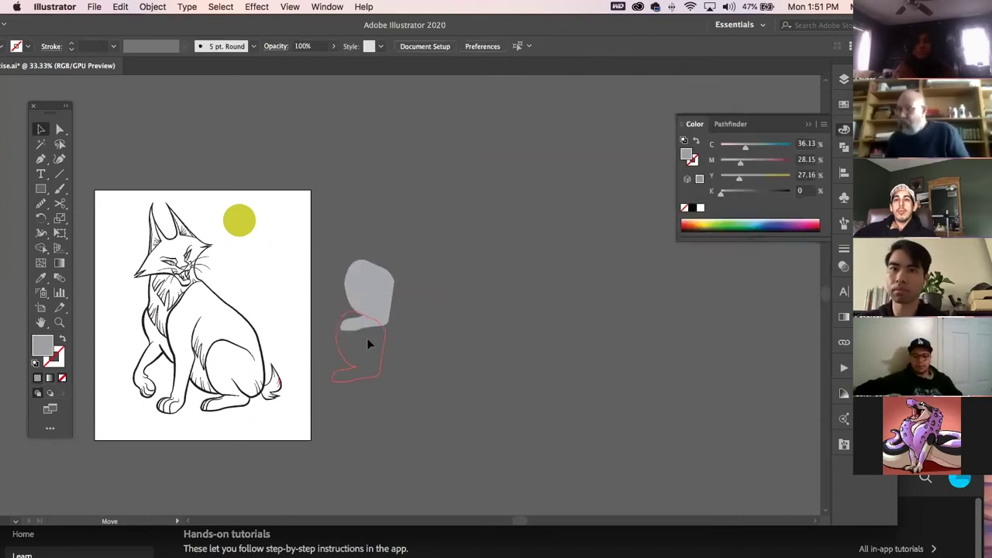
pyautogui.click(42, 175)
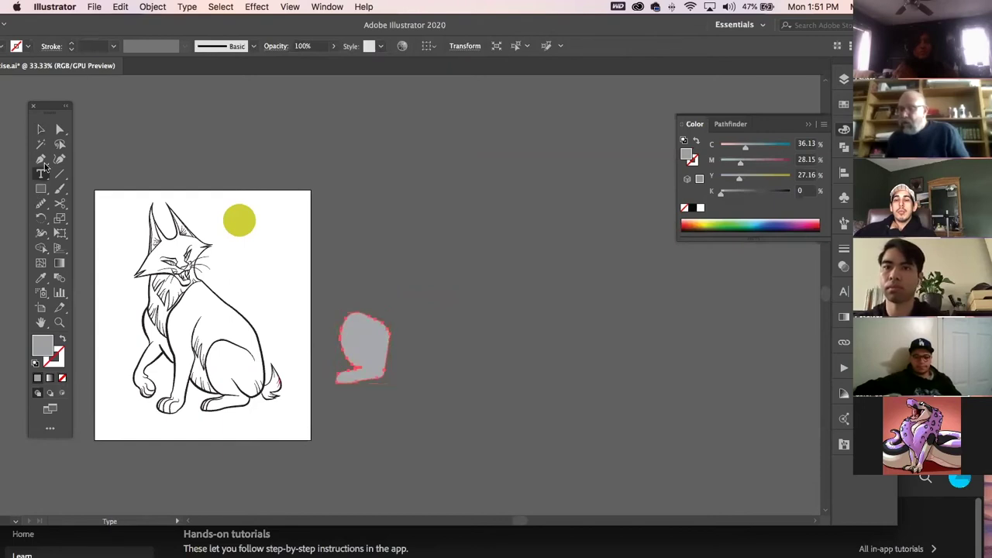
pyautogui.click(42, 160)
pyautogui.click(159, 345)
# Cut the gray leg shape from the Ink layer, lock that layer, and paste the shape into Layer 4
pyautogui.click(844, 79)
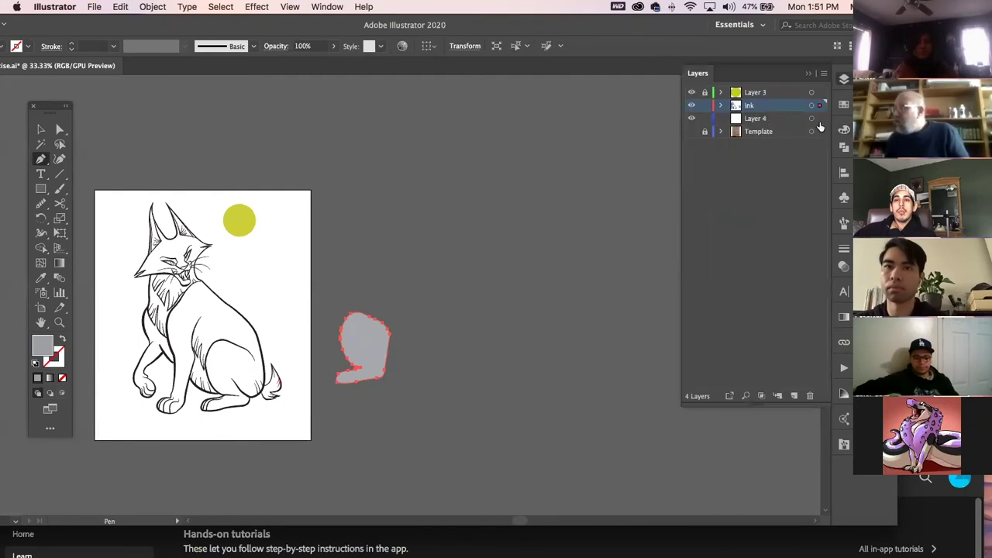
pyautogui.press('super+shift+a')
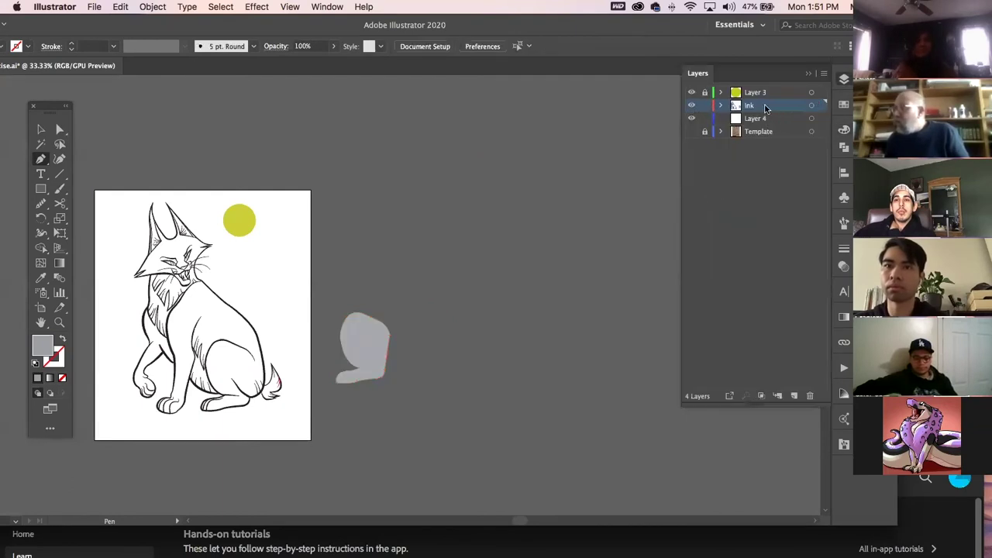
pyautogui.press('v')
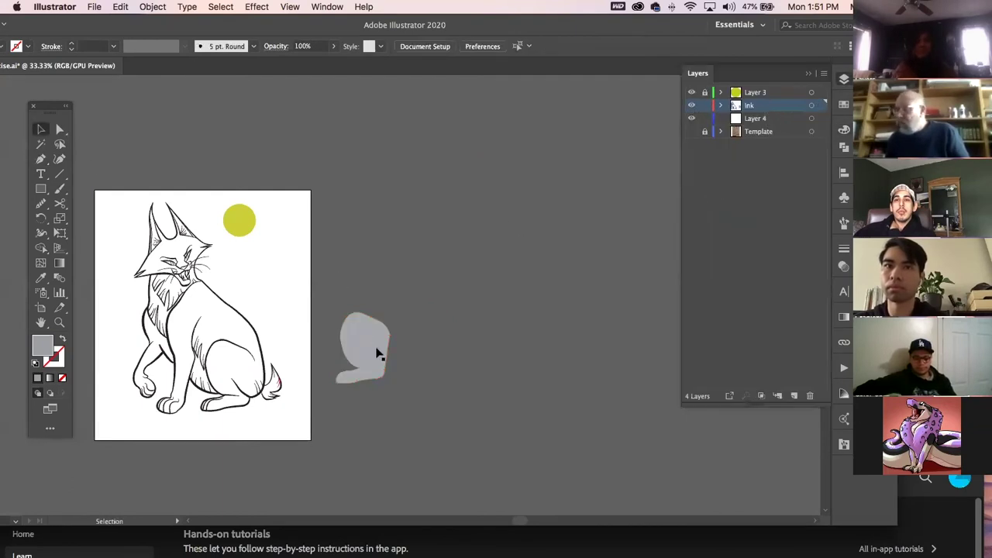
pyautogui.click(379, 353)
pyautogui.press('Delete')
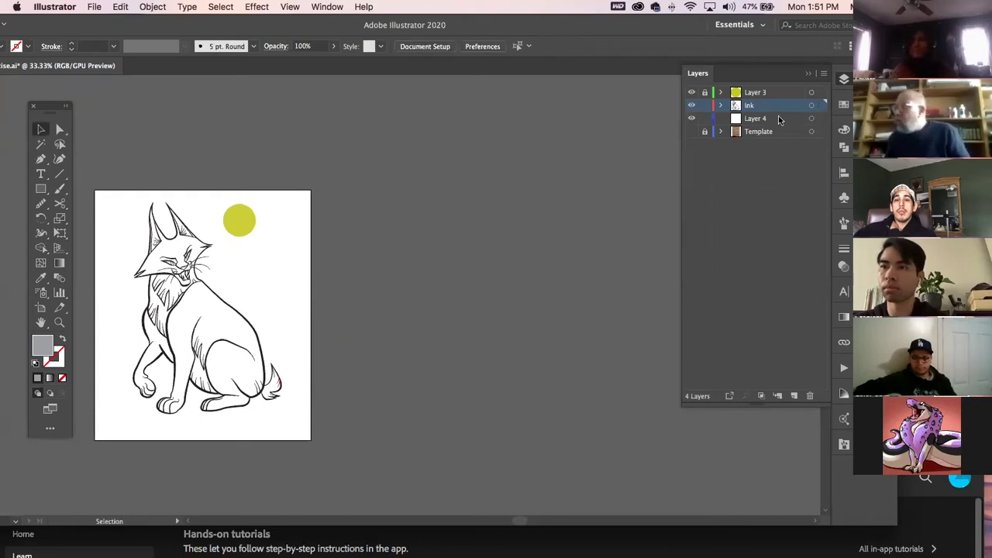
pyautogui.click(705, 106)
pyautogui.click(803, 119)
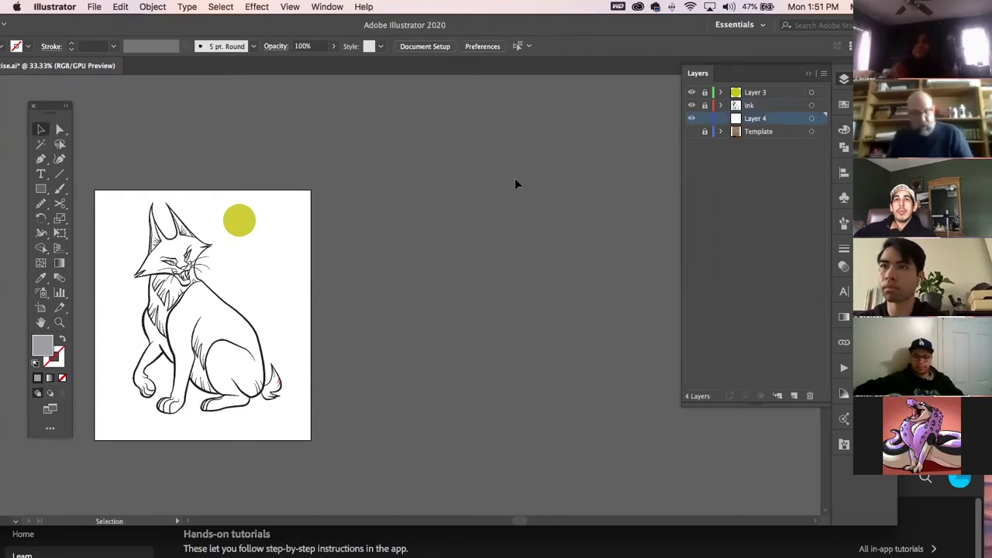
pyautogui.press('cmd+v')
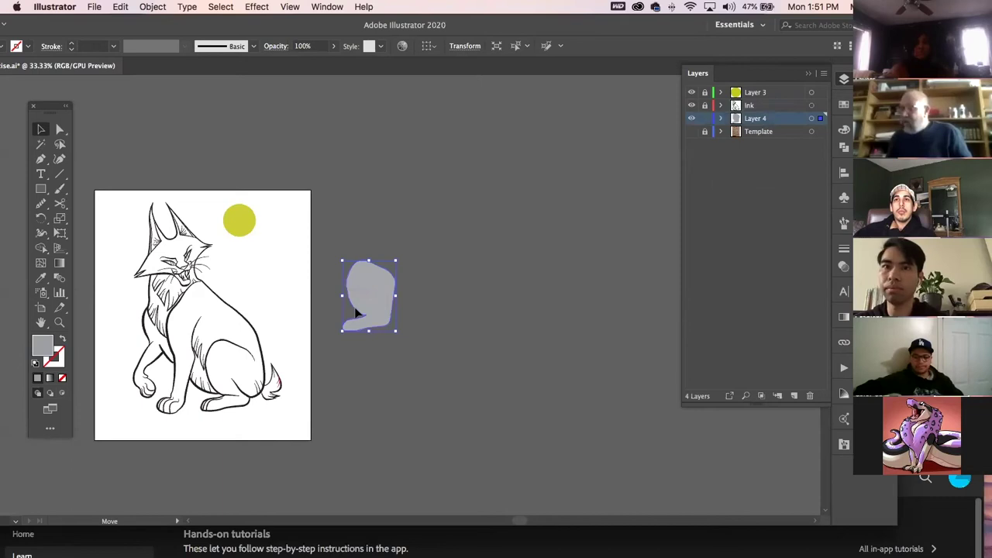
# Try the gray leg shape over the drawing, undo the move, and place it on the empty canvas beside the artboard
pyautogui.moveTo(250, 354); pyautogui.dragTo(252, 324)
pyautogui.press('super+z')
pyautogui.moveTo(260, 305); pyautogui.dragTo(381, 297)
# Start a gray-filled Pen path in Layer 4 where the raised leg meets the chest, tracing around the standing front leg and paw
pyautogui.click(41, 159)
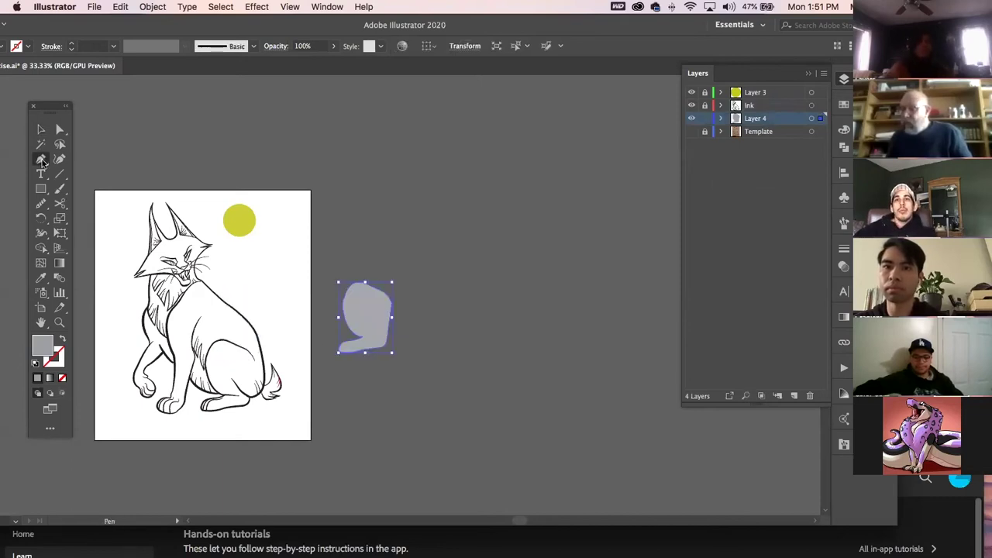
pyautogui.click(170, 362)
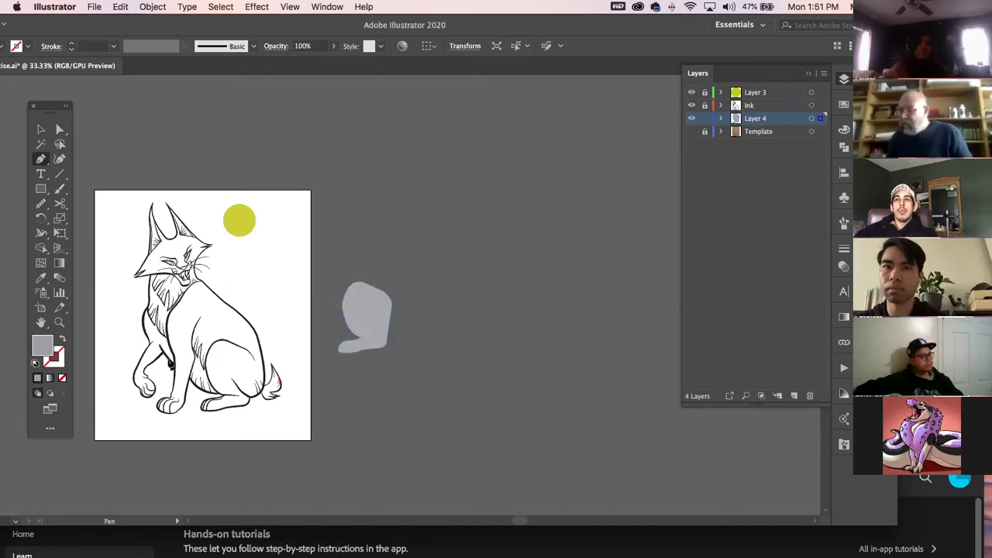
pyautogui.moveTo(176, 366); pyautogui.dragTo(191, 381)
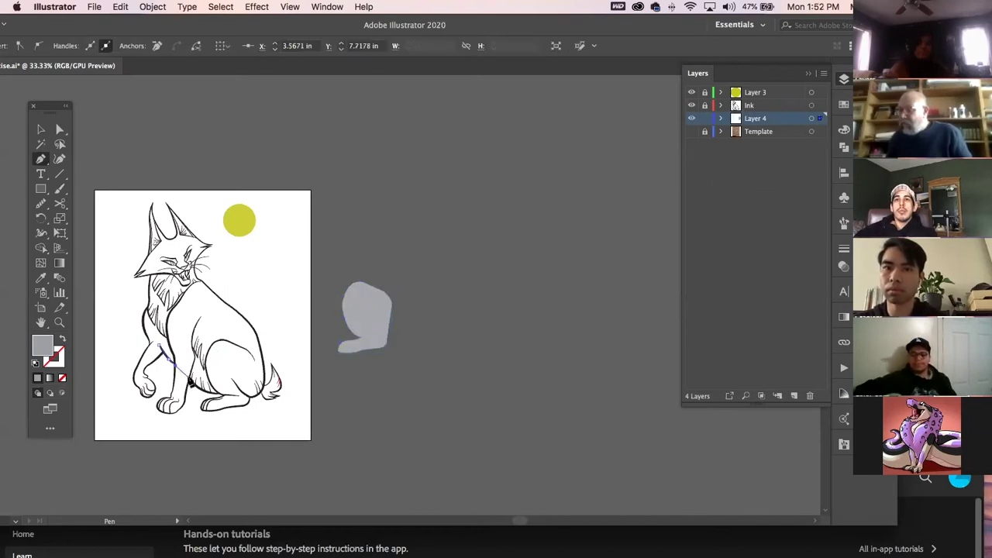
pyautogui.click(175, 366)
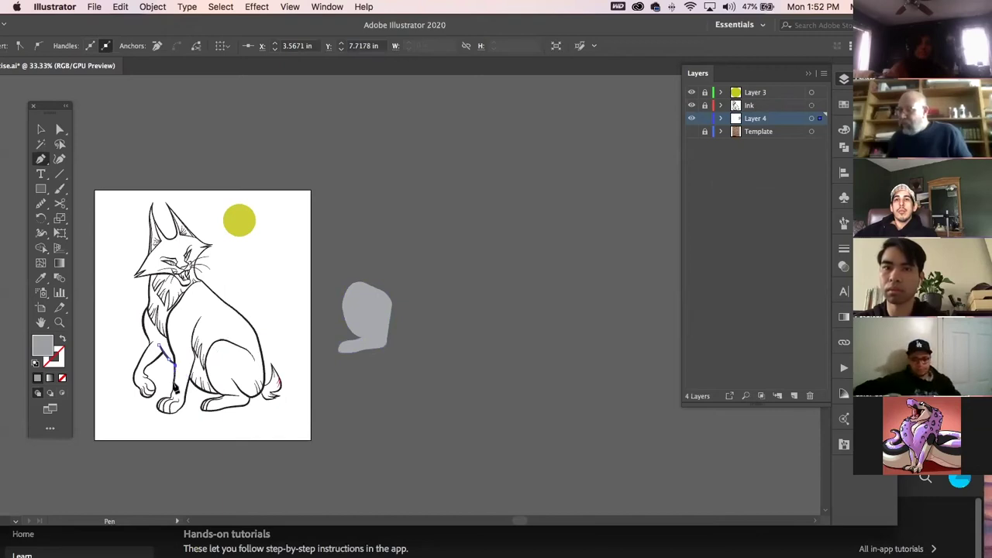
pyautogui.click(166, 403)
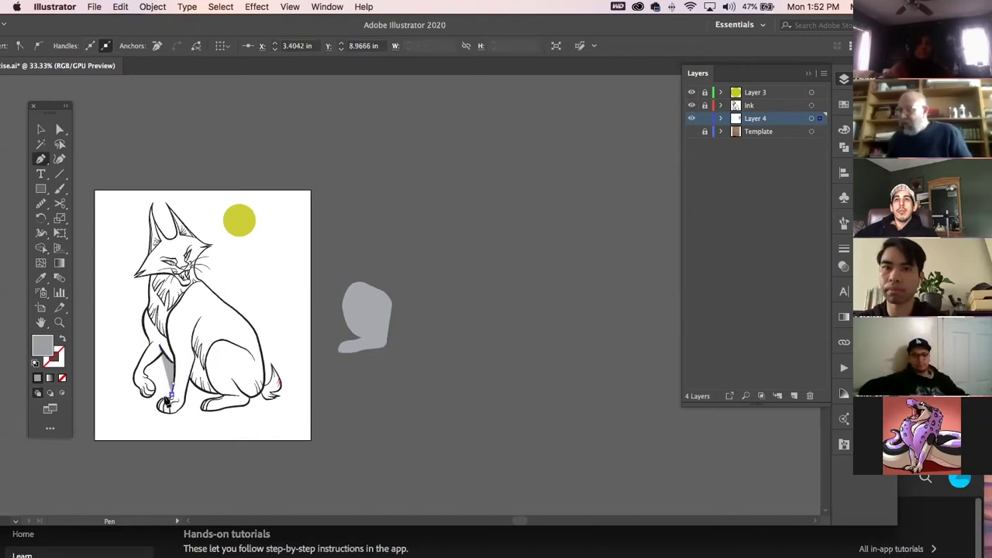
pyautogui.click(167, 398)
pyautogui.press('super+z')
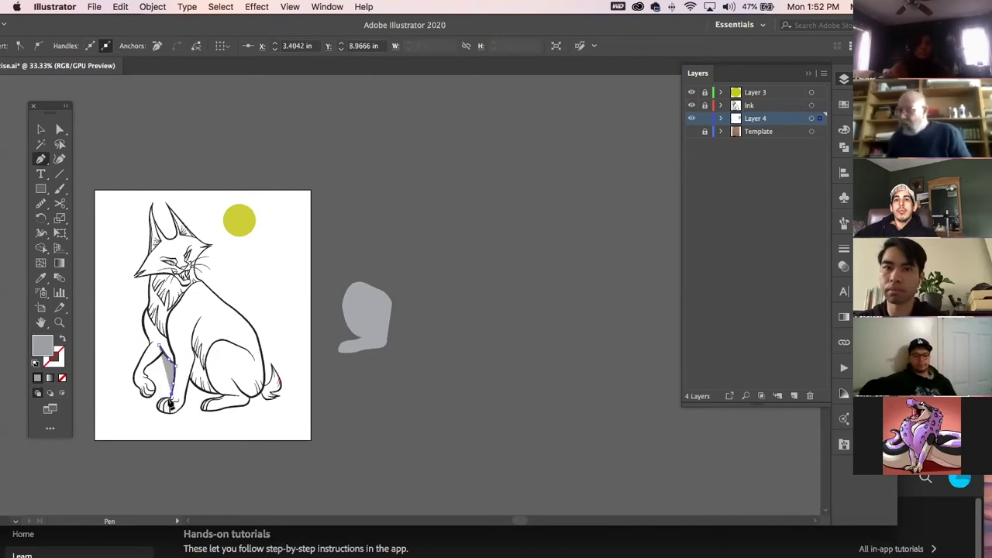
pyautogui.click(167, 397)
pyautogui.moveTo(158, 407); pyautogui.dragTo(165, 411)
pyautogui.click(185, 411)
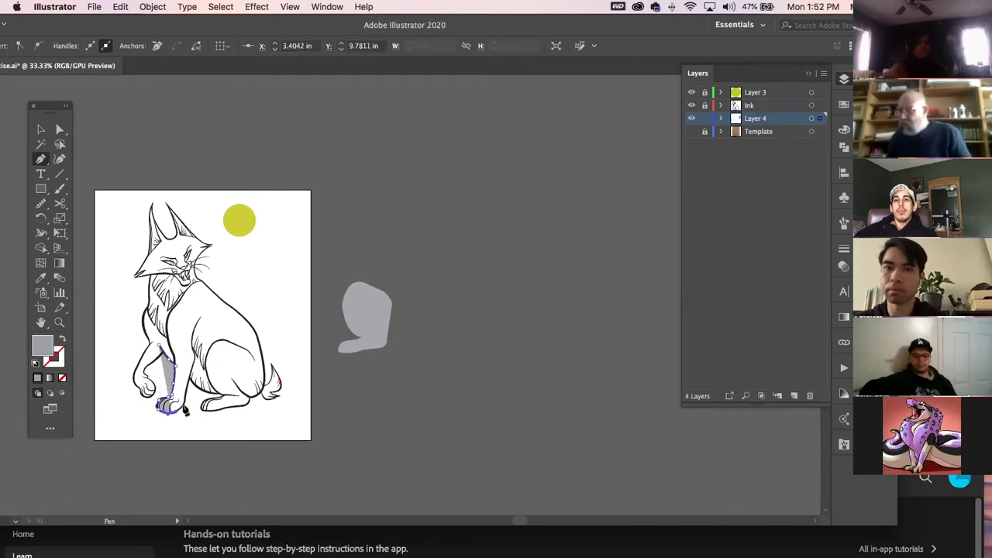
pyautogui.click(187, 402)
pyautogui.click(190, 378)
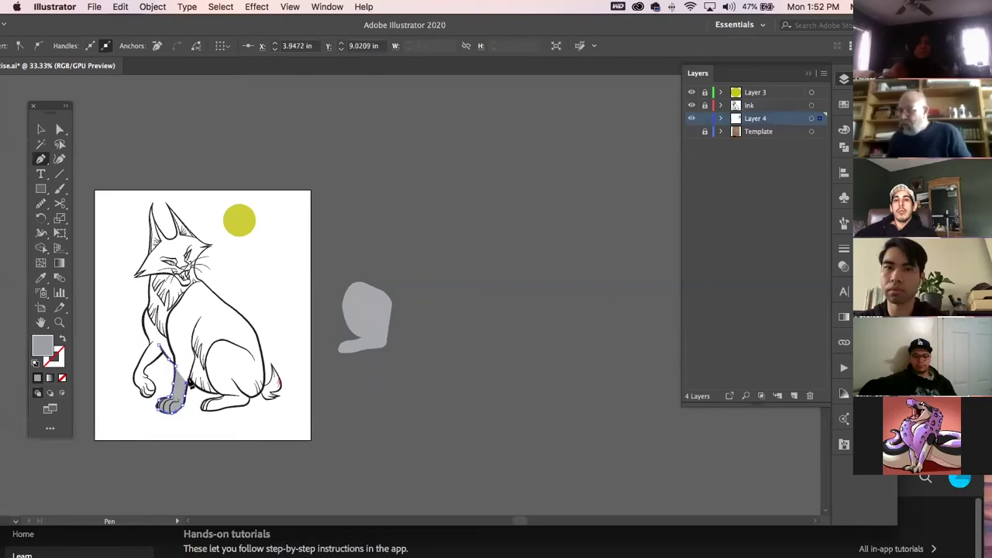
# Continue the path along the belly, cut roughly through the haunch and back, and follow the chest toward the raised front leg
pyautogui.click(197, 369)
pyautogui.click(216, 392)
pyautogui.click(247, 370)
pyautogui.click(240, 329)
pyautogui.click(218, 314)
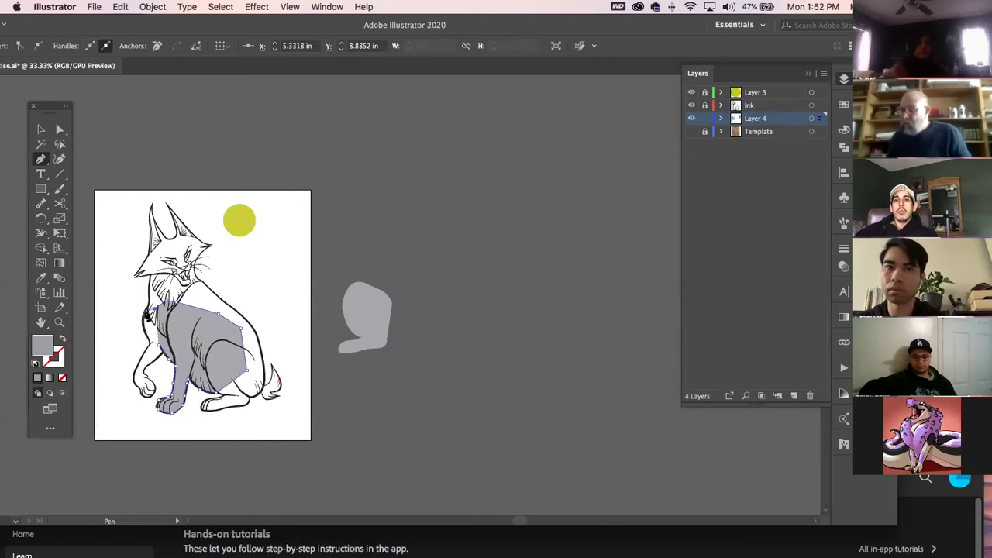
pyautogui.click(143, 313)
pyautogui.click(146, 331)
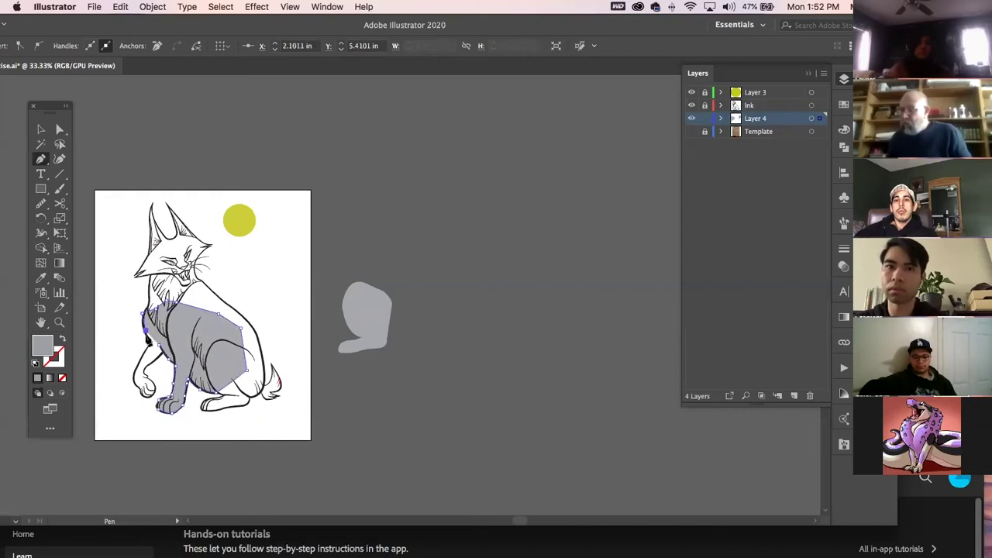
pyautogui.click(149, 345)
# Trace around the raised front leg and paw and close the body path at its starting point
pyautogui.click(149, 362)
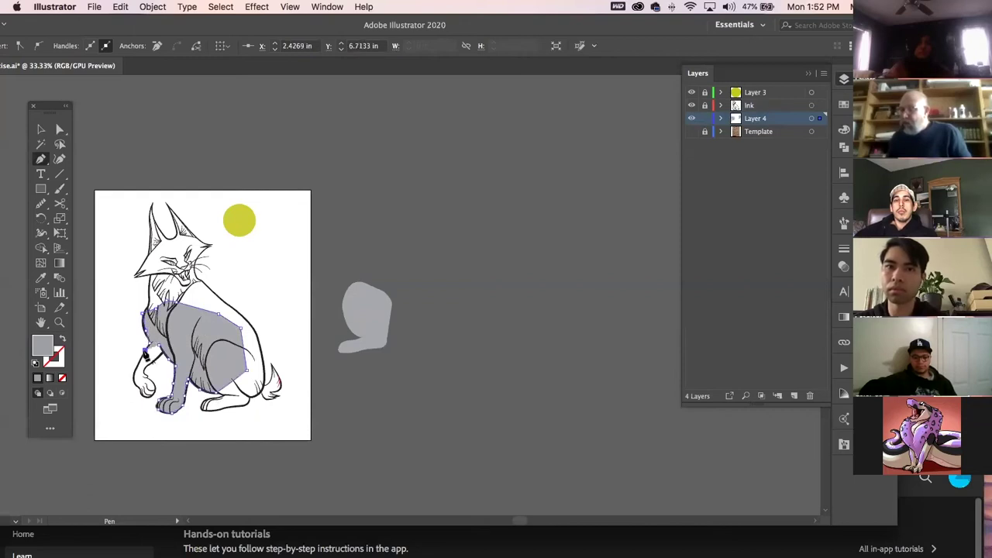
pyautogui.moveTo(134, 377); pyautogui.dragTo(136, 387)
pyautogui.click(140, 394)
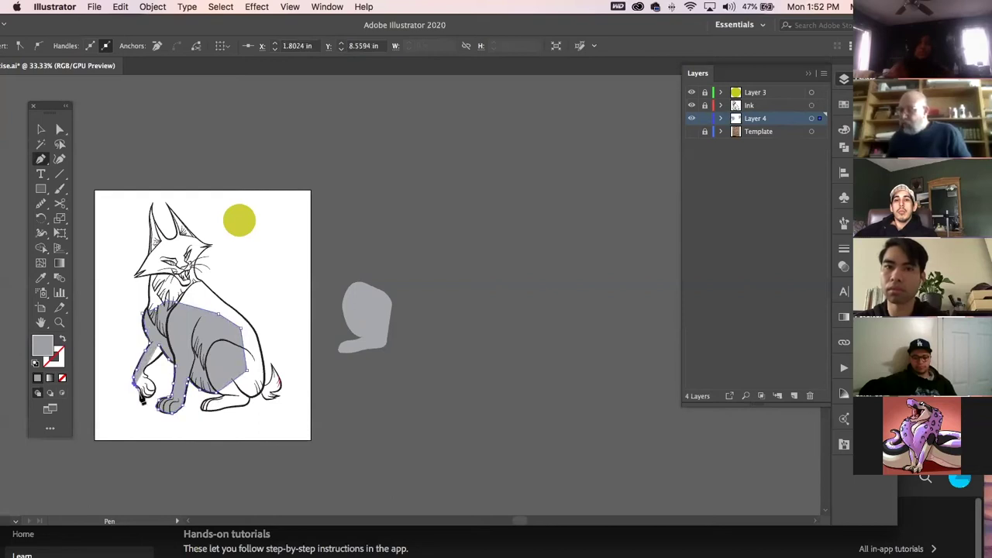
pyautogui.moveTo(155, 405); pyautogui.dragTo(156, 362)
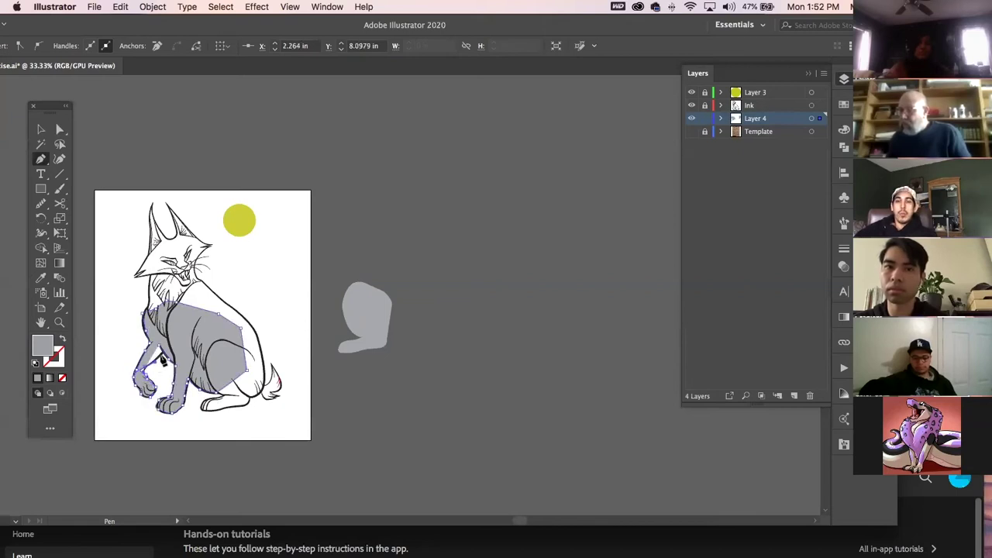
pyautogui.click(160, 351)
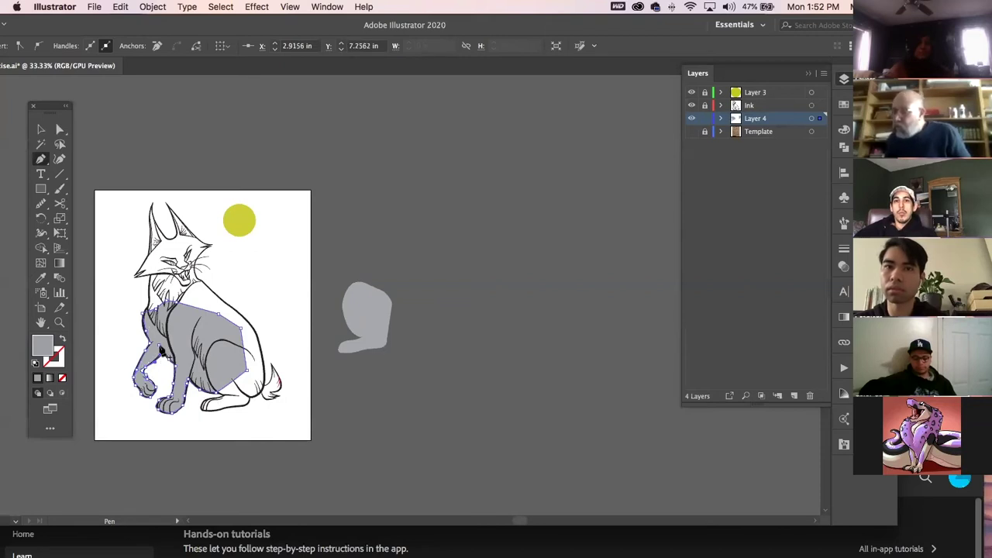
pyautogui.click(160, 346)
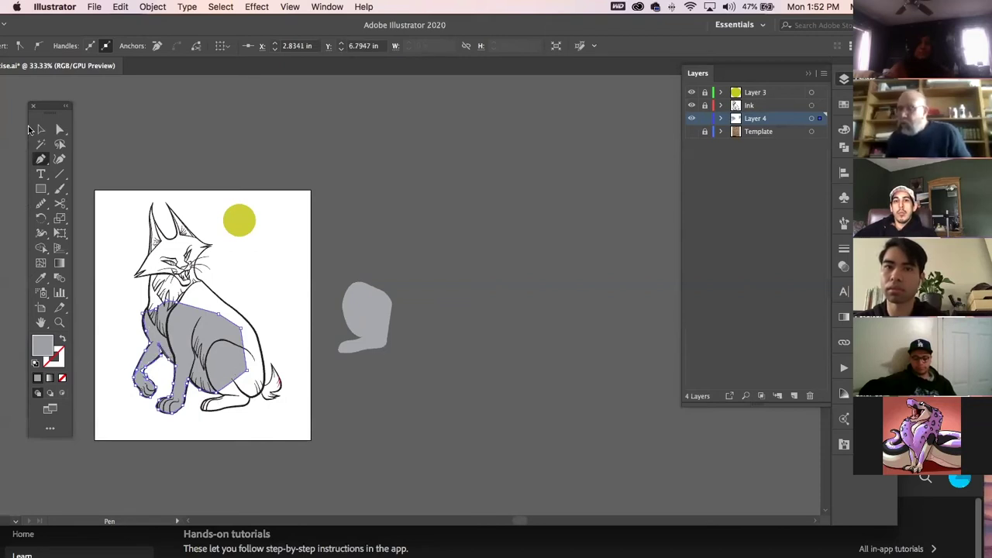
# Fill the closed body shape with white sampled from the artboard using the Eyedropper
pyautogui.press('v')
pyautogui.click(42, 278)
pyautogui.click(274, 289)
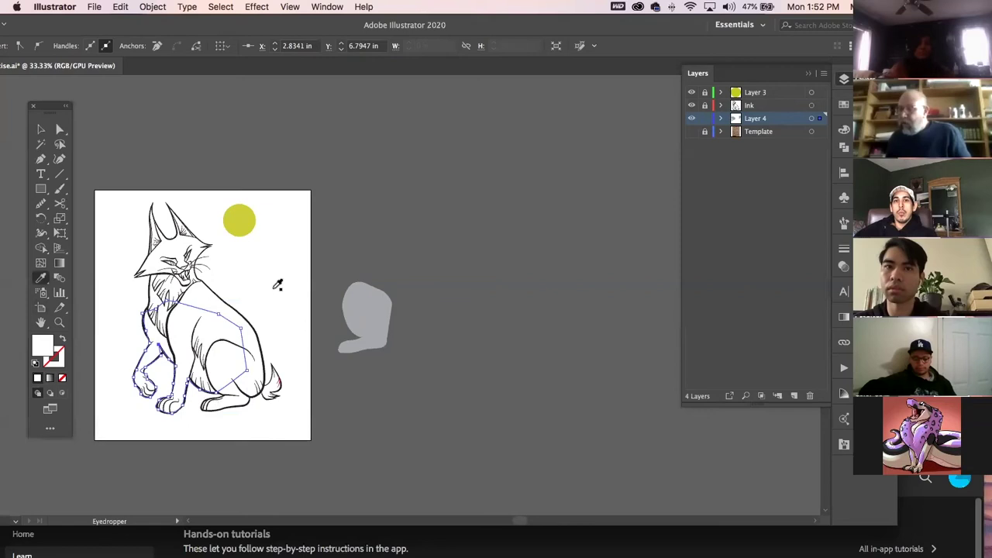
# Move the gray leg shape onto the artboard beside the cat and send it to the back
pyautogui.click(42, 131)
pyautogui.click(370, 304)
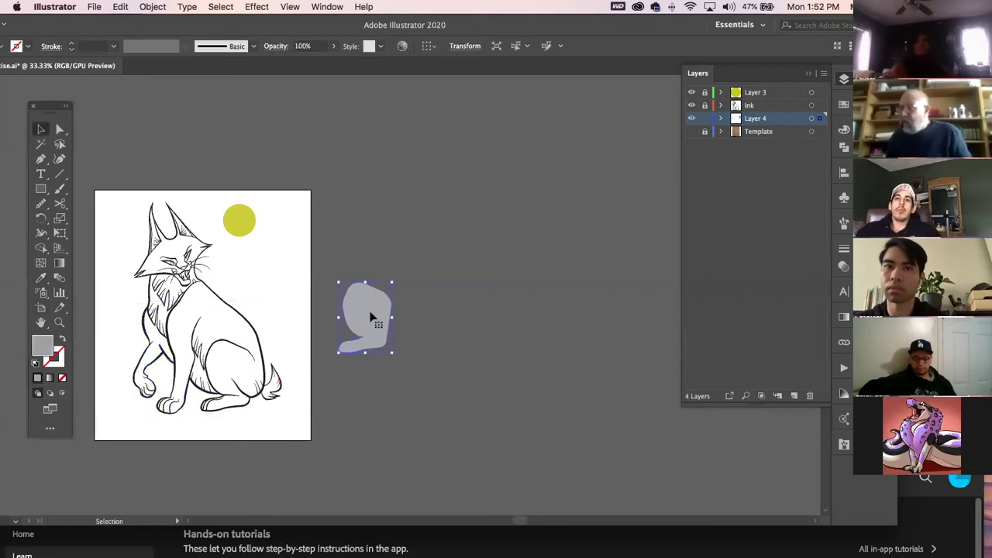
pyautogui.moveTo(374, 313); pyautogui.dragTo(281, 272)
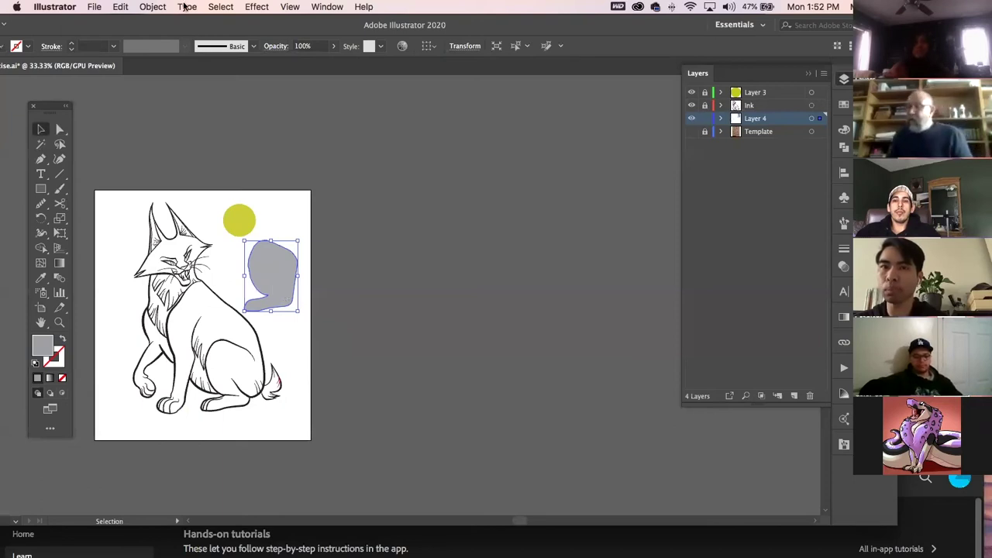
pyautogui.click(153, 7)
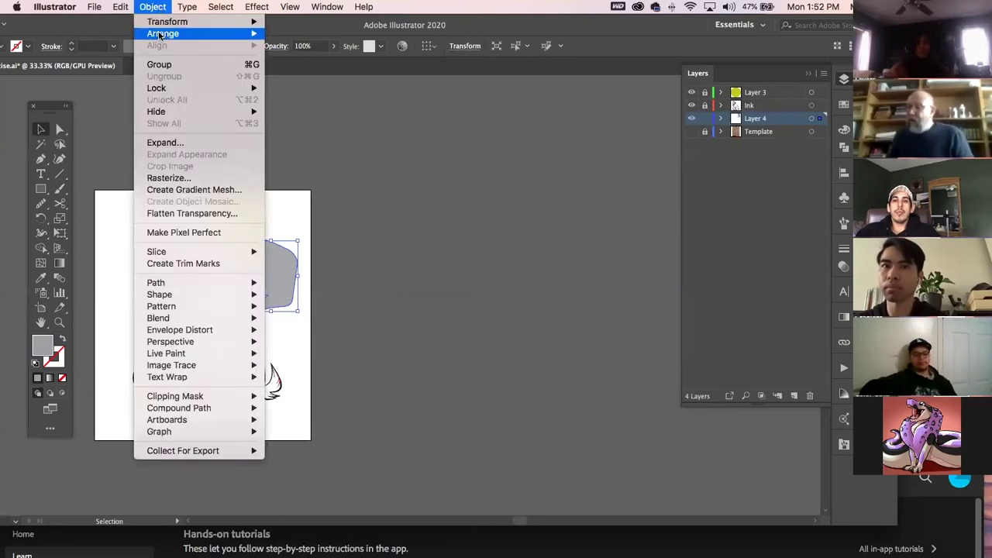
pyautogui.moveTo(276, 34)
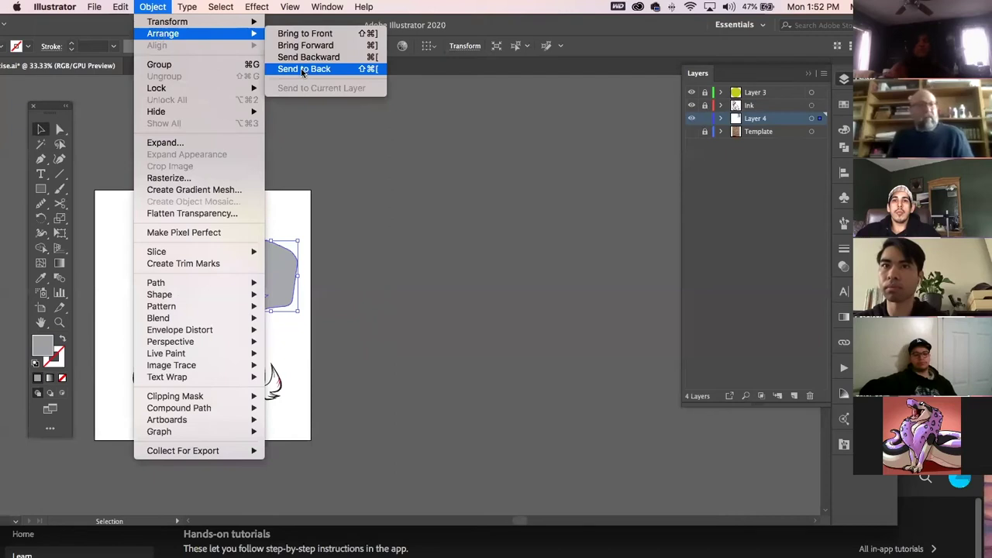
pyautogui.click(302, 70)
# Slide the gray shape beneath the white body shape and reposition it behind the front legs
pyautogui.click(272, 280)
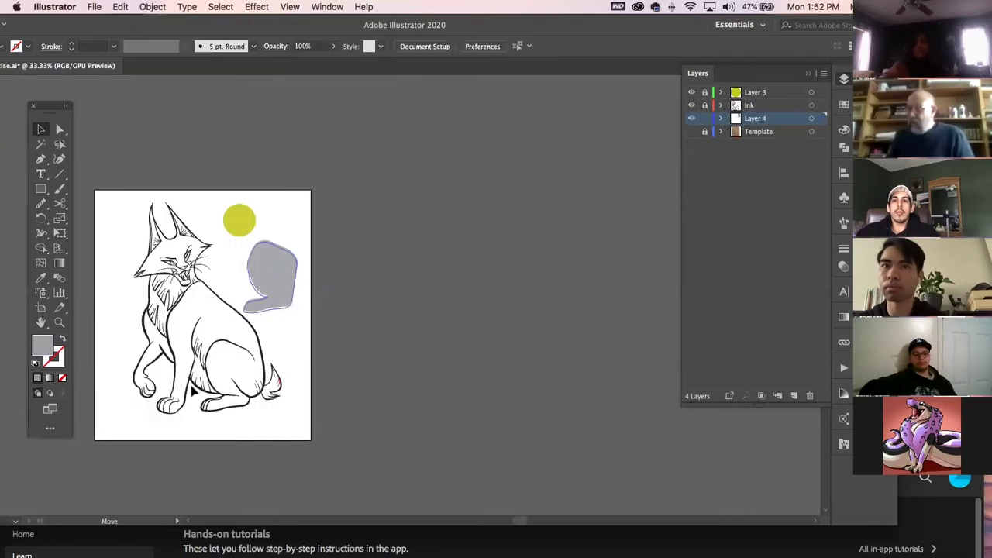
pyautogui.click(199, 372)
pyautogui.click(203, 371)
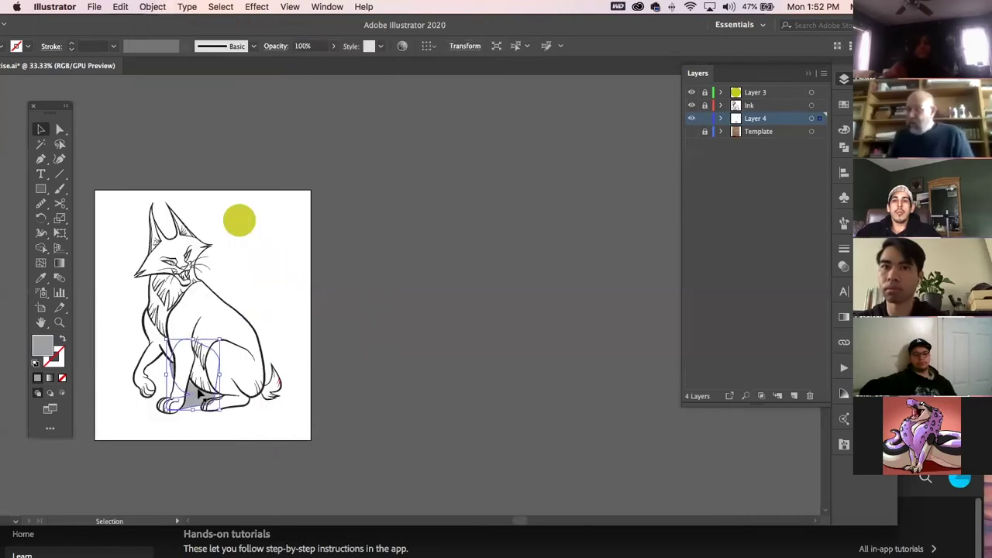
pyautogui.click(412, 377)
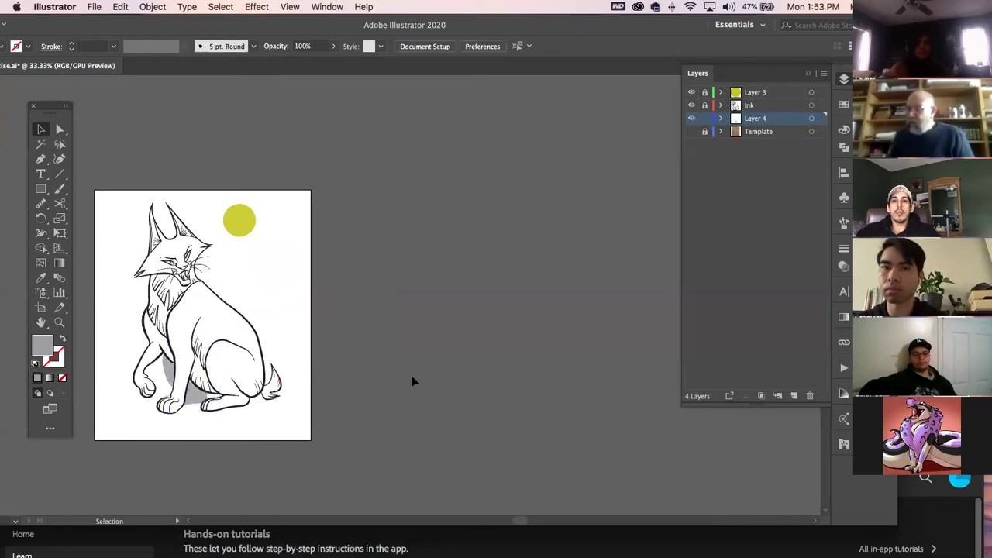
pyautogui.moveTo(192, 363); pyautogui.dragTo(191, 392)
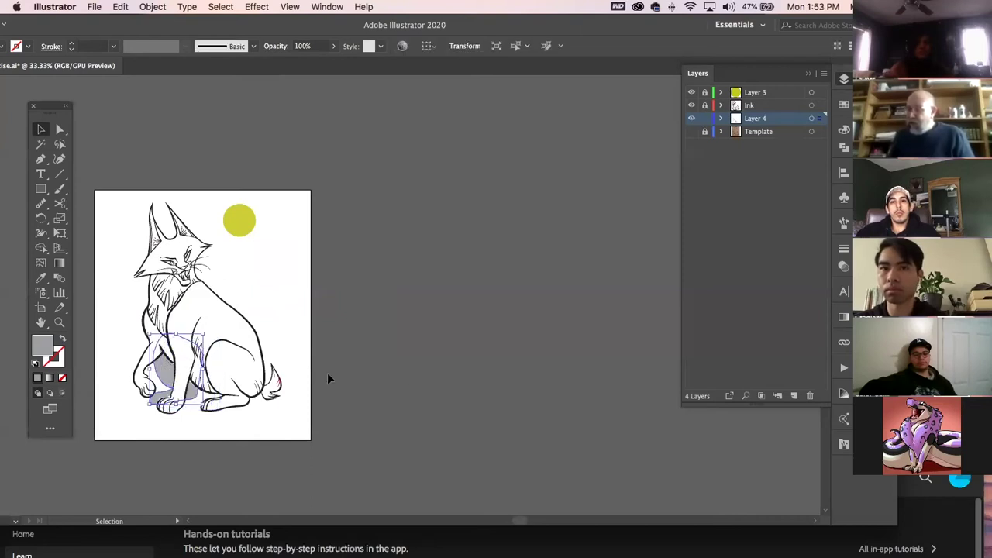
pyautogui.click(393, 357)
# Try moving the white body shape, restore its position, and shift the gray shape slightly toward the hind leg
pyautogui.press('a')
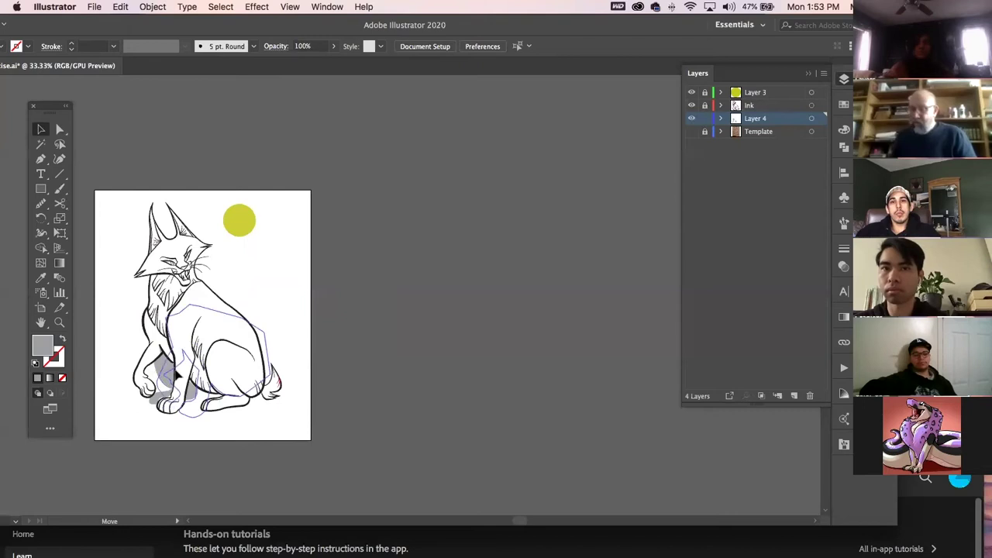
pyautogui.click(174, 377)
pyautogui.press('v')
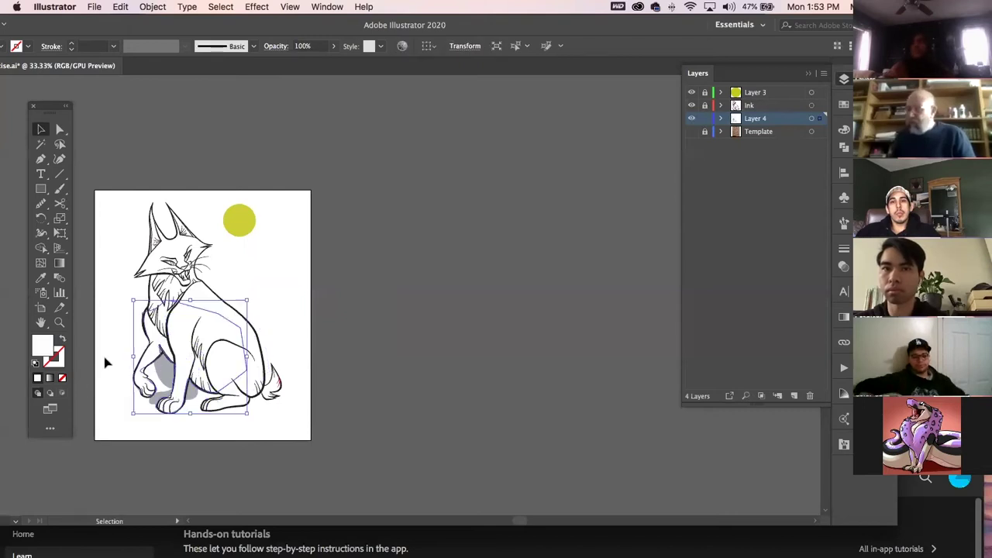
pyautogui.click(163, 372)
pyautogui.moveTo(175, 375); pyautogui.dragTo(177, 372)
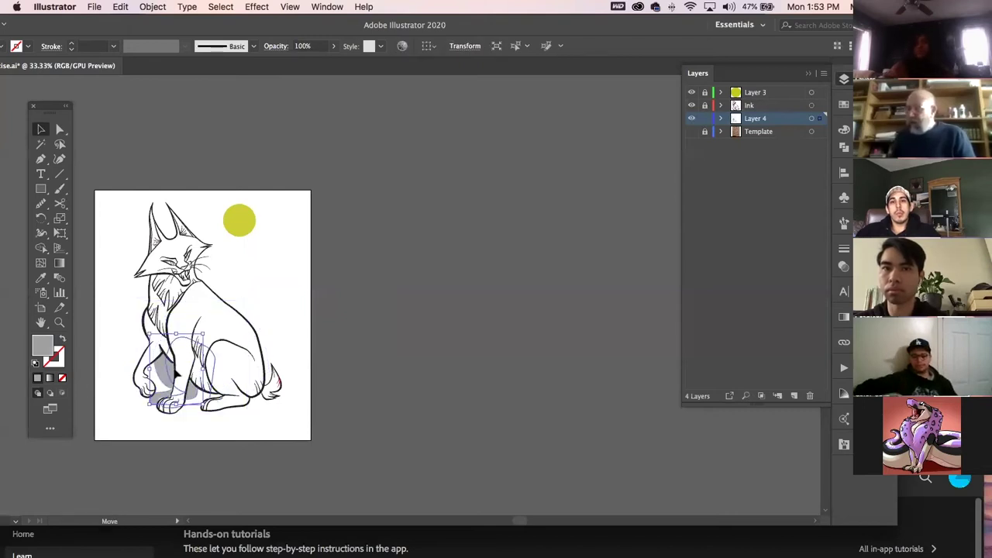
pyautogui.click(393, 349)
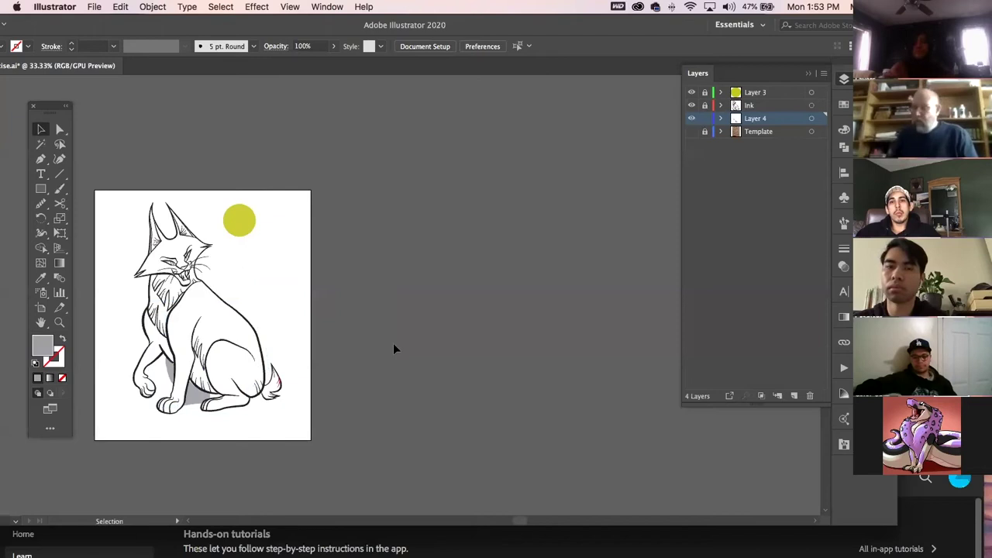
# Delete both the gray leg shape and the white body shape from Layer 4
pyautogui.click(198, 402)
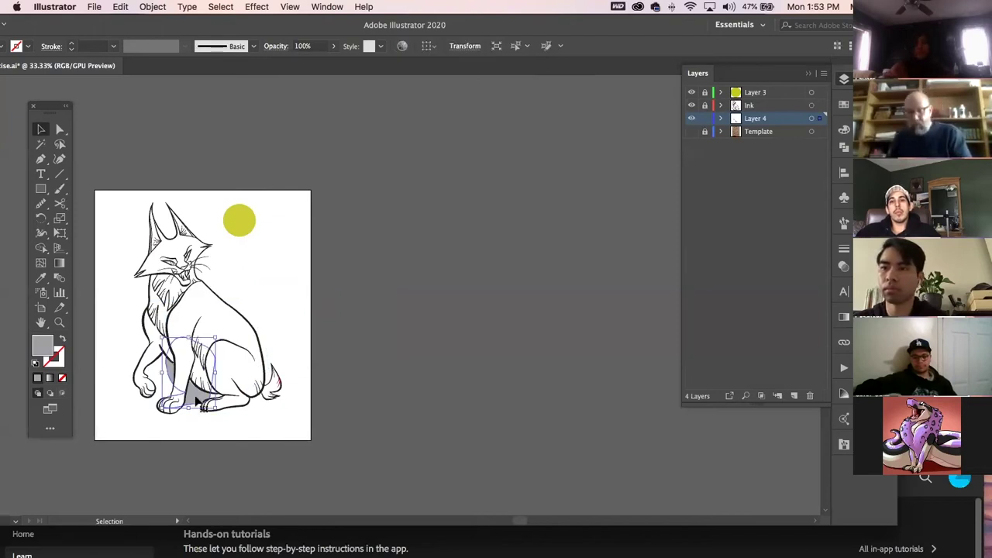
pyautogui.press('Delete')
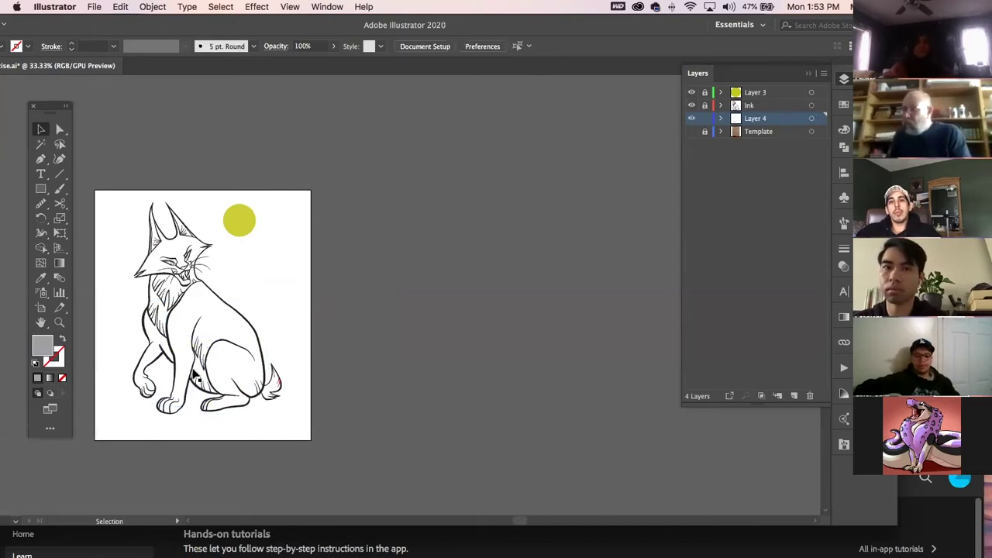
pyautogui.press('super+z')
pyautogui.press('Delete')
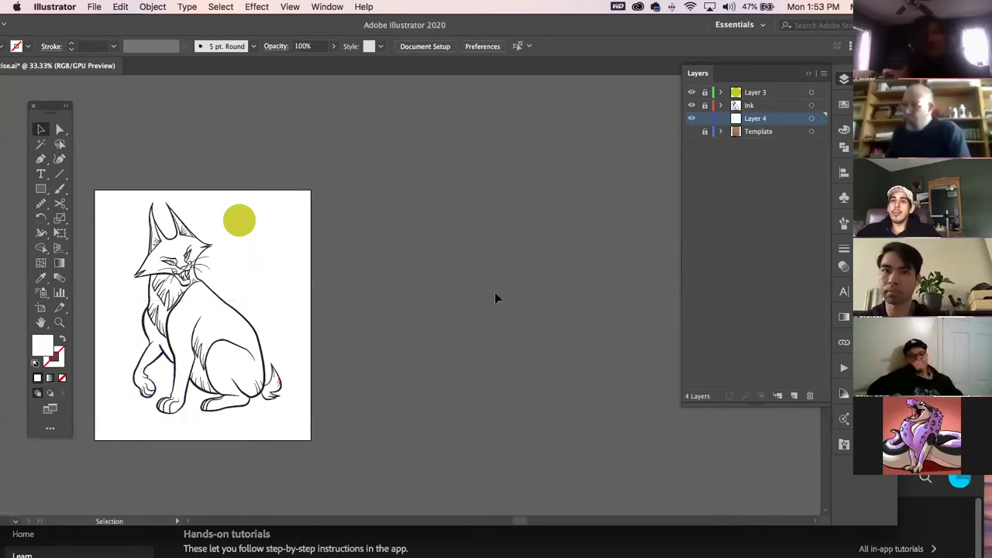
# Lock Layer 4, unlock the Ink layer, and make Ink the active layer for work on the cat's head
pyautogui.press('space')
pyautogui.moveTo(221, 264); pyautogui.dragTo(250, 264)
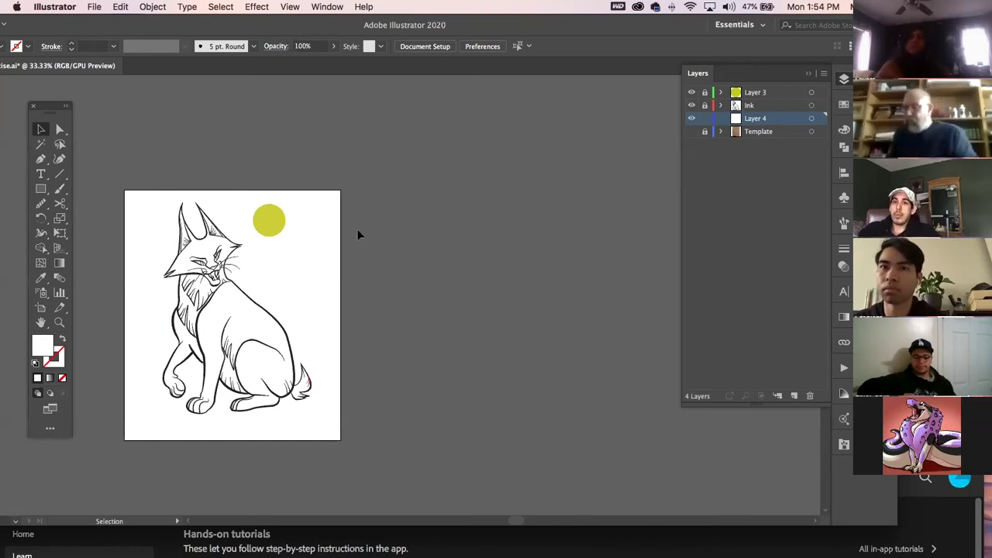
pyautogui.click(703, 119)
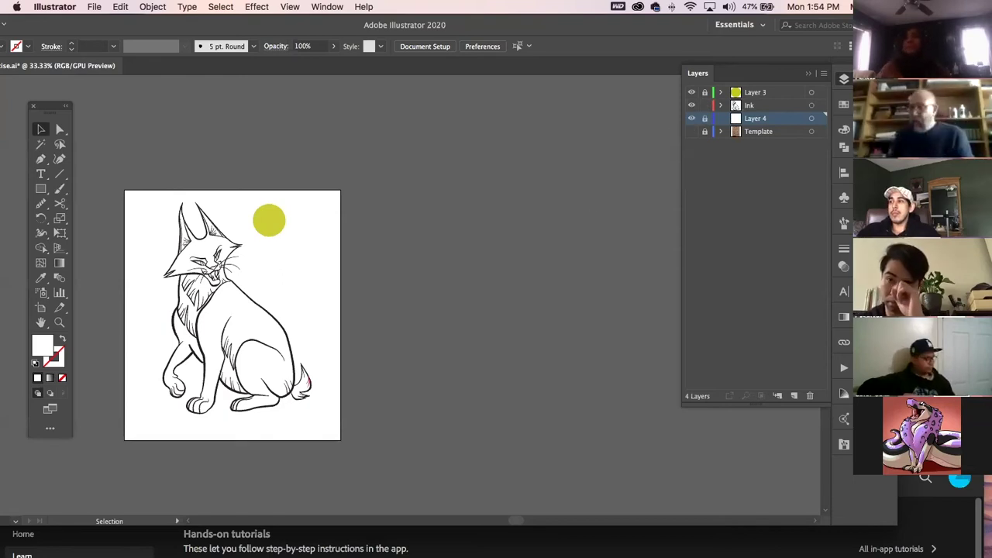
pyautogui.moveTo(213, 270); pyautogui.dragTo(400, 392)
pyautogui.press('v')
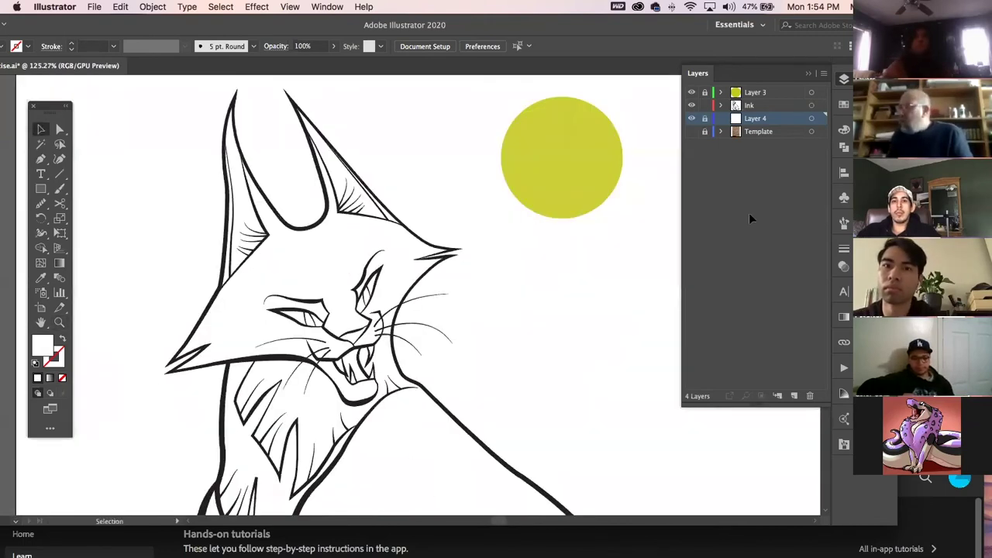
pyautogui.click(755, 106)
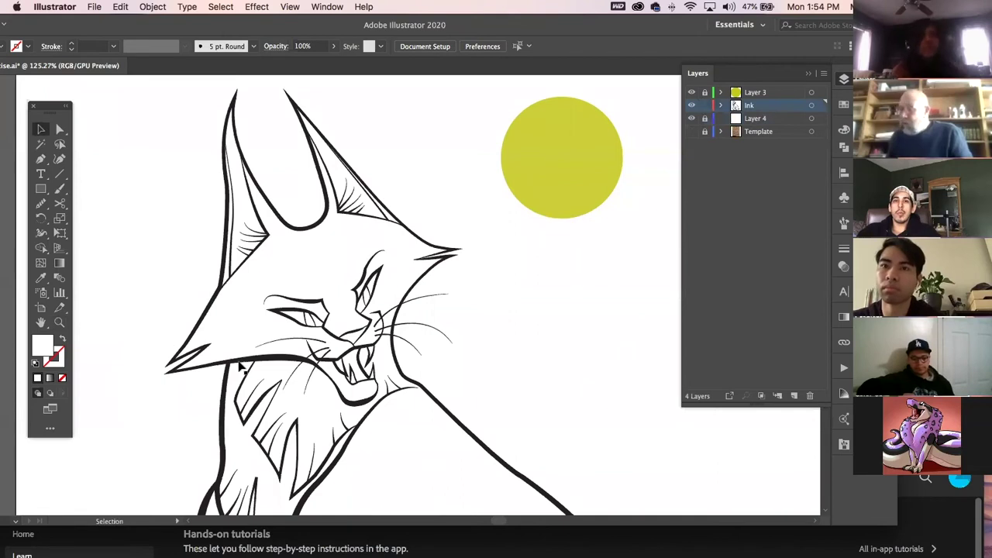
# Select the Ink outline running from the cat's cheek tip down the back to inspect its pointed end
pyautogui.click(363, 285)
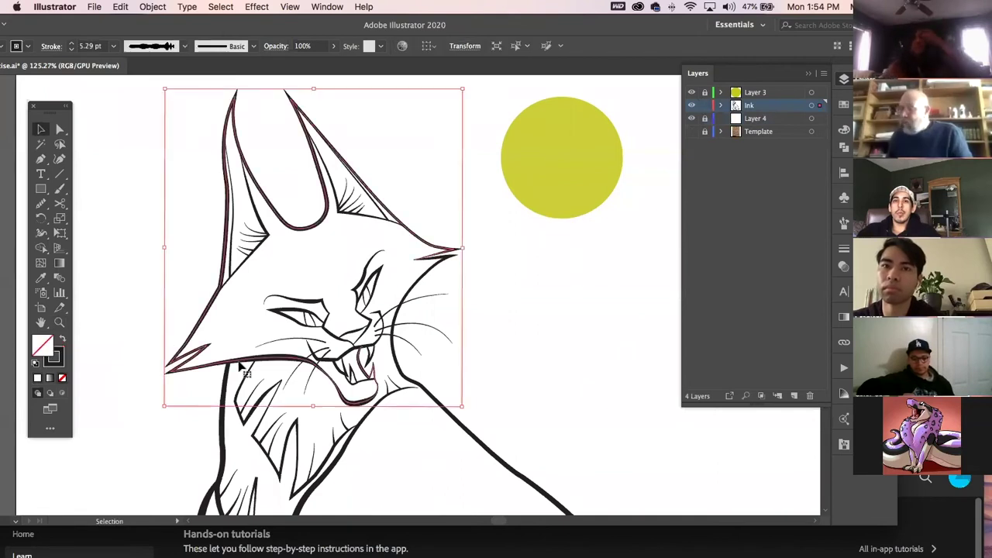
pyautogui.click(406, 311)
pyautogui.click(421, 287)
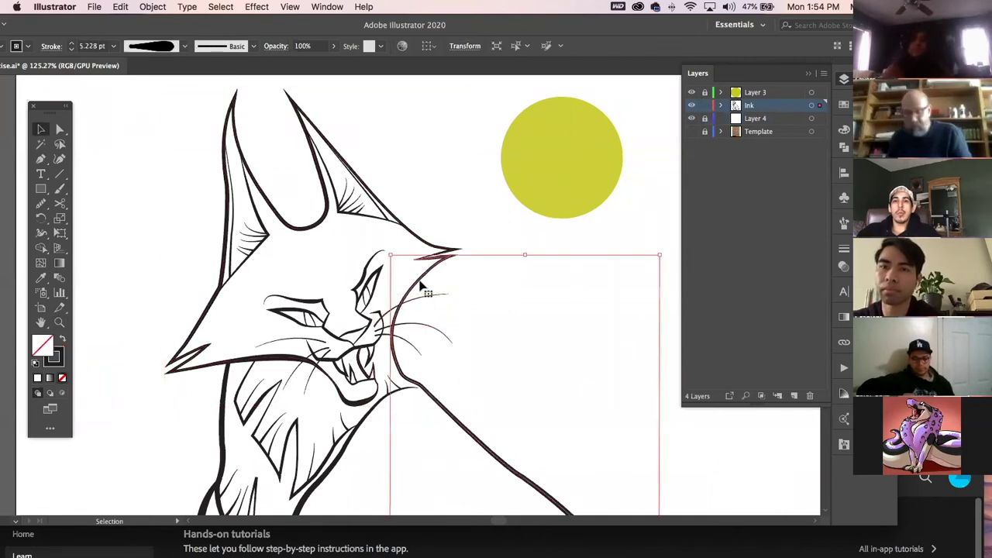
pyautogui.press('a')
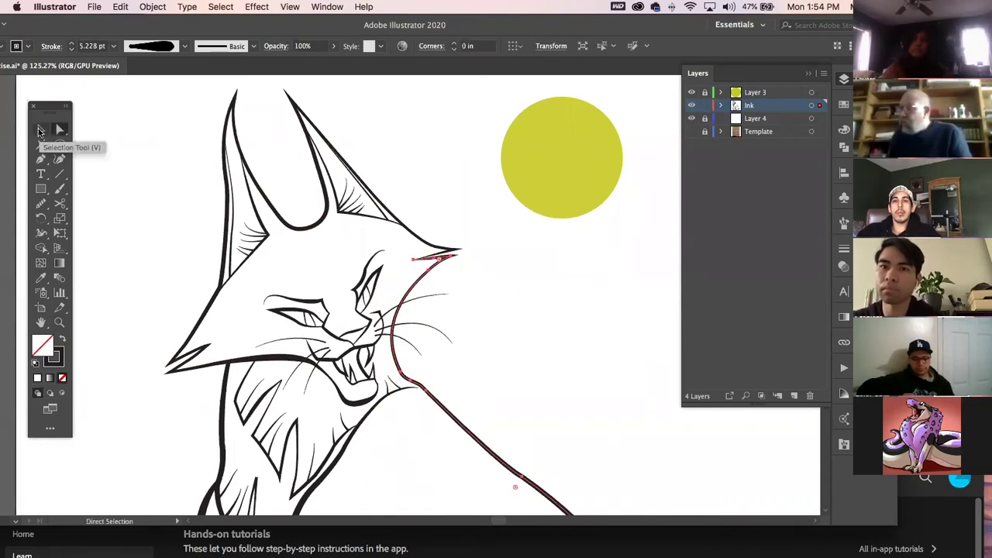
pyautogui.click(59, 322)
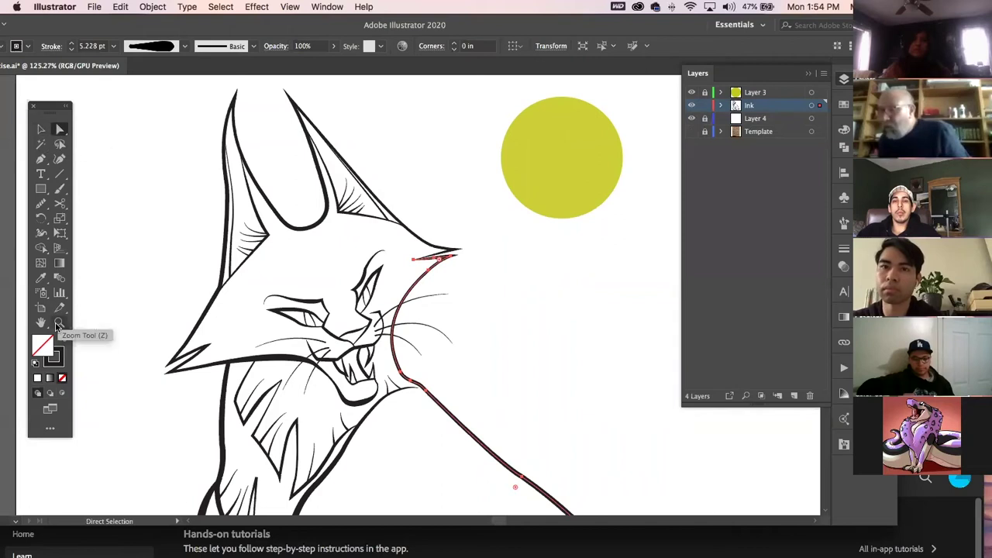
pyautogui.click(439, 218)
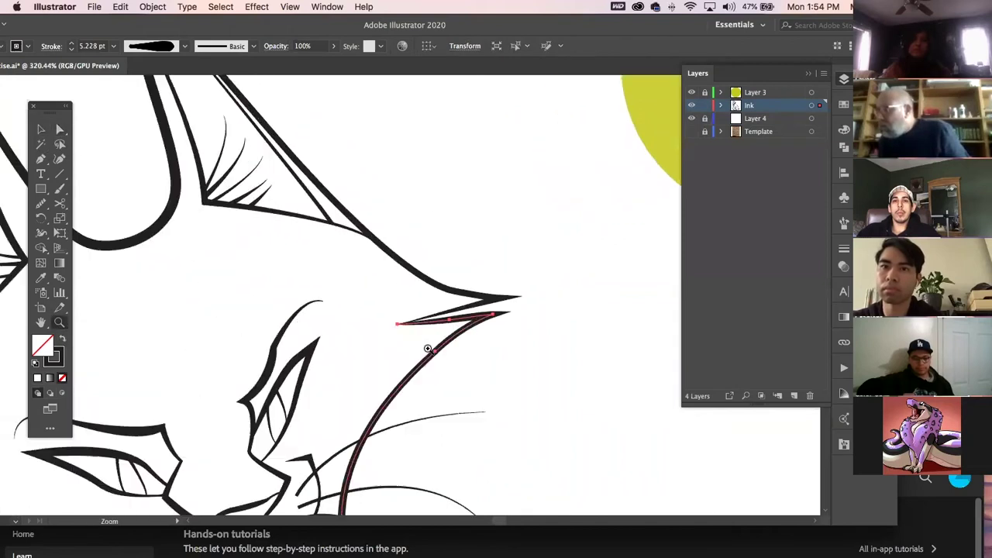
pyautogui.click(40, 129)
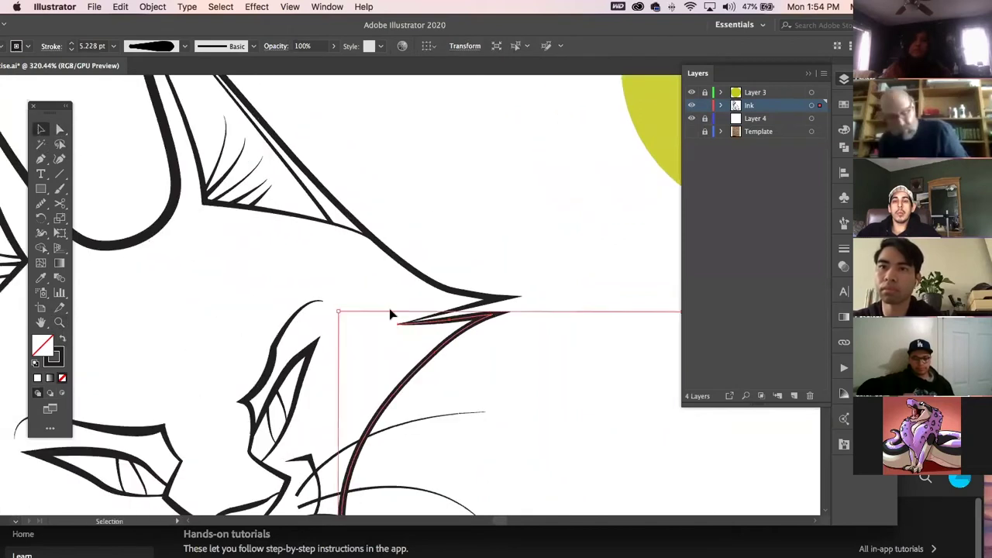
# Try rounding the sharp corner at the cheek tip of the outline with a radius of about 0.01 in
pyautogui.press('a')
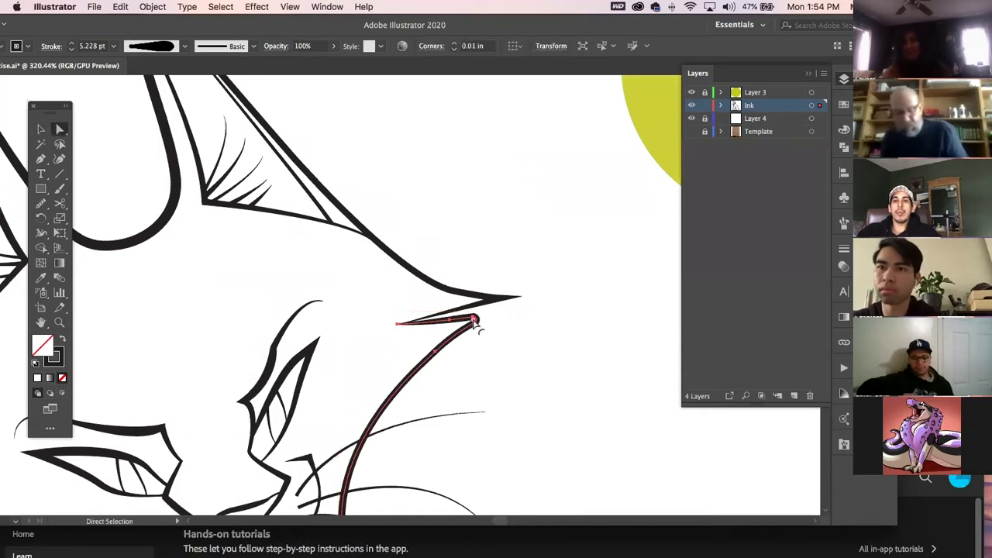
pyautogui.press('v')
pyautogui.press('a')
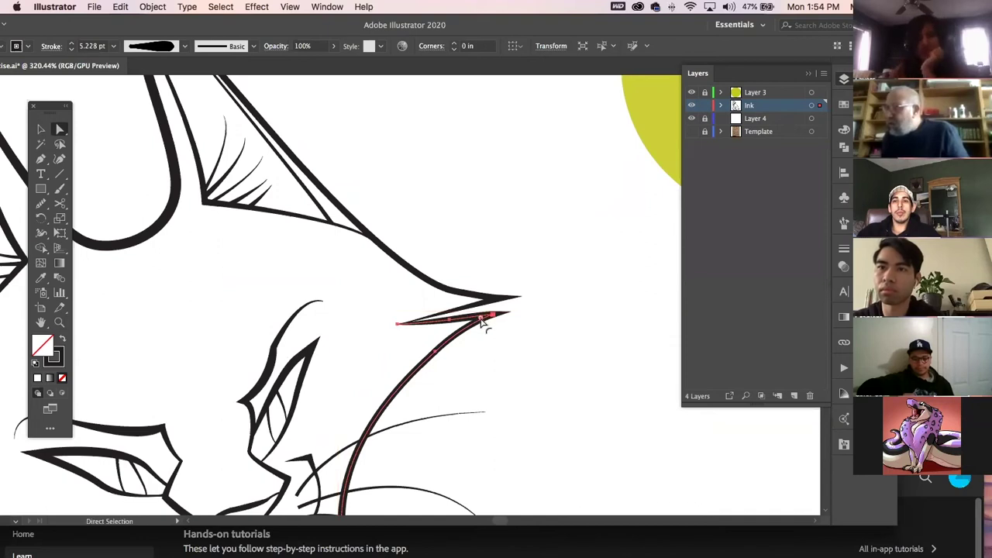
pyautogui.click(479, 319)
pyautogui.moveTo(474, 319); pyautogui.dragTo(472, 322)
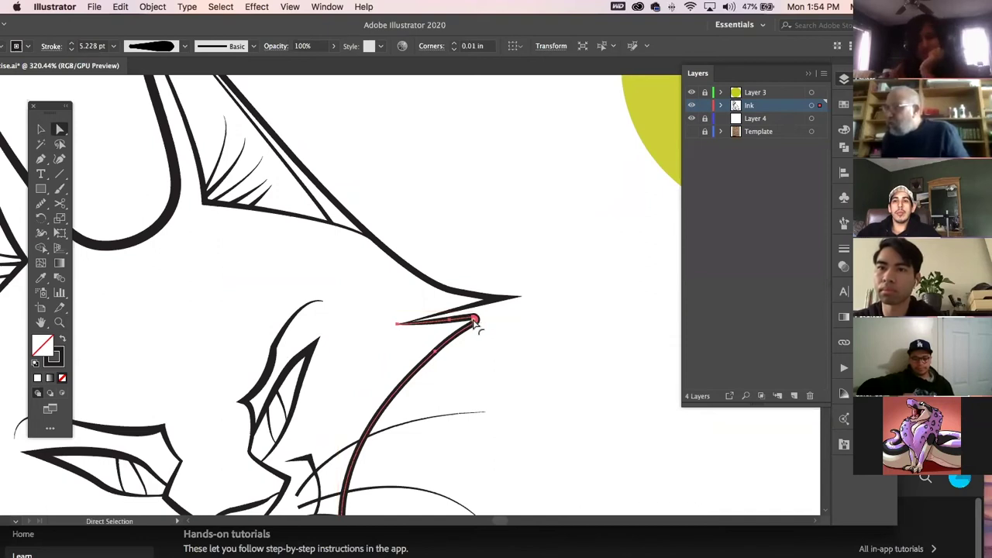
pyautogui.click(40, 129)
pyautogui.click(109, 136)
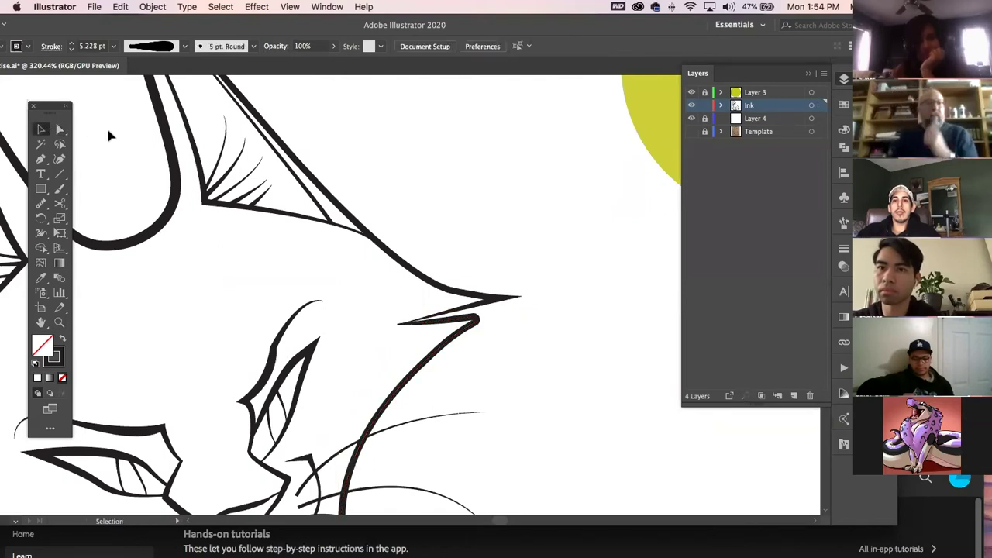
pyautogui.press('a')
# Draw a rectangle about 1.46 in wide and 1.05 in high in the empty area below the yellow circle
pyautogui.moveTo(174, 136); pyautogui.dragTo(0, 145)
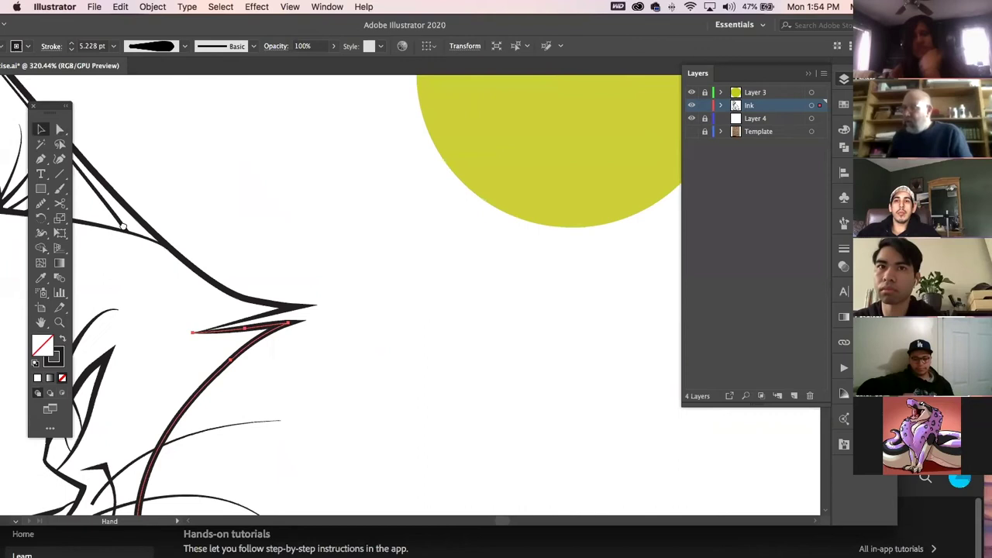
pyautogui.moveTo(267, 276); pyautogui.dragTo(40, 183)
pyautogui.click(42, 188)
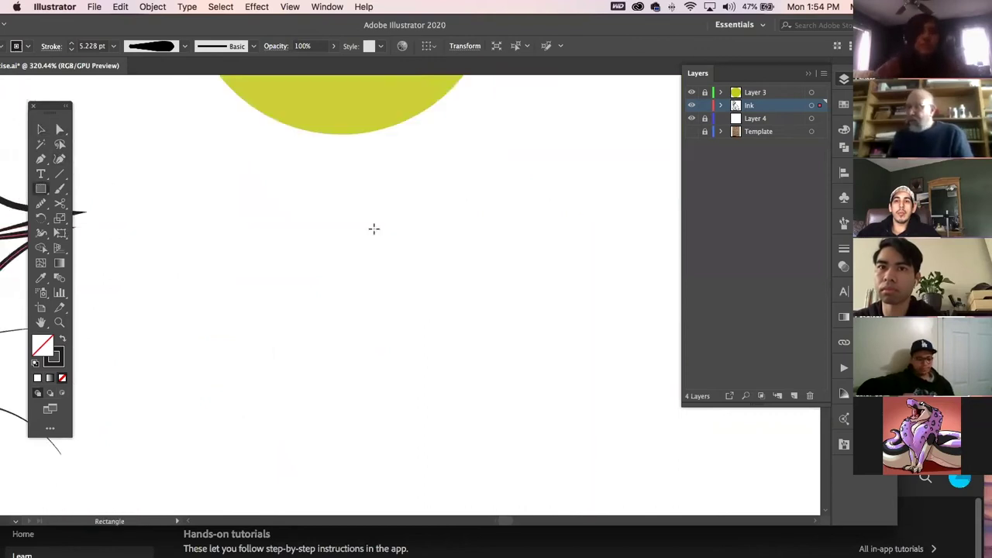
pyautogui.moveTo(318, 187); pyautogui.dragTo(637, 418)
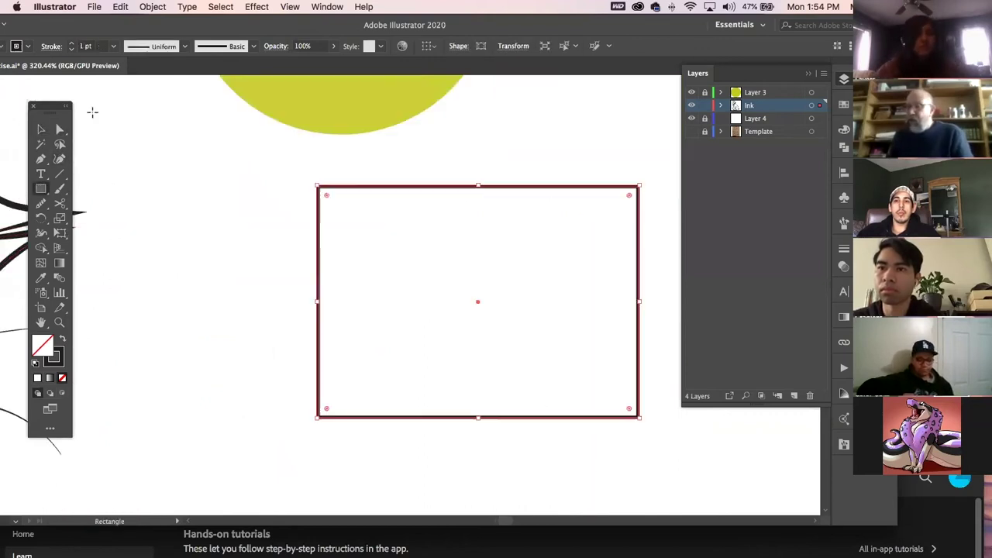
# Round all four corners of the rectangle to about 0.15 in, and undo both the rounding and the rectangle
pyautogui.press('y')
pyautogui.click(41, 128)
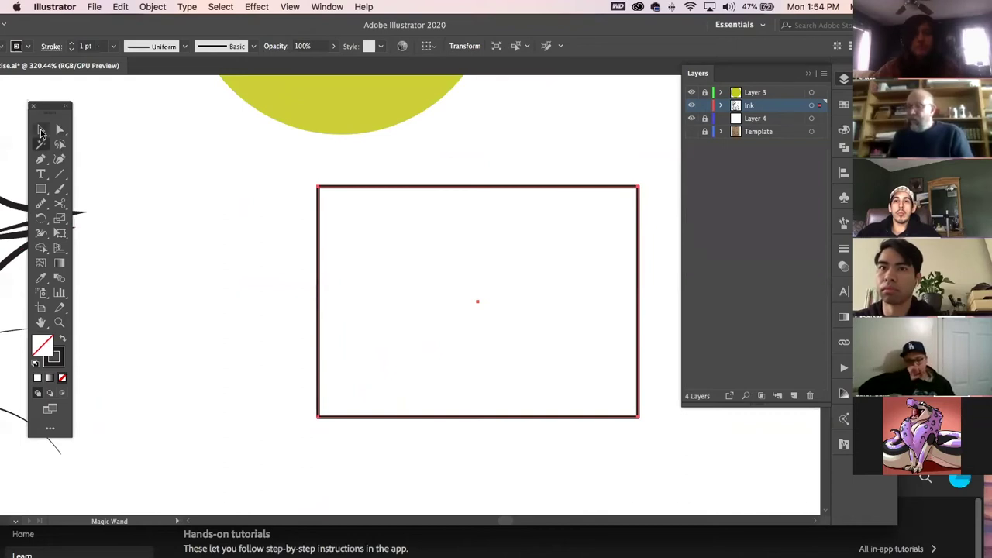
pyautogui.click(321, 192)
pyautogui.moveTo(327, 195); pyautogui.dragTo(349, 225)
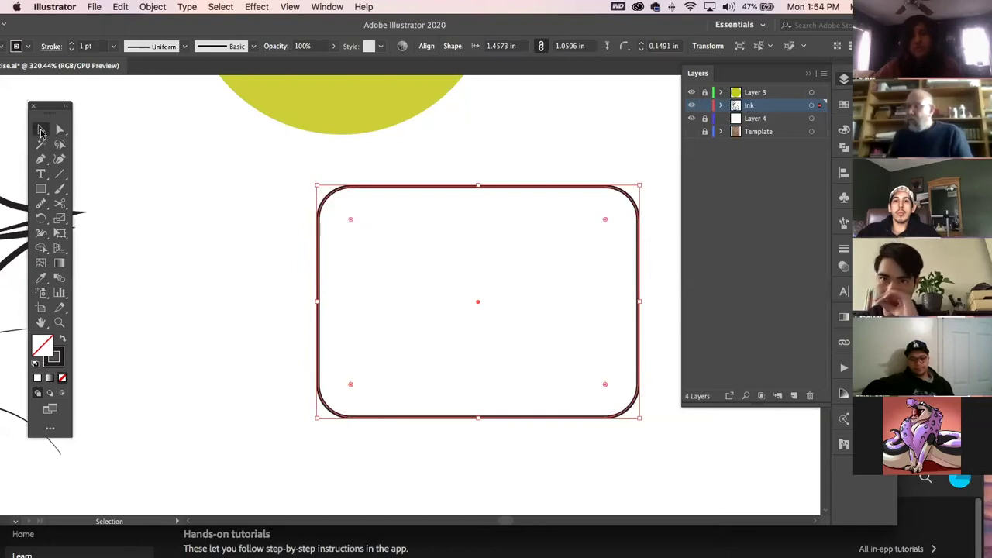
pyautogui.click(200, 175)
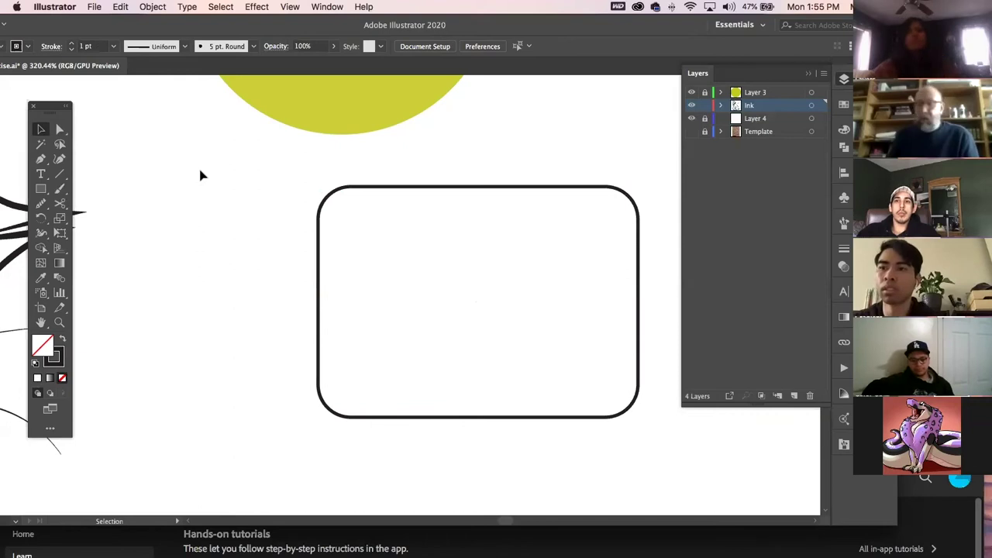
pyautogui.press('super+z')
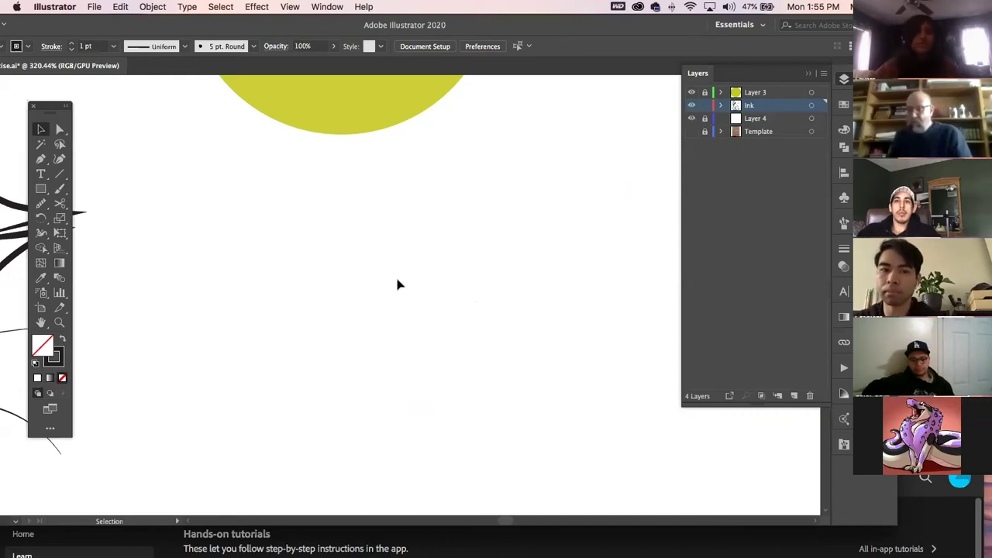
# Draw an open hook-shaped path with the Pen tool below the yellow circle, and select the whole path
pyautogui.press('super+minus')
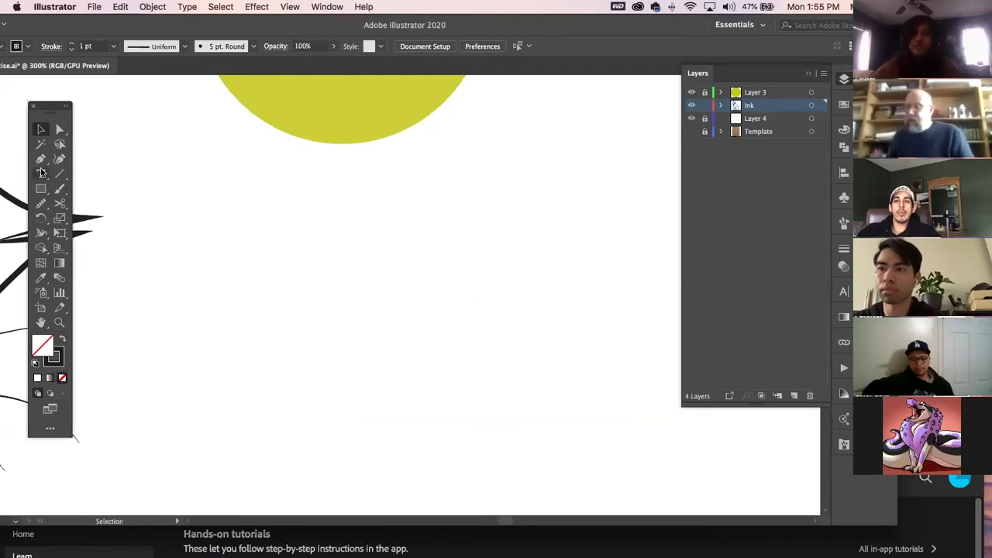
pyautogui.press('p')
pyautogui.click(237, 312)
pyautogui.moveTo(357, 233); pyautogui.dragTo(334, 317)
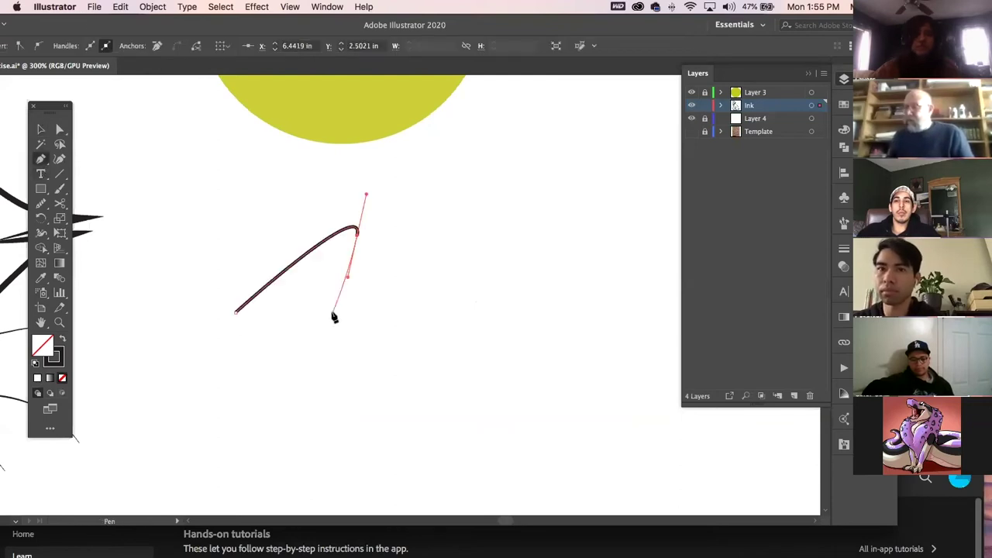
pyautogui.click(267, 407)
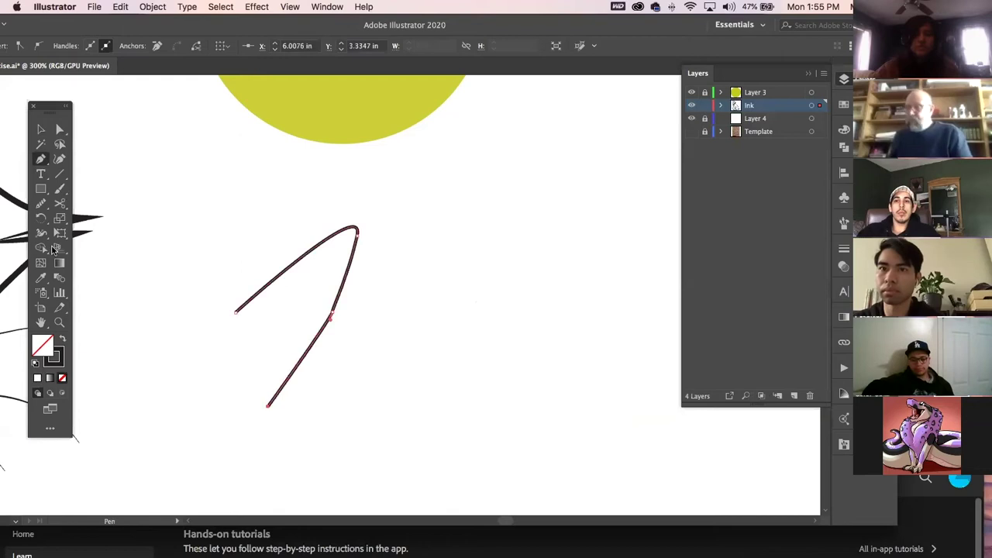
pyautogui.click(45, 131)
# Reposition the application window to expose the full stroke settings, and view the stroke options for the new path
pyautogui.moveTo(134, 21); pyautogui.dragTo(216, 21)
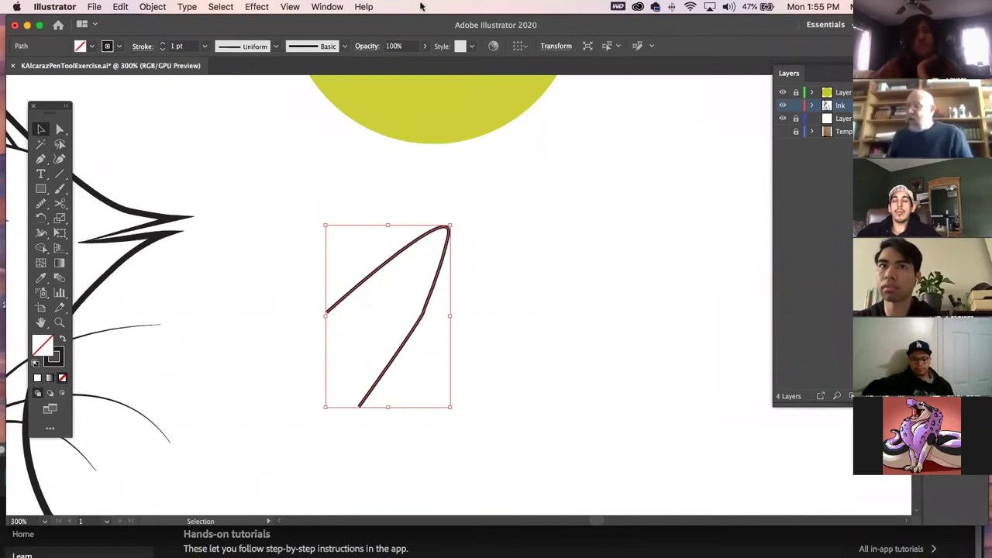
pyautogui.click(327, 7)
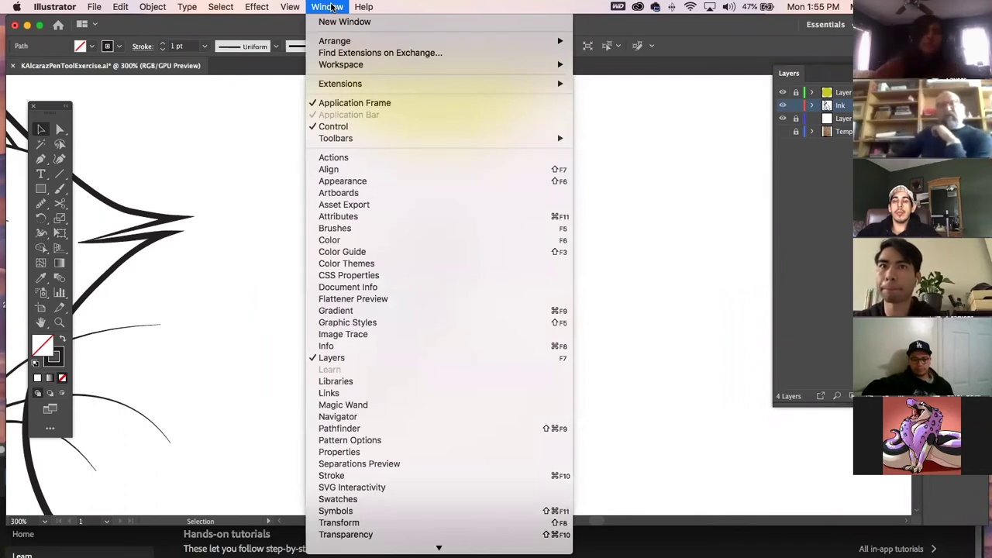
pyautogui.click(215, 39)
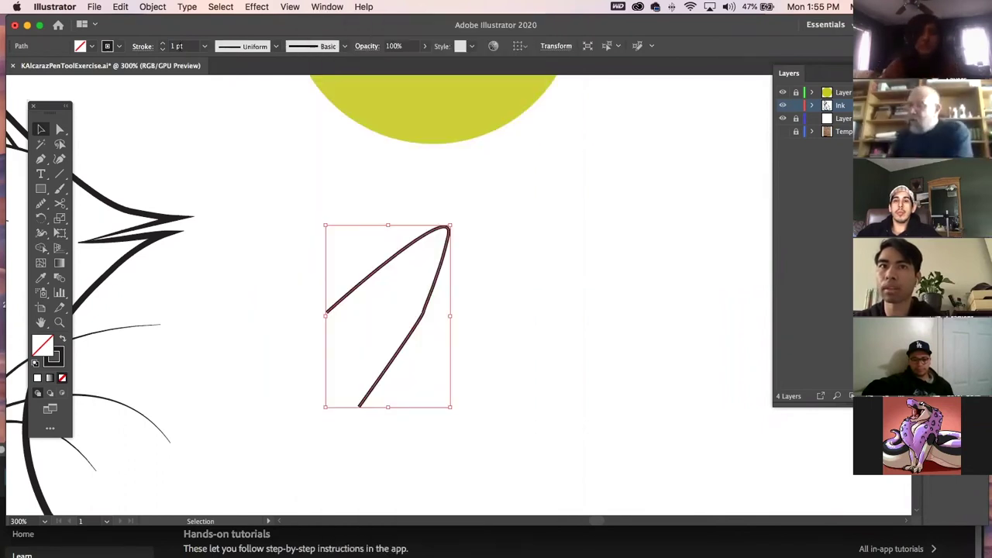
pyautogui.click(143, 46)
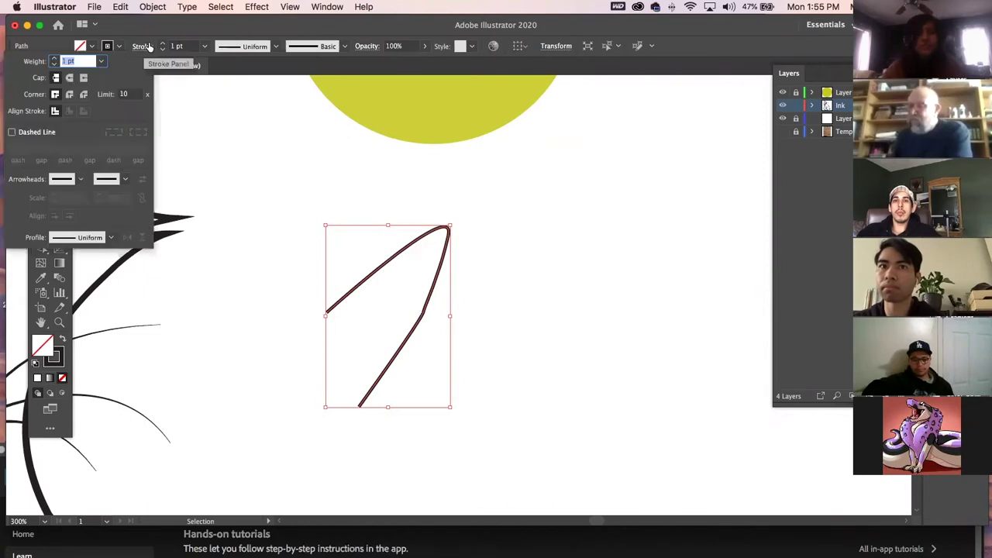
pyautogui.click(299, 211)
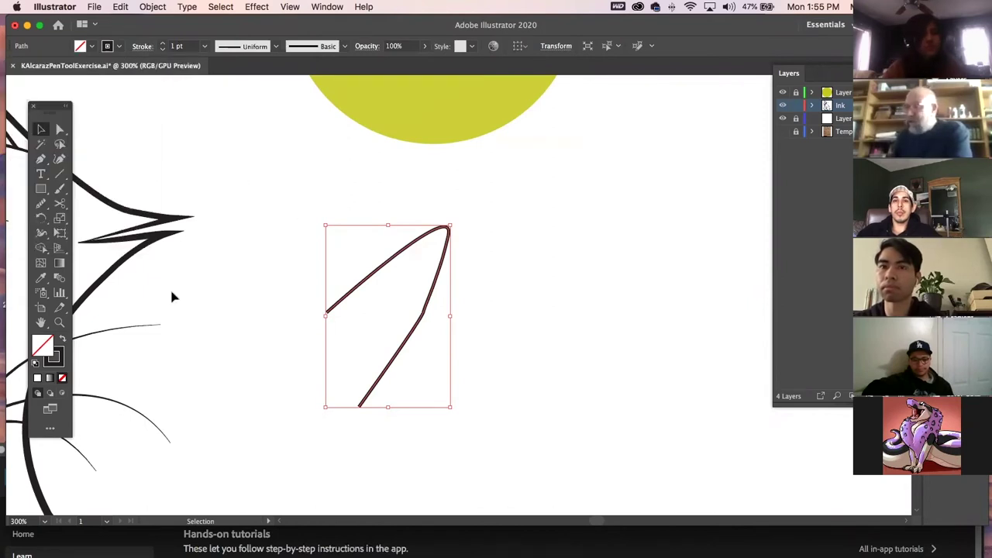
# Give the hook-shaped path's stroke a round cap, and deselect the path to show its rounded end
pyautogui.press('super+space')
pyautogui.moveTo(315, 300); pyautogui.dragTo(519, 398)
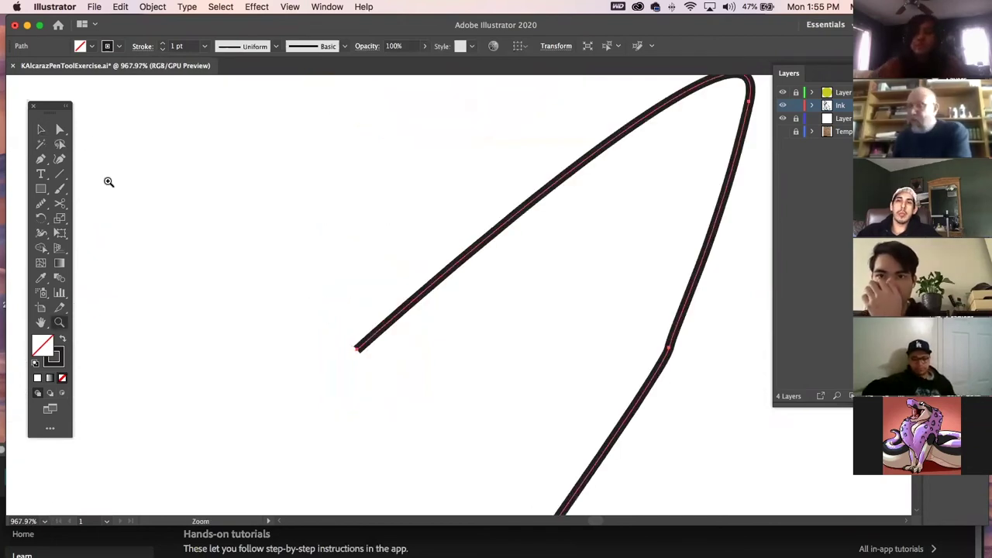
pyautogui.click(41, 129)
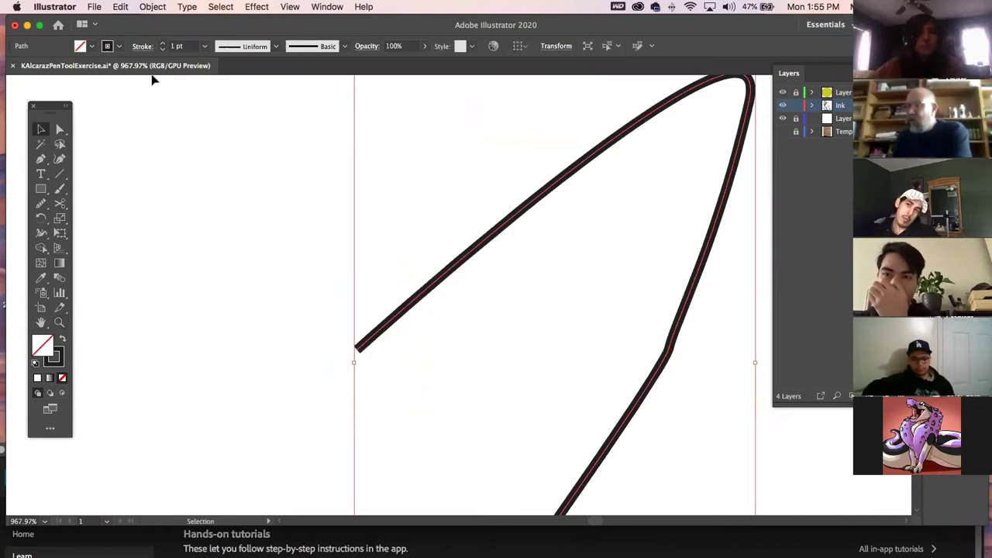
pyautogui.click(134, 45)
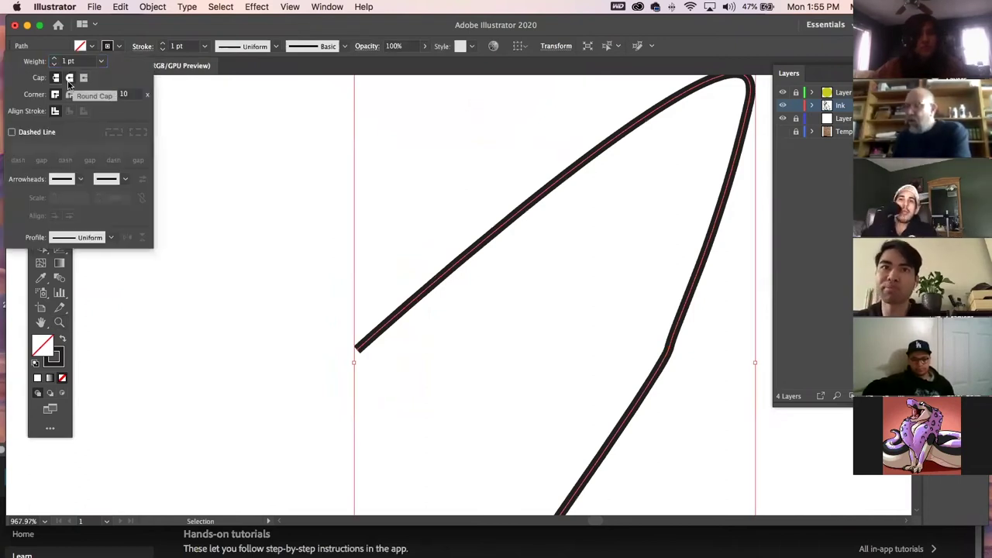
pyautogui.click(238, 269)
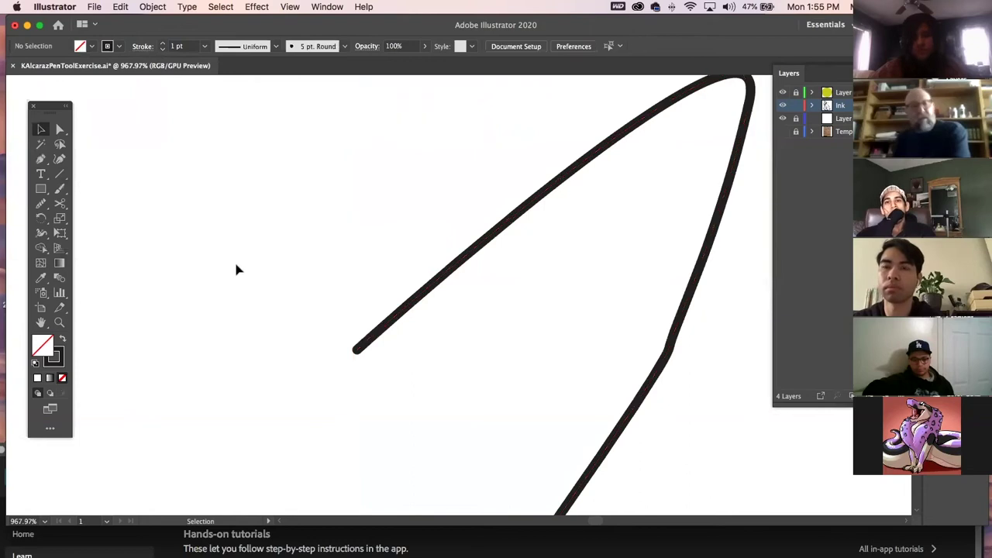
# Make the hook-shaped path's stroke a dashed line with a 6 pt dash
pyautogui.click(419, 304)
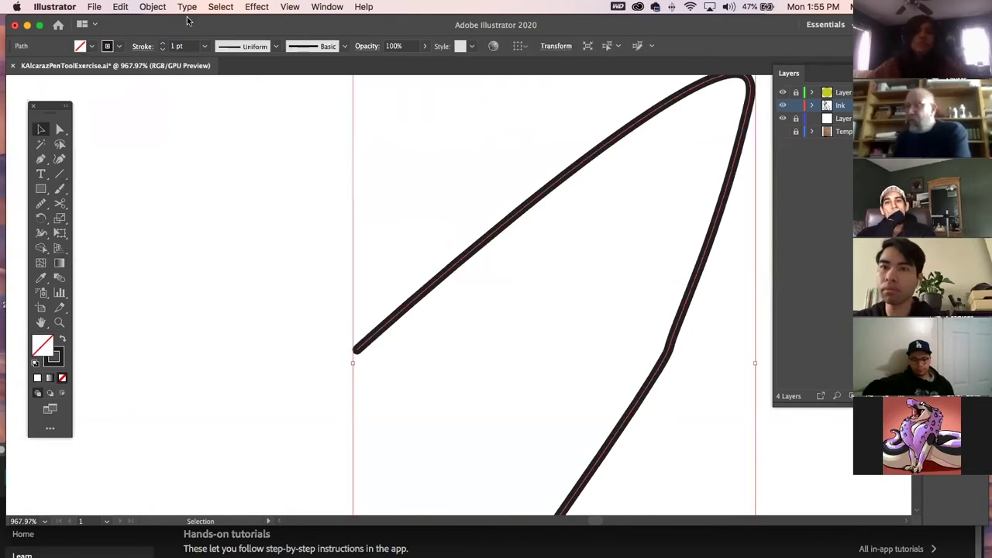
pyautogui.click(146, 46)
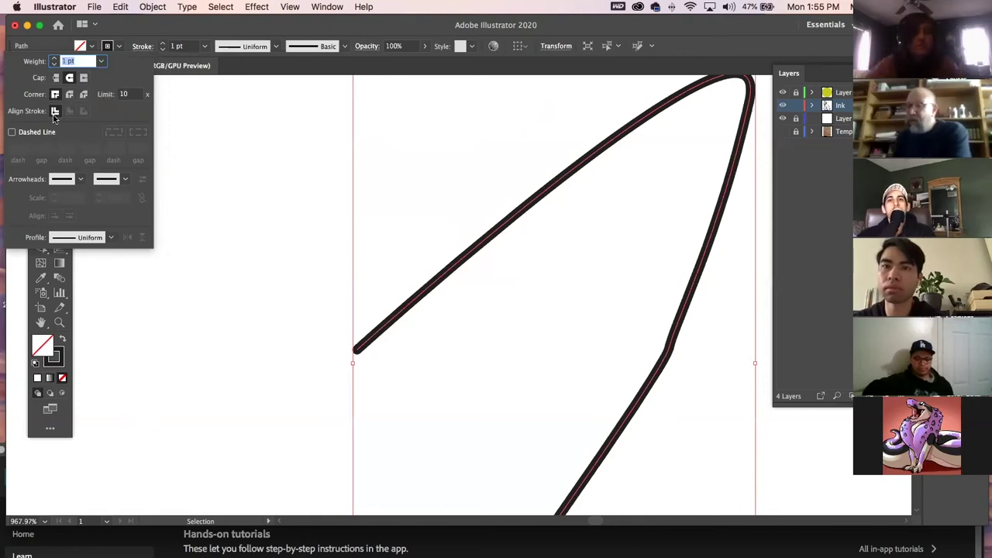
pyautogui.click(12, 133)
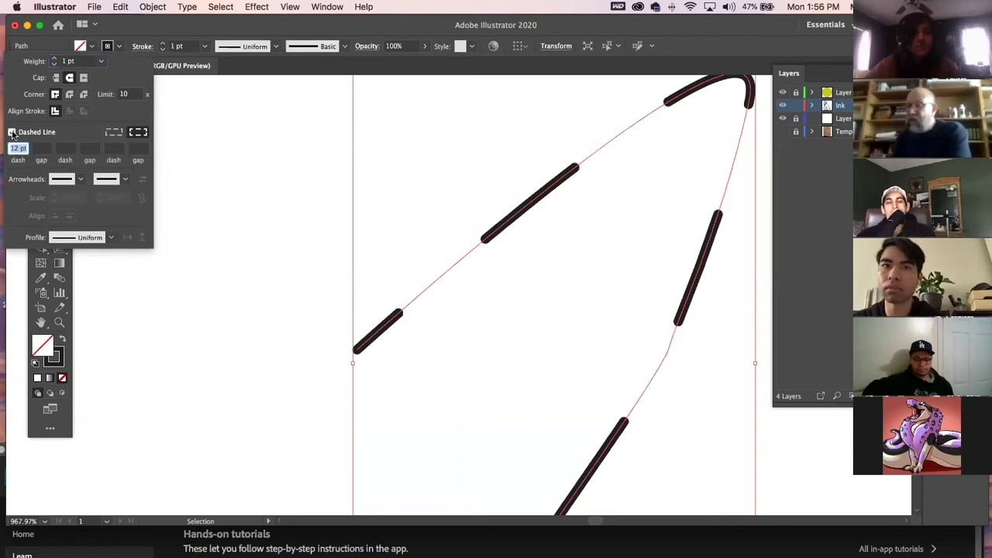
pyautogui.click(17, 147)
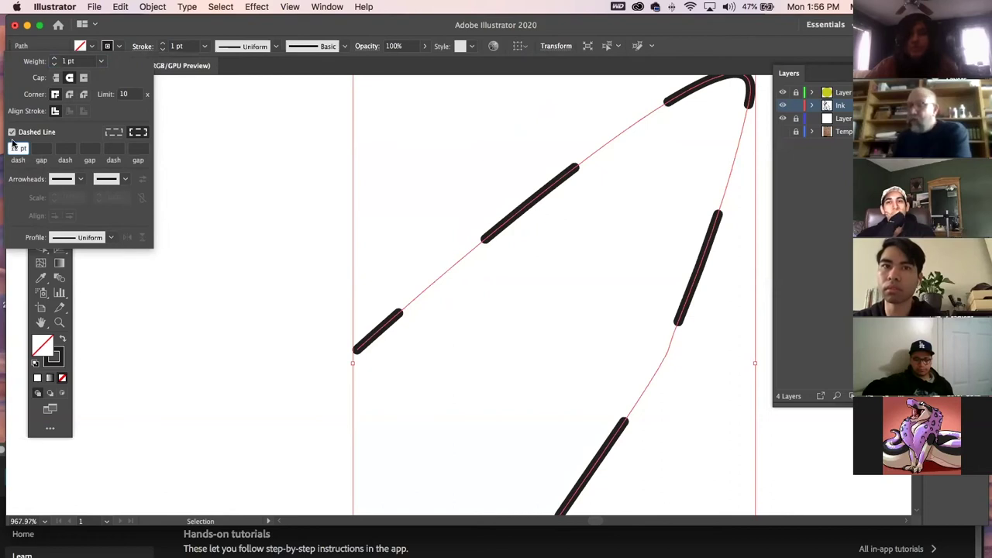
pyautogui.moveTo(19, 148); pyautogui.dragTo(3, 148)
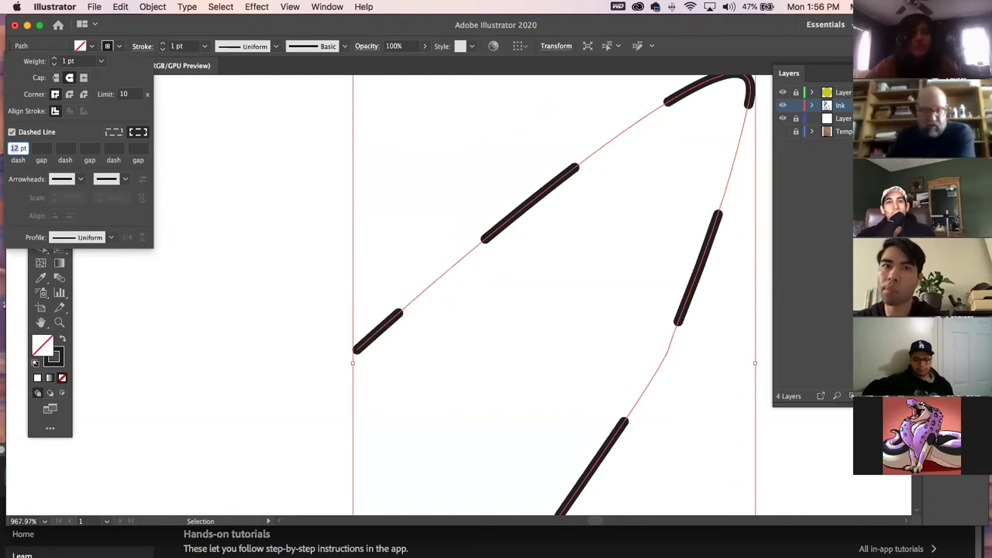
pyautogui.write('6')
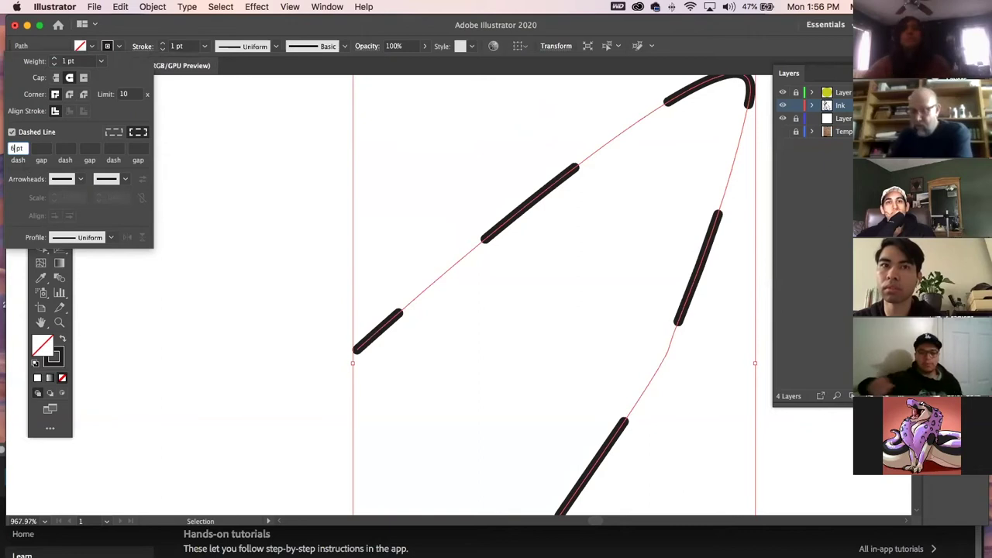
pyautogui.press('Return')
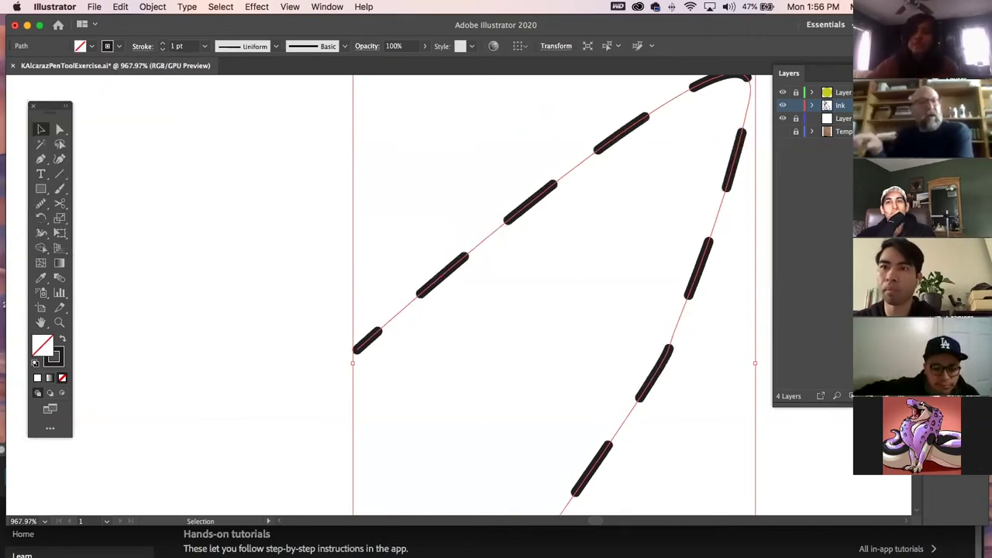
# Close the stroke options and delete the dashed hook-shaped path below the yellow circle
pyautogui.click(145, 47)
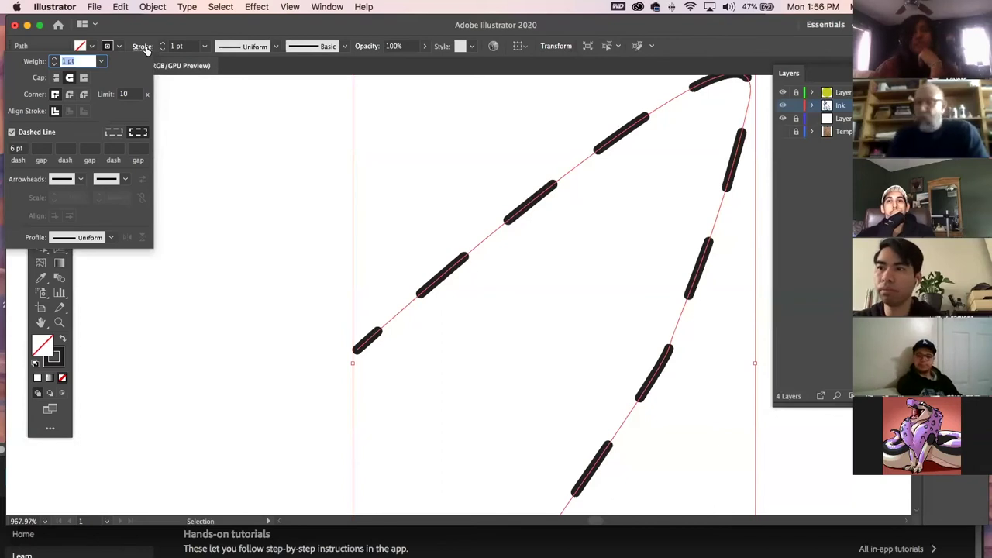
pyautogui.click(147, 48)
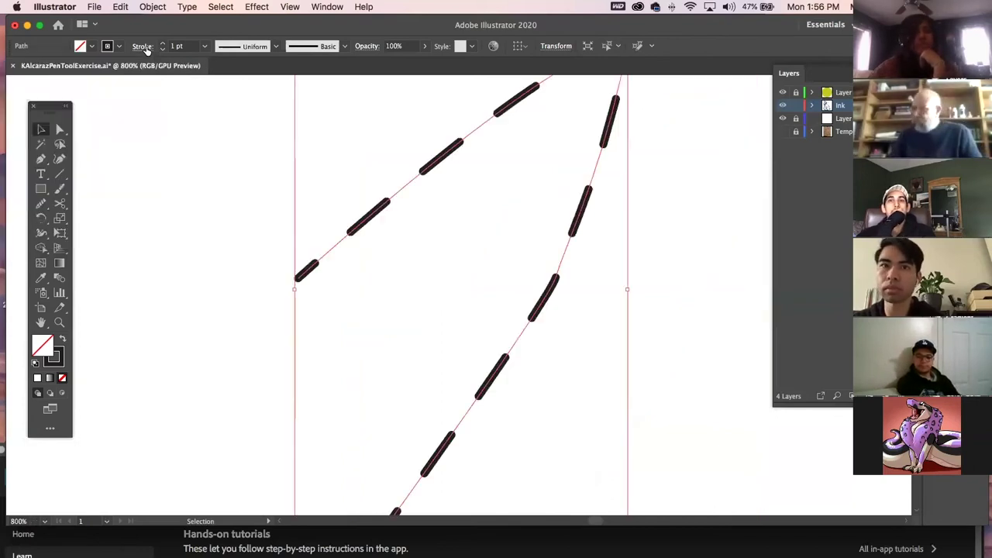
pyautogui.press('super+minus')
pyautogui.press('super+minus')
pyautogui.press('super+minus')
pyautogui.press('super+minus')
pyautogui.press('super+minus')
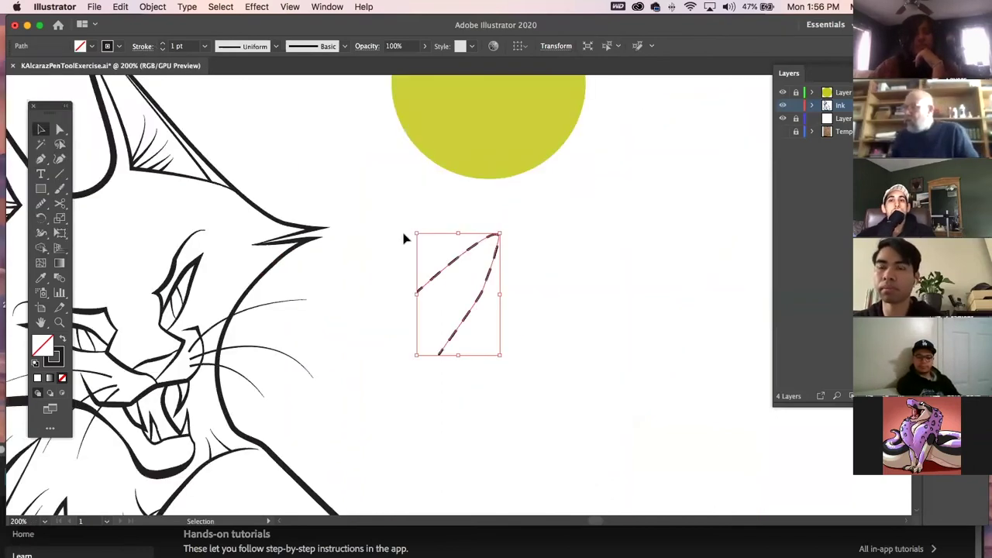
pyautogui.press('Delete')
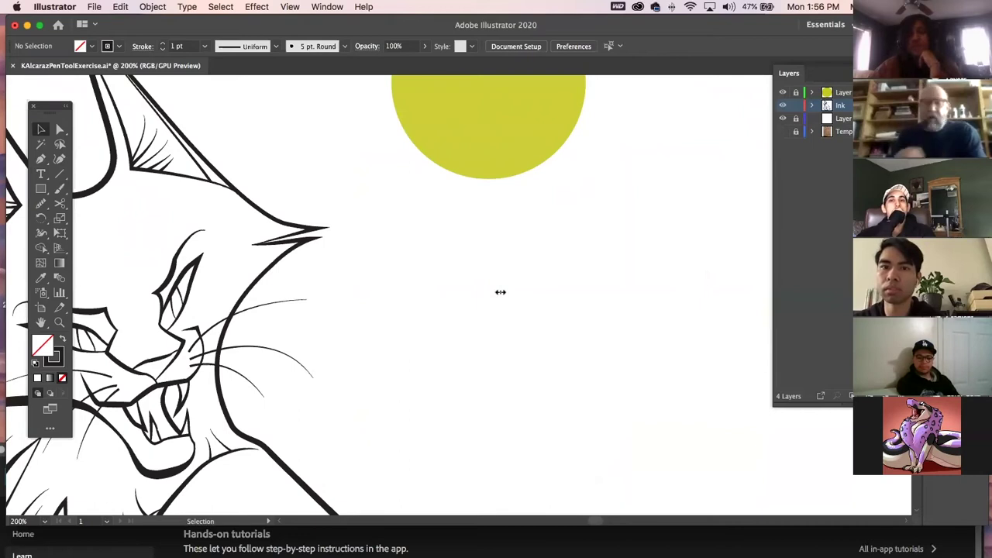
# Examine the ink line work of the cat drawing from the face down to the paws and tail
pyautogui.press('space')
pyautogui.moveTo(328, 269); pyautogui.dragTo(489, 217)
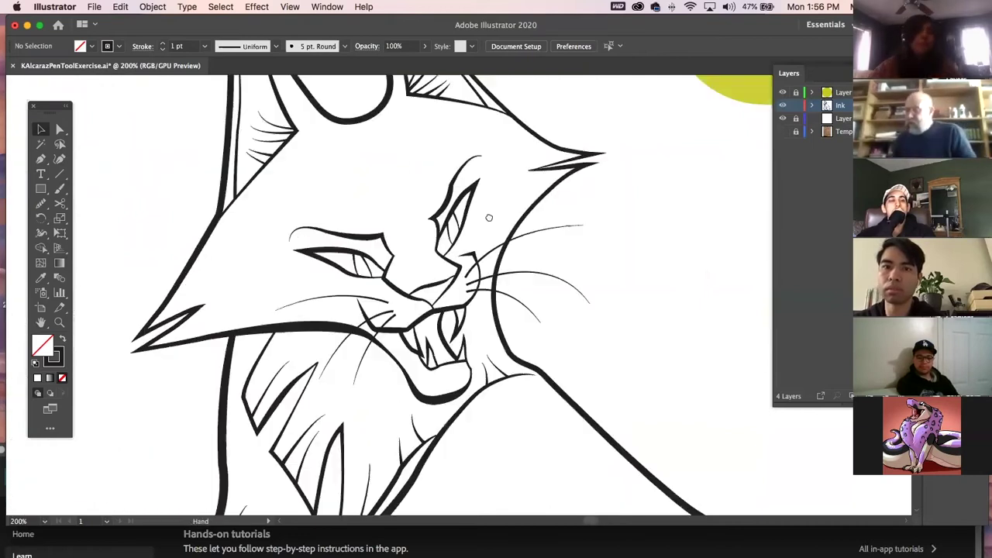
pyautogui.scroll(1, 531, 264)
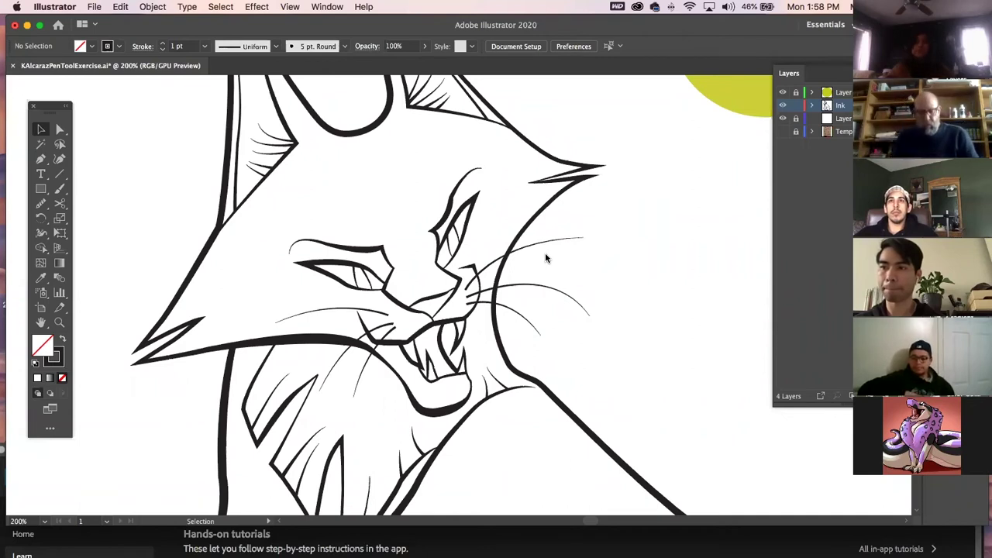
pyautogui.press('super+1')
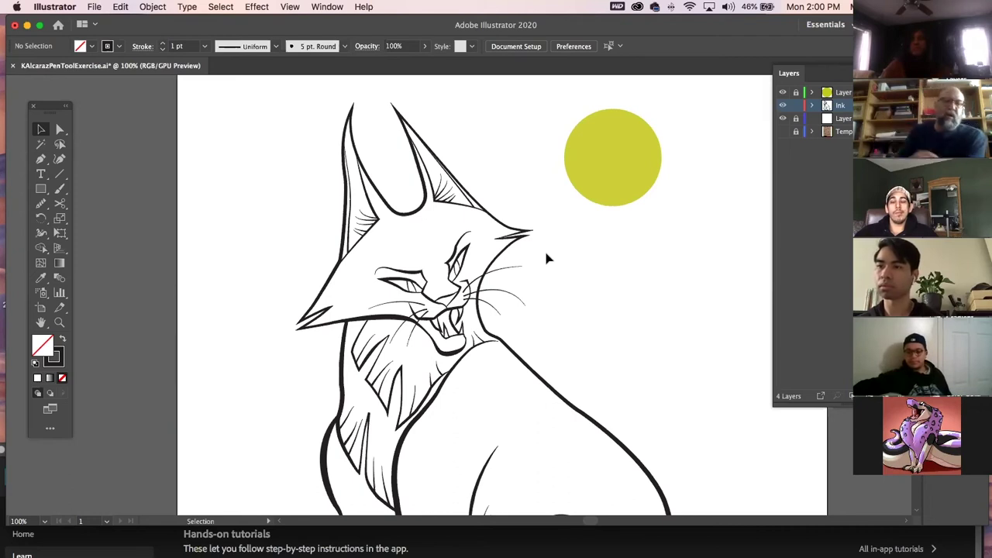
pyautogui.press('space')
pyautogui.moveTo(519, 365); pyautogui.dragTo(467, 158)
pyautogui.moveTo(520, 276); pyautogui.dragTo(576, 261)
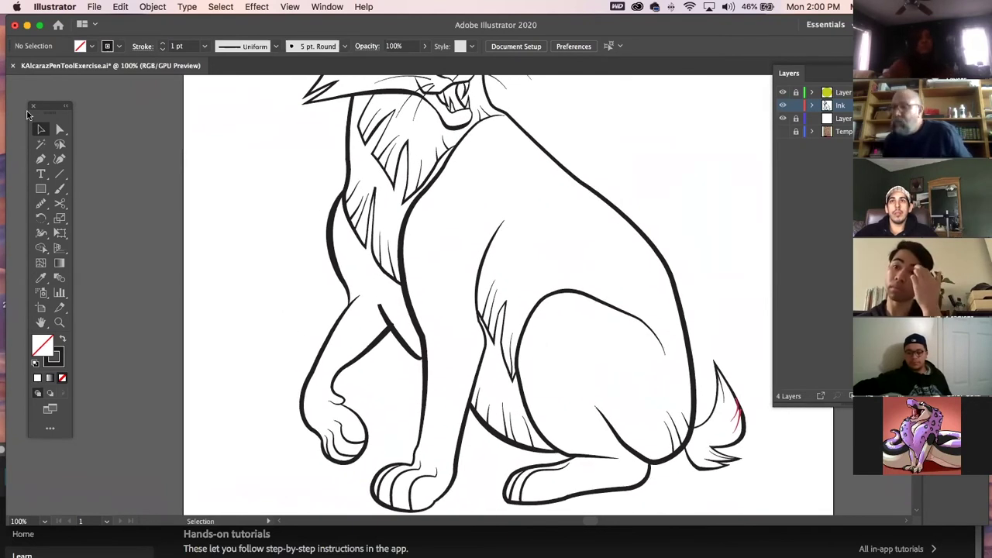
# Close the cat drawing and open the next student's image tracing assignment from its folder, dismissing the missing fonts notice
pyautogui.click(13, 66)
pyautogui.click(502, 300)
pyautogui.moveTo(109, 39); pyautogui.dragTo(153, 351)
pyautogui.click(214, 250)
pyautogui.doubleClick(214, 251)
pyautogui.doubleClick(210, 203)
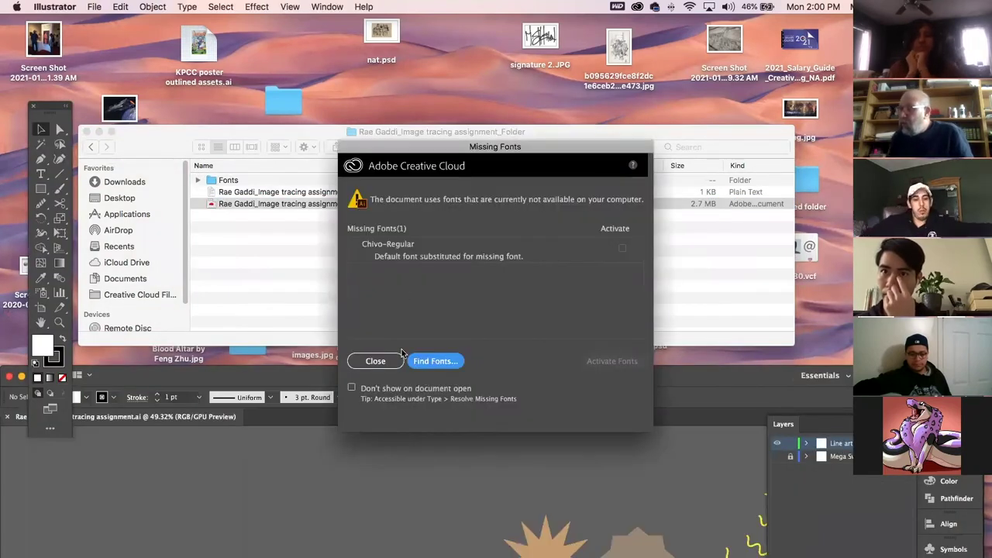
pyautogui.click(390, 362)
# Open Chivo-Regular.ttf and Comic Sans MS.ttf from the assignment's Fonts folder in Font Book
pyautogui.click(259, 249)
pyautogui.doubleClick(209, 180)
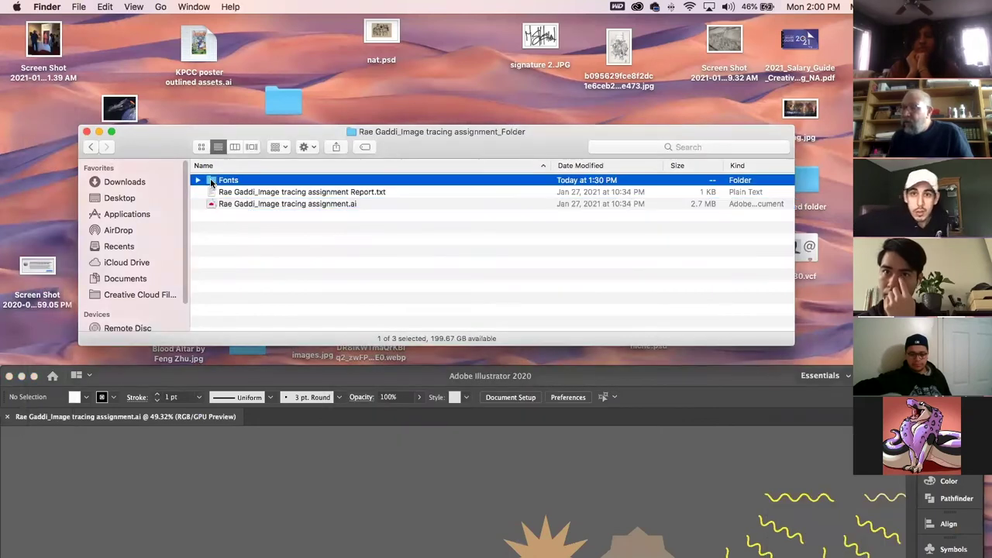
pyautogui.click(209, 181)
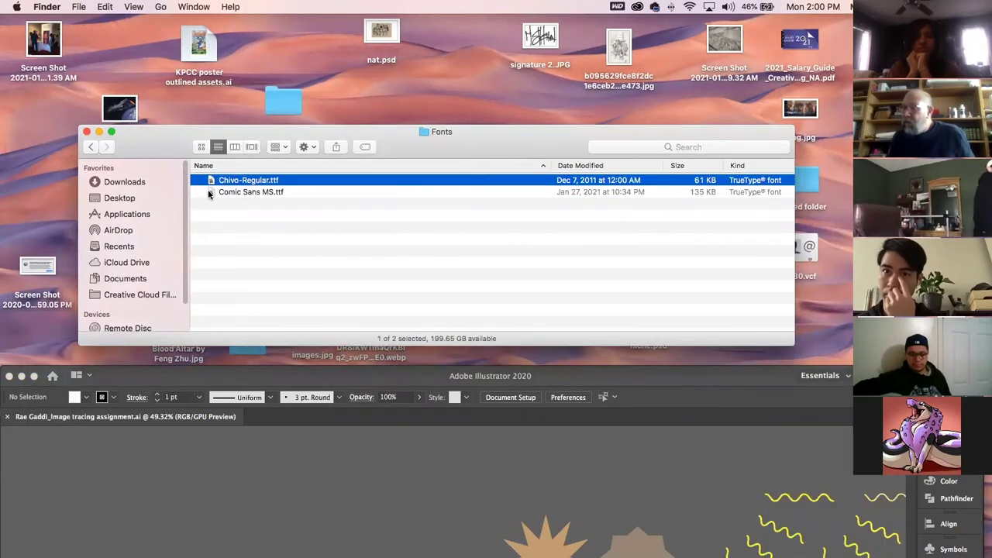
pyautogui.keyDown('shift'); pyautogui.click(210, 193); pyautogui.keyUp('shift')
pyautogui.doubleClick(210, 194)
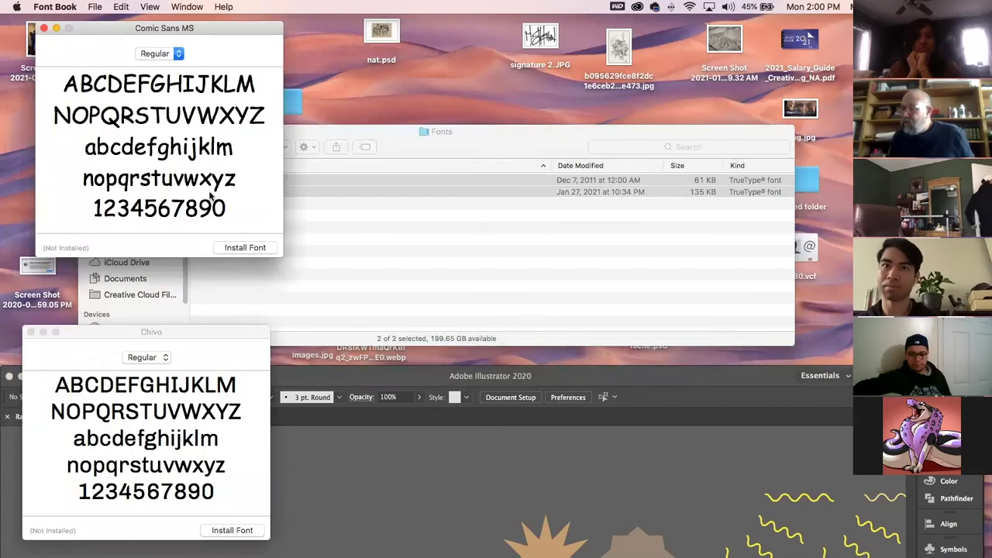
# Install the Chivo and Comic Sans MS fonts, selecting Comic Sans MS.ttf for installation during font validation, and close Font Book
pyautogui.click(242, 531)
pyautogui.click(243, 532)
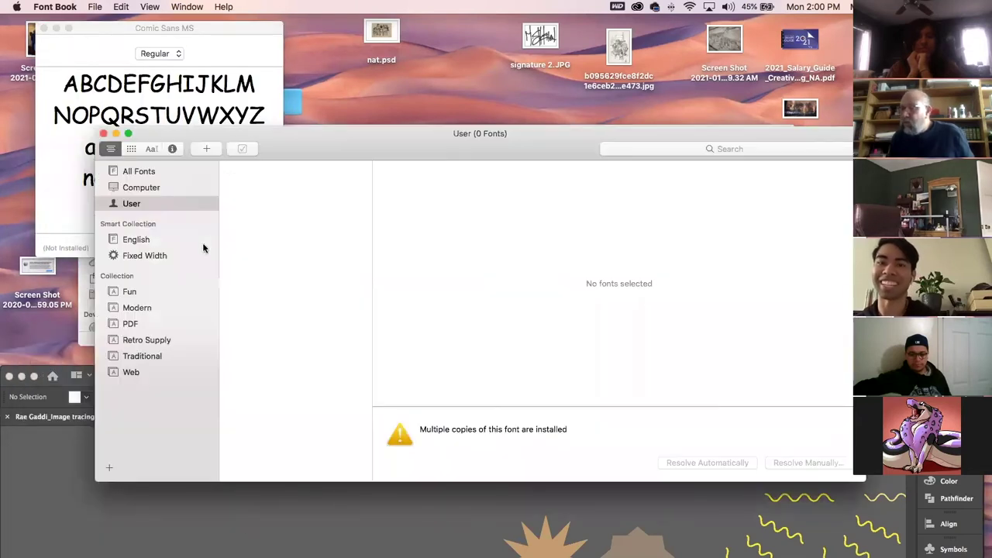
pyautogui.click(201, 29)
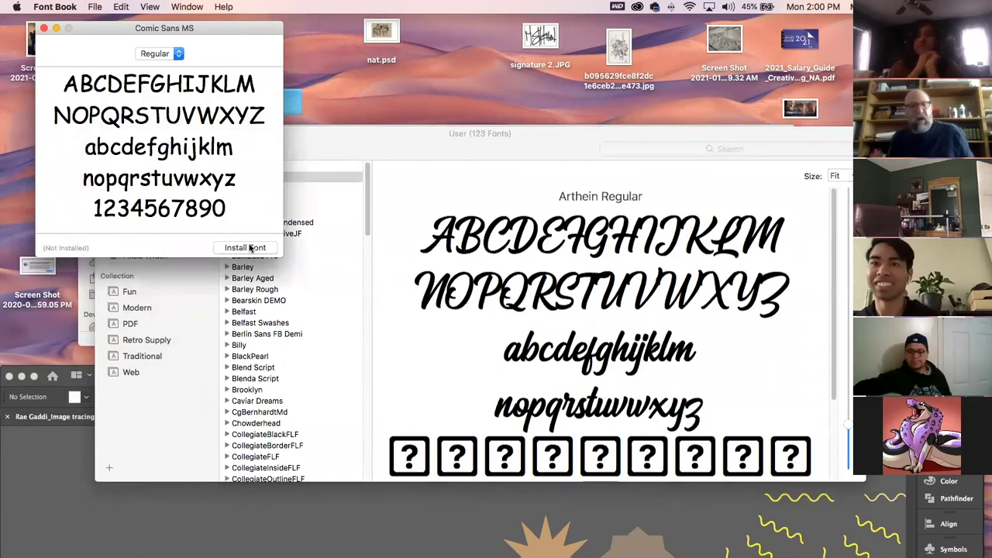
pyautogui.click(249, 247)
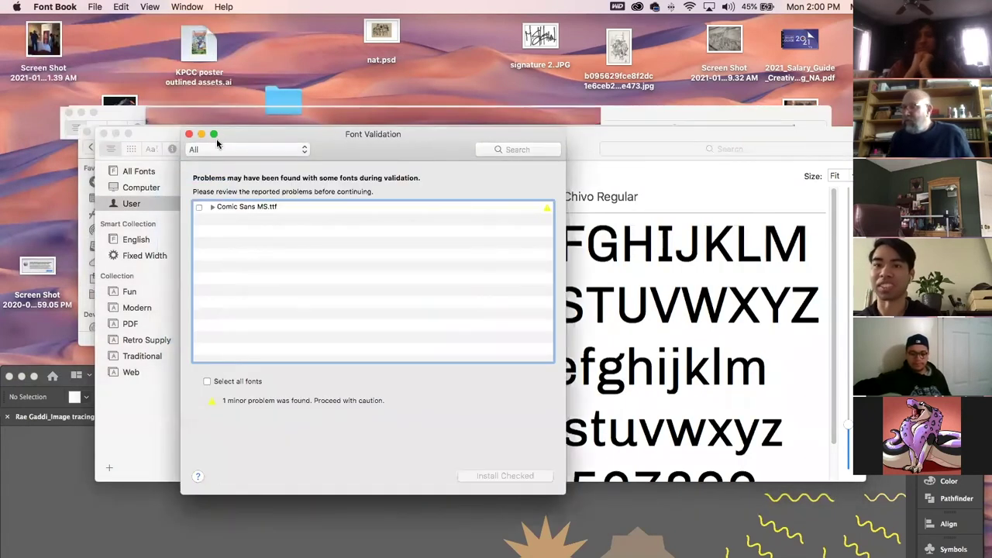
pyautogui.click(199, 208)
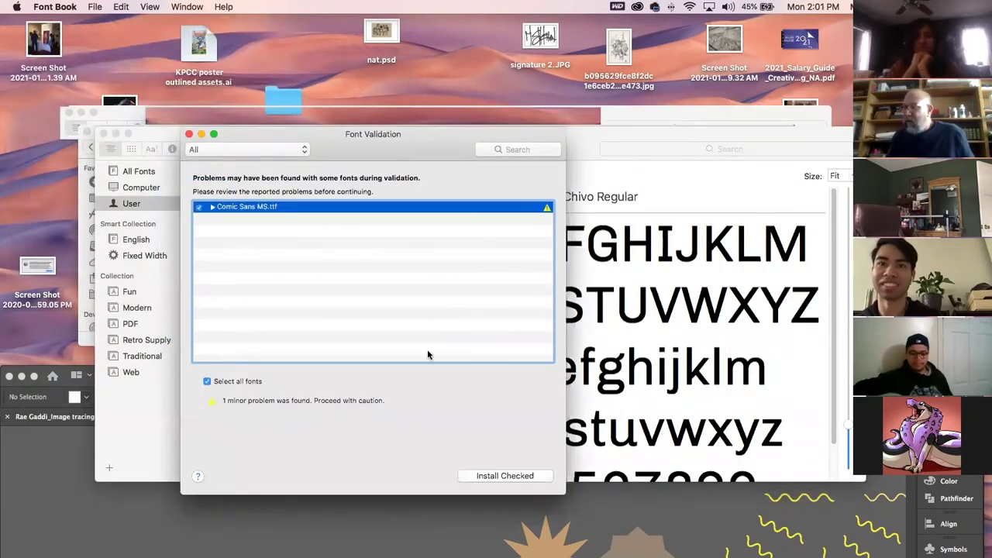
pyautogui.click(506, 475)
pyautogui.moveTo(290, 142); pyautogui.dragTo(270, 85)
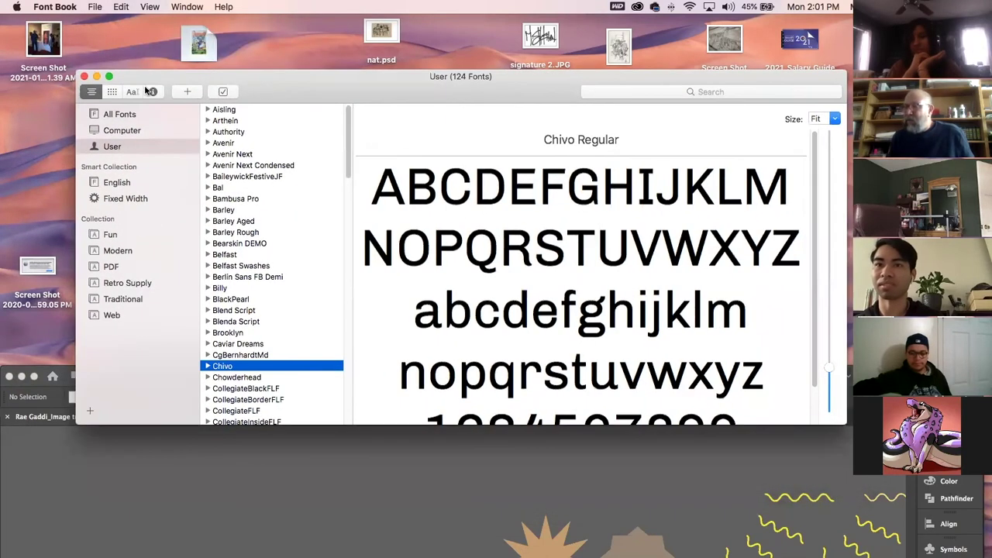
pyautogui.click(87, 76)
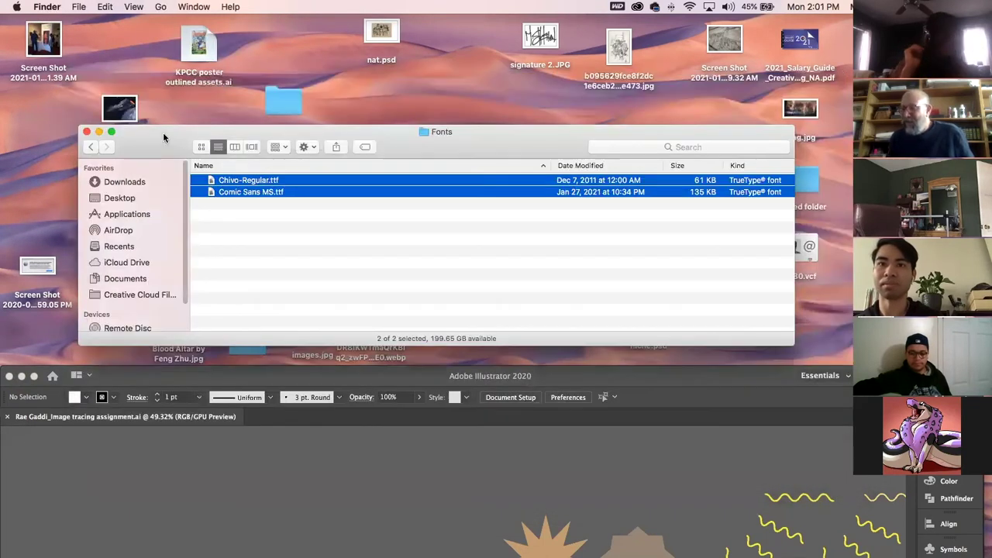
# Return to the assignment folder, reopen the image tracing .ai file, and reposition the Illustrator window to expose the artwork
pyautogui.moveTo(163, 132); pyautogui.dragTo(162, 110)
pyautogui.click(91, 126)
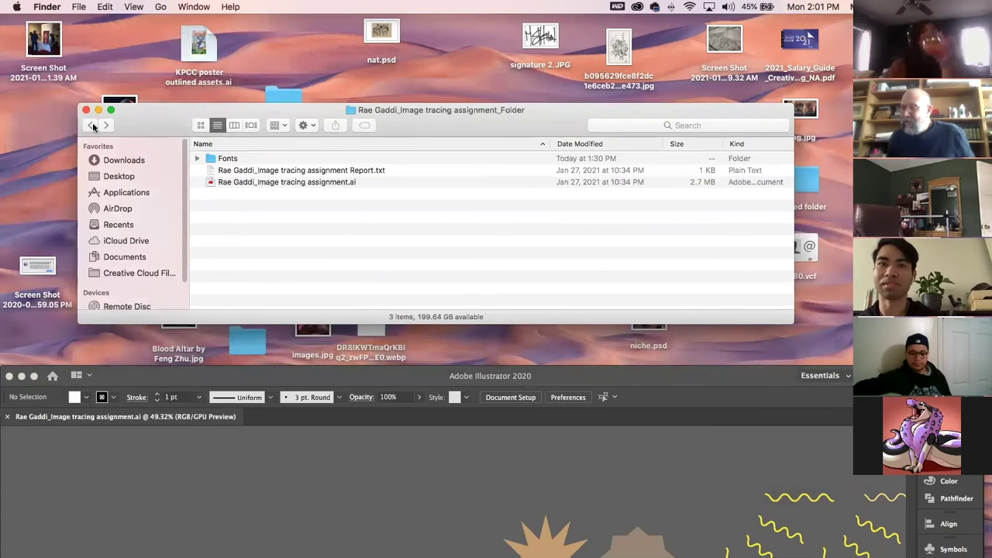
pyautogui.doubleClick(210, 183)
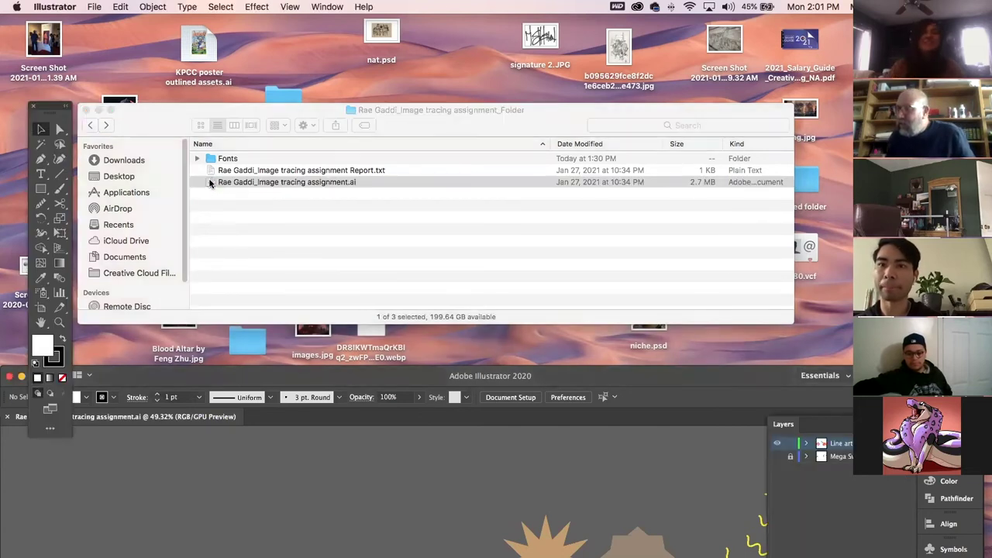
pyautogui.moveTo(383, 382); pyautogui.dragTo(438, 32)
# Examine the red creature line art on both artboards, including the sun and speech bubble on the second
pyautogui.moveTo(470, 312); pyautogui.dragTo(485, 217)
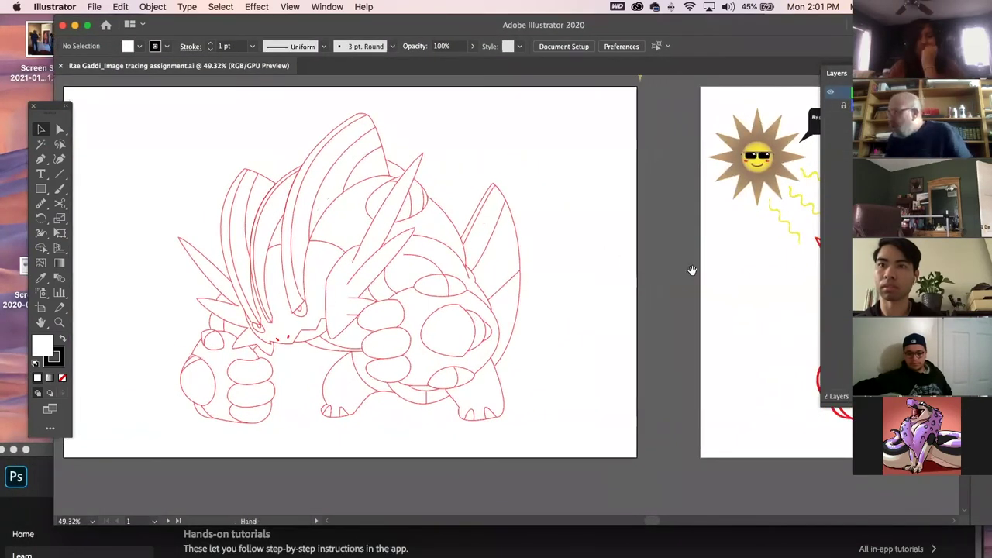
pyautogui.hscroll(10, 693, 270)
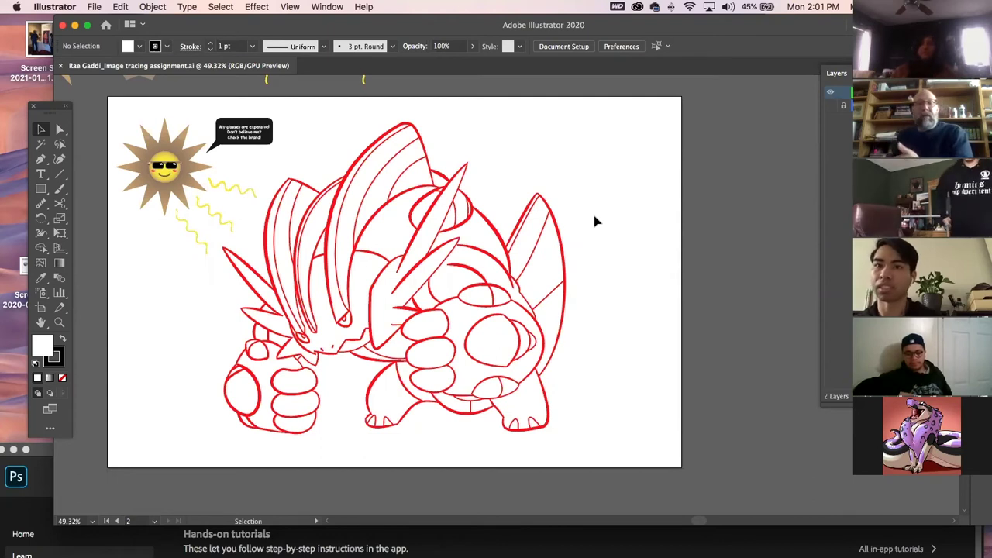
pyautogui.hscroll(-5, 620, 240)
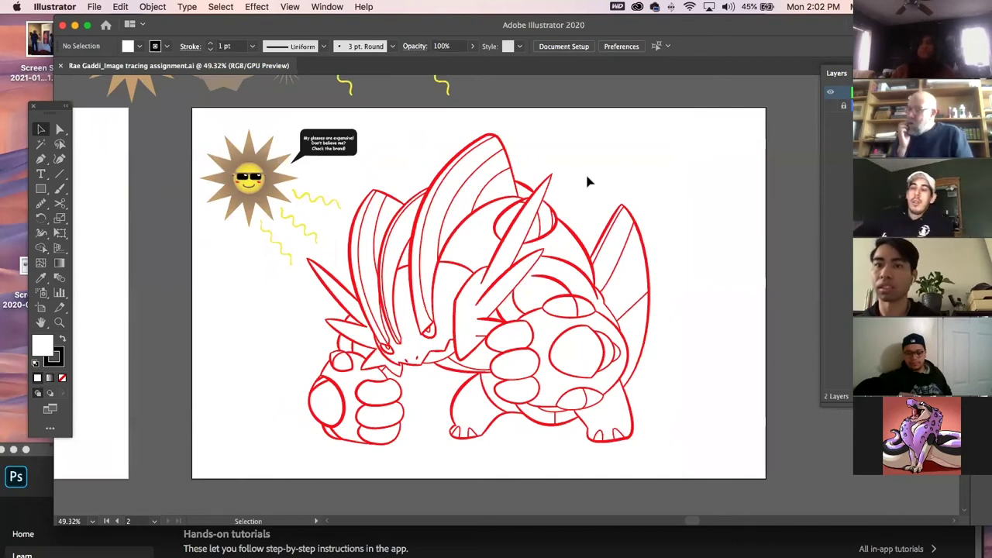
pyautogui.press('space')
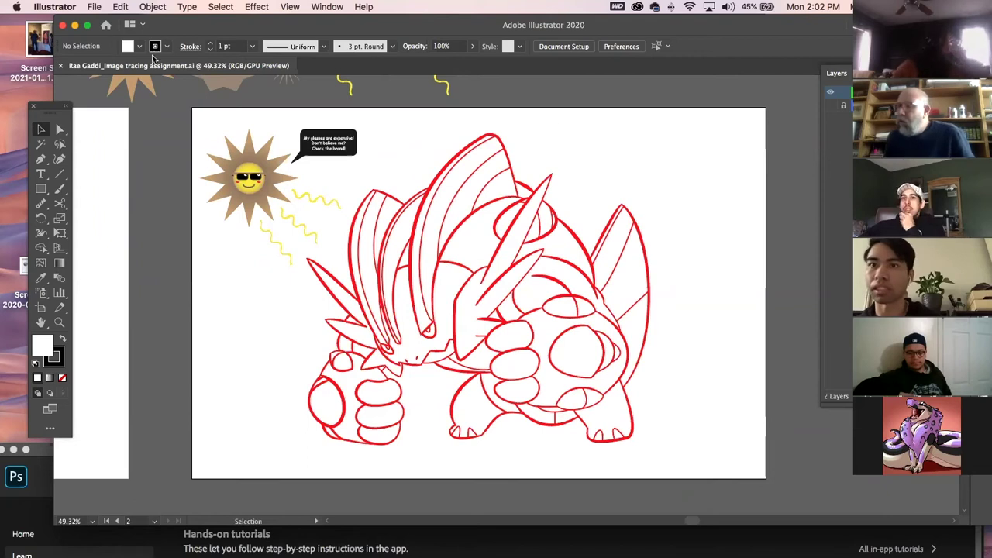
# Close the image tracing document and open the next student's Trace_Assignment1 .ai file from the Homework folder
pyautogui.click(59, 68)
pyautogui.moveTo(180, 30); pyautogui.dragTo(76, 437)
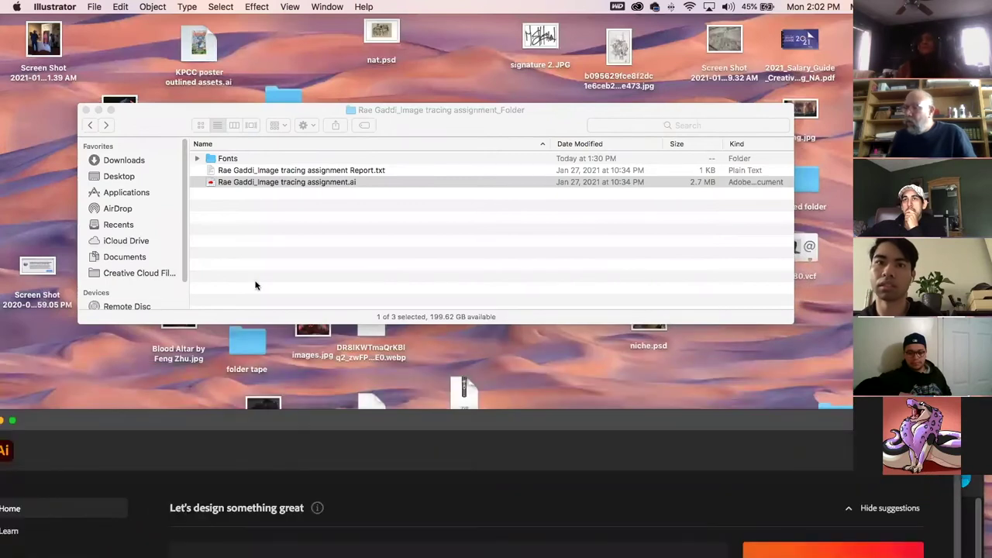
pyautogui.click(89, 125)
pyautogui.doubleClick(209, 242)
pyautogui.click(211, 159)
pyautogui.doubleClick(211, 159)
pyautogui.doubleClick(209, 170)
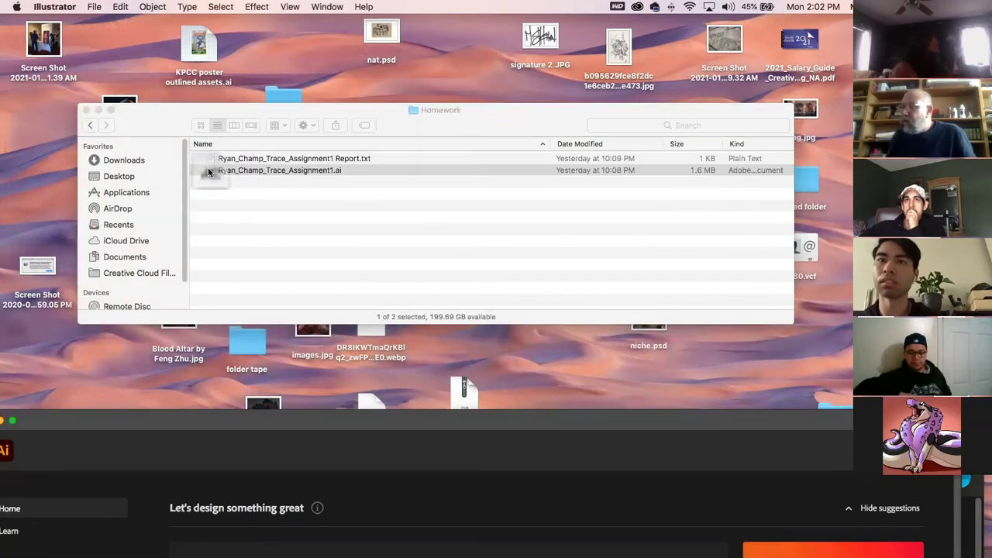
# Reposition the Illustrator window and examine the black creature line art across the whole artboard
pyautogui.moveTo(413, 401); pyautogui.dragTo(435, 19)
pyautogui.press('space')
pyautogui.moveTo(620, 350)
pyautogui.mouseDown()
pyautogui.moveTo(541, 201)
pyautogui.moveTo(578, 296)
pyautogui.moveTo(570, 285)
pyautogui.mouseUp()
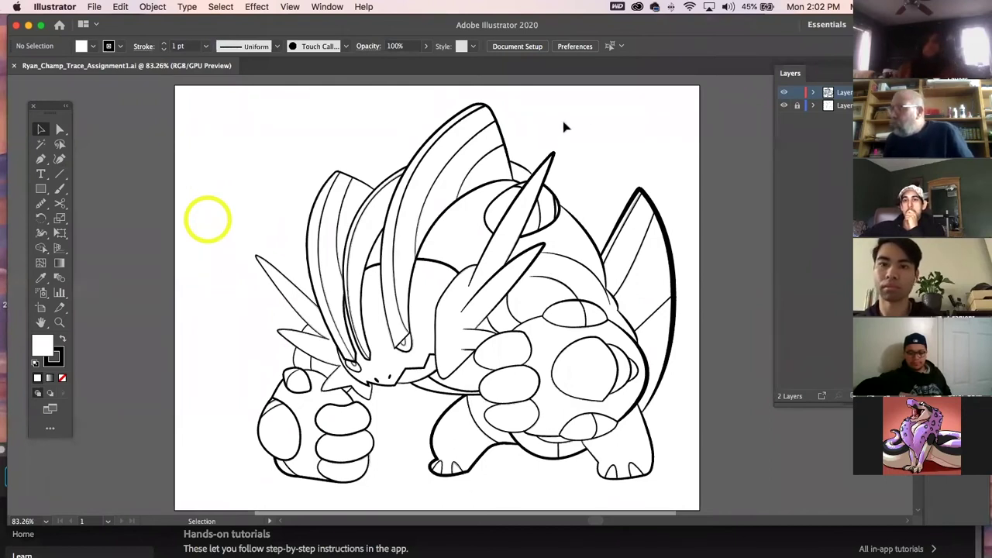
pyautogui.moveTo(567, 155)
pyautogui.mouseDown()
pyautogui.moveTo(584, 181)
pyautogui.moveTo(583, 153)
pyautogui.mouseUp()
pyautogui.moveTo(602, 190); pyautogui.dragTo(530, 189)
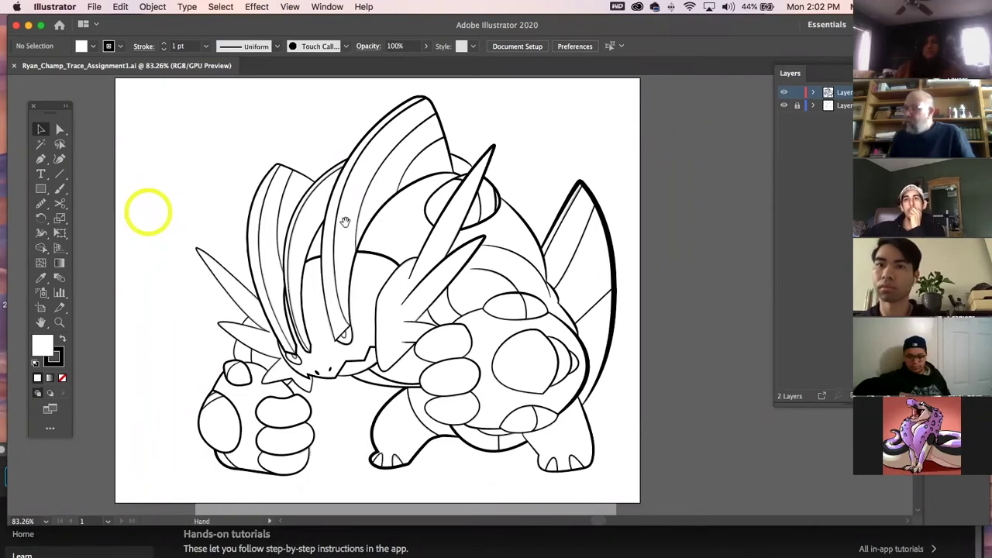
# Close the Trace_Assignment1 document and move the Illustrator window down to expose the Finder window
pyautogui.scroll(1, 346, 221)
pyautogui.hscroll(-1, 346, 222)
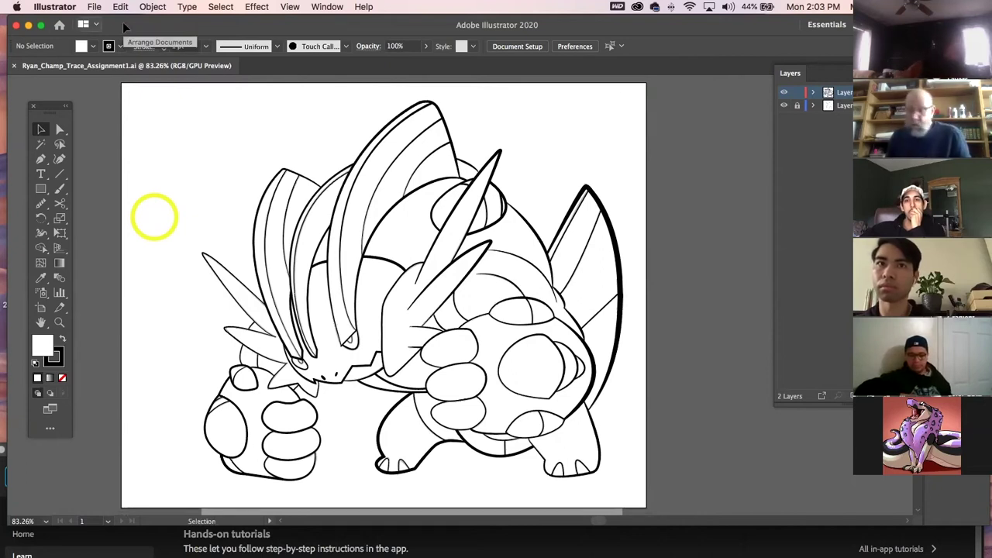
pyautogui.press('super+w')
pyautogui.moveTo(173, 29); pyautogui.dragTo(136, 396)
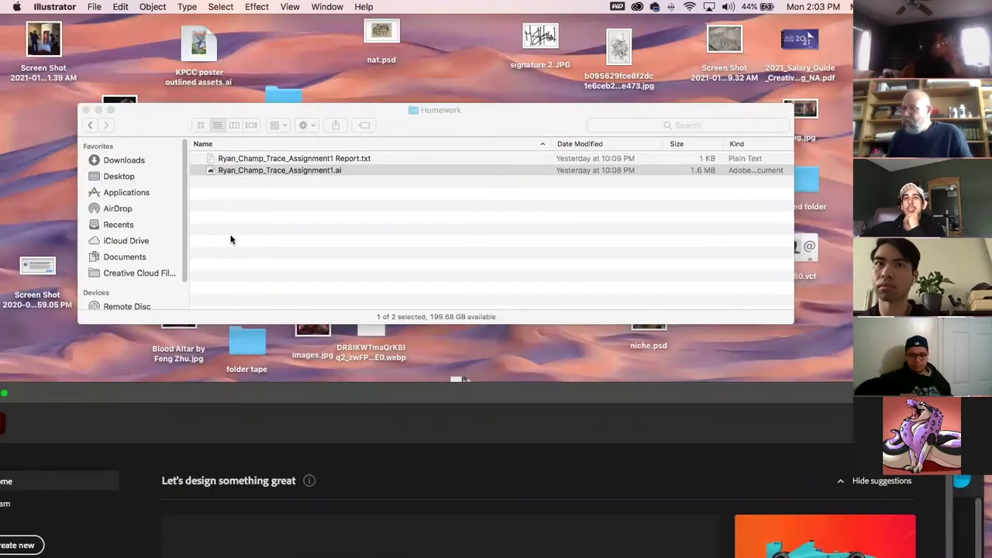
# Return to the work folder and open the Dart112F_Pen_Excercise .ai file from the next student's folder
pyautogui.click(90, 127)
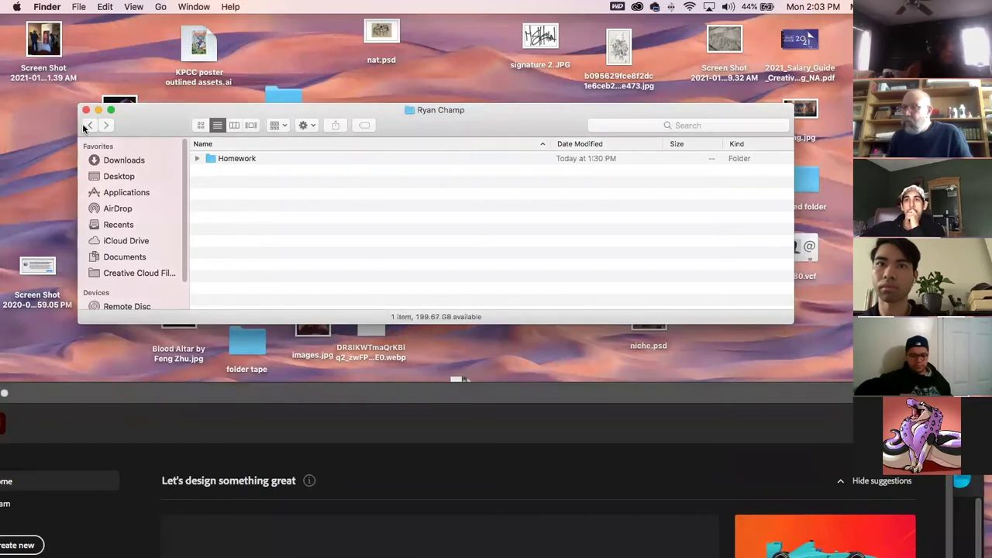
pyautogui.click(90, 127)
pyautogui.doubleClick(222, 254)
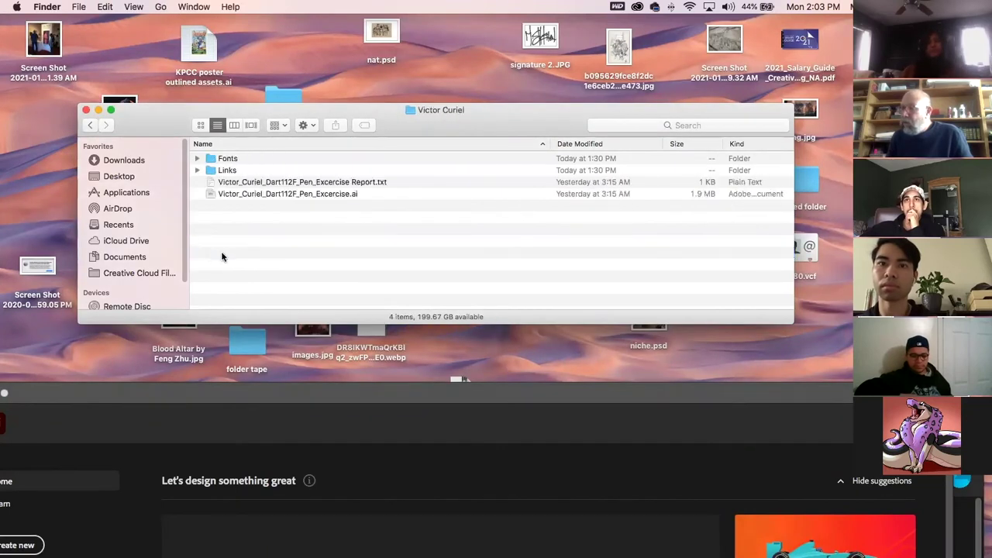
pyautogui.click(212, 194)
pyautogui.doubleClick(211, 194)
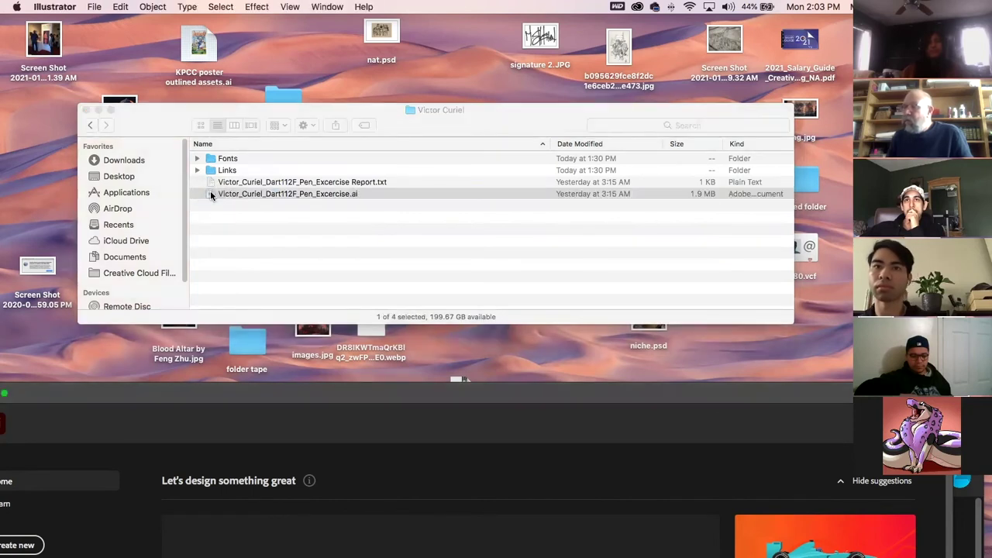
# Reposition the Illustrator window and examine the blue creature line art across the whole artboard
pyautogui.moveTo(351, 394); pyautogui.dragTo(396, 37)
pyautogui.moveTo(449, 331); pyautogui.dragTo(533, 319)
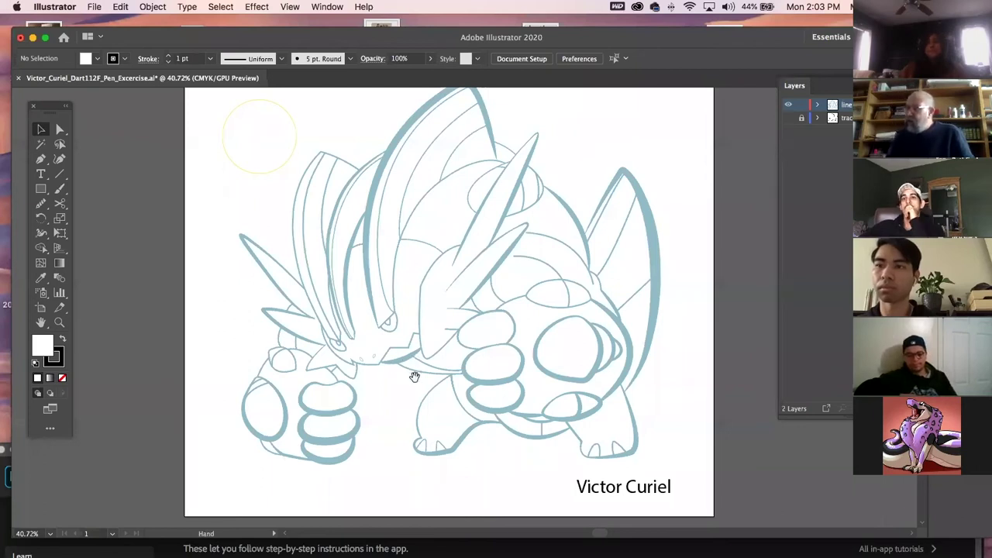
pyautogui.moveTo(449, 335); pyautogui.dragTo(437, 347)
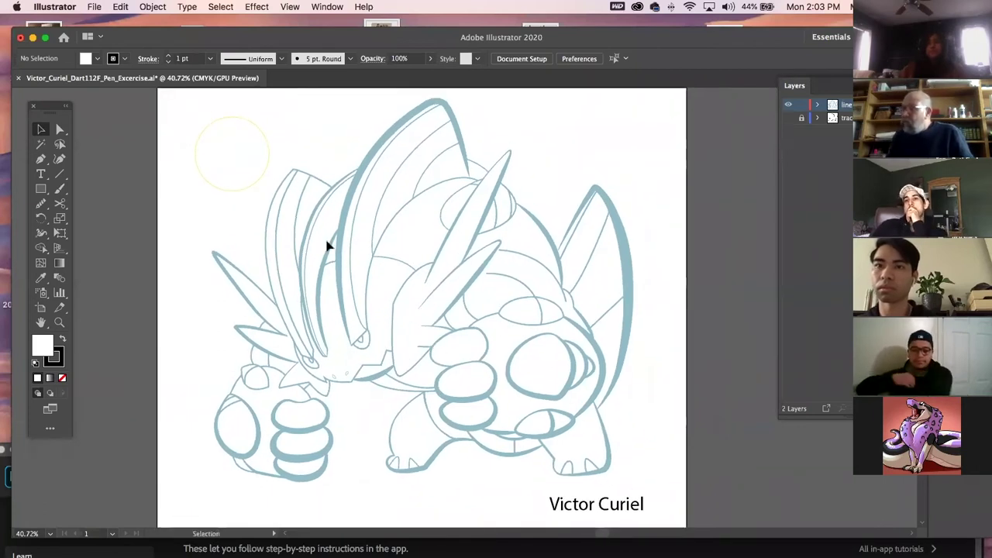
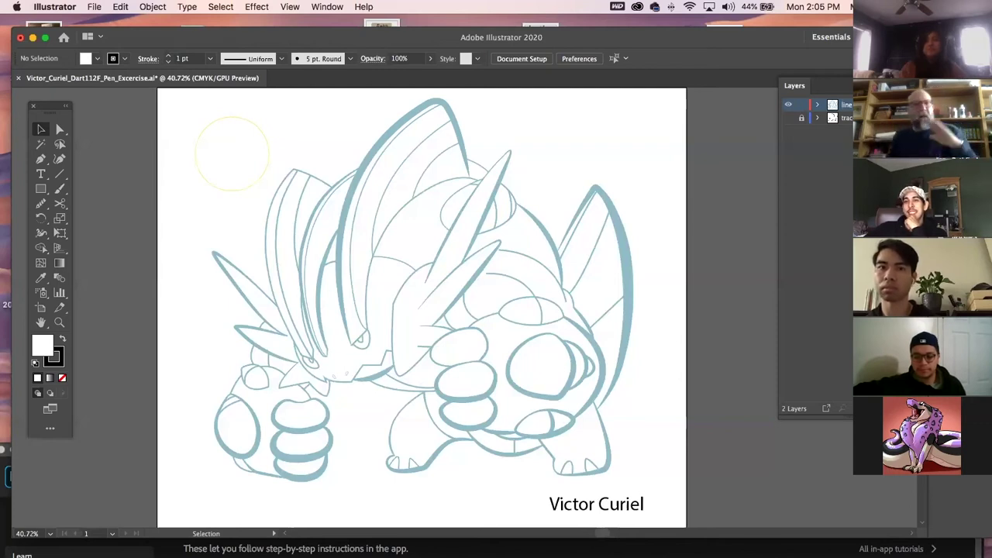
# Close the Dart112F_Pen_Excercise document and hide Illustrator to expose the Finder window
pyautogui.click(20, 78)
pyautogui.click(507, 312)
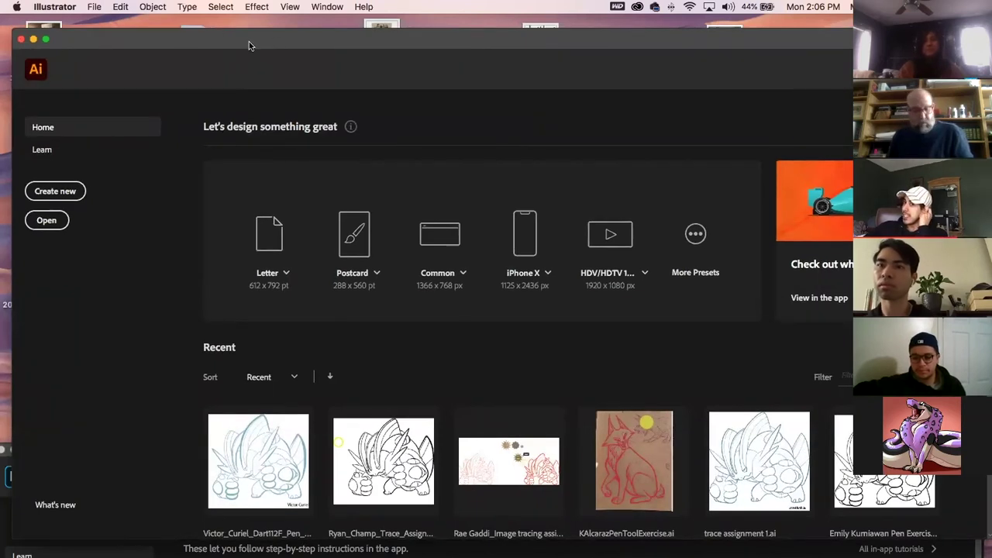
pyautogui.click(39, 6)
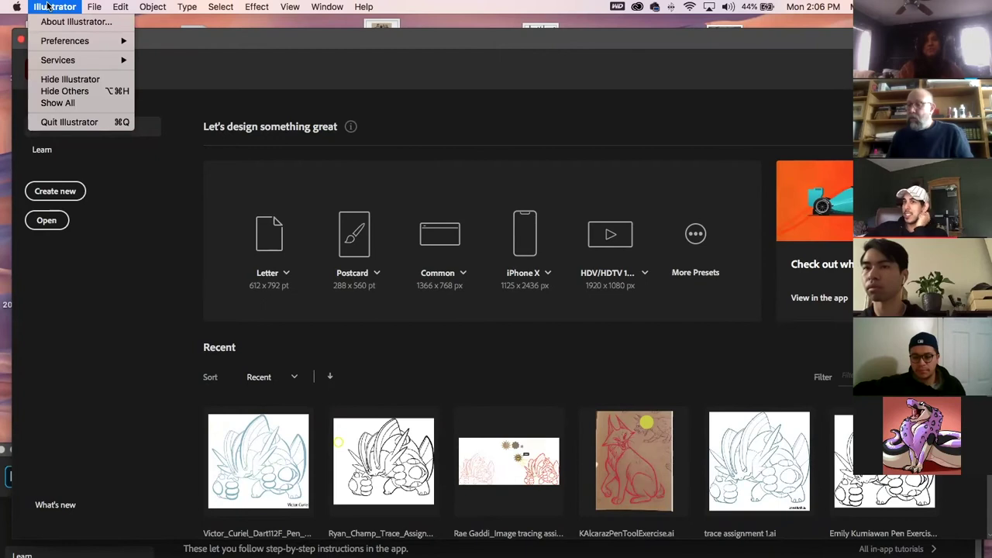
pyautogui.click(62, 80)
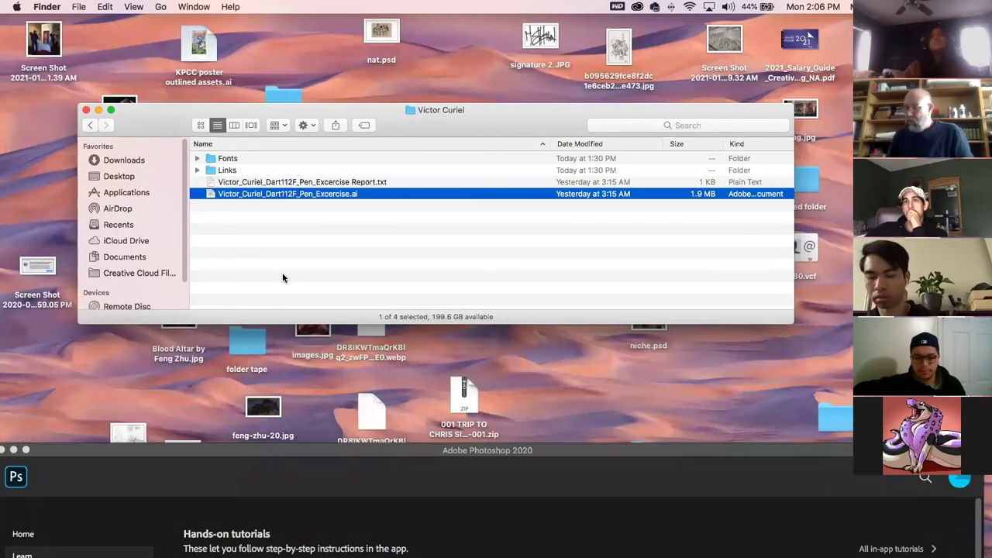
# Switch to Photoshop and hide its window to clear the desktop
pyautogui.click(266, 455)
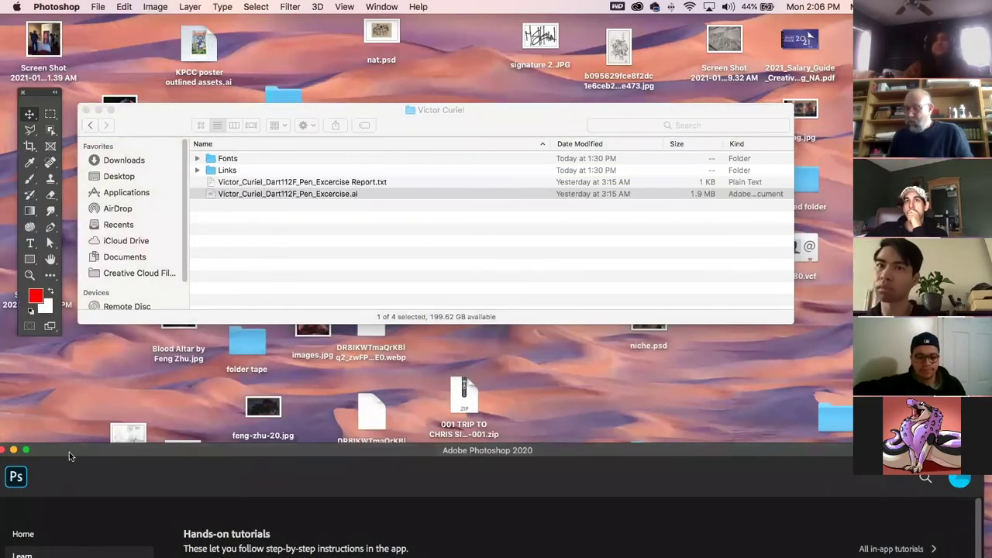
pyautogui.moveTo(68, 452); pyautogui.dragTo(142, 285)
pyautogui.press('super+h')
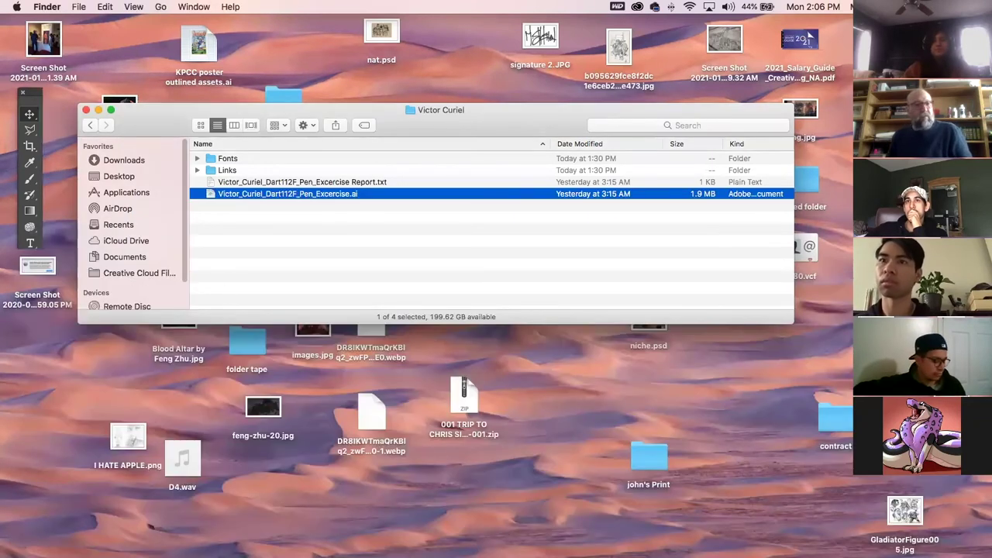
pyautogui.press('super+Tab')
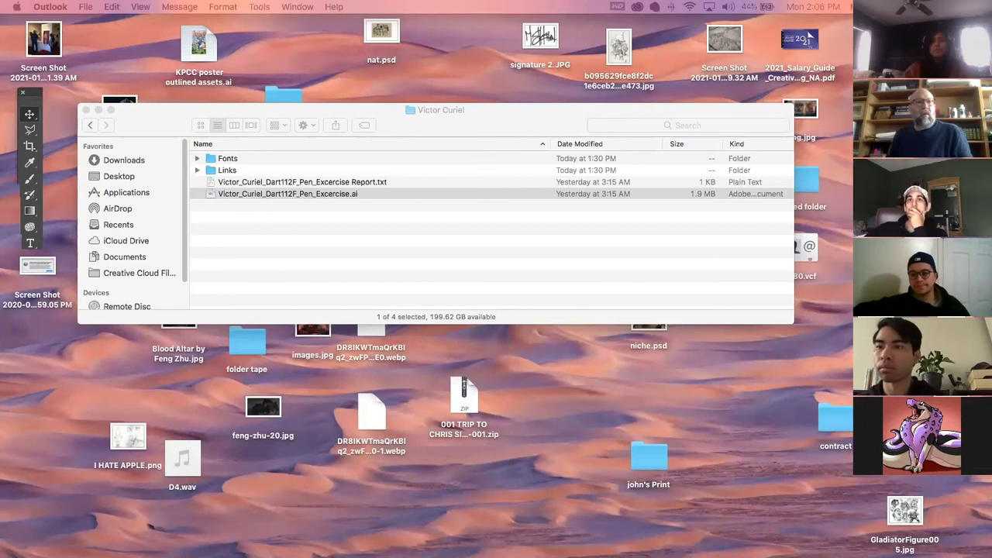
pyautogui.press('super+Tab')
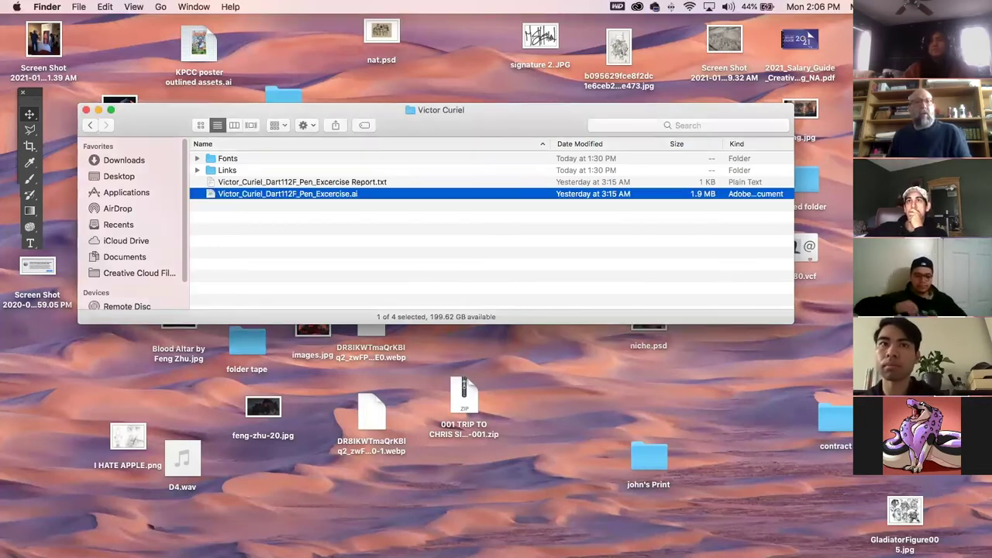
pyautogui.press('super+Tab')
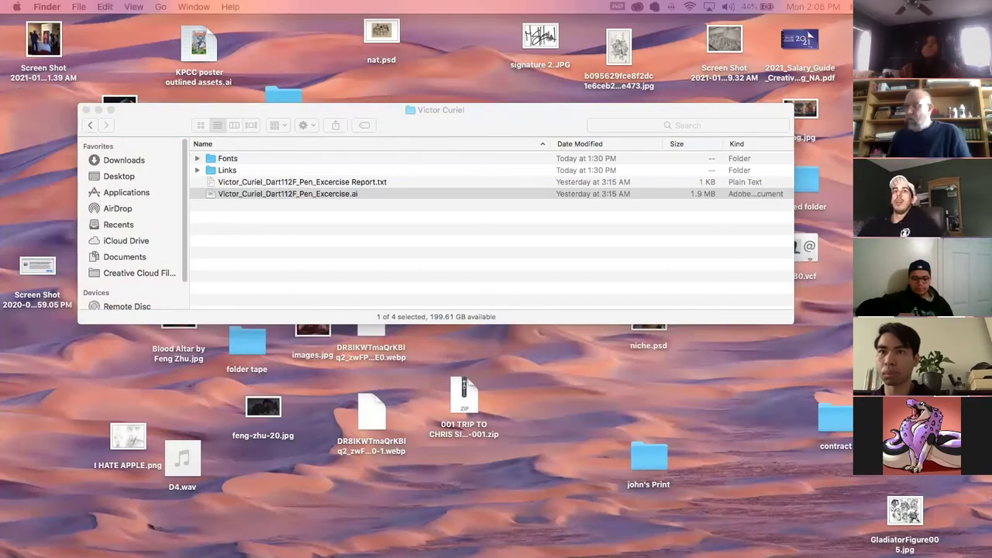
# Move the Spring 2021 Finder window down and open the work folder inside 112F-Vector Graphics-Febuary 1 2021
pyautogui.moveTo(165, 144); pyautogui.dragTo(182, 339)
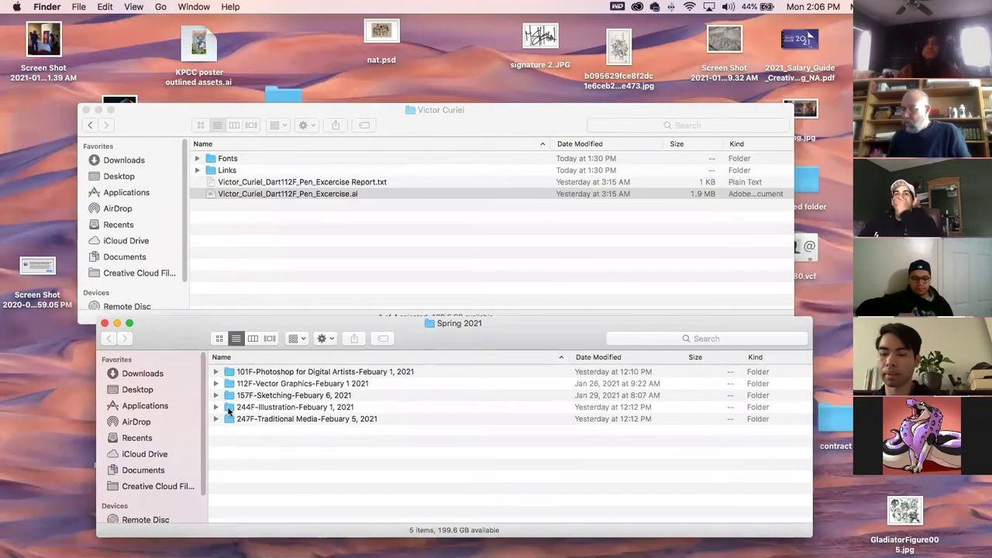
pyautogui.doubleClick(229, 386)
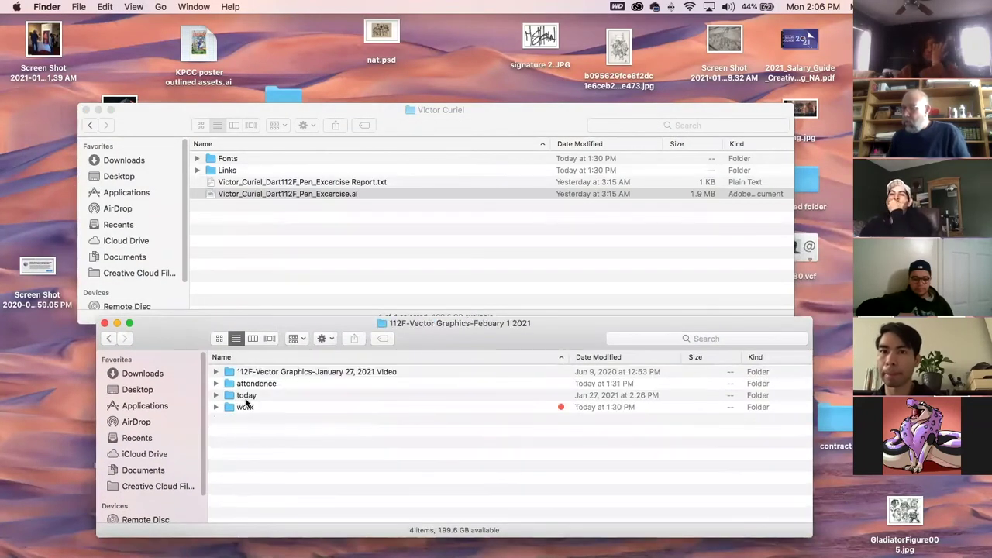
pyautogui.click(232, 407)
pyautogui.doubleClick(233, 407)
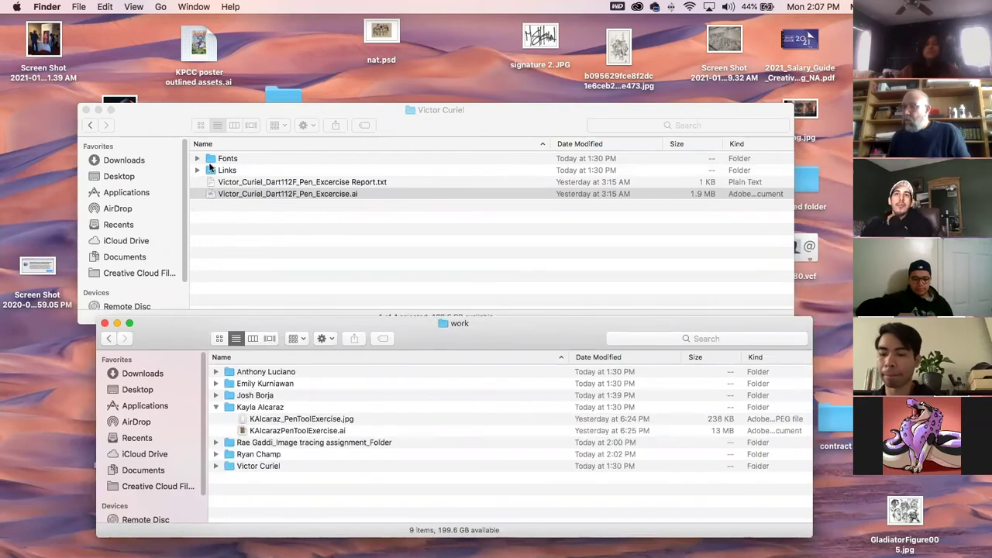
# In the other Finder window, go to Downloads and extract the newly downloaded Pen Ex zip archive
pyautogui.click(178, 122)
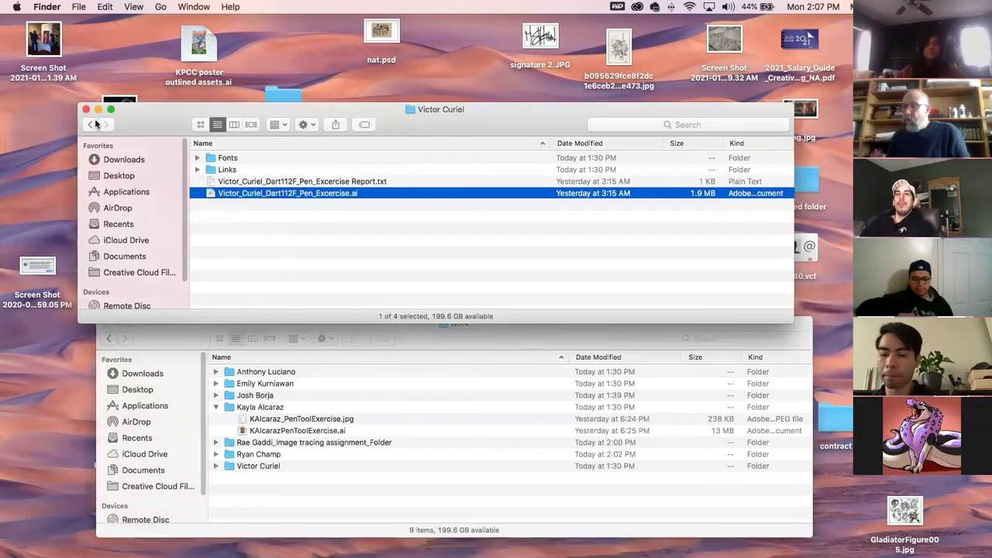
pyautogui.click(94, 125)
pyautogui.click(106, 160)
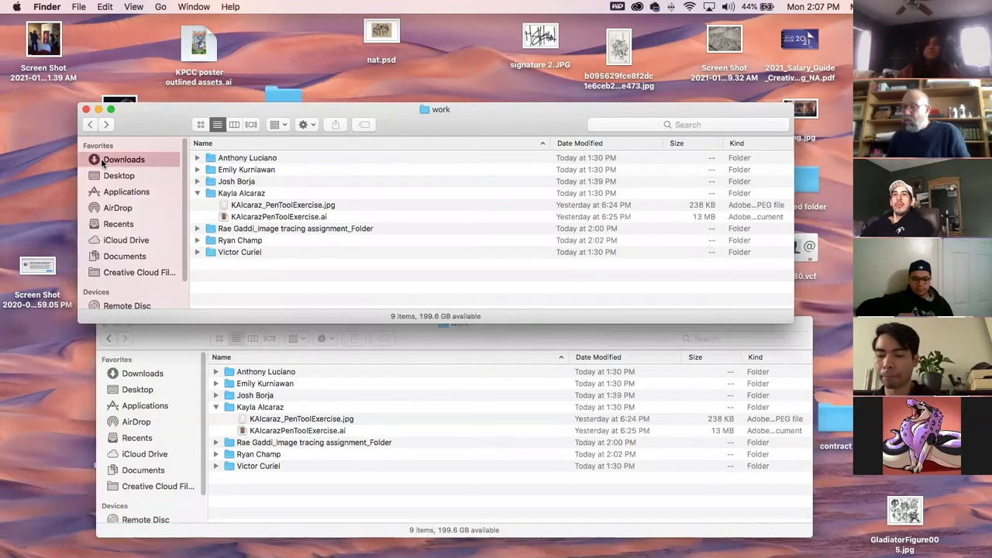
pyautogui.click(212, 158)
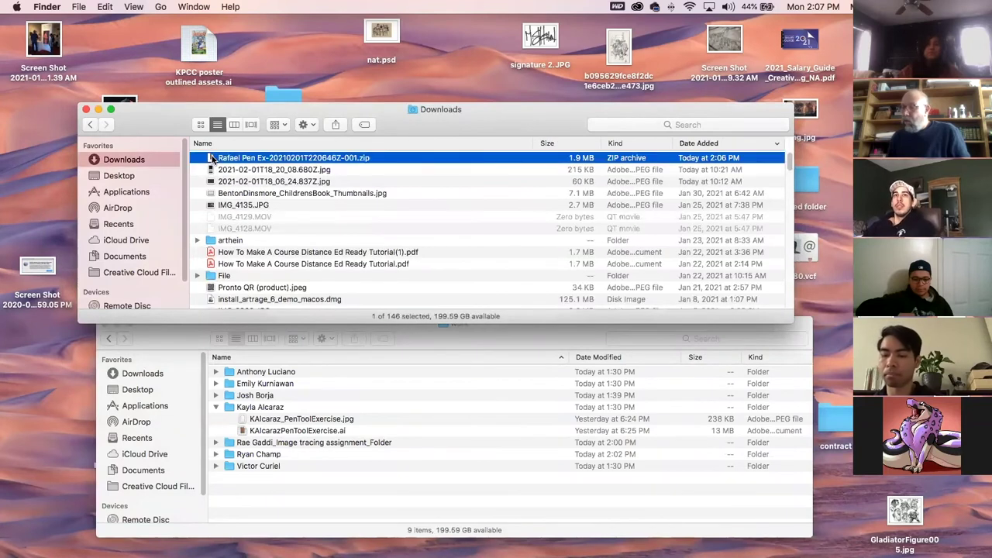
pyautogui.doubleClick(212, 158)
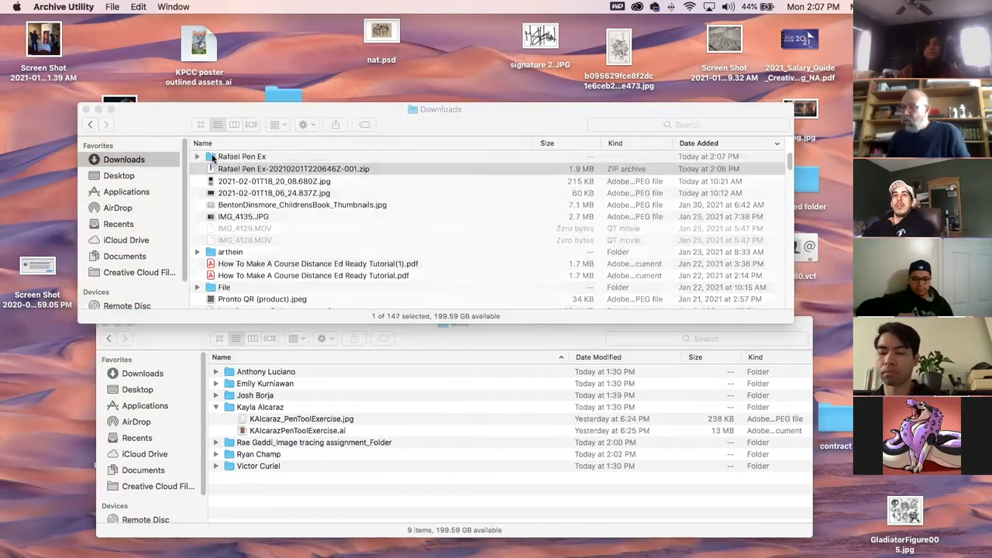
# Move the extracted Pen Ex folder from Downloads into the work folder and close the Downloads window
pyautogui.moveTo(220, 162); pyautogui.dragTo(287, 496)
pyautogui.click(253, 456)
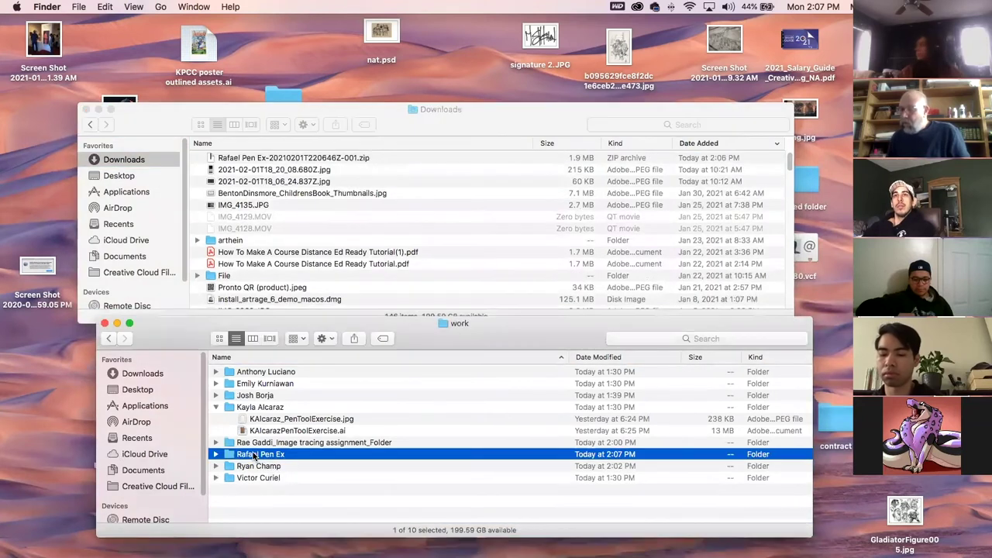
pyautogui.click(84, 110)
pyautogui.click(85, 110)
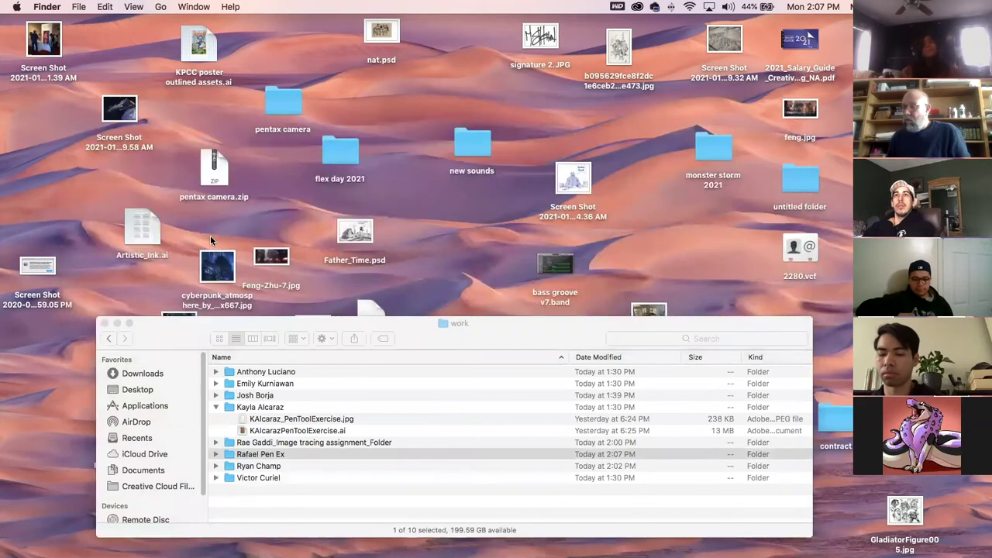
# Reposition the work folder window and open Pen Exc Due 2-1.ai from the newly added Pen Ex folder
pyautogui.moveTo(187, 317); pyautogui.dragTo(175, 128)
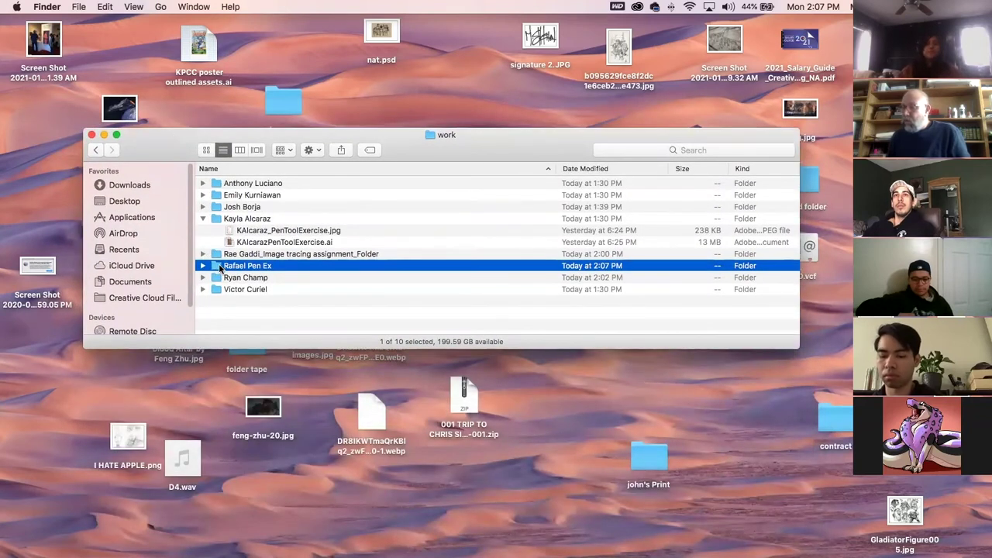
pyautogui.doubleClick(220, 267)
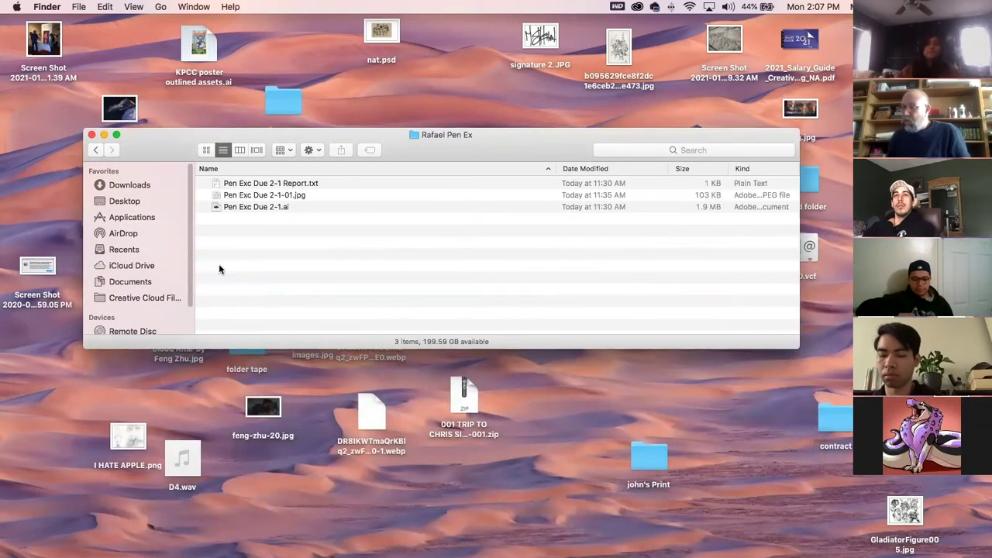
pyautogui.doubleClick(216, 207)
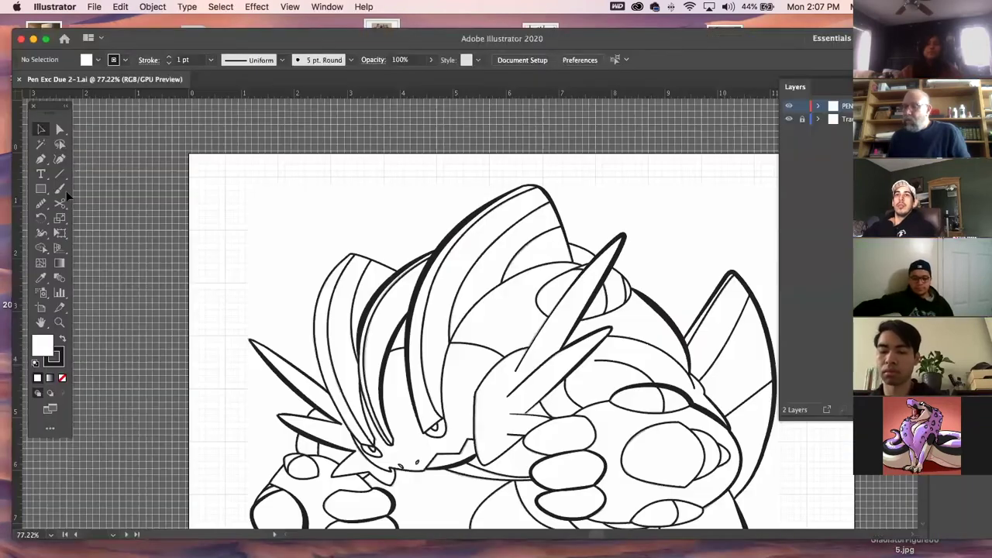
# Examine the black creature line art across the whole artboard and reposition the Illustrator window to expose the layer names
pyautogui.press('space')
pyautogui.moveTo(499, 342)
pyautogui.mouseDown()
pyautogui.moveTo(403, 175)
pyautogui.moveTo(427, 260)
pyautogui.mouseUp()
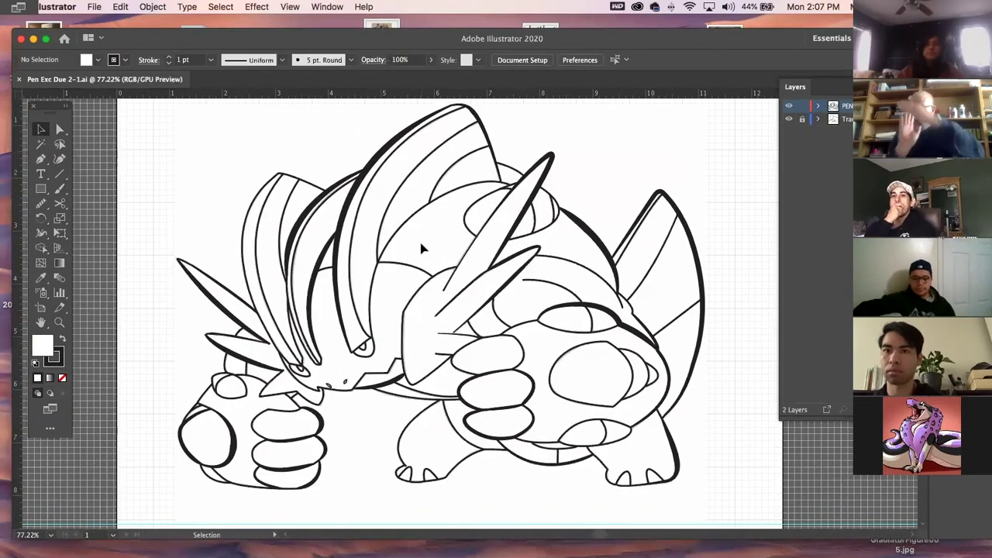
pyautogui.press('super+minus')
pyautogui.press('super+minus')
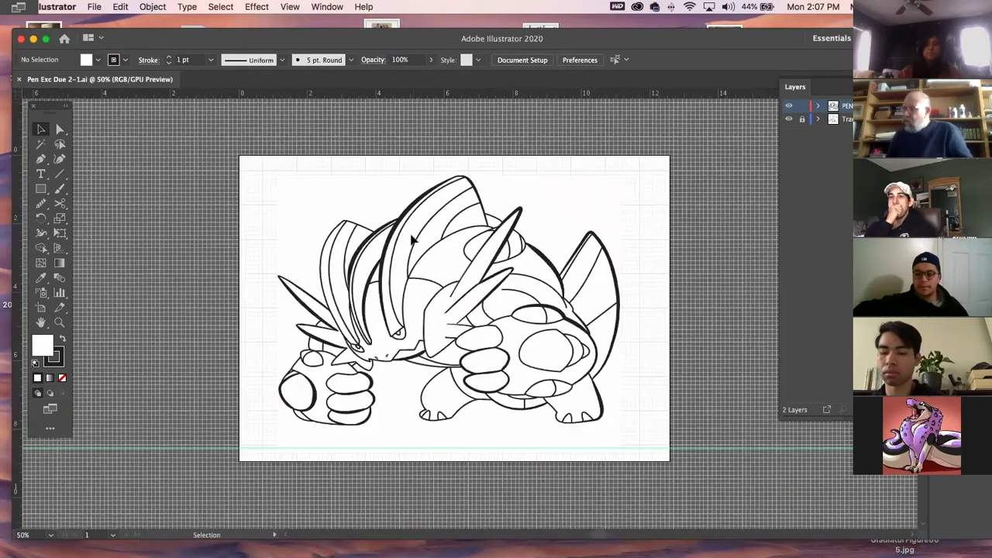
pyautogui.click(458, 313)
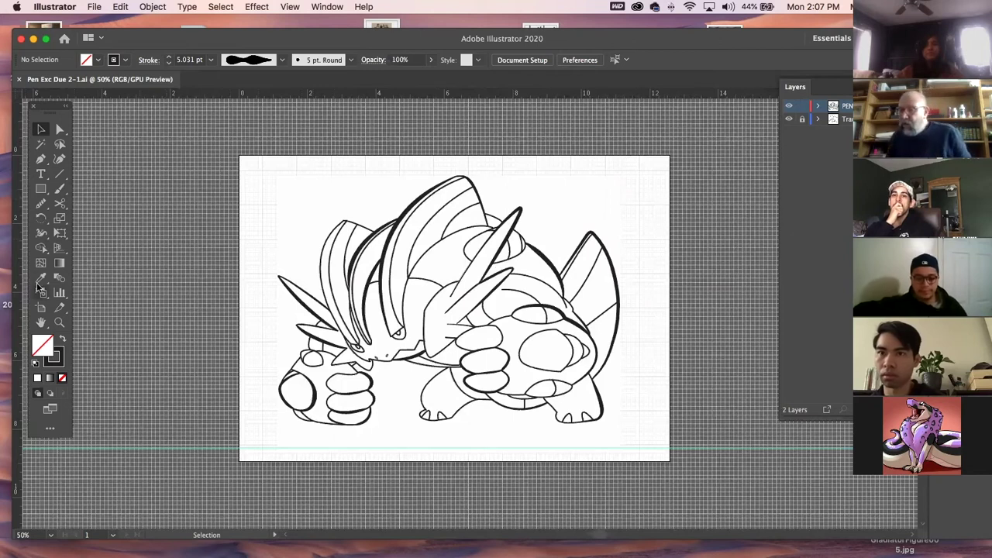
pyautogui.click(59, 323)
pyautogui.moveTo(460, 246)
pyautogui.mouseDown()
pyautogui.moveTo(488, 246)
pyautogui.moveTo(479, 246)
pyautogui.mouseUp()
pyautogui.moveTo(189, 43); pyautogui.dragTo(172, 39)
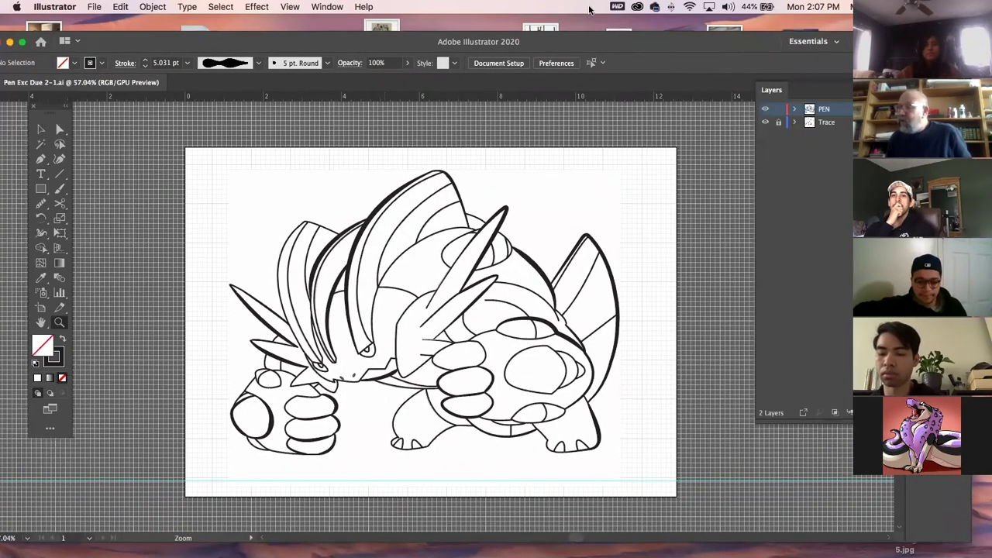
# Turn off Snap to Grid for the perspective grid and check the remaining guide and grid view options
pyautogui.press('v')
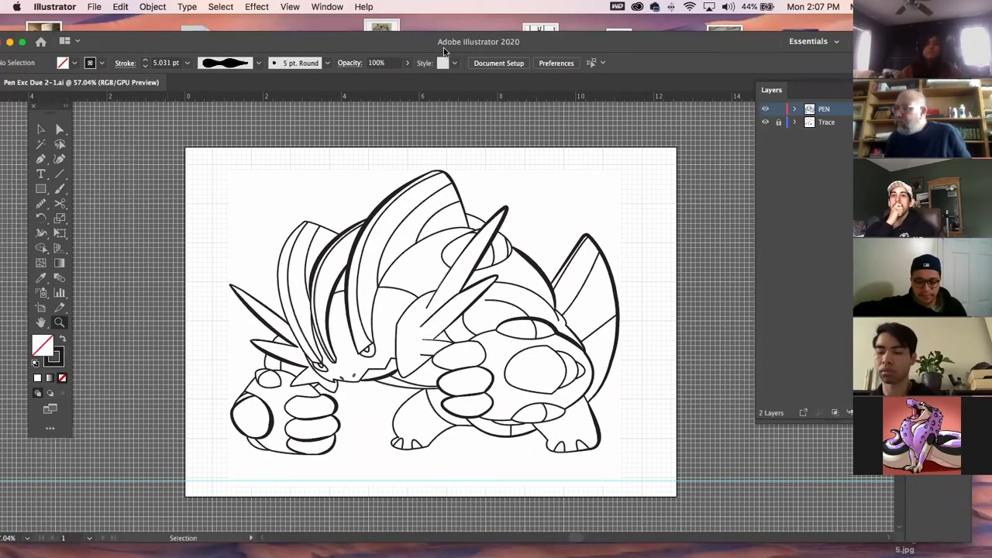
pyautogui.click(291, 7)
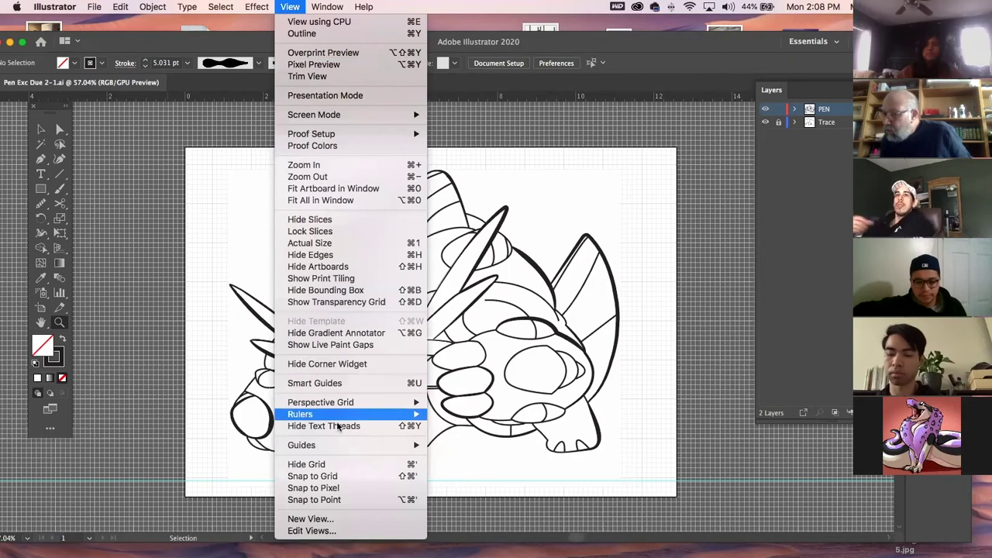
pyautogui.moveTo(341, 403)
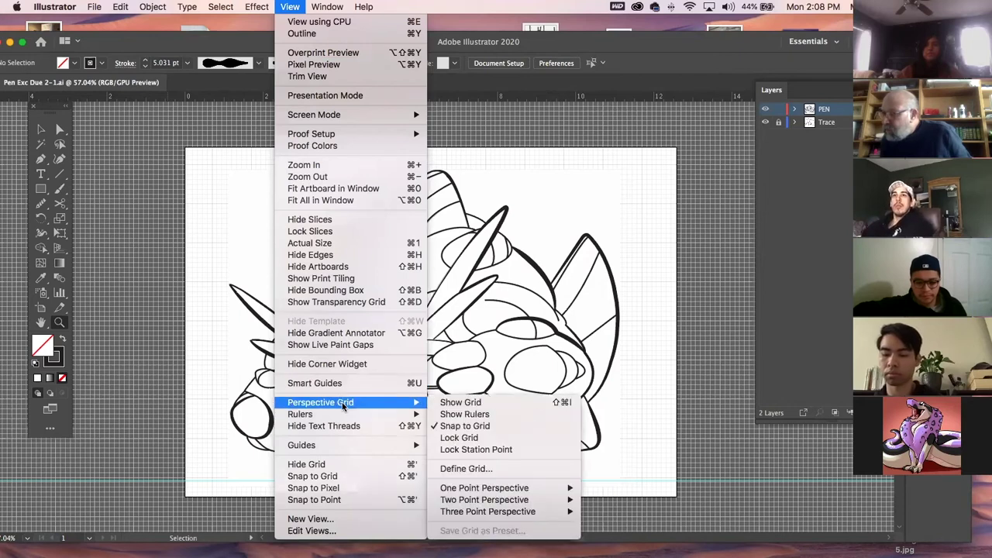
pyautogui.click(465, 425)
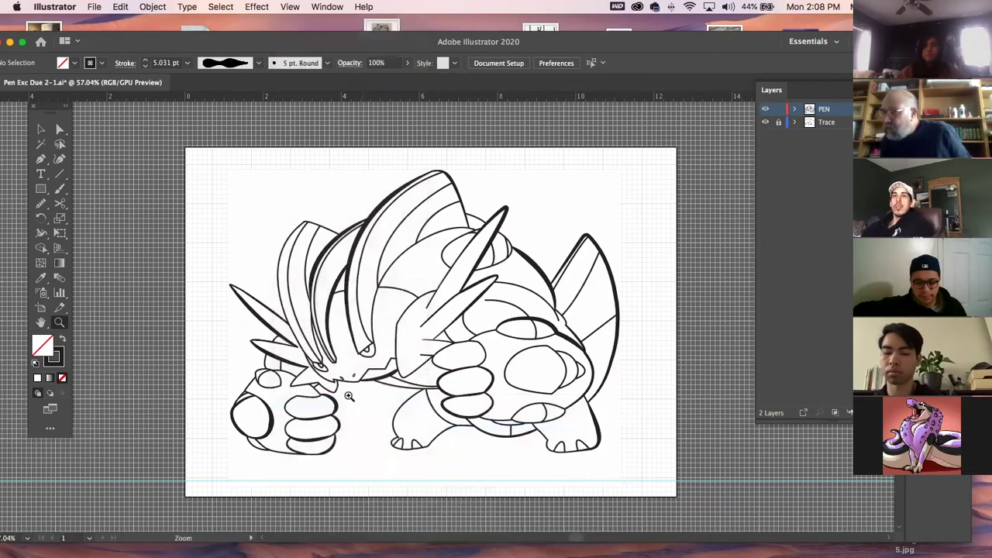
pyautogui.click(290, 6)
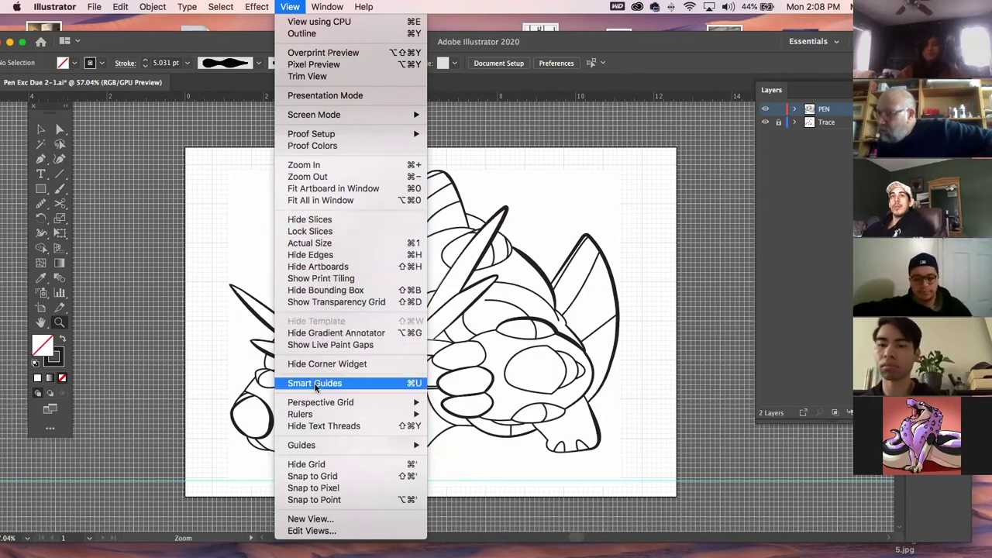
pyautogui.moveTo(316, 401)
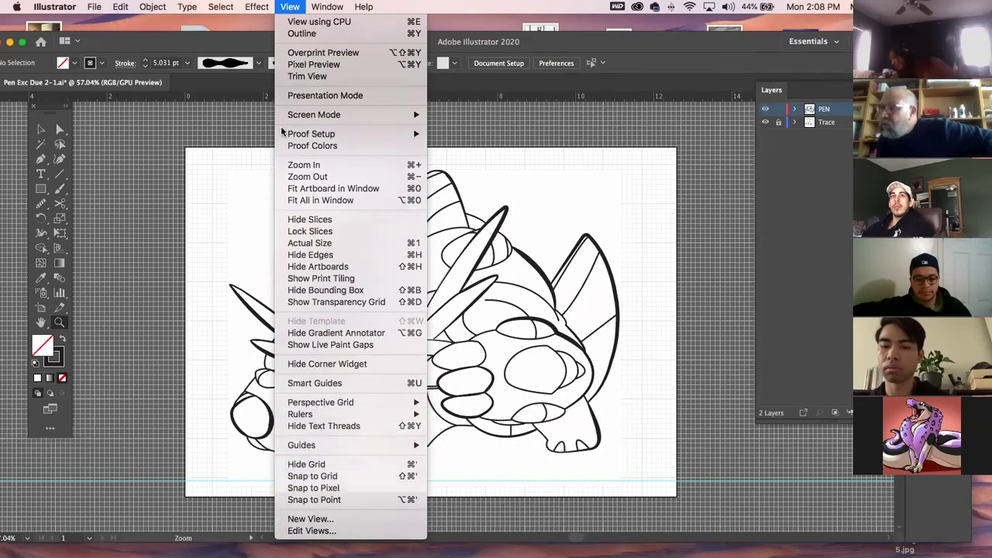
pyautogui.click(283, 7)
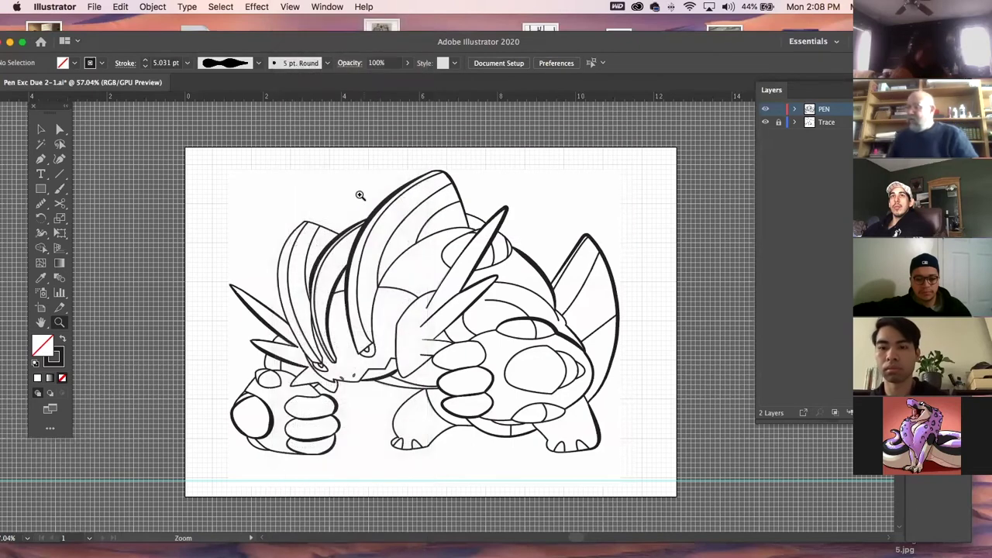
# Use the Width tool to thicken the middle of the outer outline on the creature's rear head crest
pyautogui.click(308, 153)
pyautogui.press('space')
pyautogui.moveTo(353, 133); pyautogui.dragTo(366, 225)
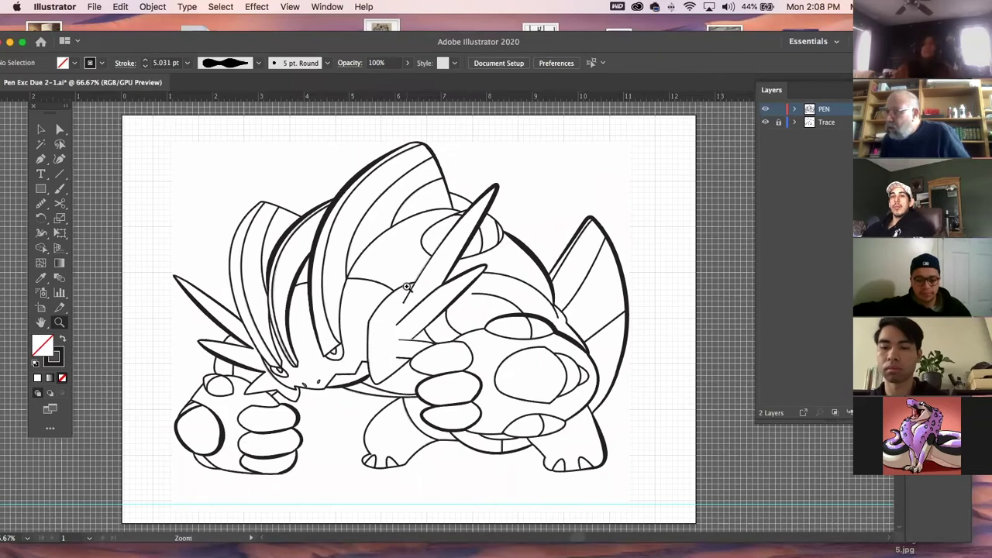
pyautogui.moveTo(326, 188); pyautogui.dragTo(496, 294)
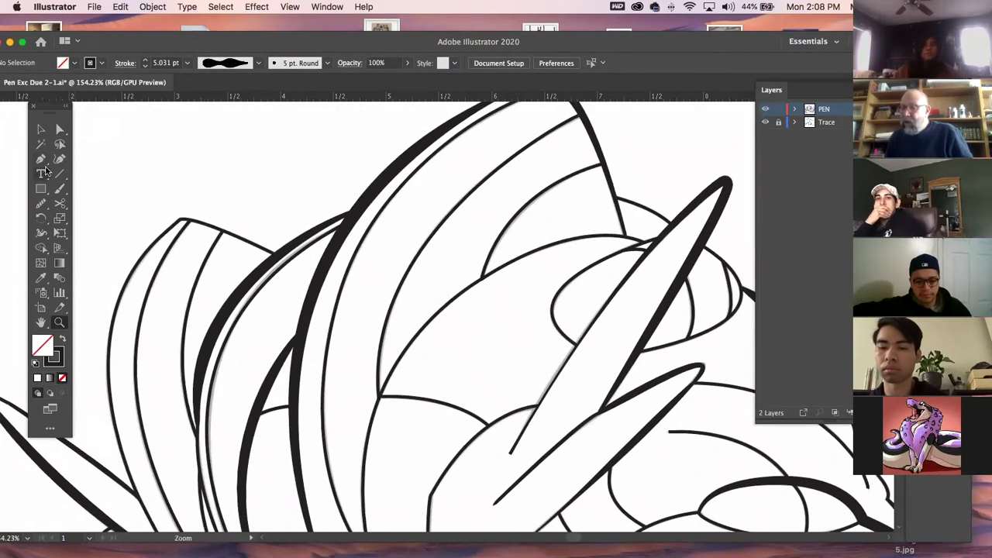
pyautogui.moveTo(197, 317); pyautogui.dragTo(352, 233)
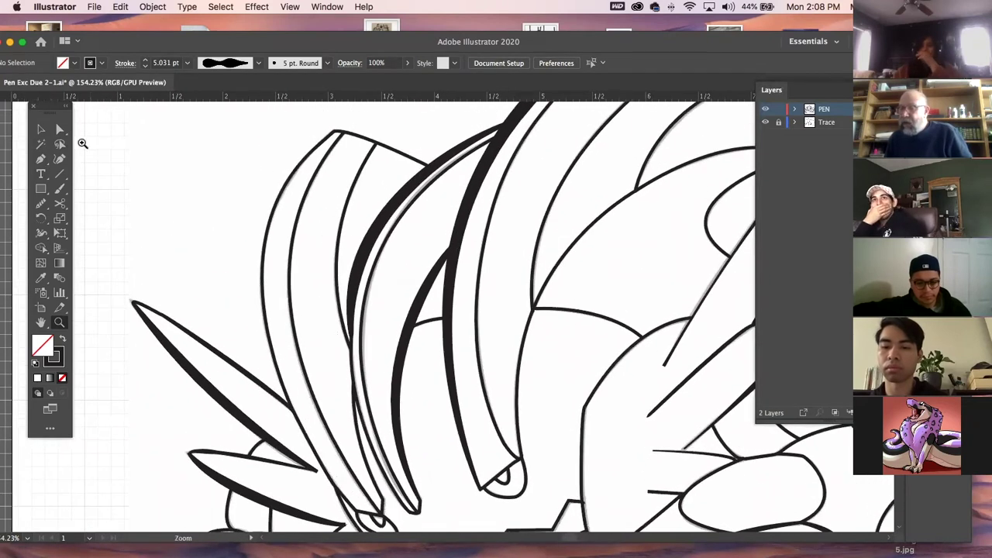
pyautogui.click(42, 130)
pyautogui.click(43, 232)
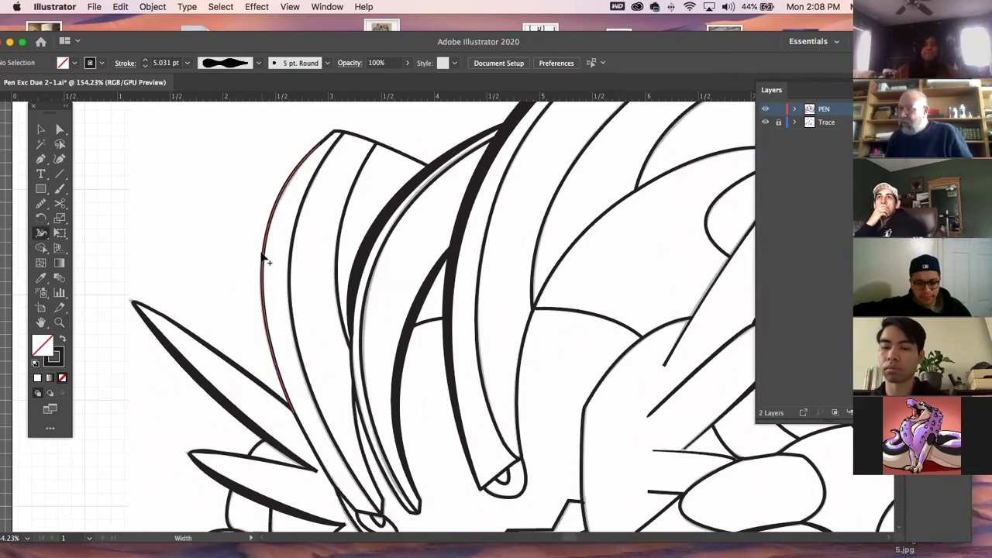
pyautogui.moveTo(259, 267); pyautogui.dragTo(262, 268)
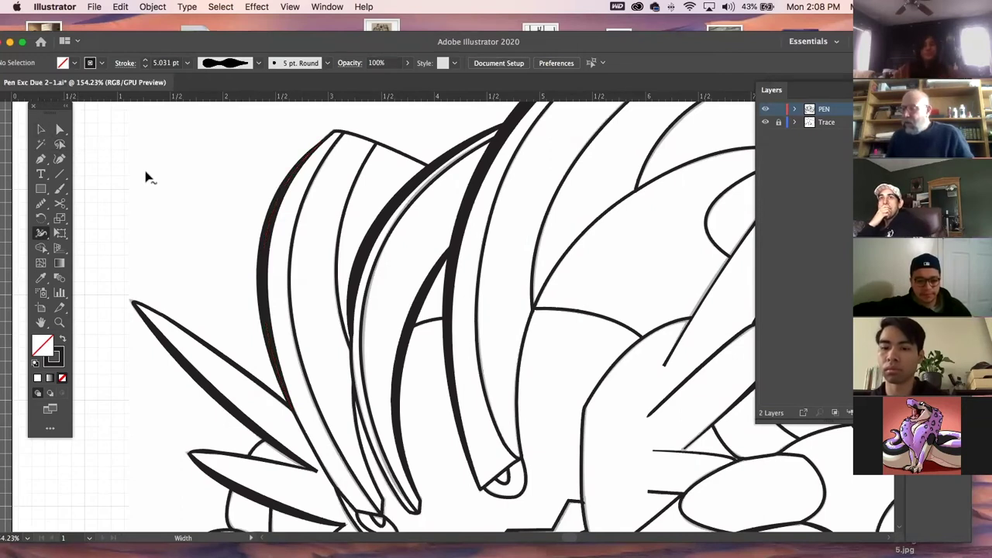
# Pinch the upper part of the thickened crest outline with the Width tool, and undo the width changes
pyautogui.click(41, 161)
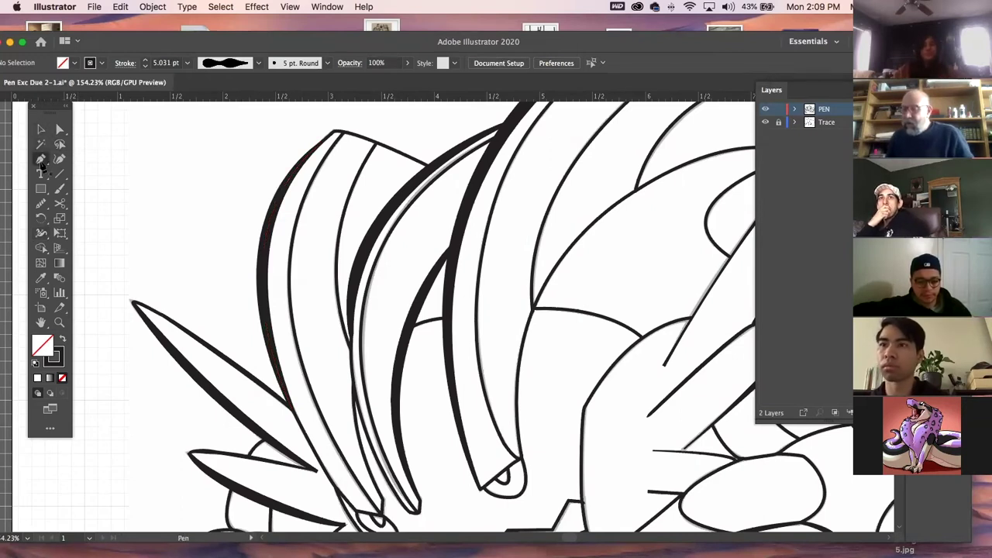
pyautogui.click(41, 233)
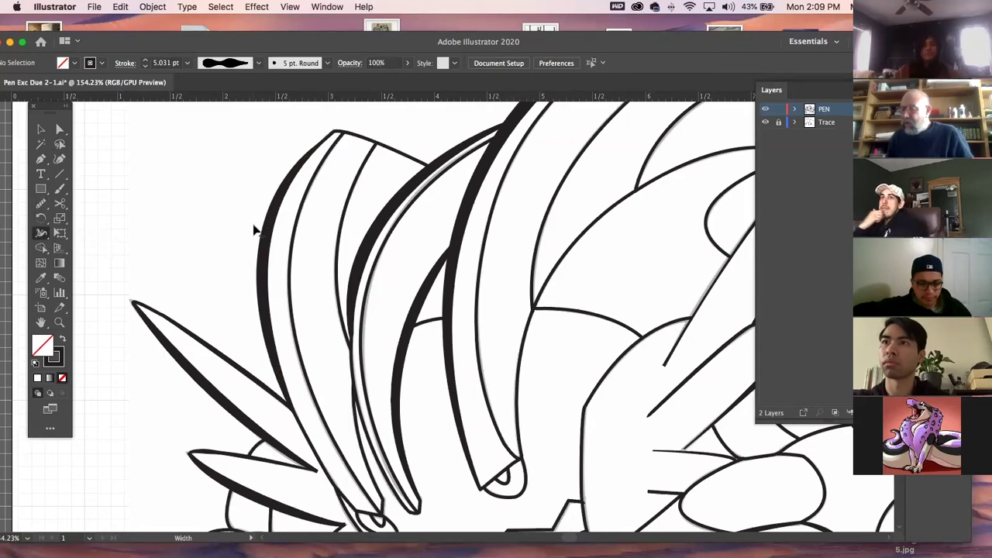
pyautogui.moveTo(266, 219); pyautogui.dragTo(271, 220)
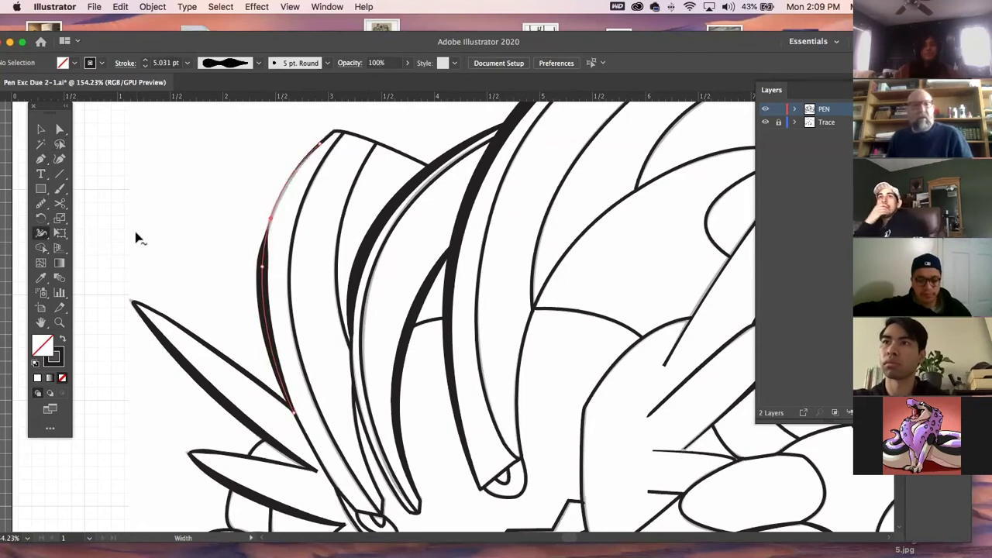
pyautogui.keyDown('super'); pyautogui.click(136, 238); pyautogui.keyUp('super')
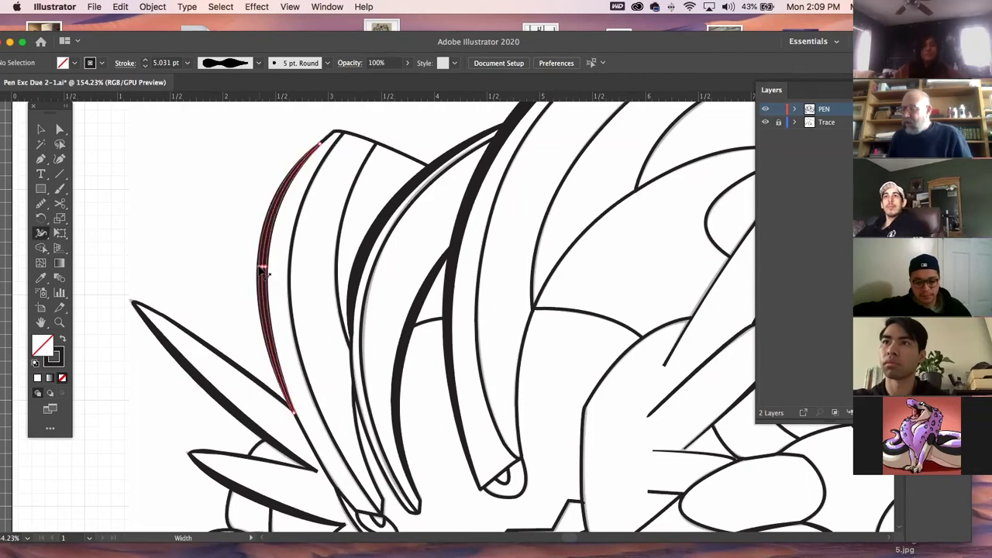
pyautogui.click(42, 129)
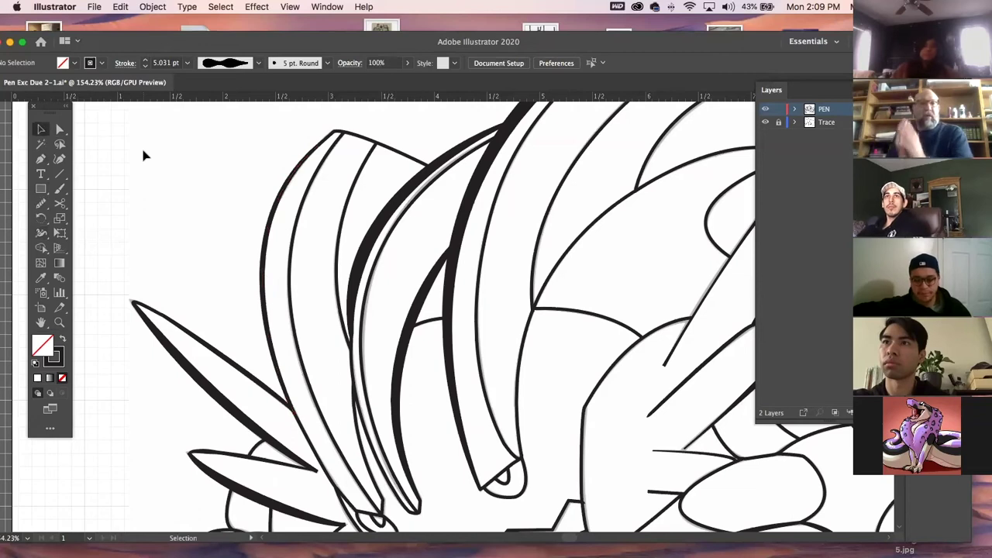
# Show the whole artboard again and close Pen Exc Due 2-1.ai without saving the changes
pyautogui.press('super+minus')
pyautogui.press('super+minus')
pyautogui.press('super+minus')
pyautogui.press('super+minus')
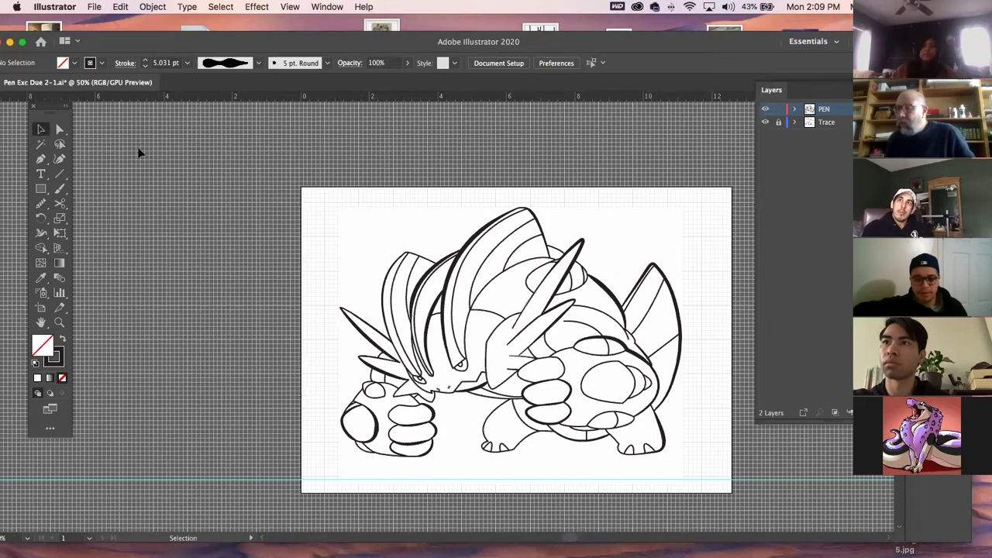
pyautogui.doubleClick(104, 44)
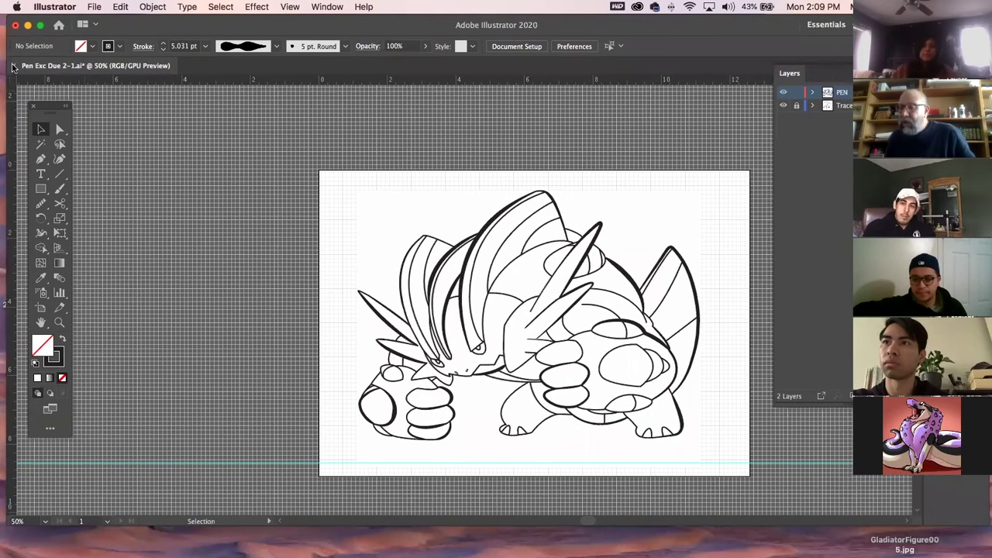
pyautogui.click(12, 66)
pyautogui.click(508, 300)
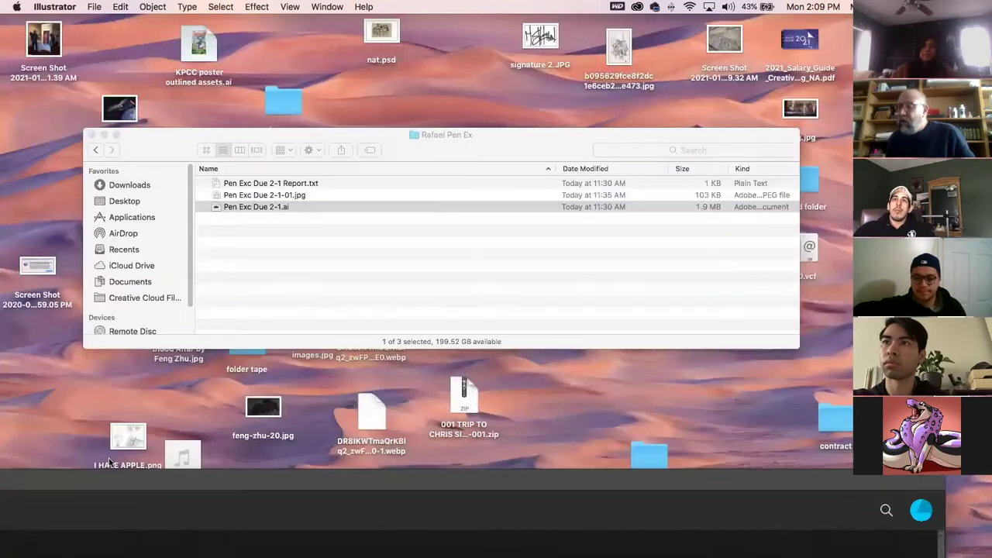
# Switch to Finder, return to the work folder, open another student's folder and select trace assignment 1.ai
pyautogui.doubleClick(109, 477)
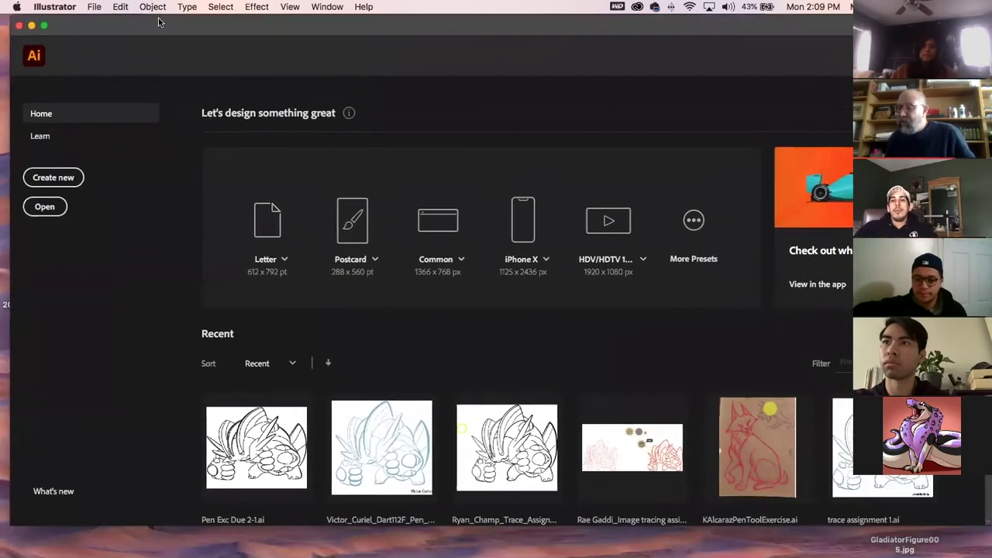
pyautogui.moveTo(116, 30); pyautogui.dragTo(115, 396)
pyautogui.click(480, 264)
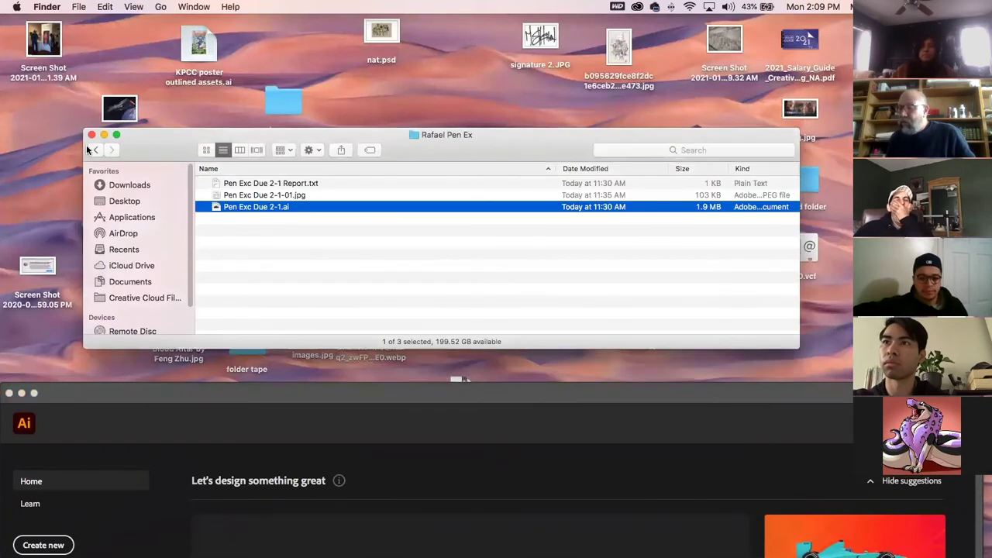
pyautogui.click(96, 150)
pyautogui.doubleClick(218, 206)
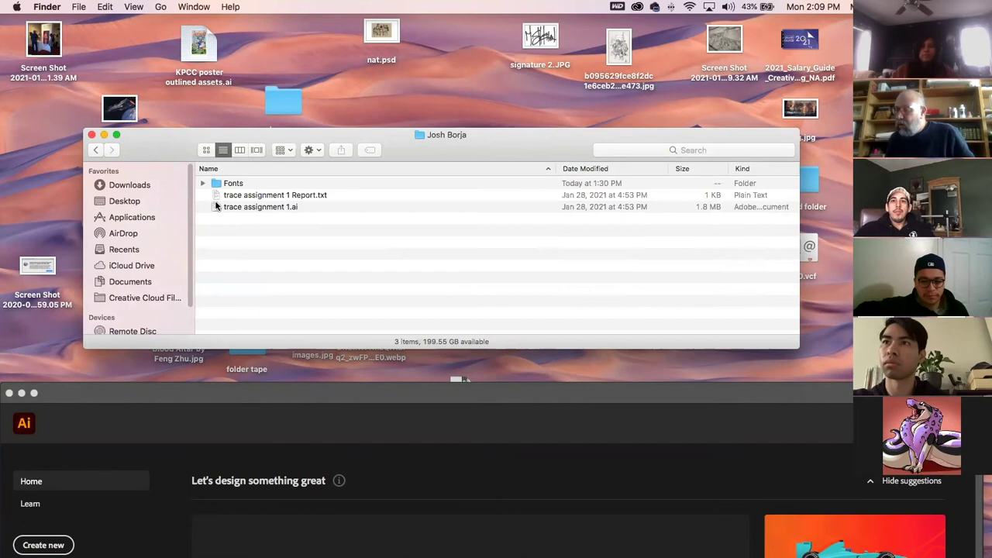
pyautogui.click(218, 206)
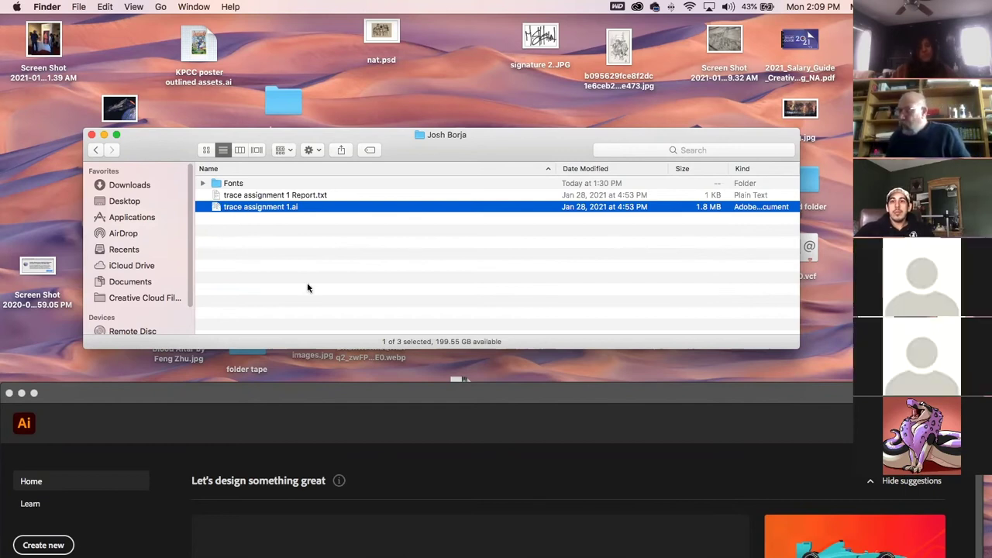
# Return to Illustrator and create a new landscape Tabloid document, 17 x 11 in, with one artboard
pyautogui.click(425, 402)
pyautogui.moveTo(452, 400); pyautogui.dragTo(488, 45)
pyautogui.click(95, 7)
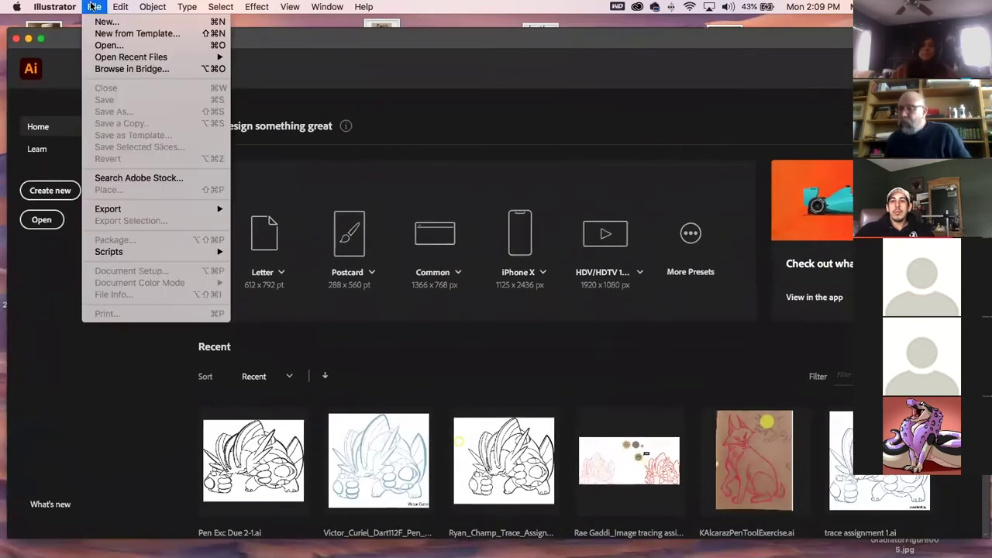
pyautogui.click(96, 23)
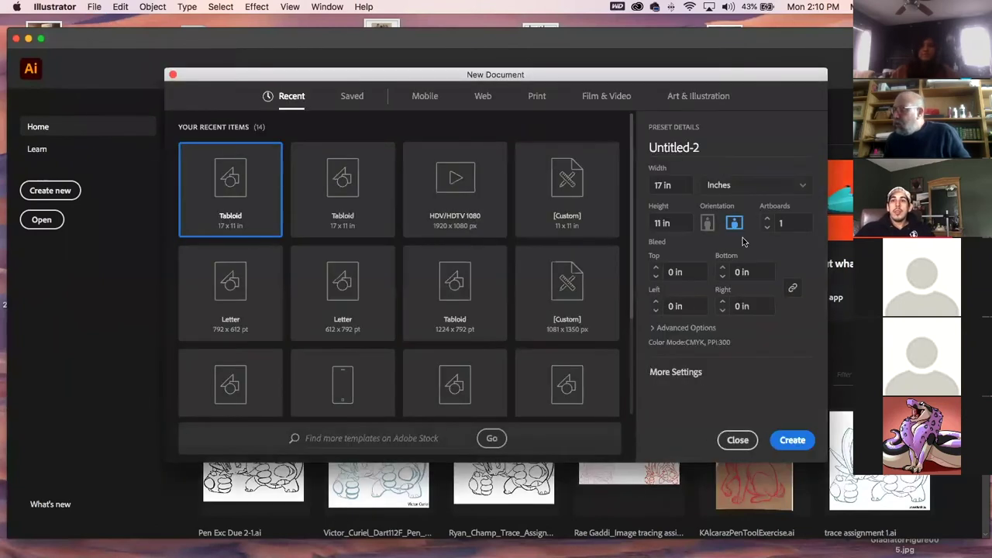
pyautogui.click(803, 443)
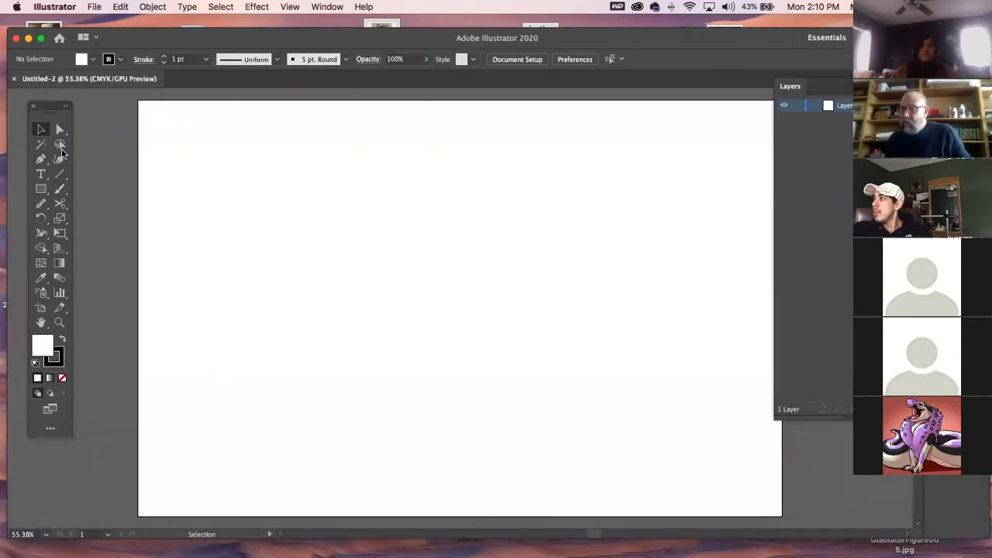
# Draw an open wavy four-point curve across most of the artboard's width with the Pen tool
pyautogui.click(41, 159)
pyautogui.click(202, 262)
pyautogui.moveTo(284, 309); pyautogui.dragTo(363, 298)
pyautogui.moveTo(603, 239); pyautogui.dragTo(765, 304)
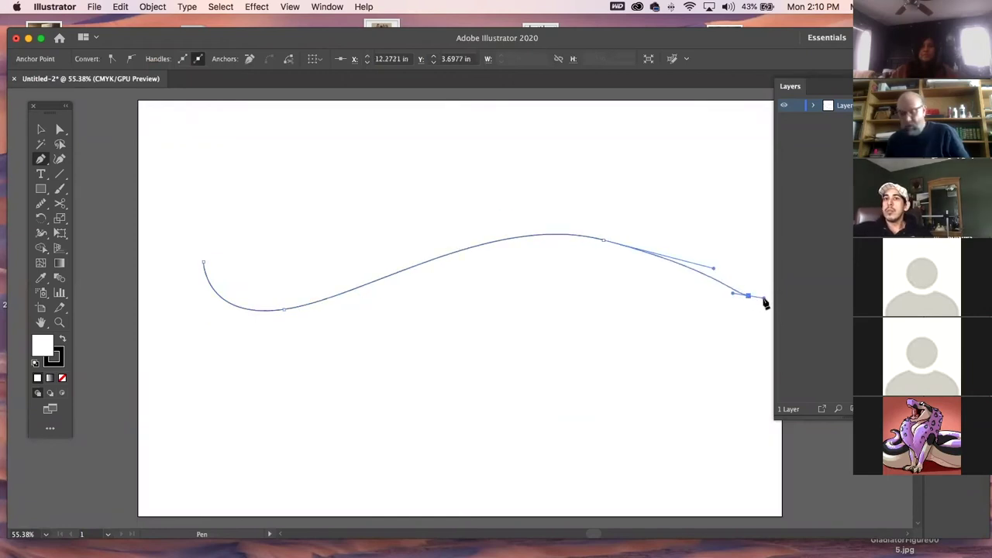
# Select the wavy path and smooth its right half with several passes of the Smooth tool
pyautogui.click(41, 128)
pyautogui.click(435, 211)
pyautogui.moveTo(435, 211); pyautogui.dragTo(565, 355)
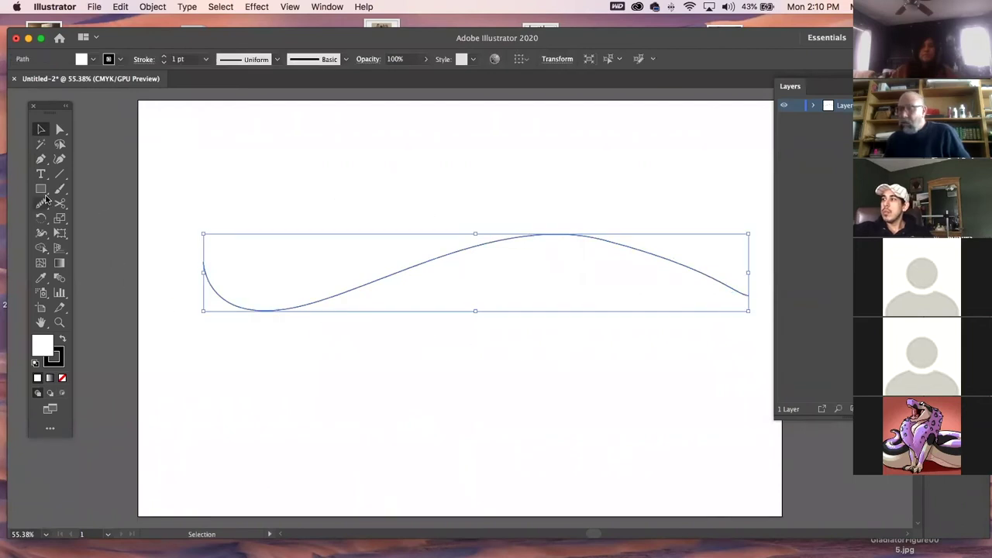
pyautogui.click(47, 207)
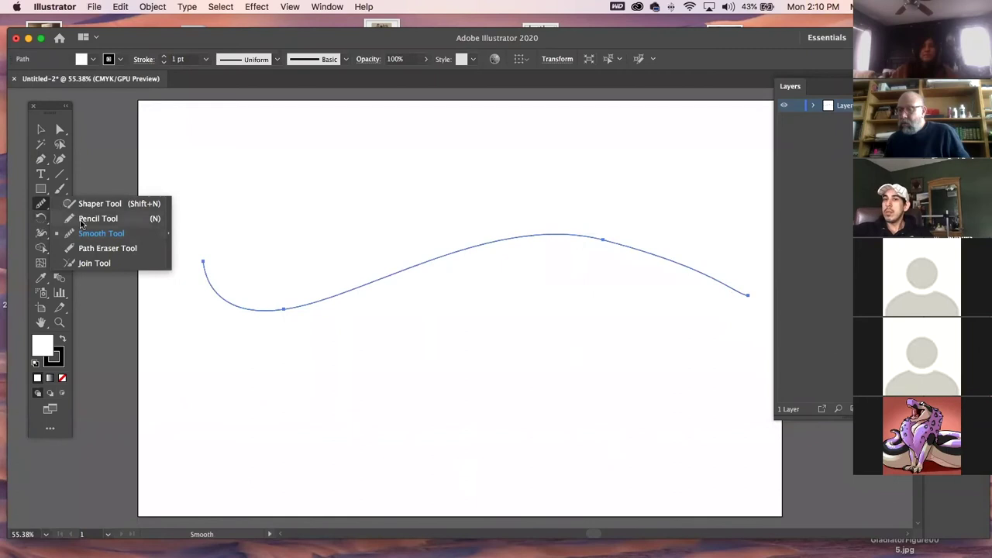
pyautogui.click(100, 233)
pyautogui.moveTo(567, 235); pyautogui.dragTo(655, 272)
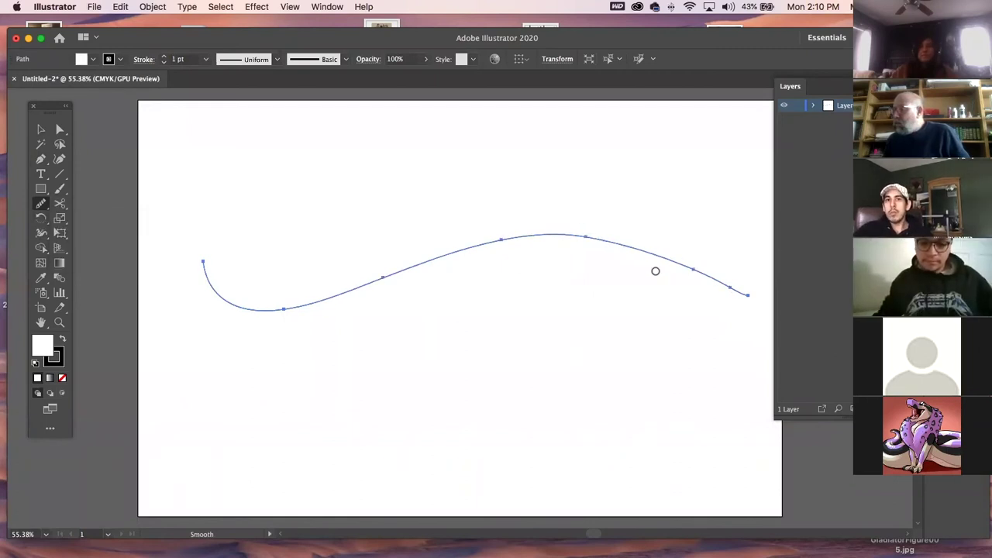
pyautogui.moveTo(493, 243); pyautogui.dragTo(779, 307)
pyautogui.moveTo(469, 246); pyautogui.dragTo(774, 282)
# Widen the middle of the curve to about 30 pt with the Width tool and deselect it
pyautogui.click(41, 129)
pyautogui.click(361, 203)
pyautogui.click(325, 298)
pyautogui.click(41, 235)
pyautogui.moveTo(475, 252); pyautogui.dragTo(476, 258)
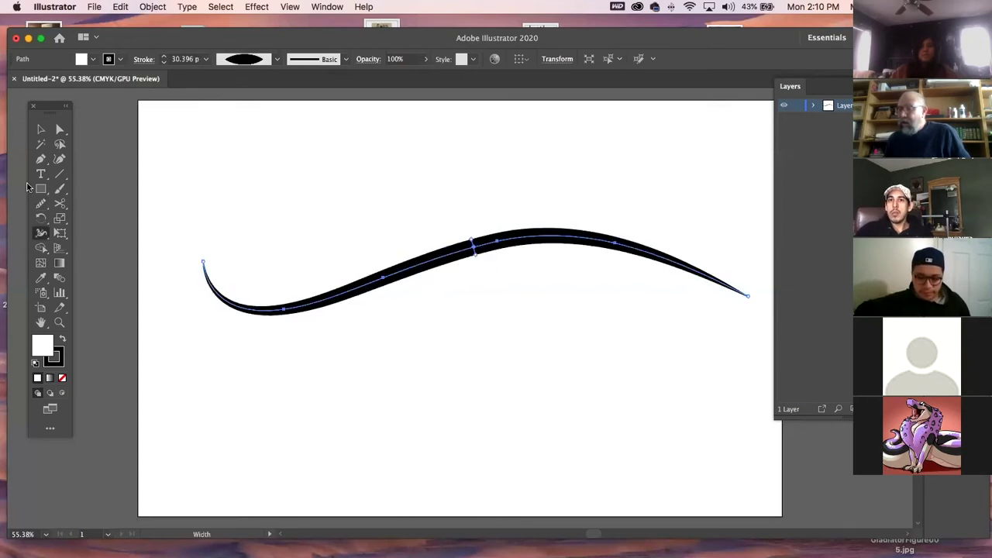
pyautogui.click(41, 129)
pyautogui.click(283, 175)
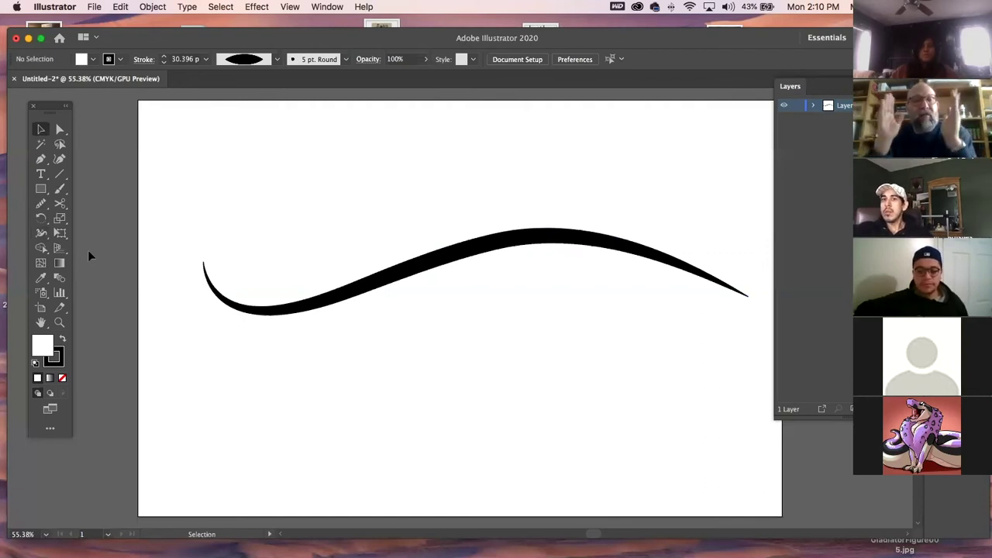
# Narrow the blunt left end of the stroke to a sharp point with the Width tool
pyautogui.click(59, 323)
pyautogui.moveTo(193, 218); pyautogui.dragTo(461, 284)
pyautogui.moveTo(272, 258); pyautogui.dragTo(437, 283)
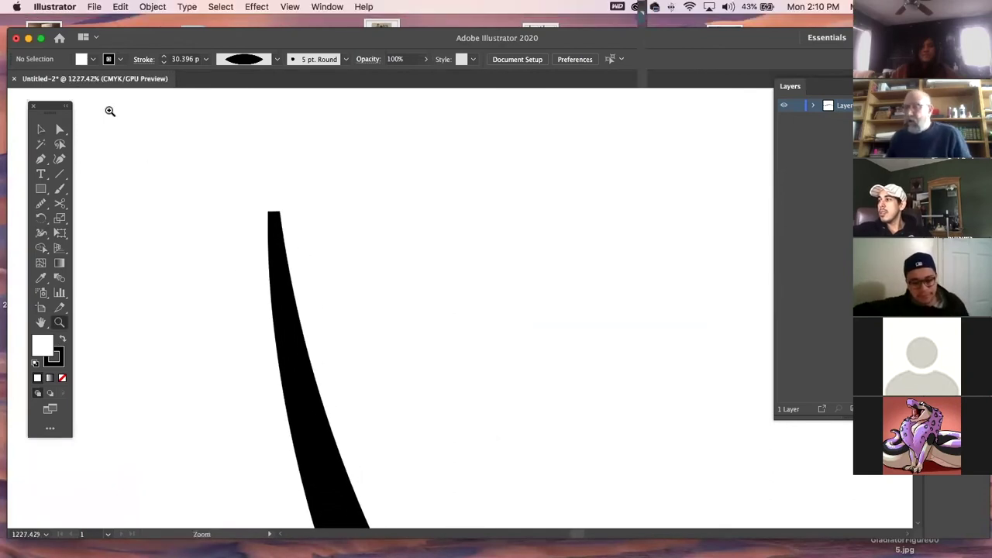
pyautogui.click(41, 131)
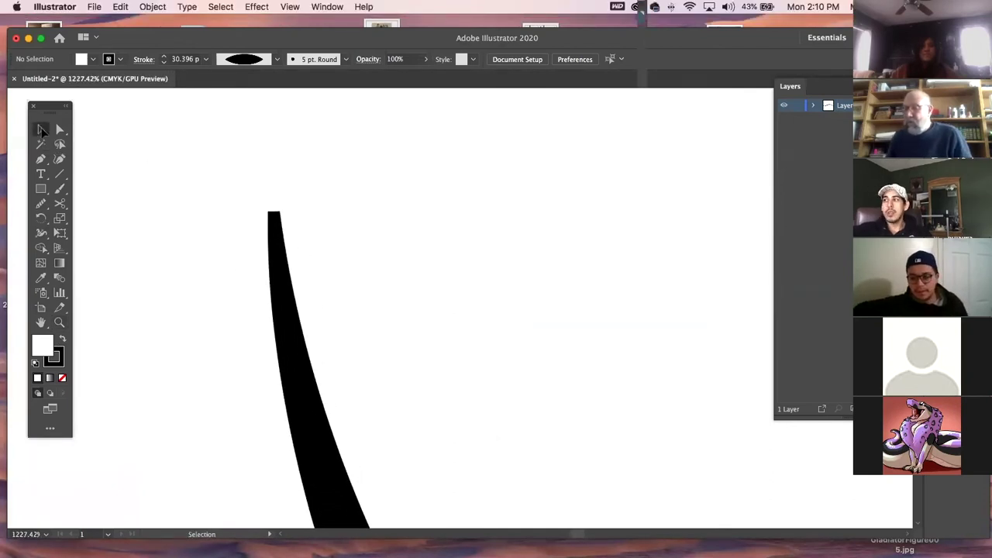
pyautogui.click(41, 236)
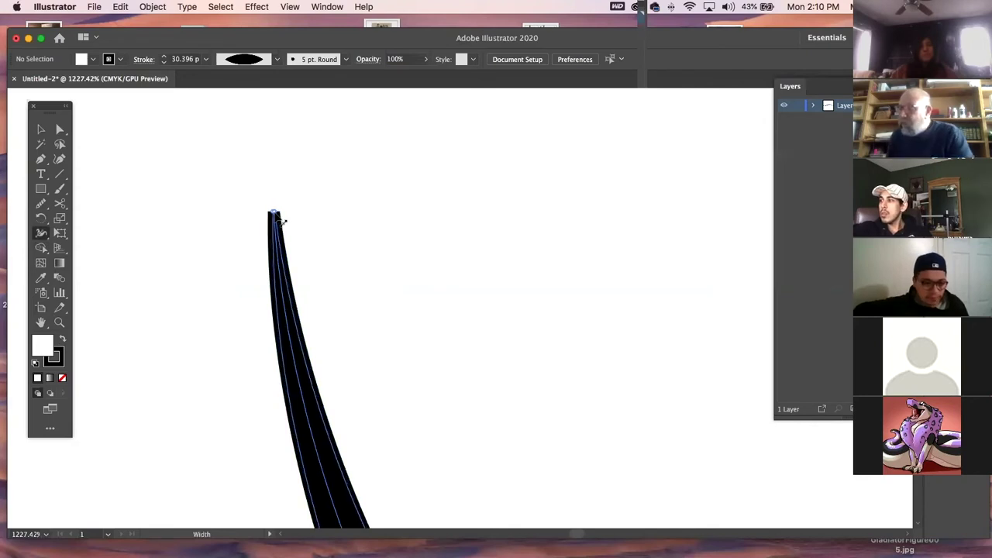
pyautogui.moveTo(281, 219); pyautogui.dragTo(274, 214)
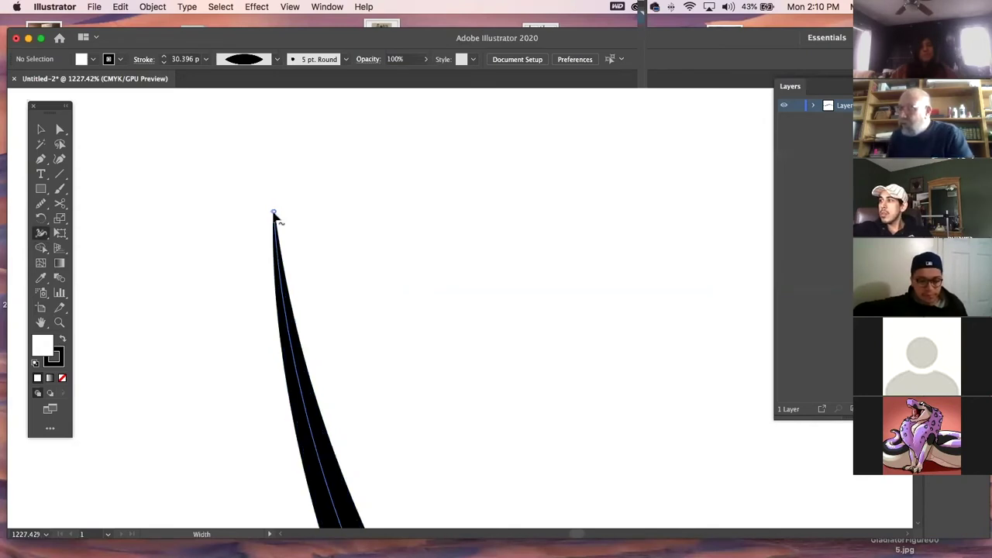
# Narrow the upper end of the curved stroke to a finer point with the Width tool
pyautogui.press('v')
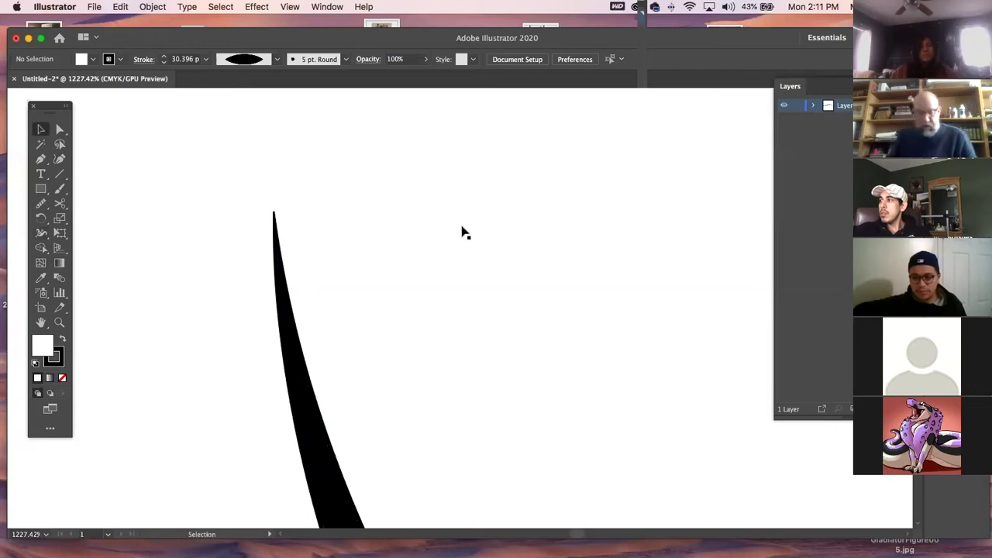
pyautogui.scroll(-6, 463, 232)
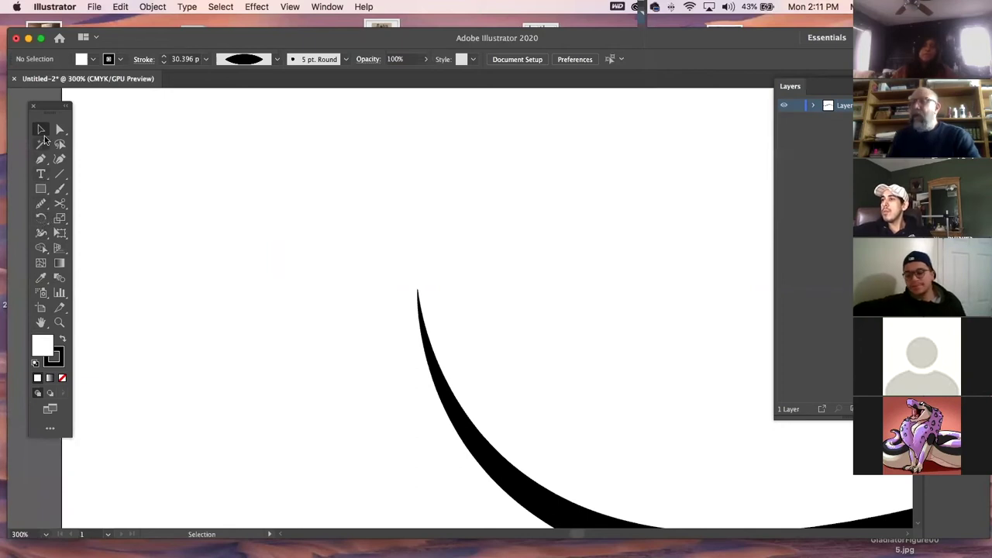
pyautogui.click(39, 237)
pyautogui.click(59, 322)
pyautogui.moveTo(394, 268); pyautogui.dragTo(698, 490)
pyautogui.moveTo(607, 466); pyautogui.dragTo(496, 339)
pyautogui.moveTo(330, 284); pyautogui.dragTo(266, 133)
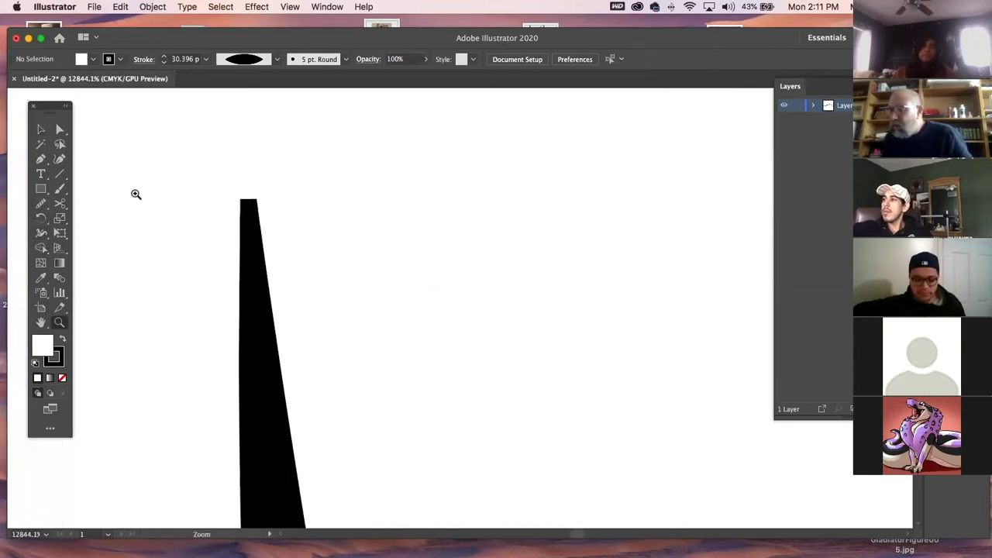
pyautogui.click(41, 233)
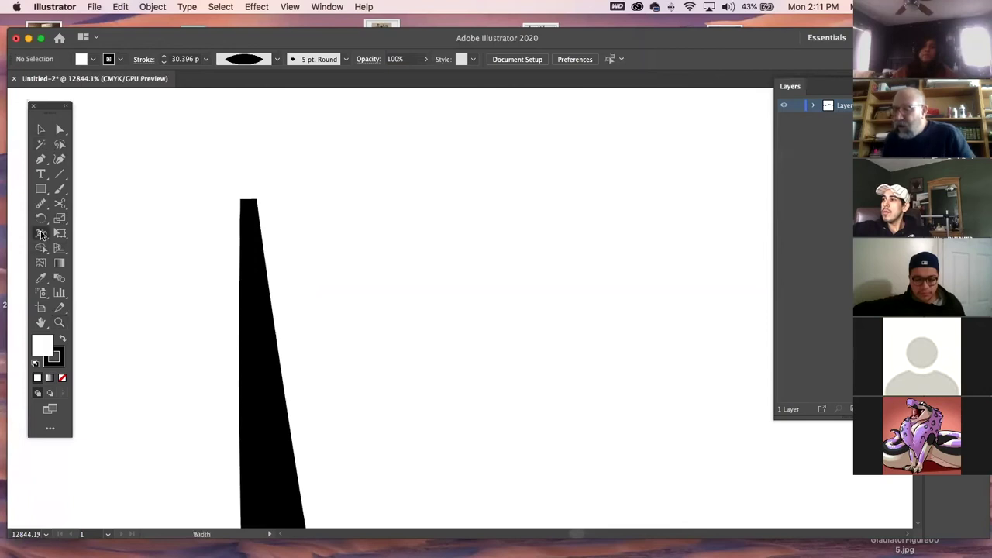
pyautogui.moveTo(264, 208); pyautogui.dragTo(249, 203)
pyautogui.click(41, 129)
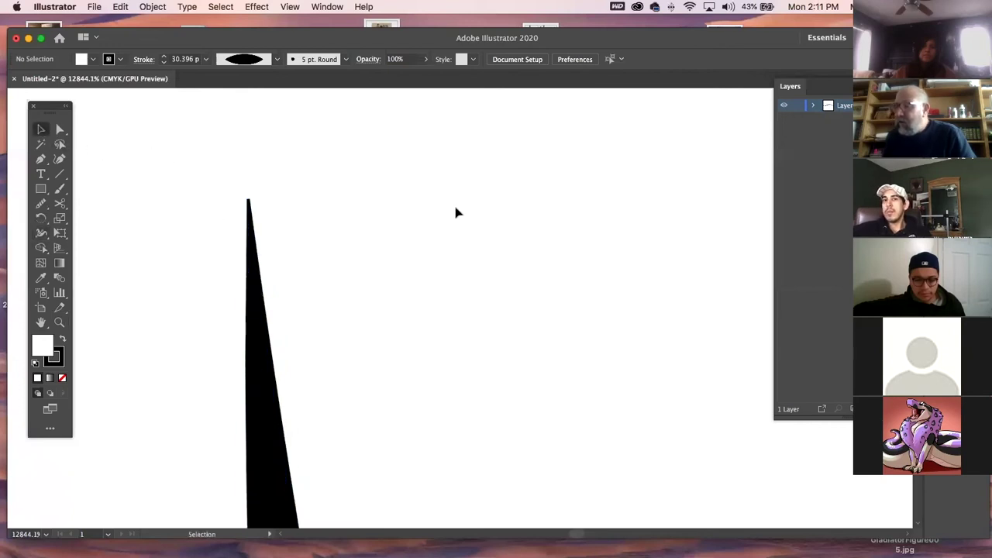
# Delete the tapered curved stroke from the artboard
pyautogui.press('super+minus')
pyautogui.press('super+minus')
pyautogui.press('super+minus')
pyautogui.press('super+minus')
pyautogui.press('super+minus')
pyautogui.press('super+minus')
pyautogui.press('super+minus')
pyautogui.press('super+minus')
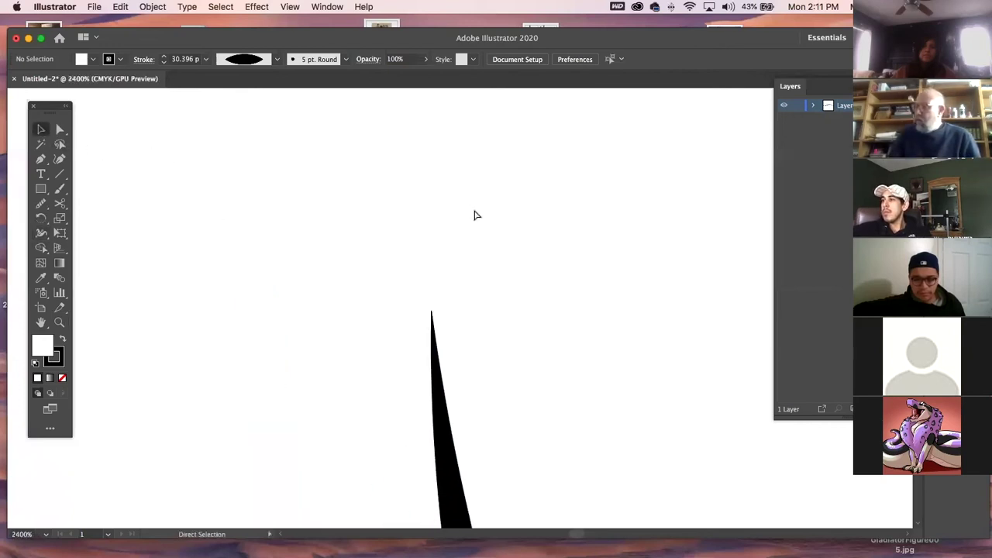
pyautogui.press('super+minus')
pyautogui.press('super+minus')
pyautogui.press('super+minus')
pyautogui.press('super+minus')
pyautogui.press('super+minus')
pyautogui.press('super+minus')
pyautogui.moveTo(353, 266); pyautogui.dragTo(419, 234)
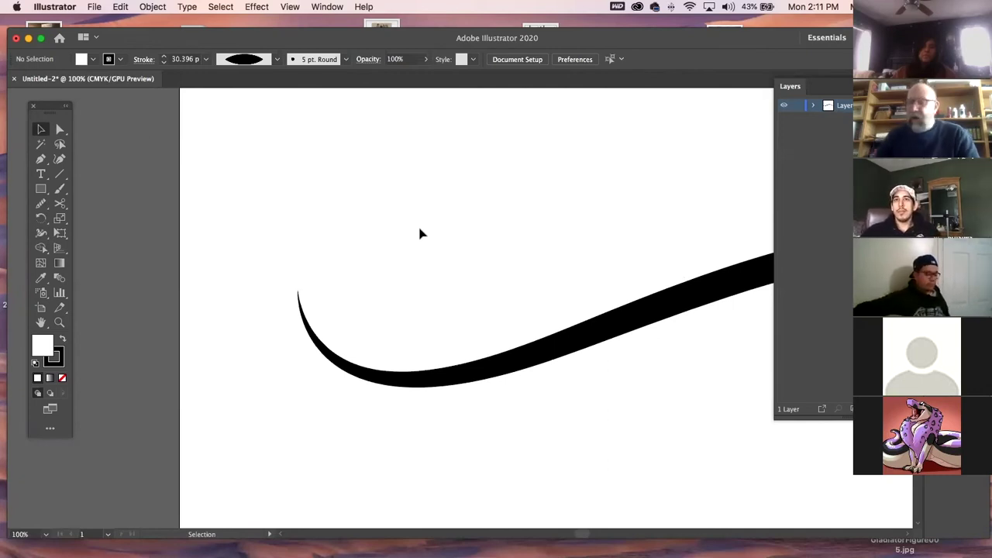
pyautogui.click(510, 344)
pyautogui.press('Delete')
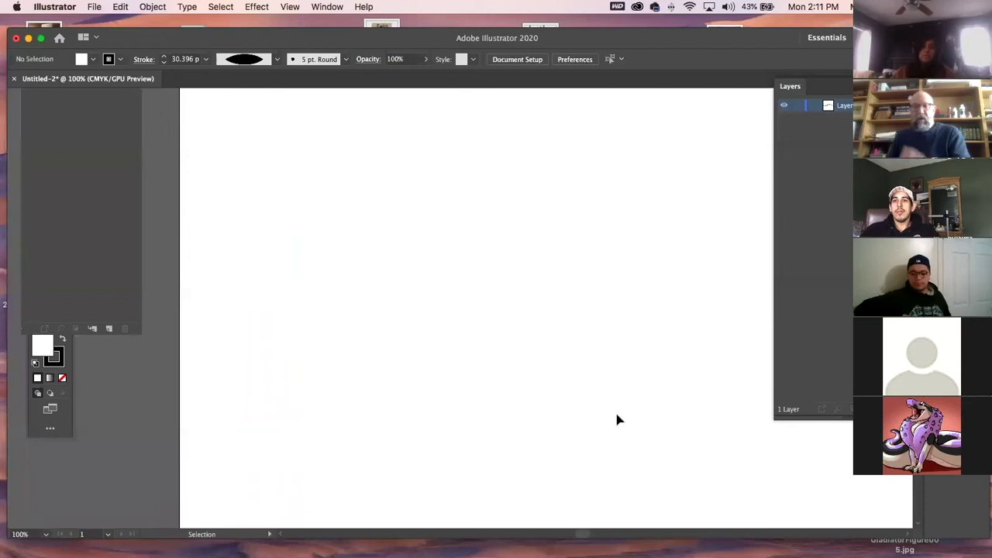
# Draw an open S-shaped curve with three anchor points descending across the artboard using the Pen tool
pyautogui.click(54, 160)
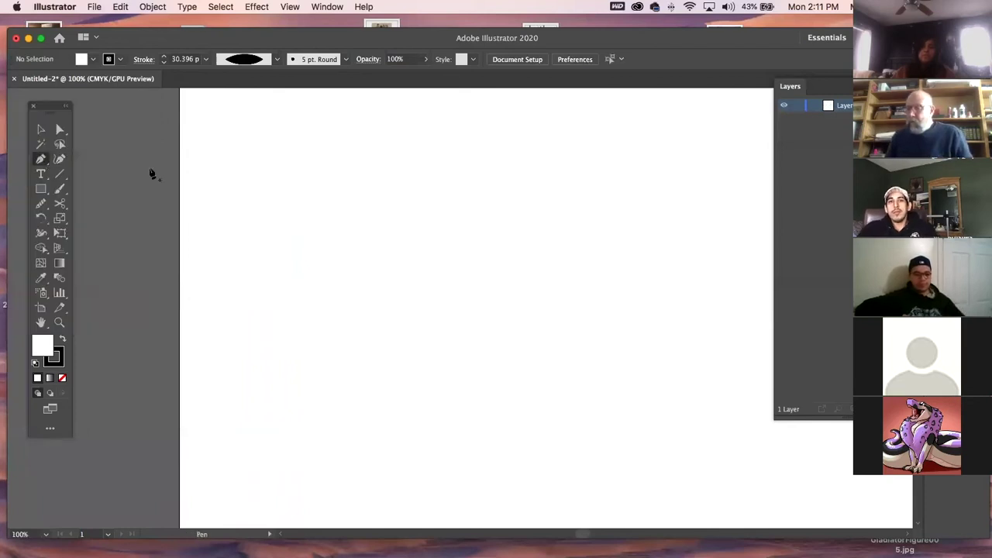
pyautogui.click(277, 191)
pyautogui.moveTo(472, 313); pyautogui.dragTo(503, 351)
pyautogui.moveTo(633, 404); pyautogui.dragTo(691, 412)
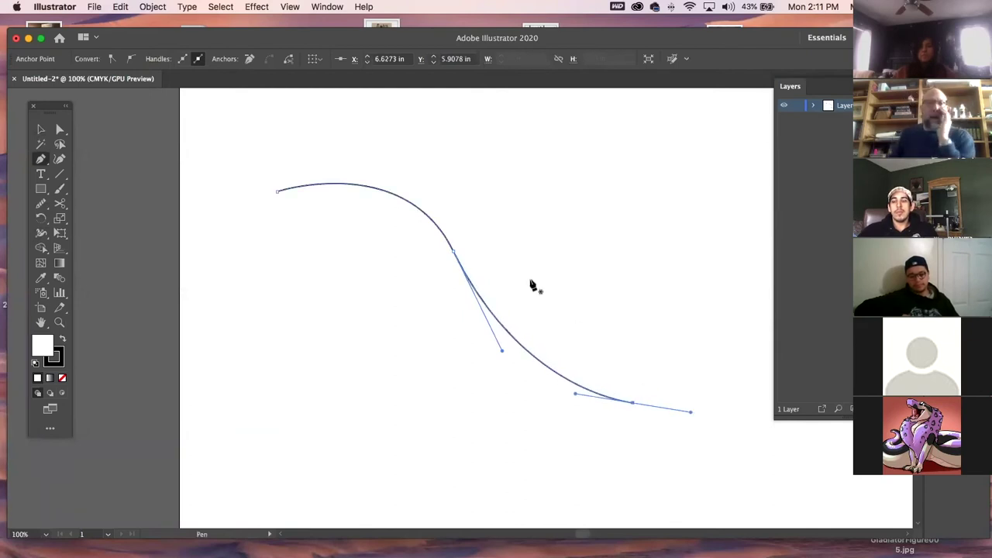
pyautogui.press('v')
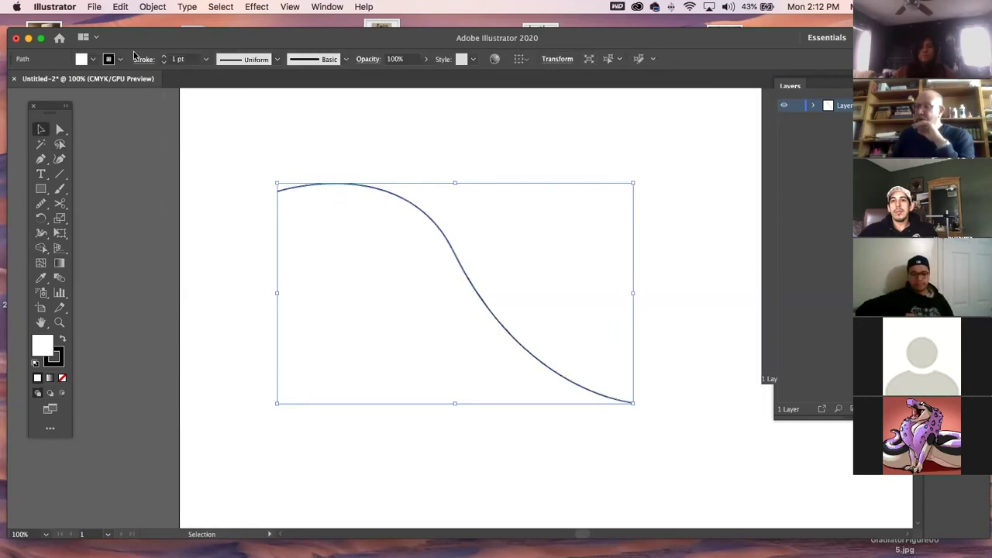
# Set the S-shaped path's stroke weight to 6 pt and deselect it
pyautogui.click(164, 57)
pyautogui.click(164, 56)
pyautogui.click(164, 57)
pyautogui.click(164, 57)
pyautogui.click(164, 57)
pyautogui.click(163, 57)
pyautogui.click(164, 62)
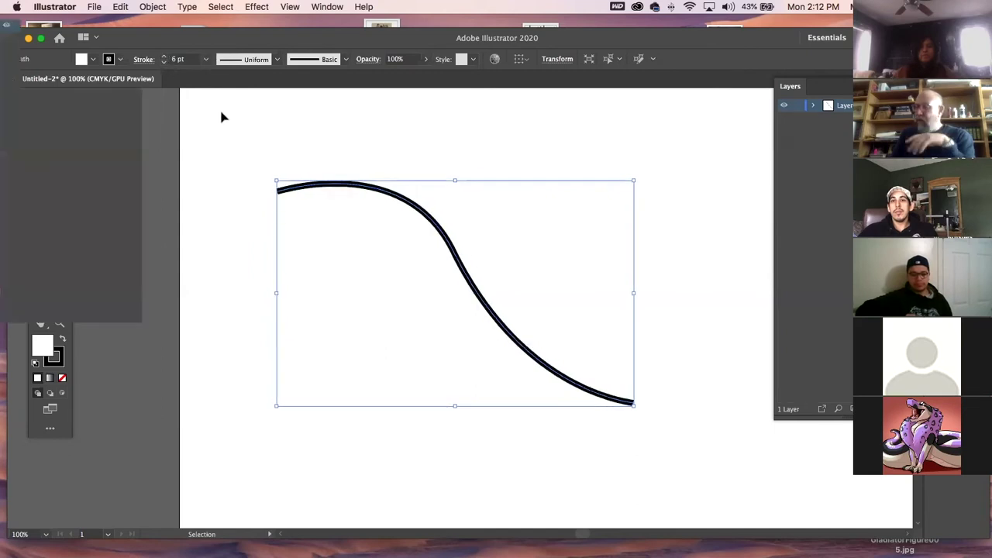
pyautogui.click(221, 117)
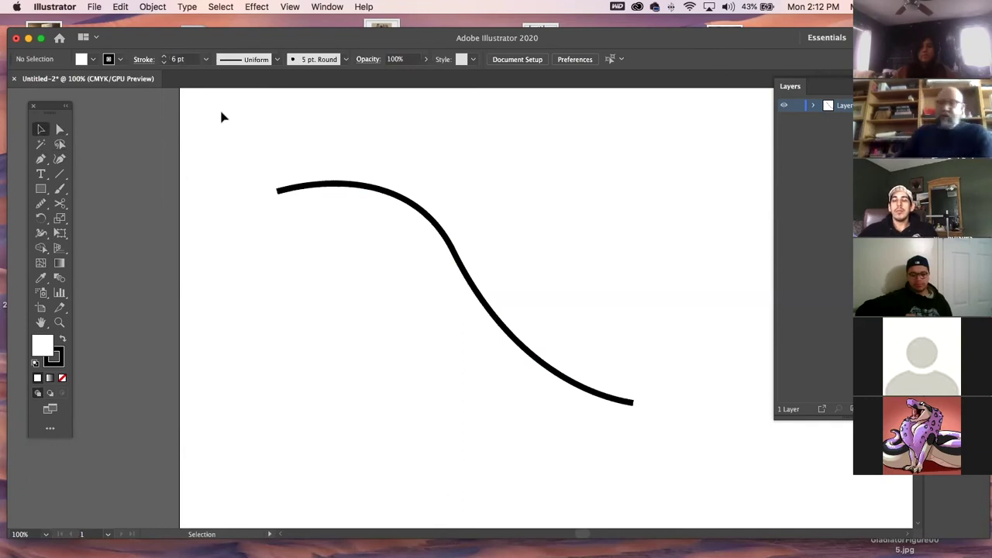
# Convert the S-shaped path's stroke to a filled shape with Outline Stroke and deselect it
pyautogui.click(60, 130)
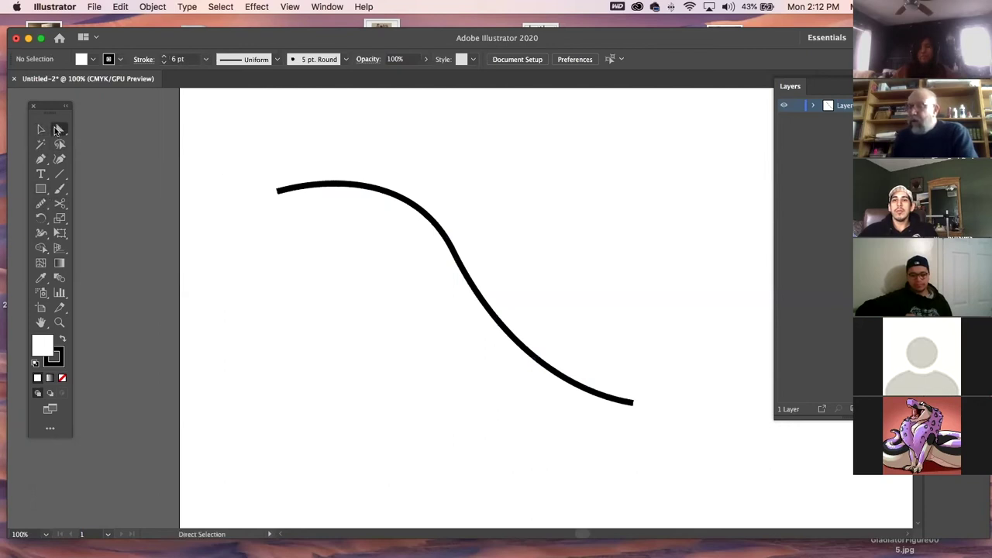
pyautogui.click(43, 130)
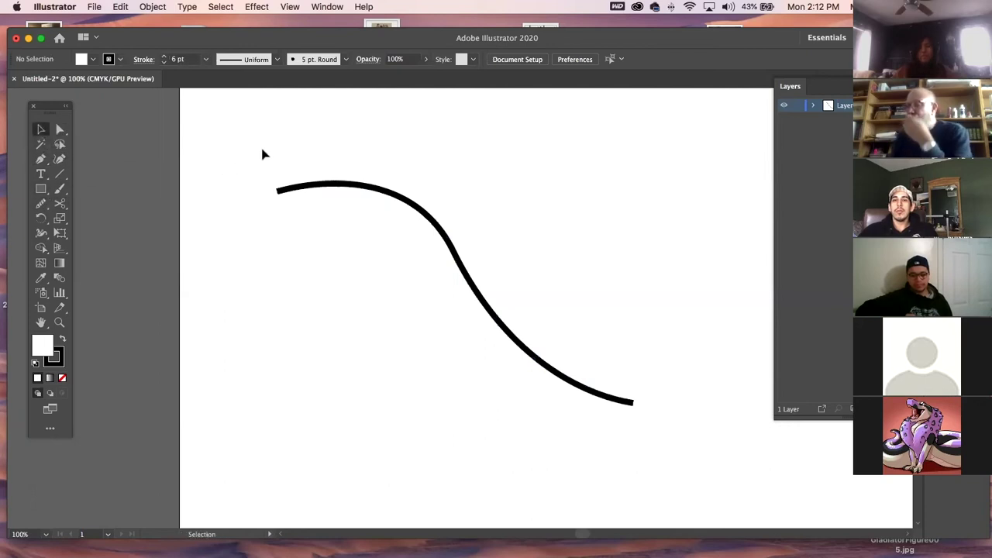
pyautogui.click(330, 296)
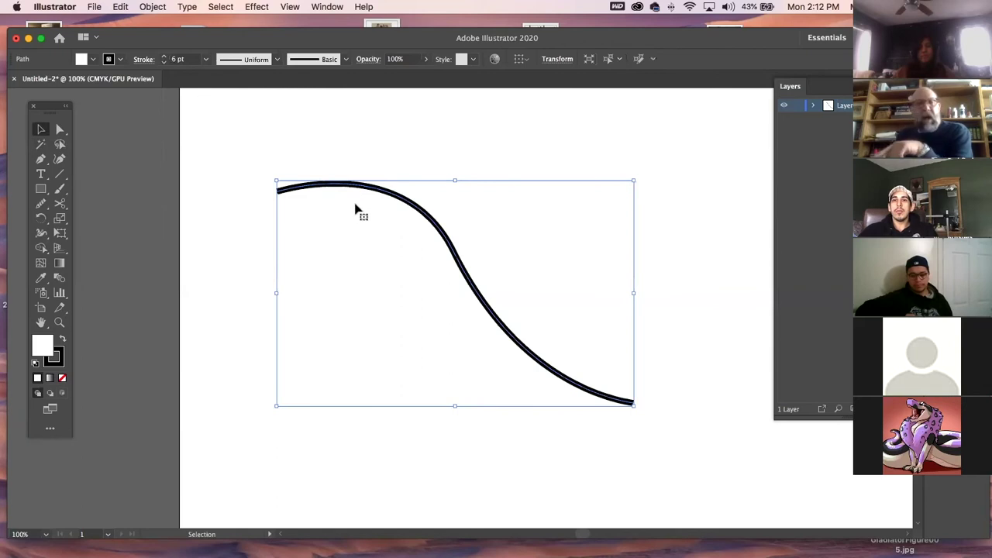
pyautogui.click(155, 8)
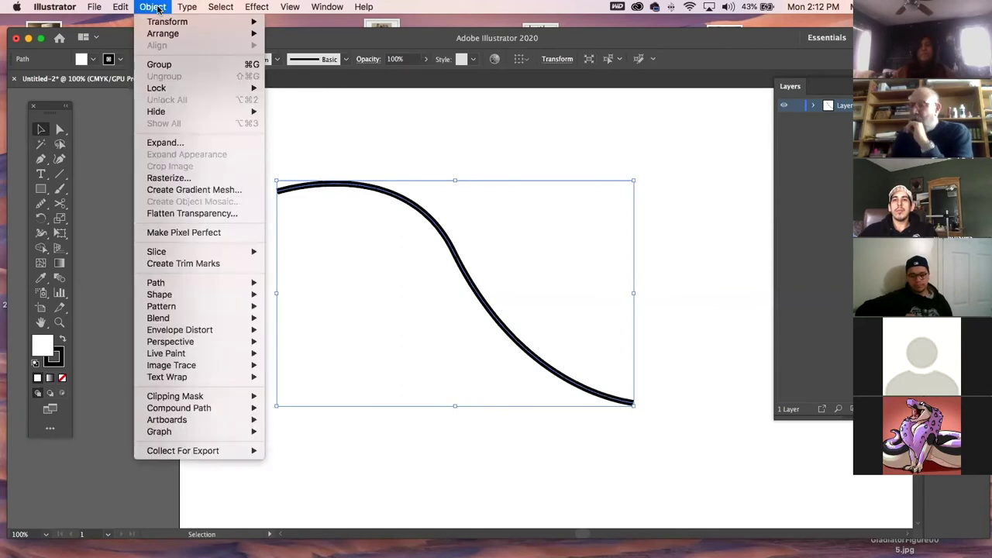
pyautogui.moveTo(180, 282)
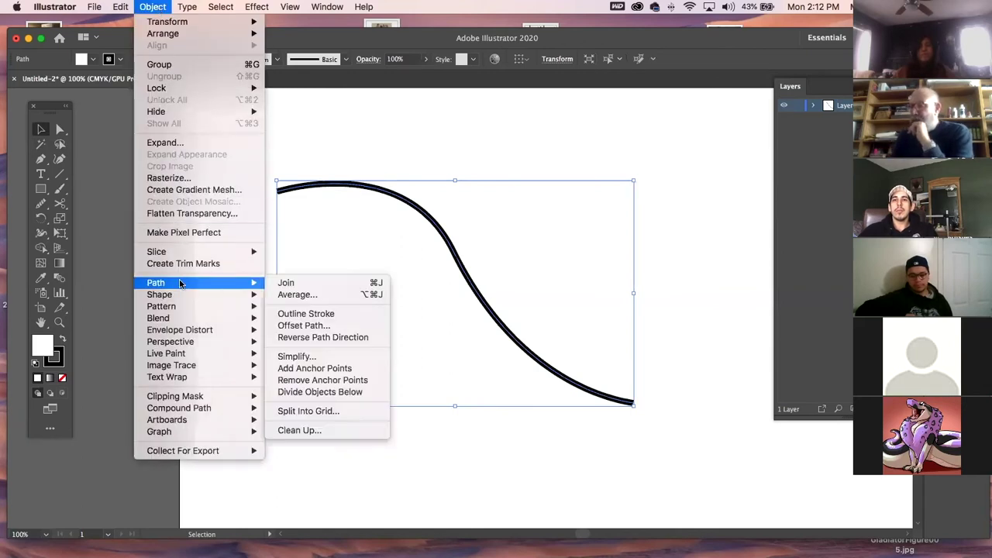
pyautogui.click(312, 315)
pyautogui.click(232, 287)
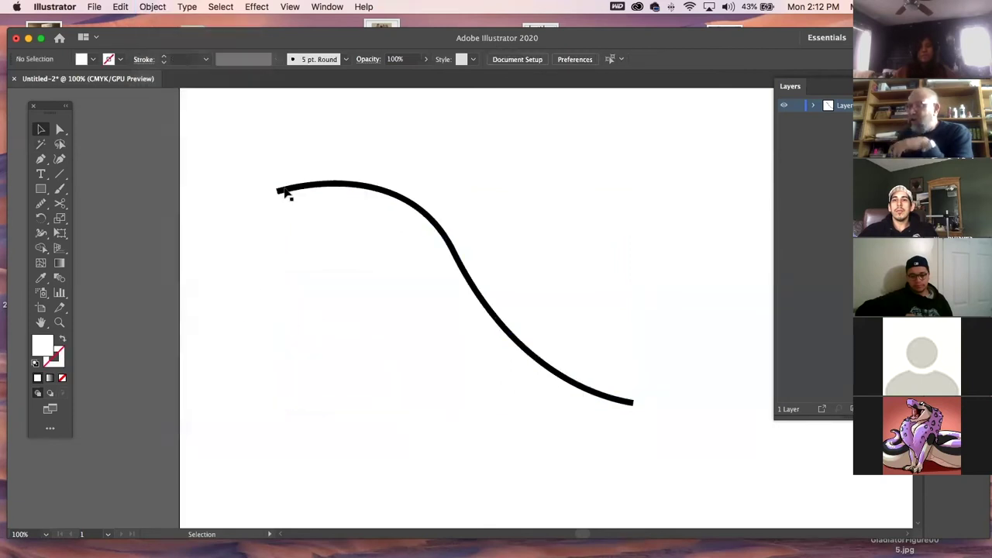
# Thicken the middle of the outlined curve by directly selecting the upper-edge anchor points around the bend and moving them slightly outward together
pyautogui.click(287, 193)
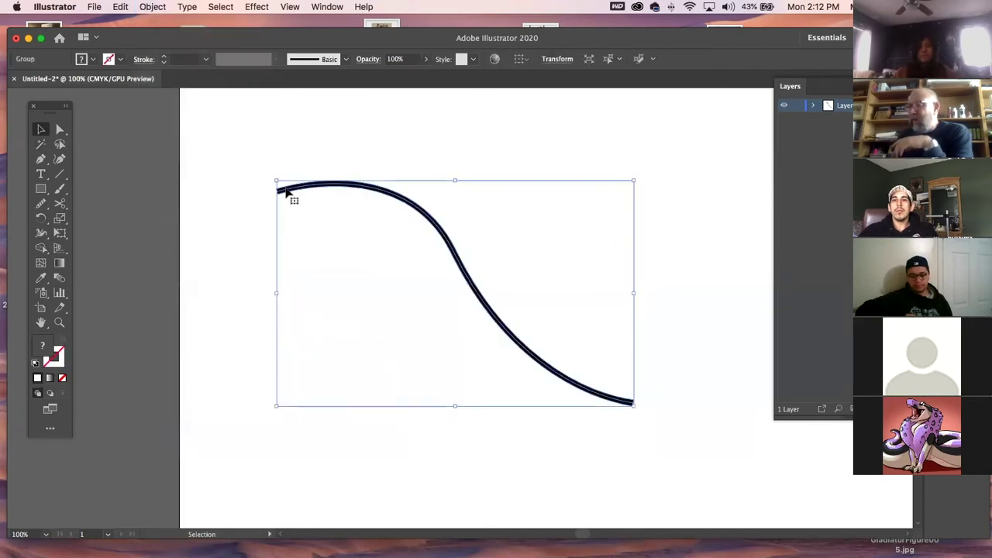
pyautogui.click(59, 323)
pyautogui.moveTo(405, 254); pyautogui.dragTo(523, 332)
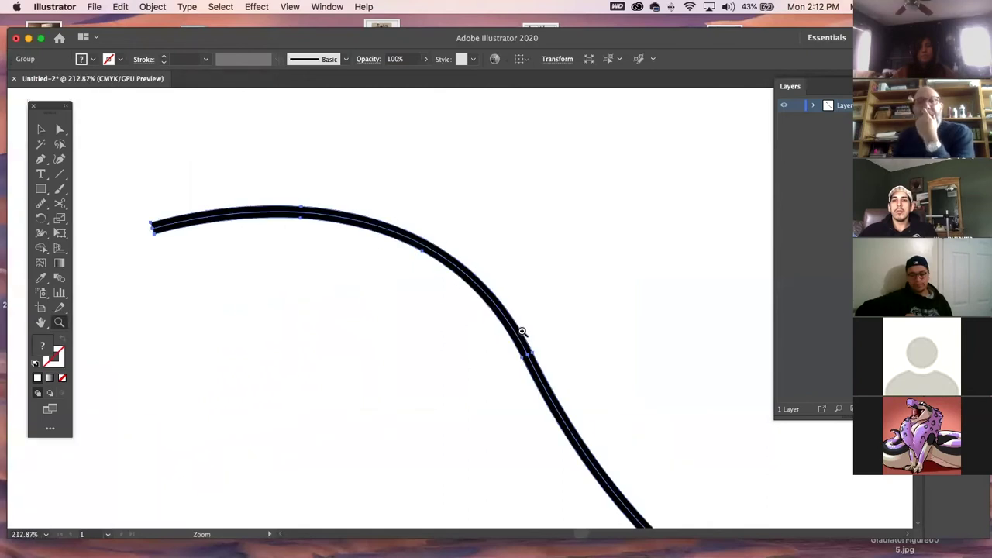
pyautogui.click(60, 128)
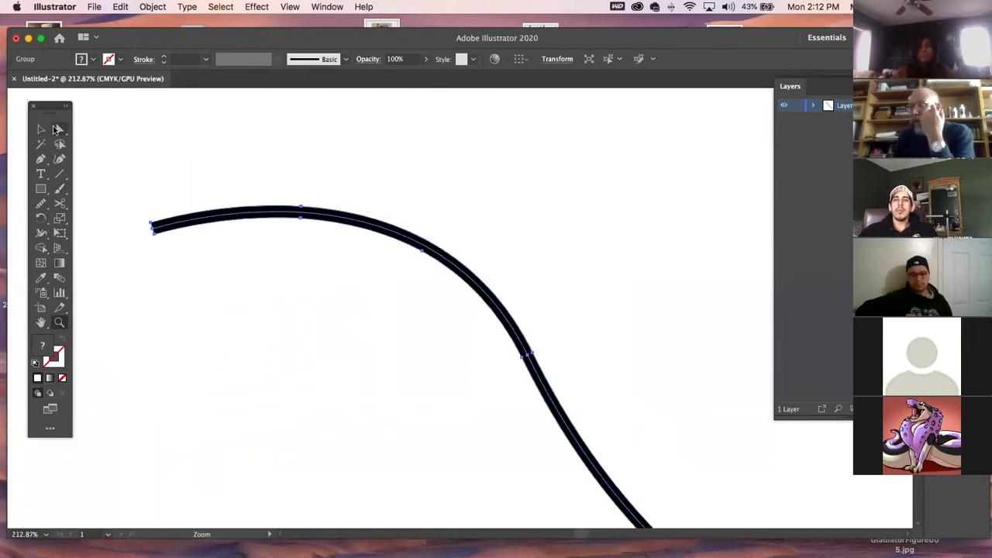
pyautogui.click(198, 124)
pyautogui.moveTo(272, 165); pyautogui.dragTo(330, 219)
pyautogui.scroll(-5, 390, 266)
pyautogui.hscroll(5, 390, 266)
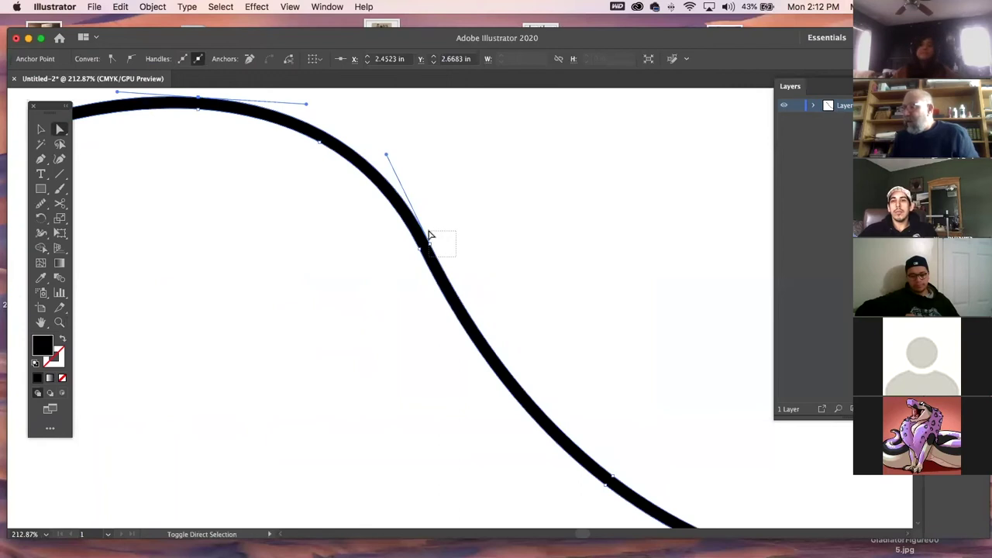
pyautogui.click(432, 237)
pyautogui.scroll(-5, 613, 354)
pyautogui.hscroll(5, 614, 355)
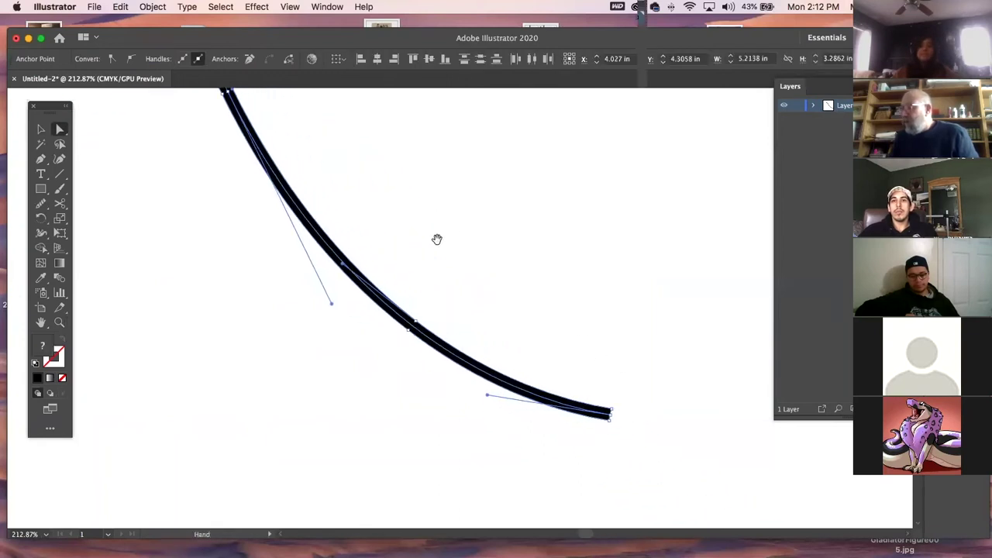
pyautogui.keyDown('shift'); pyautogui.click(415, 328); pyautogui.keyUp('shift')
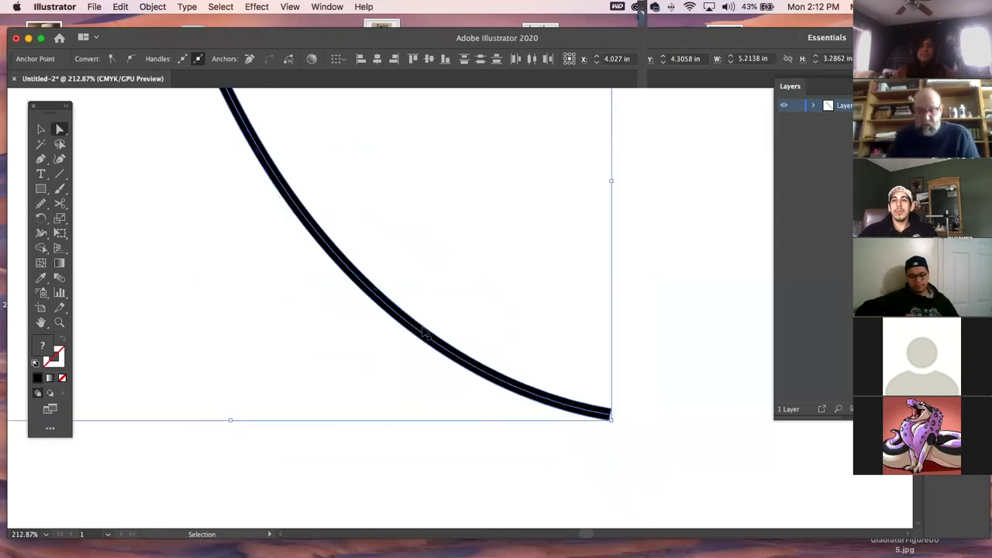
pyautogui.press('super+minus')
pyautogui.press('super+minus')
pyautogui.press('super+z')
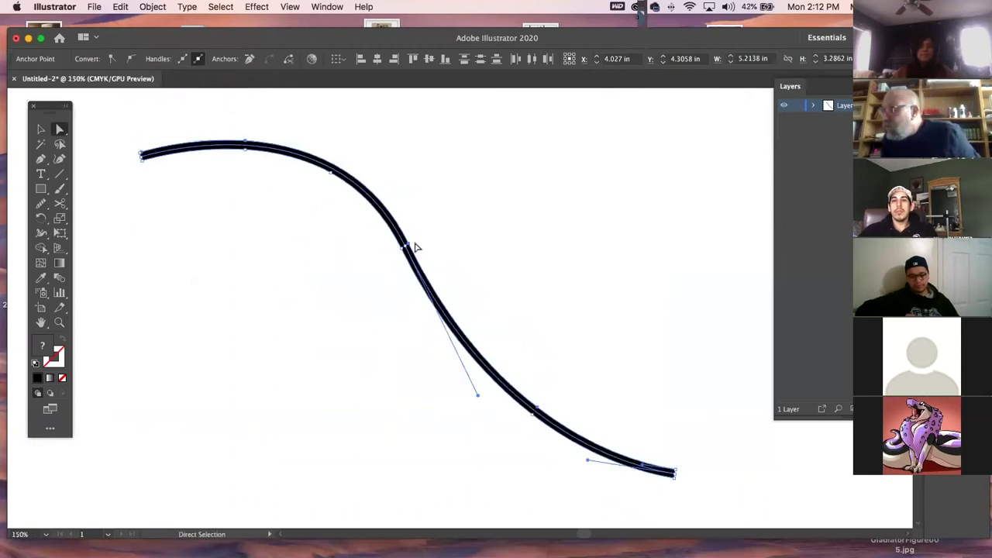
pyautogui.moveTo(410, 243); pyautogui.dragTo(412, 250)
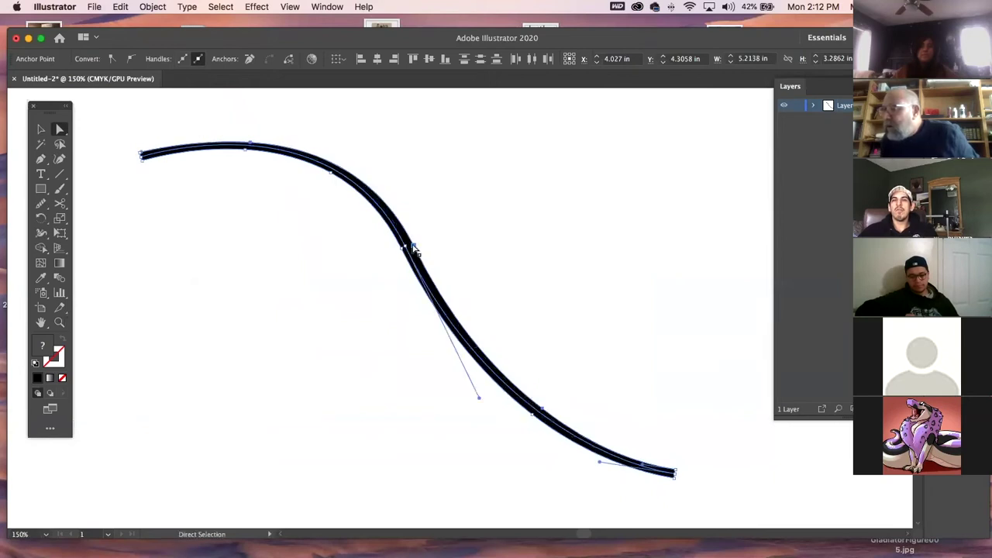
pyautogui.click(309, 299)
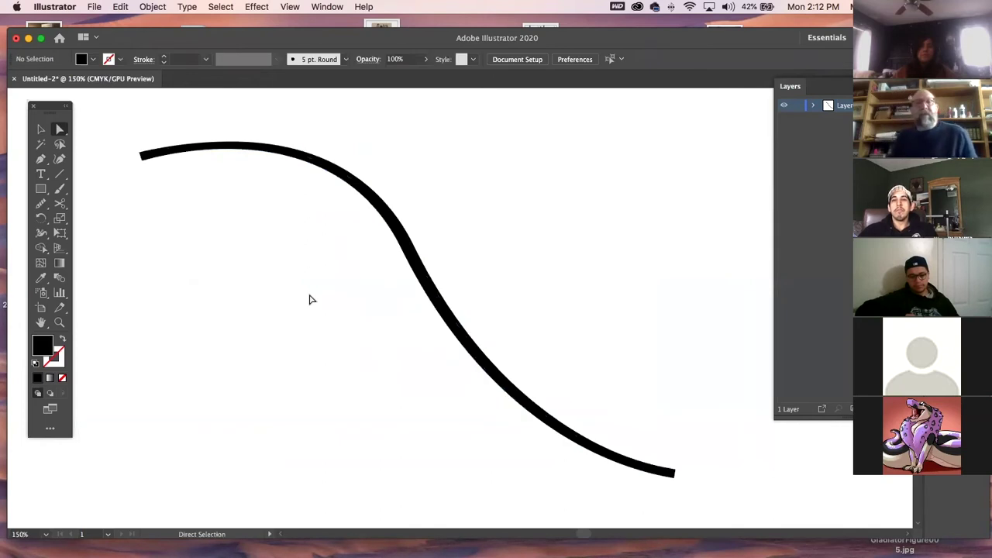
# Taper the upper end of the outlined curve by moving its lower corner anchor point close to the upper one
pyautogui.click(59, 322)
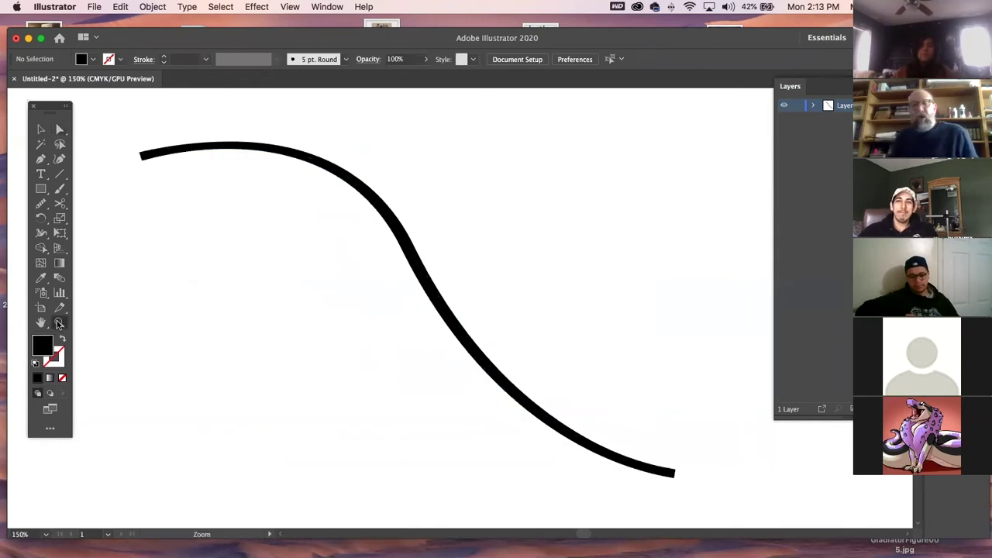
pyautogui.moveTo(99, 157); pyautogui.dragTo(469, 430)
pyautogui.press('a')
pyautogui.moveTo(203, 263); pyautogui.dragTo(244, 380)
pyautogui.moveTo(216, 294)
pyautogui.mouseDown()
pyautogui.moveTo(219, 310)
pyautogui.moveTo(212, 297)
pyautogui.mouseUp()
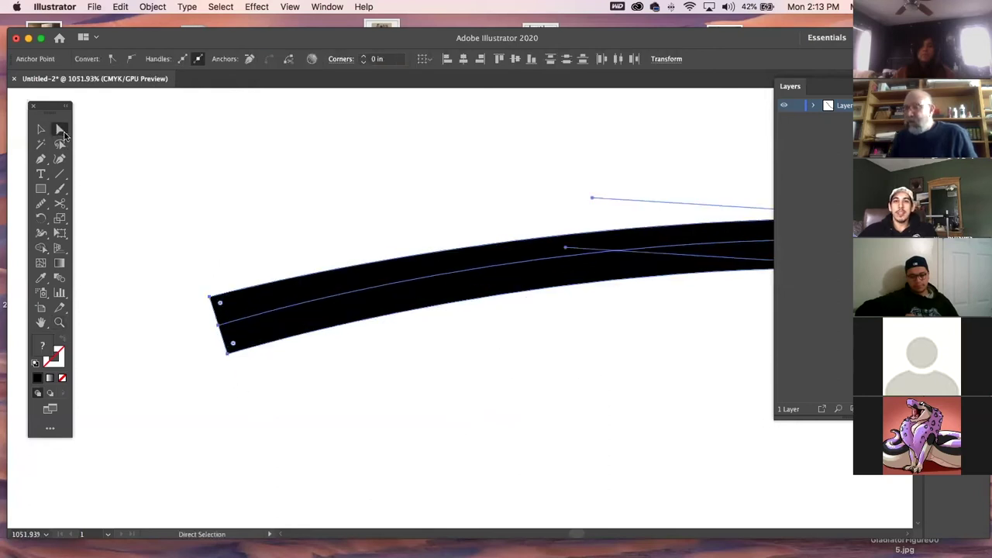
pyautogui.click(207, 358)
pyautogui.moveTo(228, 354); pyautogui.dragTo(208, 302)
pyautogui.click(246, 381)
pyautogui.click(493, 408)
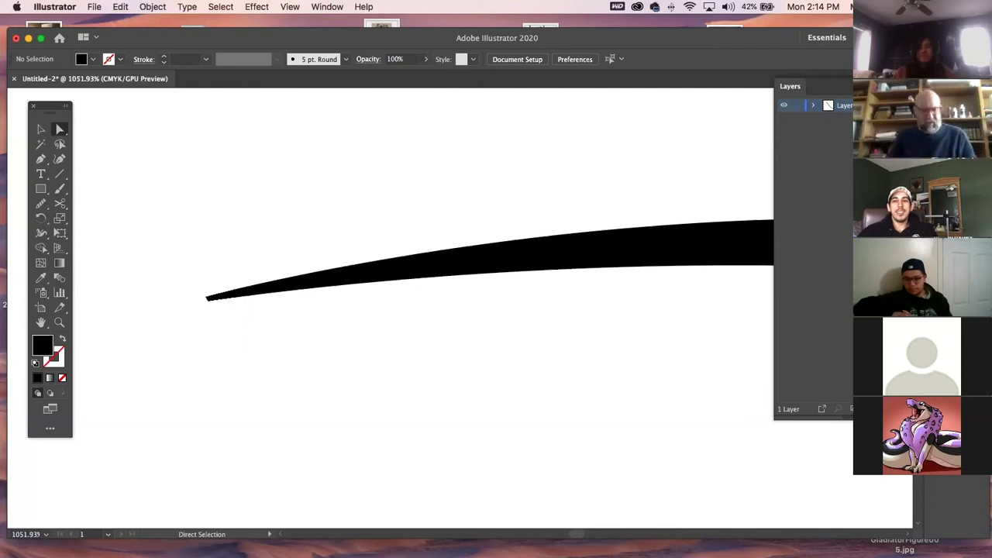
# Delete the outlined curve from the artboard and close the Untitled-2 document
pyautogui.press('super+1')
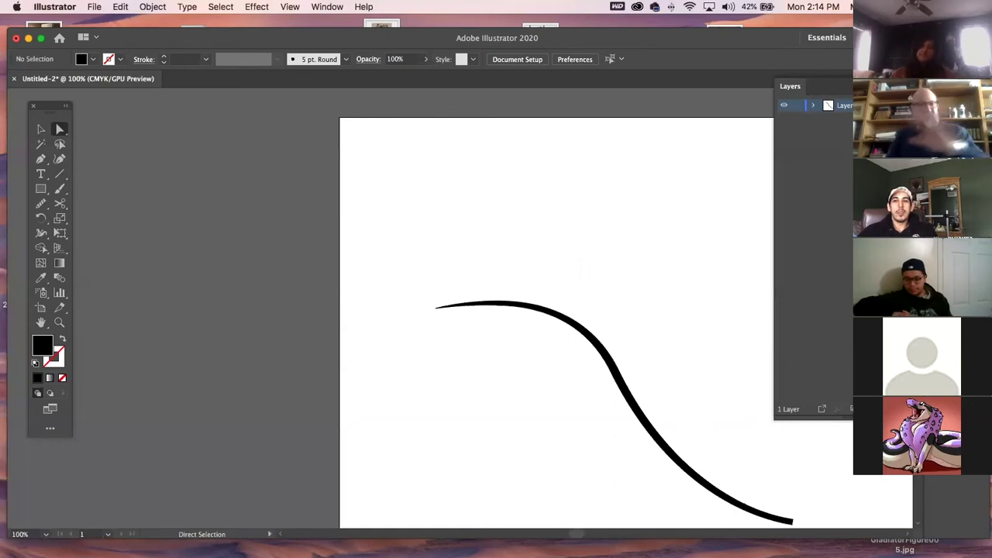
pyautogui.moveTo(439, 241); pyautogui.dragTo(499, 345)
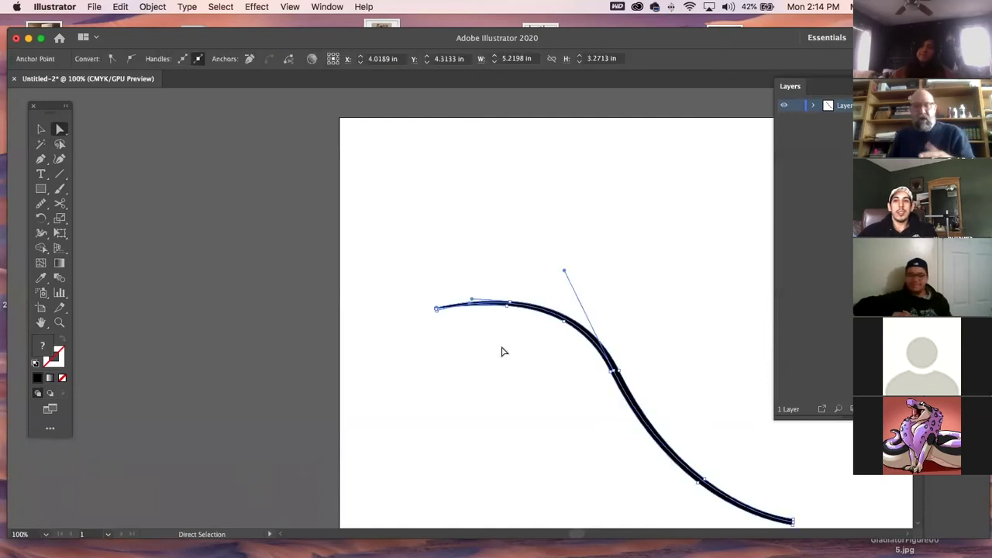
pyautogui.press('Delete')
pyautogui.press('Delete')
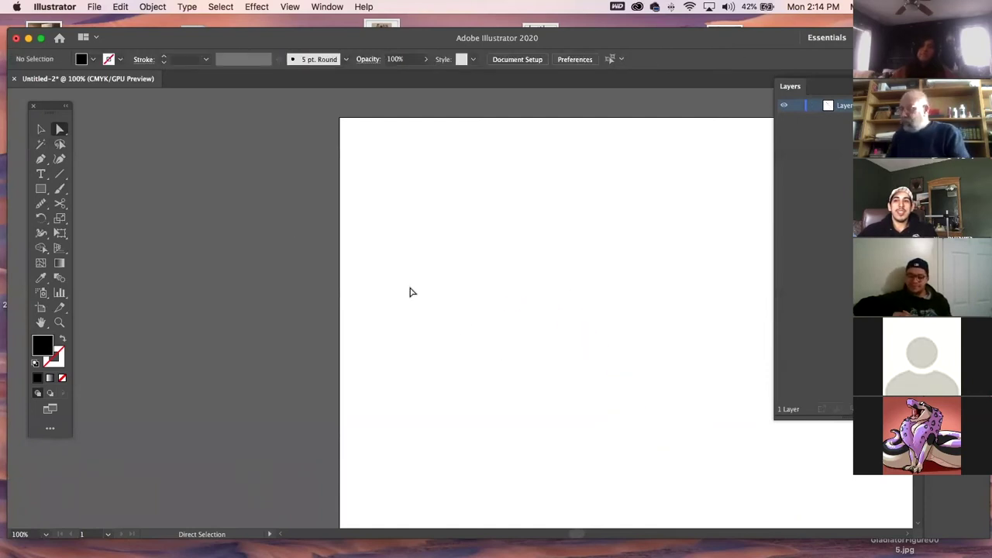
pyautogui.click(14, 79)
pyautogui.click(504, 313)
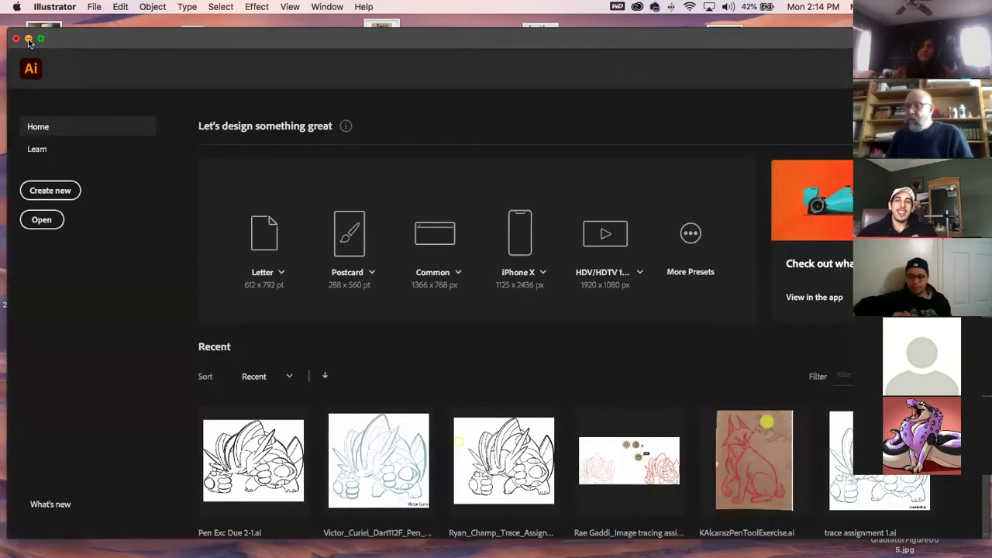
# Switch to Finder and return to the work folder containing the students' submissions
pyautogui.click(28, 39)
pyautogui.click(113, 141)
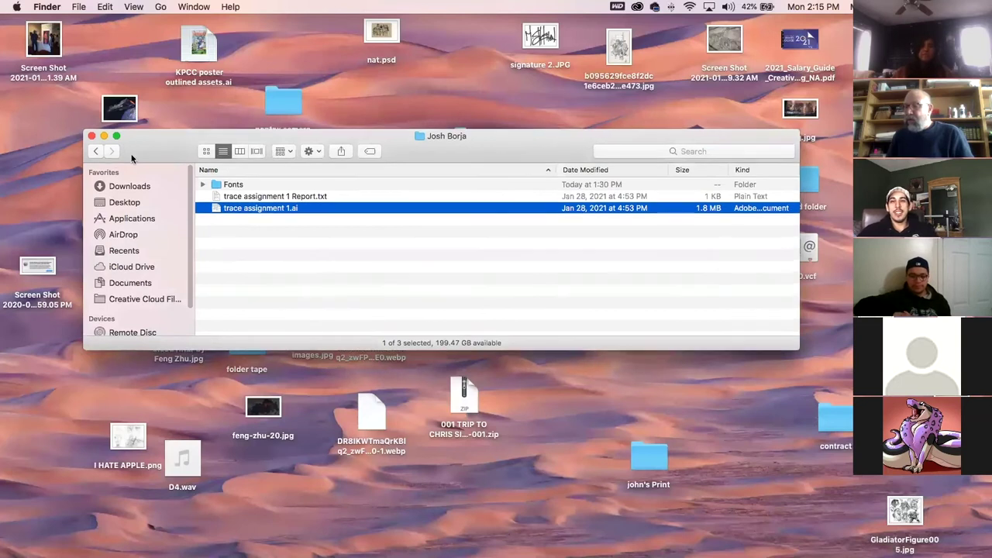
pyautogui.click(95, 151)
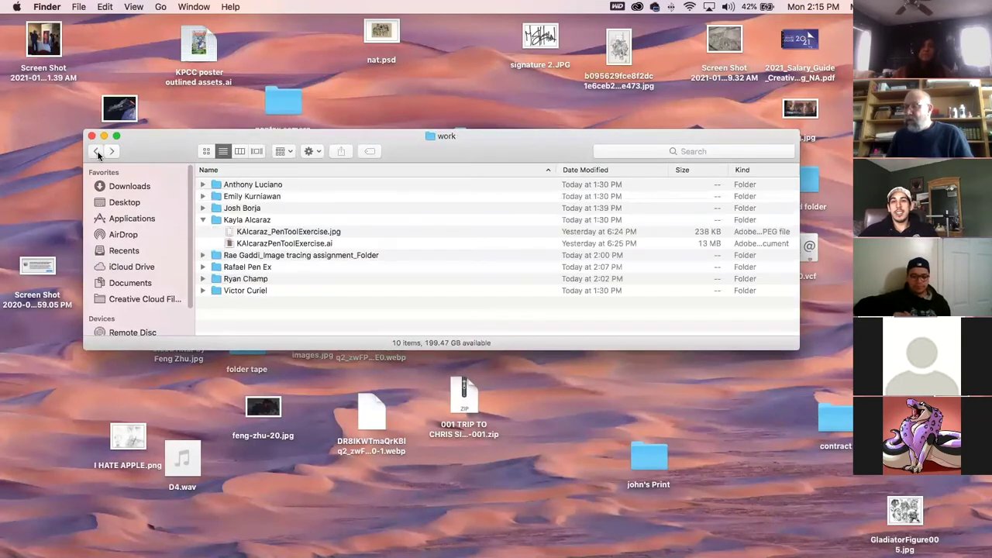
pyautogui.click(232, 232)
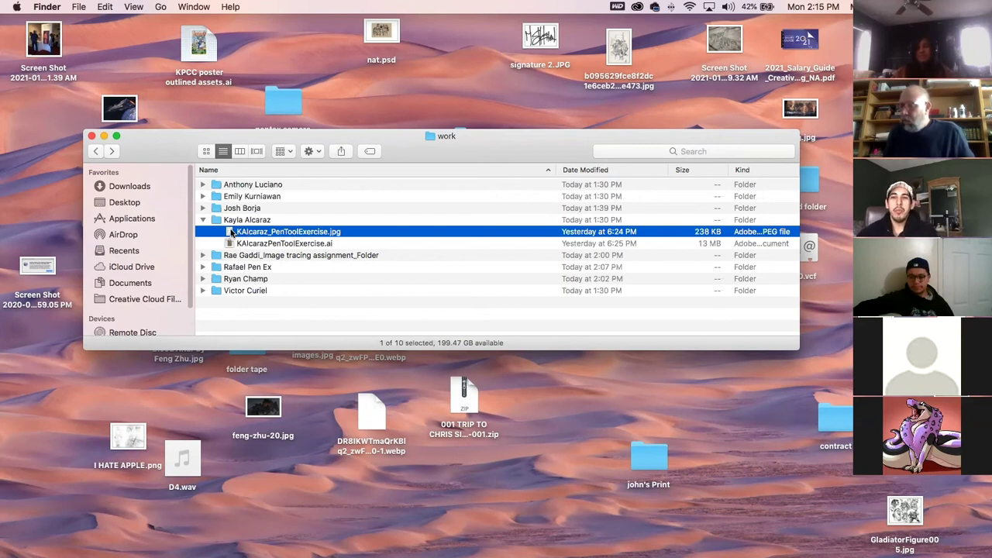
# Duplicate trace assignment 1.ai inside the student's folder and open the copy, trace assignment 1 2.ai, in Illustrator
pyautogui.click(204, 208)
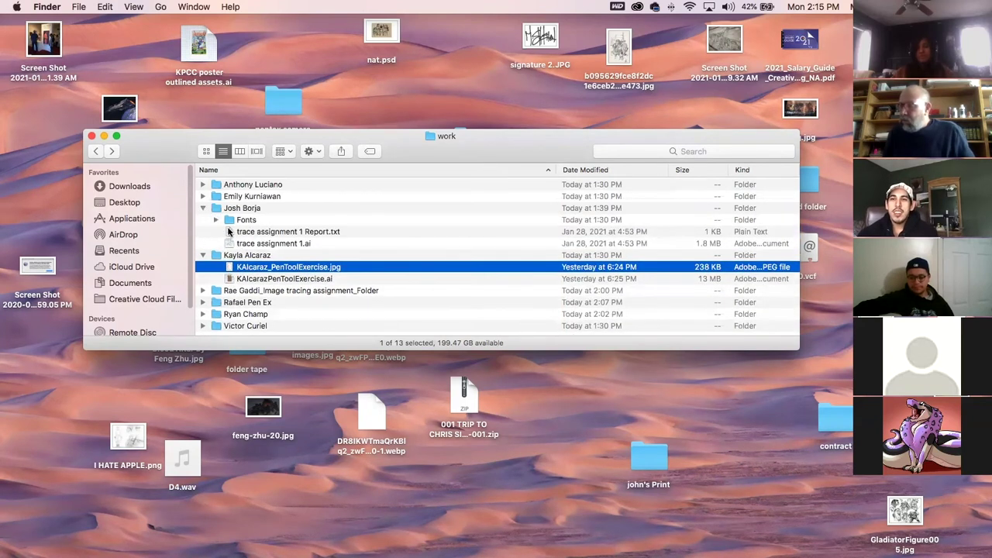
pyautogui.click(230, 231)
pyautogui.click(228, 243)
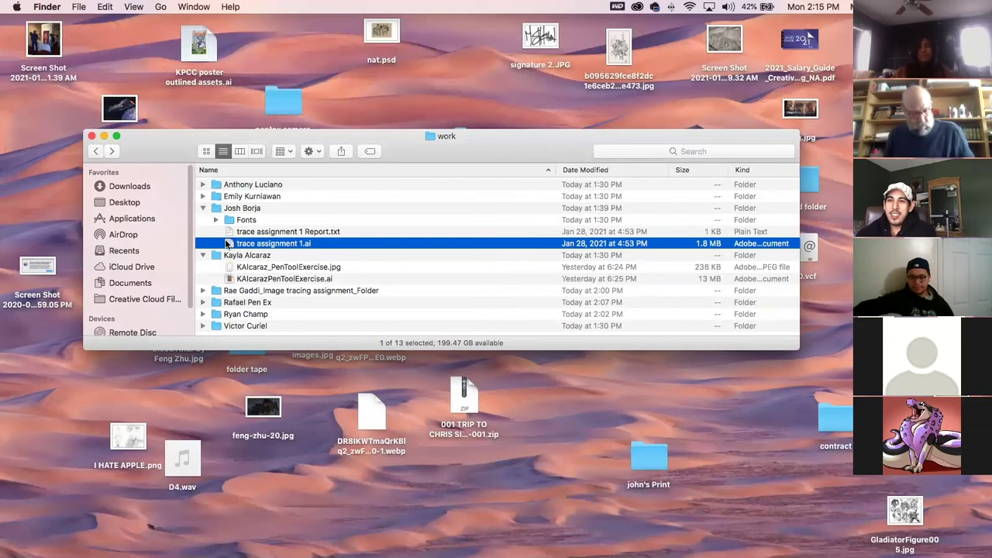
pyautogui.click(203, 255)
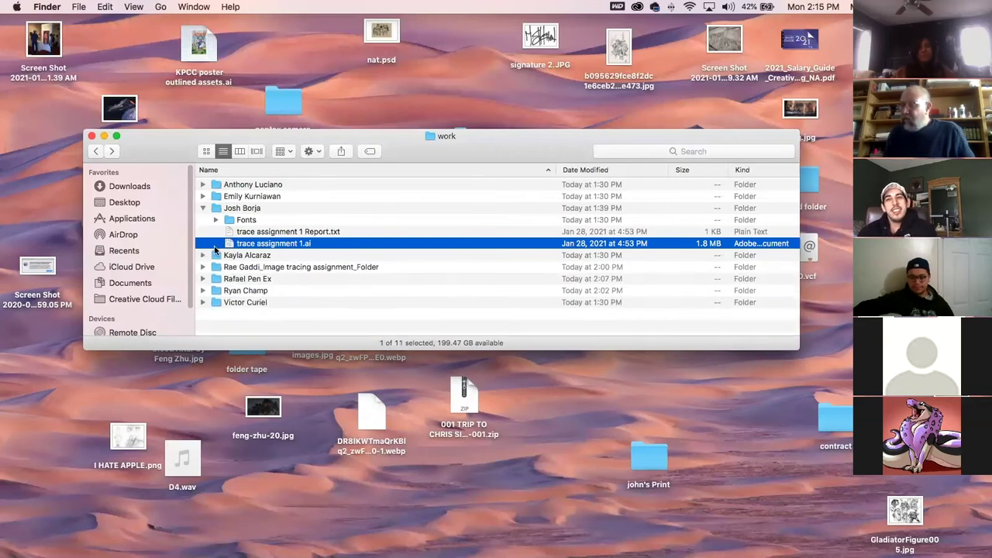
pyautogui.moveTo(228, 243); pyautogui.dragTo(222, 234)
pyautogui.click(281, 234)
pyautogui.doubleClick(231, 232)
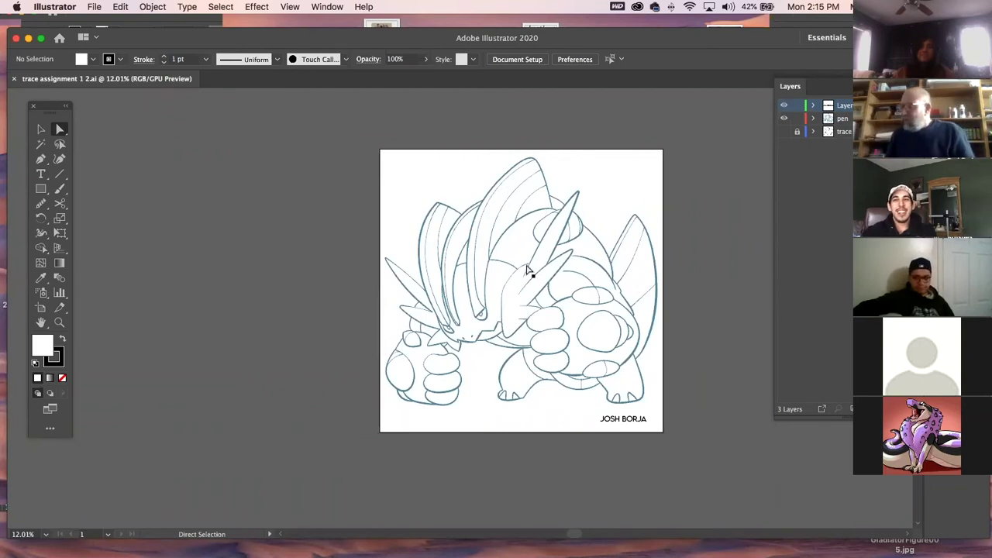
# Switch to Finder, open the storm 2021 folder on the desktop, and play the our street sun.m4v video
pyautogui.press('space')
pyautogui.moveTo(392, 201); pyautogui.dragTo(187, 186)
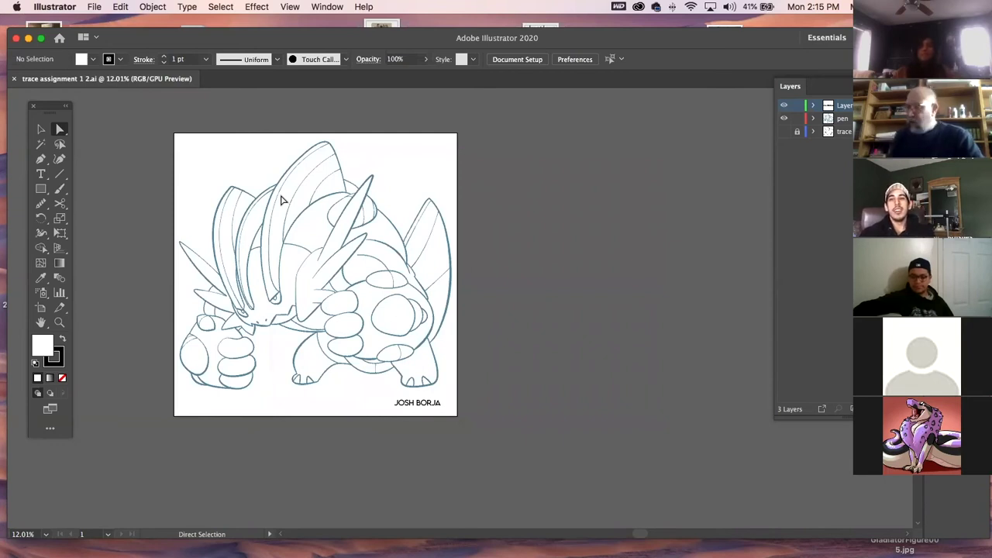
pyautogui.moveTo(236, 37); pyautogui.dragTo(237, 498)
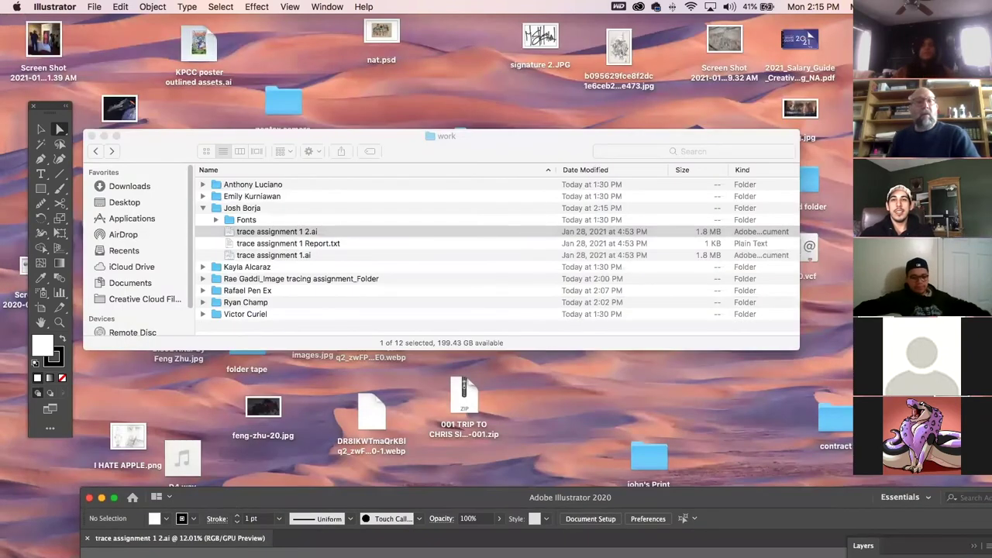
pyautogui.press('super+Tab')
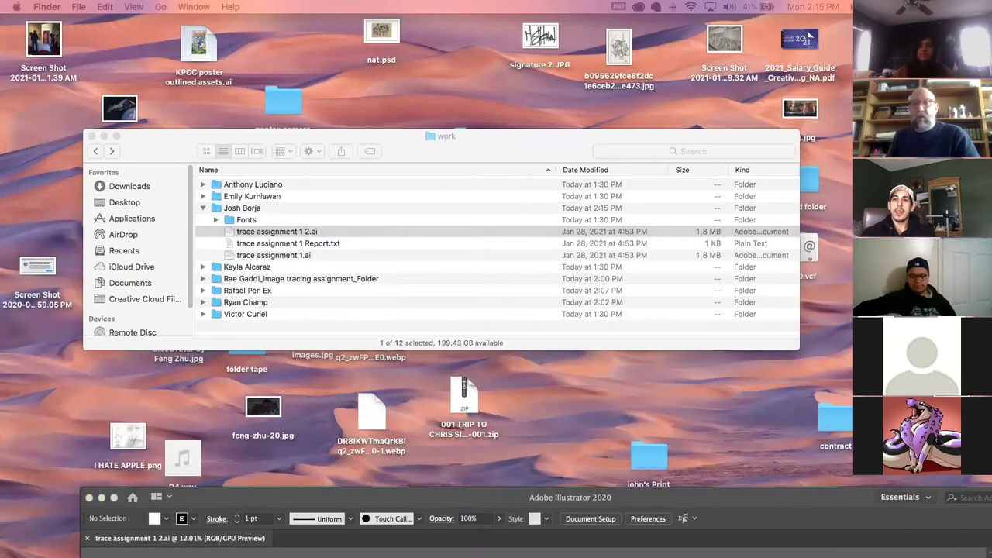
pyautogui.moveTo(771, 136); pyautogui.dragTo(673, 145)
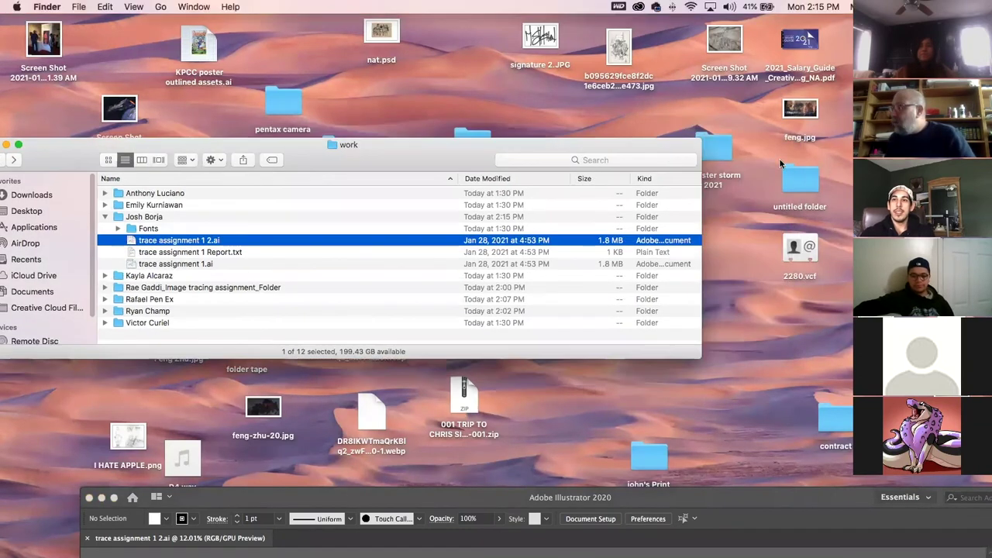
pyautogui.click(717, 142)
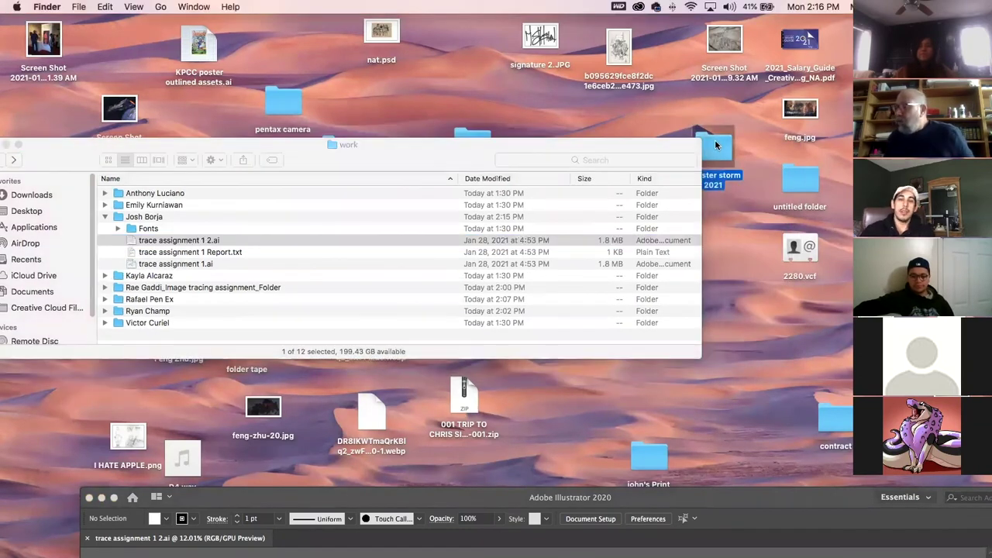
pyautogui.doubleClick(715, 143)
pyautogui.moveTo(452, 85); pyautogui.dragTo(0, 40)
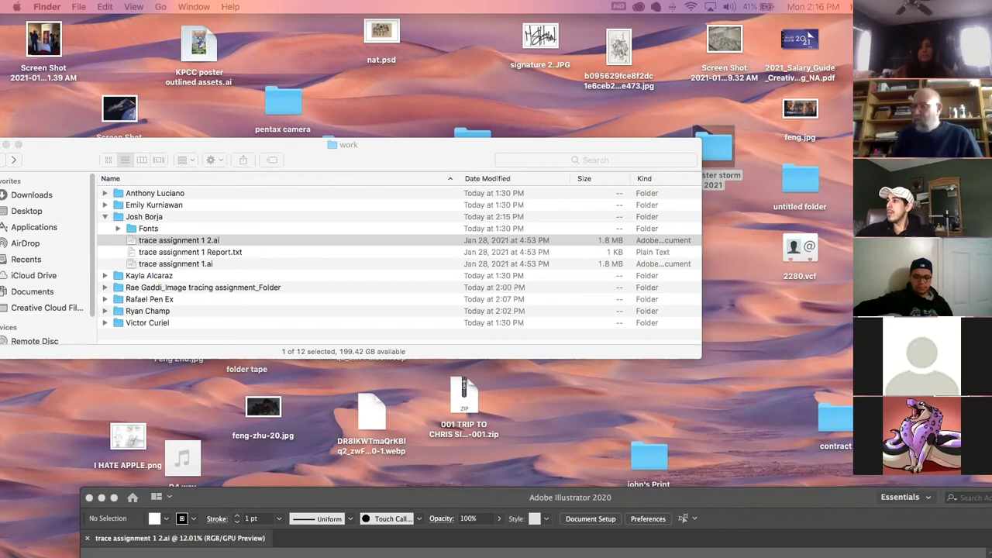
pyautogui.moveTo(0, 117); pyautogui.dragTo(257, 35)
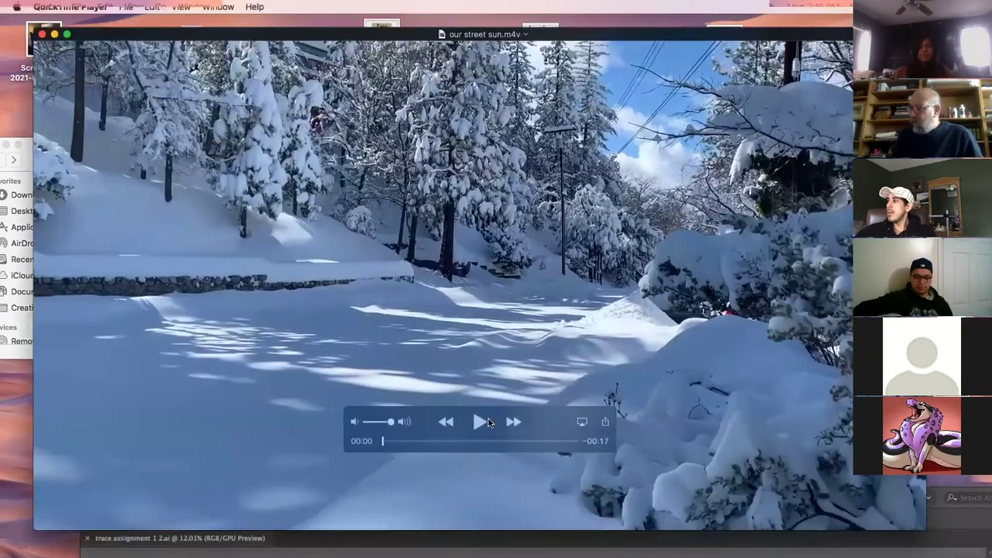
pyautogui.click(487, 422)
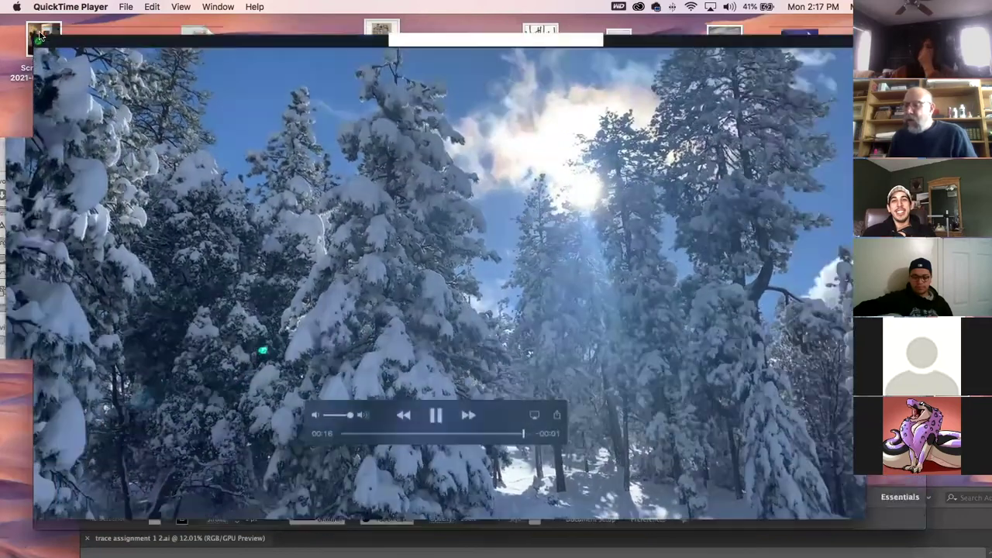
# Close the video, switch back to Illustrator and bring the trace assignment 1 2.ai window fully into view
pyautogui.click(40, 35)
pyautogui.click(147, 144)
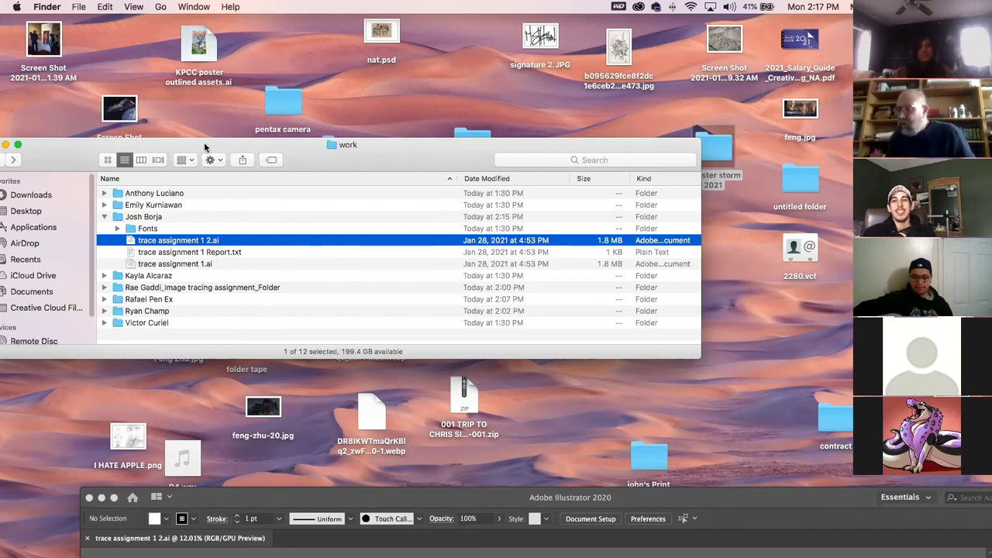
pyautogui.moveTo(205, 147); pyautogui.dragTo(270, 78)
pyautogui.click(454, 503)
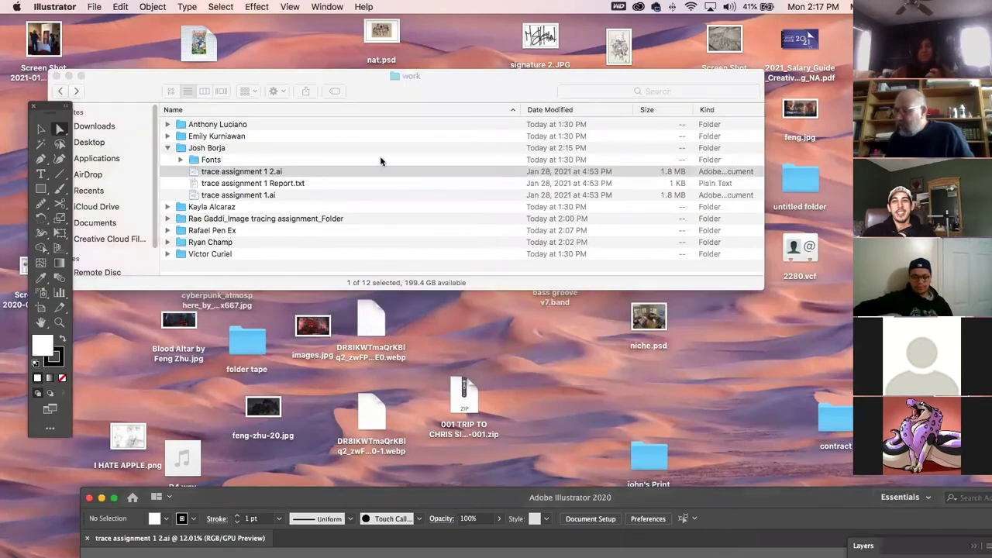
pyautogui.moveTo(433, 492); pyautogui.dragTo(382, 54)
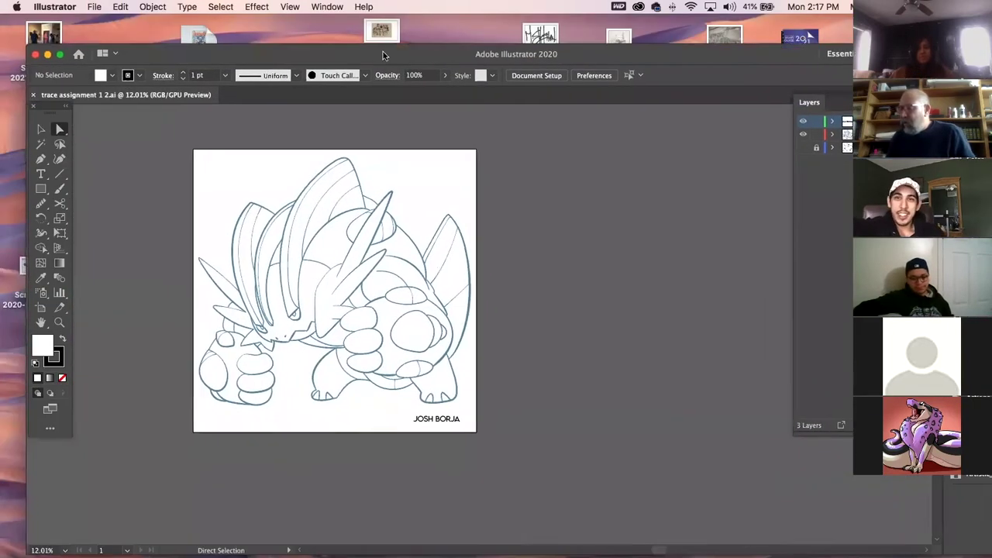
# Check what the top layer and the pen layer contain by toggling their visibility, and lock both layers
pyautogui.click(802, 122)
pyautogui.click(801, 122)
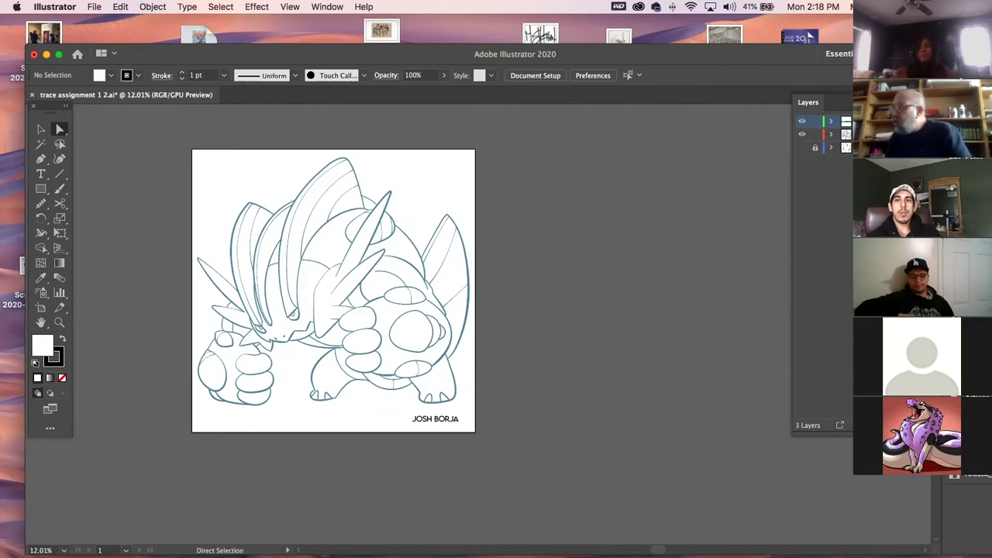
pyautogui.click(803, 135)
pyautogui.click(803, 135)
pyautogui.click(816, 124)
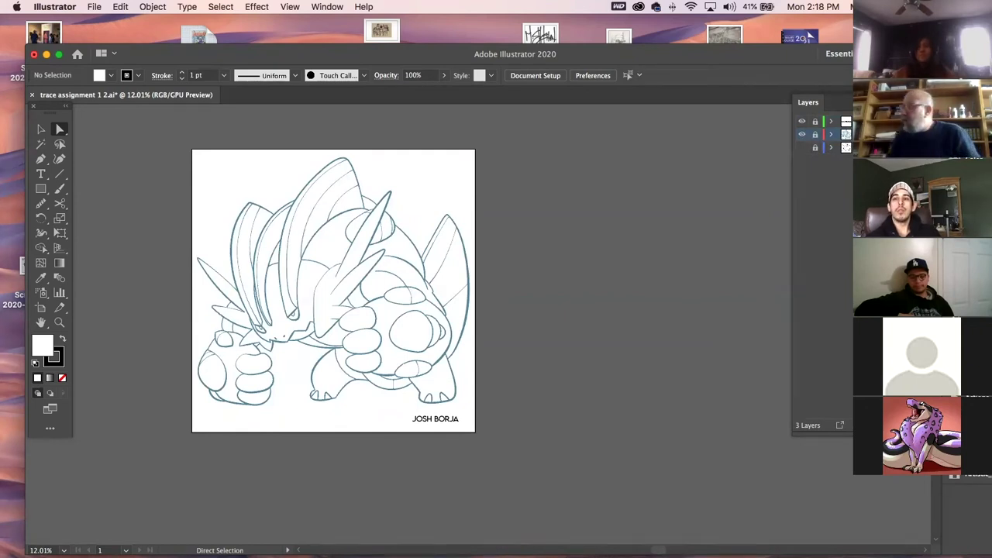
# Compare the pen line art with the trace underneath by repeatedly hiding and showing the trace and pen layers
pyautogui.click(803, 148)
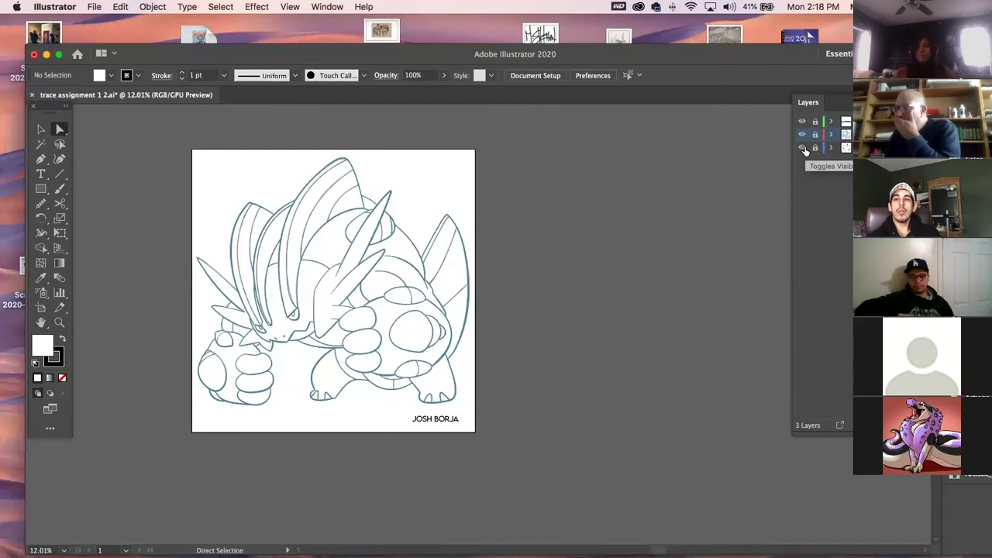
pyautogui.click(803, 148)
pyautogui.click(803, 149)
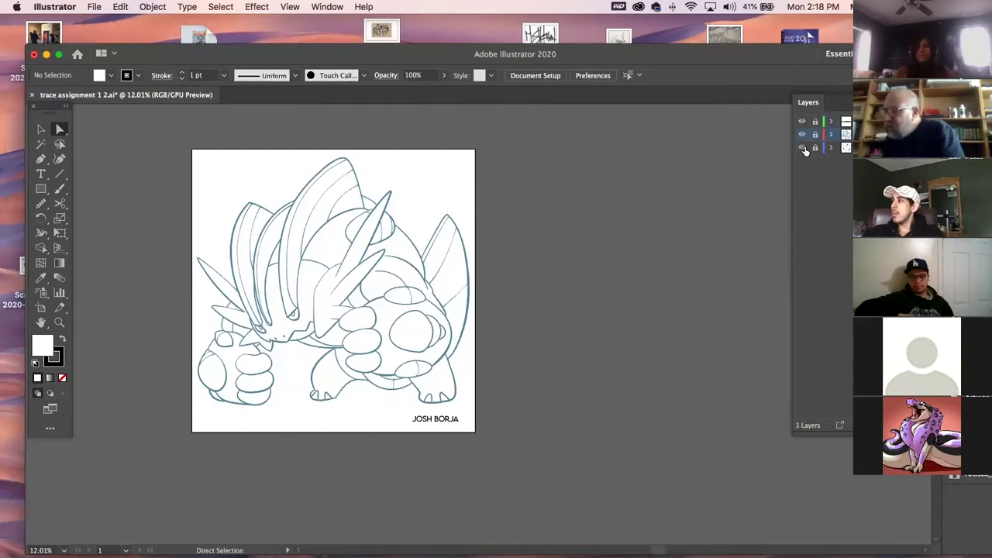
pyautogui.click(803, 148)
pyautogui.click(837, 147)
pyautogui.click(803, 149)
pyautogui.click(802, 148)
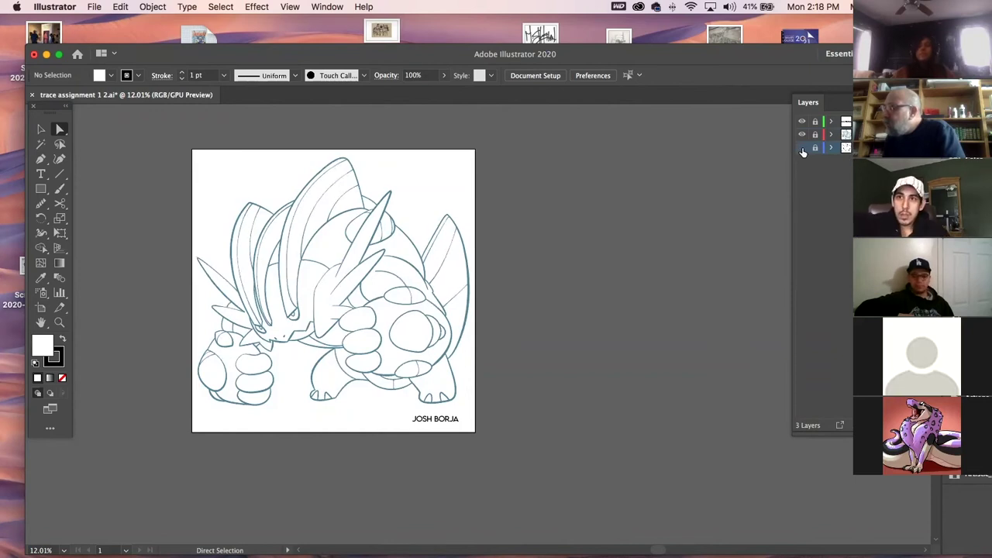
pyautogui.click(803, 149)
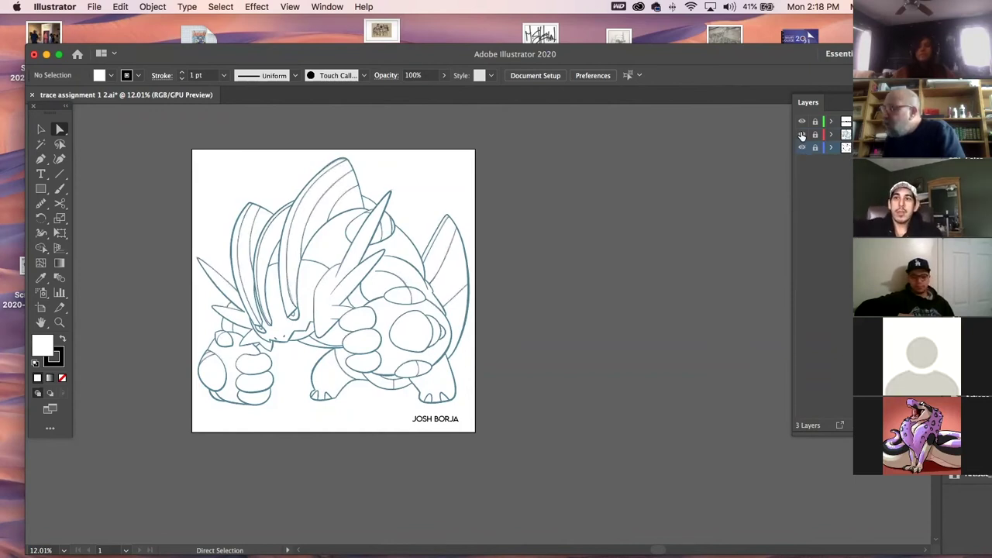
pyautogui.click(802, 135)
pyautogui.click(802, 135)
pyautogui.click(803, 135)
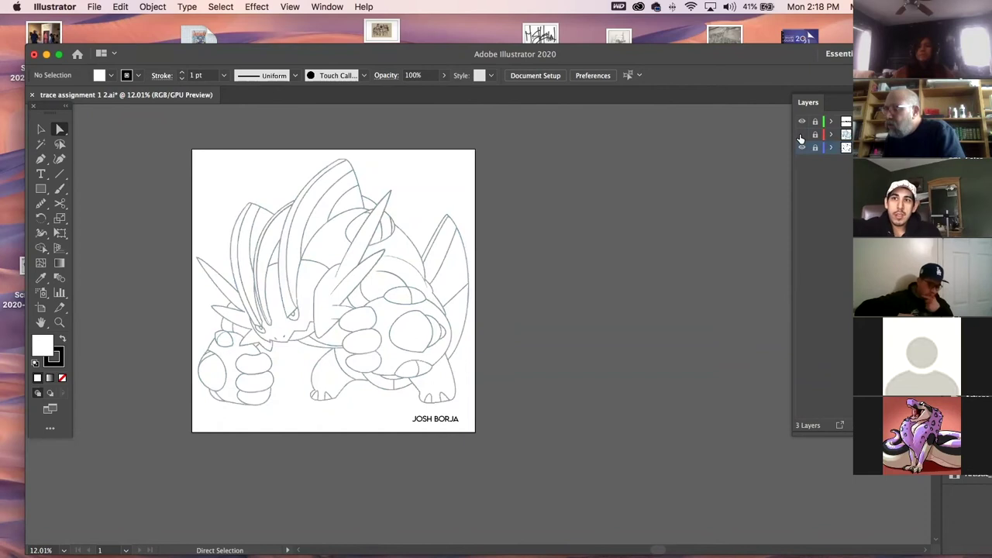
pyautogui.click(803, 135)
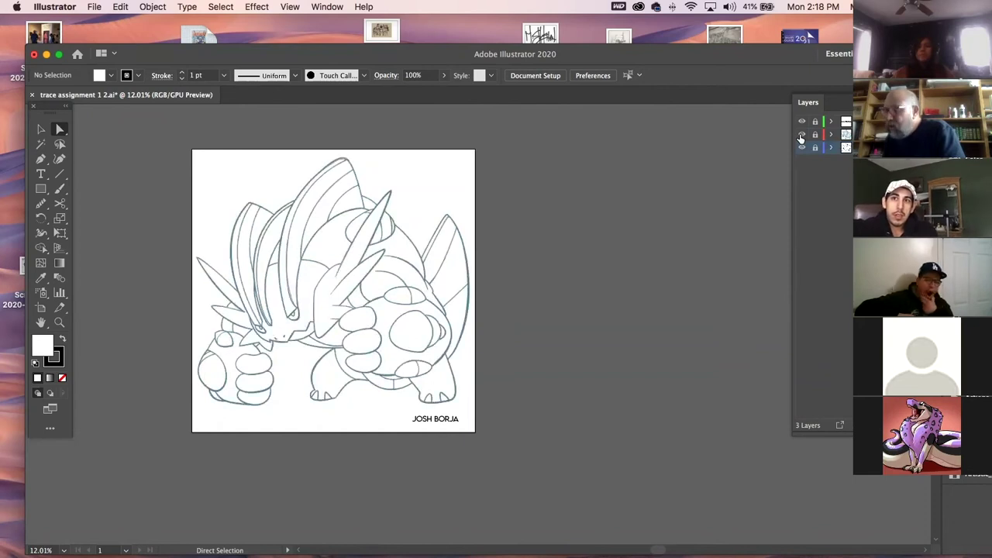
pyautogui.click(803, 135)
pyautogui.click(802, 135)
pyautogui.click(803, 135)
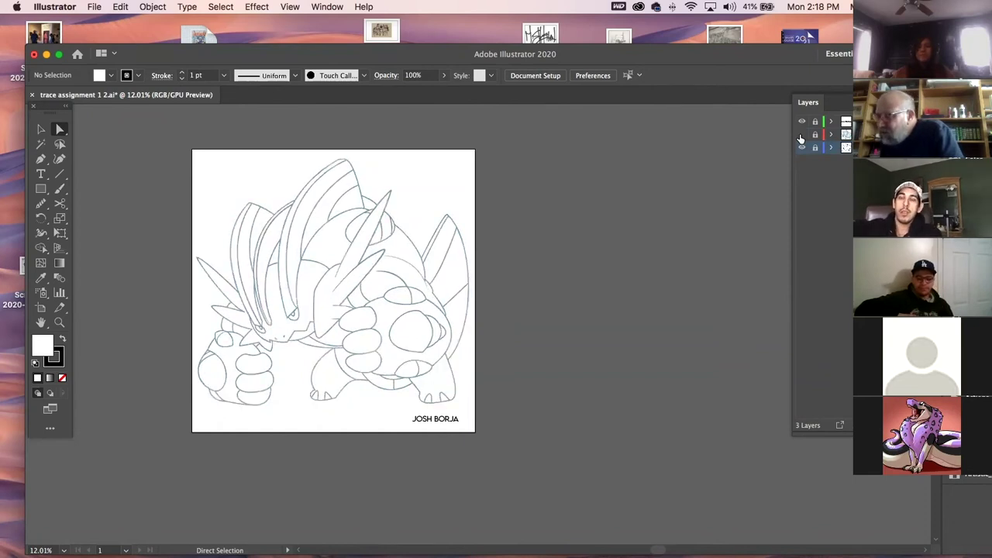
pyautogui.click(802, 135)
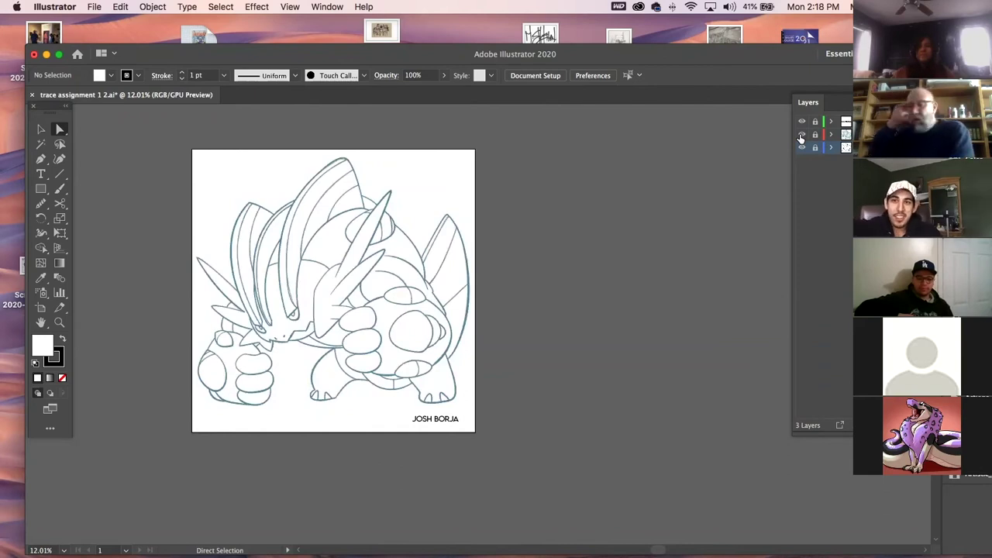
# Delete the trace layer and add a new empty layer beneath the pen layer
pyautogui.click(803, 148)
pyautogui.click(810, 148)
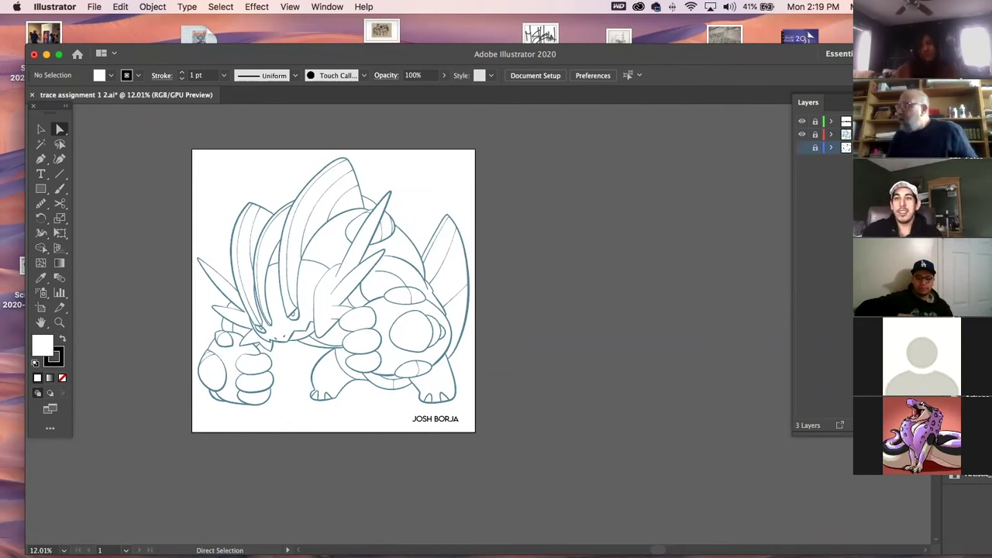
pyautogui.moveTo(841, 148); pyautogui.dragTo(919, 425)
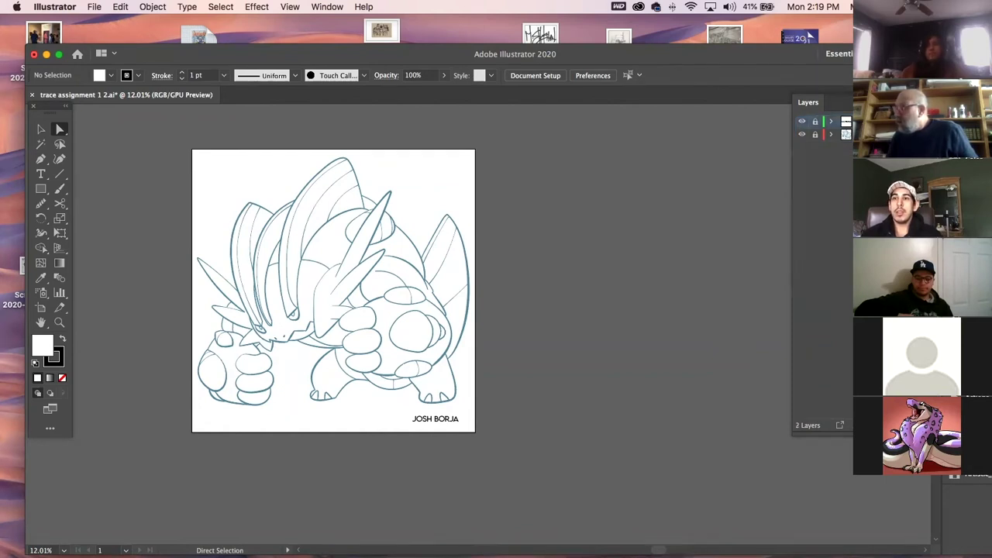
pyautogui.press('super+l')
pyautogui.moveTo(841, 121); pyautogui.dragTo(841, 152)
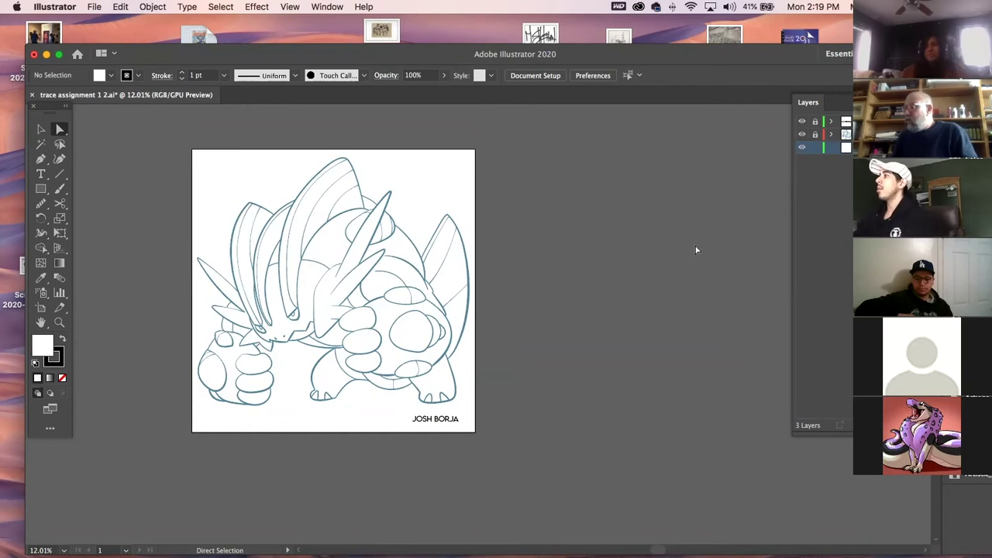
# Unlock the ink layer, lock the empty layer beneath it, and select all of the creature's line art
pyautogui.click(42, 128)
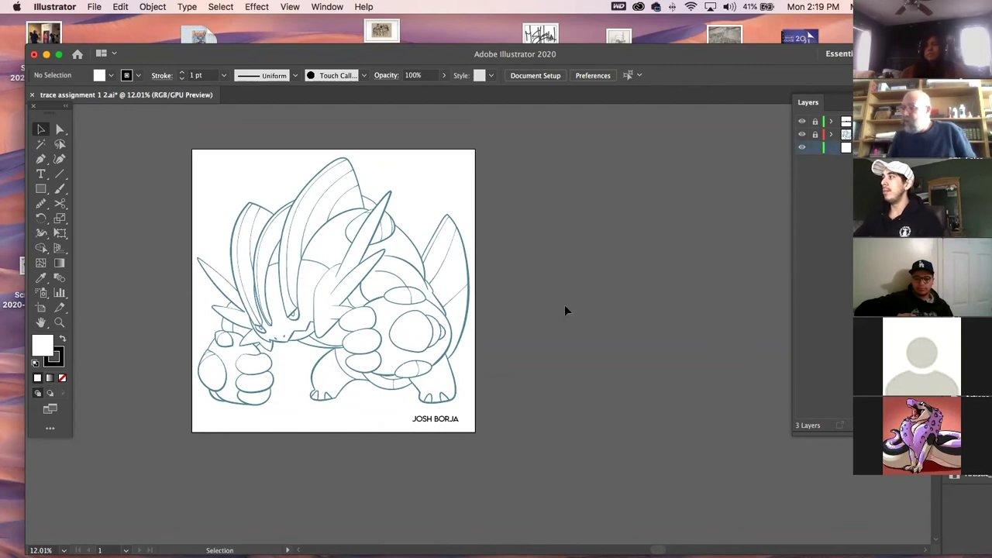
pyautogui.click(59, 322)
pyautogui.moveTo(339, 214); pyautogui.dragTo(510, 149)
pyautogui.press('super+minus')
pyautogui.press('super+minus')
pyautogui.press('super+minus')
pyautogui.press('super+minus')
pyautogui.press('super+minus')
pyautogui.press('v')
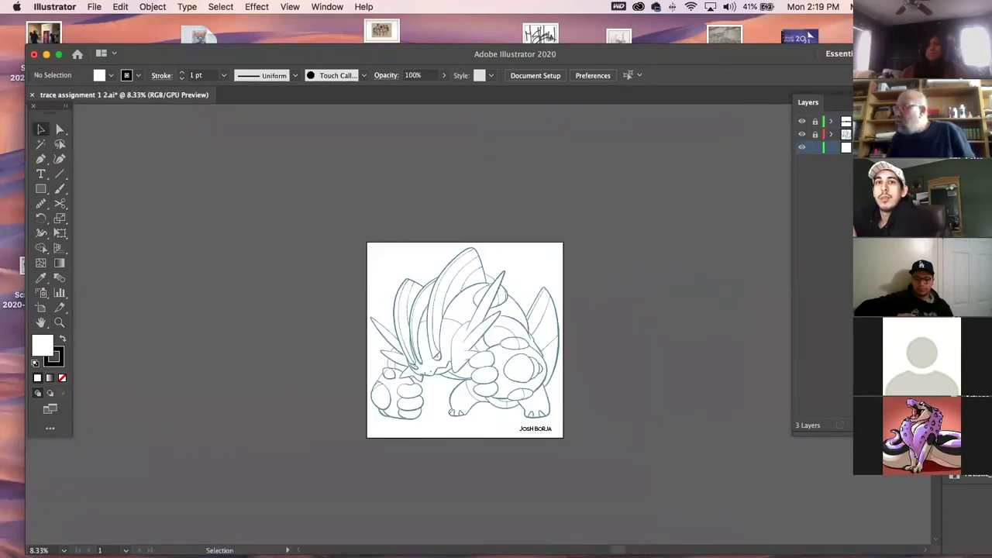
pyautogui.click(815, 121)
pyautogui.click(814, 122)
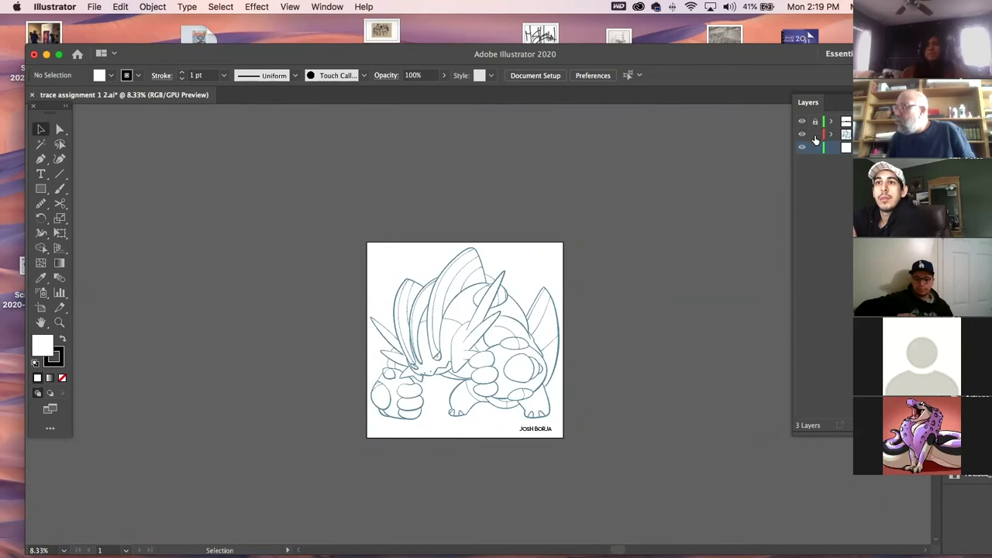
pyautogui.click(815, 148)
pyautogui.press('super+a')
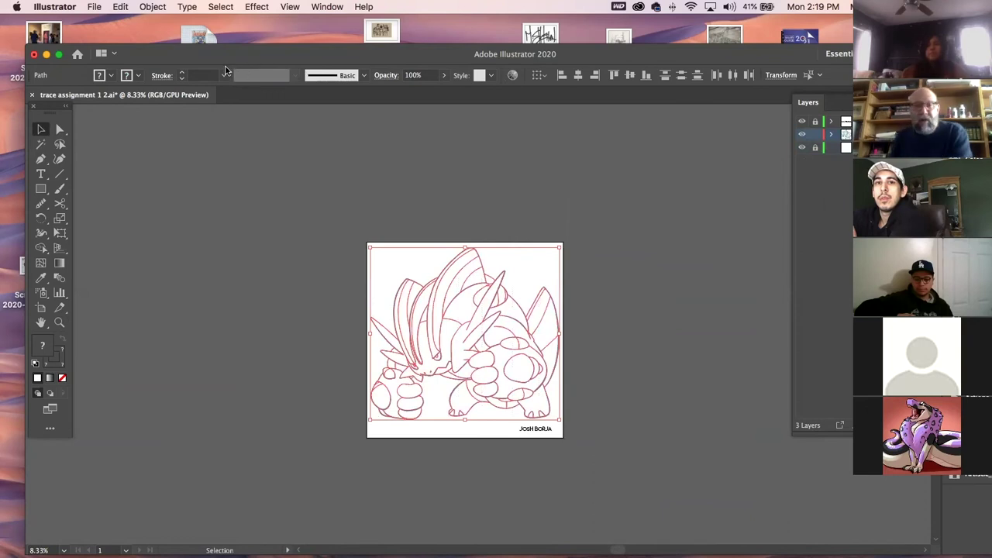
pyautogui.moveTo(231, 61); pyautogui.dragTo(206, 45)
pyautogui.click(152, 7)
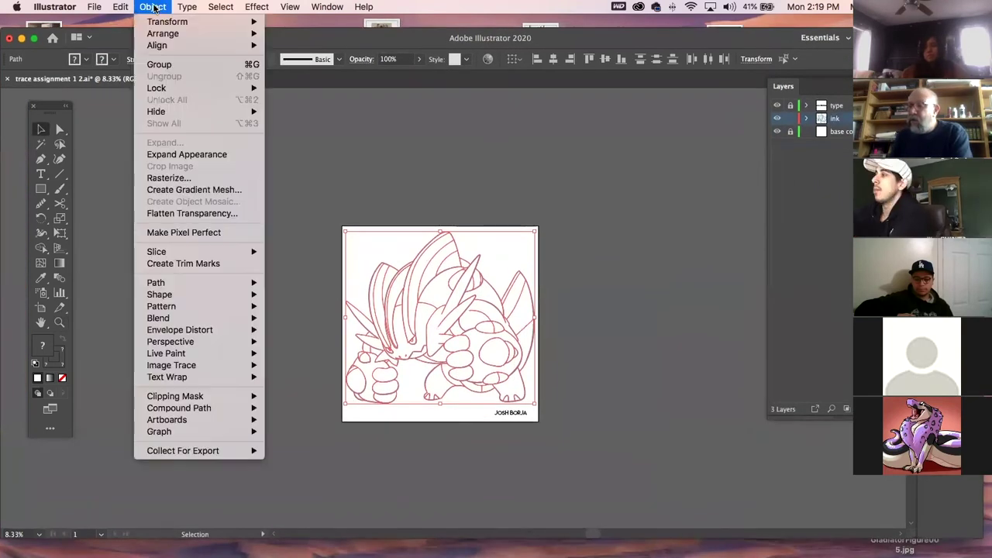
pyautogui.moveTo(163, 87)
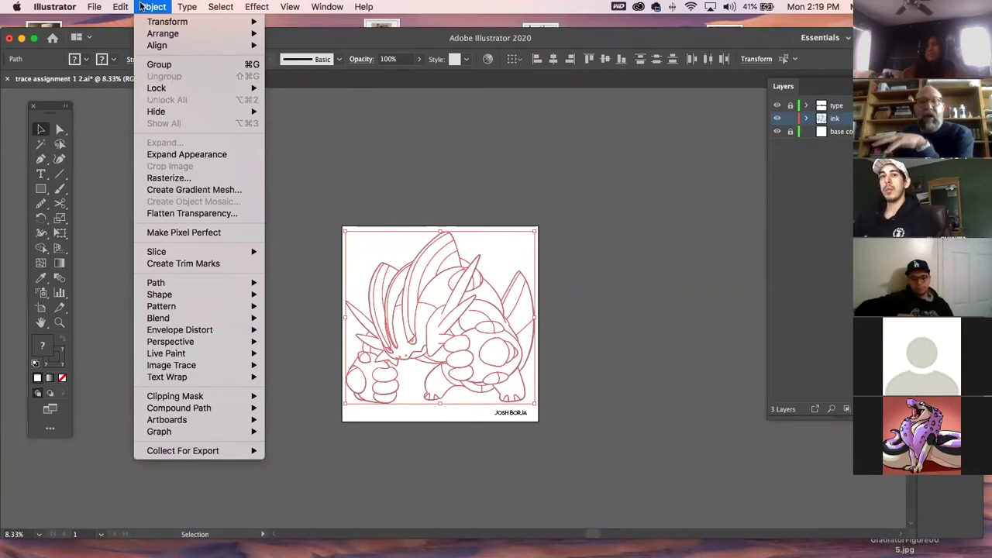
pyautogui.moveTo(16, 7)
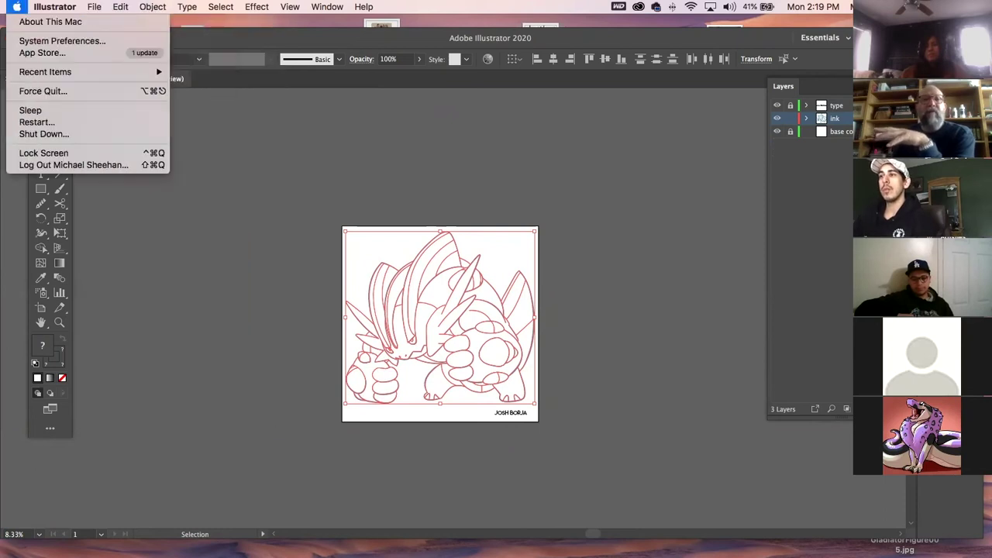
pyautogui.click(436, 13)
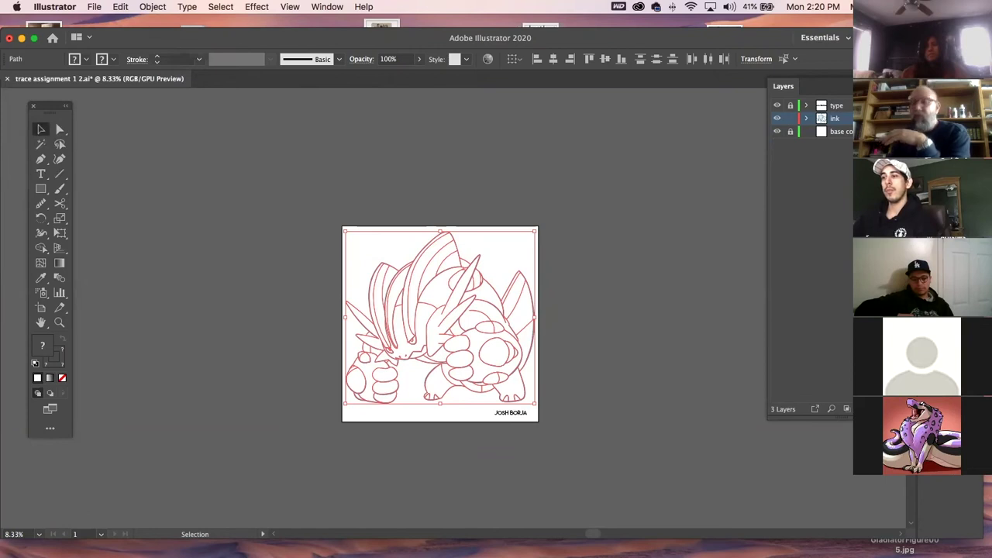
pyautogui.click(165, 8)
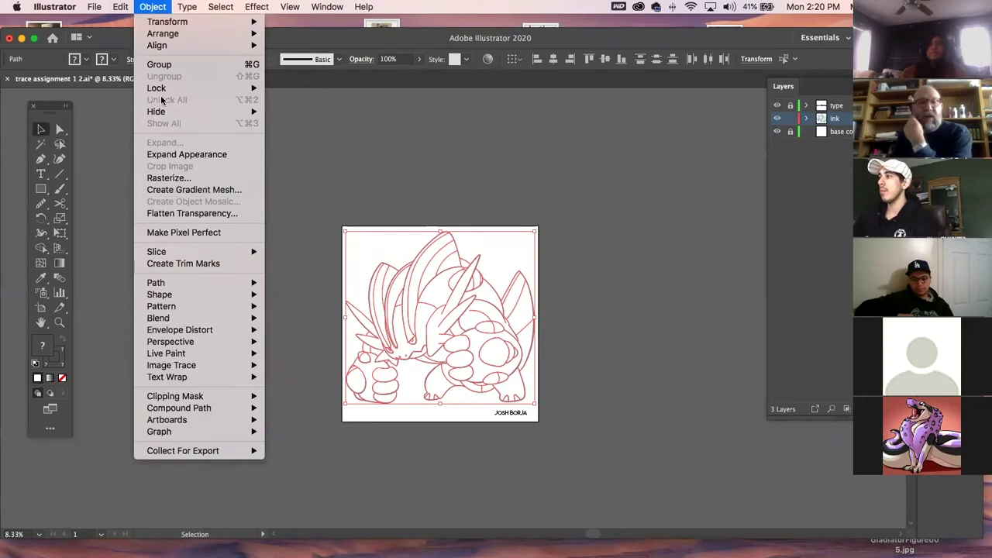
pyautogui.click(158, 67)
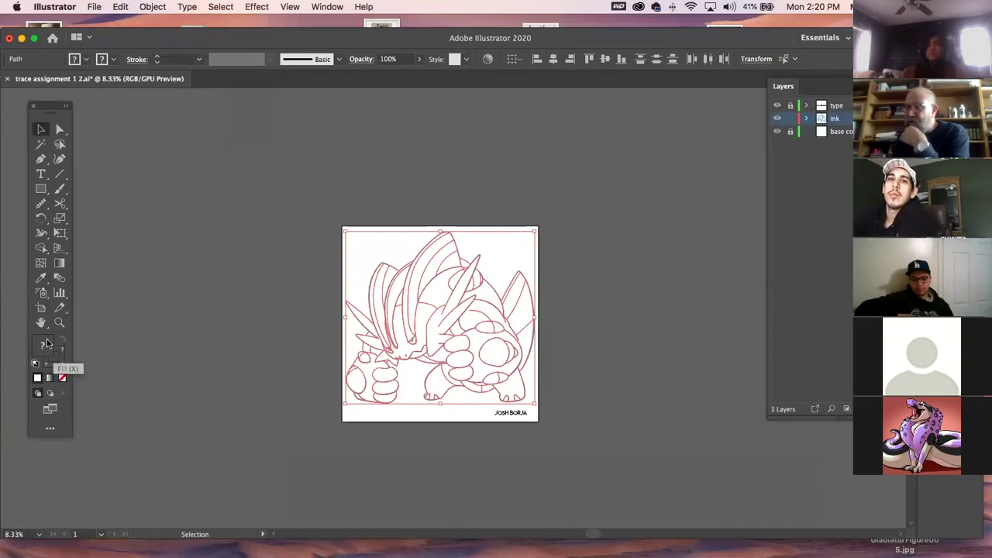
# Set the fill of all selected line-art paths to None and deselect them
pyautogui.click(62, 380)
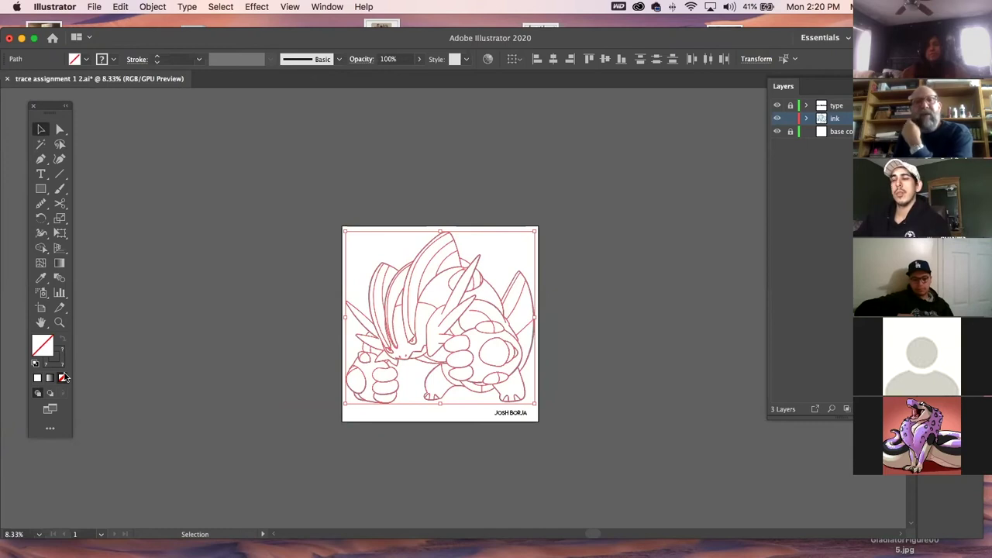
pyautogui.click(180, 222)
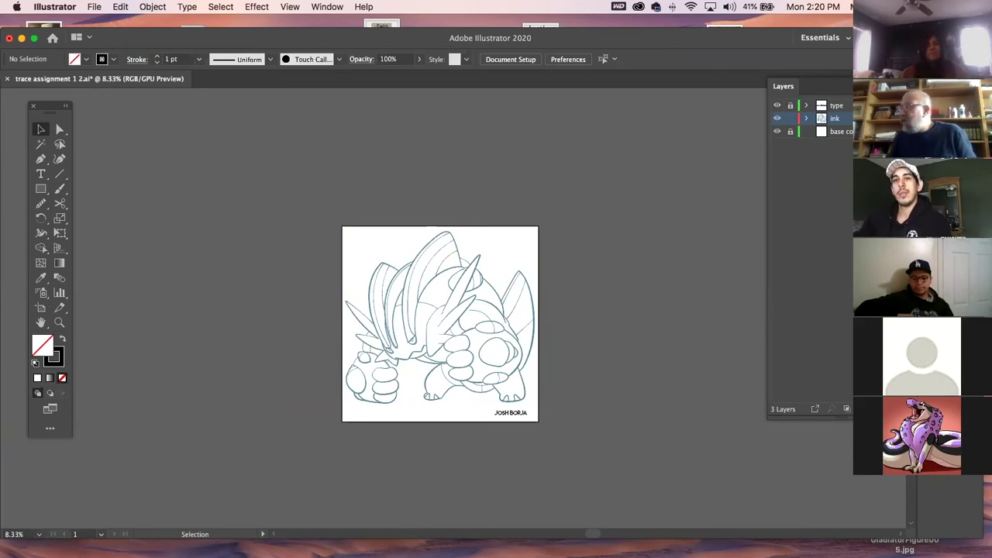
# Draw a white-filled curved test shape on the empty canvas beside the artboard with the Pen tool
pyautogui.click(927, 113)
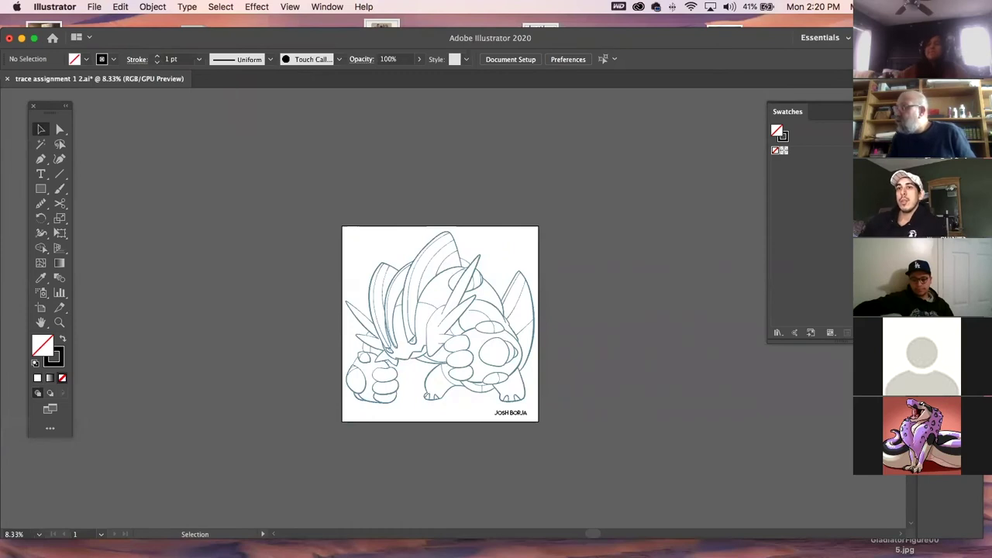
pyautogui.press('F6')
pyautogui.click(784, 207)
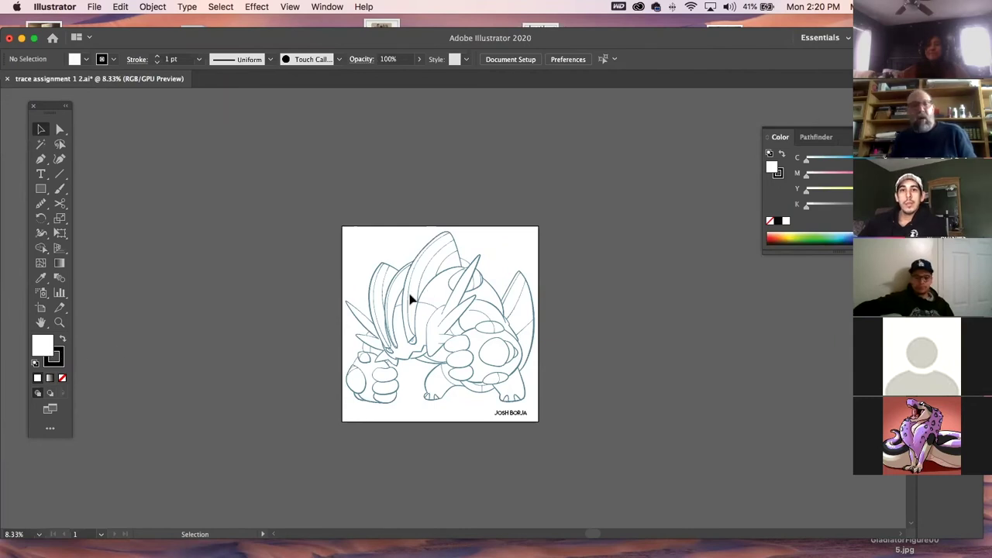
pyautogui.click(41, 159)
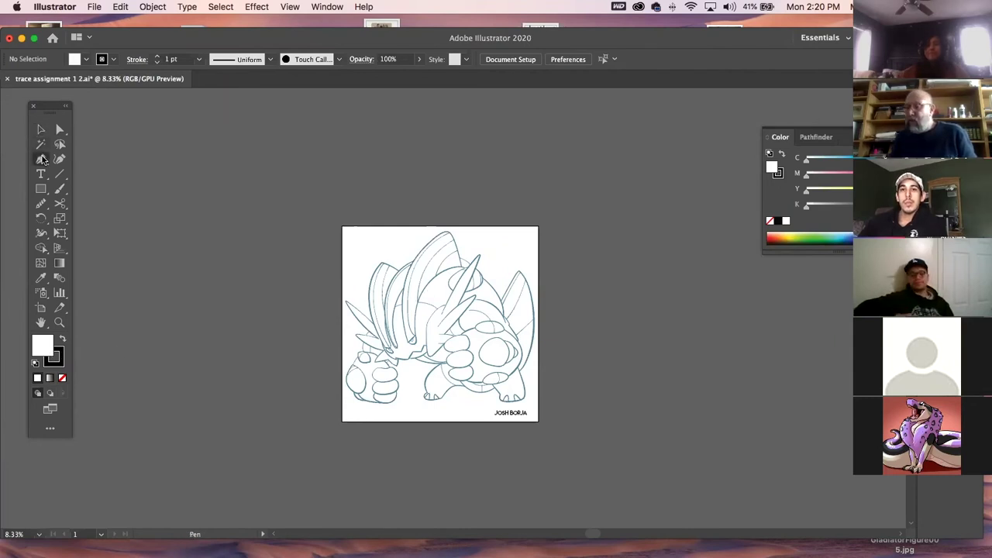
pyautogui.moveTo(142, 210); pyautogui.dragTo(185, 184)
pyautogui.moveTo(194, 210); pyautogui.dragTo(234, 240)
pyautogui.moveTo(222, 289); pyautogui.dragTo(188, 324)
pyautogui.moveTo(138, 281); pyautogui.dragTo(124, 272)
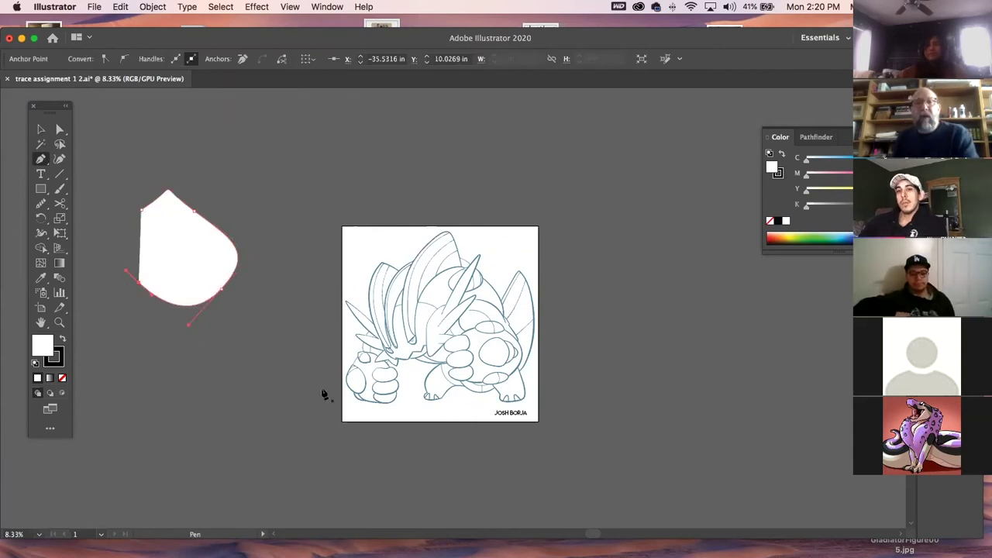
# Remove the fill from the test shape beside the artboard, and delete the shape
pyautogui.click(41, 129)
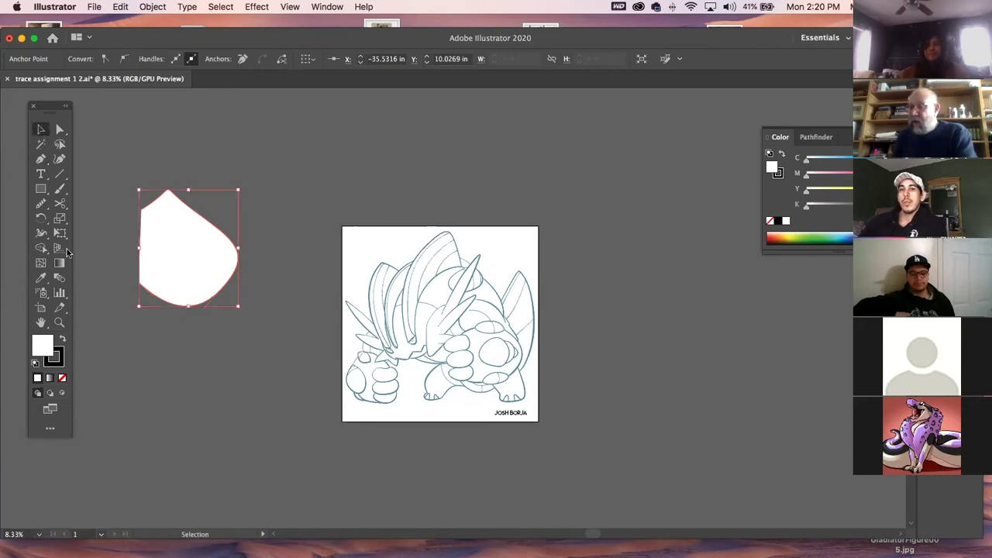
pyautogui.click(62, 377)
pyautogui.click(205, 415)
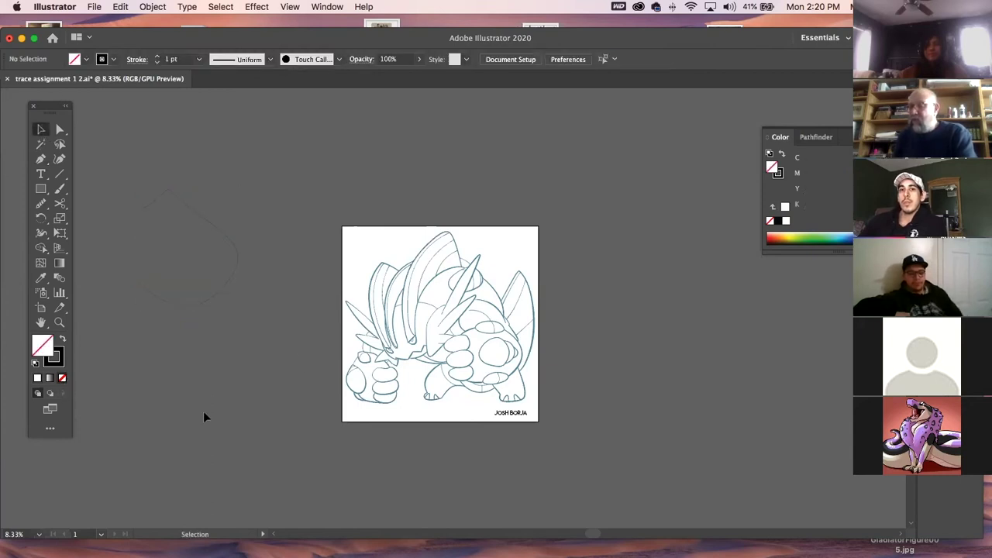
pyautogui.moveTo(198, 403); pyautogui.dragTo(128, 134)
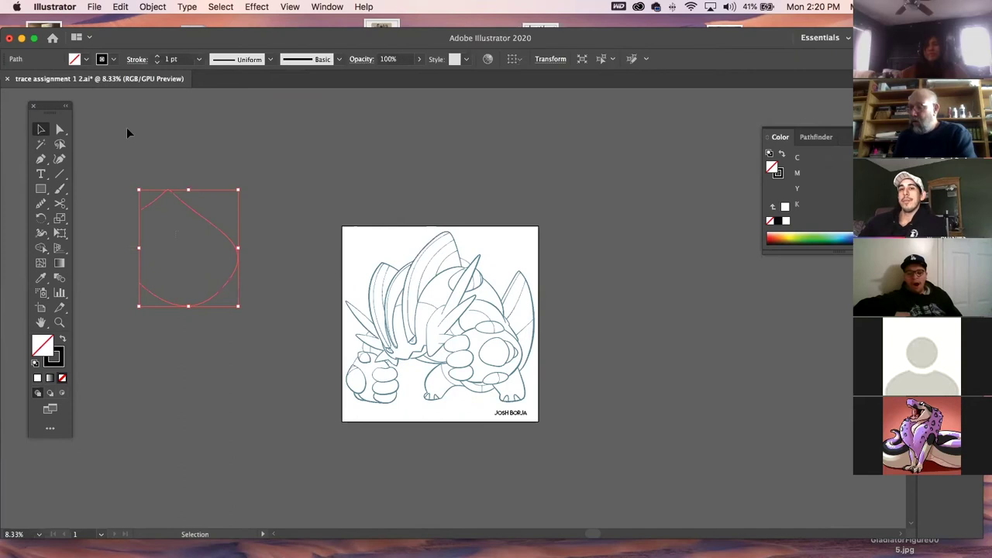
pyautogui.press('Delete')
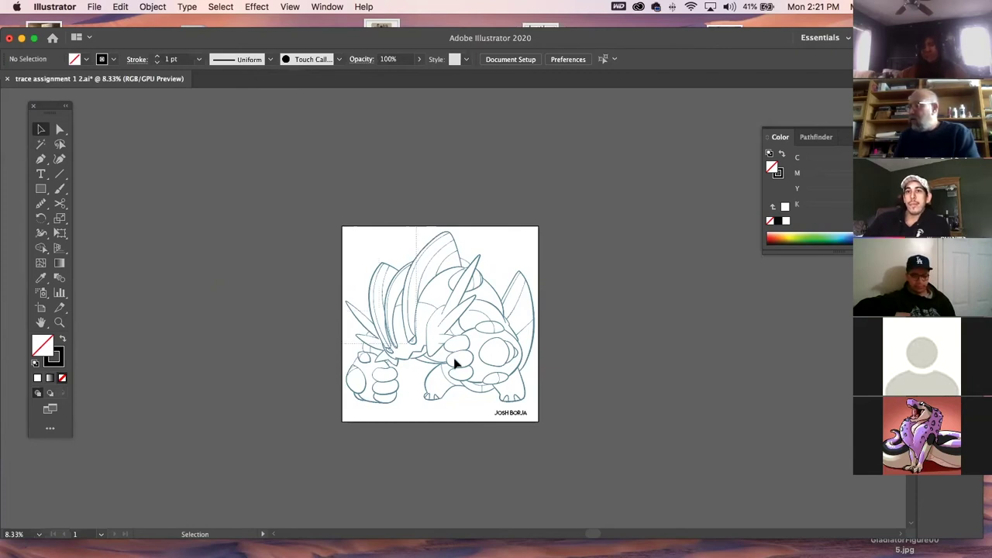
# Give all of the creature's line art a black stroke and save the document
pyautogui.press('super+a')
pyautogui.click(58, 364)
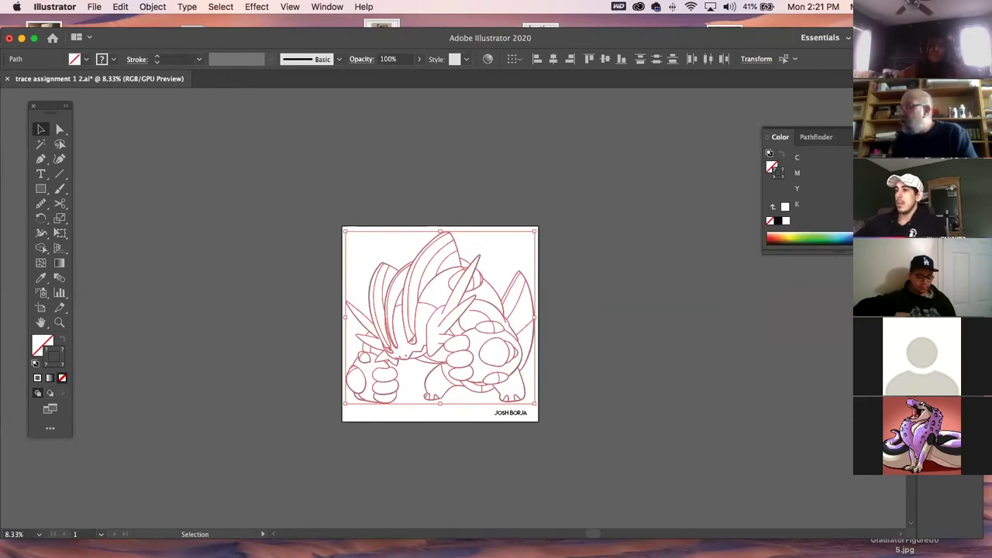
pyautogui.click(589, 199)
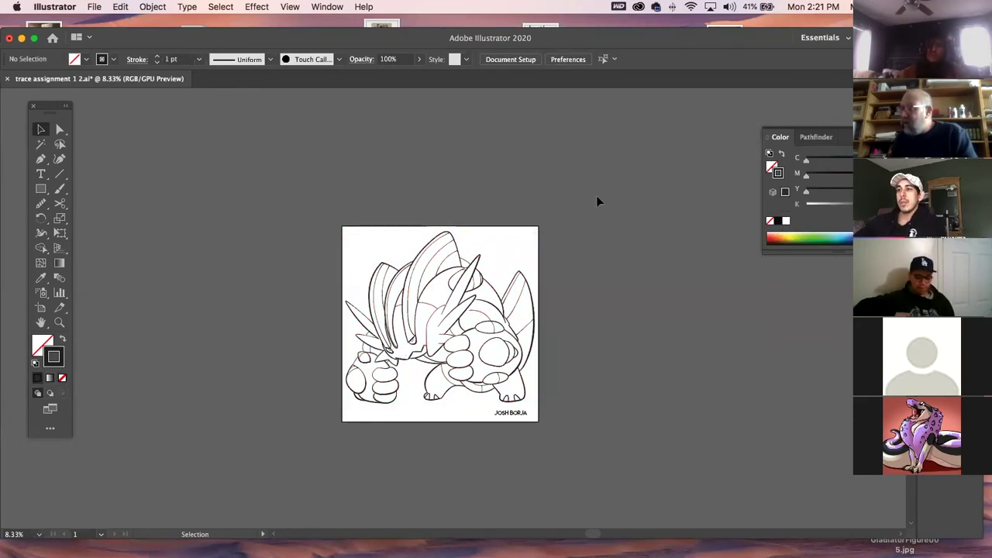
pyautogui.click(59, 323)
pyautogui.moveTo(473, 291)
pyautogui.mouseDown()
pyautogui.moveTo(525, 342)
pyautogui.moveTo(550, 330)
pyautogui.mouseUp()
pyautogui.press('v')
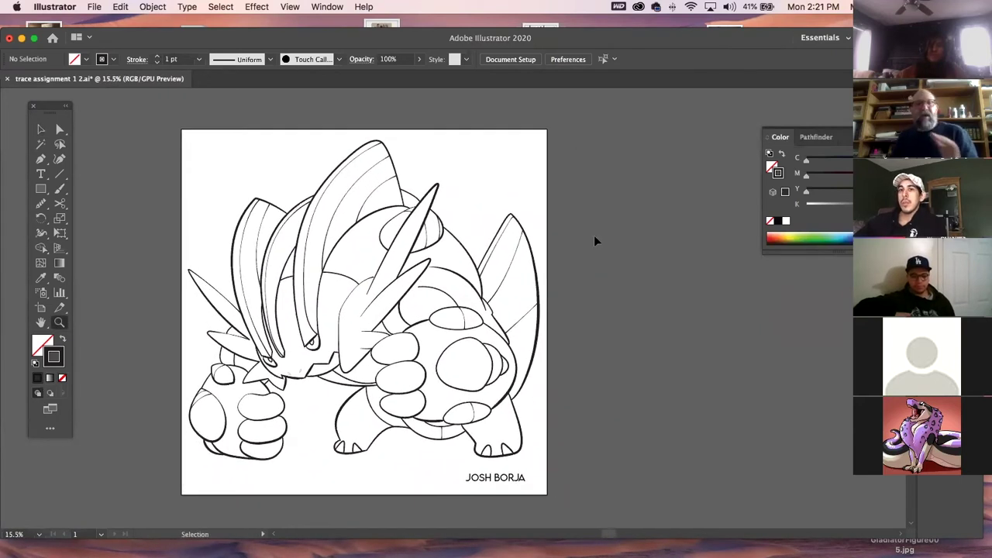
pyautogui.press('super+s')
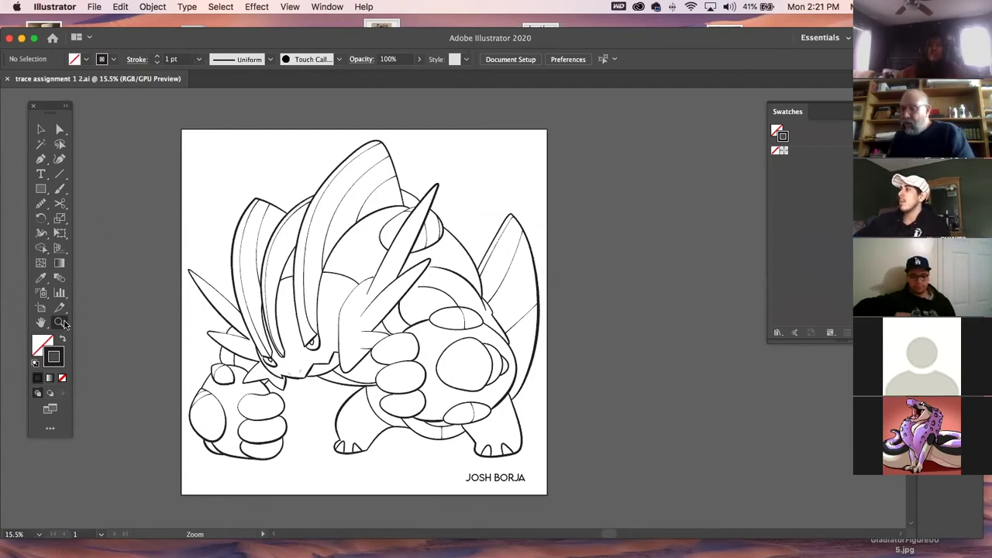
# Lock the ink layer, unlock the base layer beneath it, and make that base layer active for the Pen tool
pyautogui.click(287, 292)
pyautogui.click(42, 160)
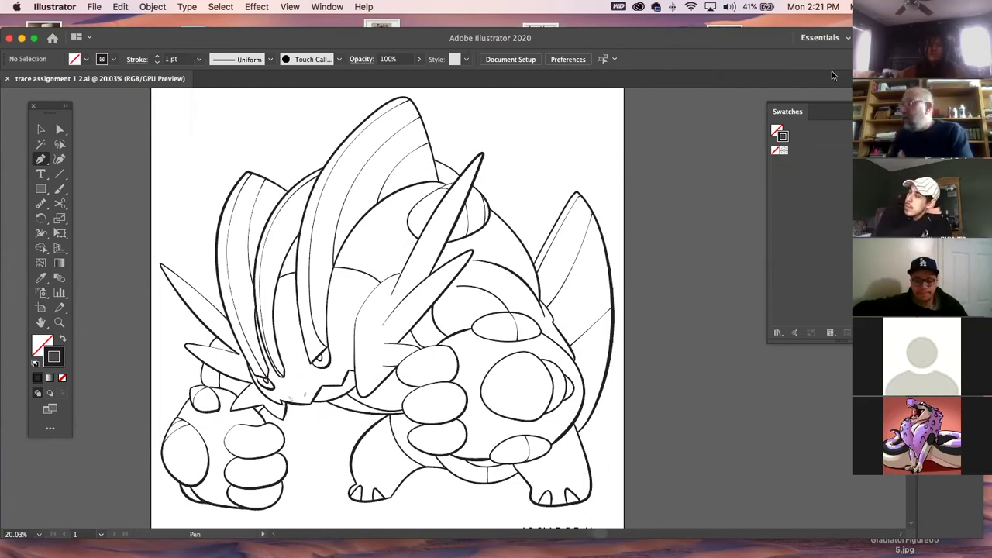
pyautogui.press('F7')
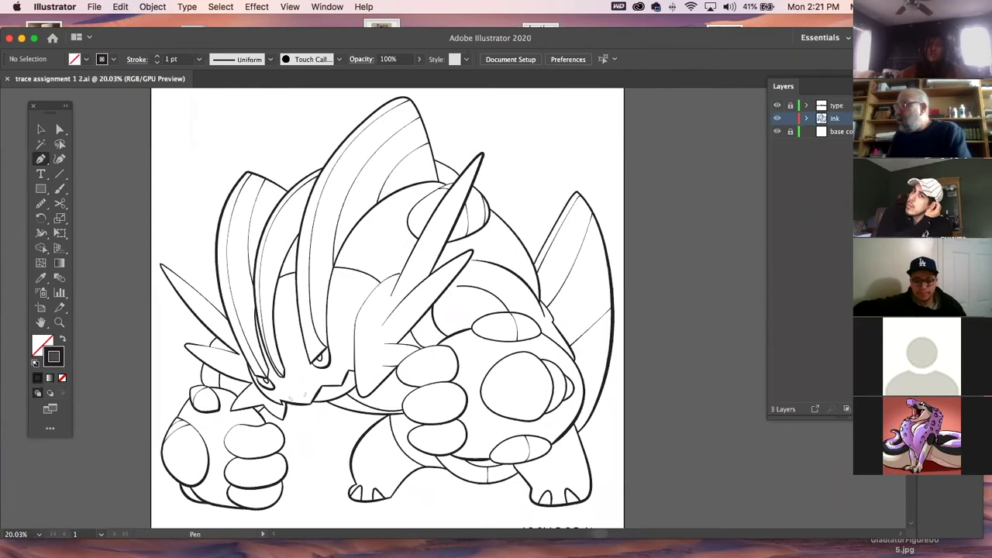
pyautogui.click(790, 119)
pyautogui.click(790, 131)
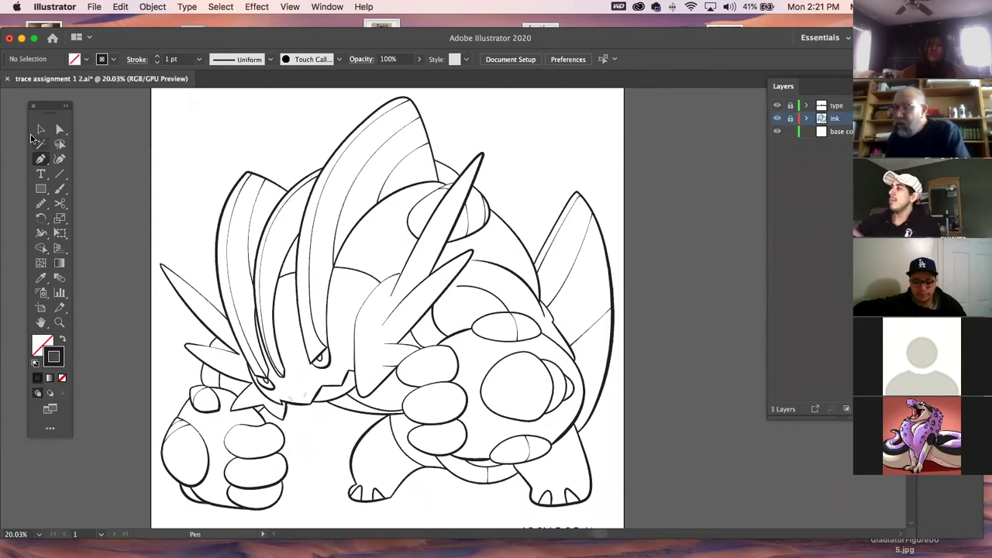
pyautogui.click(837, 131)
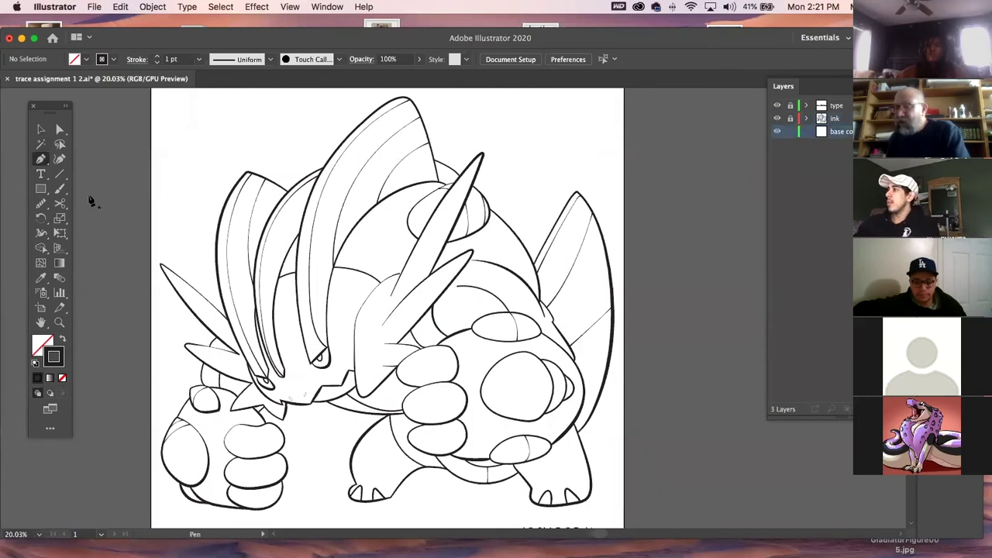
# Trace the outer edge of the creature's tall central fin on the base layer with the Pen tool
pyautogui.click(324, 164)
pyautogui.click(341, 146)
pyautogui.click(355, 131)
pyautogui.click(376, 109)
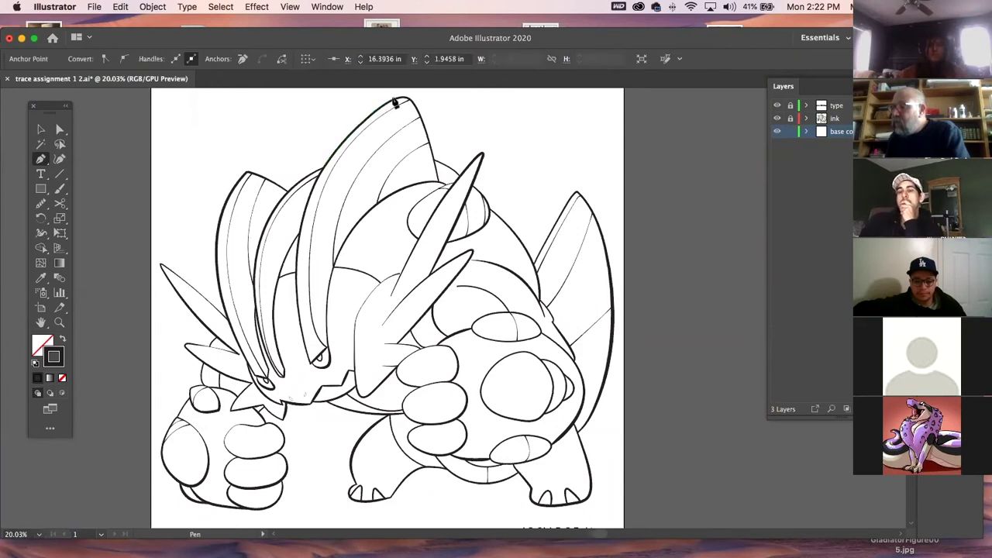
pyautogui.scroll(1, 403, 109)
pyautogui.click(413, 113)
pyautogui.moveTo(412, 112); pyautogui.dragTo(418, 120)
pyautogui.click(435, 173)
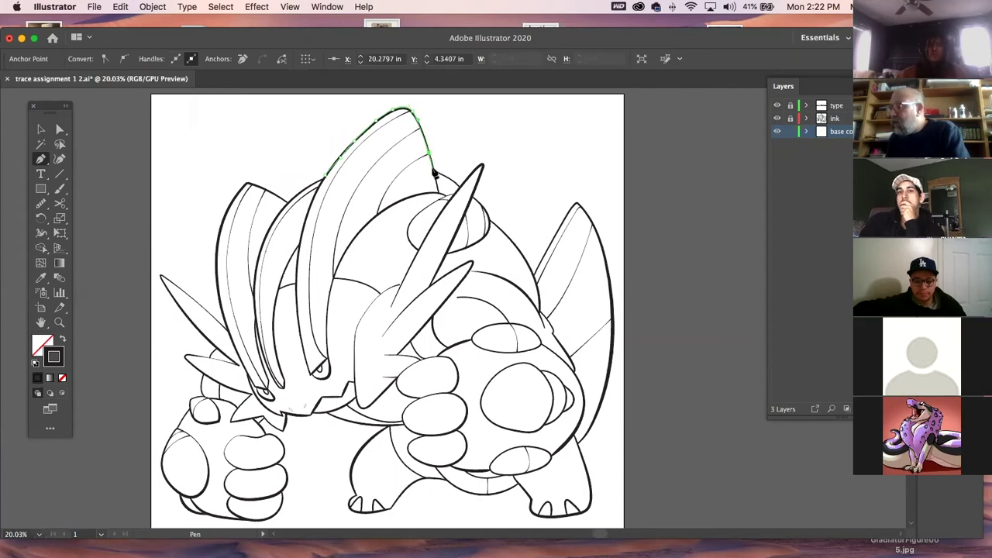
# Continue the base-layer outline from the central fin across the shoulder and around the tall upper cheek spike
pyautogui.click(449, 181)
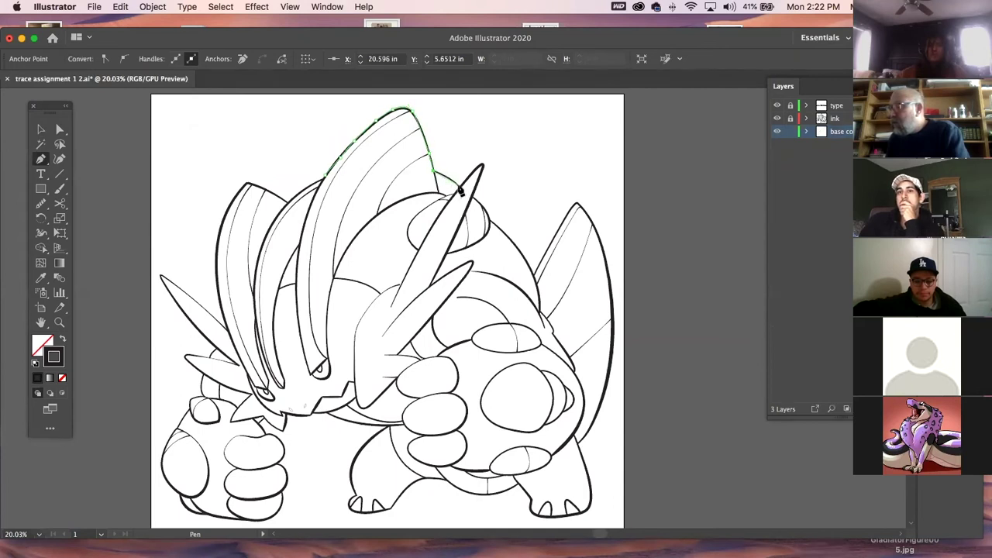
pyautogui.moveTo(465, 197); pyautogui.dragTo(469, 200)
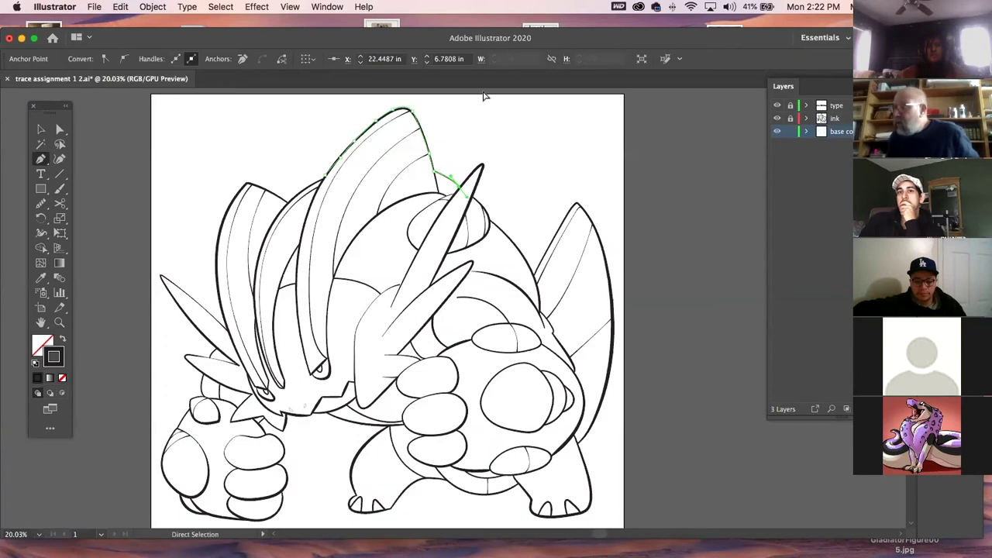
pyautogui.keyDown('super'); pyautogui.click(543, 193); pyautogui.keyUp('super')
pyautogui.click(459, 186)
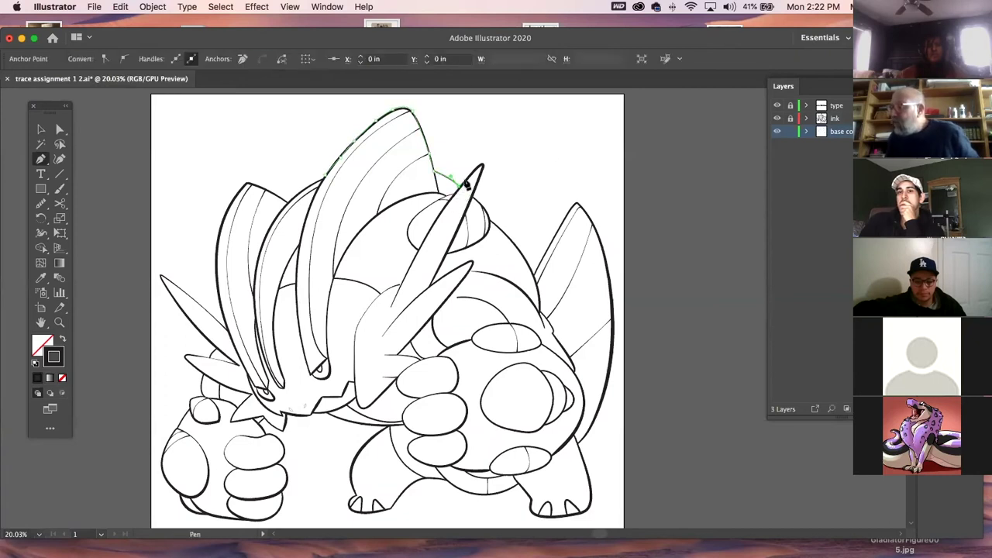
pyautogui.click(476, 172)
pyautogui.click(481, 166)
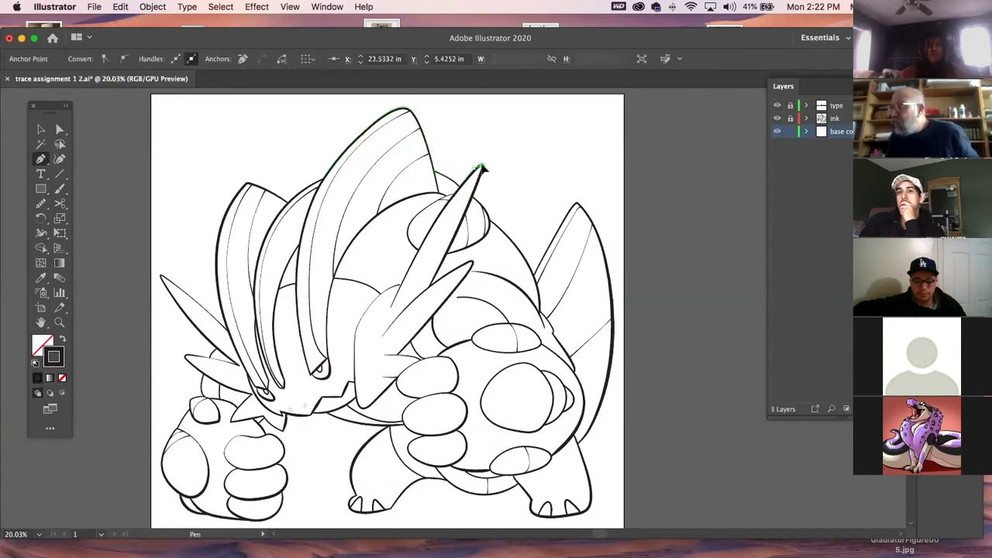
pyautogui.moveTo(479, 185); pyautogui.dragTo(477, 191)
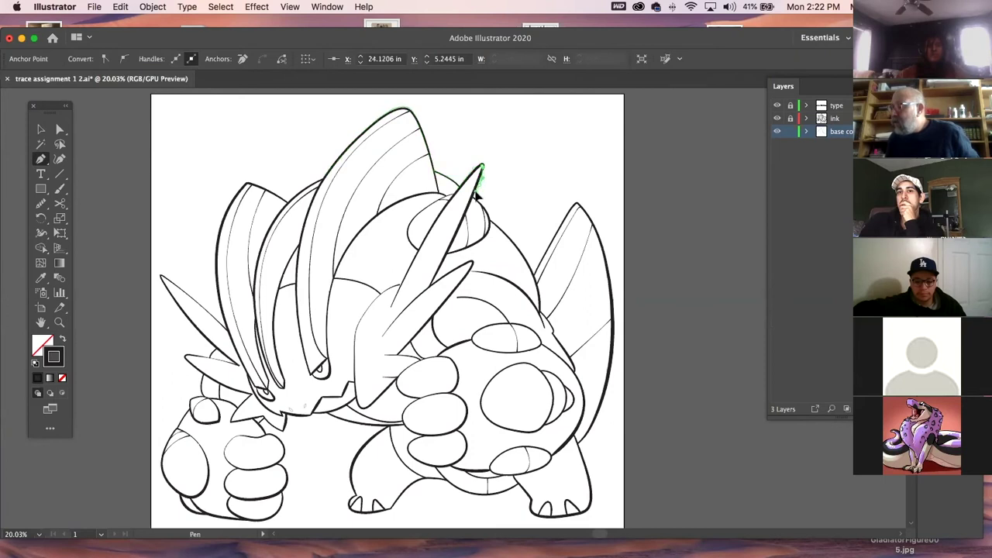
pyautogui.click(472, 196)
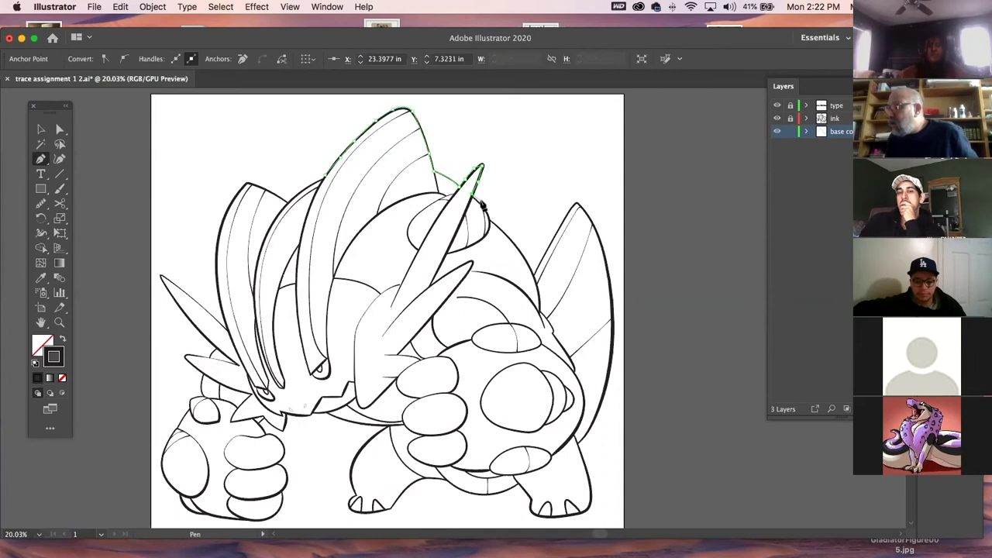
# Trace the outline down the creature's back, past the shoulder bump, to the base of the tail fin
pyautogui.click(485, 214)
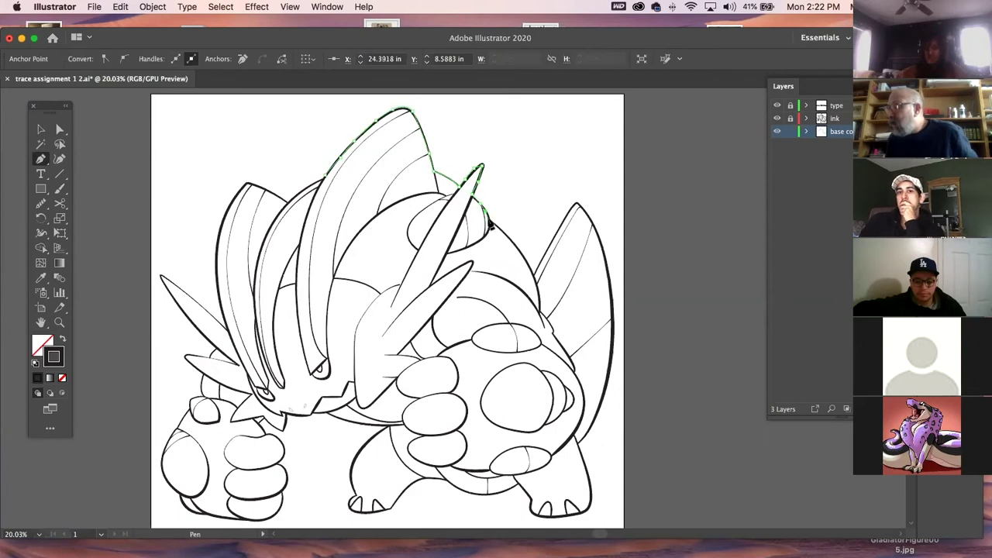
pyautogui.click(493, 227)
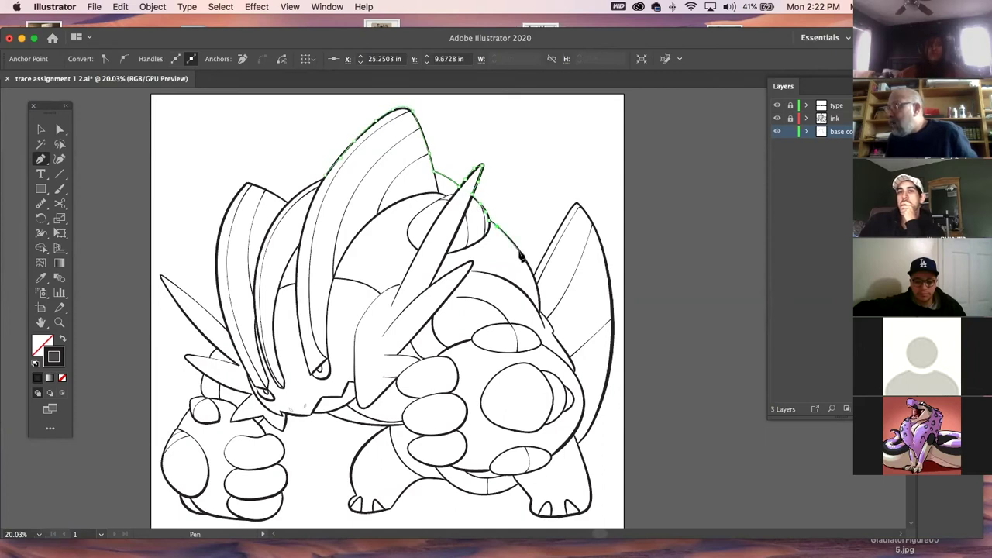
pyautogui.click(534, 277)
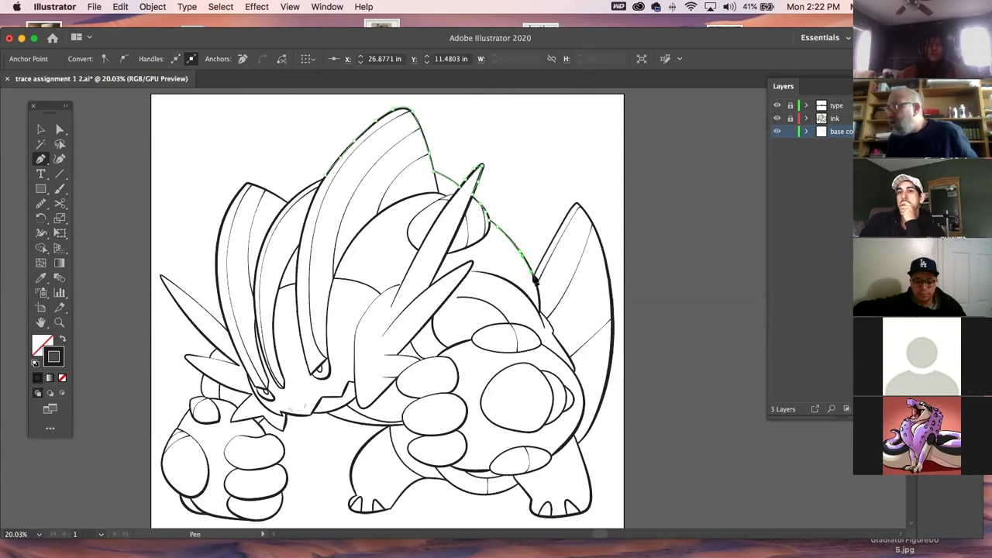
pyautogui.click(535, 279)
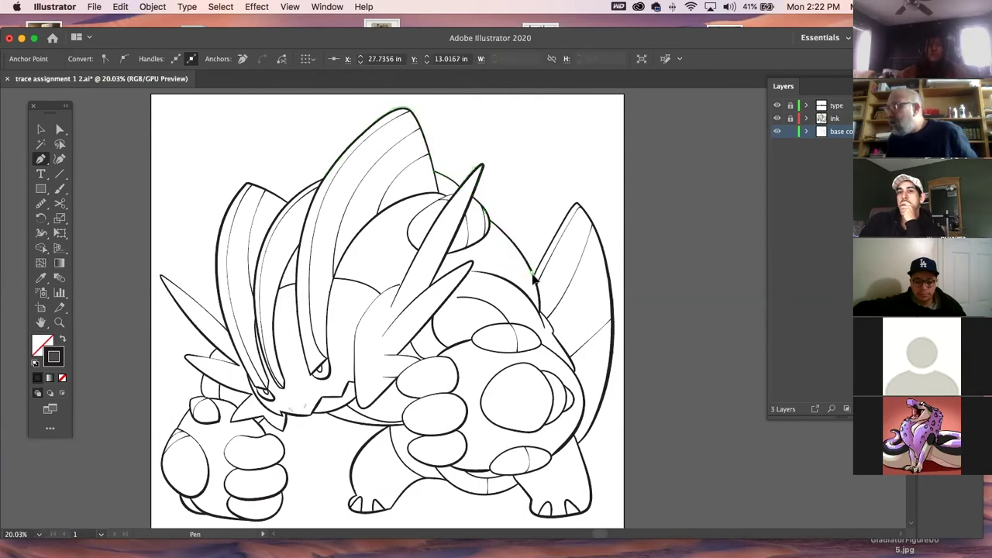
# Trace around the tail fin, over its pointed tip and down its long outer curve to the hind leg
pyautogui.click(573, 209)
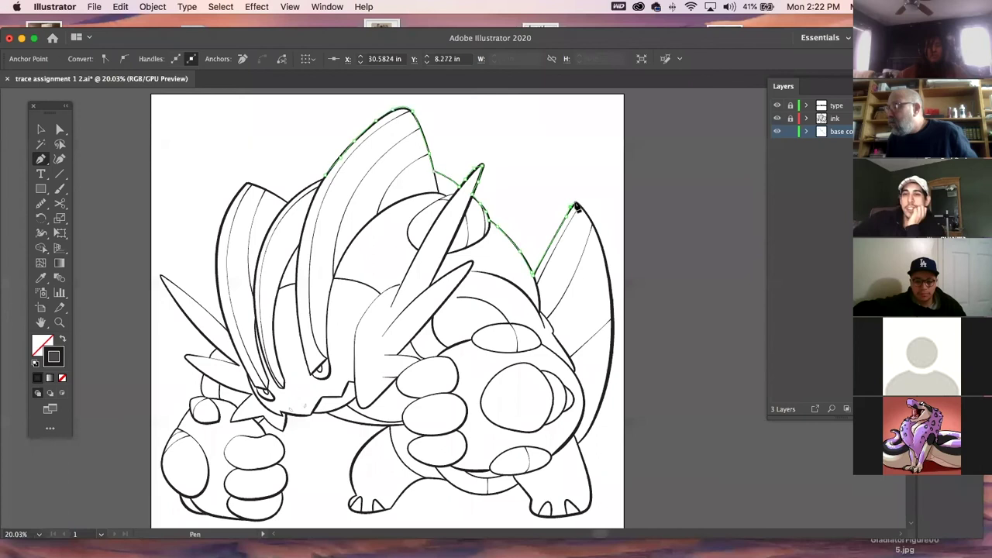
pyautogui.click(584, 207)
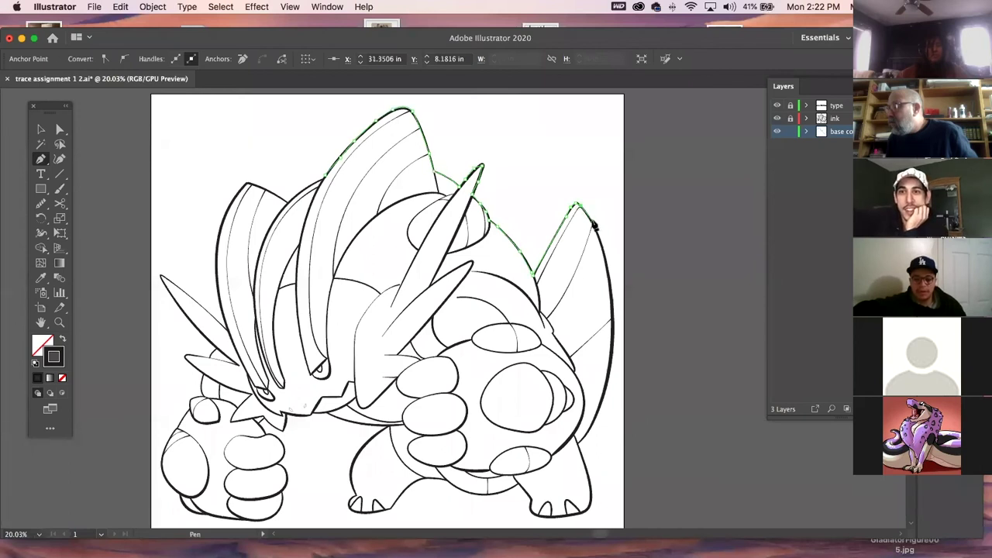
pyautogui.click(607, 253)
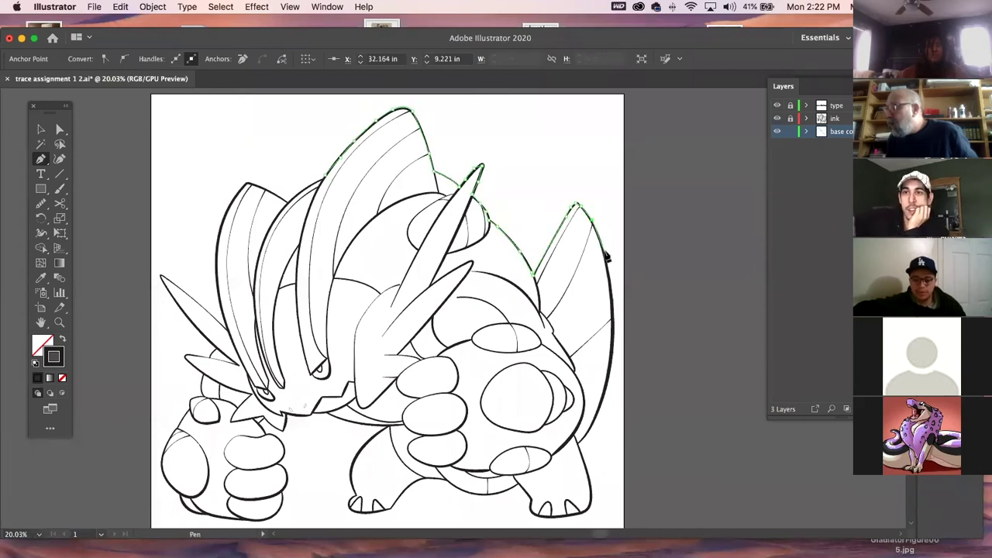
pyautogui.click(613, 304)
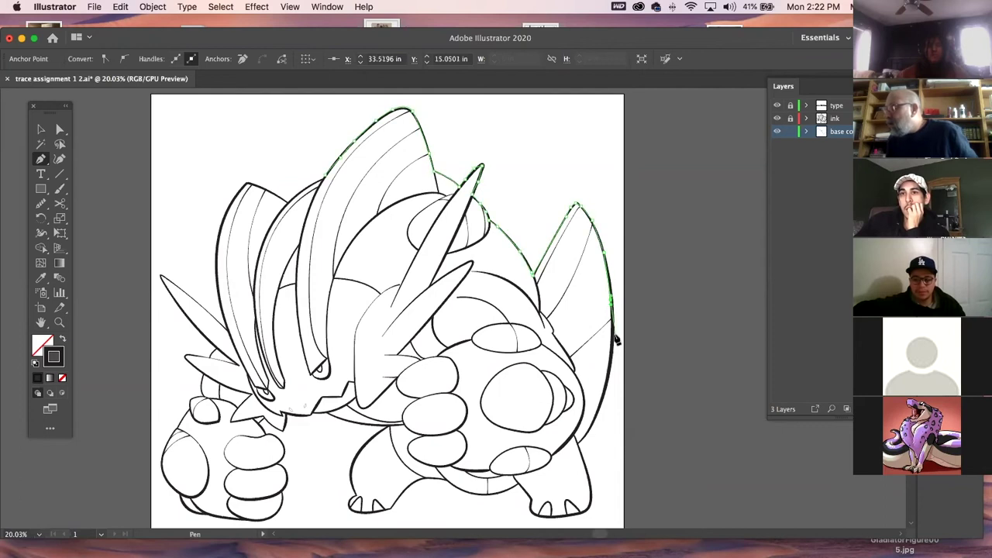
pyautogui.click(610, 380)
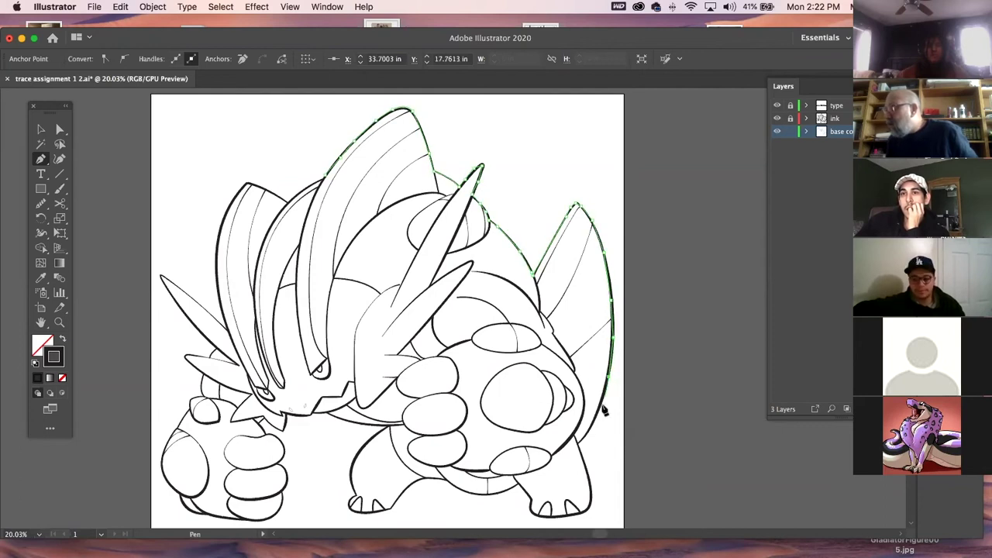
pyautogui.click(604, 409)
pyautogui.click(591, 429)
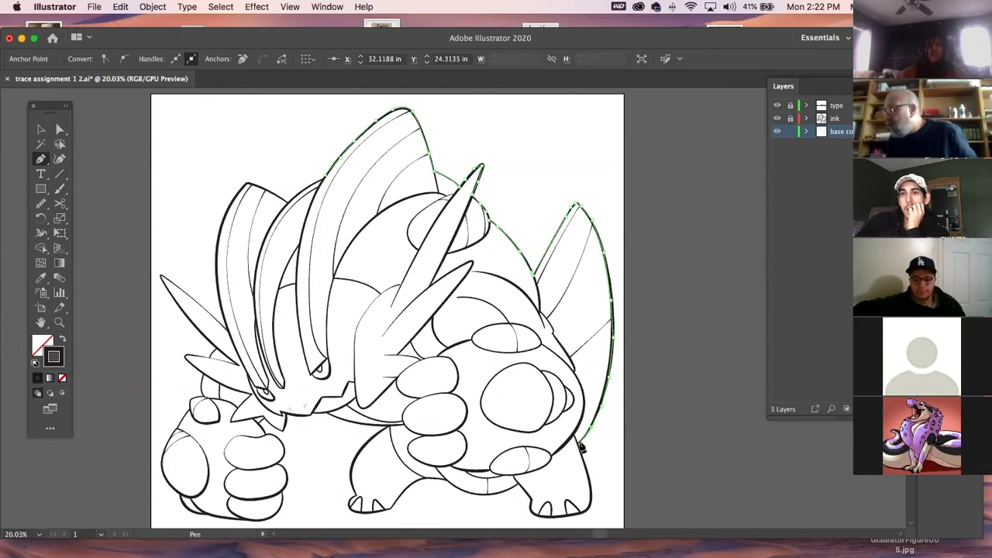
pyautogui.click(579, 442)
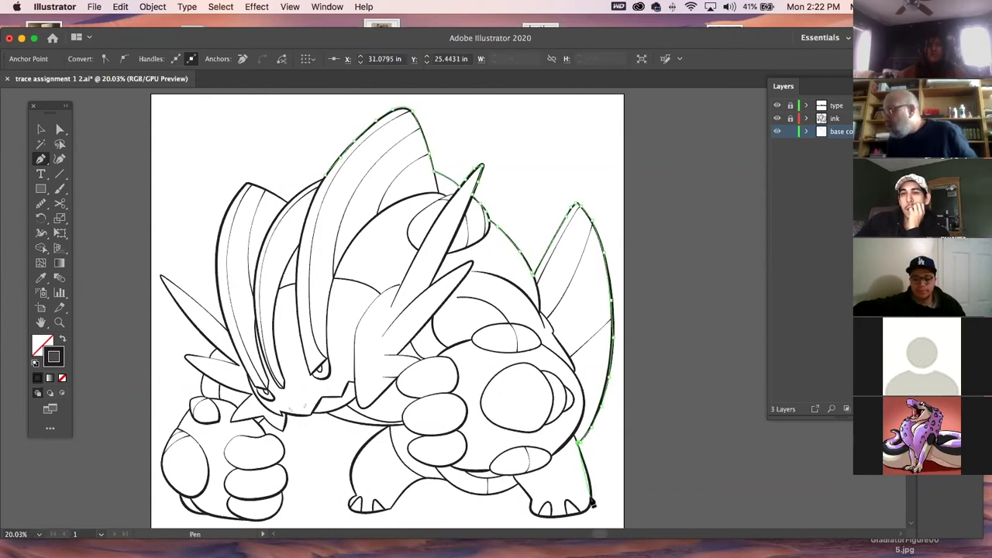
# Trace the outline down the hind leg below the tail fin, under its toes and up to the belly
pyautogui.click(594, 505)
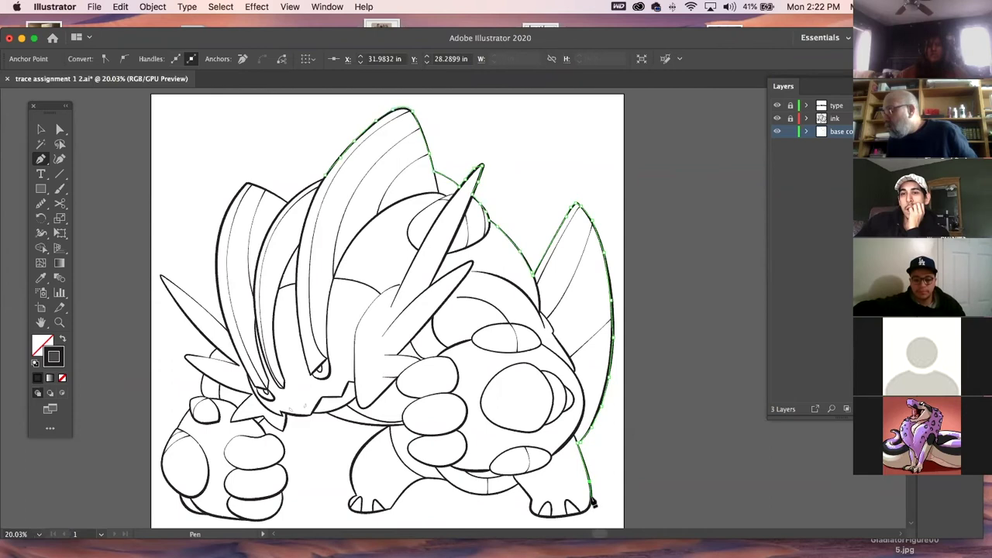
pyautogui.click(575, 518)
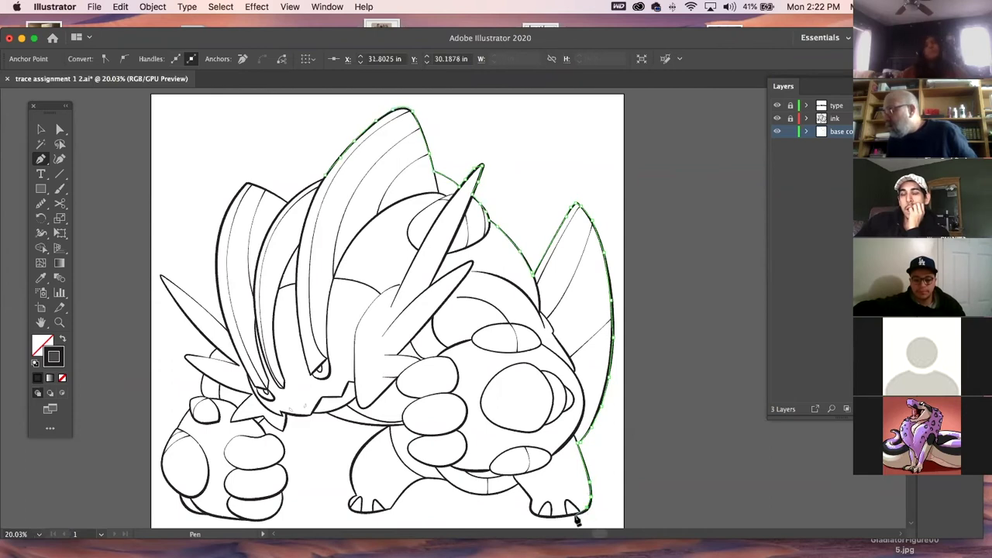
pyautogui.click(541, 519)
pyautogui.click(533, 507)
pyautogui.click(518, 487)
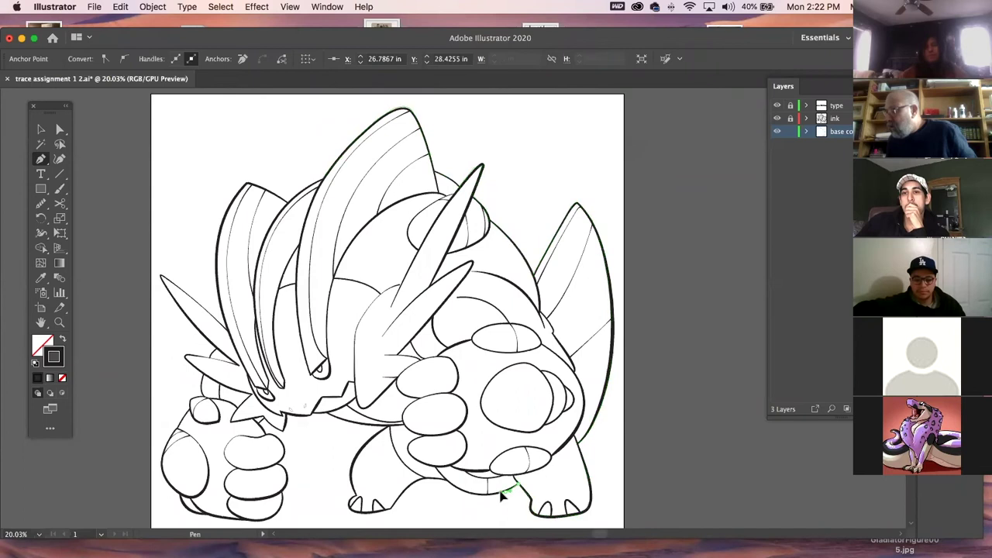
# Trace the underside of the belly and the inner edge of the other leg down to its heel
pyautogui.click(475, 495)
pyautogui.click(451, 486)
pyautogui.click(412, 494)
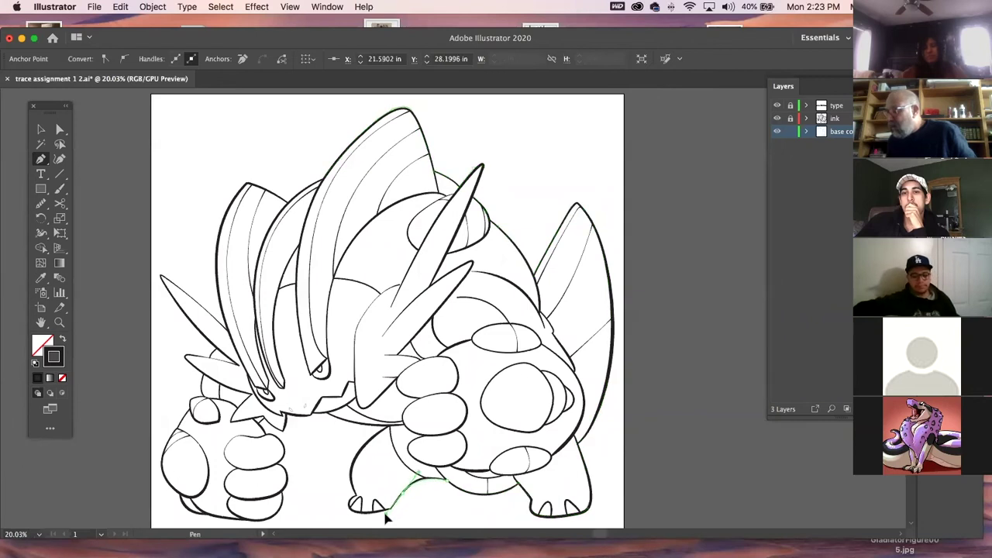
pyautogui.click(383, 515)
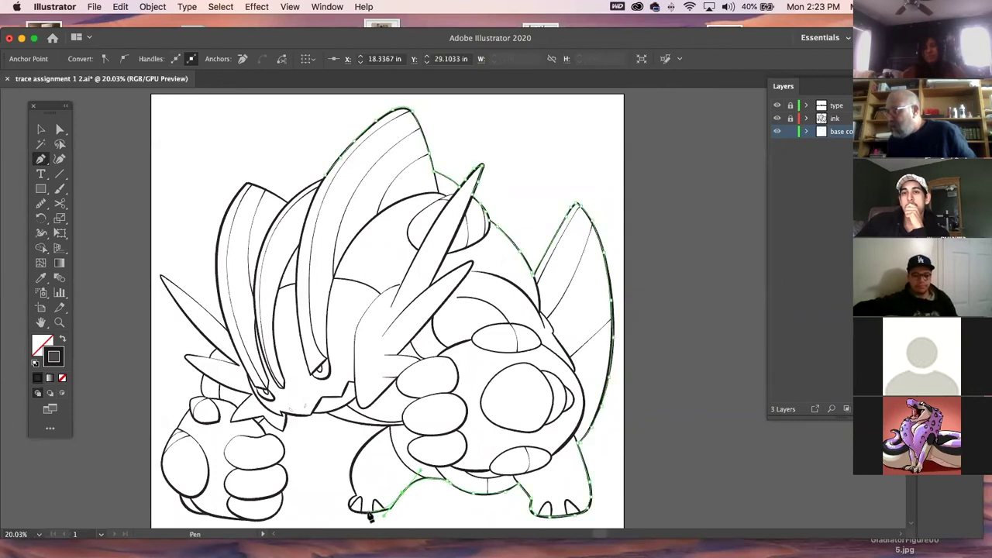
pyautogui.press('Escape')
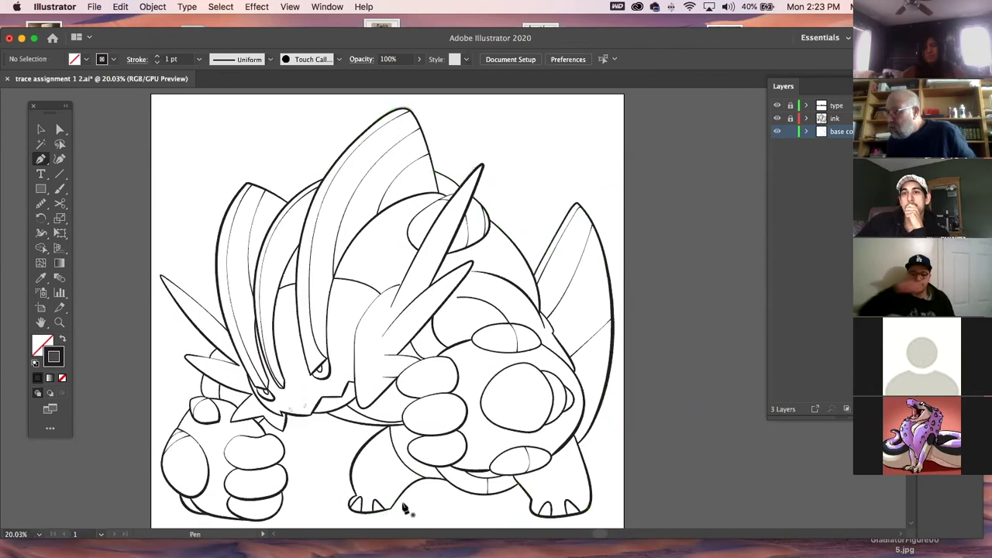
# Resume the path at the second foot's heel and trace beneath and around its toes
pyautogui.click(392, 508)
pyautogui.click(374, 513)
pyautogui.click(353, 511)
pyautogui.click(351, 505)
pyautogui.click(356, 497)
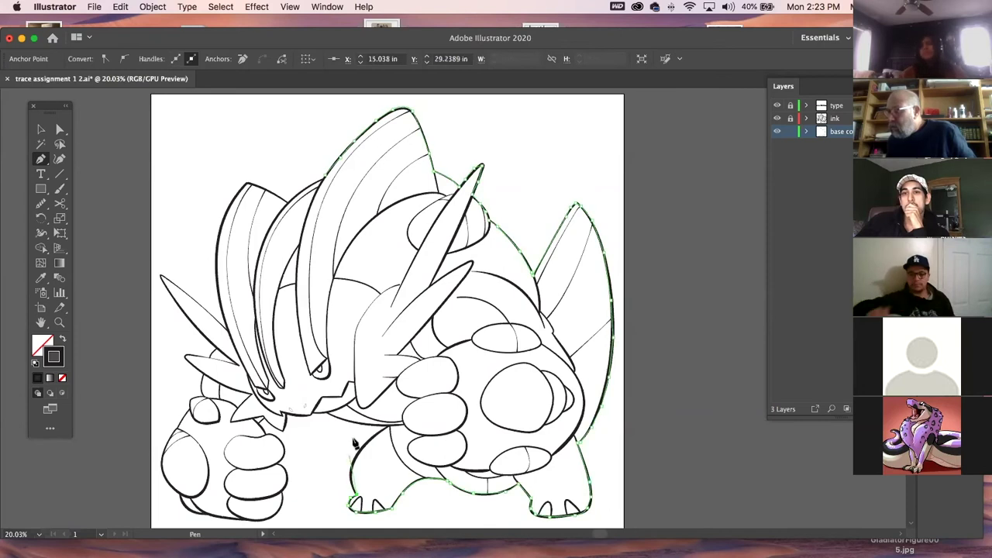
# Trace the front of the second leg up to the body and continue along the chest's lower edge to the jaw
pyautogui.moveTo(390, 426); pyautogui.dragTo(446, 386)
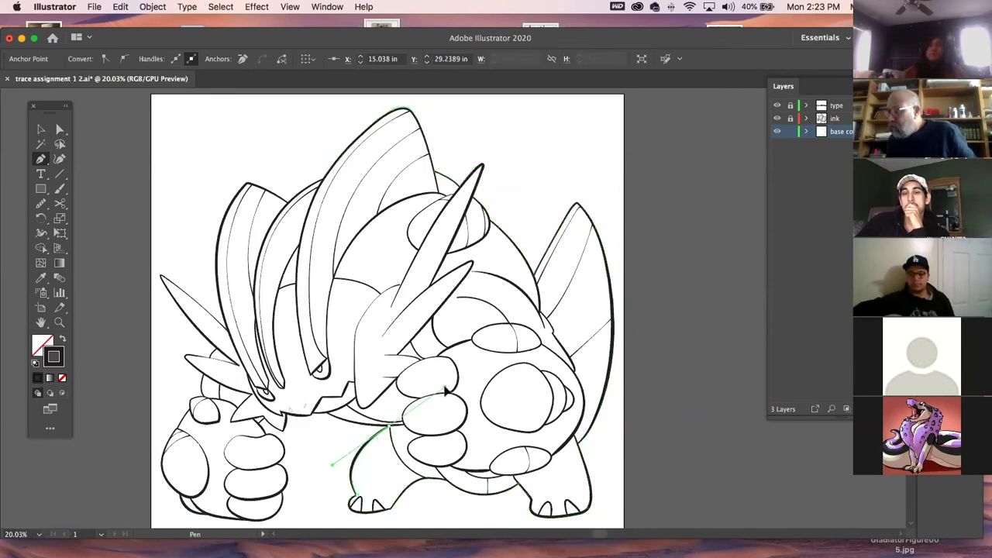
pyautogui.keyDown('super'); pyautogui.click(337, 442); pyautogui.keyUp('super')
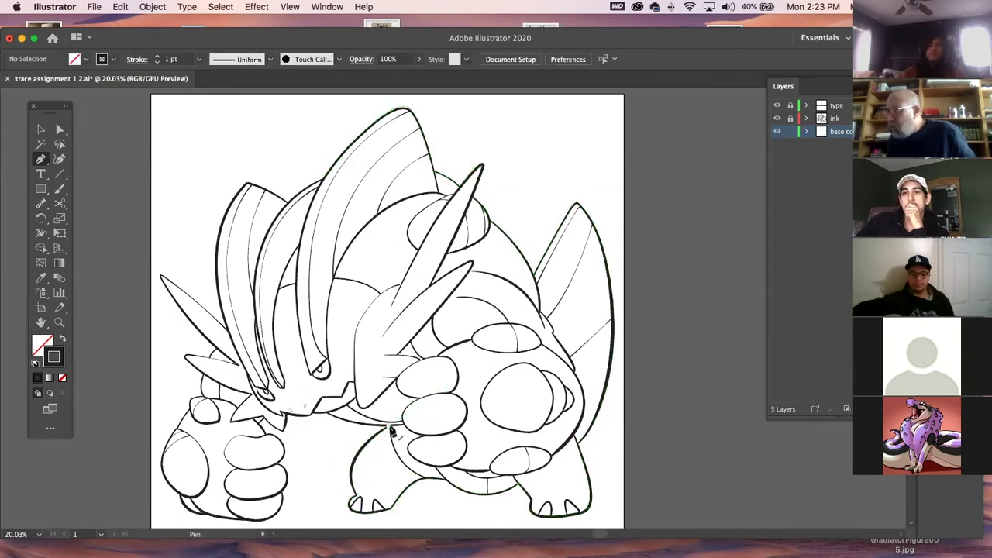
pyautogui.click(390, 425)
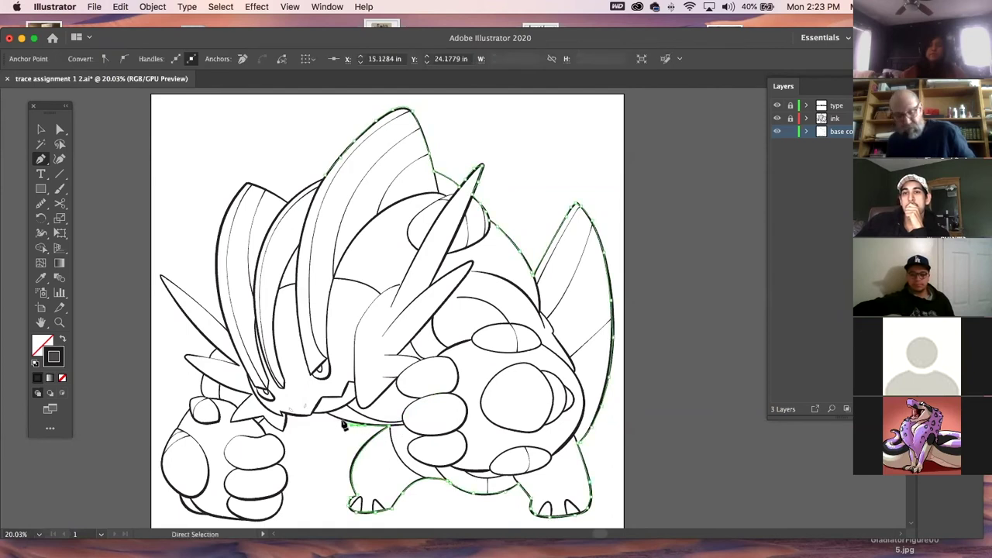
pyautogui.moveTo(355, 424); pyautogui.dragTo(335, 417)
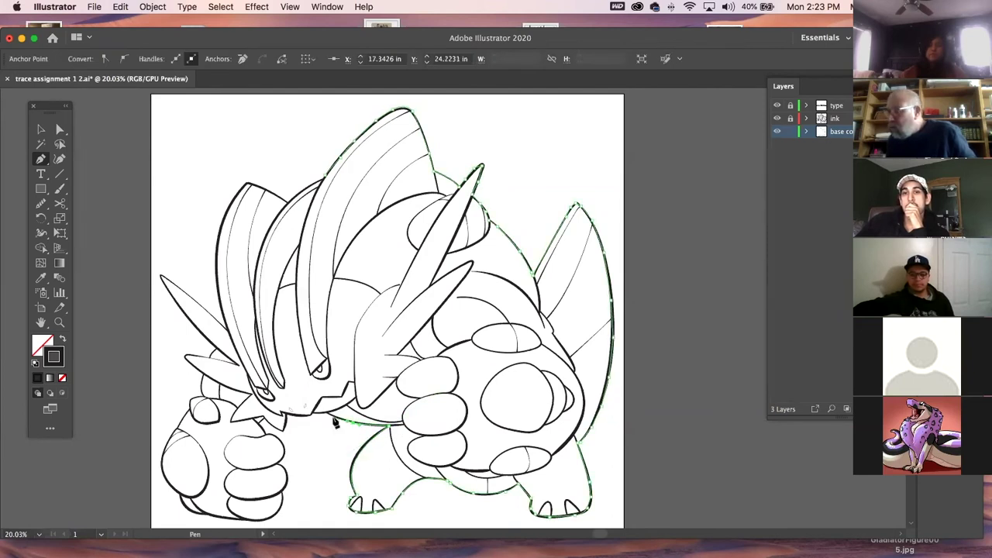
# Trace the underside of the creature's snout and the pointed tip below its mouth
pyautogui.click(309, 417)
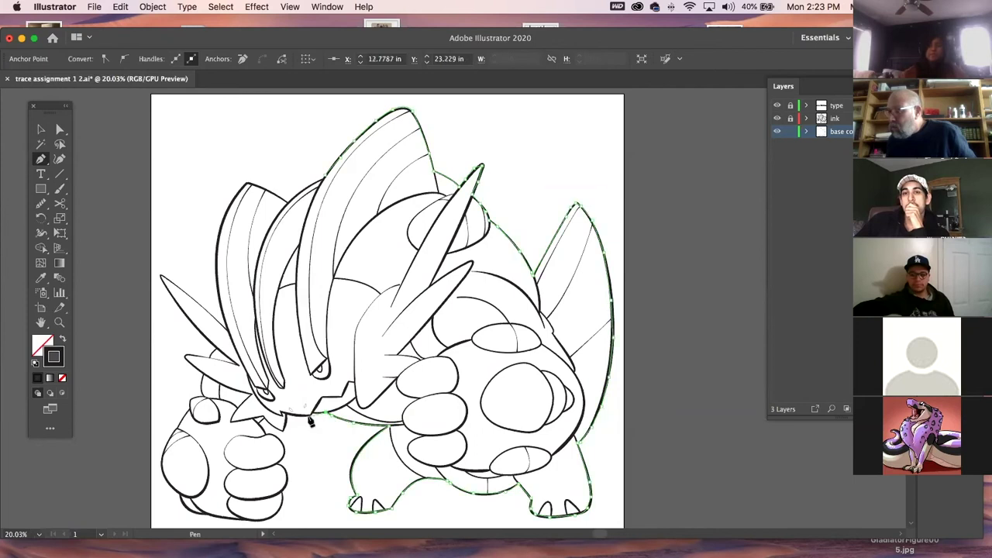
pyautogui.click(288, 419)
pyautogui.click(286, 417)
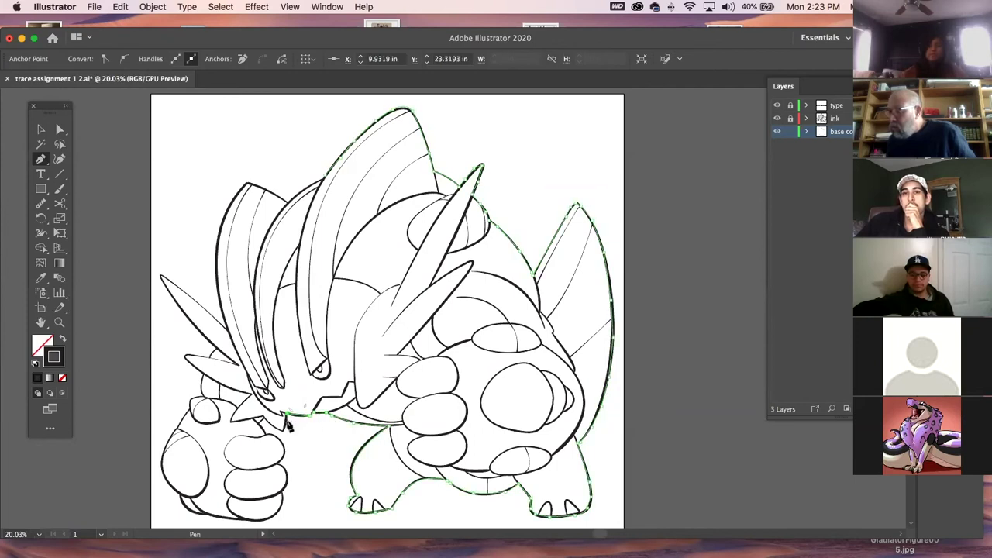
pyautogui.click(285, 423)
pyautogui.click(265, 421)
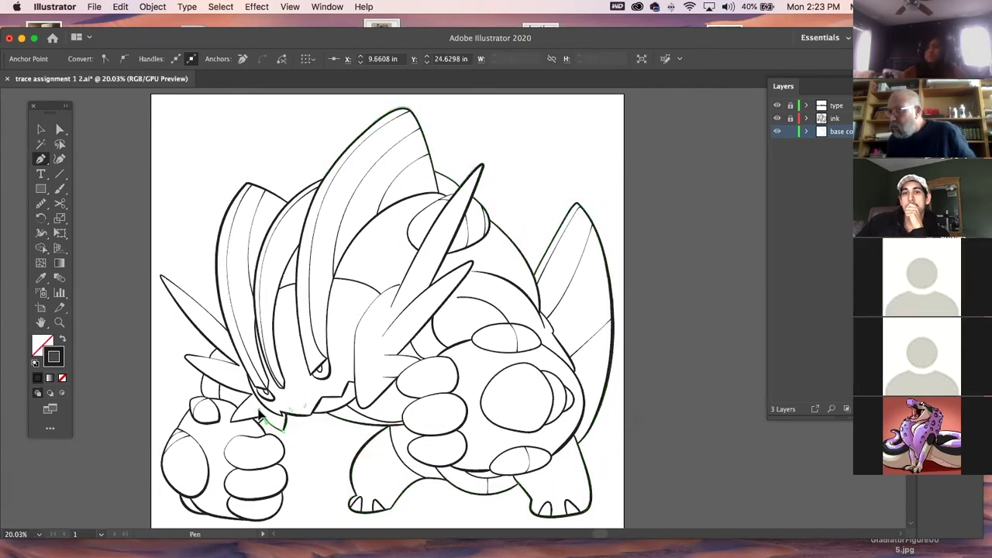
# Resume the outline at the end of the open path below the mouth and trace onto the top of the adjacent fist
pyautogui.keyDown('super'); pyautogui.click(307, 439); pyautogui.keyUp('super')
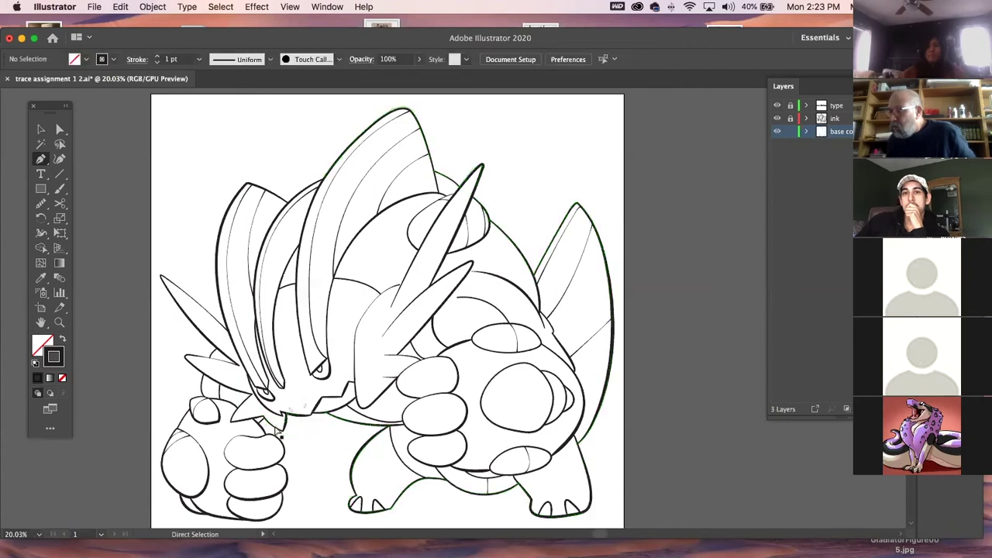
pyautogui.keyDown('super'); pyautogui.click(265, 421); pyautogui.keyUp('super')
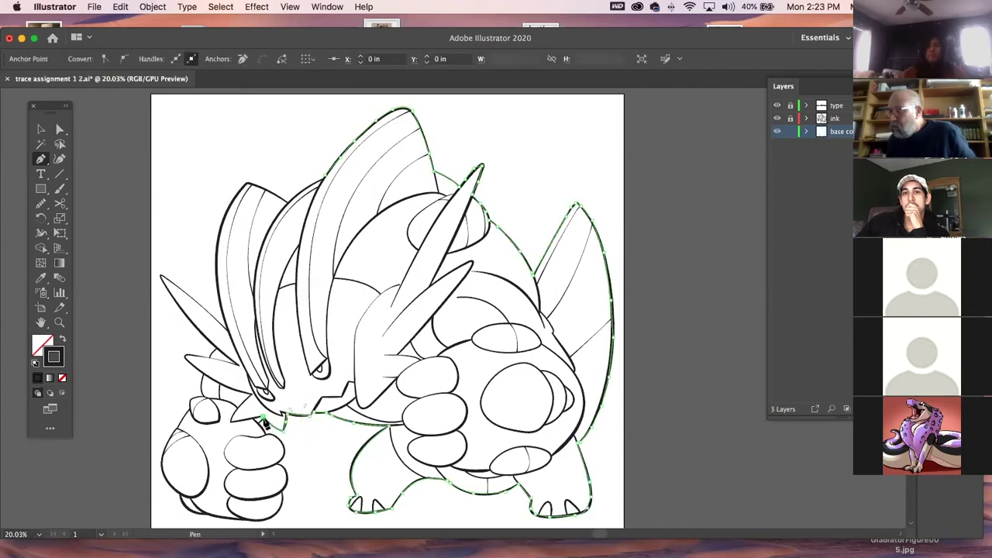
pyautogui.click(260, 424)
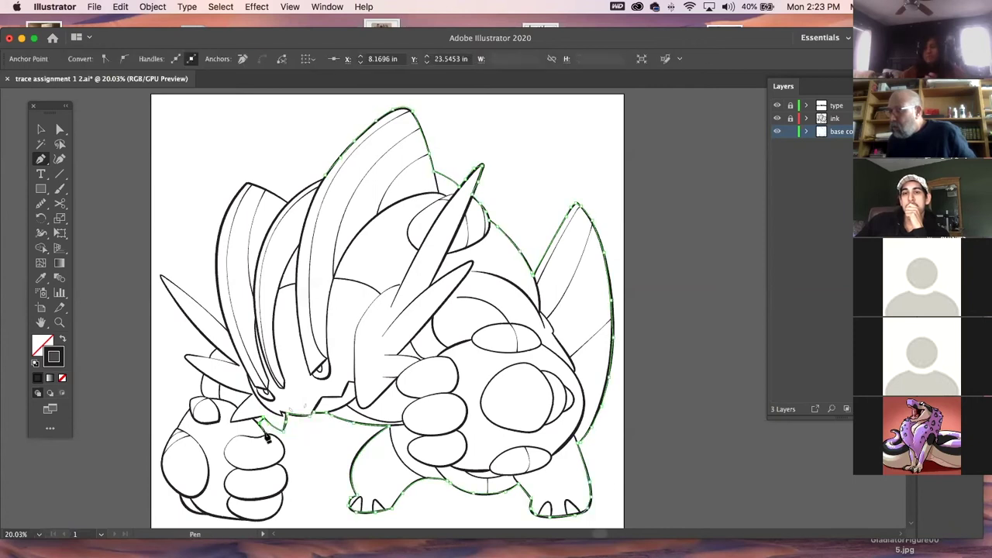
pyautogui.click(267, 433)
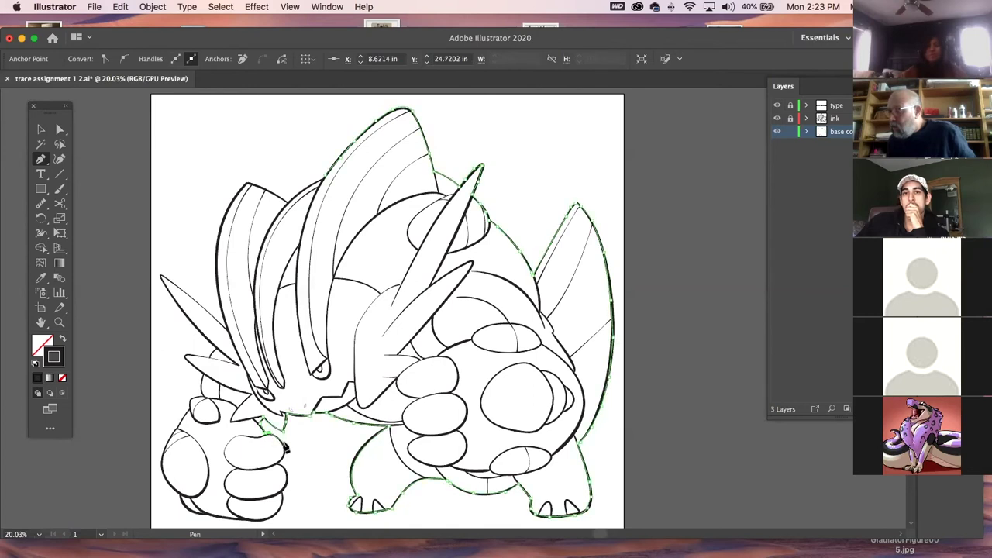
# Trace around the ends of the fist's upper and middle fingers to the start of the lowest finger
pyautogui.moveTo(279, 439); pyautogui.dragTo(280, 465)
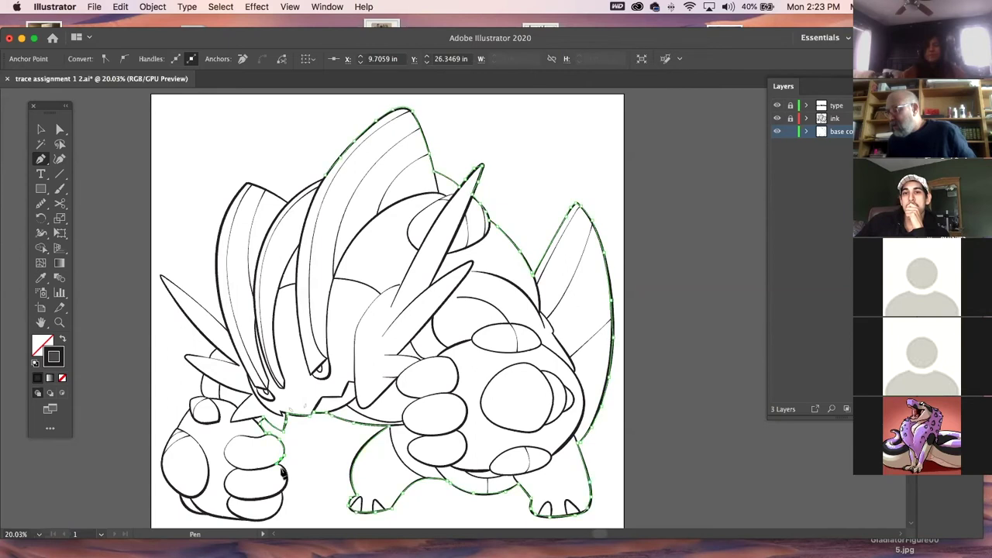
pyautogui.keyDown('super'); pyautogui.click(283, 475); pyautogui.keyUp('super')
pyautogui.keyDown('super'); pyautogui.click(287, 483); pyautogui.keyUp('super')
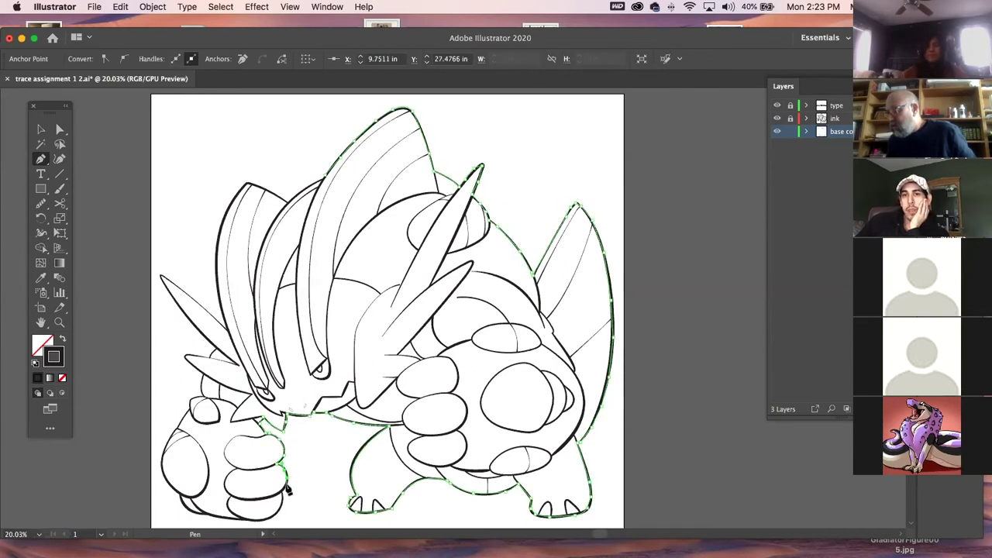
pyautogui.click(282, 494)
pyautogui.click(283, 500)
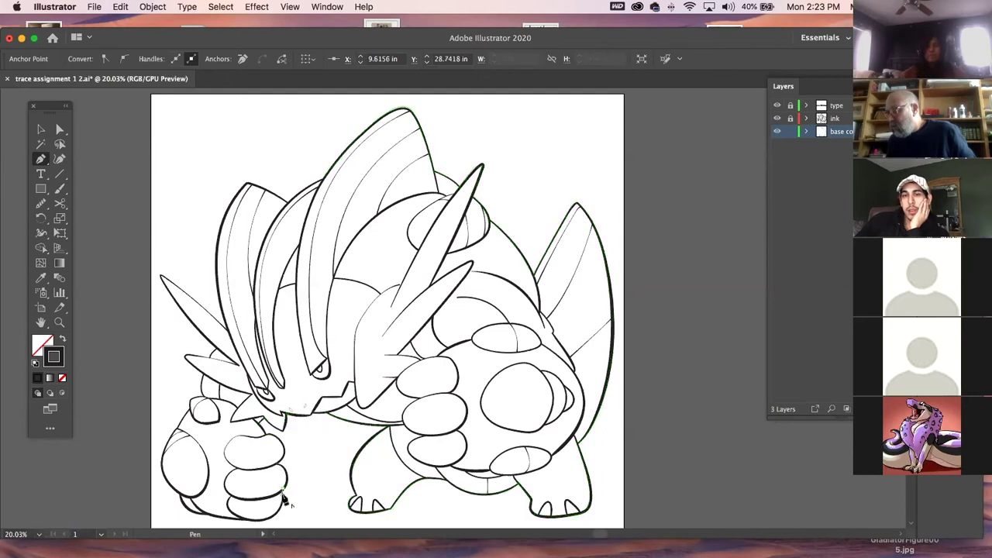
# Trace around the fist's lowest finger and along its underside to the lower outer corner
pyautogui.click(281, 509)
pyautogui.click(277, 515)
pyautogui.click(266, 519)
pyautogui.click(253, 520)
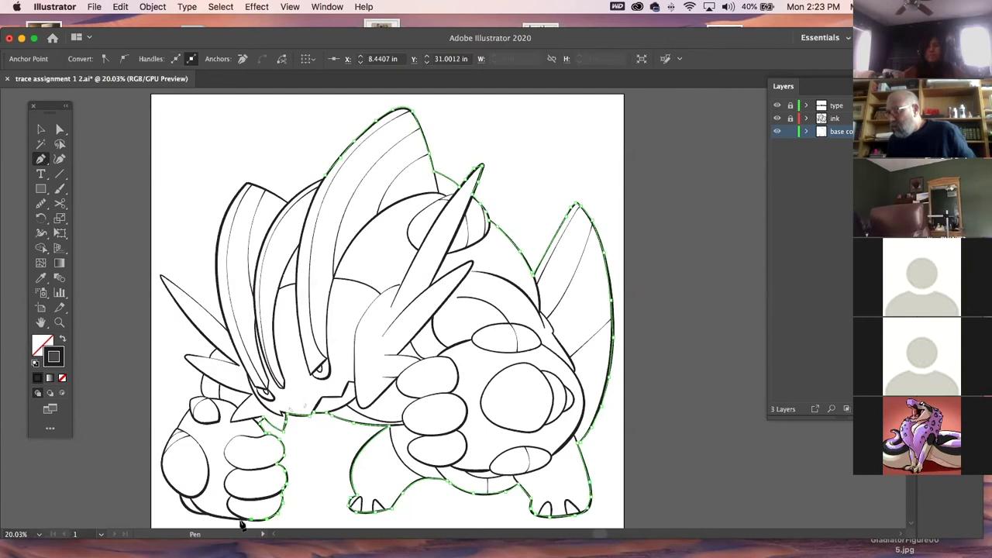
pyautogui.keyDown('super'); pyautogui.click(201, 517); pyautogui.keyUp('super')
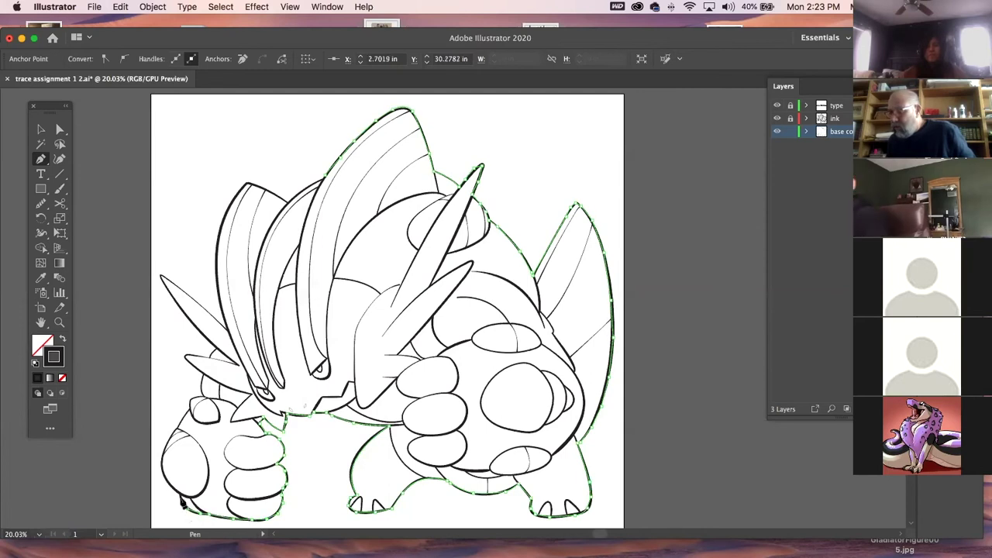
pyautogui.keyDown('super'); pyautogui.click(180, 494); pyautogui.keyUp('super')
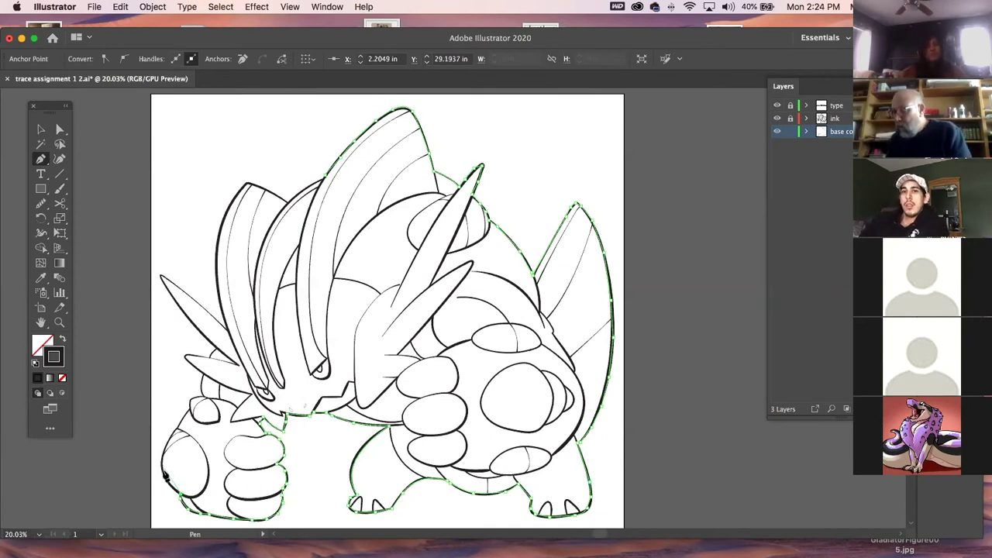
# Trace the fist's outer side up past the thumb and along the forearm to the small cheek spike
pyautogui.click(172, 489)
pyautogui.moveTo(167, 447); pyautogui.dragTo(171, 438)
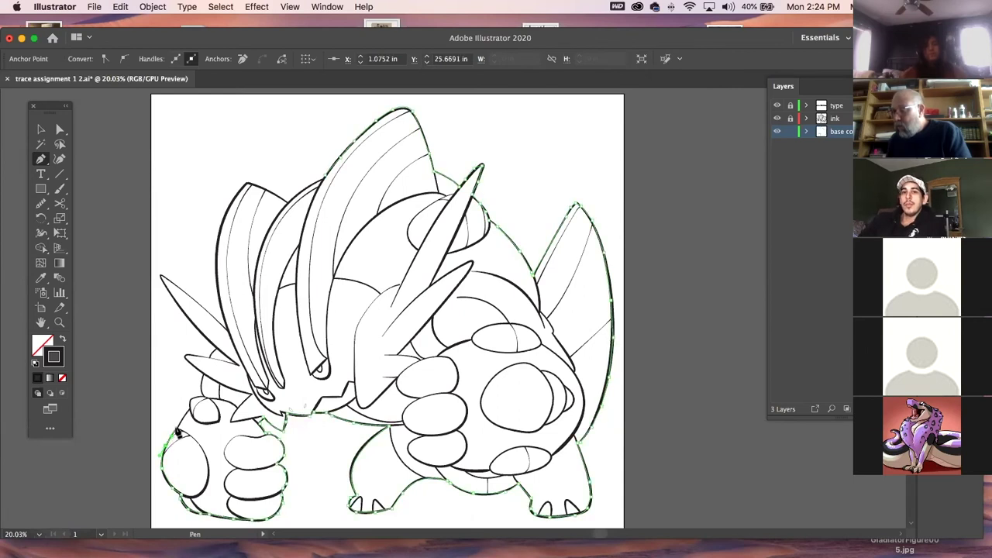
pyautogui.keyDown('super'); pyautogui.click(191, 404); pyautogui.keyUp('super')
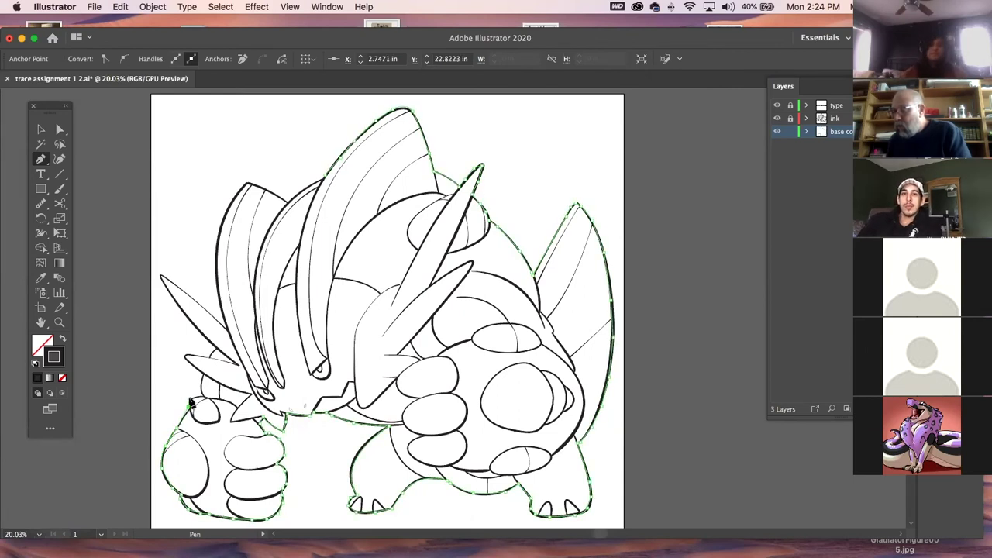
pyautogui.keyDown('super'); pyautogui.click(203, 386); pyautogui.keyUp('super')
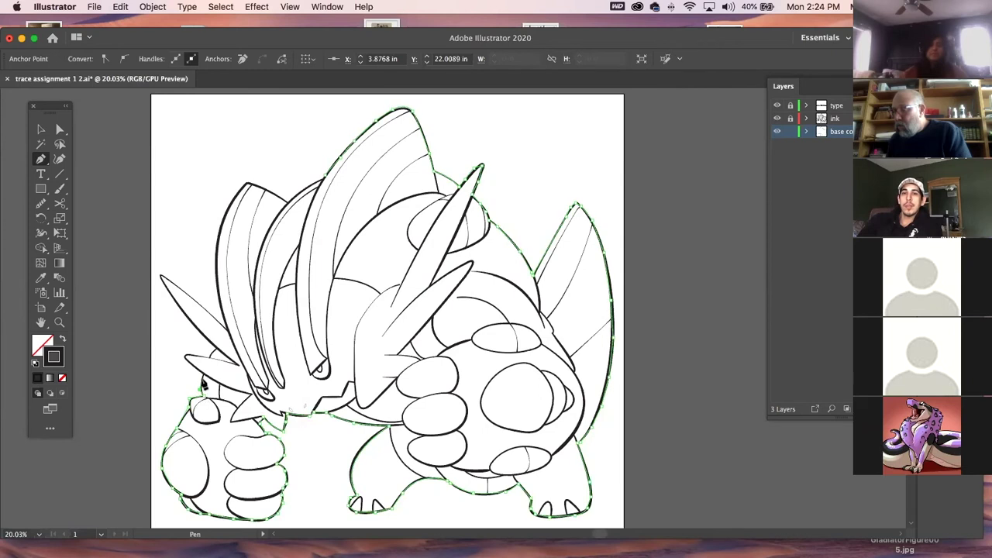
pyautogui.click(203, 374)
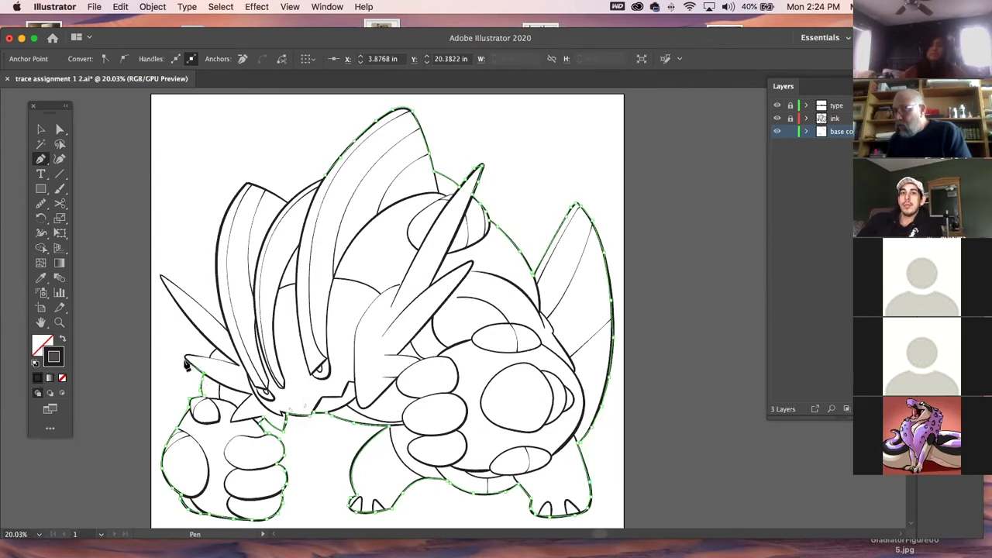
# Trace around the tip of the small cheek spike and up to the base of the longer spike
pyautogui.moveTo(195, 360); pyautogui.dragTo(209, 364)
pyautogui.click(210, 355)
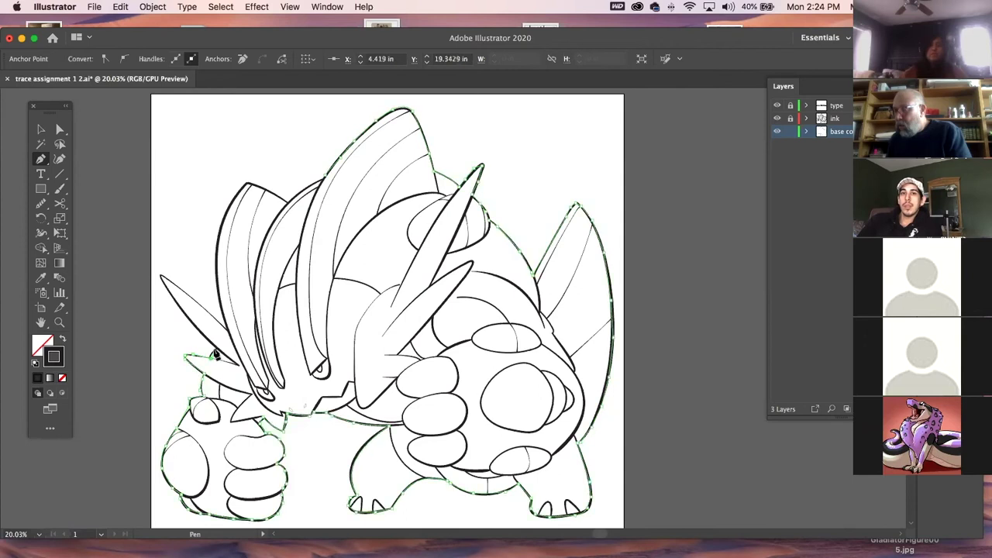
pyautogui.click(212, 355)
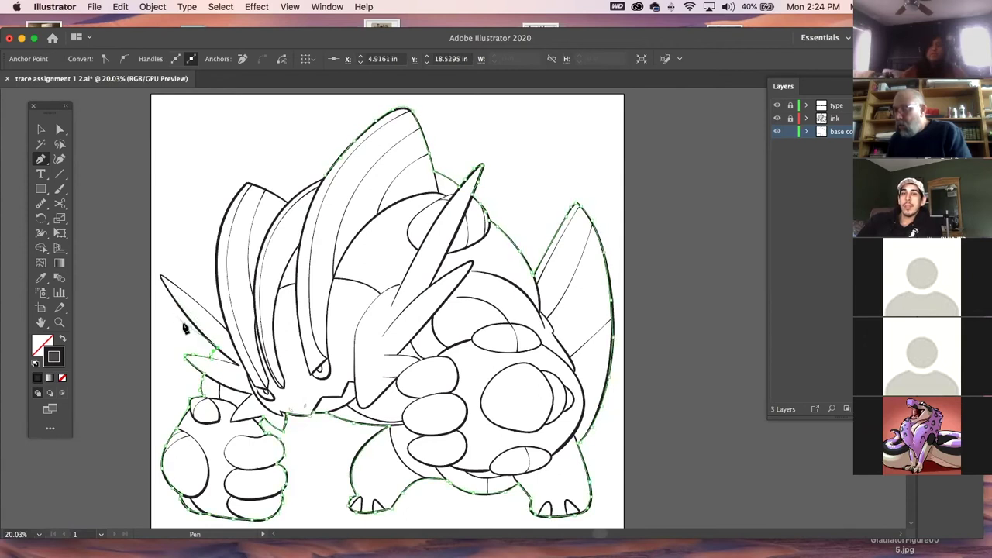
# Trace both edges of the long cheek spike around its tip to the base of the first head fin
pyautogui.moveTo(188, 318); pyautogui.dragTo(180, 308)
pyautogui.click(170, 297)
pyautogui.click(161, 277)
pyautogui.click(162, 279)
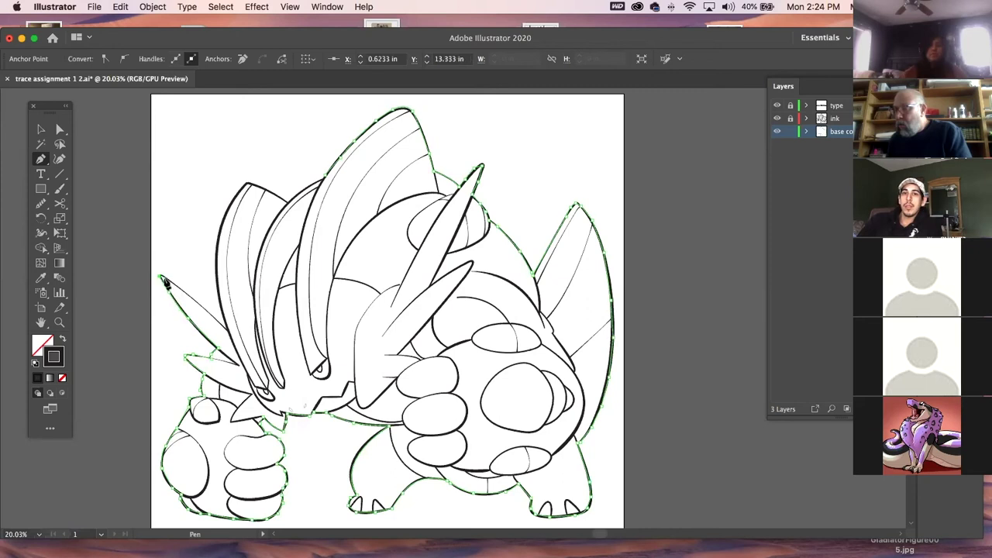
pyautogui.moveTo(167, 281); pyautogui.dragTo(176, 285)
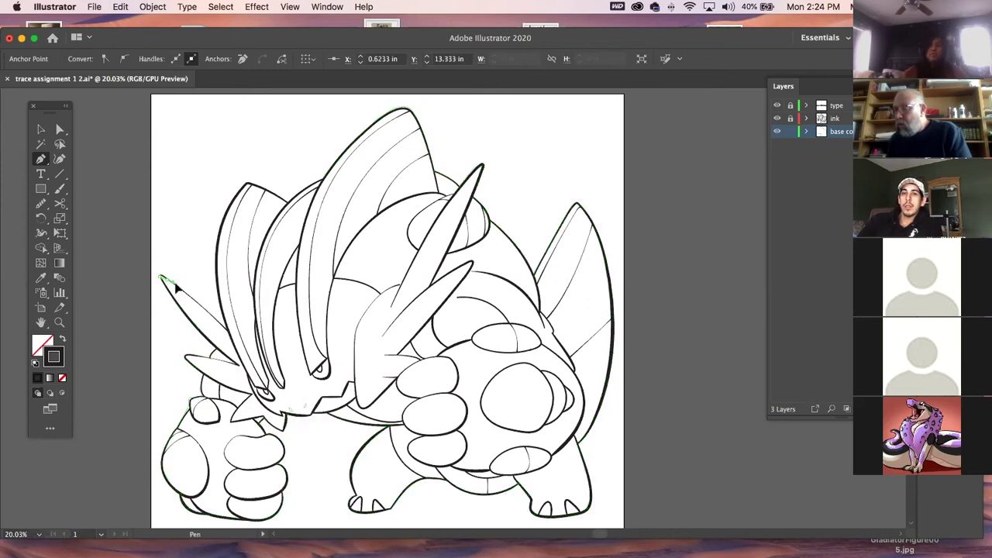
pyautogui.keyDown('super'); pyautogui.click(178, 291); pyautogui.keyUp('super')
pyautogui.click(226, 329)
# Trace the outer edge of the first head fin up to its pointed tip
pyautogui.keyDown('super'); pyautogui.click(219, 273); pyautogui.keyUp('super')
pyautogui.keyDown('super'); pyautogui.click(221, 254); pyautogui.keyUp('super')
pyautogui.moveTo(228, 210); pyautogui.dragTo(298, 209)
pyautogui.click(247, 183)
# Trace from the first fin's back edge to the tall fin, close the outline at its starting point, and deselect it
pyautogui.keyDown('super'); pyautogui.click(292, 215); pyautogui.keyUp('super')
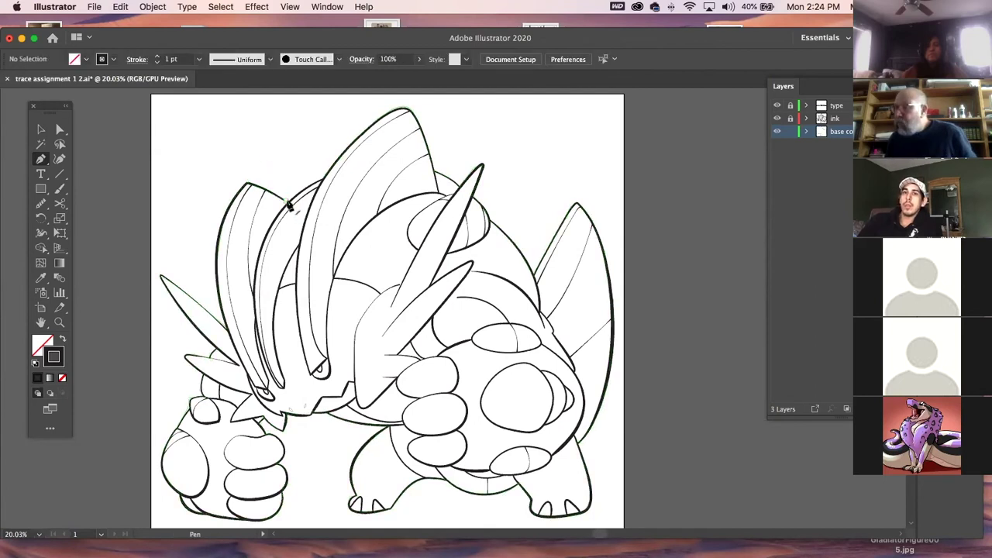
pyautogui.click(287, 202)
pyautogui.moveTo(325, 176); pyautogui.dragTo(326, 177)
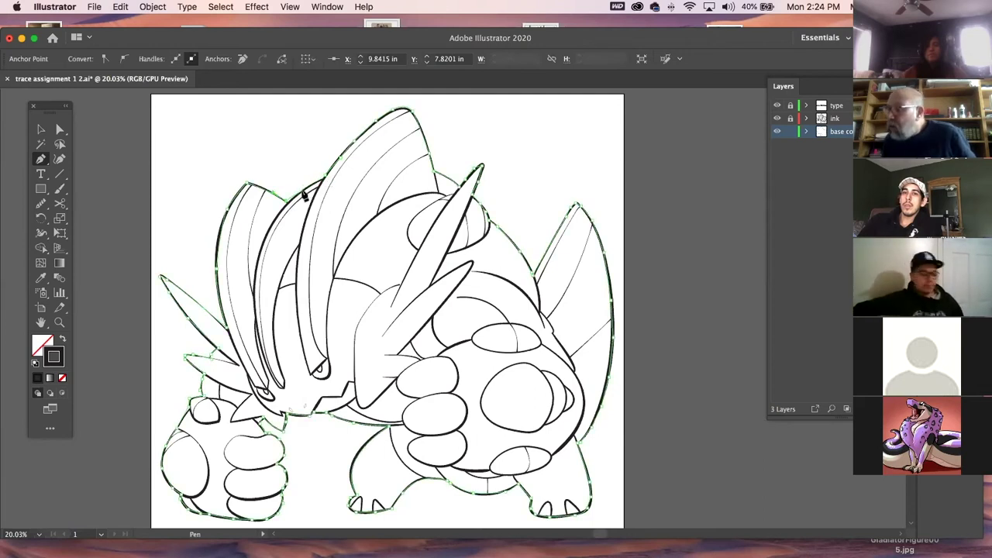
pyautogui.click(313, 185)
pyautogui.click(323, 181)
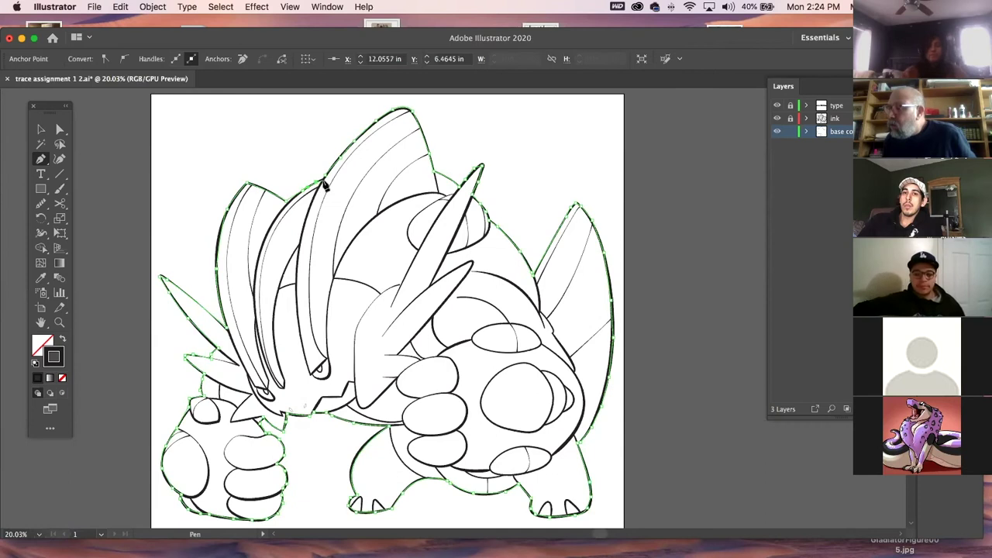
pyautogui.click(324, 179)
pyautogui.click(326, 176)
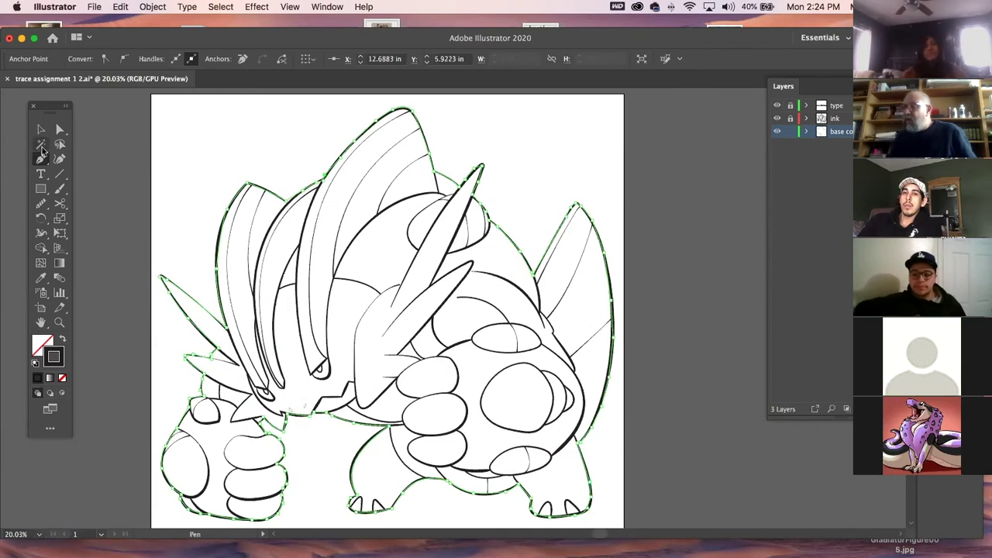
pyautogui.click(42, 129)
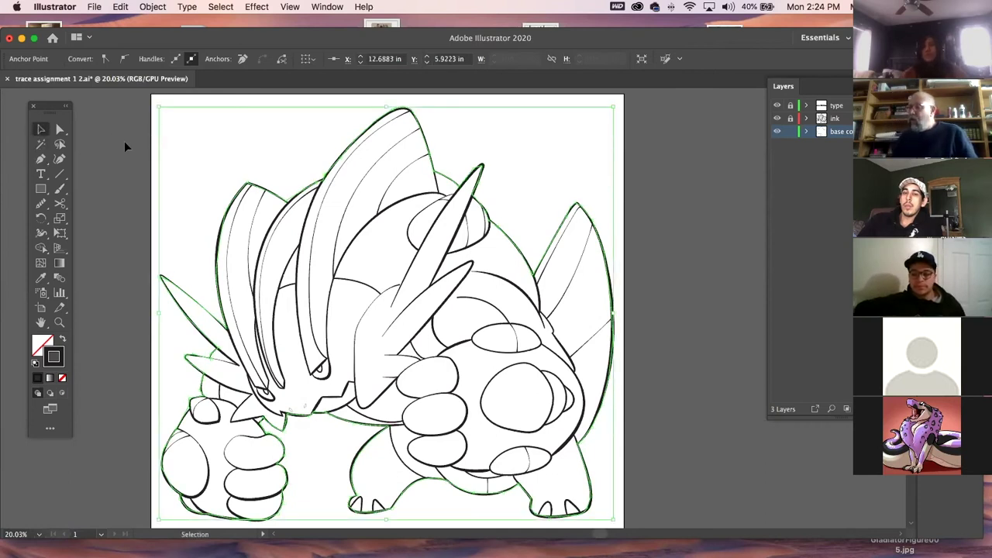
pyautogui.click(124, 141)
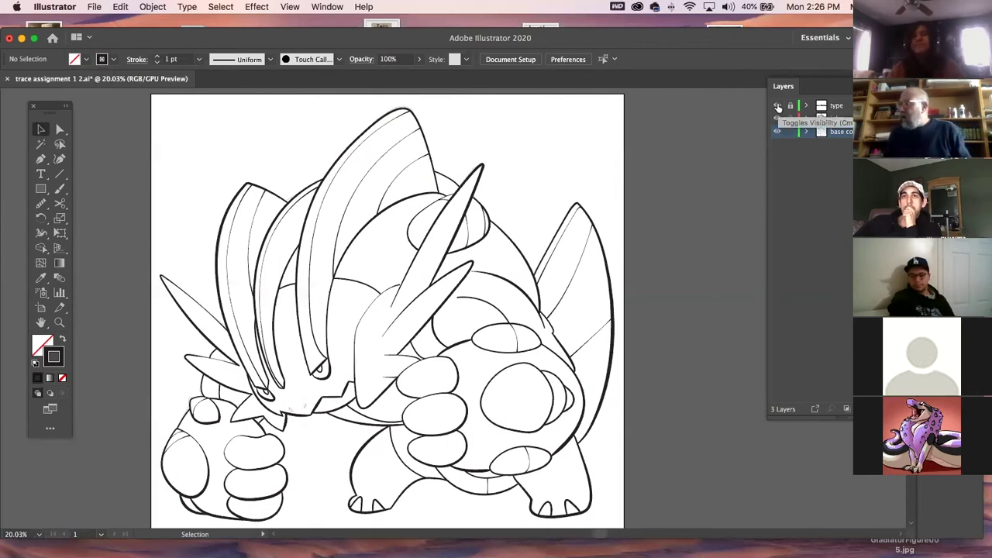
# Hide the type and ink layers to inspect the outline on the base color layer alone
pyautogui.click(778, 106)
pyautogui.click(777, 118)
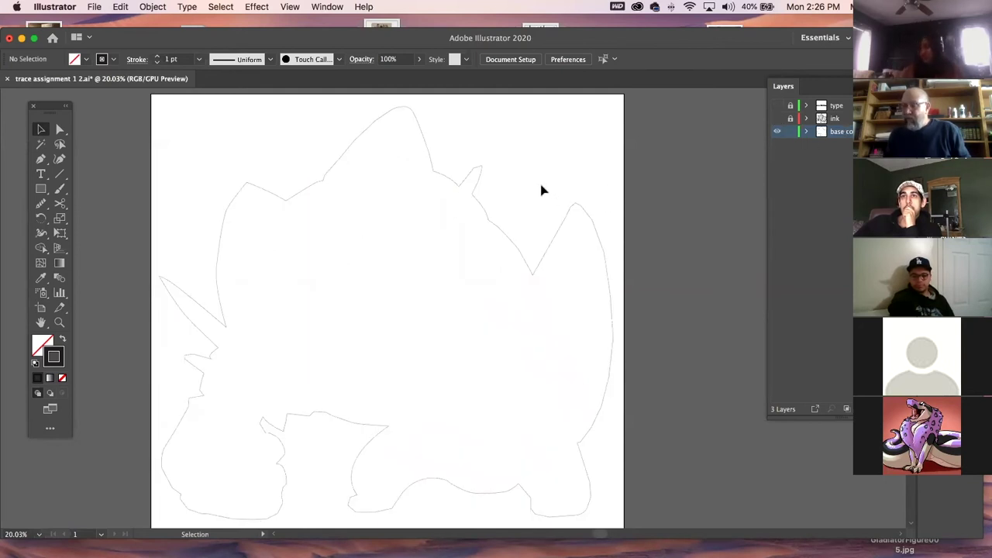
pyautogui.click(563, 275)
pyautogui.click(671, 218)
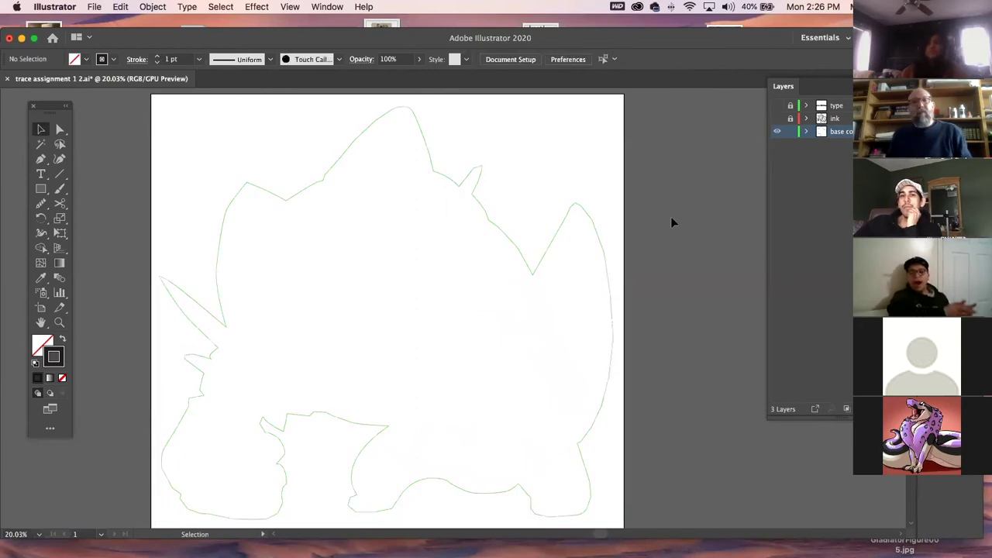
# Move the Illustrator window down, switch to Finder's work folder, and collapse the expanded student folder
pyautogui.moveTo(363, 39); pyautogui.dragTo(385, 378)
pyautogui.click(489, 77)
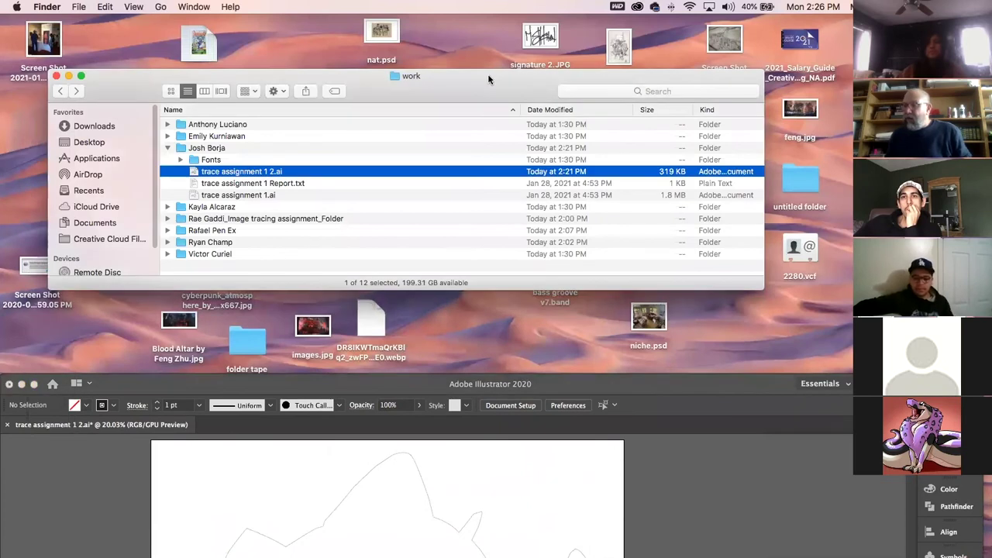
pyautogui.click(168, 148)
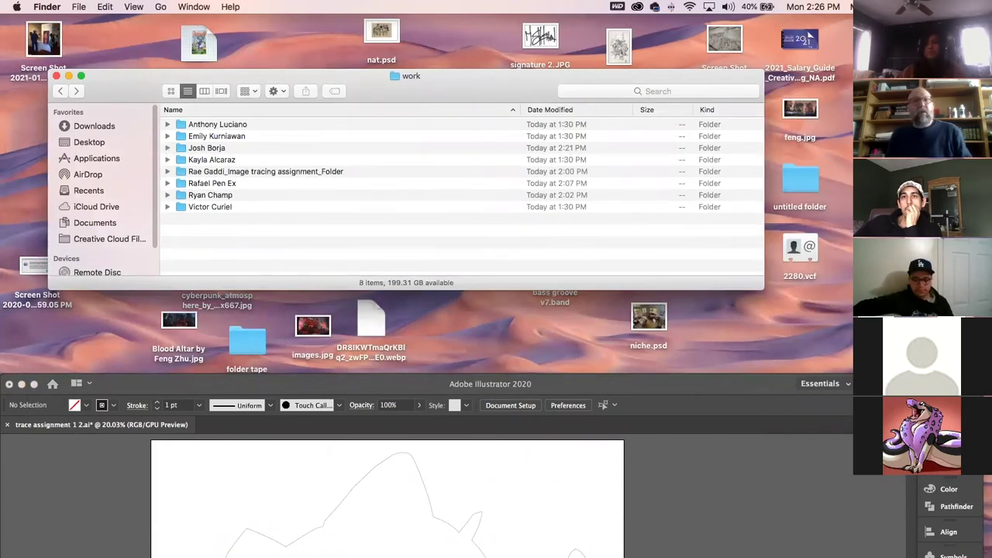
# Search the Mac for files matching "megaswamper"
pyautogui.click(595, 92)
pyautogui.write('meg')
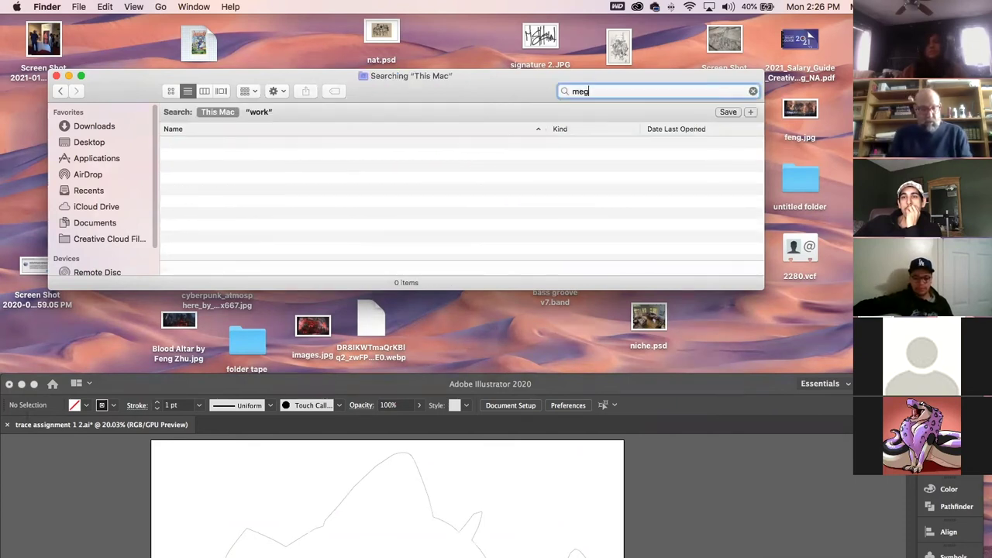
pyautogui.write('aswam')
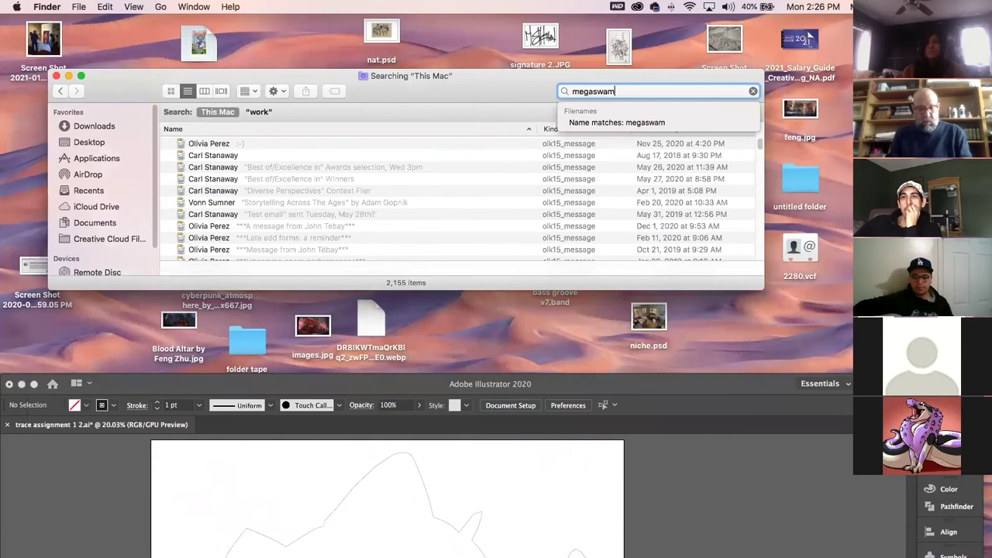
pyautogui.write('per')
pyautogui.press('Return')
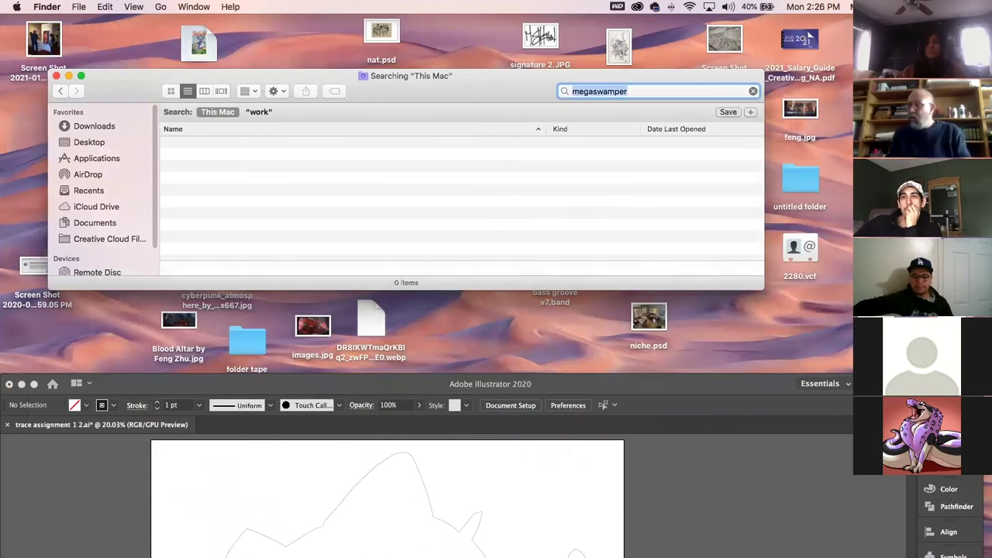
# Shorten the file search term to "mega"
pyautogui.click(602, 91)
pyautogui.moveTo(593, 92); pyautogui.dragTo(668, 92)
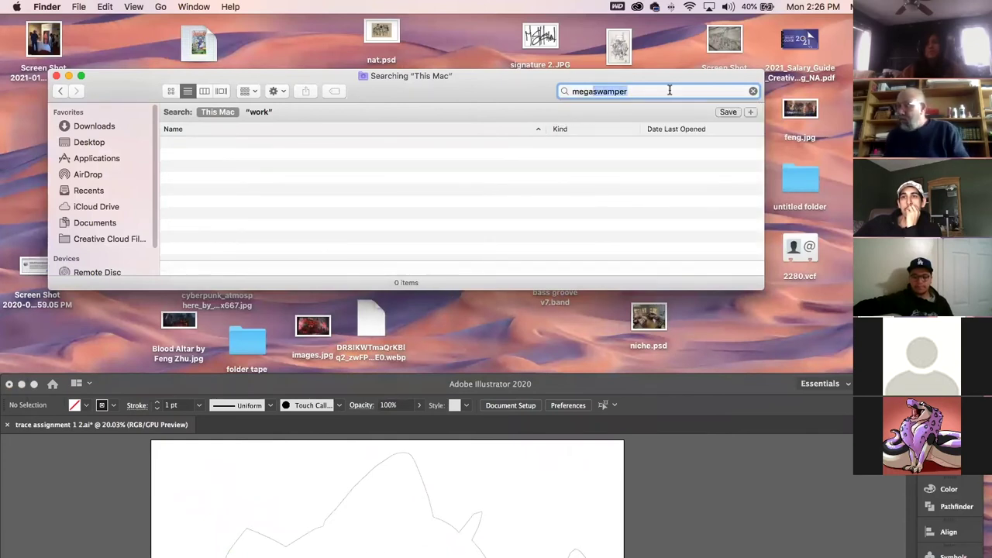
pyautogui.press('BackSpace')
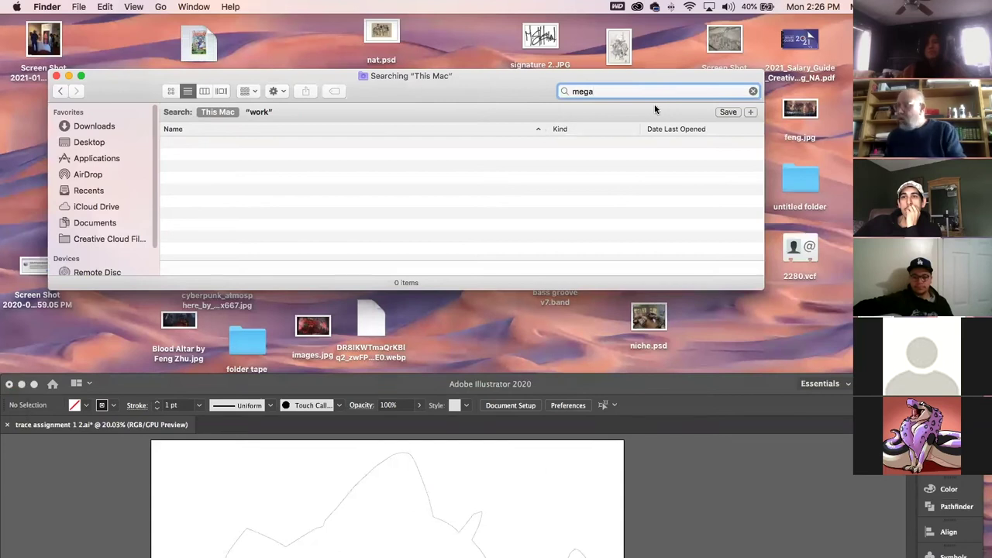
pyautogui.write('\\')
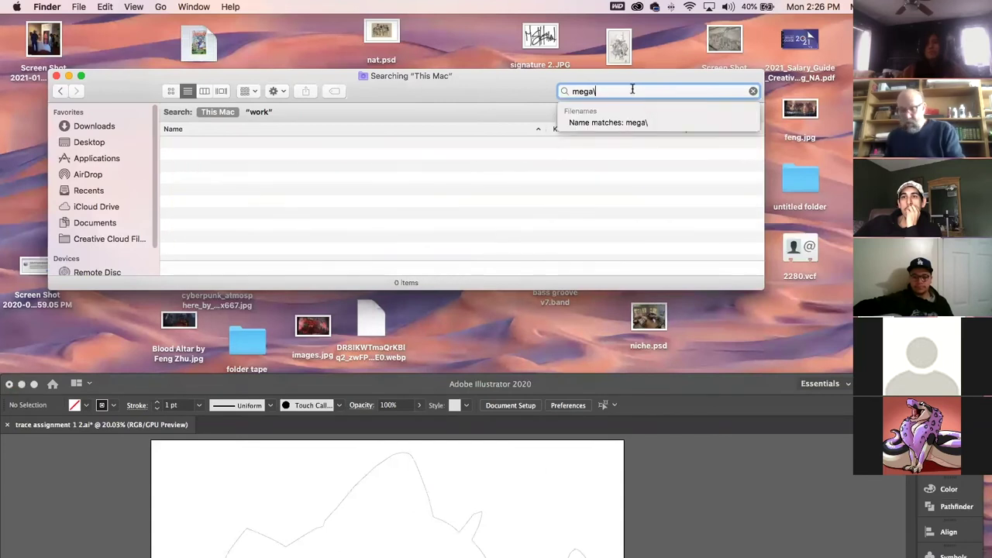
pyautogui.press('BackSpace')
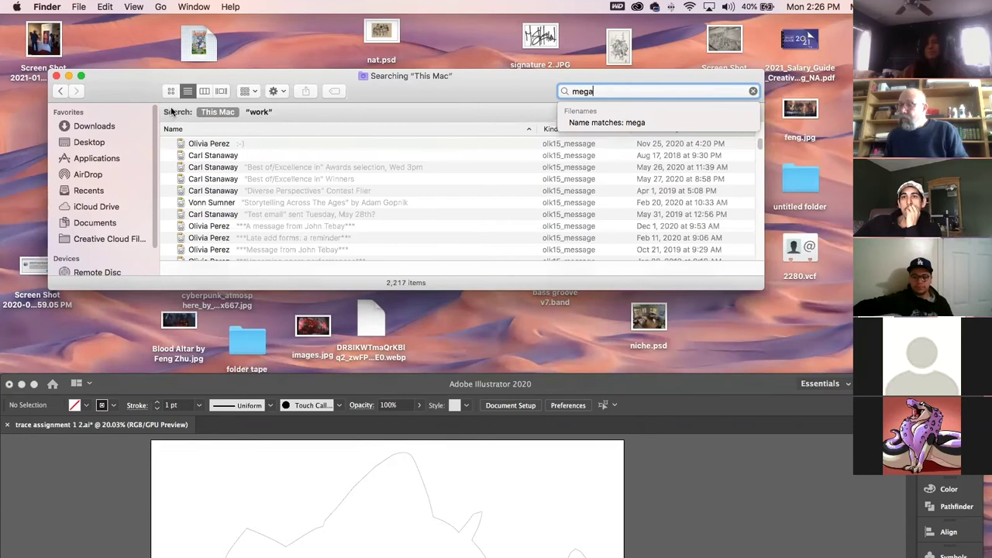
# Limit the file search for "mega" to the external drive and look through the matches
pyautogui.scroll(-2, 102, 241)
pyautogui.click(101, 254)
pyautogui.scroll(1, 267, 163)
pyautogui.click(685, 92)
pyautogui.write('mega')
pyautogui.press('Return')
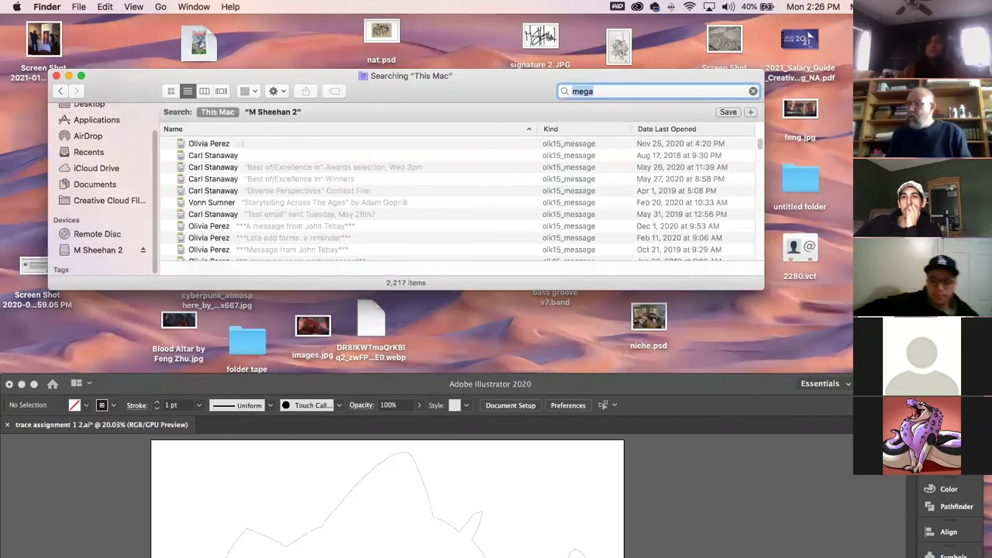
pyautogui.click(259, 112)
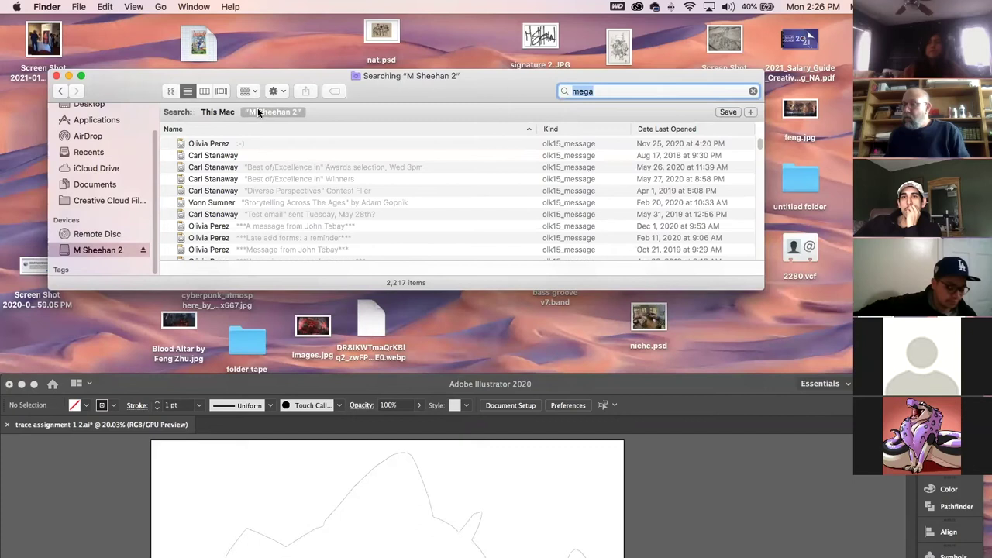
pyautogui.scroll(-5, 302, 179)
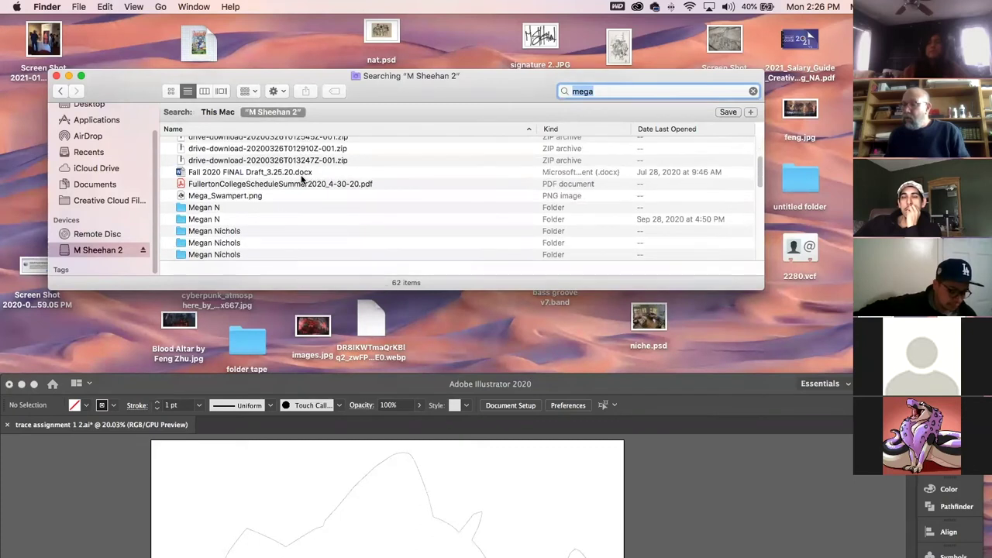
pyautogui.scroll(-5, 207, 228)
# Try narrowing the external drive search to "megasw", and return the search term to "mega"
pyautogui.click(610, 90)
pyautogui.write('sw')
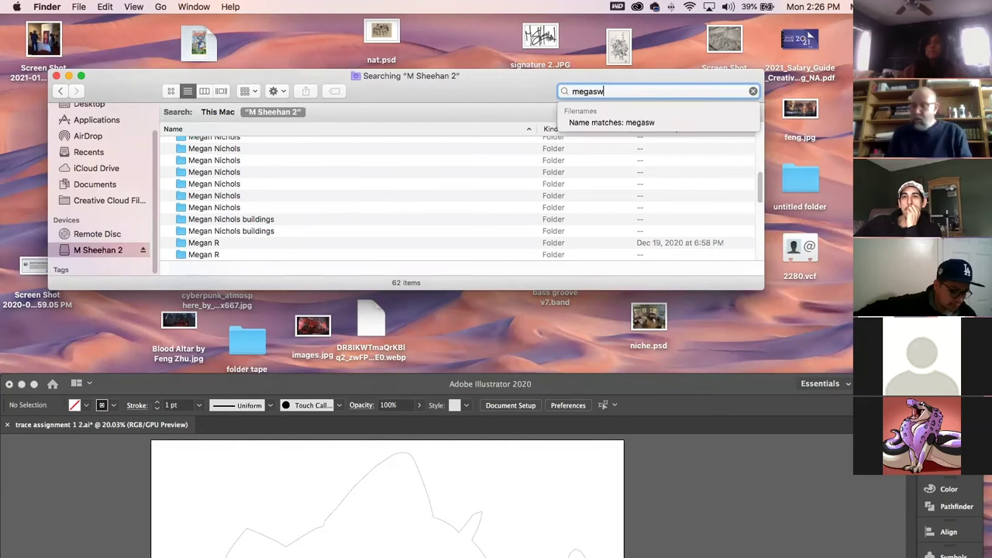
pyautogui.press('BackSpace')
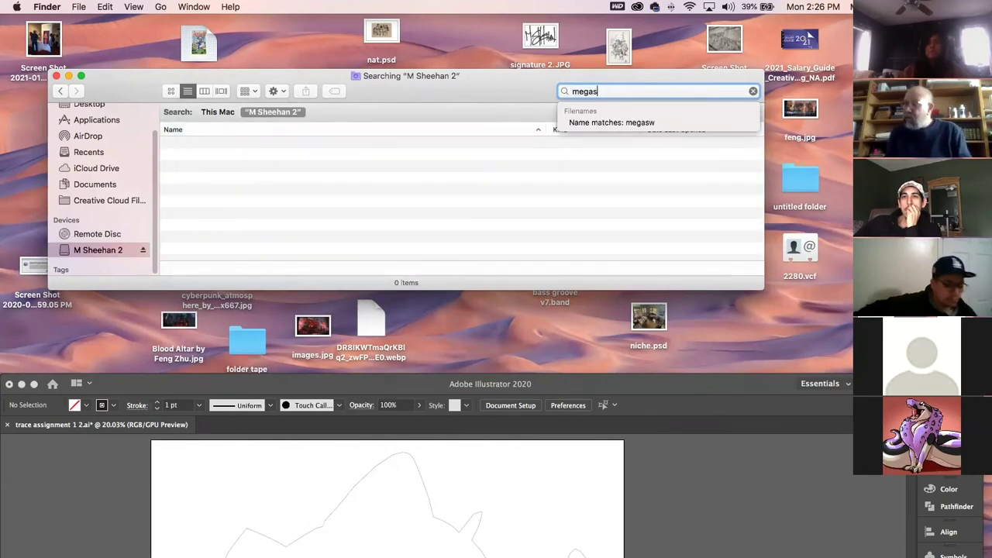
pyautogui.press('Return')
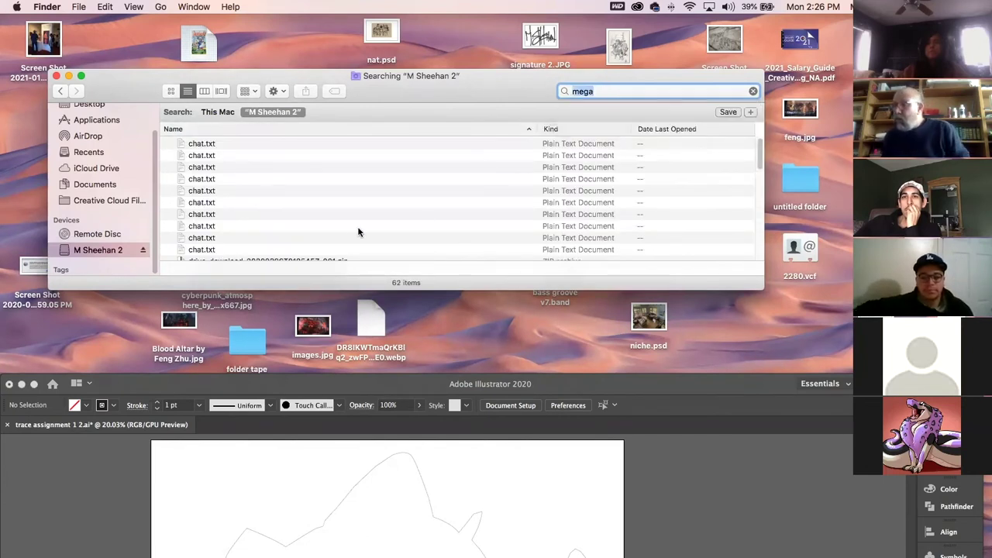
# Find Mega_Swampert.png in the search results, close the Finder window, and place the image beside the artboard in the Illustrator document
pyautogui.scroll(-10, 253, 224)
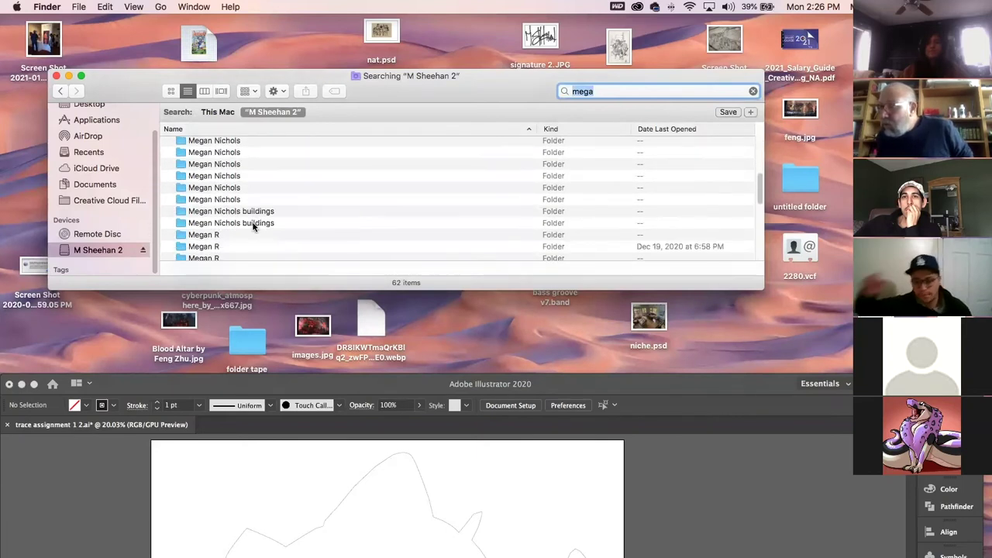
pyautogui.scroll(-5, 252, 227)
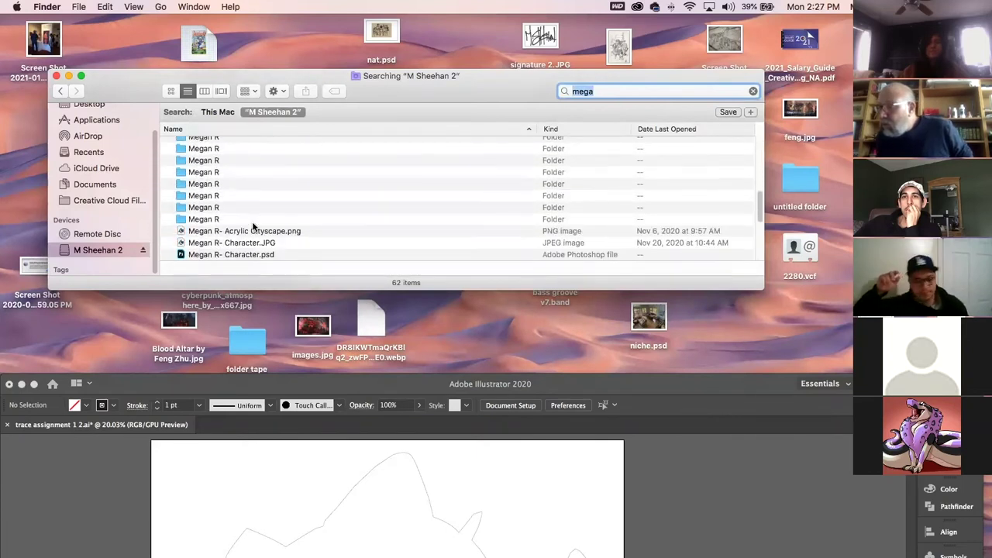
pyautogui.scroll(-2, 253, 226)
pyautogui.scroll(-3, 252, 226)
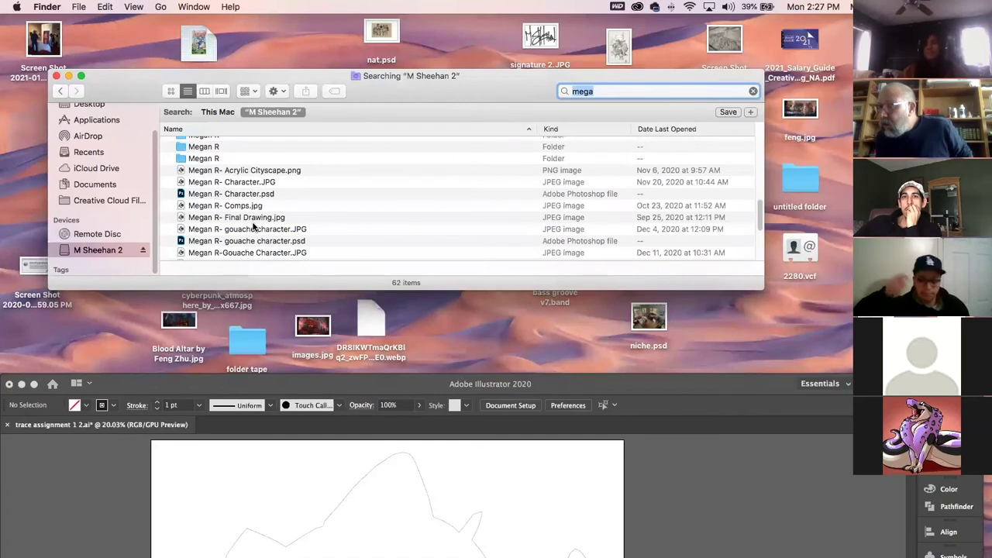
pyautogui.scroll(-5, 252, 226)
pyautogui.scroll(10, 252, 226)
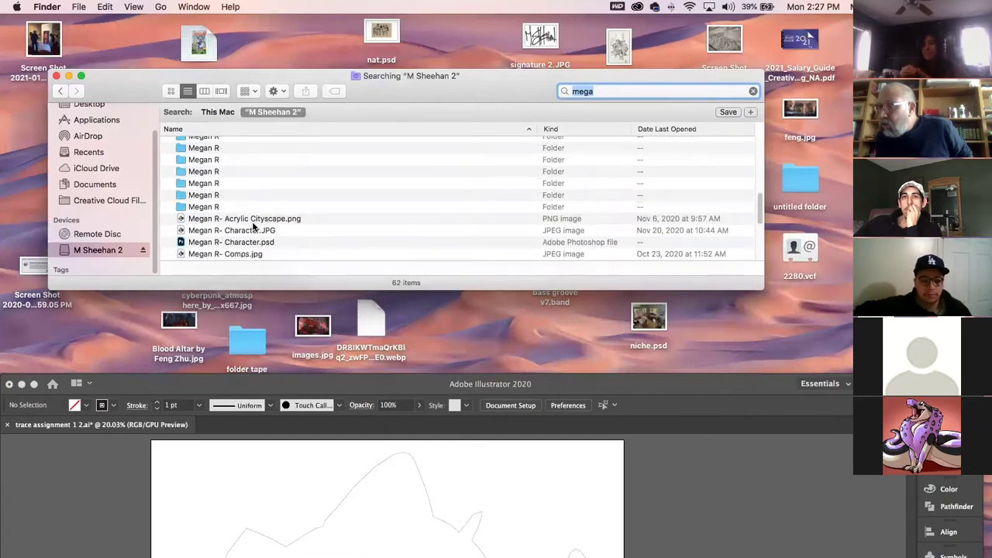
pyautogui.scroll(4, 252, 227)
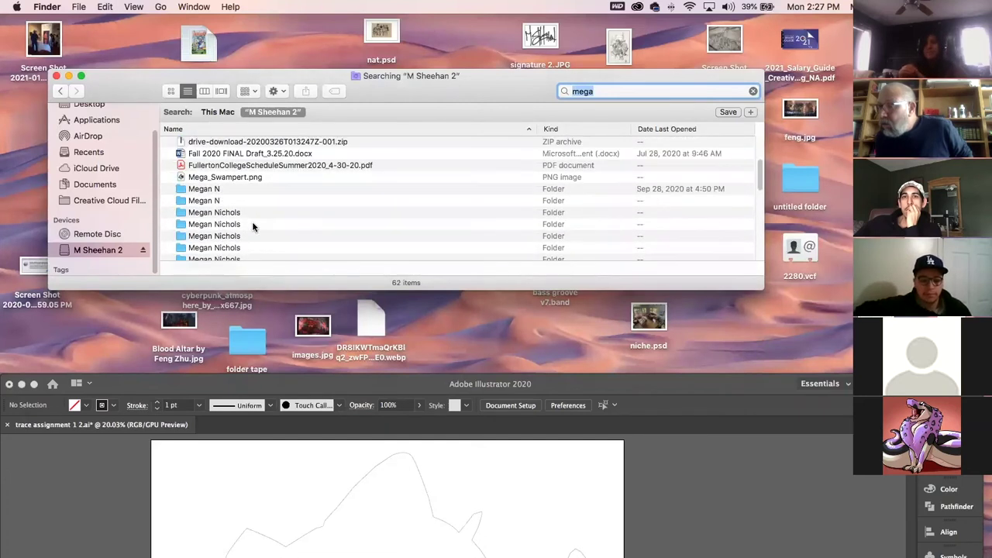
pyautogui.click(255, 177)
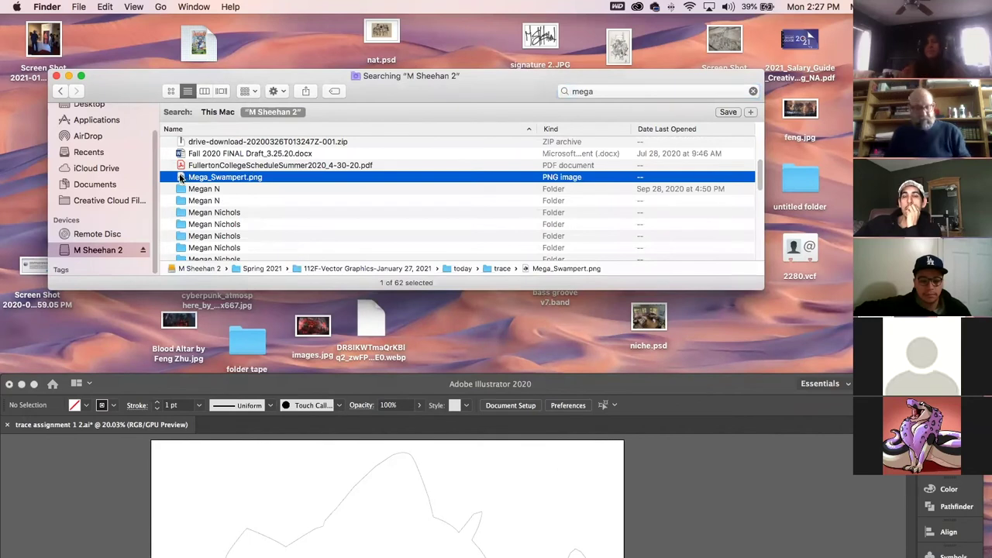
pyautogui.moveTo(180, 178); pyautogui.dragTo(684, 106)
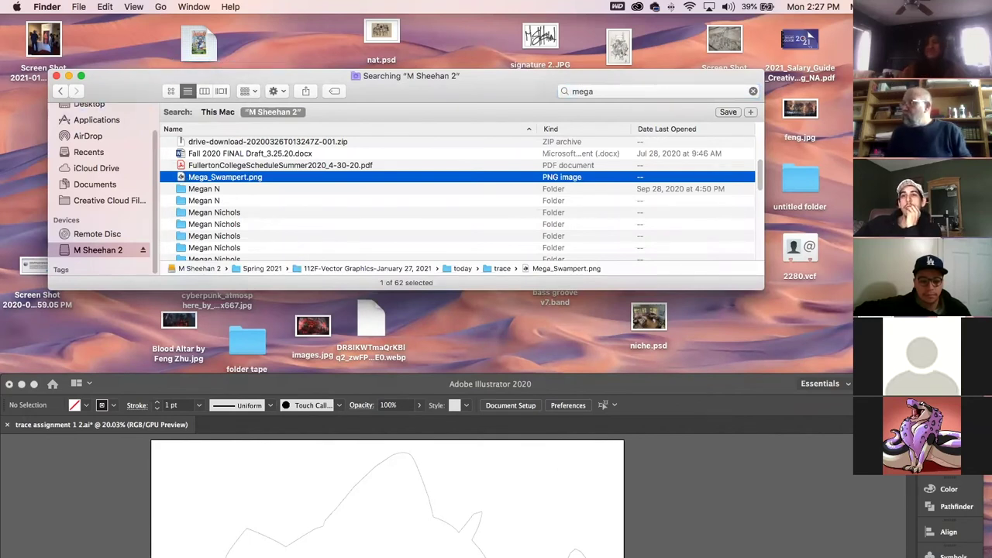
pyautogui.click(58, 76)
pyautogui.moveTo(872, 113); pyautogui.dragTo(762, 500)
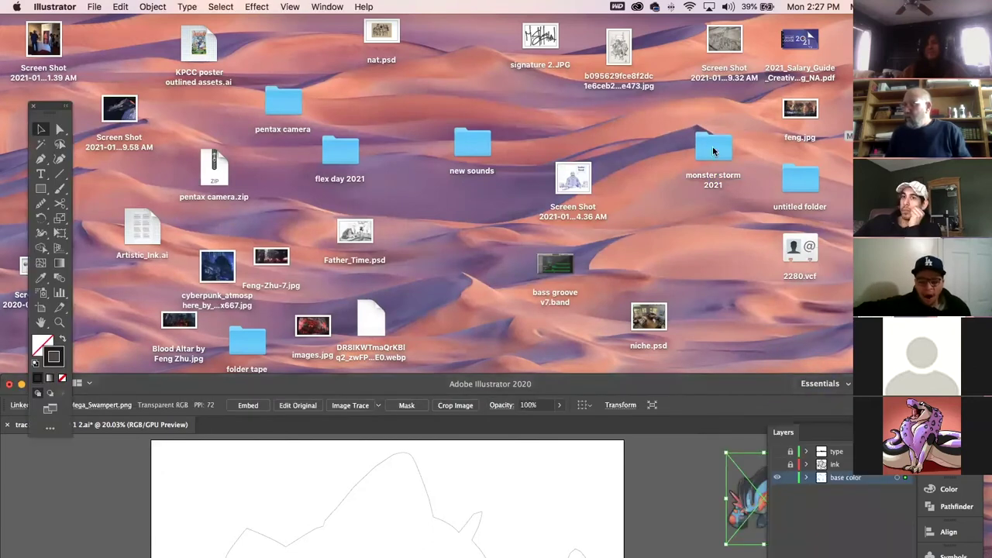
# Enlarge and rearrange the Illustrator workspace, and move the reference image just outside the artboard beside the creature's upper body
pyautogui.doubleClick(700, 390)
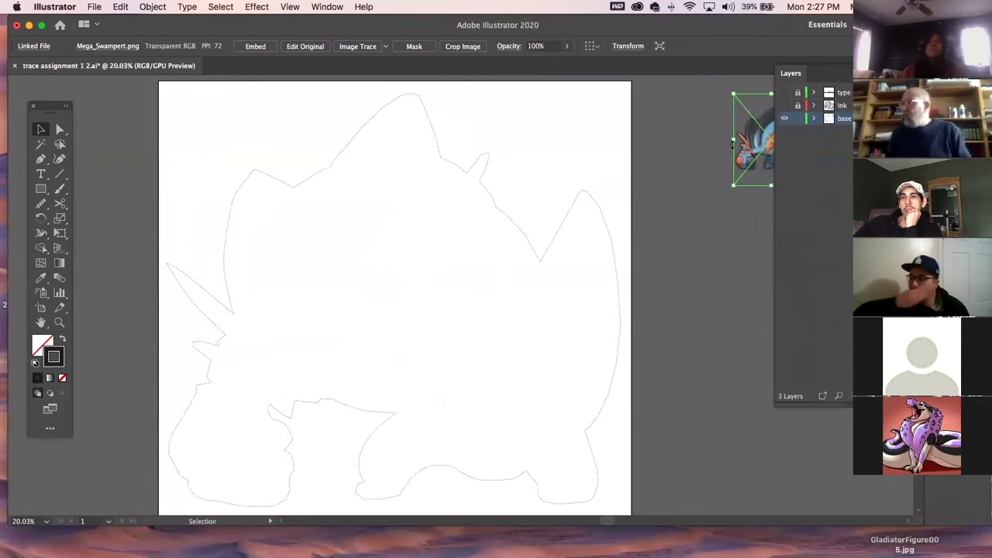
pyautogui.moveTo(763, 138); pyautogui.dragTo(628, 114)
pyautogui.press('F7')
pyautogui.moveTo(679, 31); pyautogui.dragTo(538, 27)
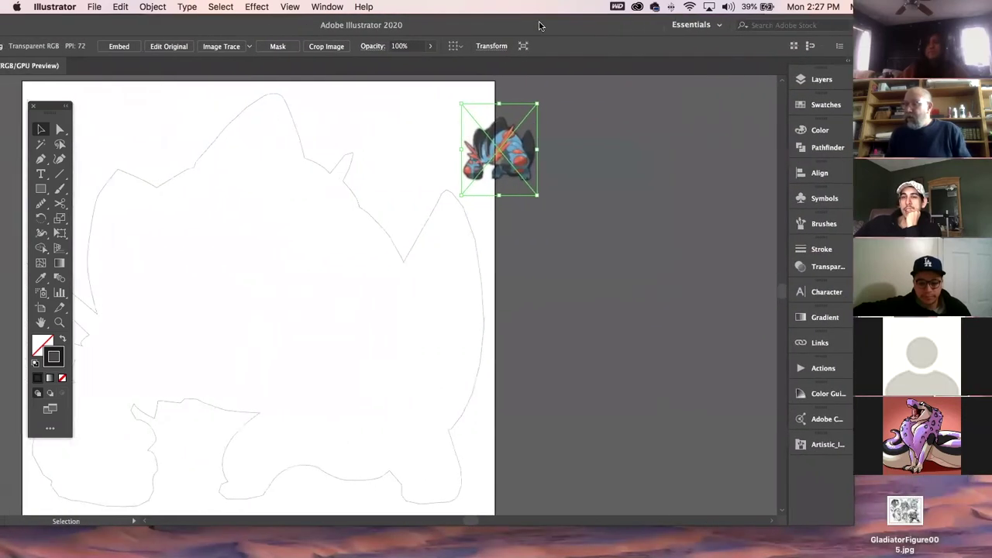
pyautogui.moveTo(333, 294); pyautogui.dragTo(359, 292)
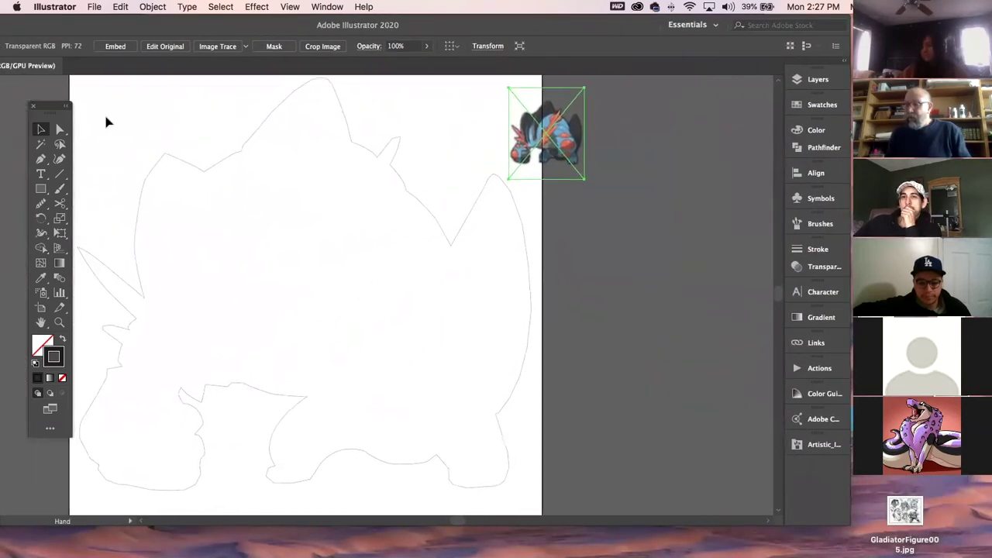
pyautogui.moveTo(58, 104); pyautogui.dragTo(40, 78)
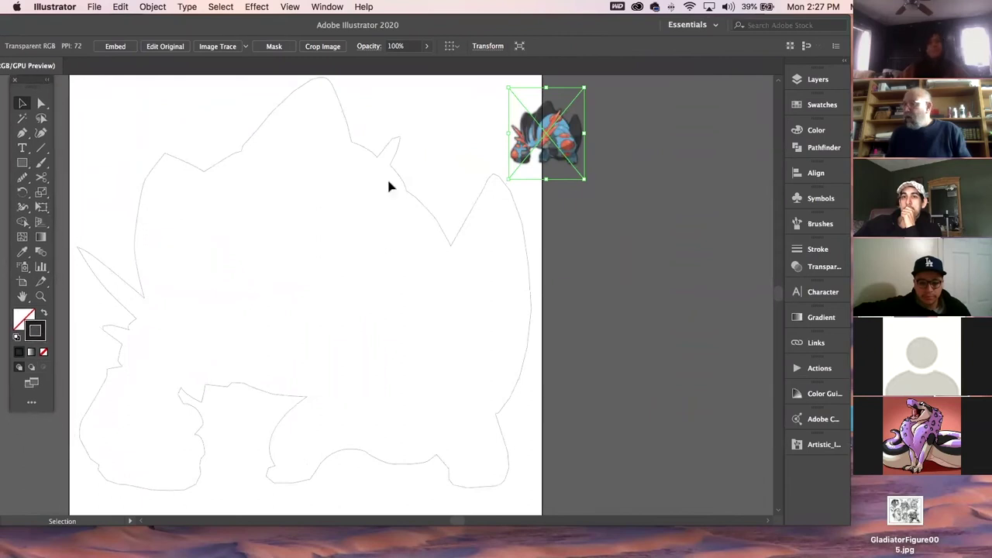
pyautogui.moveTo(533, 126); pyautogui.dragTo(586, 149)
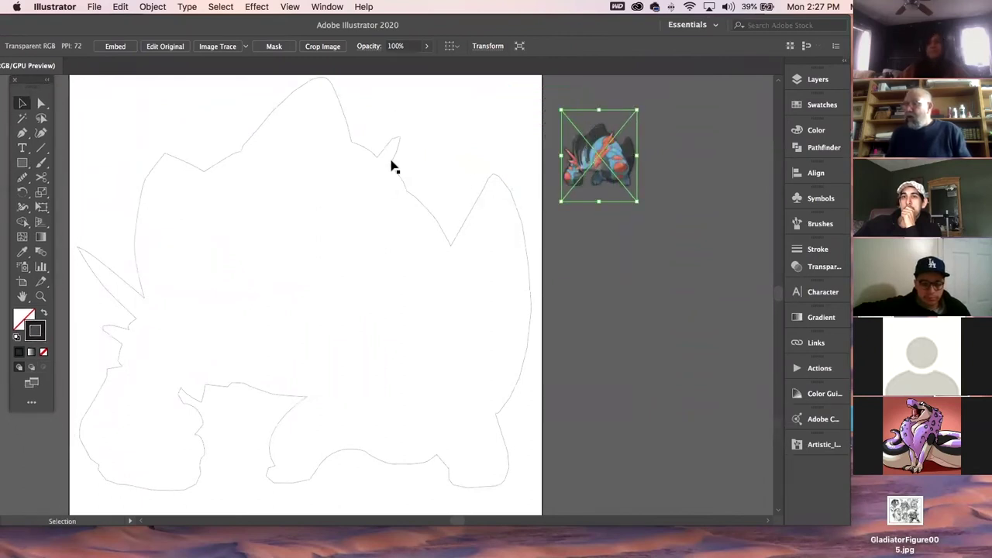
# Fill the creature's outline shape with the light blue sampled from the reference image's body, and deselect it
pyautogui.click(405, 180)
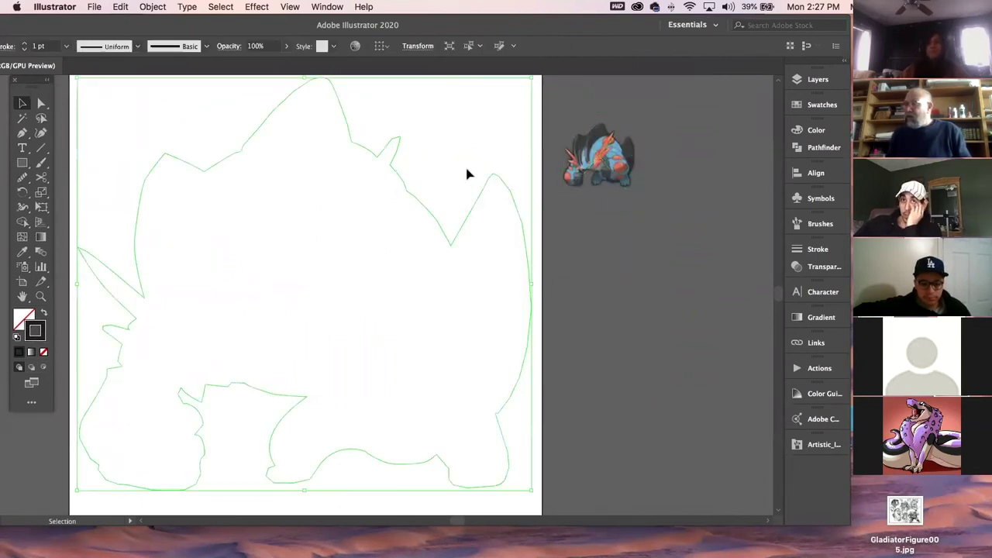
pyautogui.click(23, 251)
pyautogui.click(601, 143)
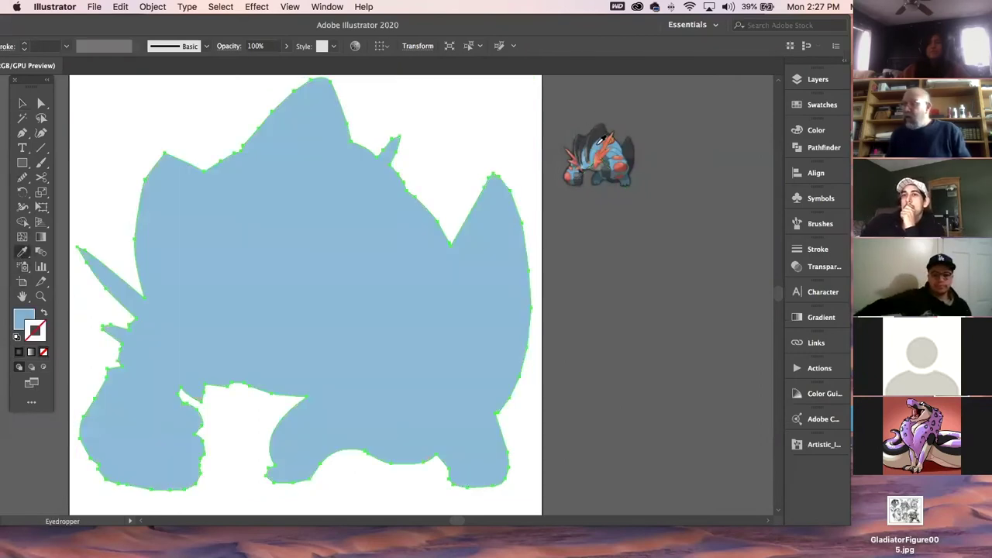
pyautogui.click(22, 103)
pyautogui.click(111, 109)
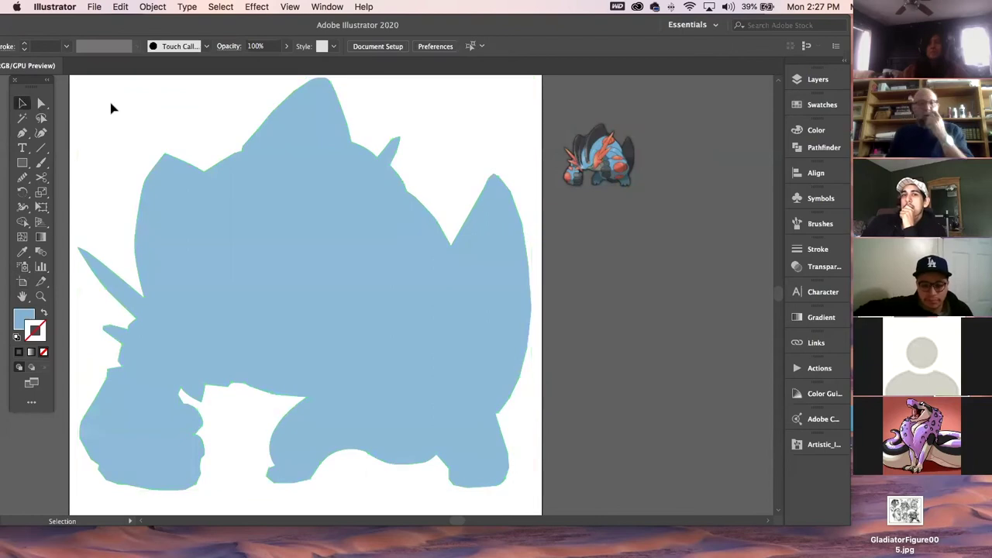
# Show the ink layer over the blue silhouette and lock the base color layer
pyautogui.click(818, 80)
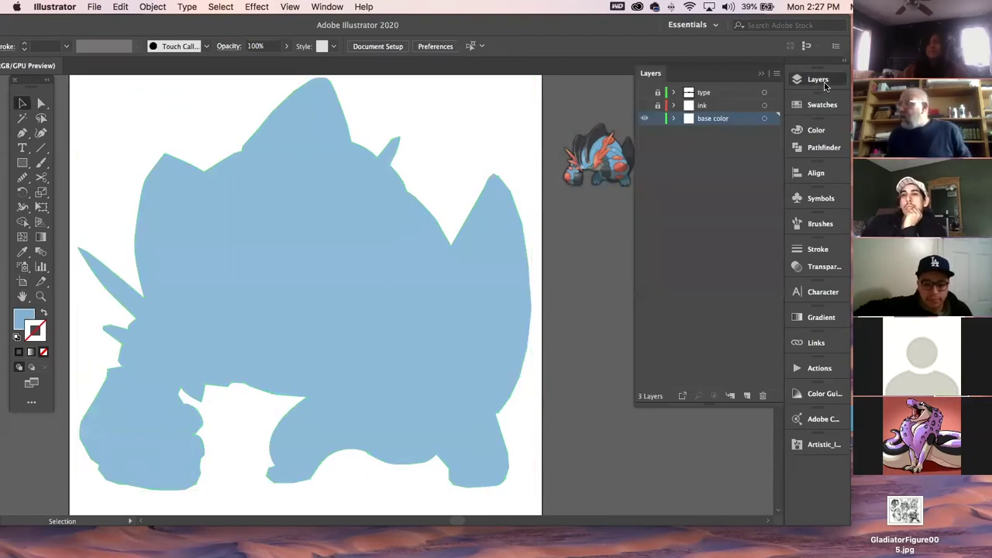
pyautogui.click(646, 106)
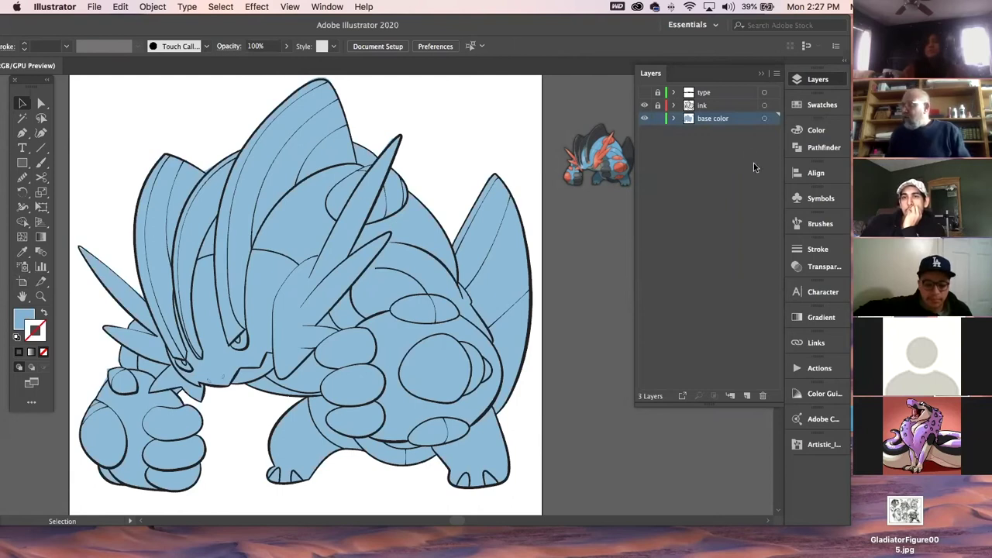
pyautogui.click(657, 118)
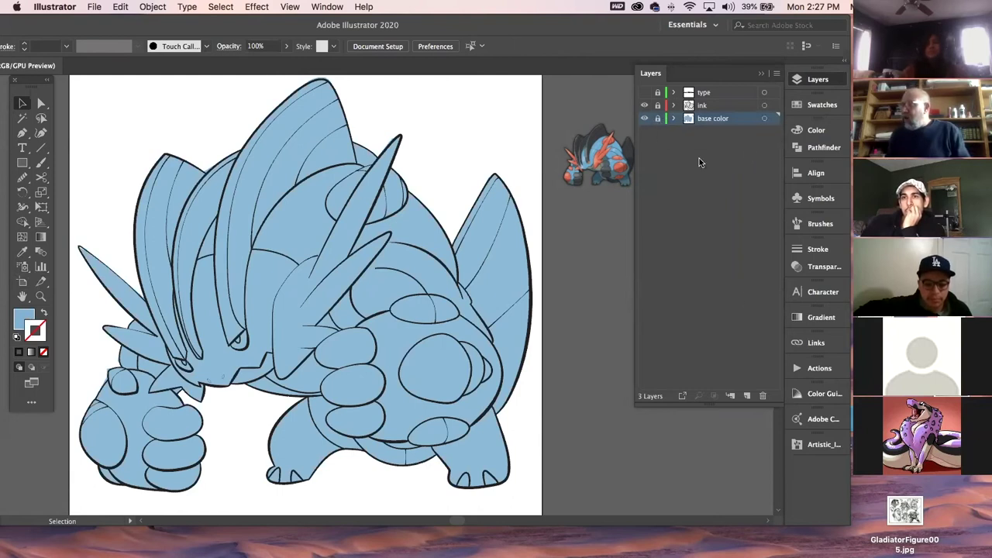
# Add a layer between ink and base color, and start a Pen path from the eye up along the large fin's lower edge
pyautogui.click(745, 395)
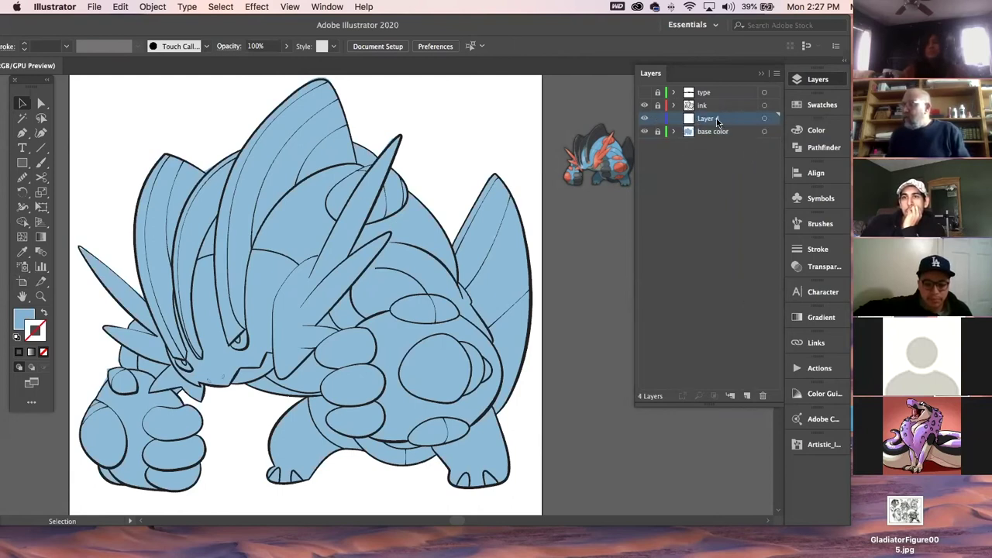
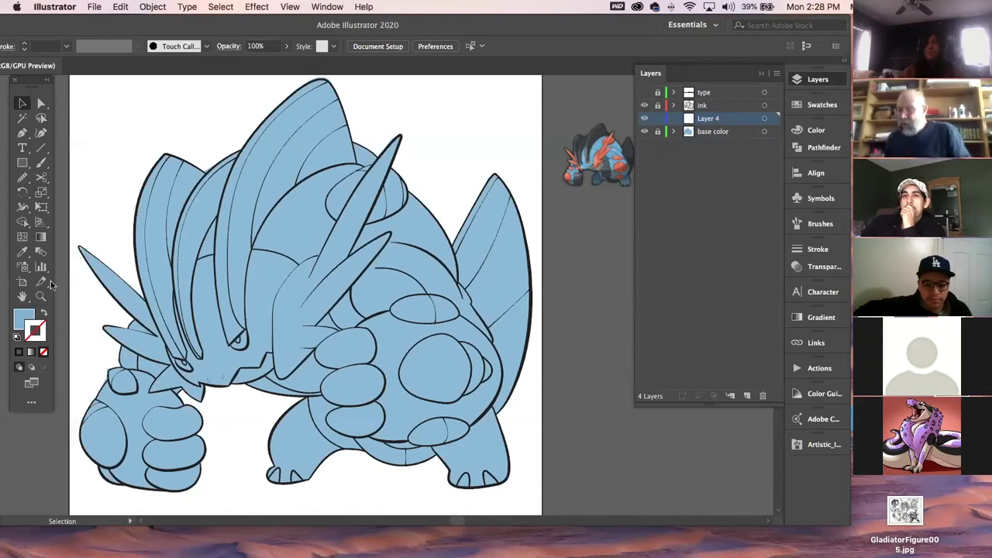
pyautogui.click(42, 298)
pyautogui.moveTo(328, 162); pyautogui.dragTo(386, 217)
pyautogui.press('space')
pyautogui.moveTo(317, 208); pyautogui.dragTo(359, 238)
pyautogui.click(23, 132)
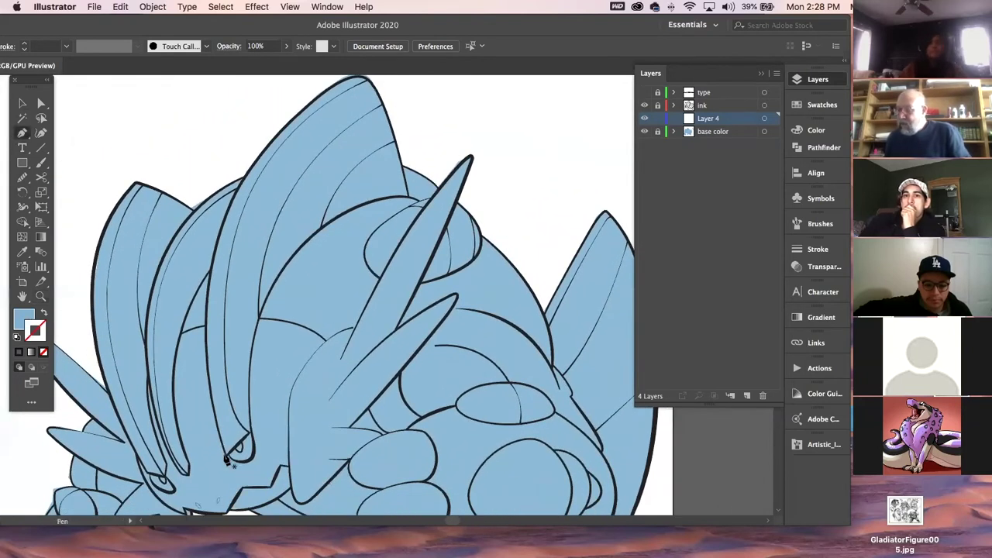
pyautogui.click(225, 454)
pyautogui.click(250, 433)
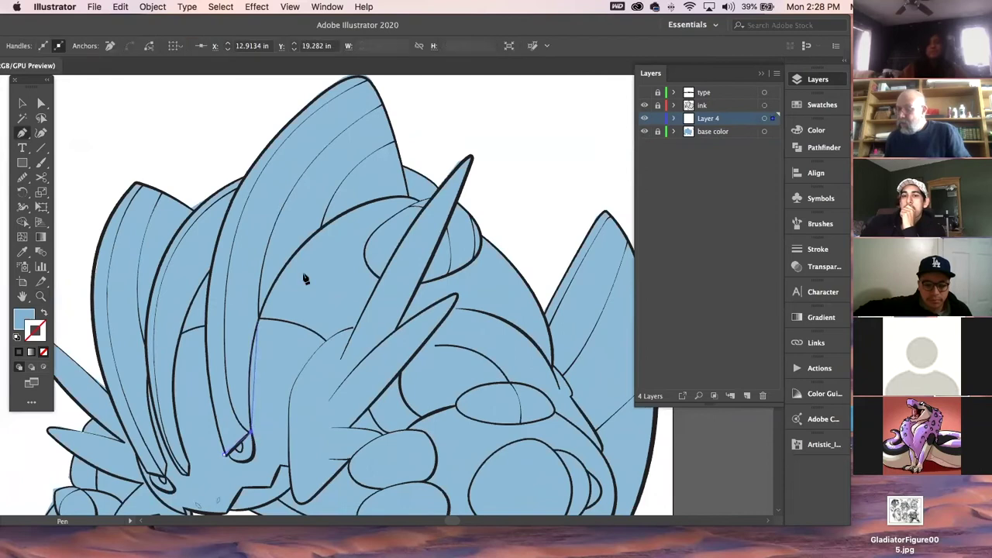
pyautogui.moveTo(286, 265); pyautogui.dragTo(332, 208)
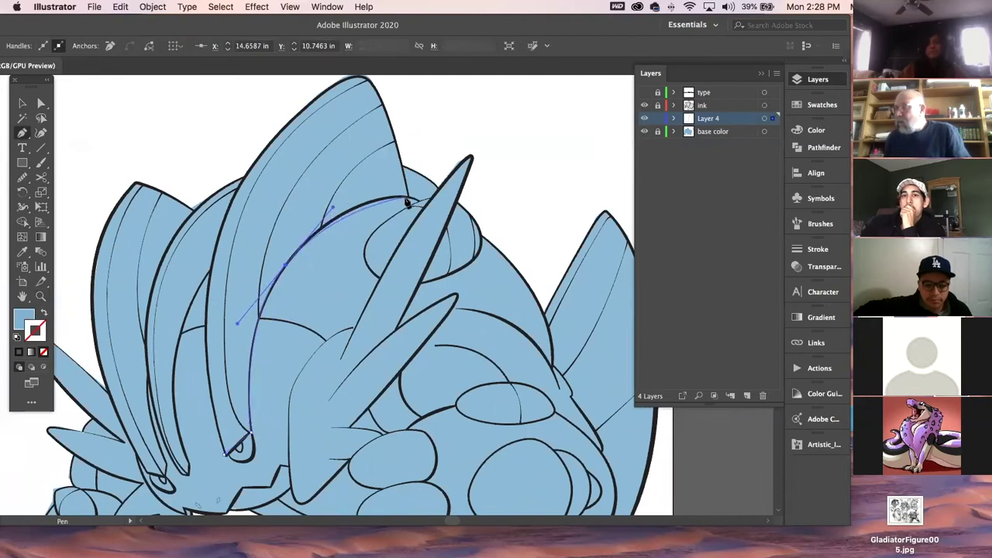
pyautogui.moveTo(405, 197); pyautogui.dragTo(438, 201)
pyautogui.keyDown('super'); pyautogui.click(424, 163); pyautogui.keyUp('super')
pyautogui.click(406, 199)
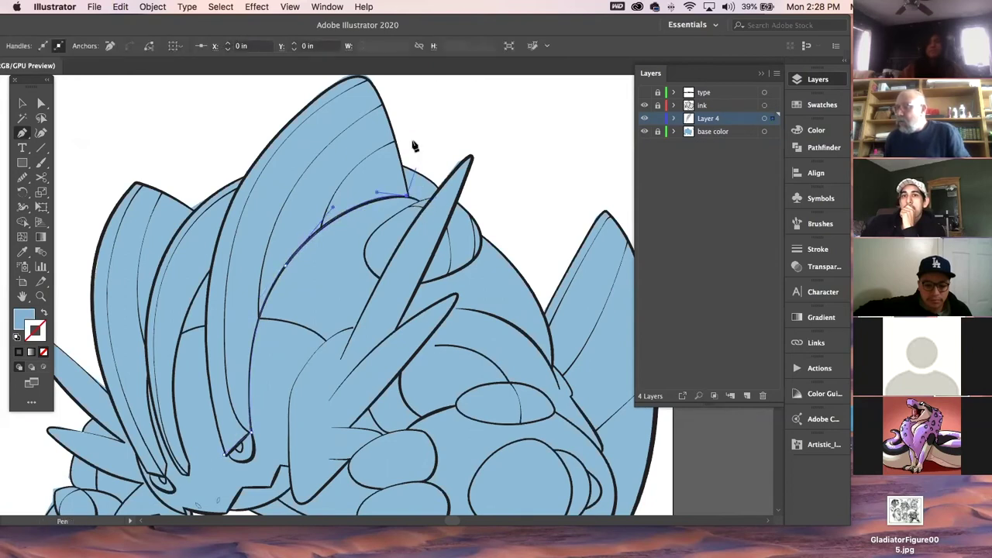
# Continue the Pen path around the large fin's tip and down its outer edge to the notch beside the far fin
pyautogui.moveTo(381, 99); pyautogui.dragTo(302, 180)
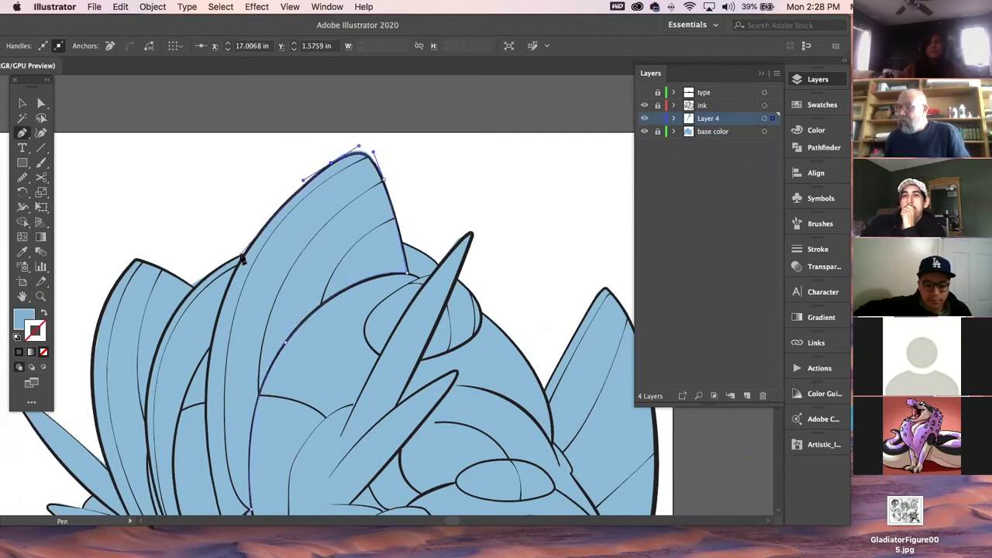
pyautogui.moveTo(243, 255); pyautogui.dragTo(241, 261)
pyautogui.moveTo(243, 259); pyautogui.dragTo(243, 260)
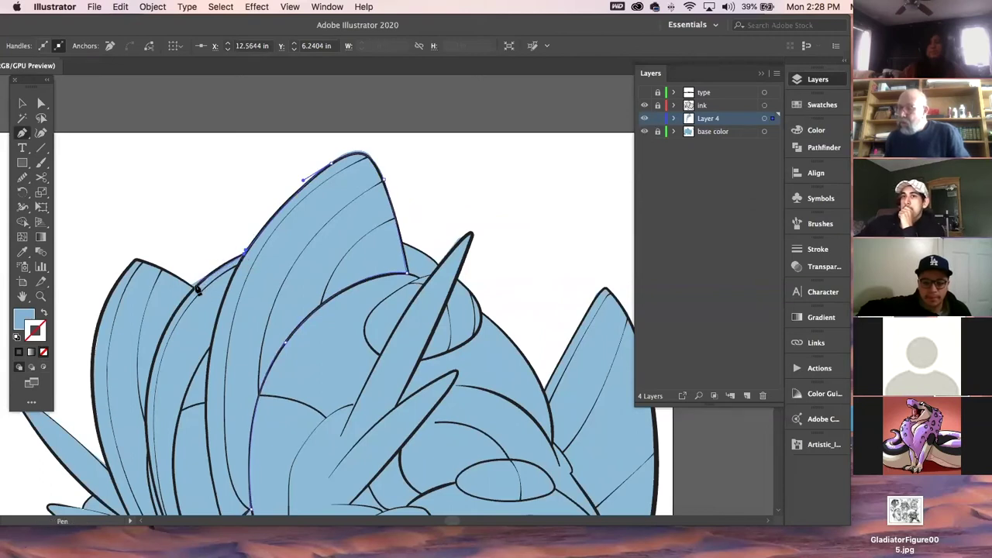
pyautogui.moveTo(177, 304); pyautogui.dragTo(178, 305)
pyautogui.moveTo(240, 304); pyautogui.dragTo(288, 227)
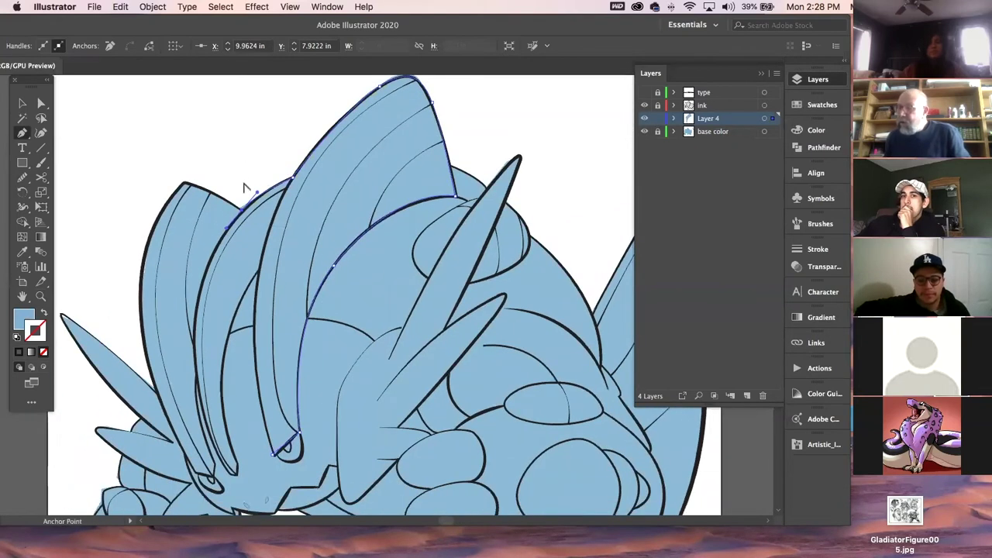
# Trace the far fin's pointed tip and its long outer edge down toward the creature's far eye
pyautogui.click(182, 183)
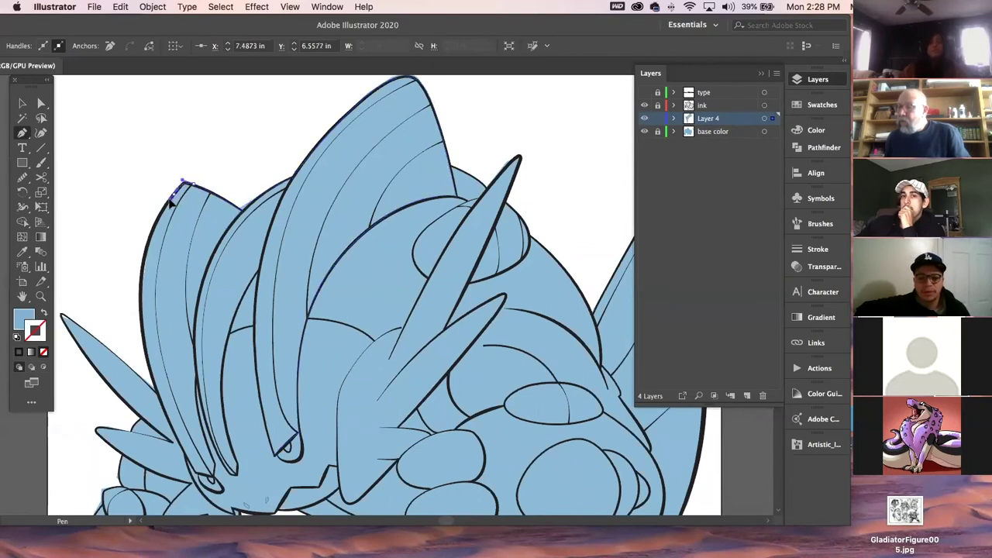
pyautogui.moveTo(146, 257); pyautogui.dragTo(142, 275)
pyautogui.moveTo(144, 350); pyautogui.dragTo(151, 378)
pyautogui.scroll(-5, 152, 379)
pyautogui.hscroll(-2, 152, 380)
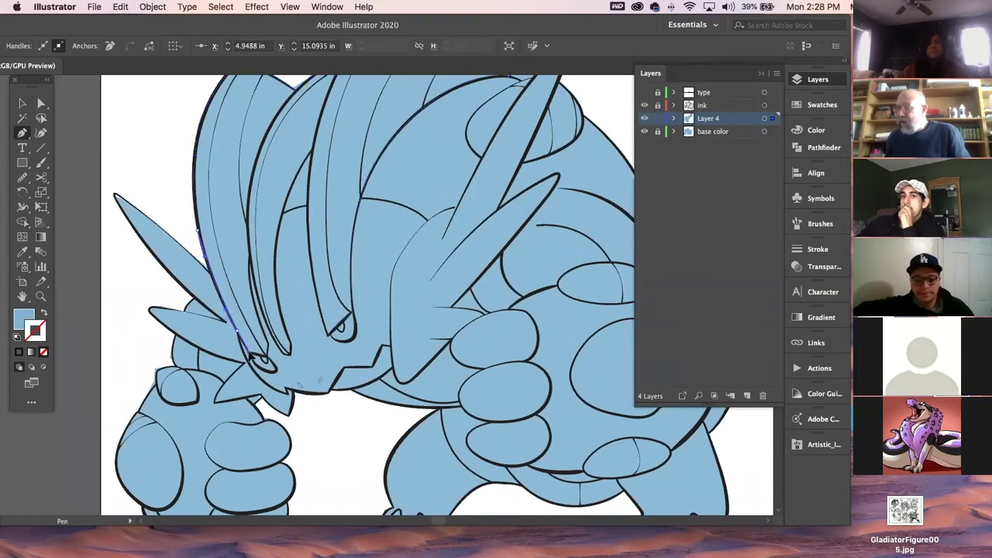
# Turn the path around the far fin's lower end above the eye and trace back up its inner edge
pyautogui.click(259, 359)
pyautogui.click(249, 353)
pyautogui.click(266, 358)
pyautogui.click(268, 343)
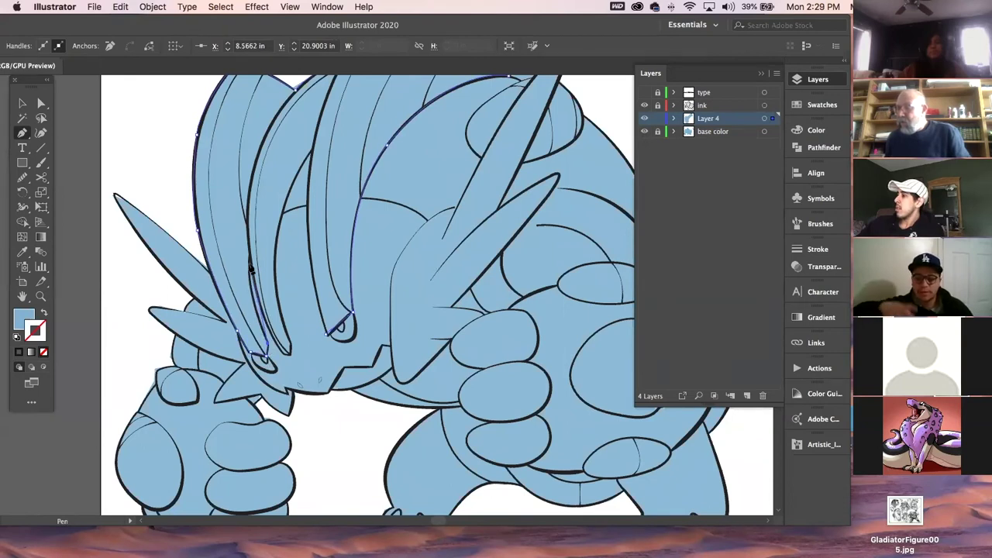
pyautogui.moveTo(255, 223); pyautogui.dragTo(255, 220)
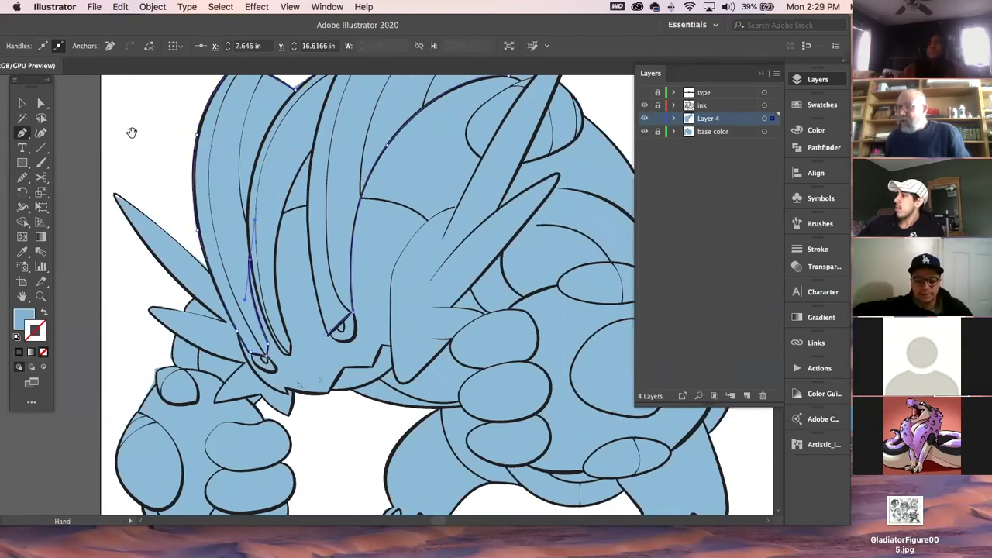
# Carry the path from the far fin's inner edge down to the middle fin's lower tip and around it with corner points
pyautogui.keyDown('super'); pyautogui.click(146, 150); pyautogui.keyUp('super')
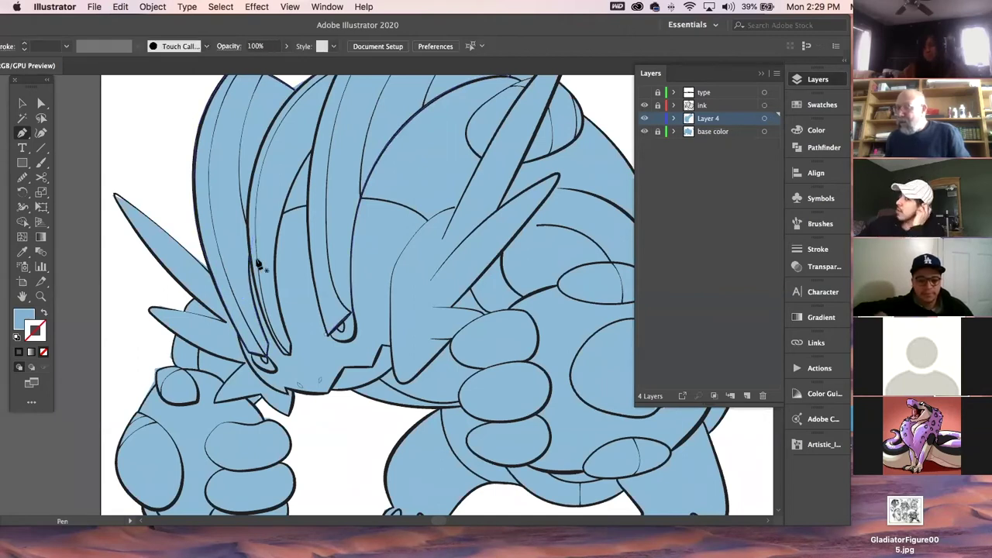
pyautogui.keyDown('super'); pyautogui.click(250, 264); pyautogui.keyUp('super')
pyautogui.moveTo(284, 354); pyautogui.dragTo(319, 403)
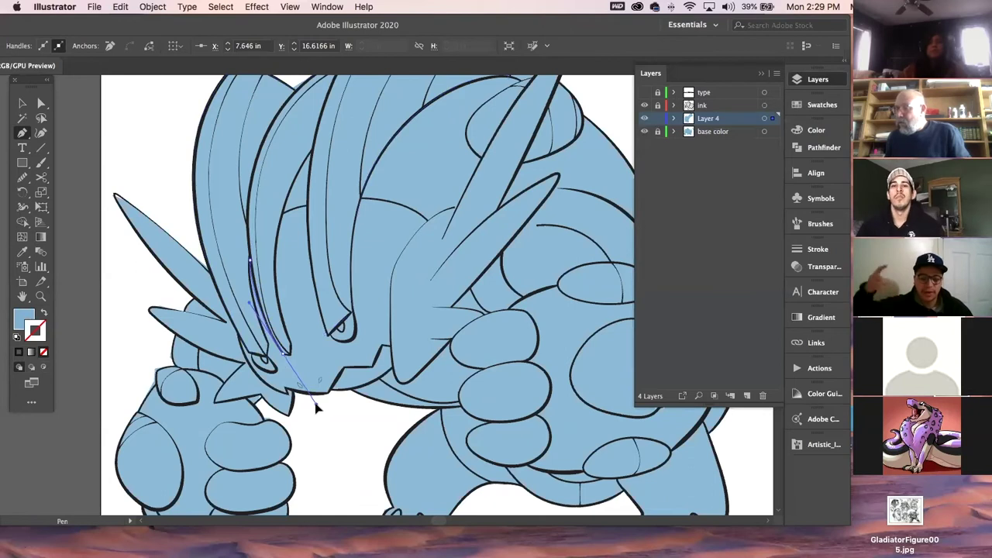
pyautogui.keyDown('super'); pyautogui.click(159, 193); pyautogui.keyUp('super')
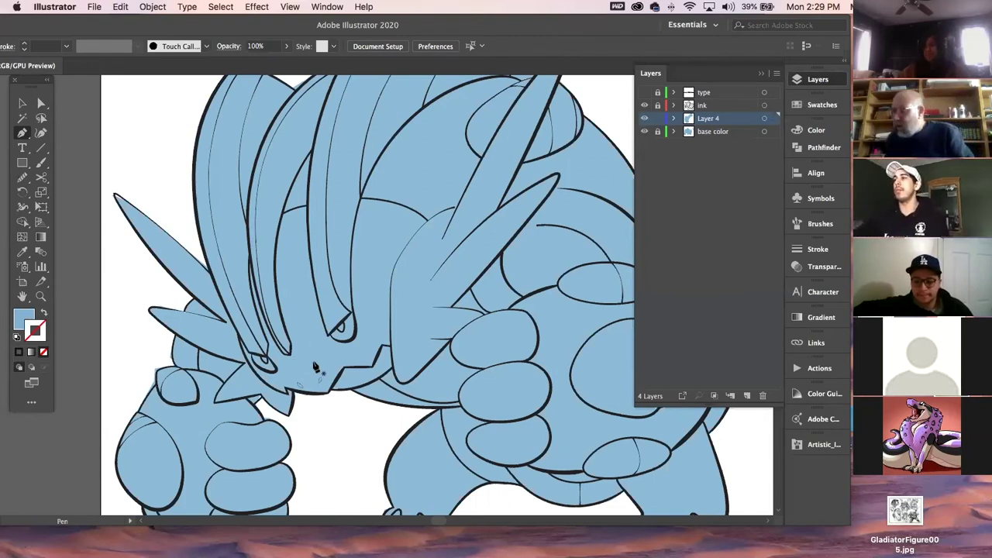
pyautogui.keyDown('super'); pyautogui.click(297, 360); pyautogui.keyUp('super')
pyautogui.click(291, 356)
pyautogui.click(293, 347)
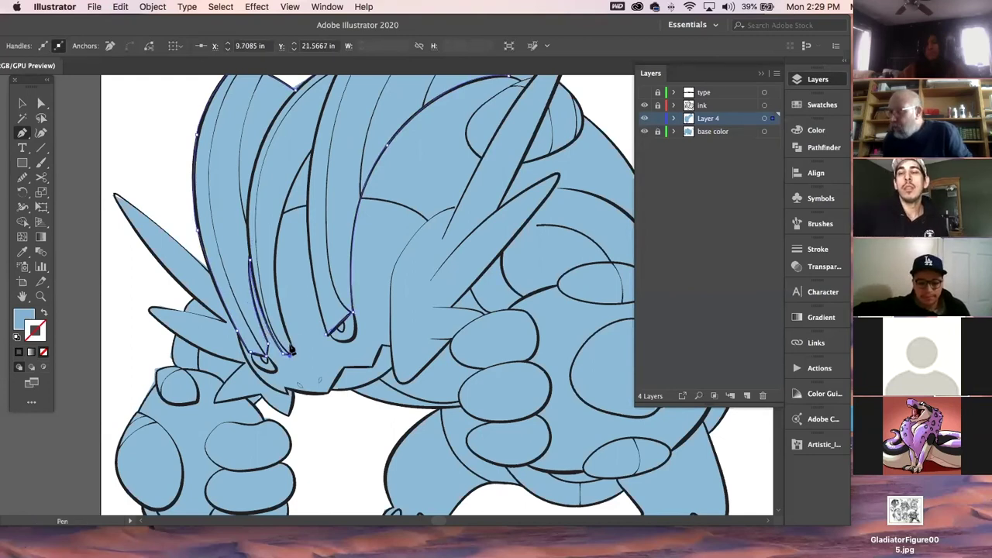
pyautogui.click(291, 345)
# Trace up the middle fin's inner edge to the large fin, and down the large fin's edge to close the path at the near eye
pyautogui.moveTo(273, 255); pyautogui.dragTo(265, 314)
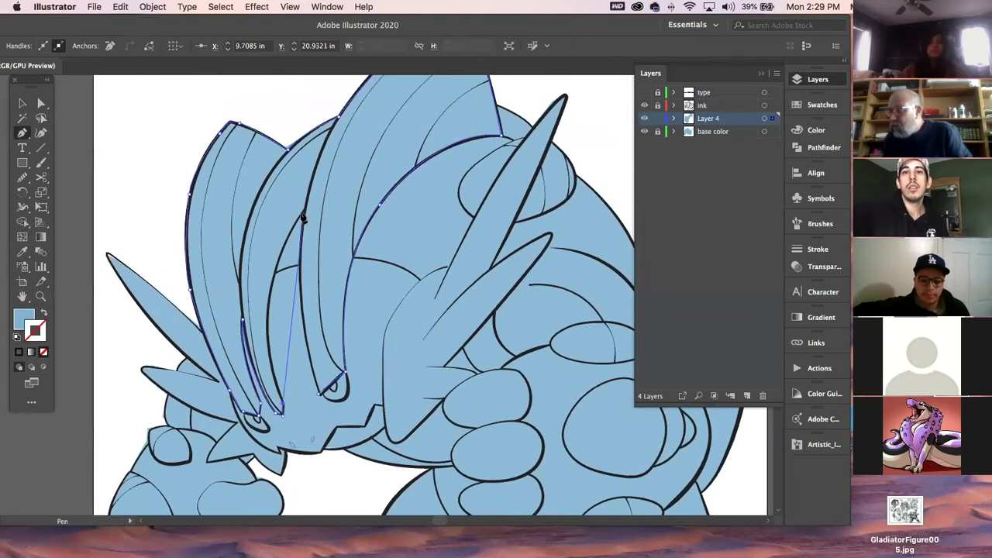
pyautogui.moveTo(307, 217); pyautogui.dragTo(374, 114)
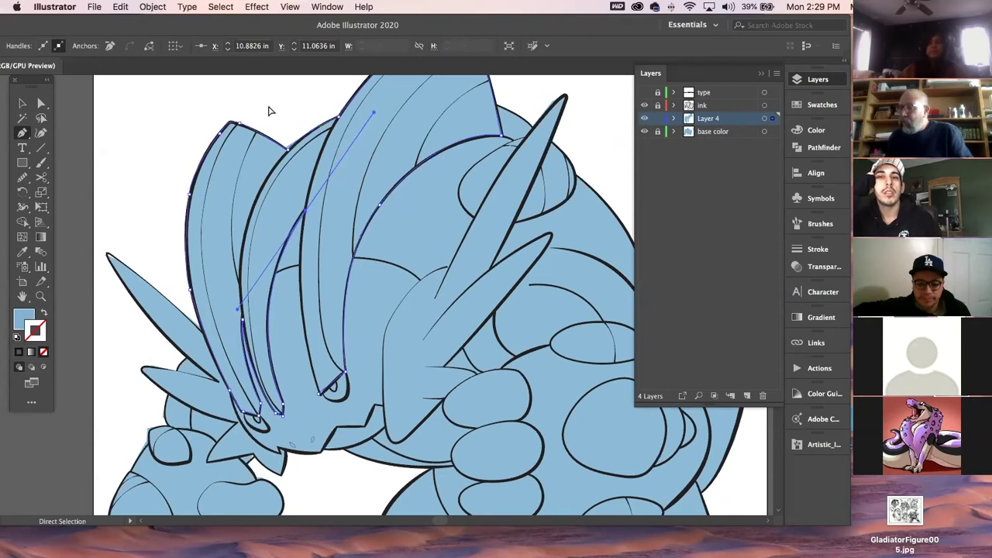
pyautogui.keyDown('super'); pyautogui.click(269, 111); pyautogui.keyUp('super')
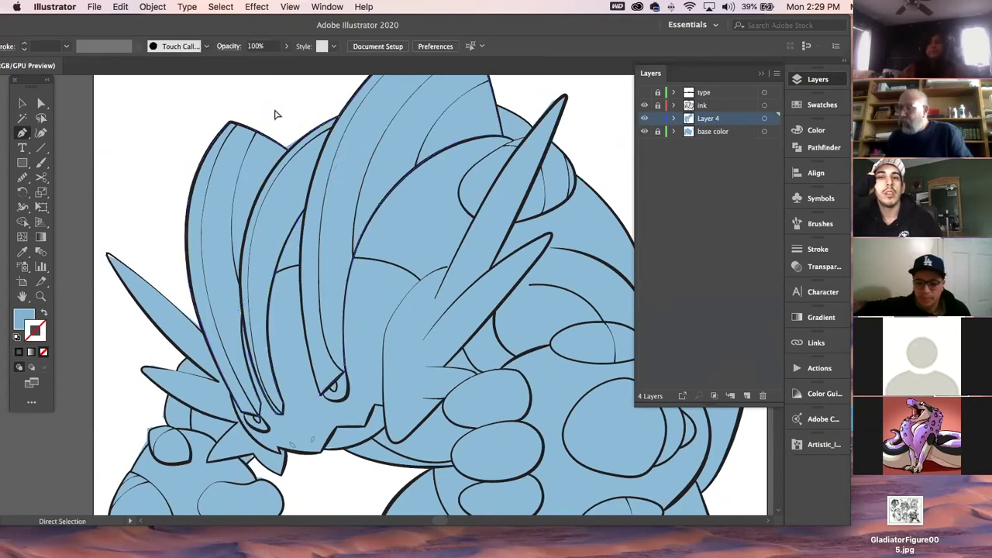
pyautogui.click(306, 215)
pyautogui.moveTo(318, 394); pyautogui.dragTo(348, 498)
pyautogui.keyDown('super'); pyautogui.click(348, 498); pyautogui.keyUp('super')
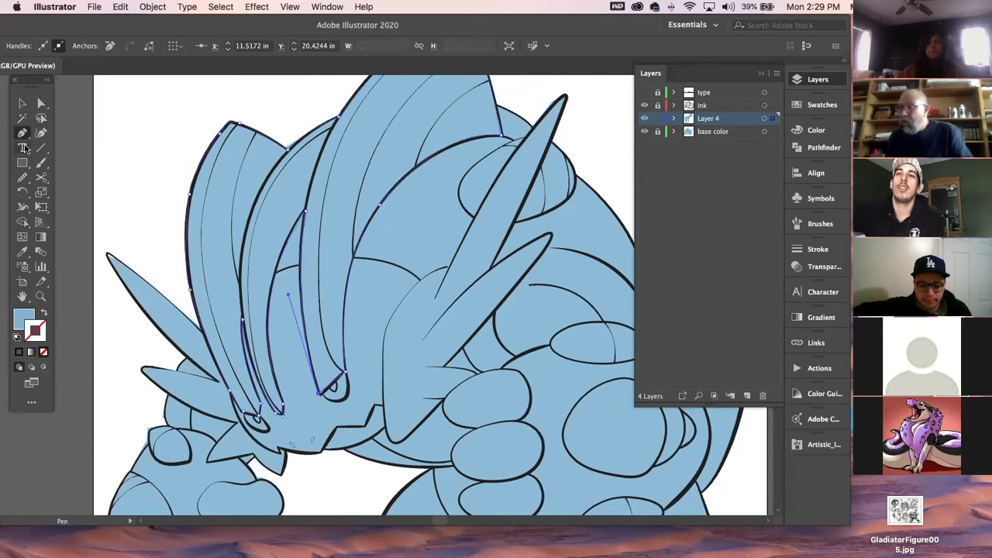
# Lock Layer 4, unlock the base color layer and make base color the active layer
pyautogui.click(22, 103)
pyautogui.moveTo(473, 237); pyautogui.dragTo(88, 255)
pyautogui.click(22, 163)
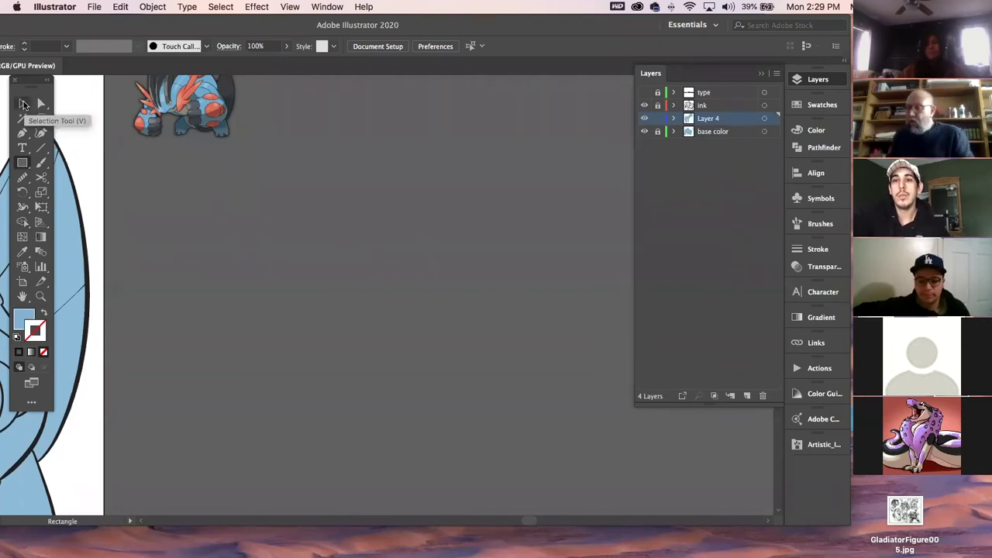
pyautogui.moveTo(156, 261); pyautogui.dragTo(691, 249)
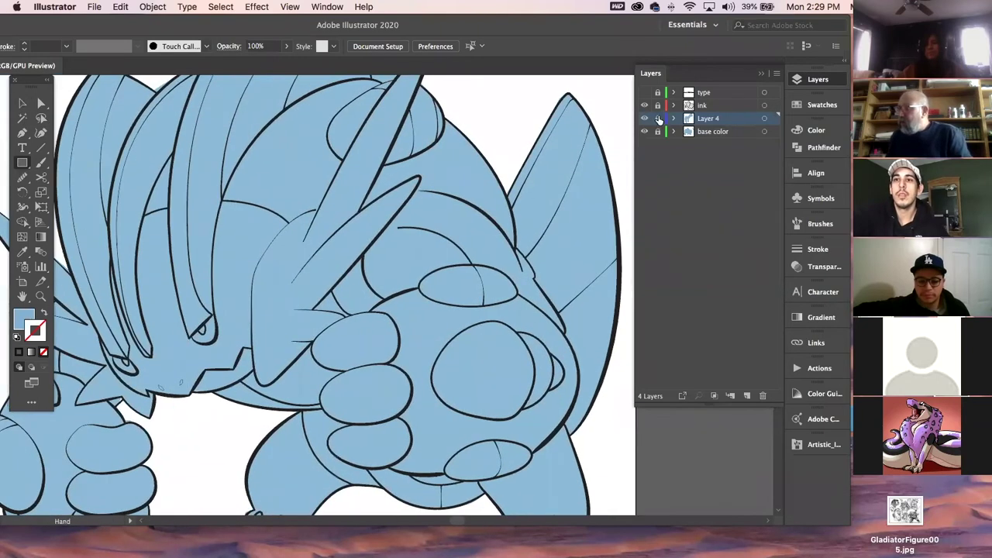
pyautogui.click(721, 132)
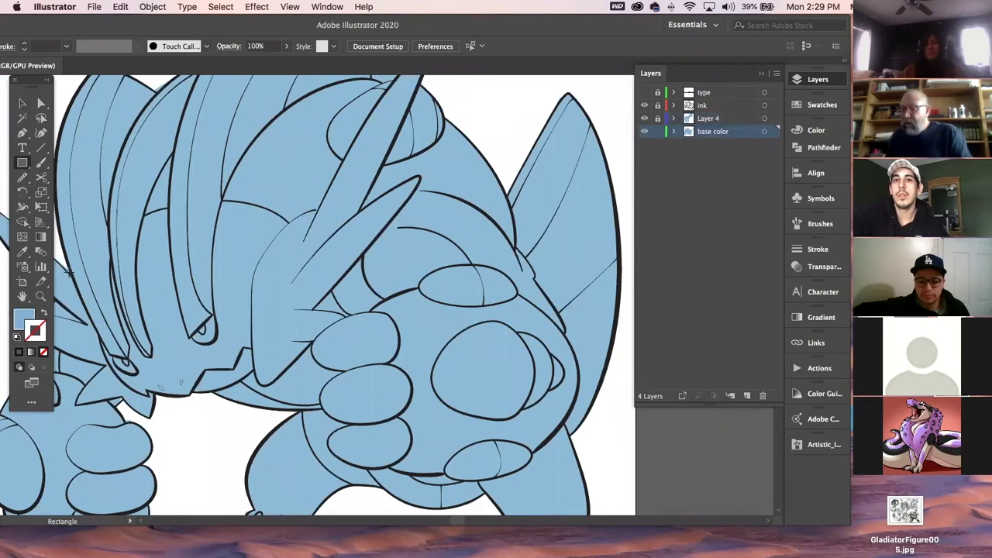
# Draw a star about 14 in wide and 13.3 in high over the creature's head on the base color layer
pyautogui.moveTo(23, 162); pyautogui.dragTo(72, 223)
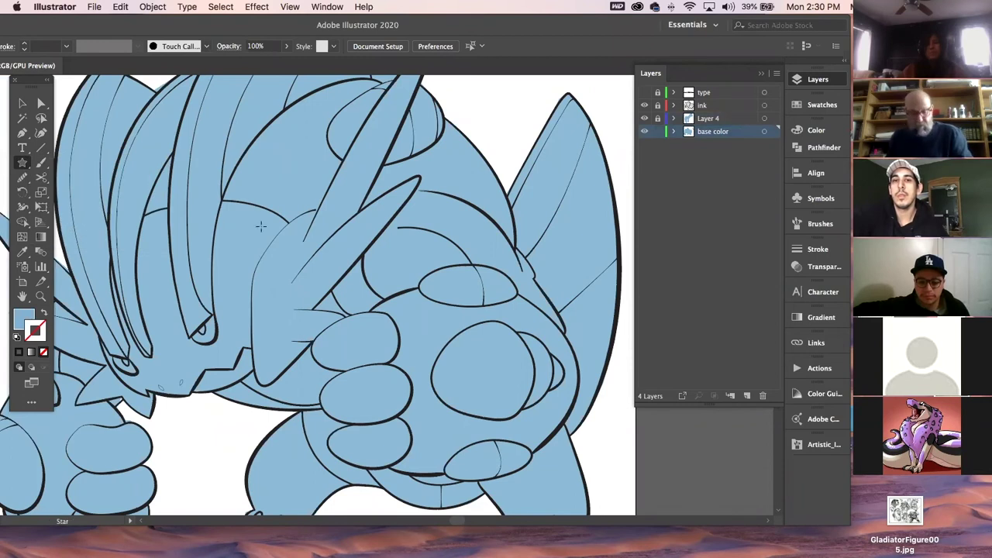
pyautogui.moveTo(297, 284); pyautogui.dragTo(354, 337)
pyautogui.click(22, 103)
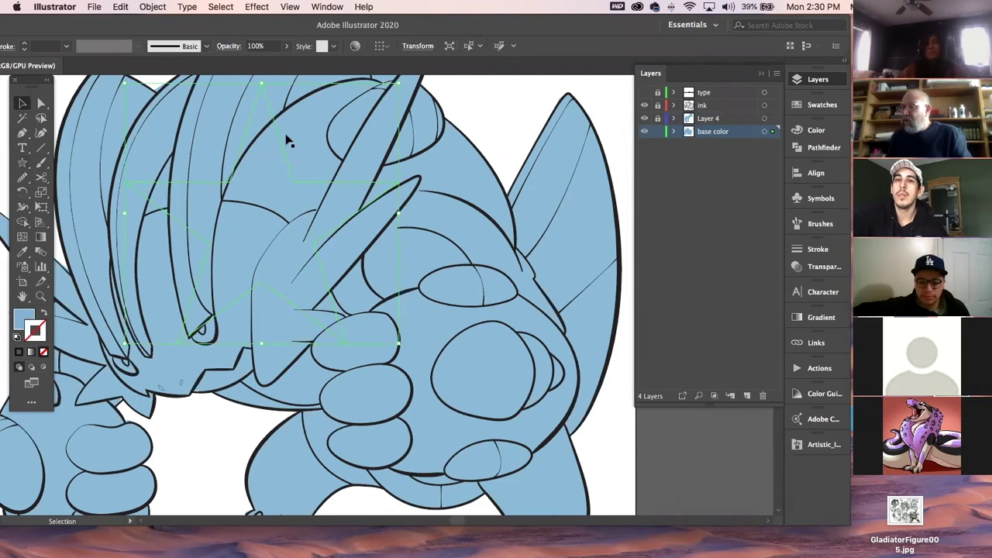
pyautogui.click(139, 7)
pyautogui.click(145, 6)
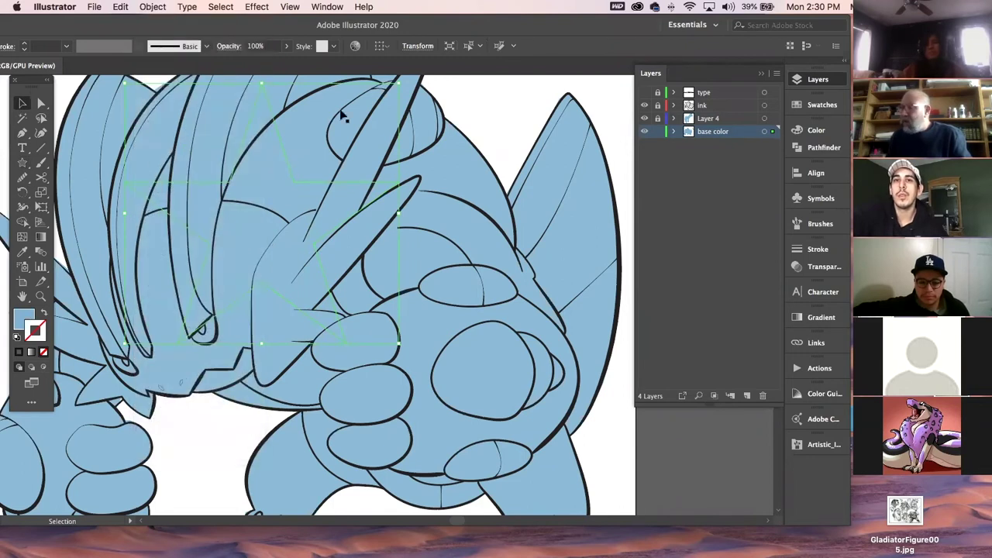
pyautogui.click(654, 131)
pyautogui.click(656, 132)
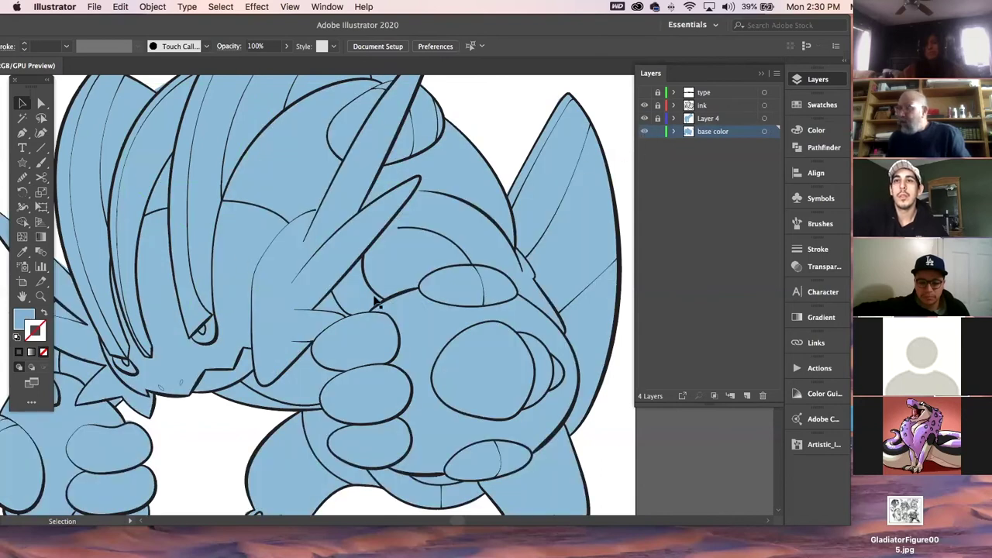
# Select the star and the blue silhouette together, make a clipping mask from them and deselect the result
pyautogui.click(113, 119)
pyautogui.press('a')
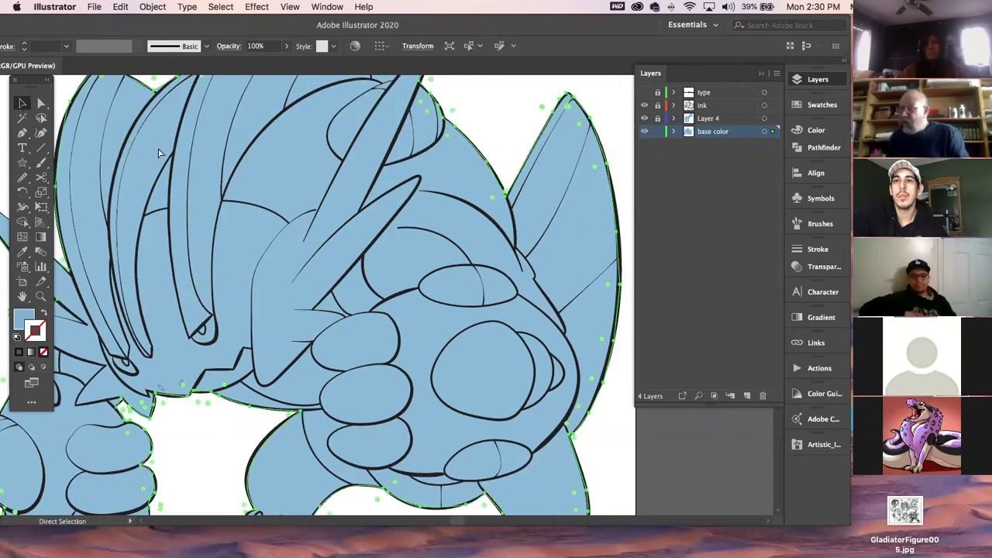
pyautogui.press('v')
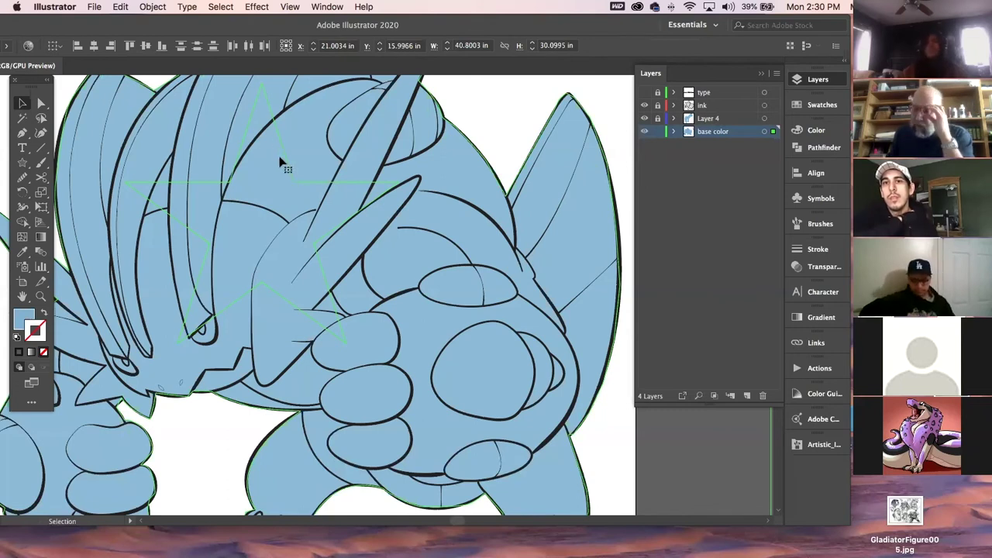
pyautogui.click(152, 6)
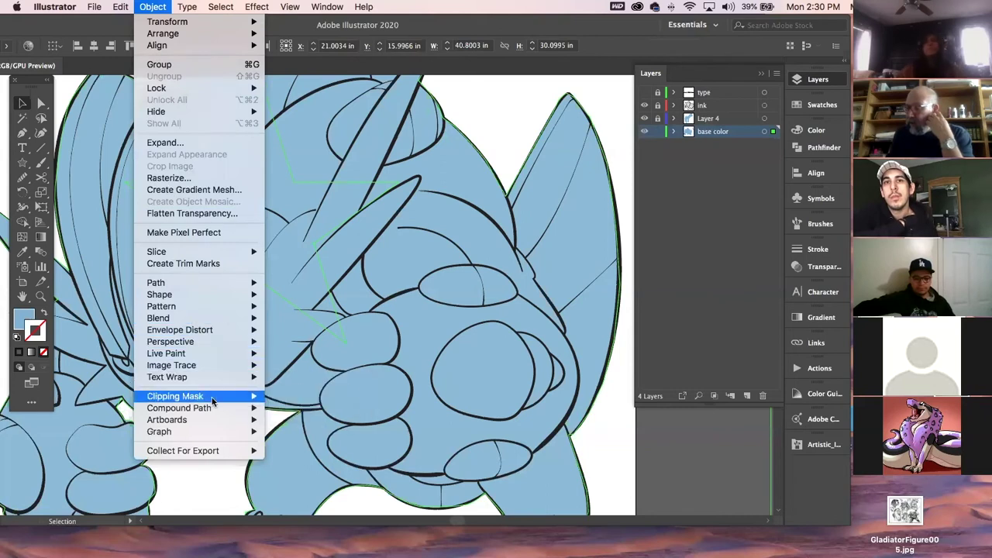
pyautogui.click(272, 398)
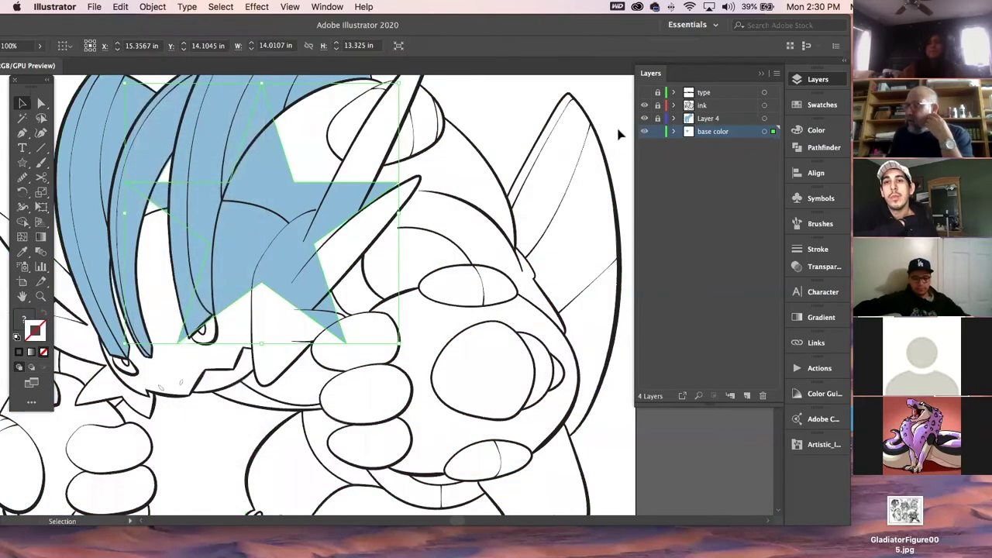
pyautogui.click(603, 98)
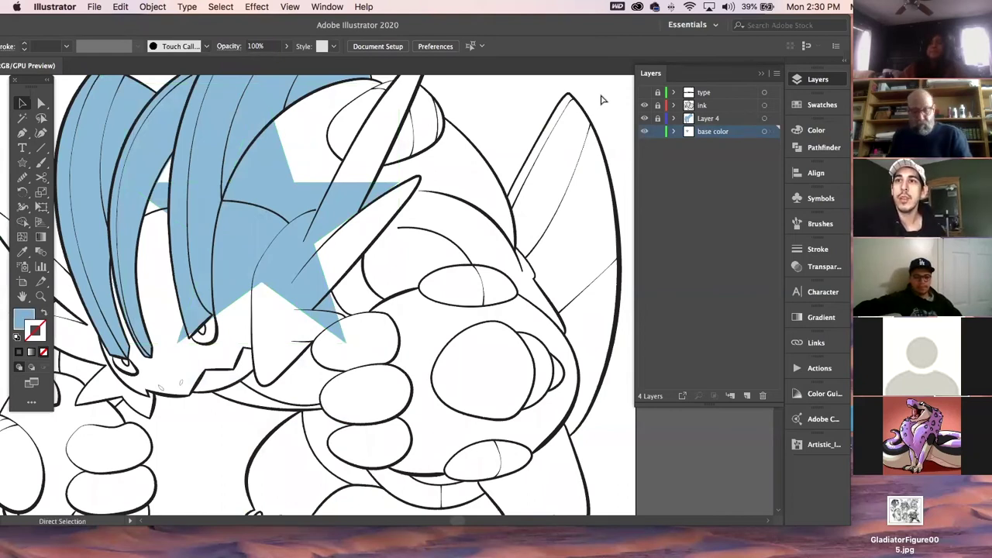
# Undo the clipping mask, keep both the star and the blue silhouette, and deselect them
pyautogui.press('super+z')
pyautogui.press('super+z')
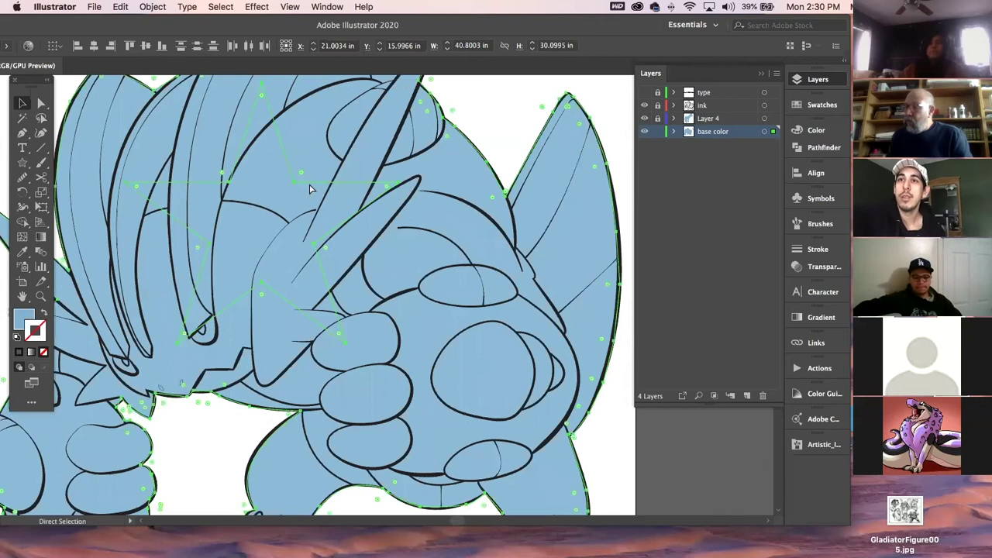
pyautogui.press('Delete')
pyautogui.press('super+z')
pyautogui.press('super+a')
pyautogui.press('v')
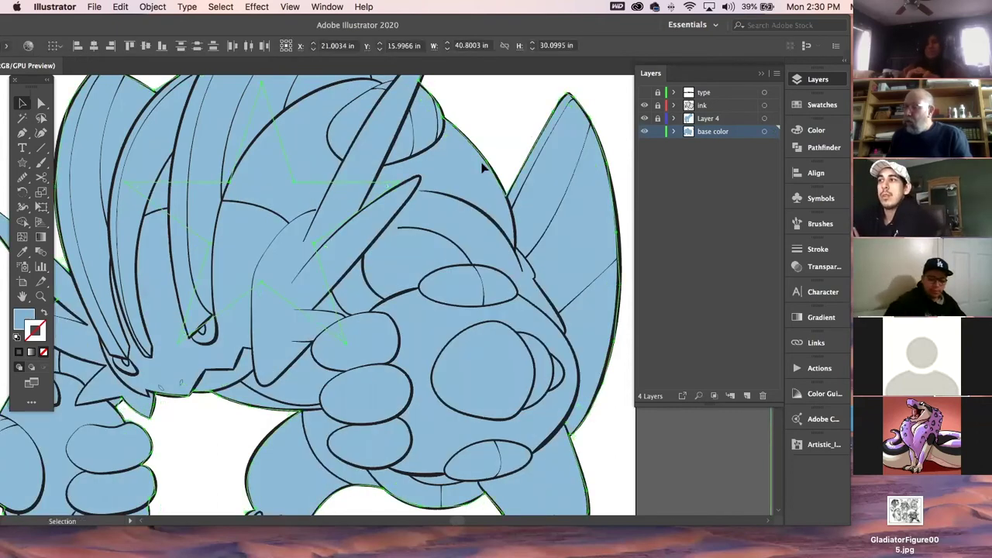
pyautogui.press('super+shift+a')
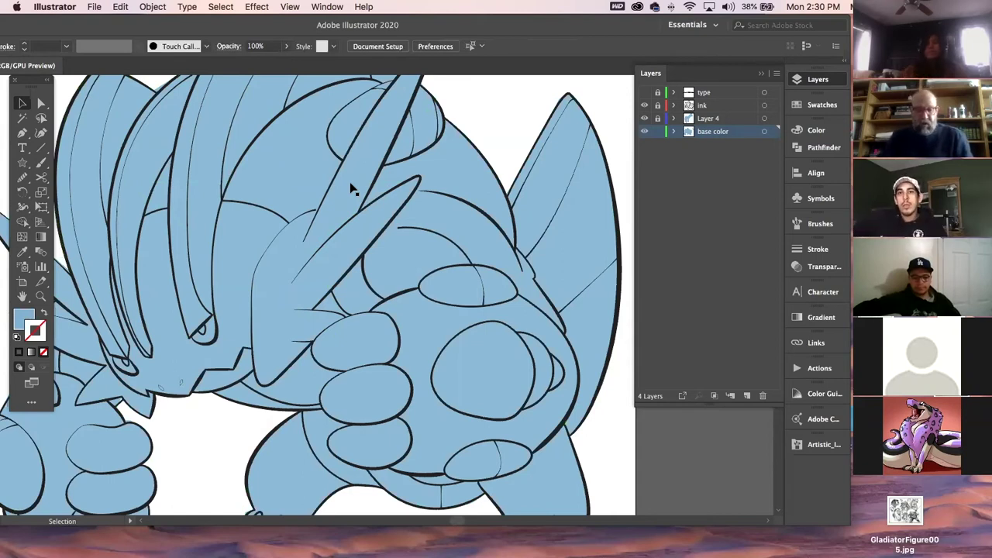
# Switch the artwork to Outline view, delete the star and return to the color preview
pyautogui.click(288, 7)
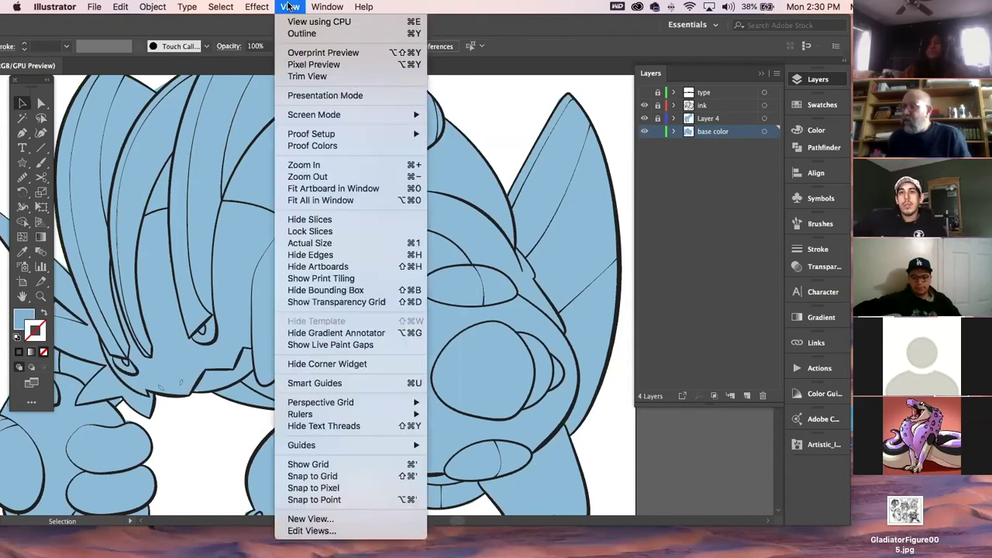
pyautogui.click(289, 7)
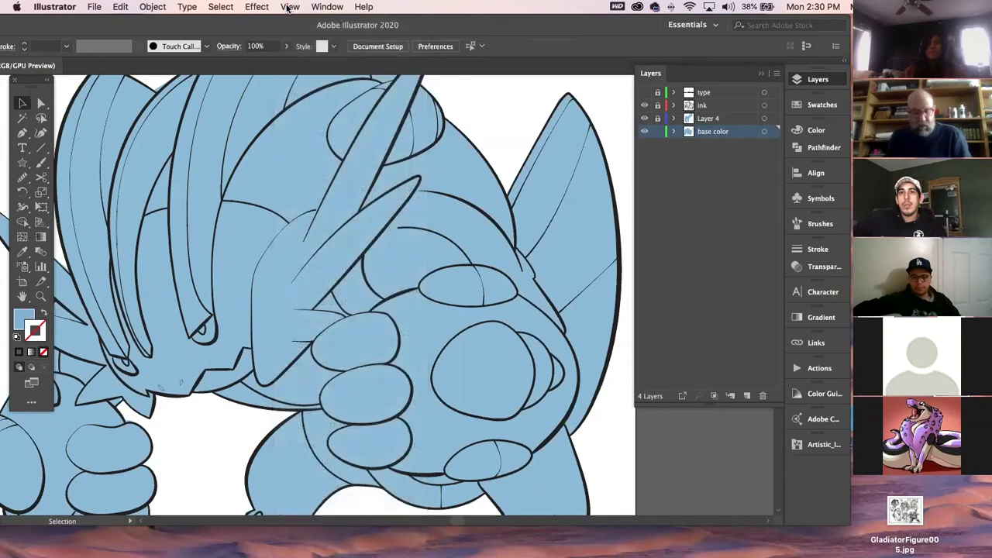
pyautogui.press('super+y')
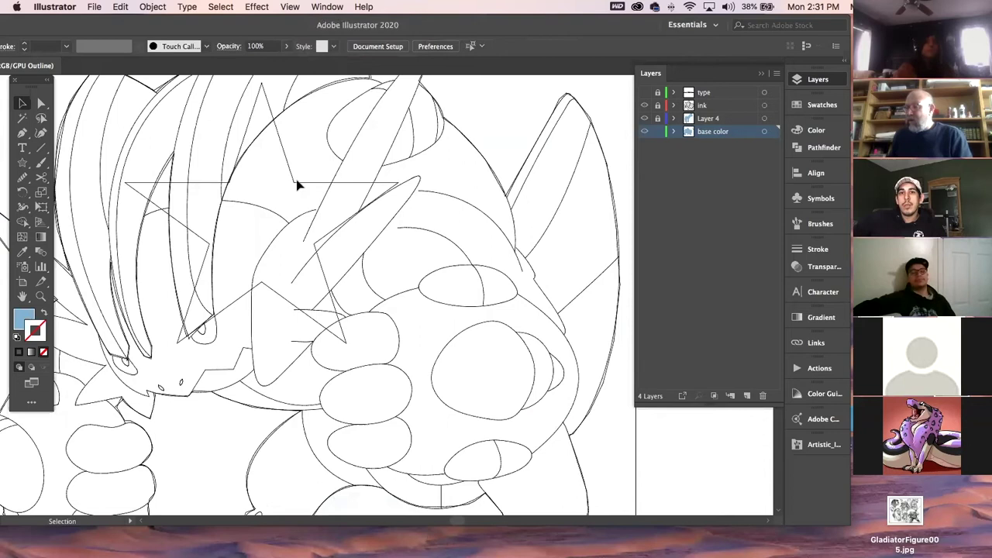
pyautogui.press('Delete')
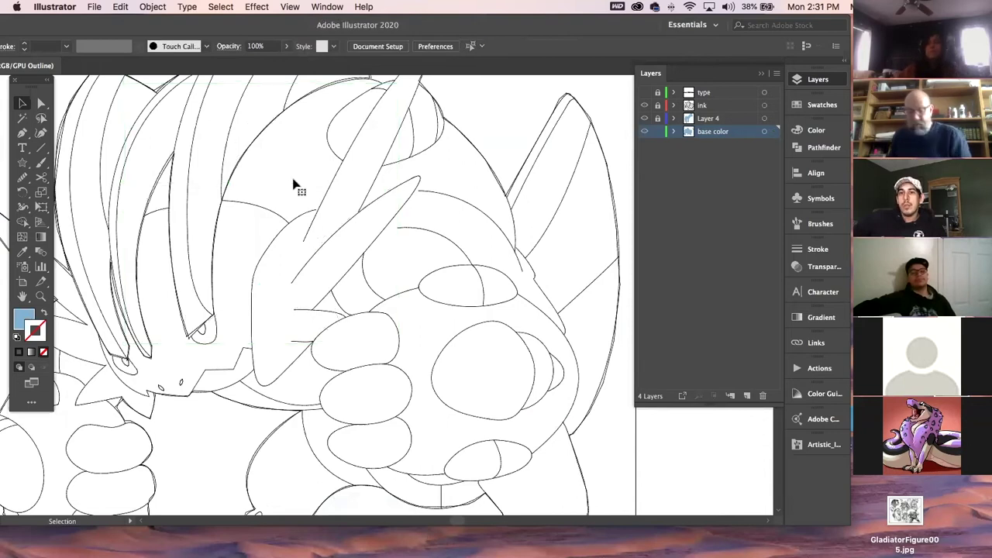
pyautogui.press('super+y')
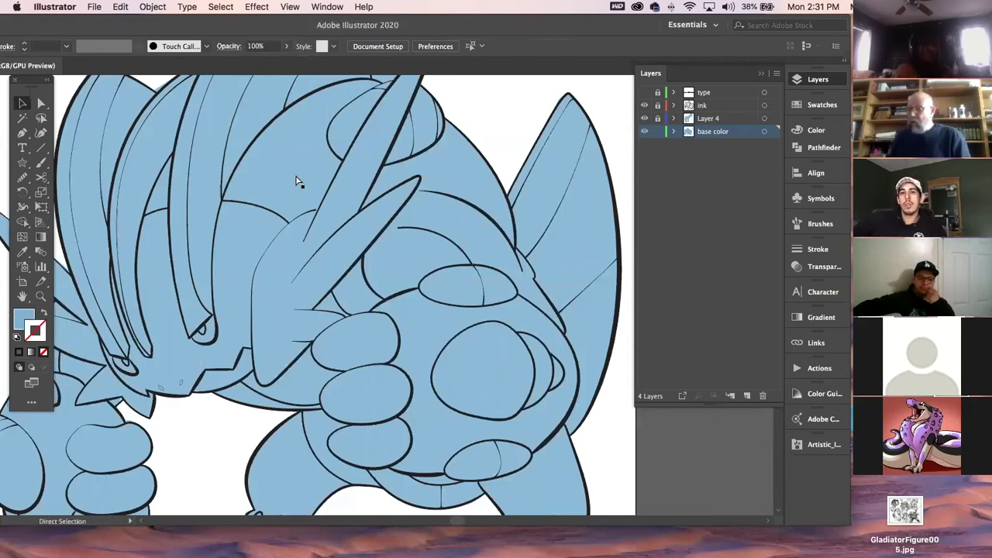
# Save the document, lock the base color layer and unlock Layer 4
pyautogui.press('super+s')
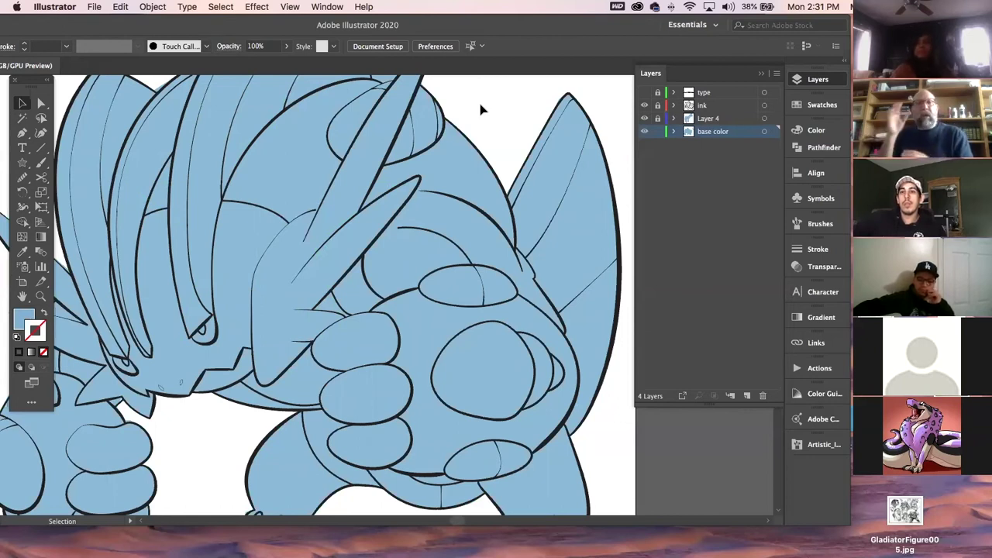
pyautogui.press('super+0')
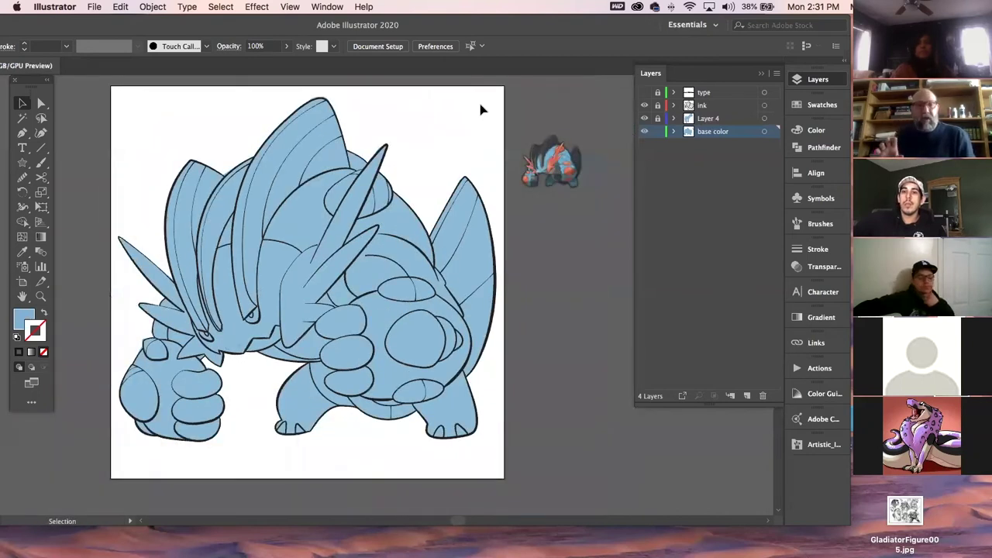
pyautogui.click(317, 149)
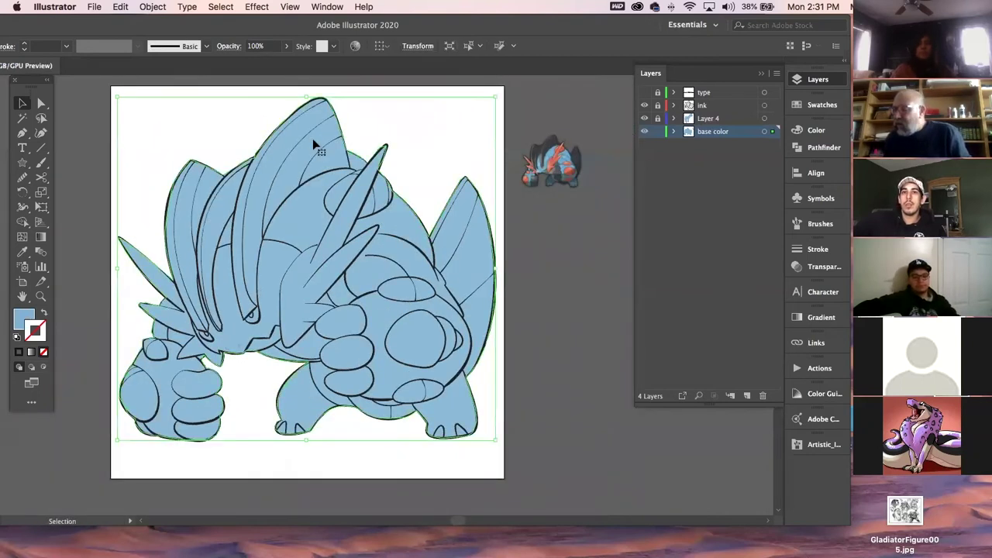
pyautogui.click(658, 132)
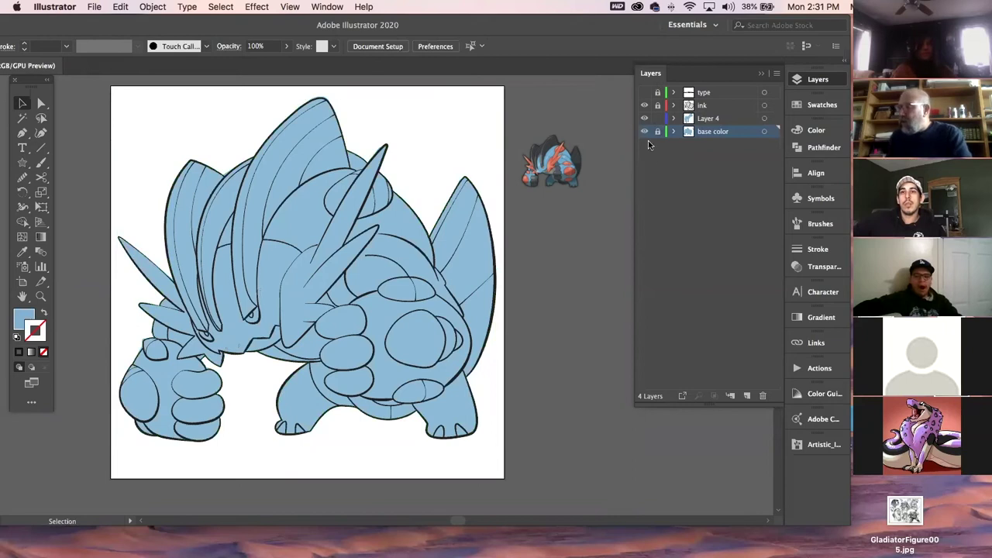
pyautogui.click(643, 118)
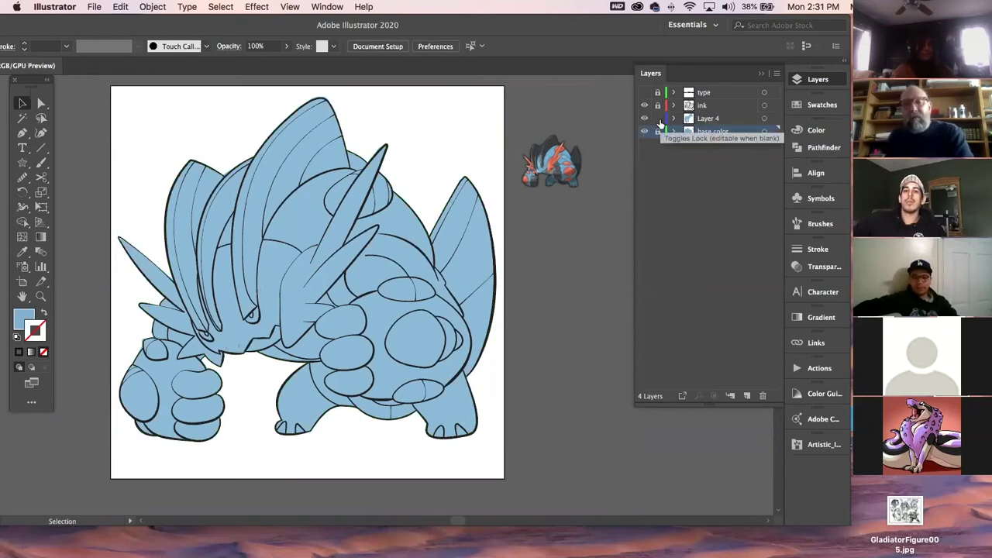
# Fill the head fin shapes on Layer 4 with the dark gray sampled from the reference creature's fin and deselect them
pyautogui.moveTo(165, 128); pyautogui.dragTo(475, 419)
pyautogui.click(27, 252)
pyautogui.click(555, 136)
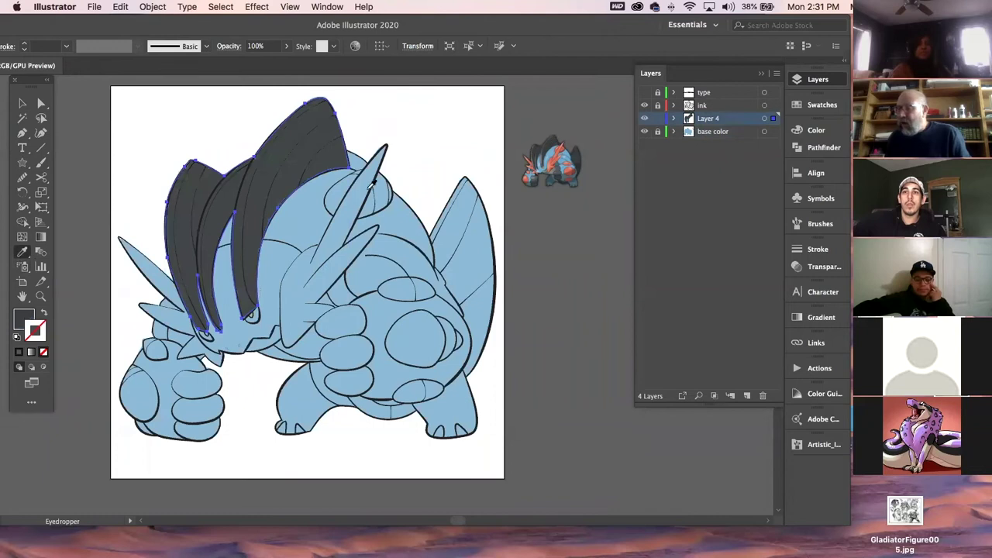
pyautogui.press('v')
pyautogui.click(88, 110)
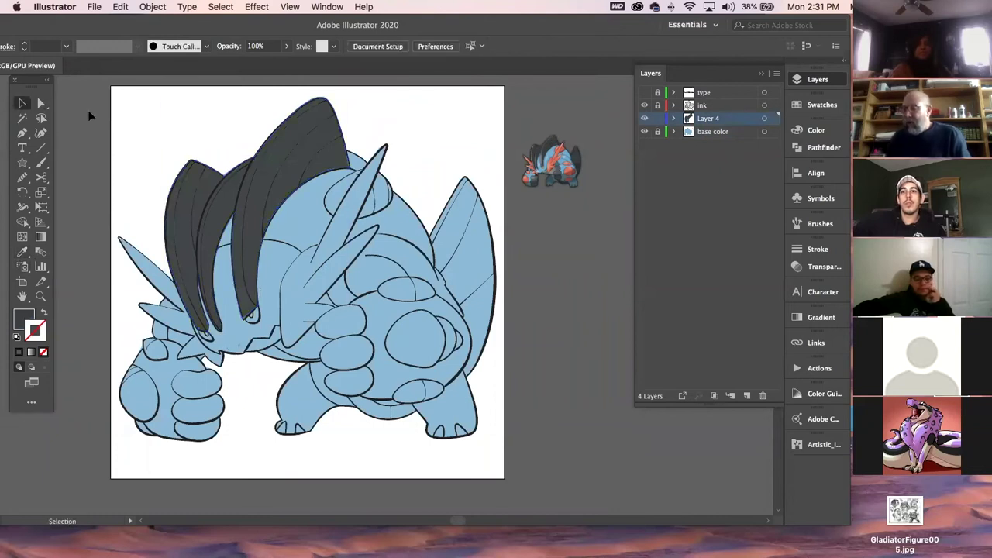
# Examine the color areas of the reference creature's fists, spots and fins and compare them with the inked drawing
pyautogui.moveTo(215, 252); pyautogui.dragTo(183, 221)
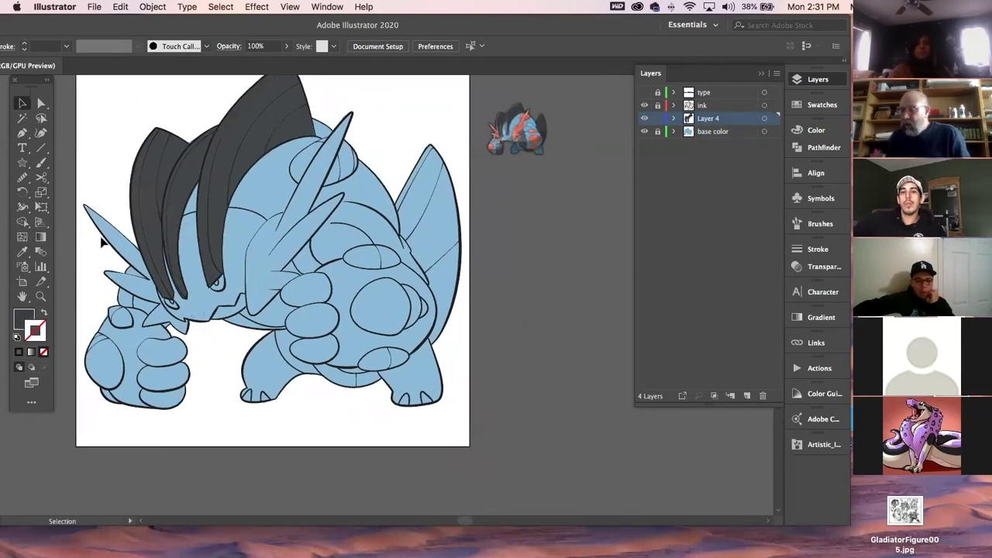
pyautogui.click(41, 297)
pyautogui.click(529, 122)
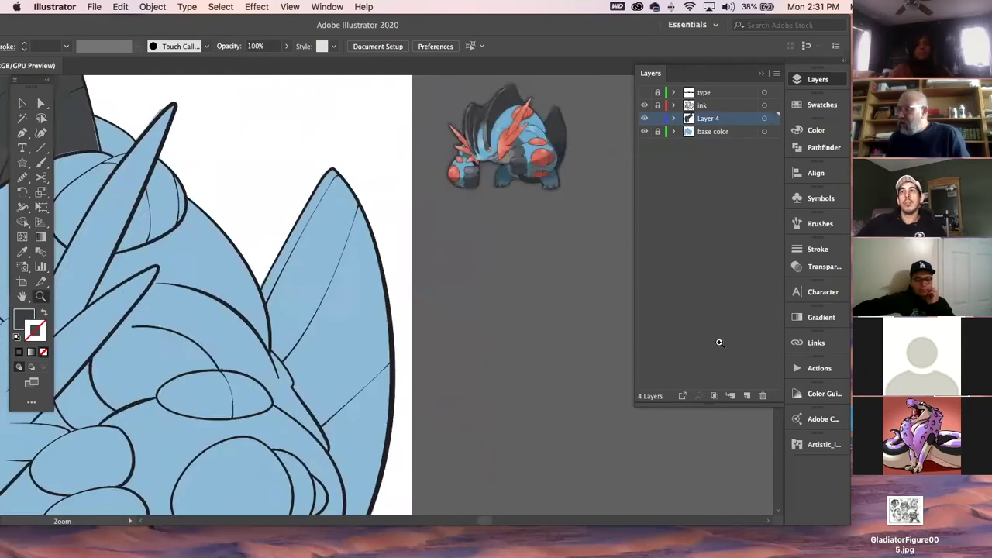
pyautogui.moveTo(752, 384); pyautogui.dragTo(820, 341)
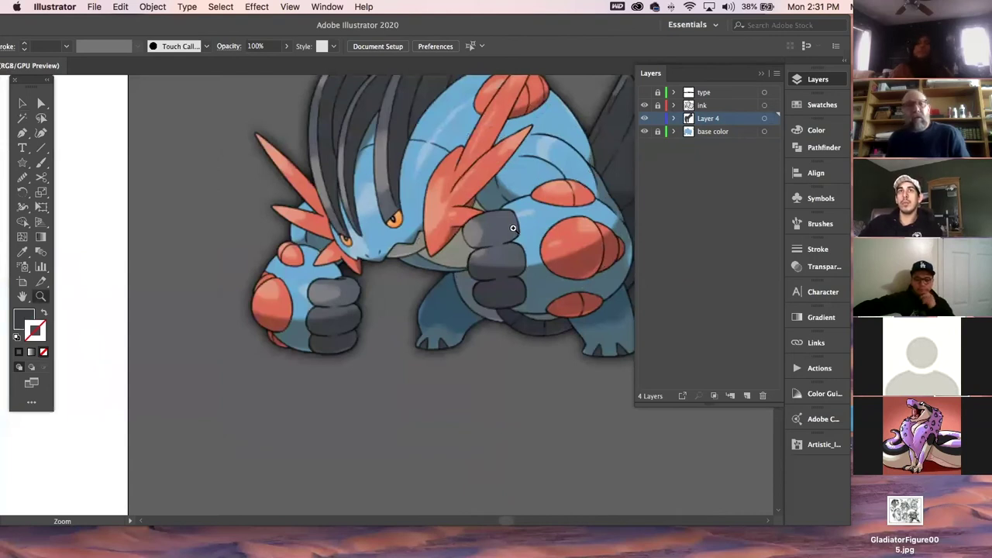
pyautogui.moveTo(426, 333); pyautogui.dragTo(673, 30)
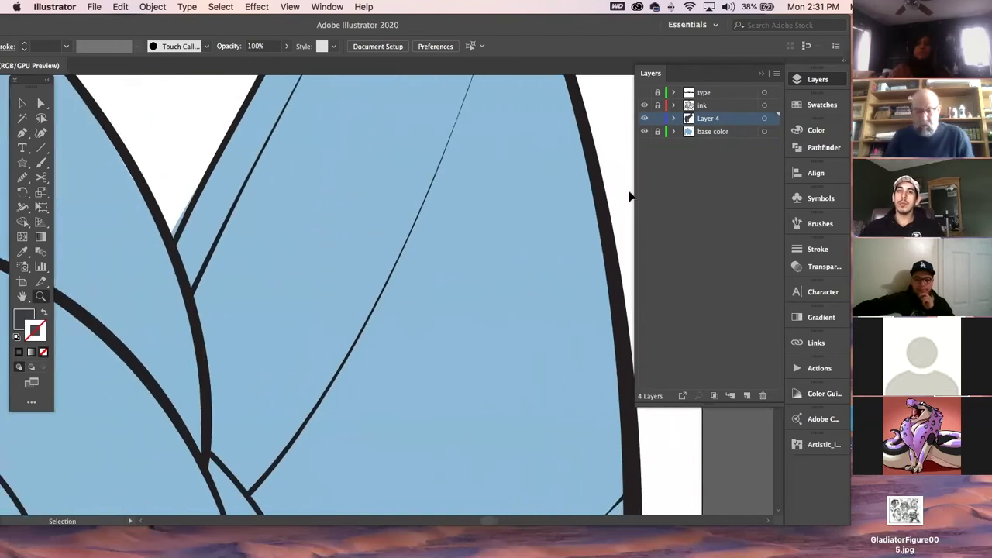
pyautogui.press('super+minus')
pyautogui.press('super+minus')
pyautogui.press('super+minus')
pyautogui.press('super+minus')
pyautogui.press('super+minus')
pyautogui.moveTo(231, 336); pyautogui.dragTo(386, 253)
# Trace the palm area of the large front fist with the Pen tool as a closed dark gray shape on Layer 4
pyautogui.click(22, 133)
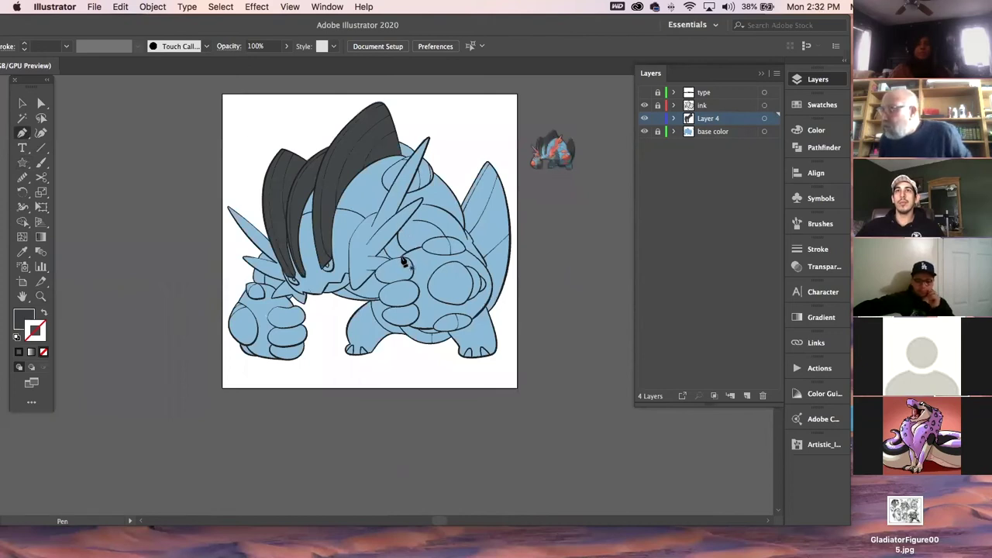
pyautogui.click(401, 256)
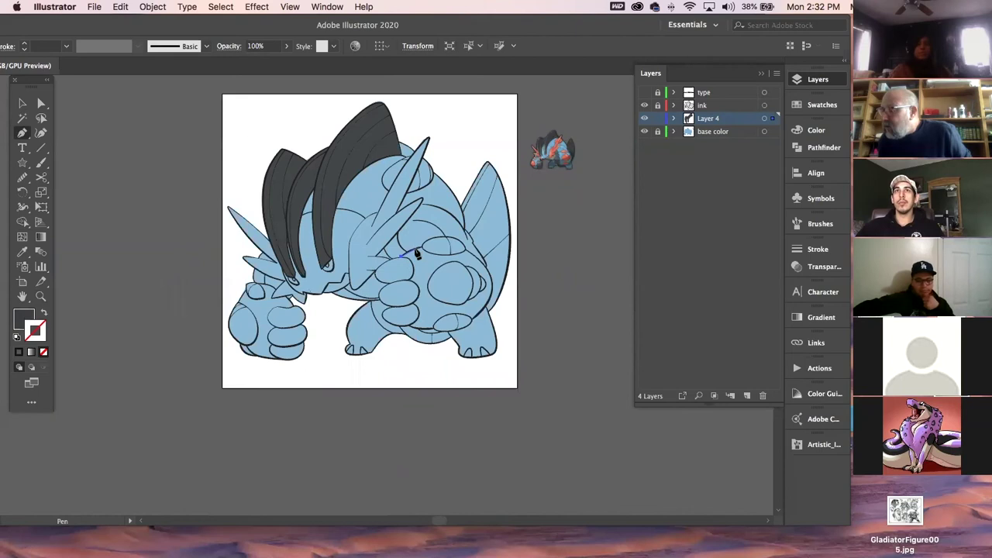
pyautogui.click(462, 251)
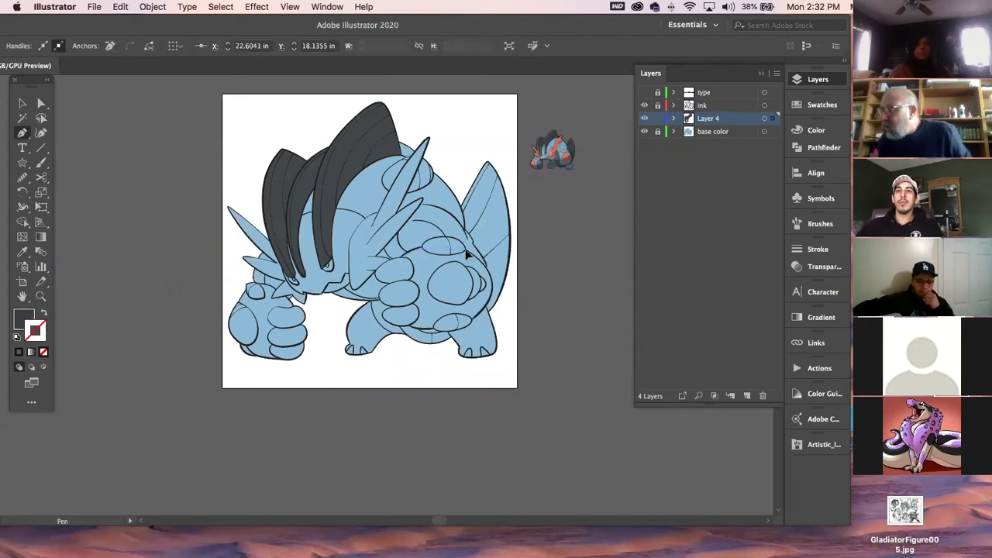
pyautogui.moveTo(488, 272); pyautogui.dragTo(491, 282)
pyautogui.click(490, 309)
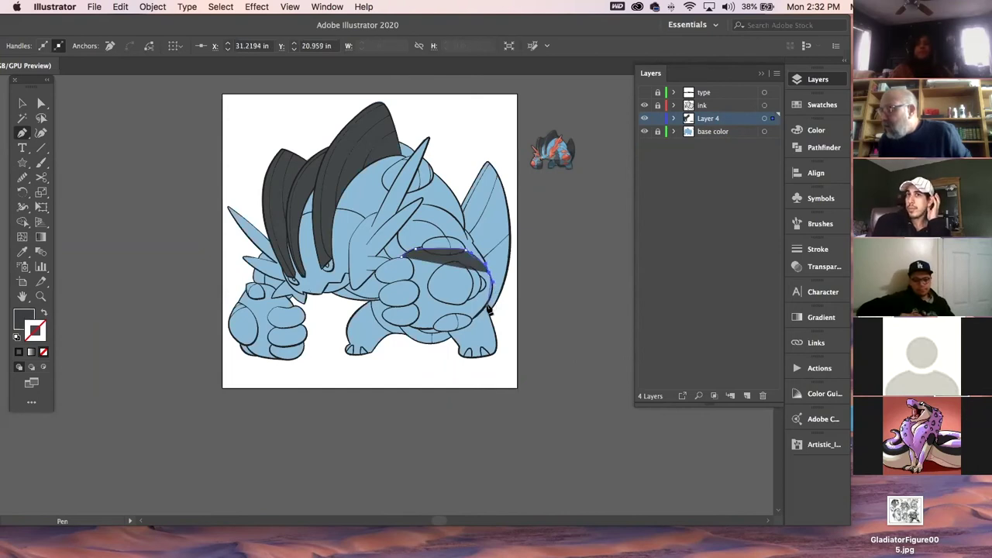
pyautogui.click(475, 323)
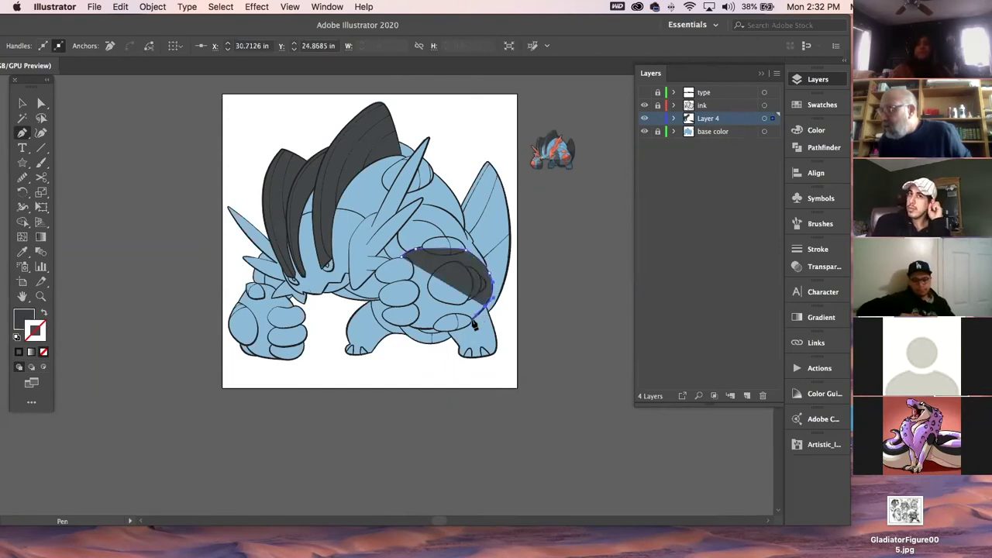
pyautogui.click(474, 318)
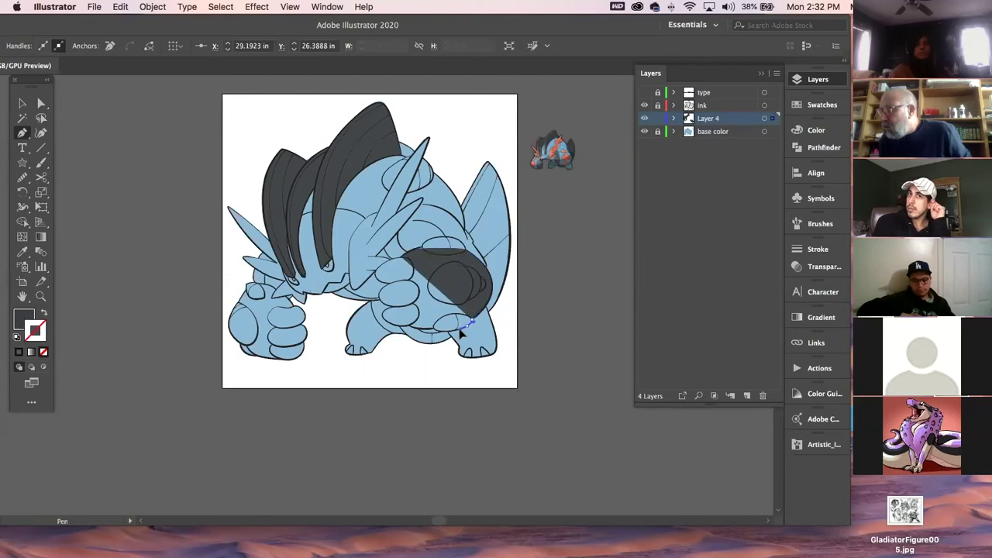
pyautogui.click(449, 327)
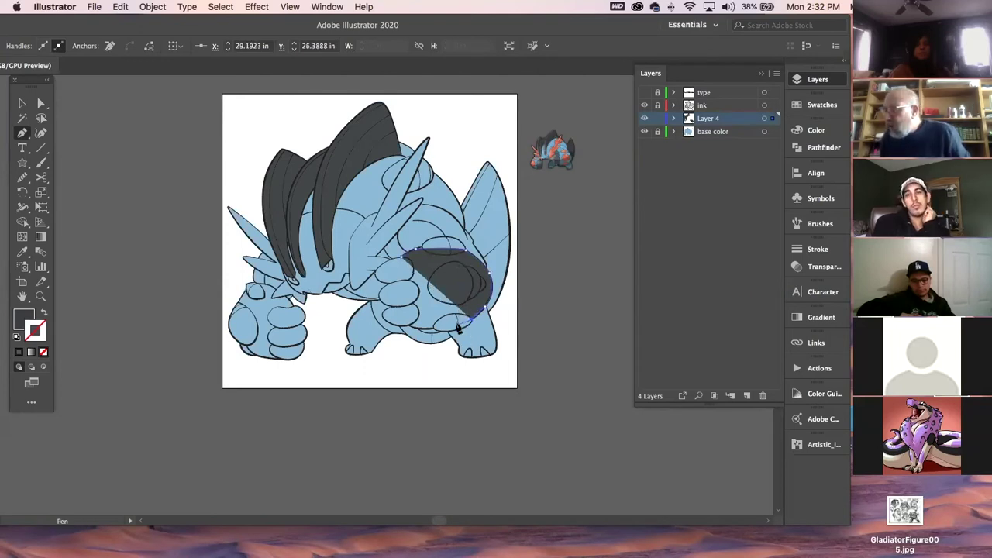
pyautogui.click(416, 332)
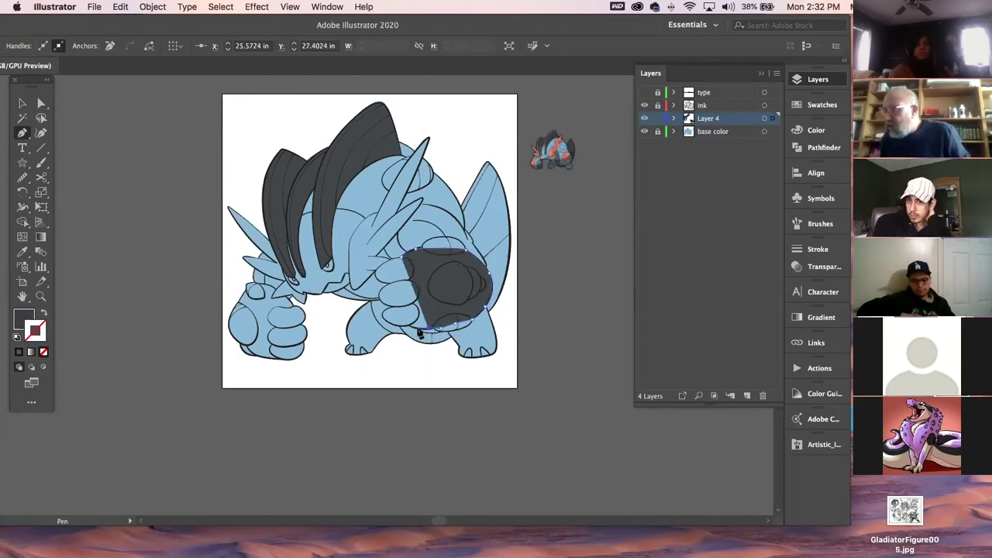
pyautogui.click(402, 329)
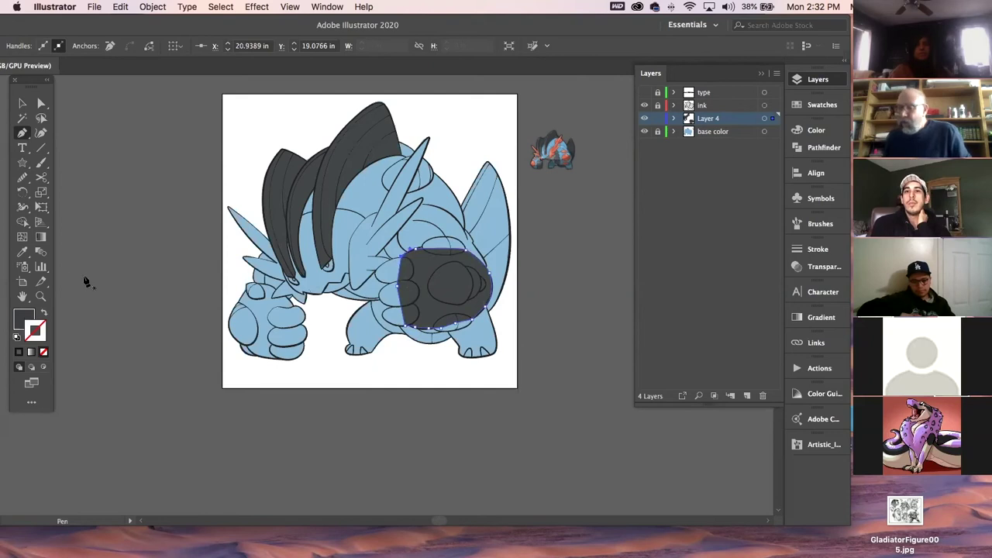
# Fill the new fist shape with the orange-red sampled from the reference creature's fist spot and deselect it
pyautogui.click(23, 253)
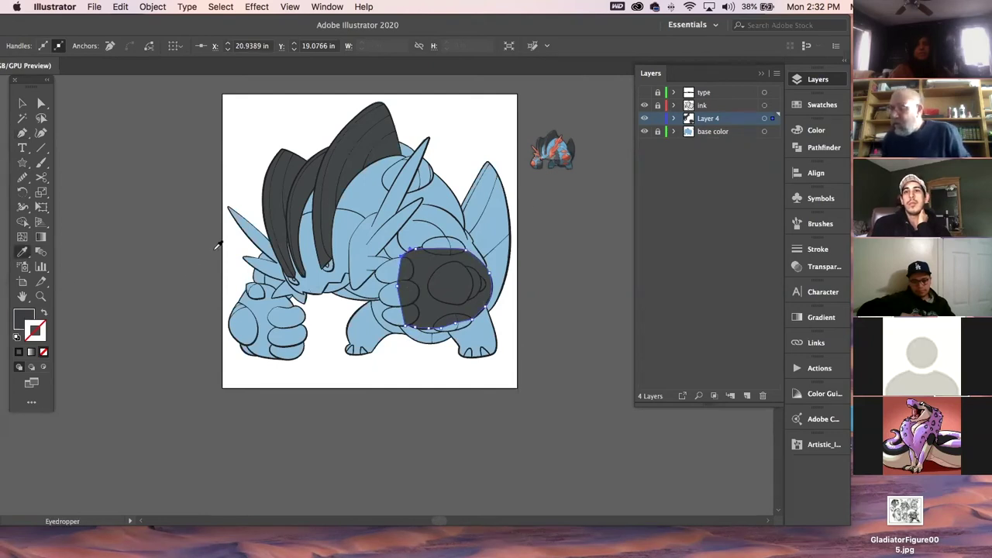
pyautogui.click(41, 296)
pyautogui.moveTo(542, 128); pyautogui.dragTo(768, 334)
pyautogui.moveTo(533, 289); pyautogui.dragTo(317, 273)
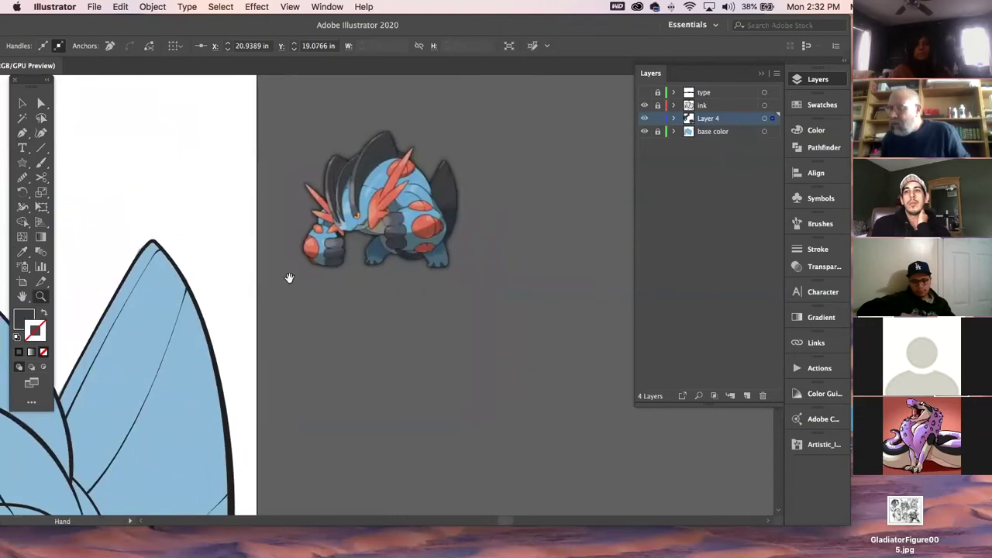
pyautogui.click(22, 252)
pyautogui.click(429, 223)
pyautogui.click(23, 103)
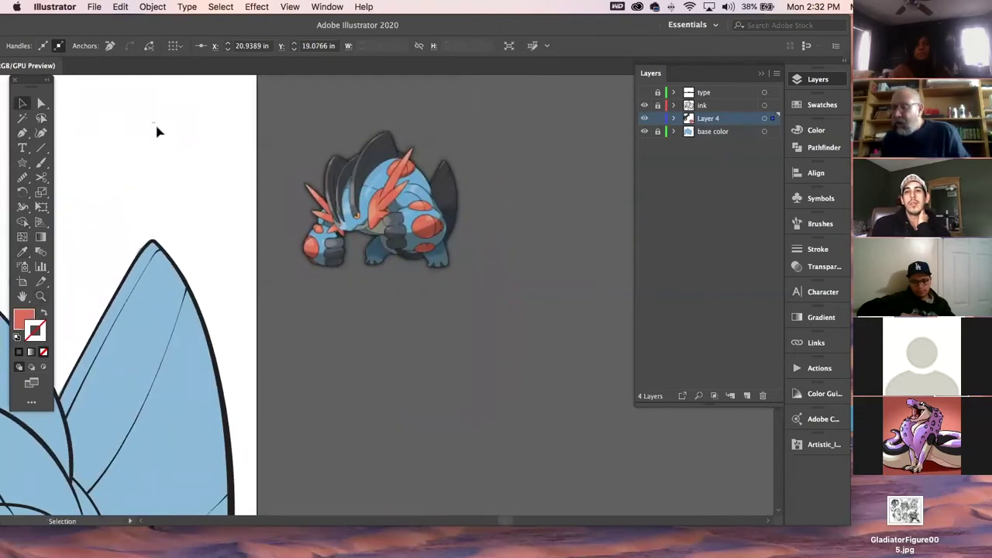
pyautogui.click(156, 126)
# Trace the lower oval spot on the large front fist with the Pen tool as a closed orange-red shape
pyautogui.moveTo(218, 320); pyautogui.dragTo(536, 153)
pyautogui.moveTo(410, 482); pyautogui.dragTo(491, 242)
pyautogui.click(23, 133)
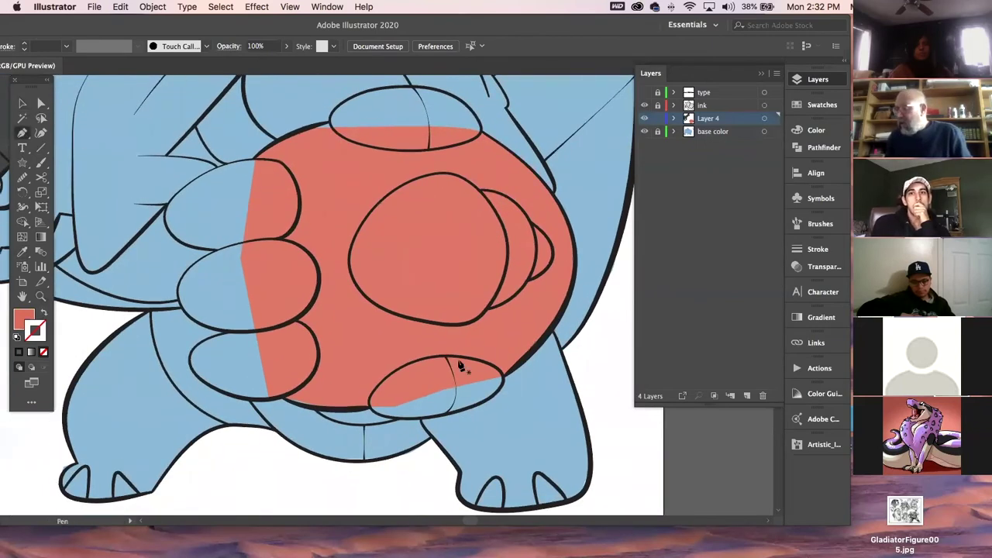
pyautogui.click(414, 361)
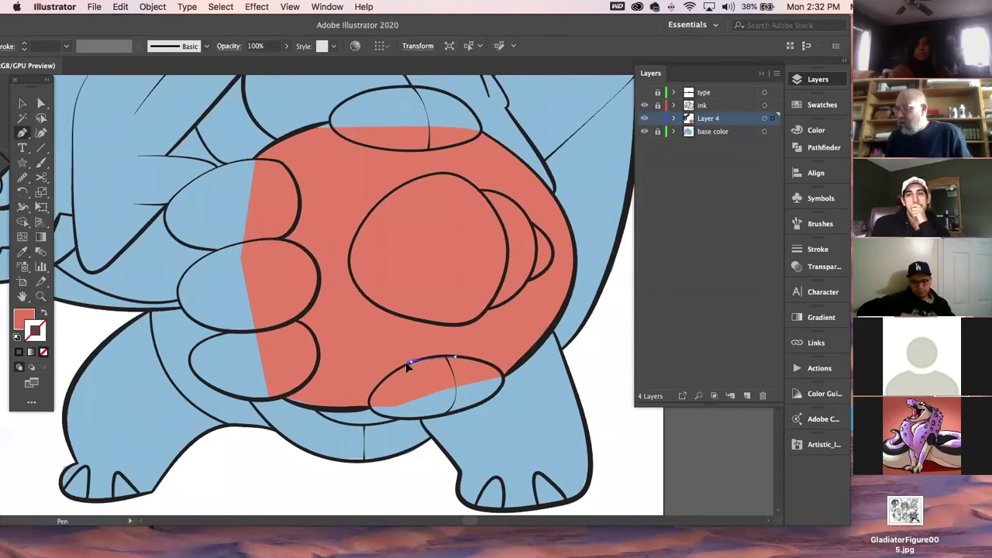
pyautogui.click(397, 372)
pyautogui.click(371, 393)
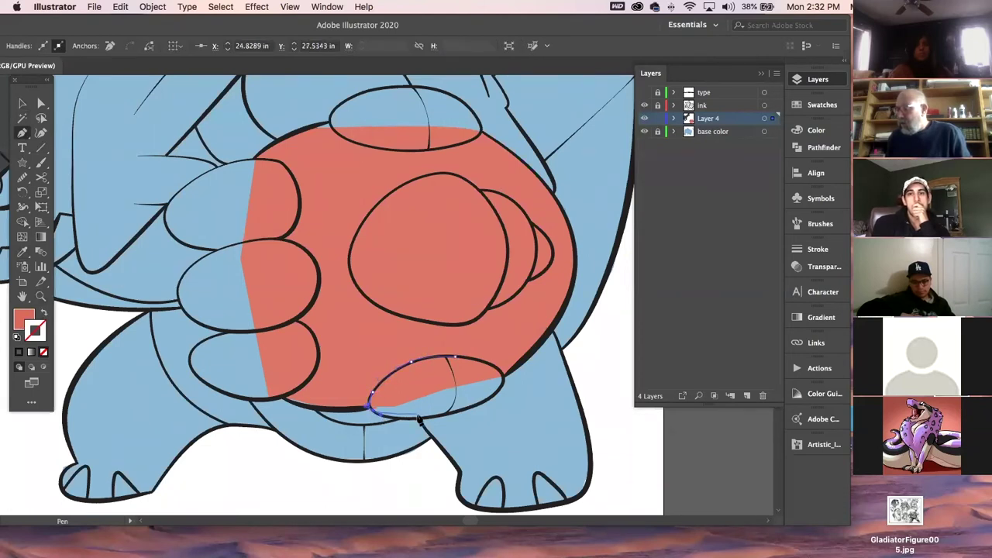
pyautogui.moveTo(432, 418); pyautogui.dragTo(478, 404)
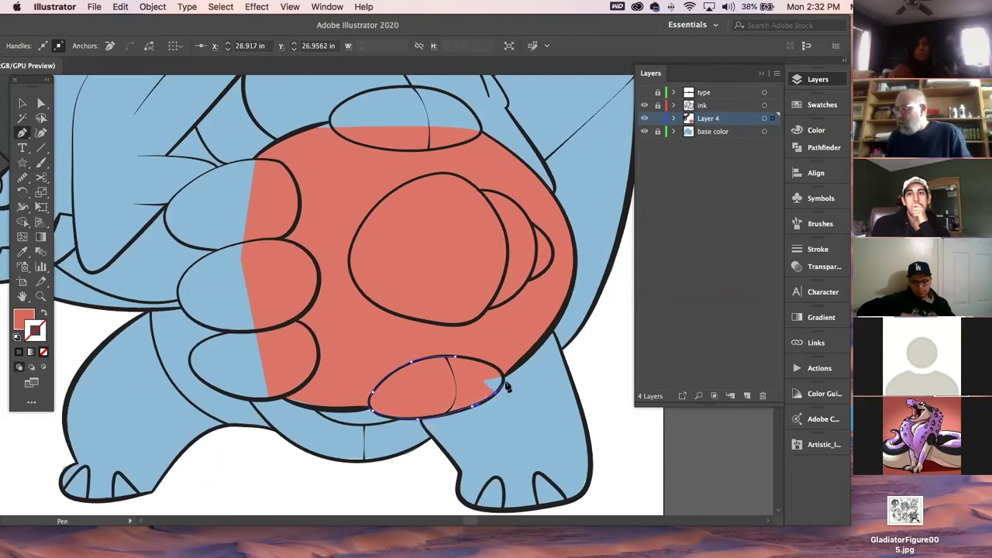
pyautogui.moveTo(505, 380); pyautogui.dragTo(503, 374)
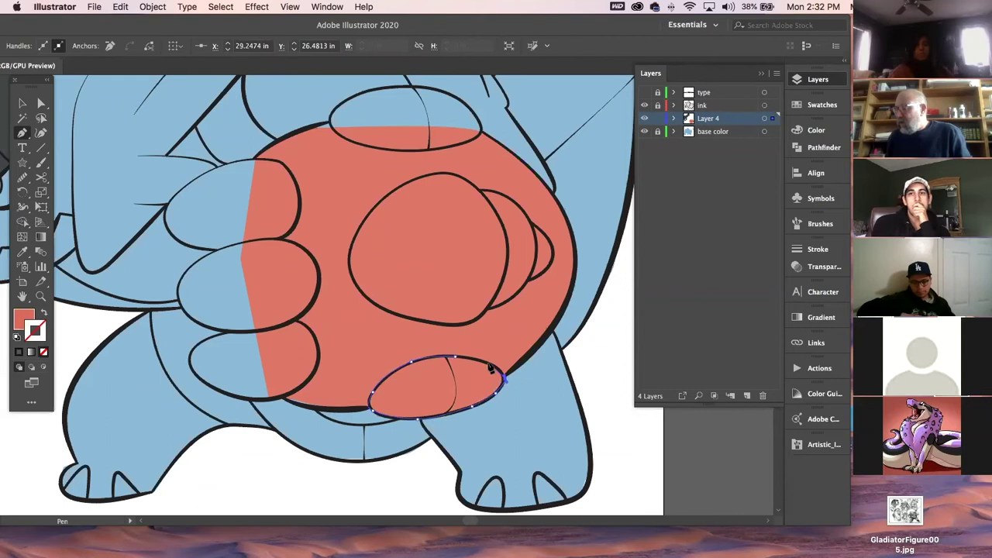
pyautogui.click(456, 357)
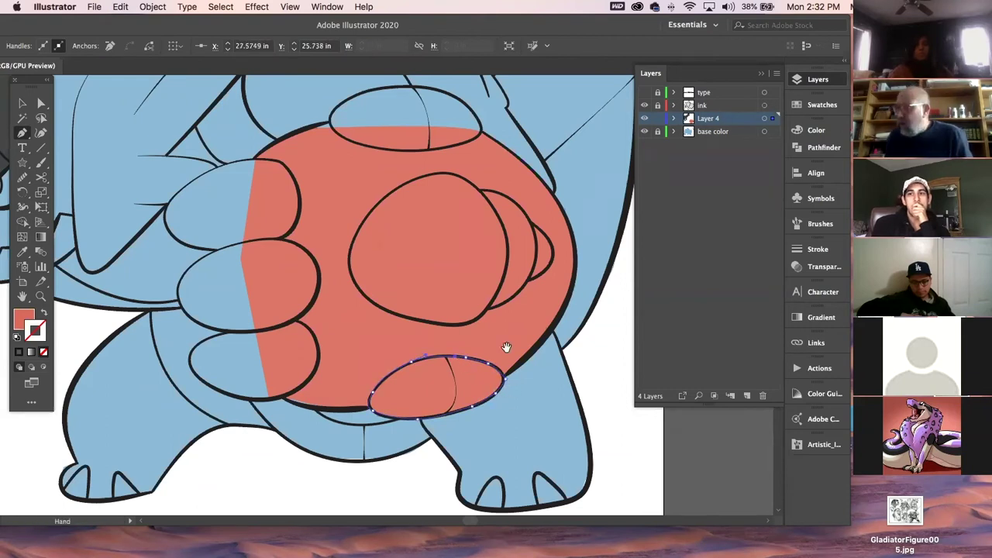
# Examine the coloring of the reference creature's front fist and compare it with the palm, fingers and spots of the inked drawing
pyautogui.hscroll(10, 246, 355)
pyautogui.scroll(5, 246, 355)
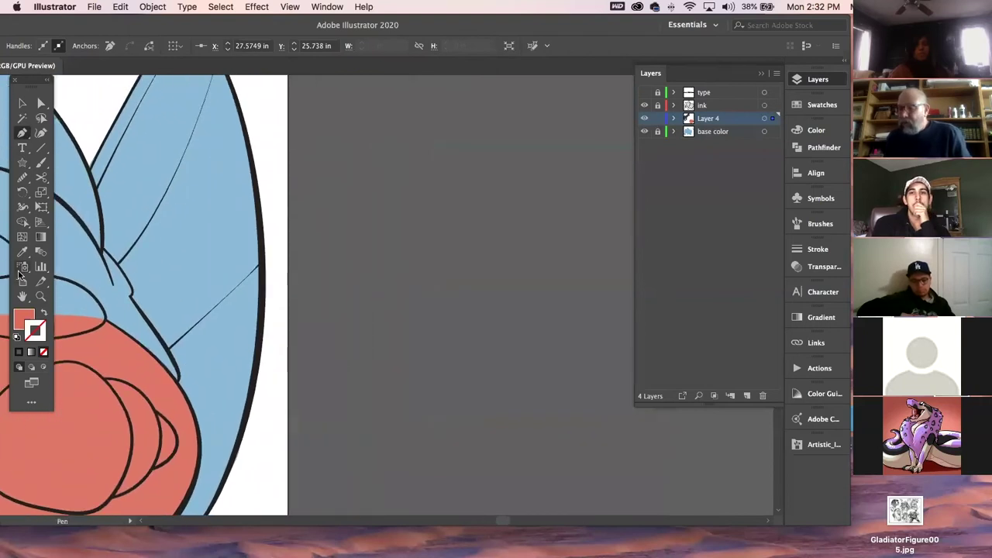
pyautogui.click(22, 252)
pyautogui.moveTo(458, 252); pyautogui.dragTo(487, 390)
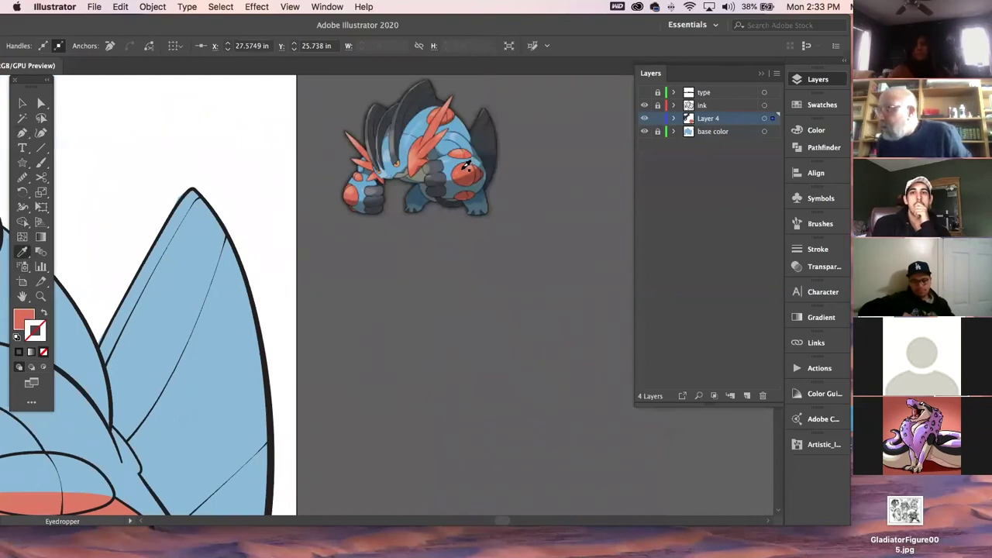
pyautogui.scroll(-10, 377, 262)
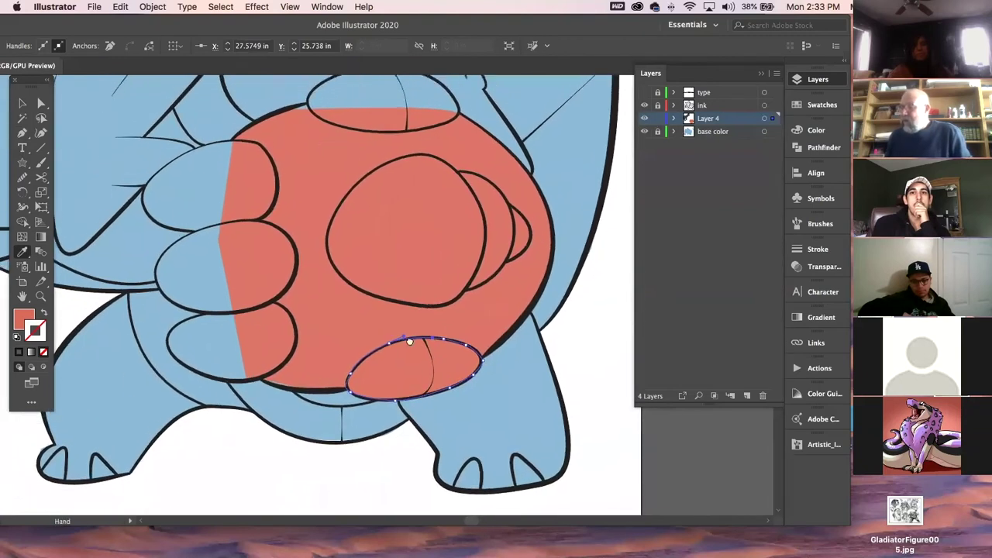
pyautogui.moveTo(412, 291); pyautogui.dragTo(228, 470)
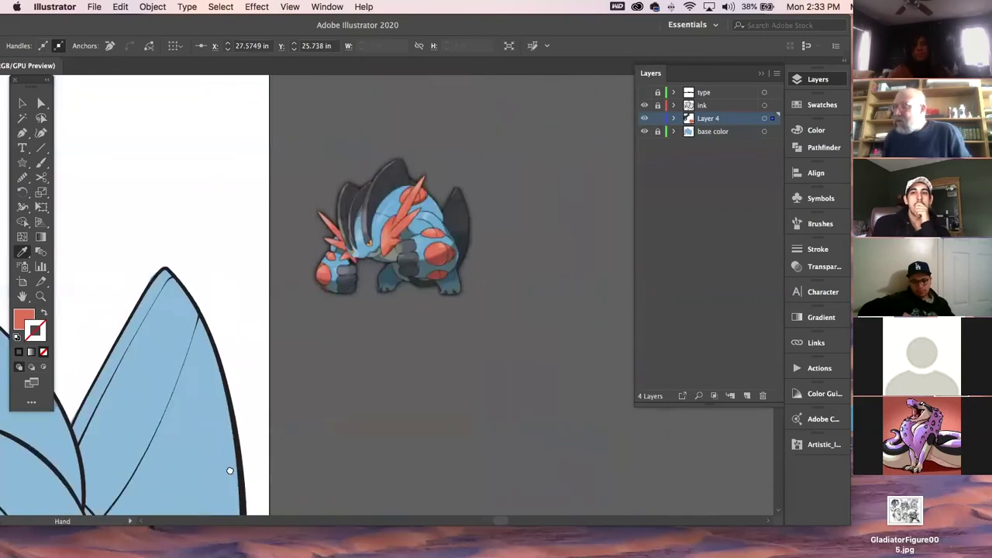
pyautogui.moveTo(255, 438); pyautogui.dragTo(426, 188)
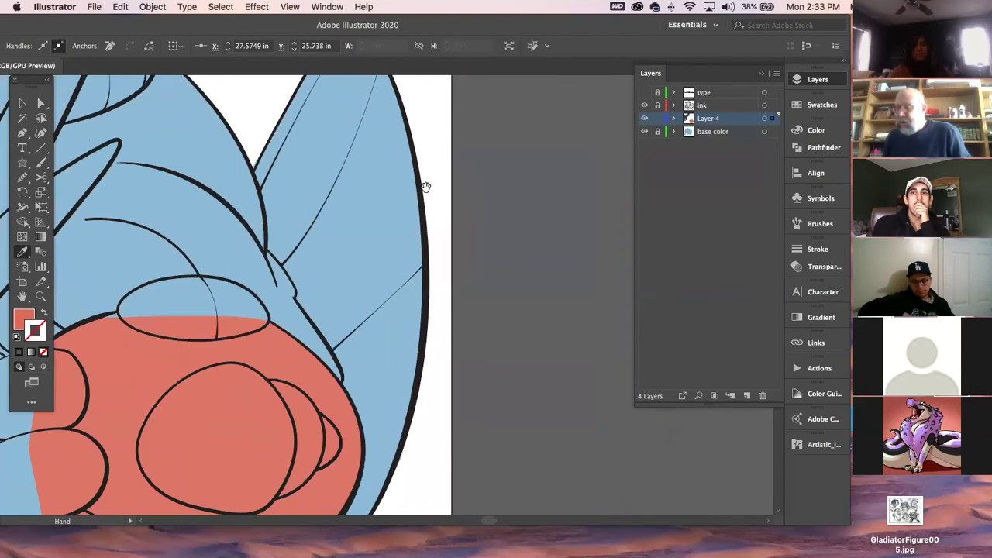
# Recolor the orange-red palm shape of the large front fist with the blue sampled from the creature's body and deselect it
pyautogui.click(22, 105)
pyautogui.click(138, 372)
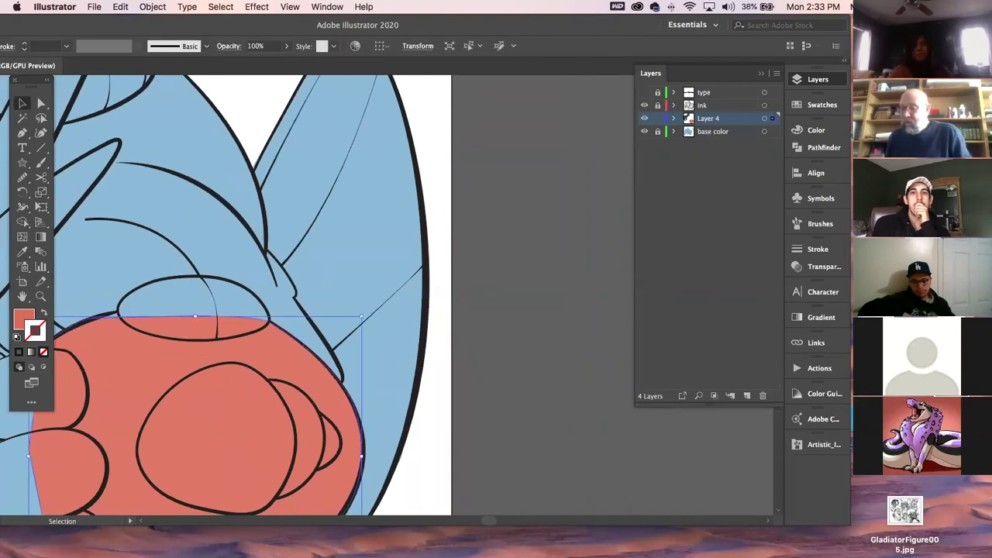
pyautogui.click(21, 251)
pyautogui.click(92, 255)
pyautogui.click(22, 103)
pyautogui.click(456, 205)
pyautogui.moveTo(343, 395); pyautogui.dragTo(511, 200)
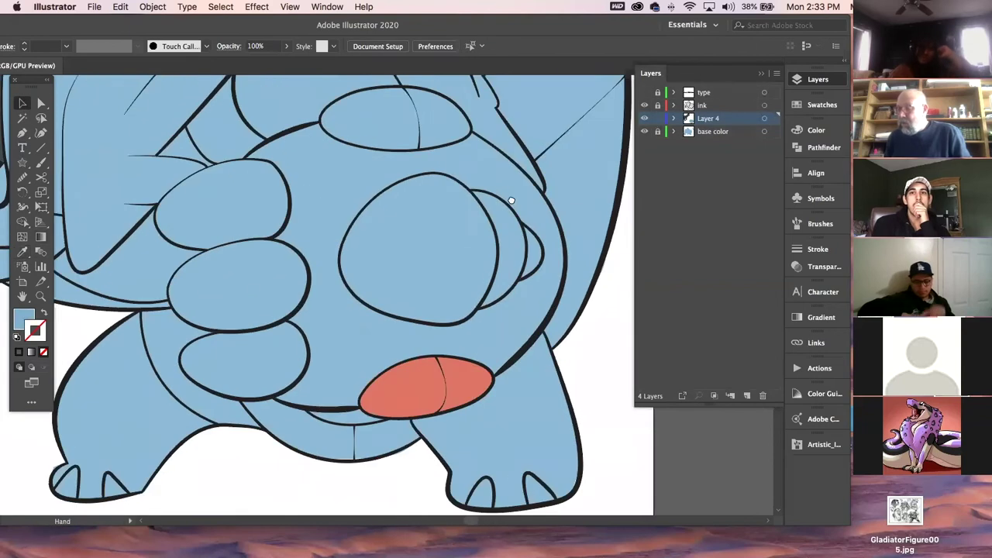
# Trace the large round spot on the front fist together with its two side crescents as one closed Pen tool shape
pyautogui.click(23, 133)
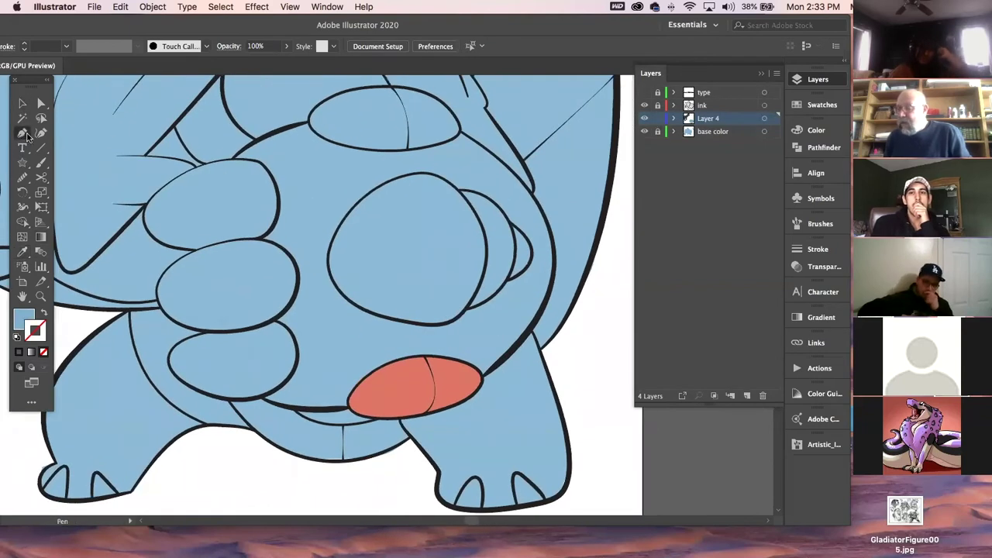
pyautogui.click(348, 209)
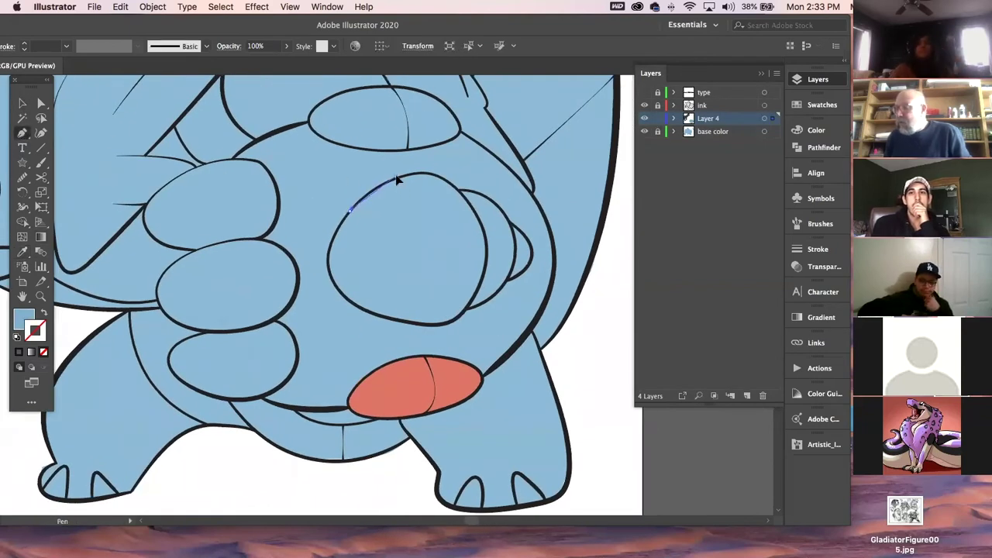
pyautogui.moveTo(410, 173); pyautogui.dragTo(440, 180)
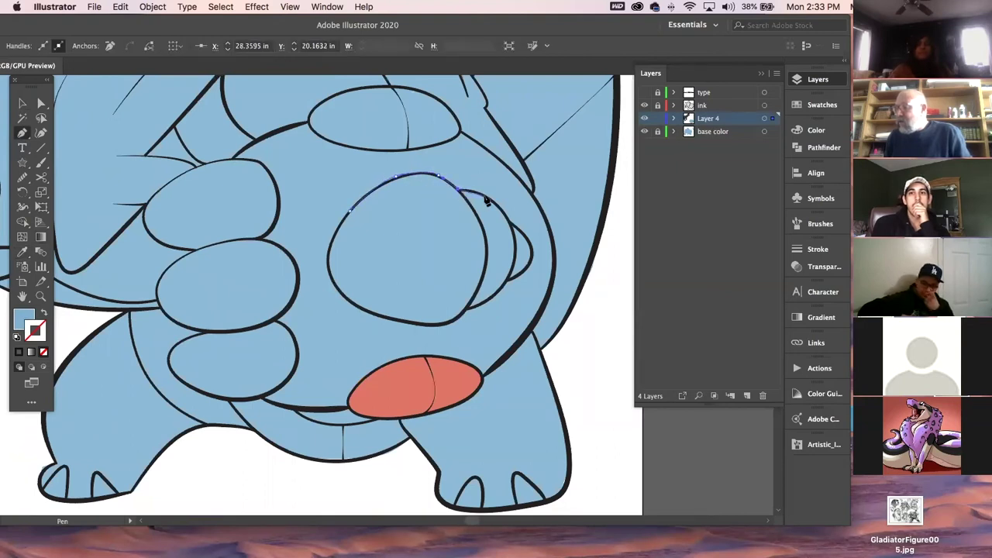
pyautogui.moveTo(508, 221); pyautogui.dragTo(532, 268)
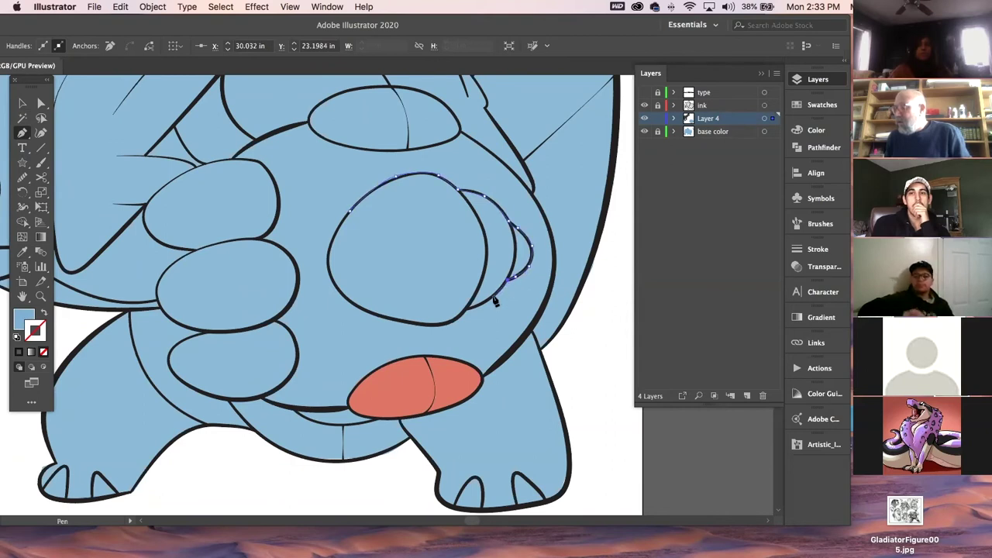
pyautogui.click(469, 309)
pyautogui.moveTo(458, 320); pyautogui.dragTo(451, 323)
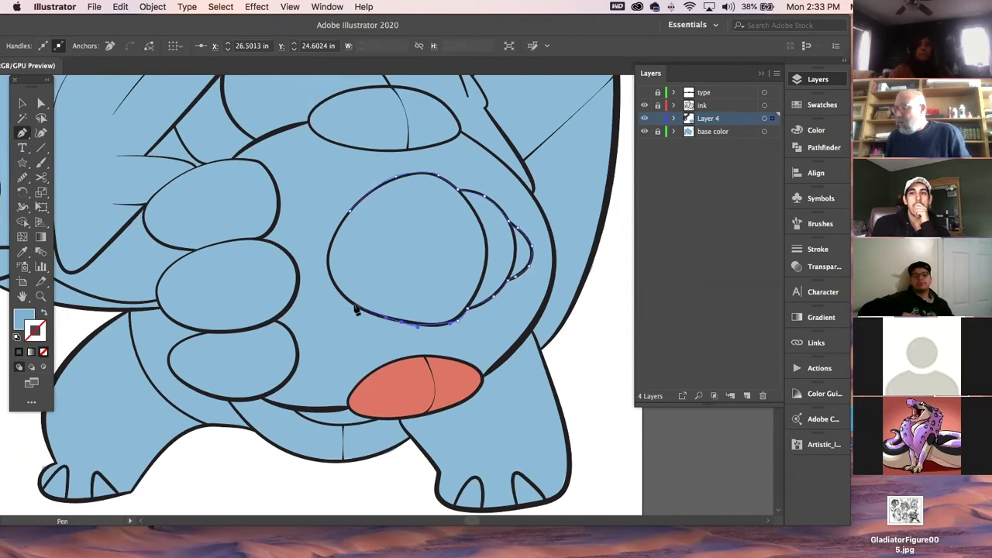
pyautogui.moveTo(333, 289); pyautogui.dragTo(331, 281)
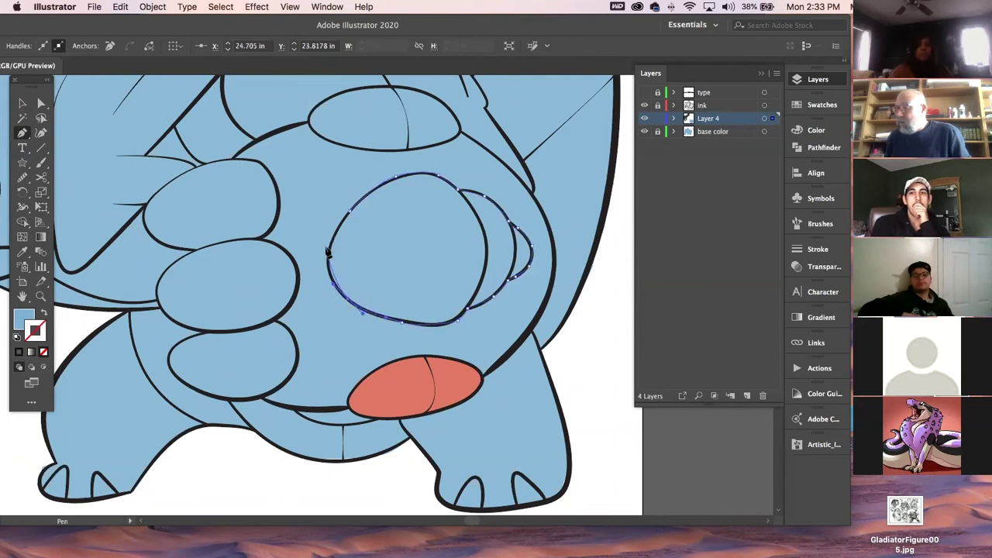
pyautogui.moveTo(332, 235); pyautogui.dragTo(337, 228)
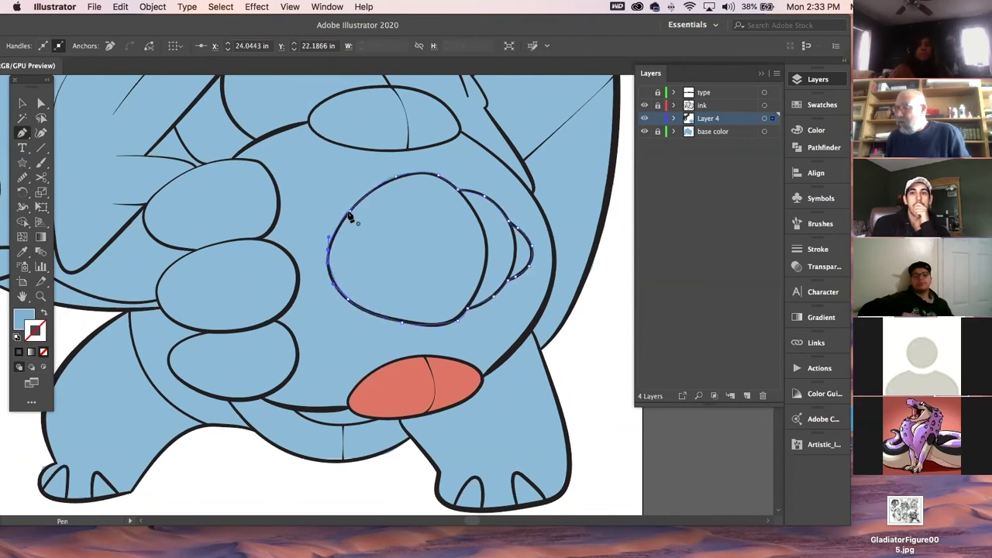
# Trace the upper oval spot on the large front fist with the Pen tool as a closed shape
pyautogui.moveTo(401, 145); pyautogui.dragTo(421, 204)
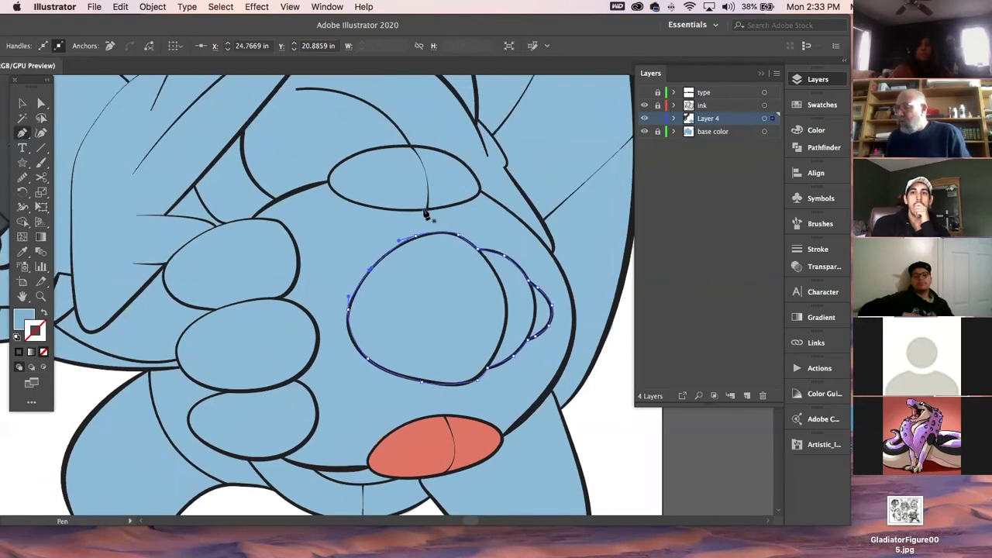
pyautogui.click(423, 209)
pyautogui.click(480, 197)
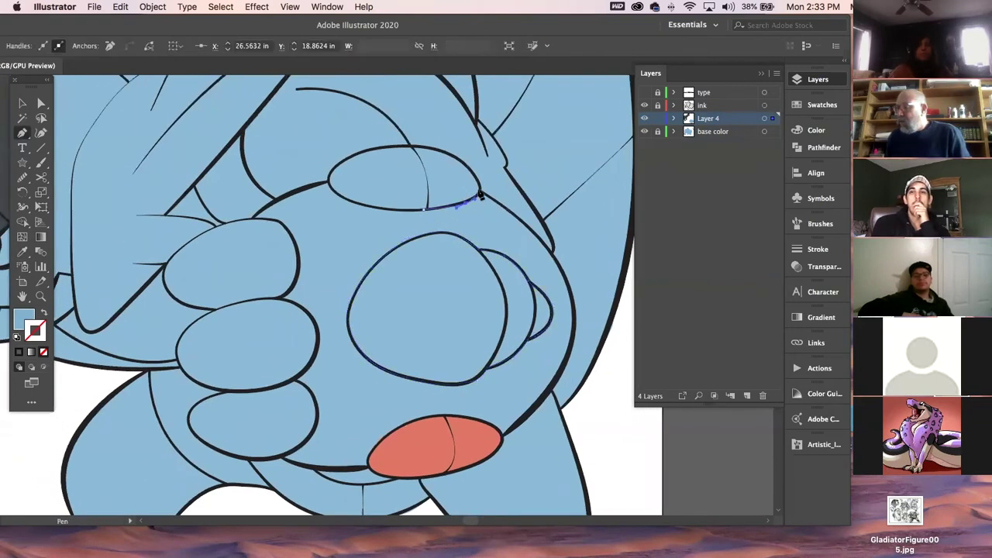
pyautogui.click(468, 164)
pyautogui.moveTo(367, 149); pyautogui.dragTo(332, 187)
pyautogui.click(337, 196)
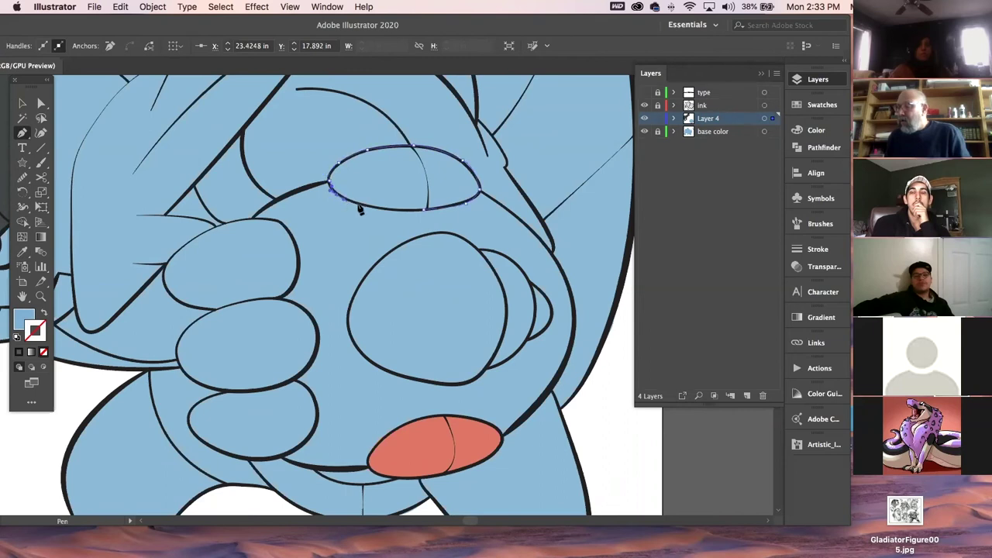
pyautogui.moveTo(403, 210); pyautogui.dragTo(411, 210)
pyautogui.click(424, 210)
# Trace the three fingers of the large front fist with the Pen tool as one closed shape on Layer 4
pyautogui.click(280, 222)
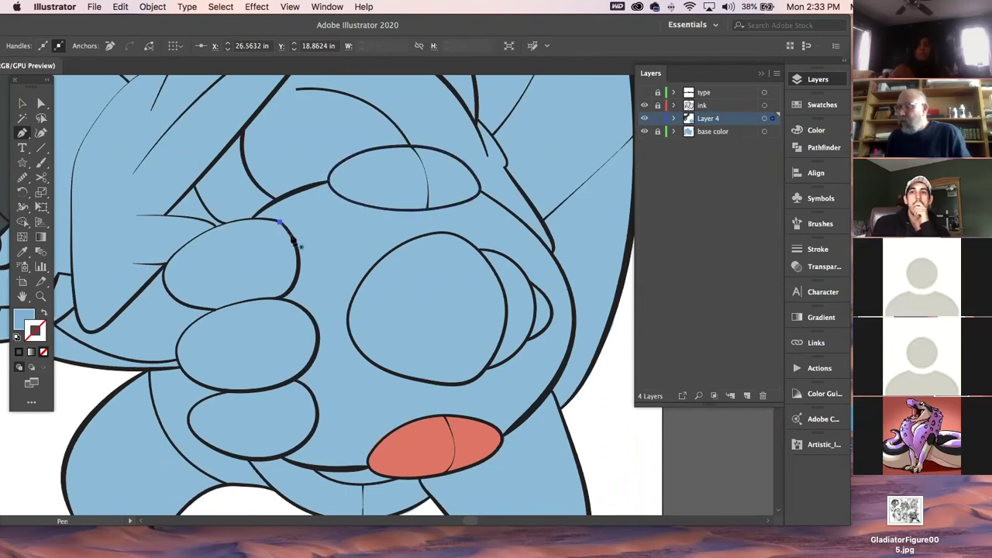
pyautogui.moveTo(299, 270); pyautogui.dragTo(295, 286)
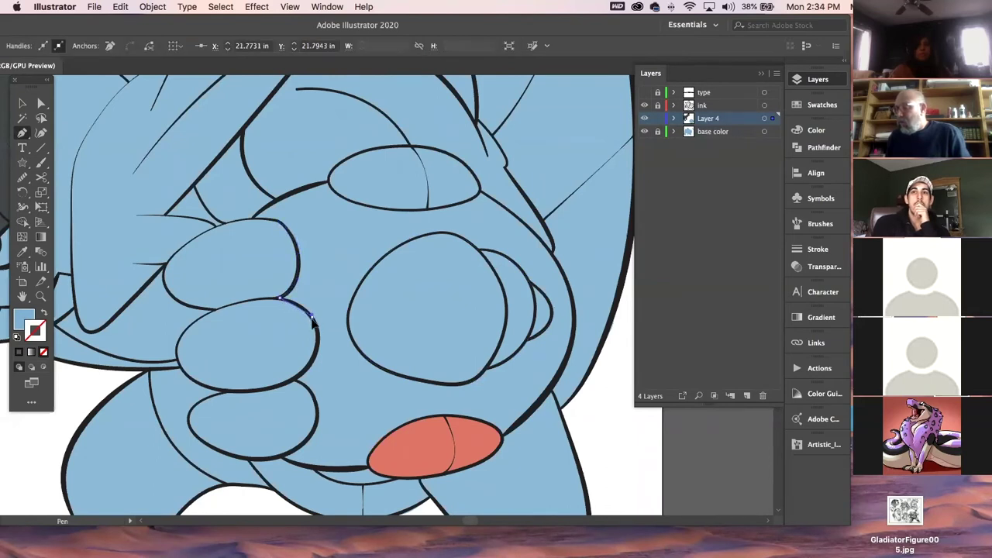
pyautogui.moveTo(314, 342); pyautogui.dragTo(314, 363)
pyautogui.click(294, 381)
pyautogui.moveTo(317, 398); pyautogui.dragTo(321, 424)
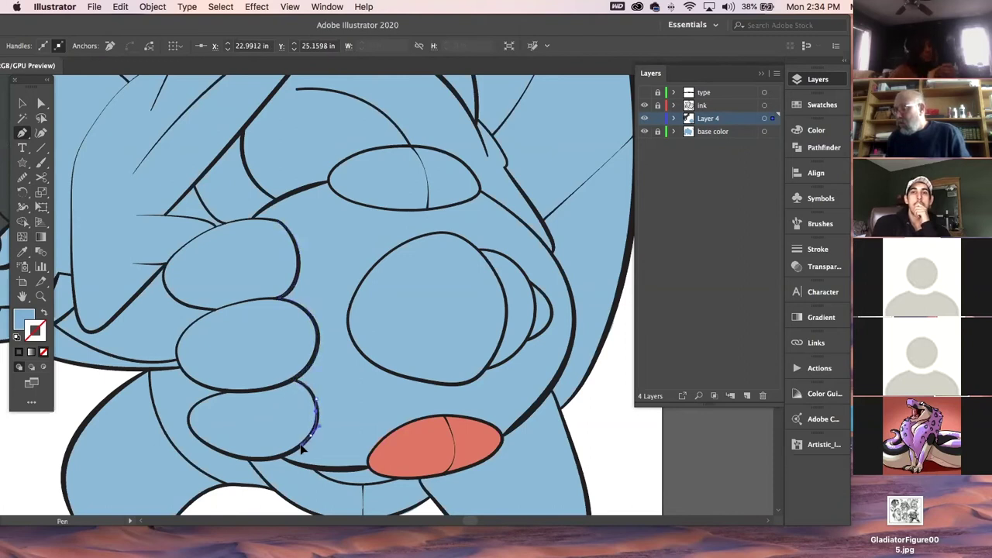
pyautogui.moveTo(266, 458); pyautogui.dragTo(187, 429)
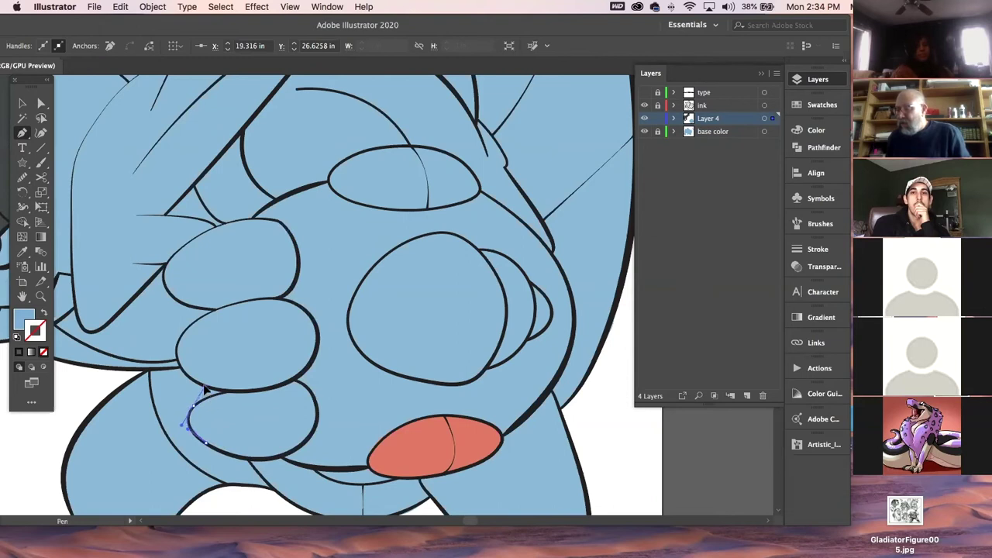
pyautogui.moveTo(201, 392); pyautogui.dragTo(182, 332)
pyautogui.click(218, 395)
pyautogui.click(227, 392)
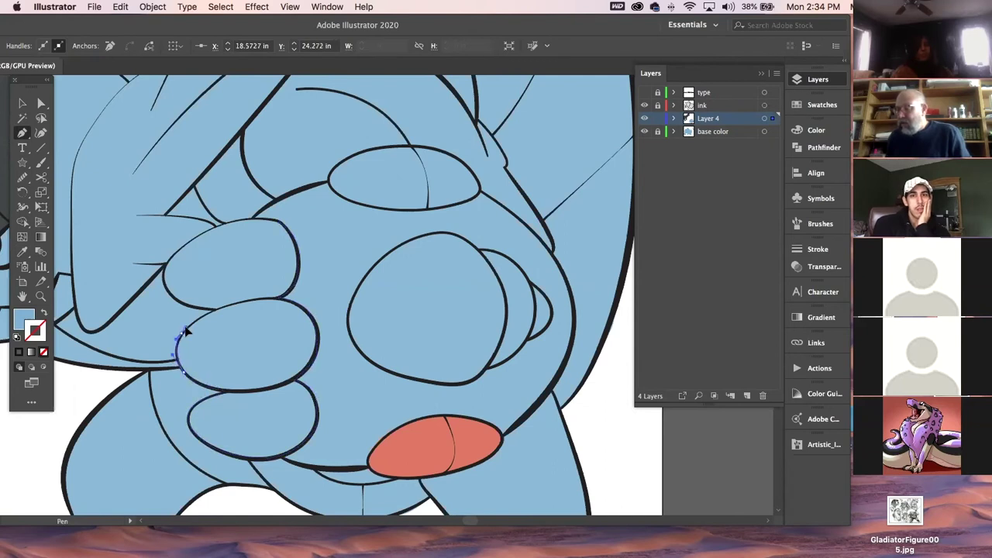
pyautogui.click(210, 311)
pyautogui.moveTo(169, 293); pyautogui.dragTo(263, 218)
pyautogui.click(280, 221)
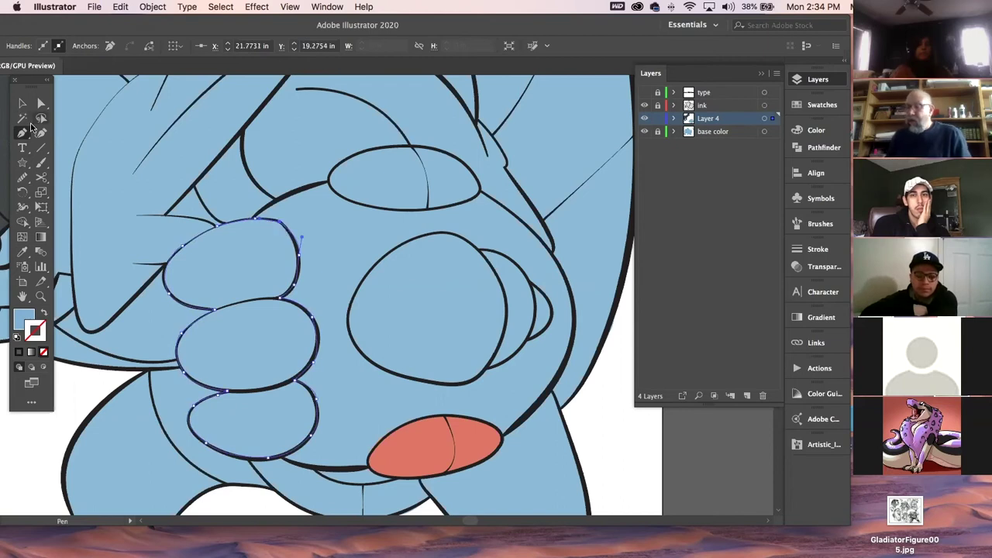
# Fill the fingers, the large round spot and the upper oval spot with the orange-red sampled from the lower oval spot
pyautogui.click(23, 254)
pyautogui.click(431, 458)
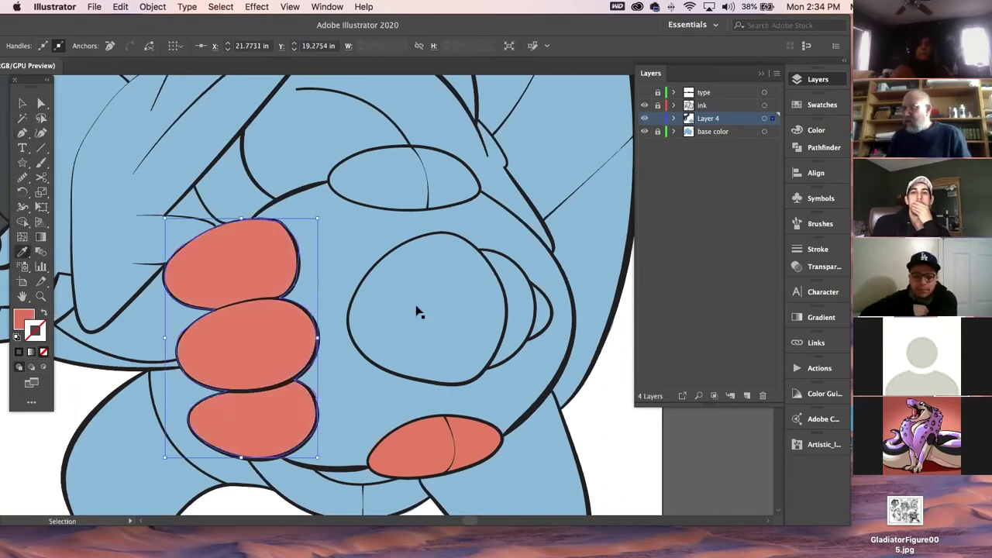
pyautogui.moveTo(411, 252); pyautogui.dragTo(412, 259)
pyautogui.press('super+z')
pyautogui.press('v')
pyautogui.click(415, 241)
pyautogui.keyDown('shift'); pyautogui.click(361, 201); pyautogui.keyUp('shift')
pyautogui.press('i')
pyautogui.click(431, 454)
pyautogui.click(28, 108)
pyautogui.click(596, 425)
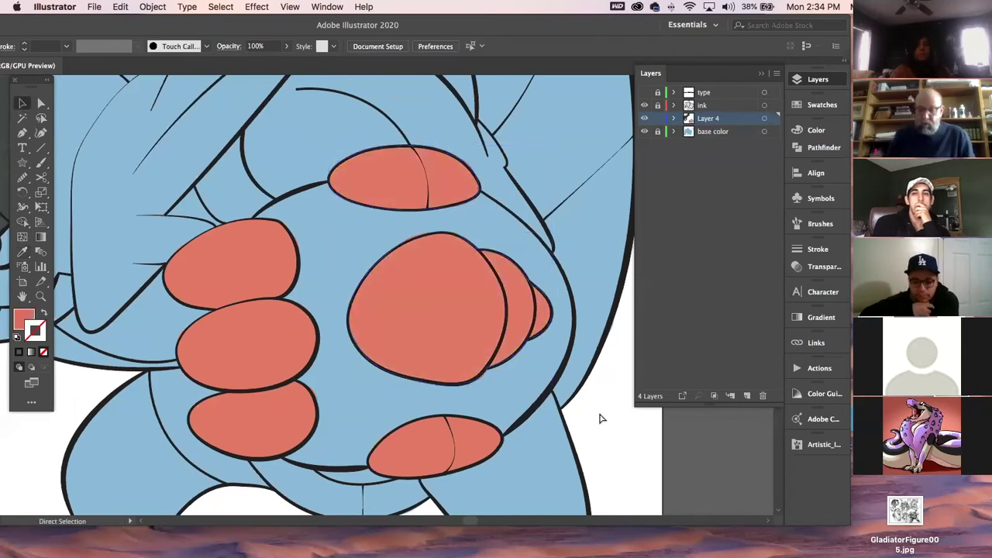
# Save the document with the whole artboard and the reference image in view
pyautogui.press('super+minus')
pyautogui.press('super+minus')
pyautogui.press('super+minus')
pyautogui.press('super+minus')
pyautogui.press('super+minus')
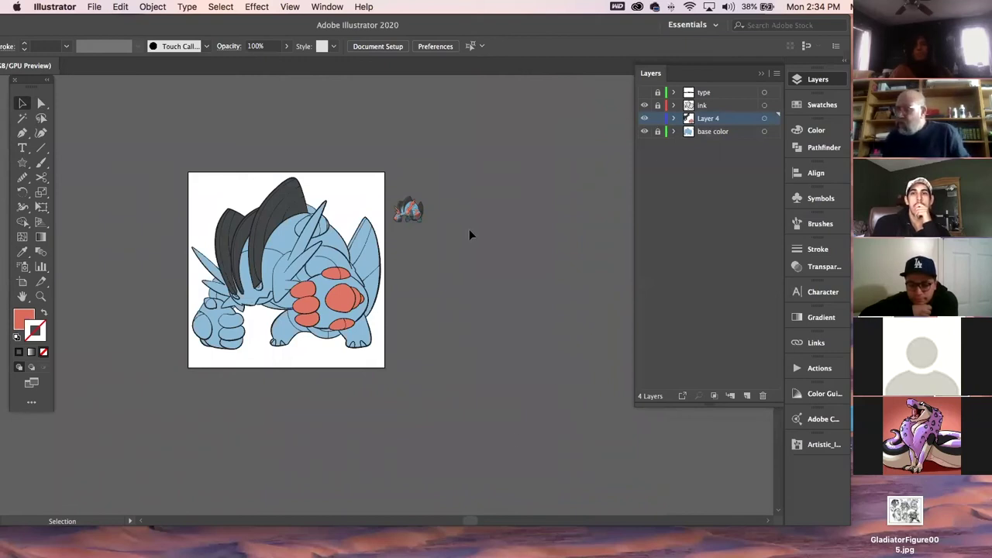
pyautogui.press('super+s')
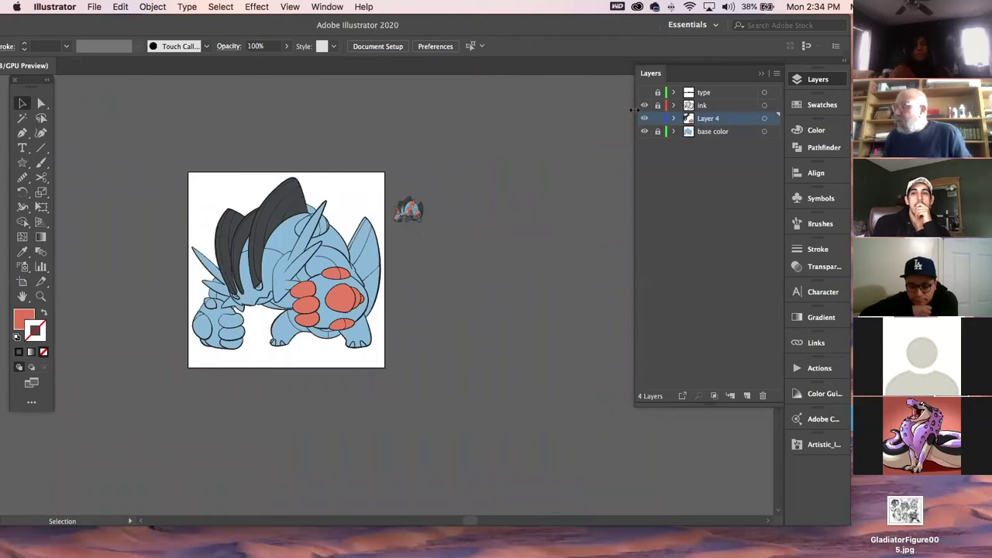
# With the base color layer unlocked and Layer 4 locked, enlarge the reference image and place it just beyond the artboard's left edge
pyautogui.click(410, 210)
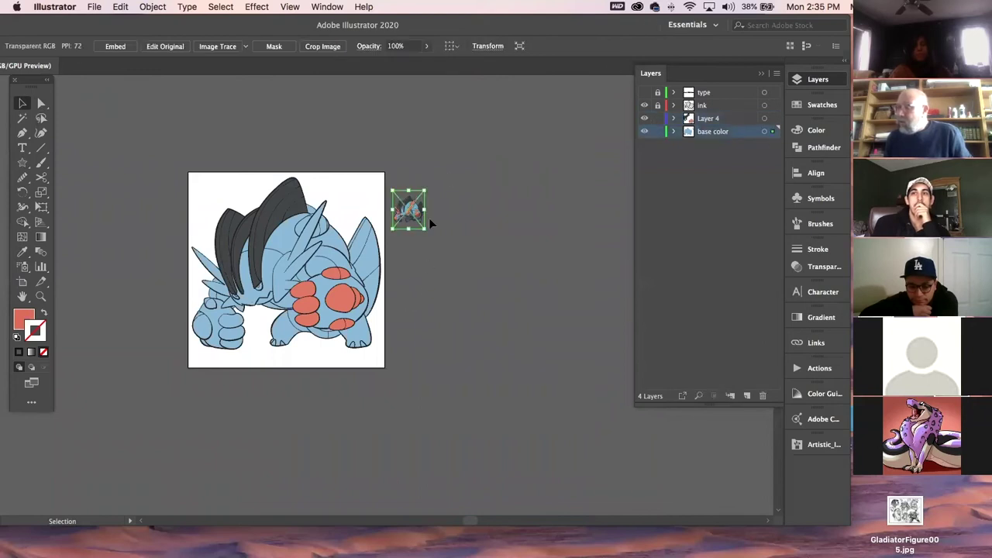
pyautogui.moveTo(425, 230); pyautogui.dragTo(168, 327)
pyautogui.click(540, 331)
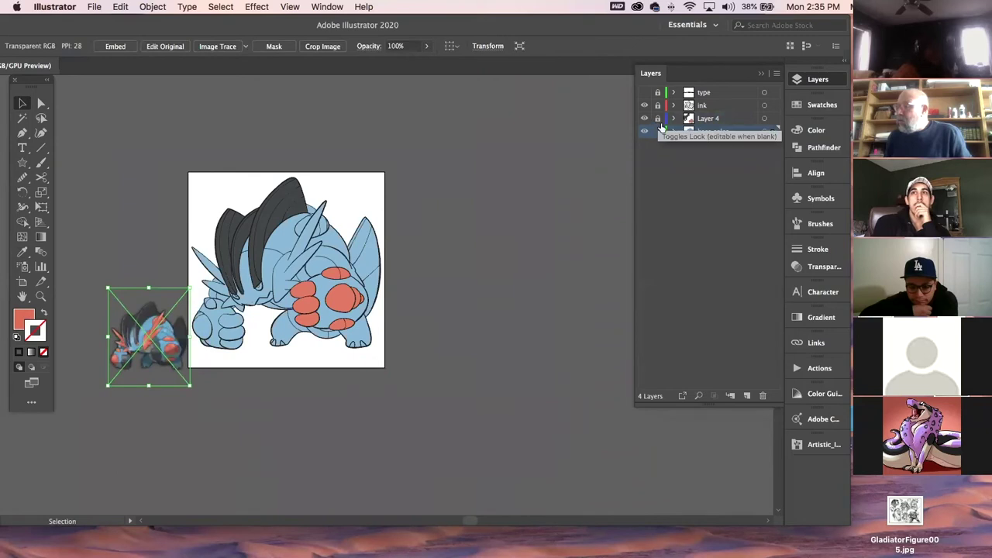
pyautogui.click(134, 180)
pyautogui.click(145, 310)
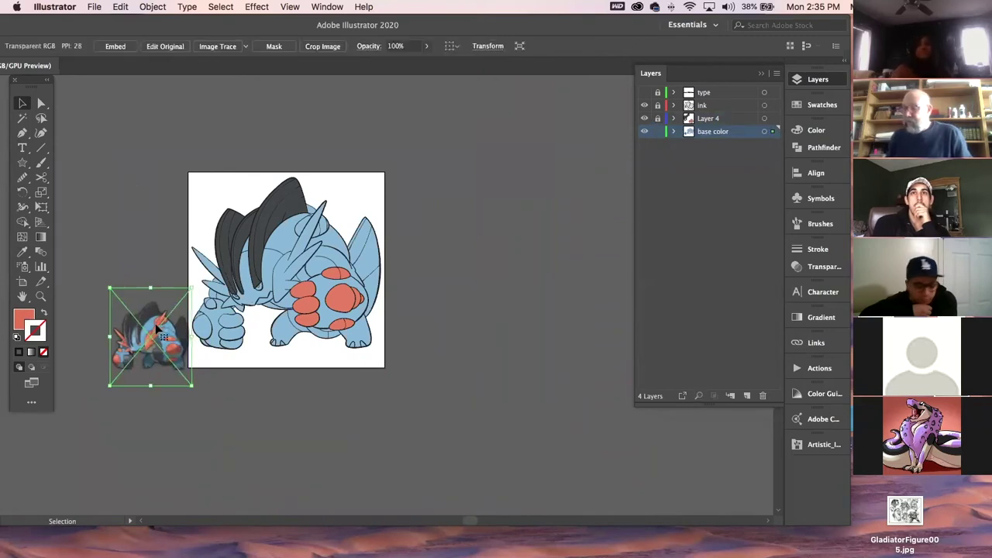
pyautogui.moveTo(111, 284); pyautogui.dragTo(102, 281)
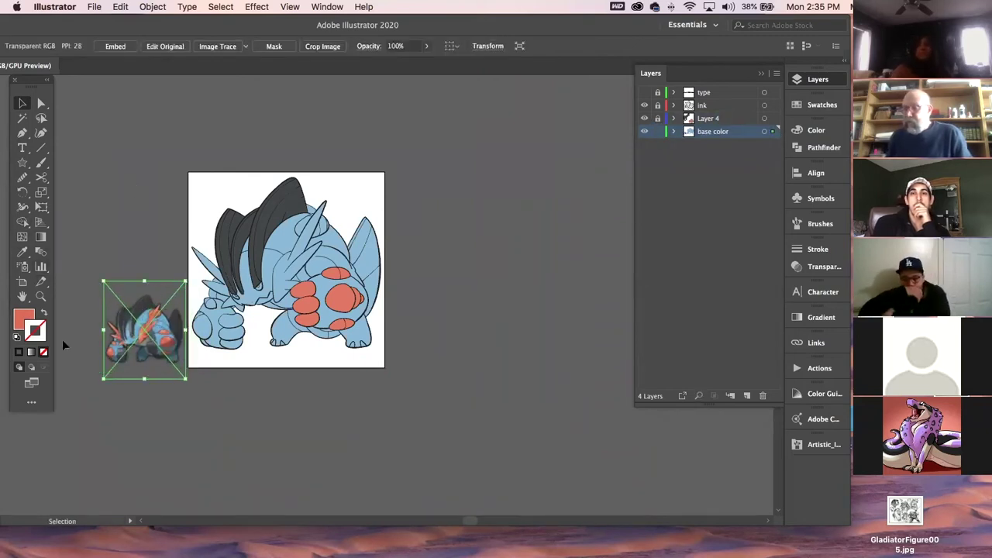
# Lock the selected reference image so it cannot be moved
pyautogui.click(156, 7)
pyautogui.moveTo(164, 89)
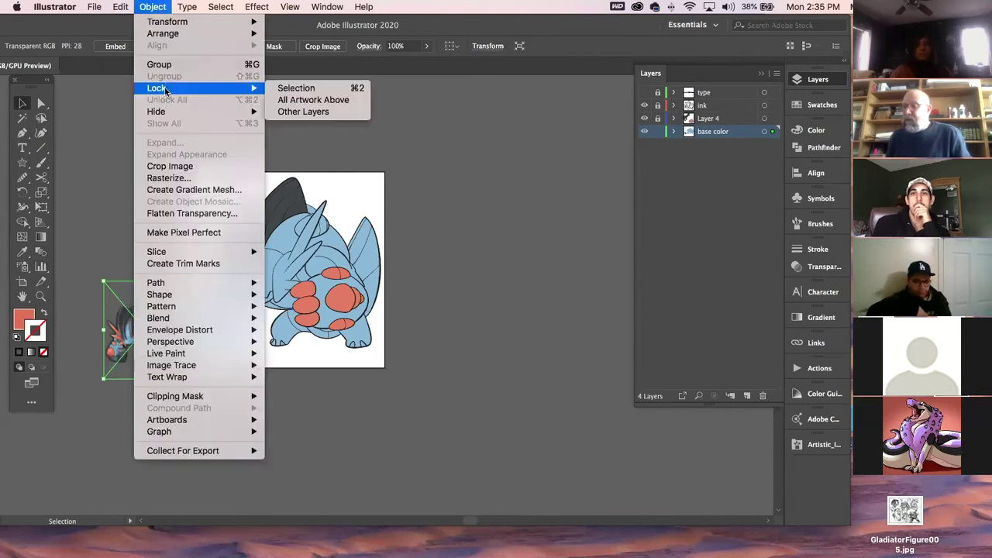
pyautogui.click(287, 88)
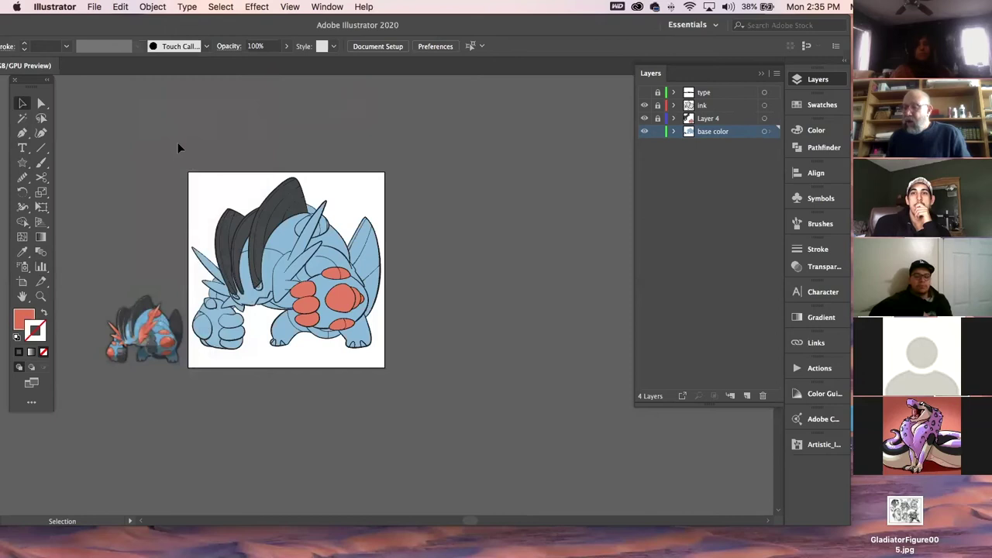
pyautogui.click(41, 296)
pyautogui.click(153, 6)
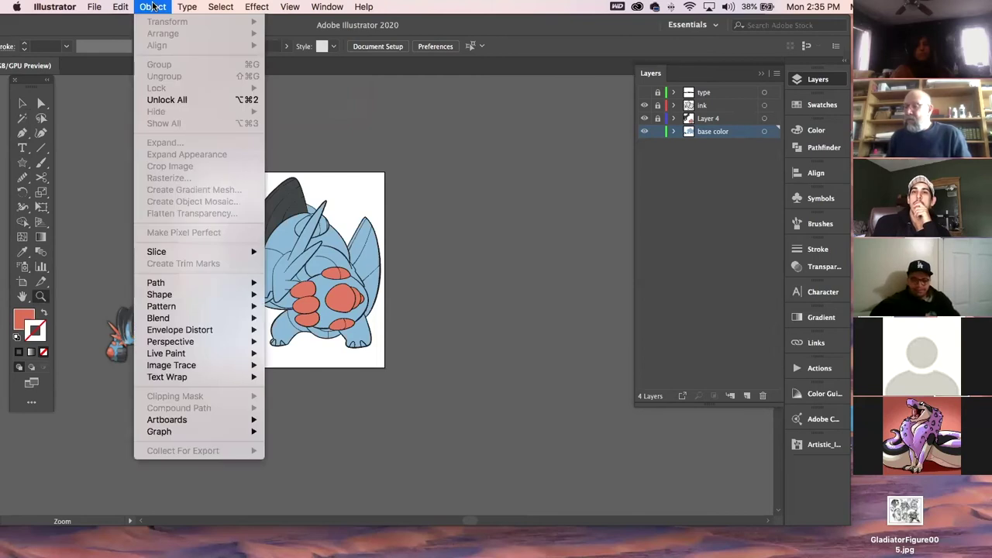
pyautogui.click(152, 6)
pyautogui.press('space')
pyautogui.moveTo(272, 355); pyautogui.dragTo(238, 297)
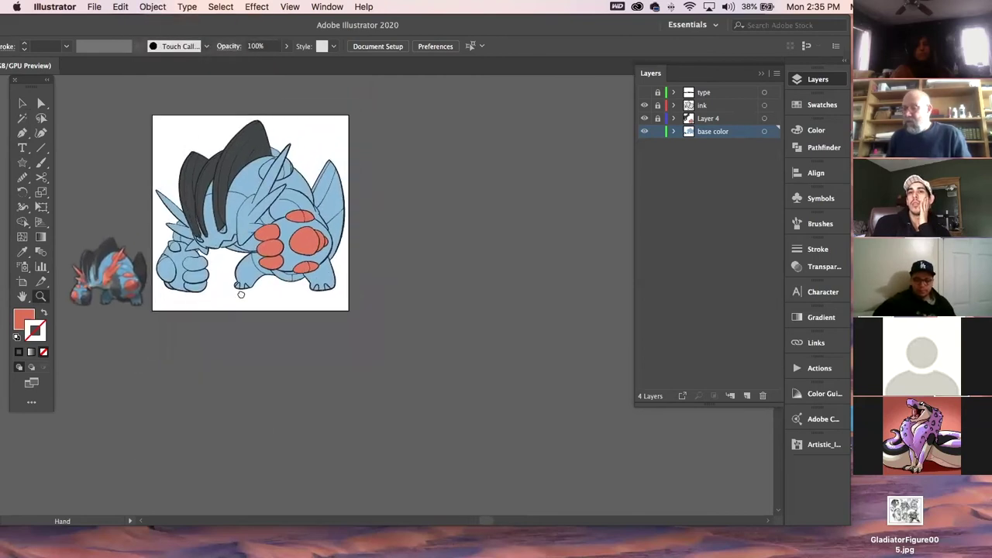
pyautogui.click(186, 241)
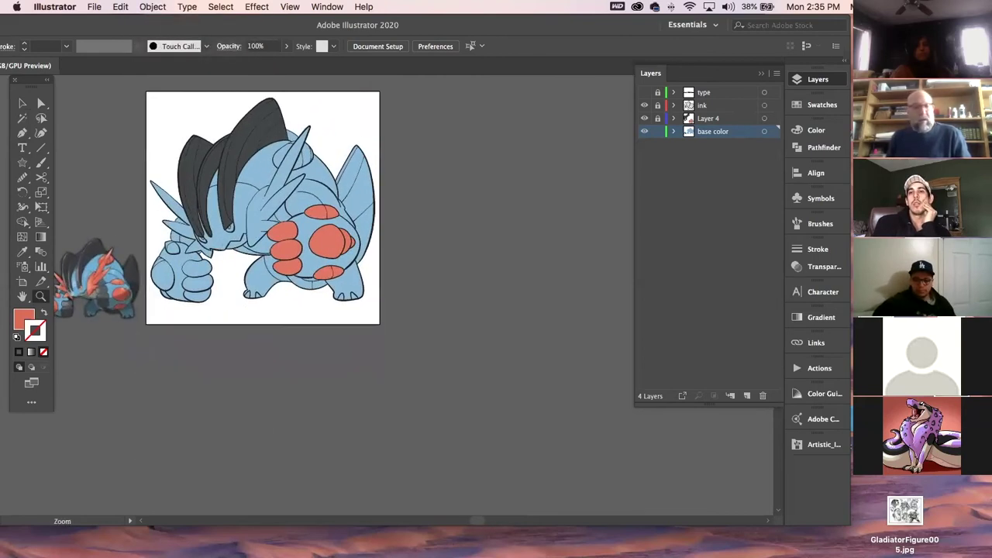
pyautogui.press('super+Tab')
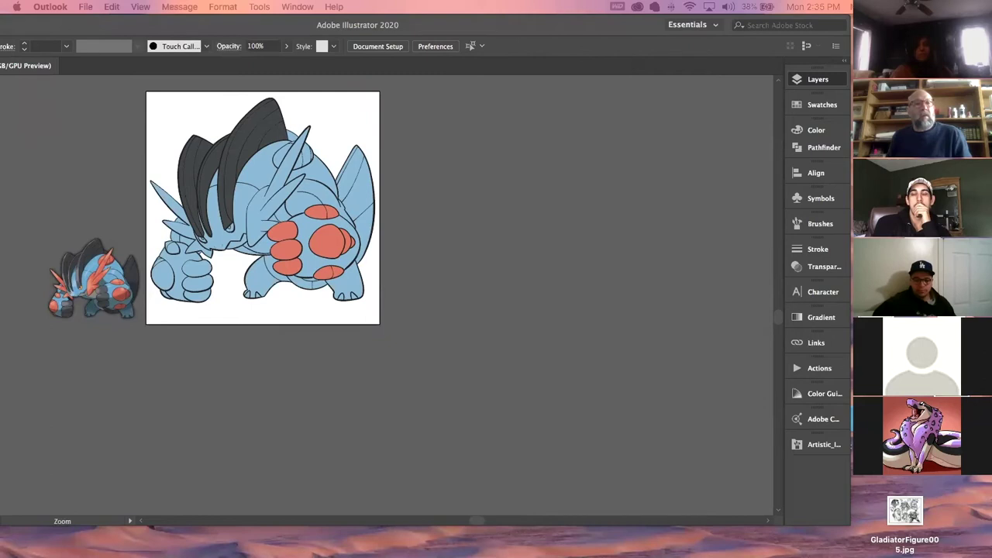
pyautogui.press('super+Tab')
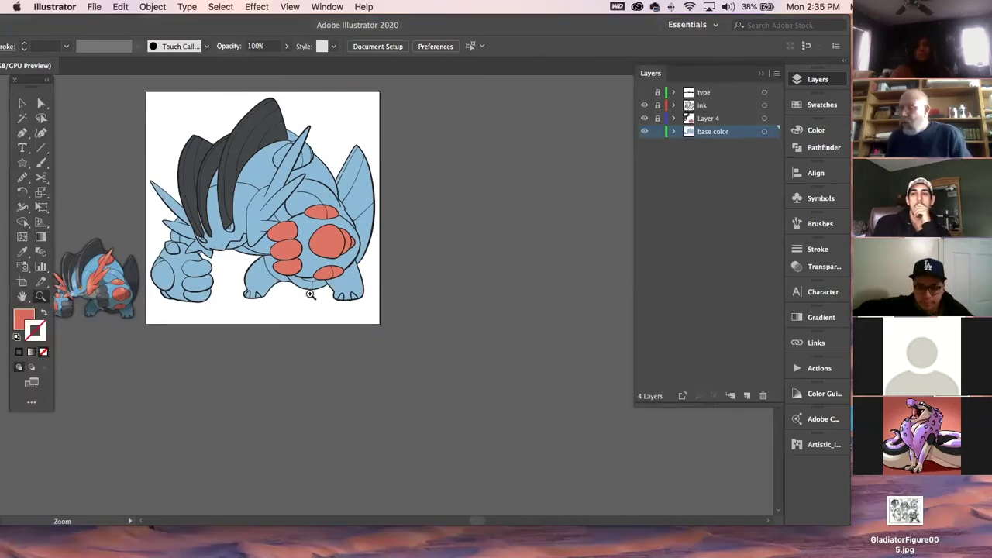
pyautogui.moveTo(64, 265); pyautogui.dragTo(388, 266)
pyautogui.press('space')
pyautogui.moveTo(388, 266); pyautogui.dragTo(312, 280)
pyautogui.click(22, 133)
pyautogui.click(307, 244)
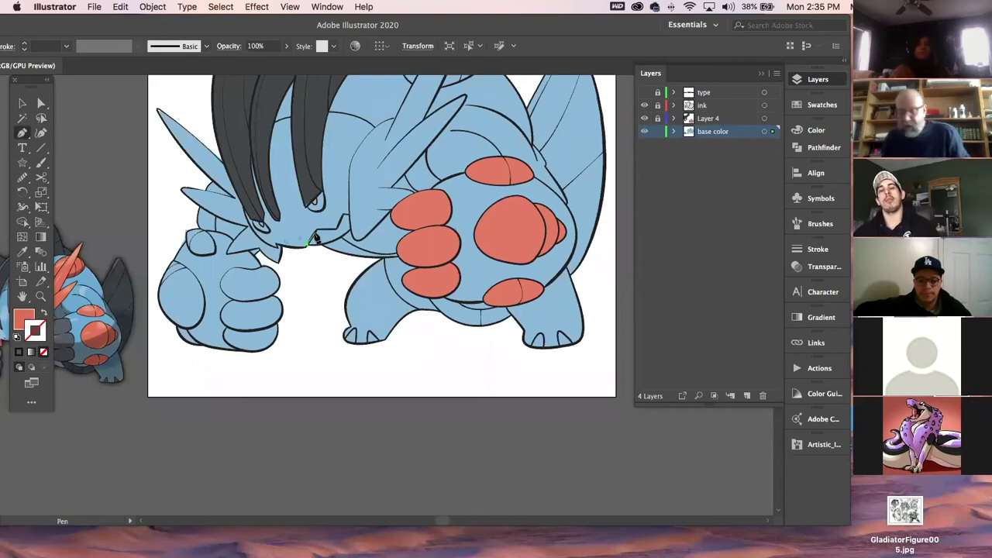
pyautogui.press('super+z')
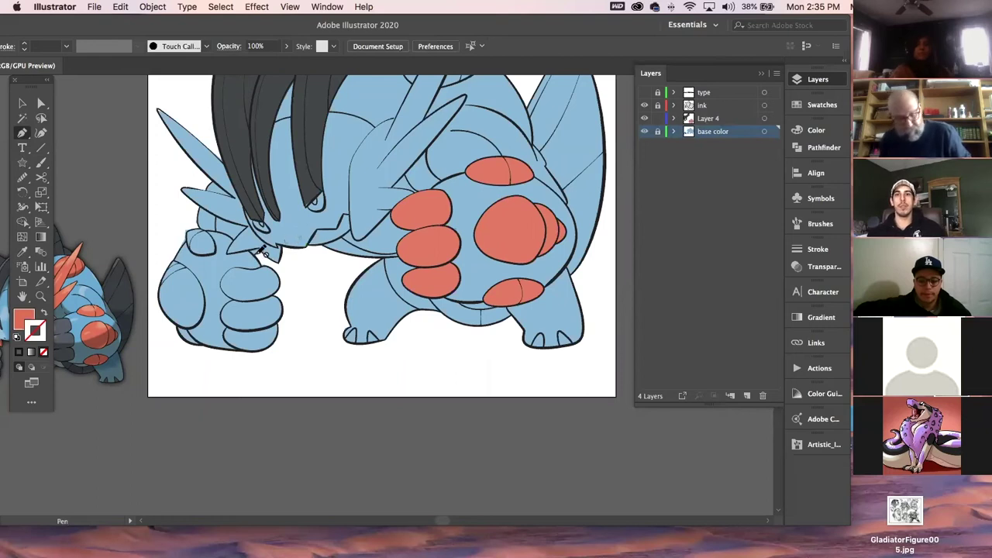
# Make the unlocked Layer 4 active with base color locked, and hide and reshow both layers to check what each one contains
pyautogui.click(721, 122)
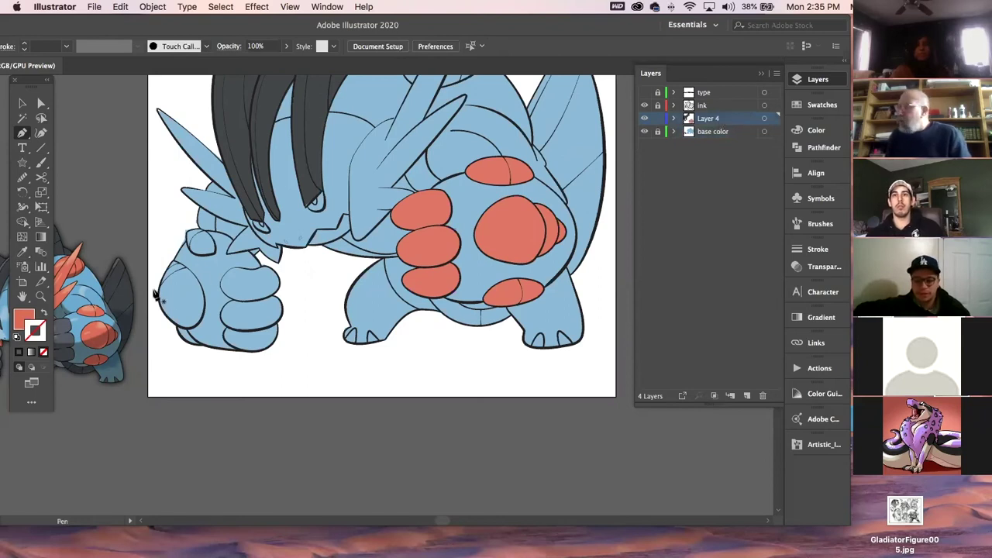
pyautogui.click(645, 118)
pyautogui.click(645, 118)
pyautogui.click(645, 118)
pyautogui.click(644, 118)
pyautogui.click(645, 131)
pyautogui.click(645, 131)
pyautogui.click(644, 131)
pyautogui.click(644, 131)
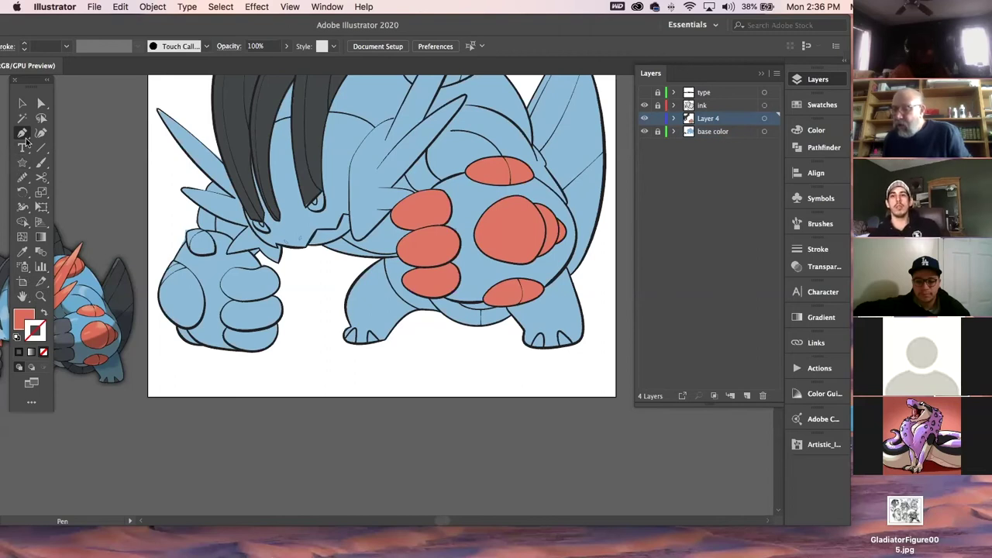
# Trace the creature's lower jaw along the jagged mouth line with the Pen tool on Layer 4, using the orange-red fill
pyautogui.click(307, 246)
pyautogui.click(317, 230)
pyautogui.click(337, 229)
pyautogui.click(342, 213)
pyautogui.click(350, 215)
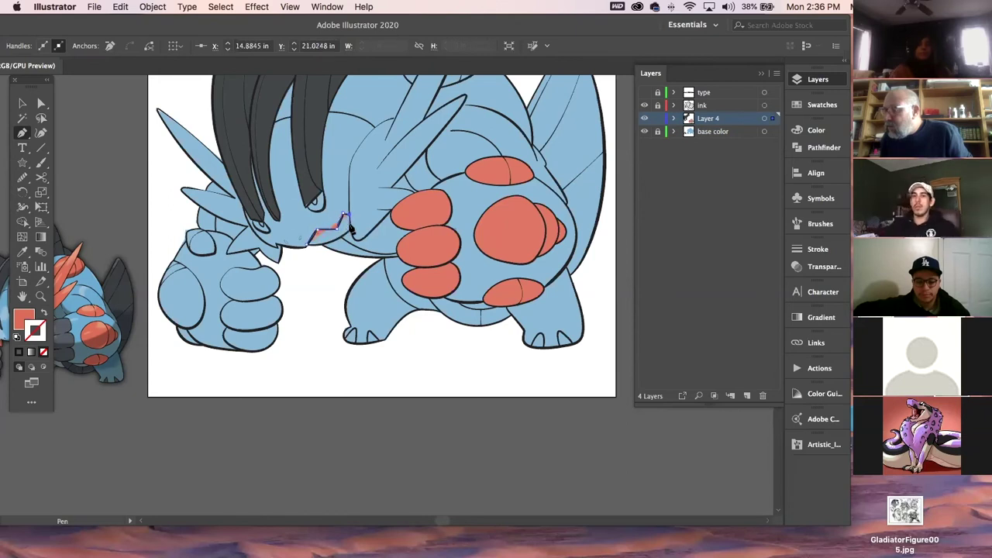
pyautogui.click(349, 231)
pyautogui.click(344, 237)
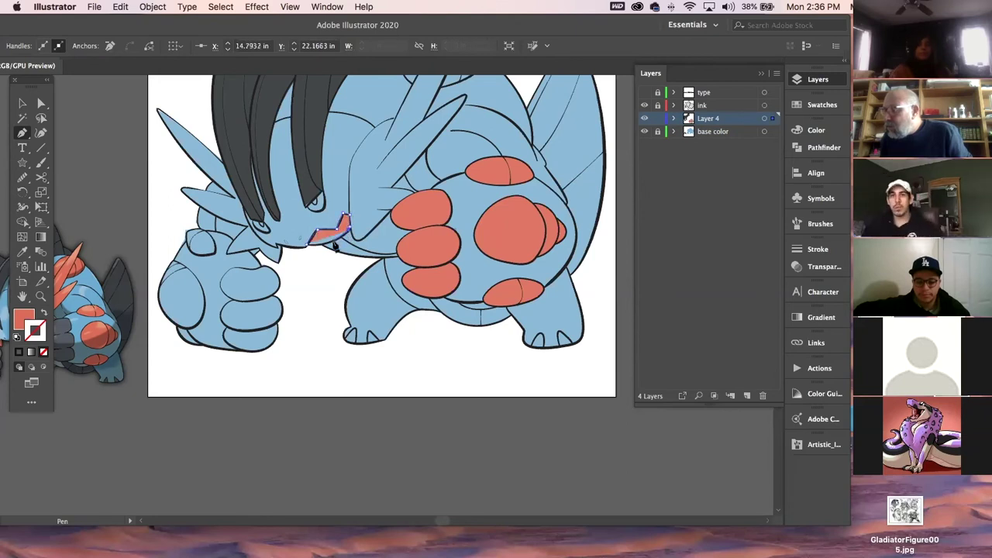
# Finish the mouth shape under the snout and fill it with the grey-brown sampled from the reference image
pyautogui.click(318, 246)
pyautogui.click(311, 245)
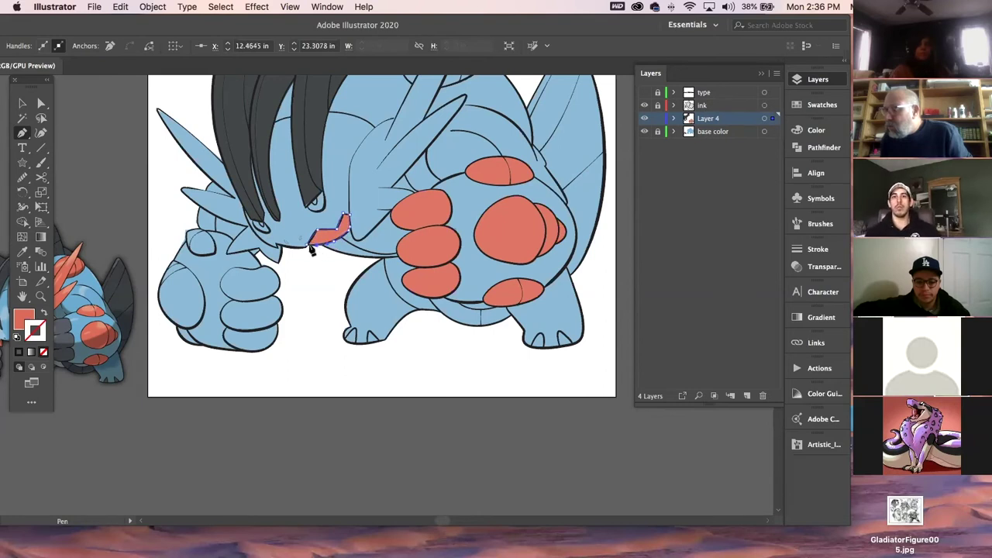
pyautogui.moveTo(116, 344); pyautogui.dragTo(221, 328)
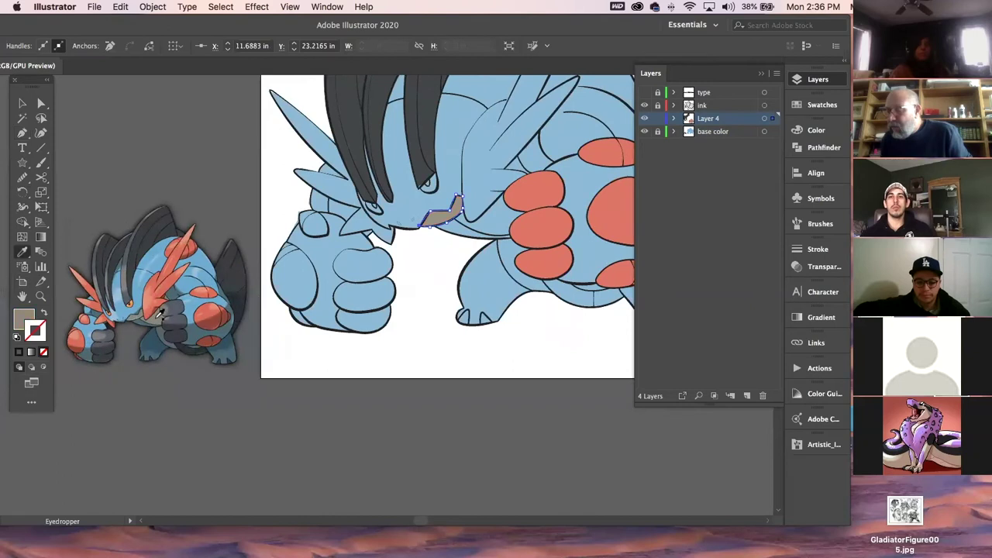
pyautogui.press('v')
pyautogui.click(199, 143)
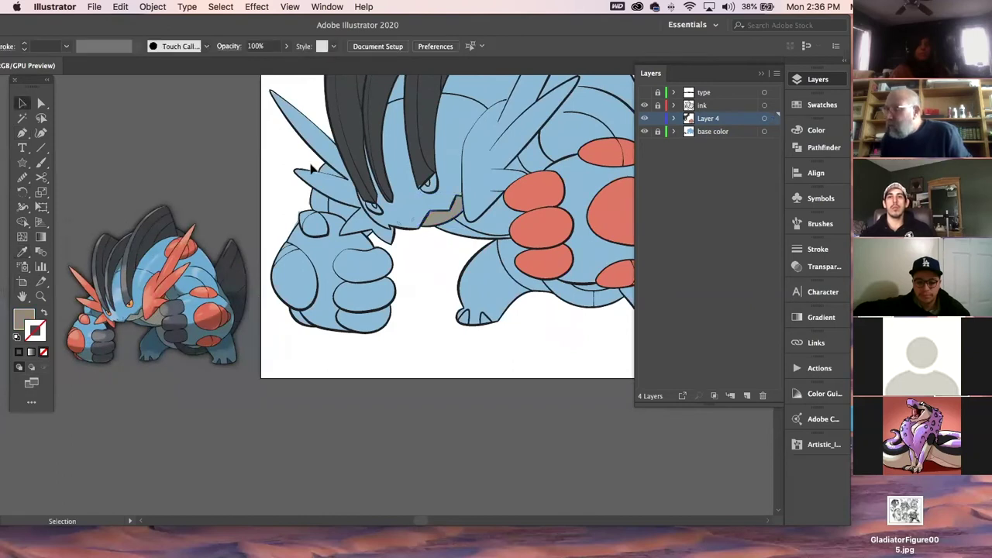
# Align the tip of the dark crest strand above the larger eye with the ink outline by moving its anchor point
pyautogui.moveTo(311, 165); pyautogui.dragTo(213, 170)
pyautogui.click(41, 297)
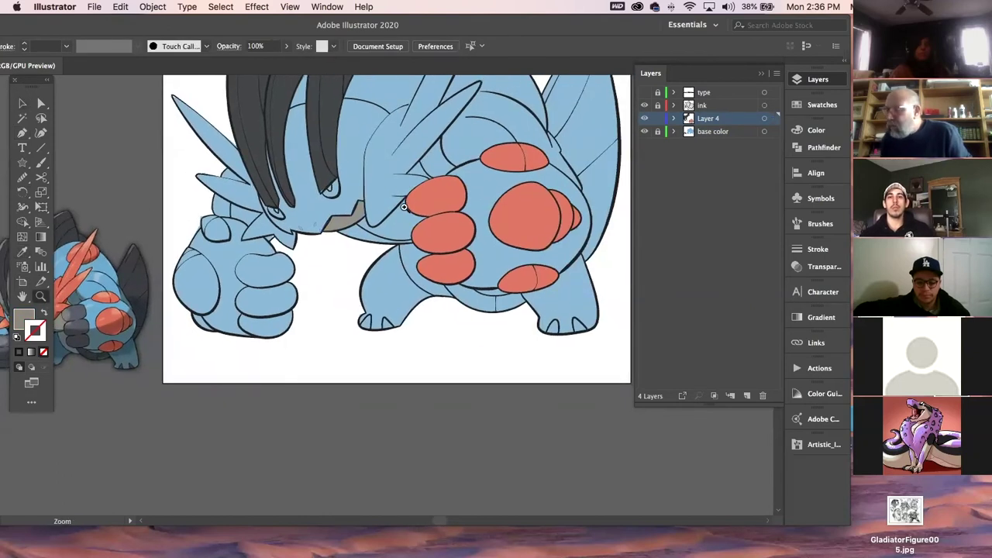
pyautogui.click(309, 159)
pyautogui.click(21, 133)
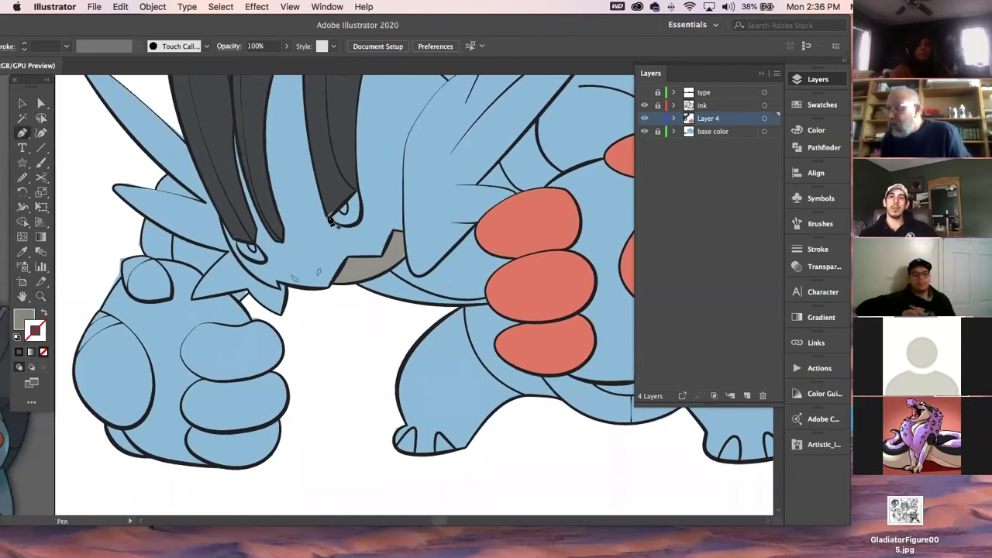
pyautogui.click(41, 297)
pyautogui.moveTo(331, 187); pyautogui.dragTo(553, 348)
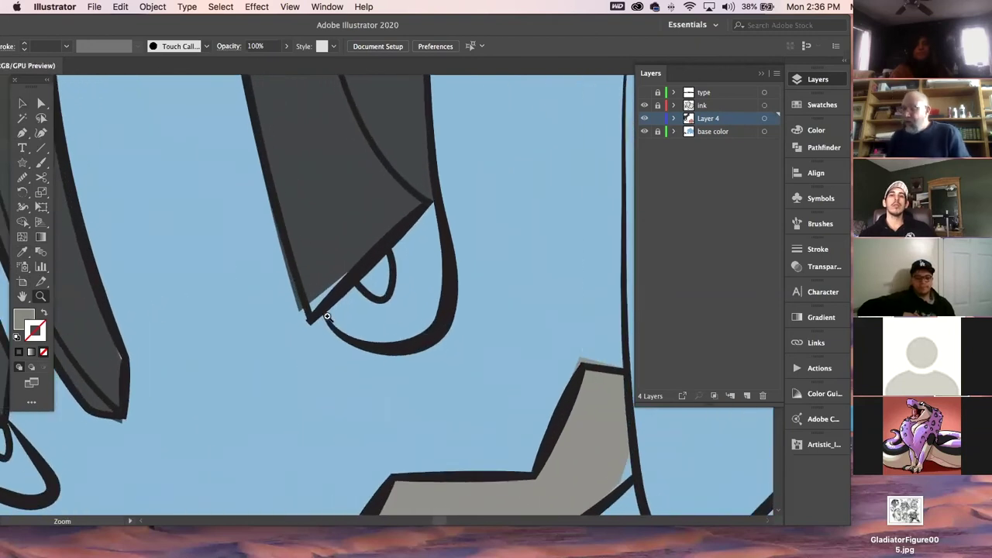
pyautogui.click(41, 104)
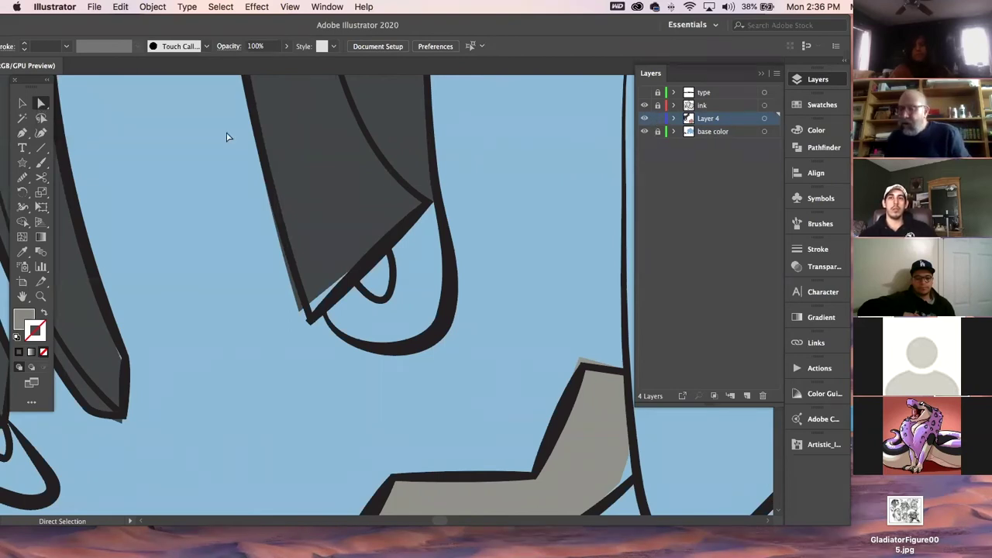
pyautogui.click(304, 317)
pyautogui.click(336, 383)
# Reshape the inner edge of the crest strand above the larger eye so the dark fill reaches the ink line
pyautogui.moveTo(326, 144); pyautogui.dragTo(412, 301)
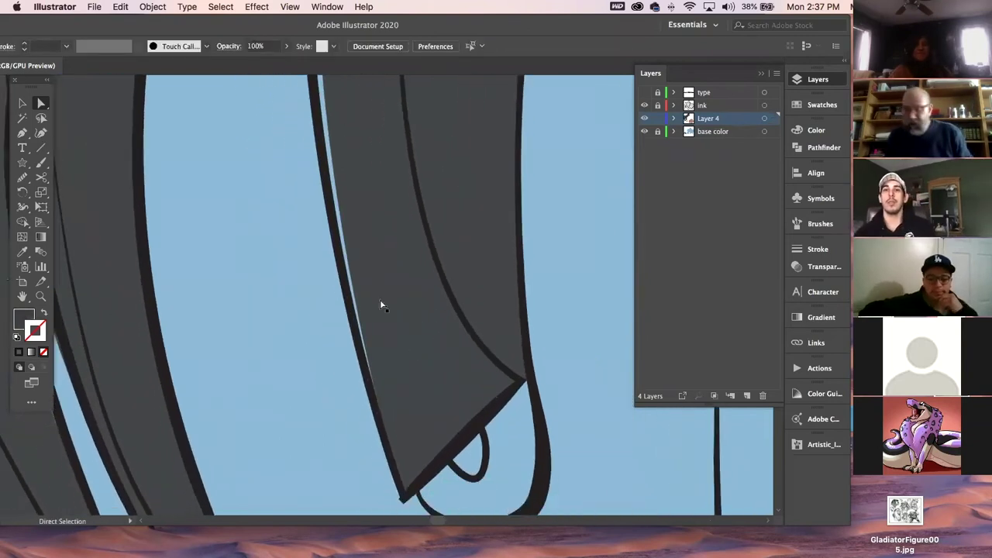
pyautogui.scroll(-4, 379, 305)
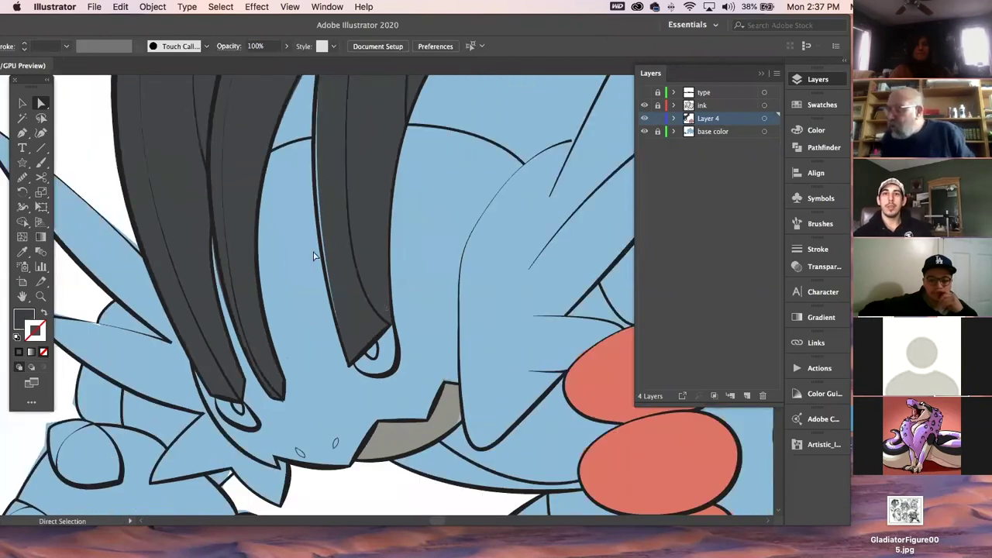
pyautogui.click(328, 271)
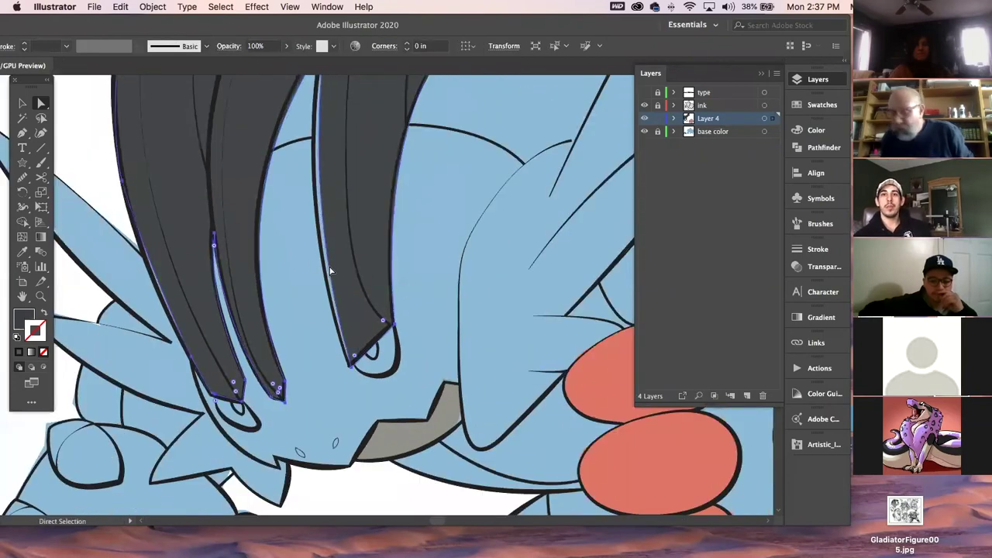
pyautogui.click(326, 274)
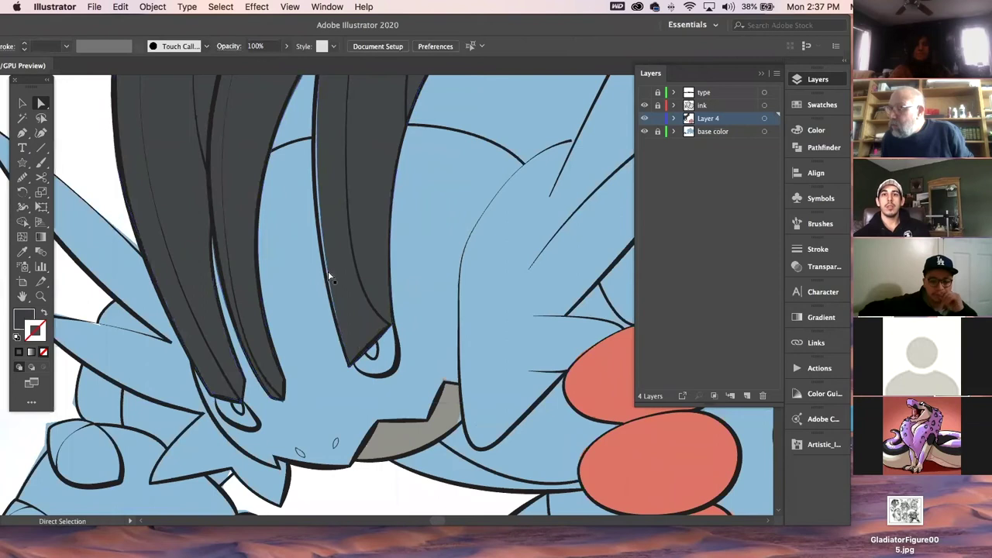
pyautogui.click(330, 277)
pyautogui.moveTo(298, 195); pyautogui.dragTo(287, 178)
pyautogui.click(296, 262)
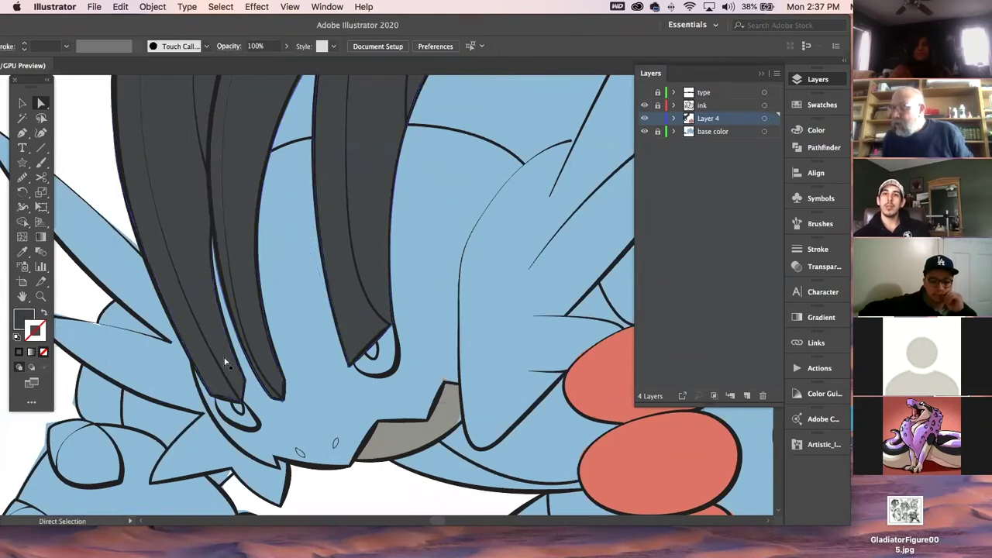
# Adjust the dark fill's corner anchor at the rear base of the tall crest to meet the ink line
pyautogui.moveTo(405, 378); pyautogui.dragTo(332, 395)
pyautogui.scroll(-4, 333, 396)
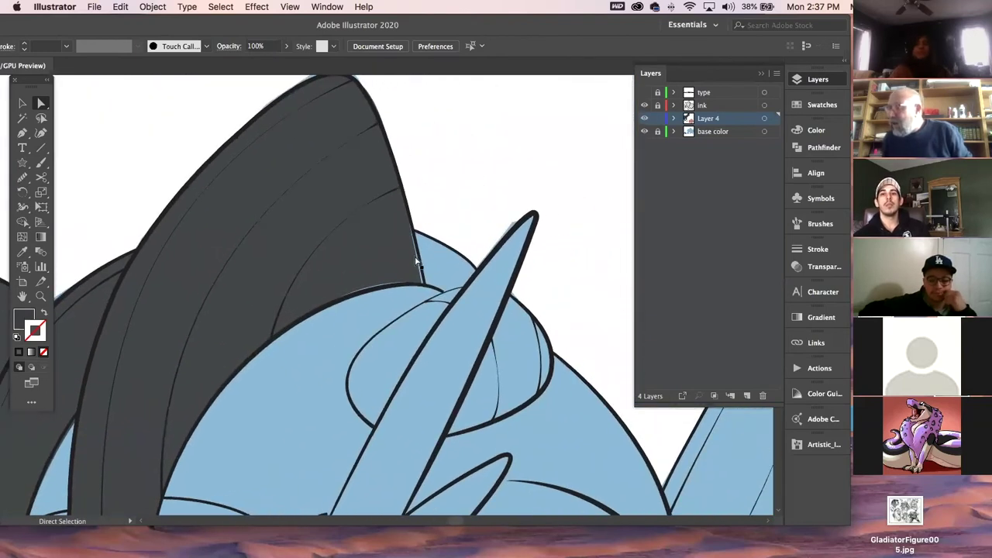
pyautogui.click(424, 292)
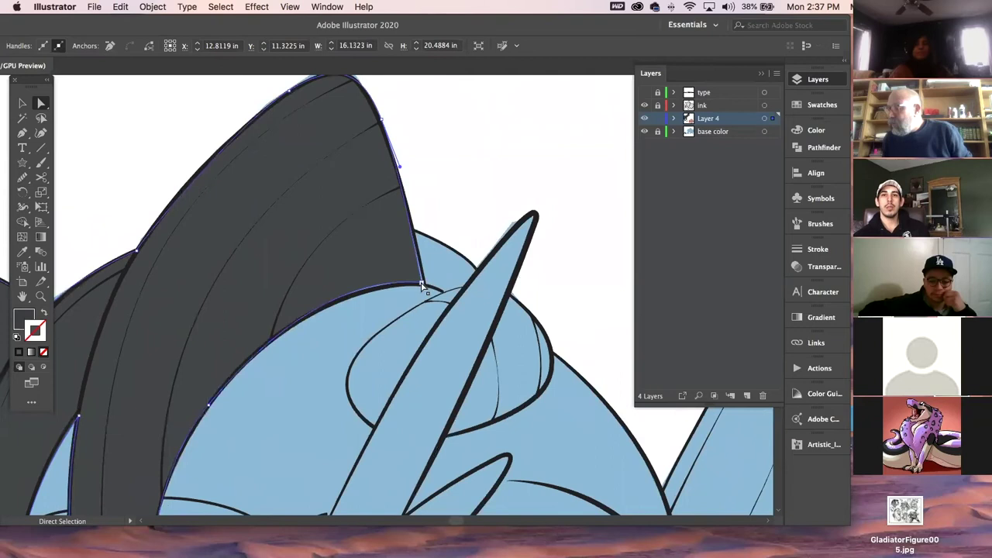
pyautogui.click(423, 285)
pyautogui.click(459, 304)
# Adjust the dark fill's anchor in the notch between the front crest peaks to cover the blue sliver
pyautogui.moveTo(440, 318); pyautogui.dragTo(668, 107)
pyautogui.moveTo(369, 261); pyautogui.dragTo(382, 334)
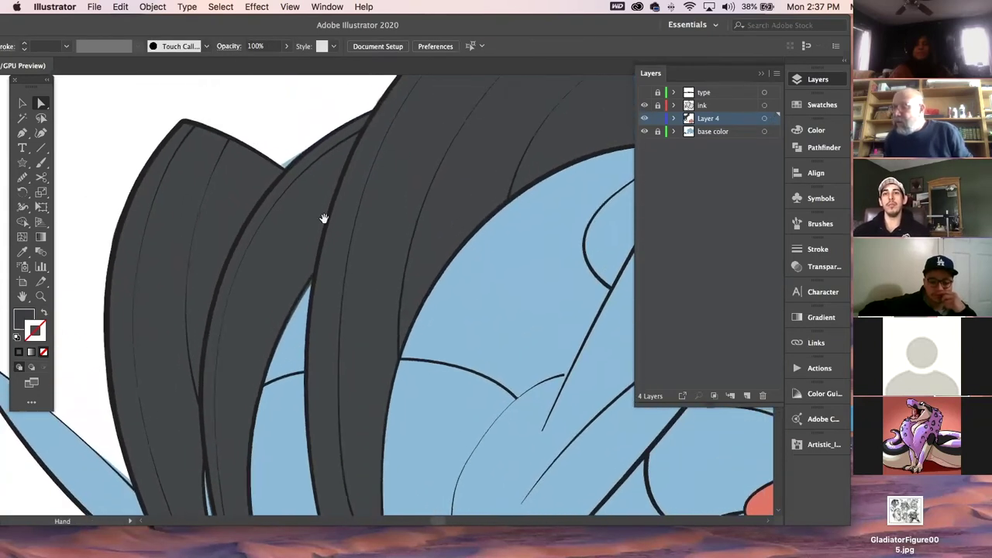
pyautogui.click(289, 162)
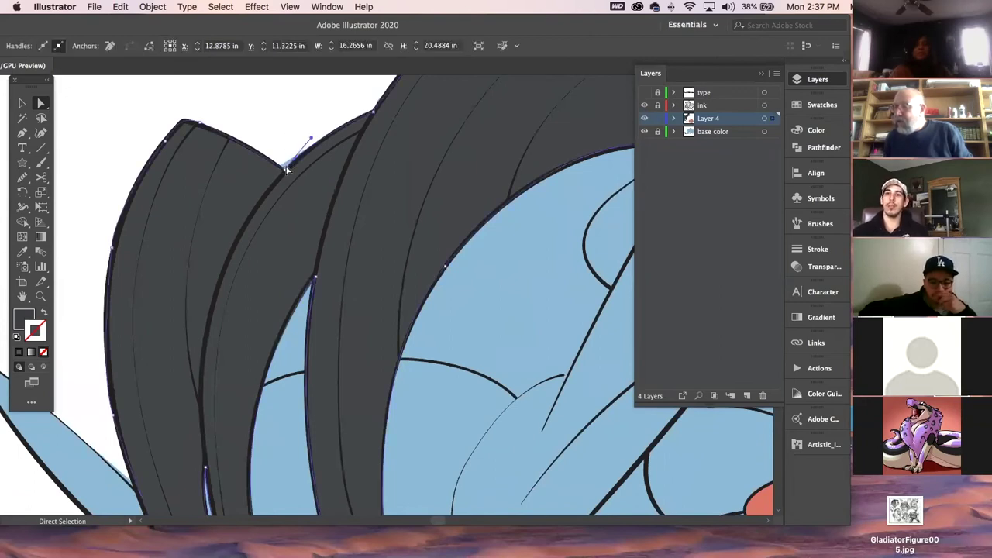
pyautogui.click(281, 127)
# Draw a closed Pen shape over the larger eye, following its ink outline beneath the crest strand
pyautogui.moveTo(374, 311); pyautogui.dragTo(361, 151)
pyautogui.moveTo(407, 422); pyautogui.dragTo(365, 231)
pyautogui.click(23, 132)
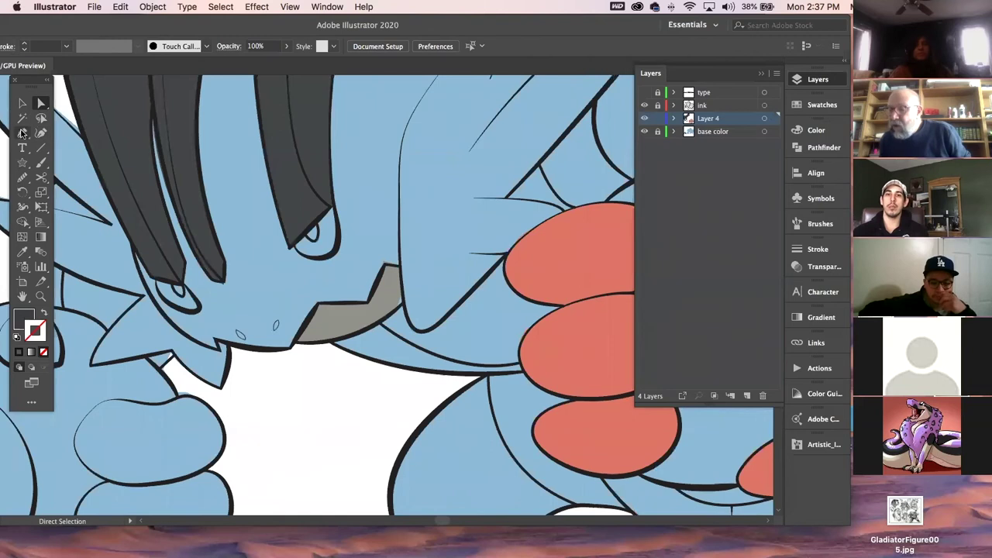
pyautogui.click(293, 247)
pyautogui.moveTo(332, 259); pyautogui.dragTo(341, 246)
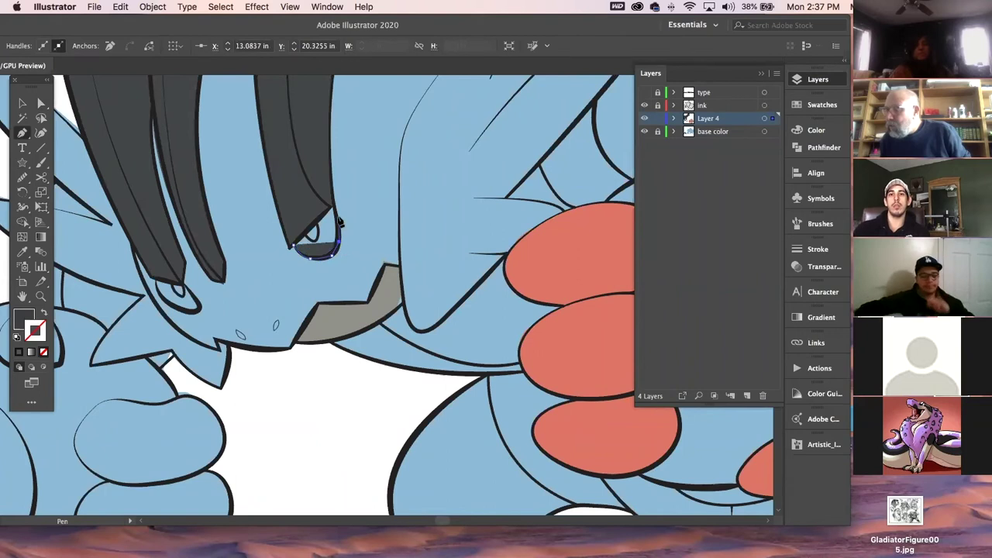
pyautogui.click(333, 208)
pyautogui.click(293, 247)
pyautogui.press('space')
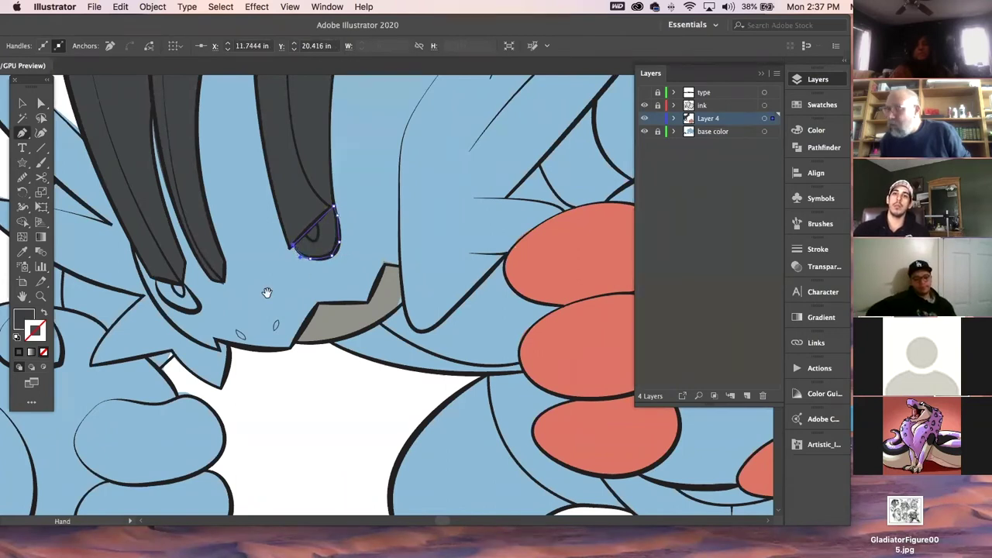
# Draw a closed Pen shape over the smaller eye, following its ink outline
pyautogui.click(181, 284)
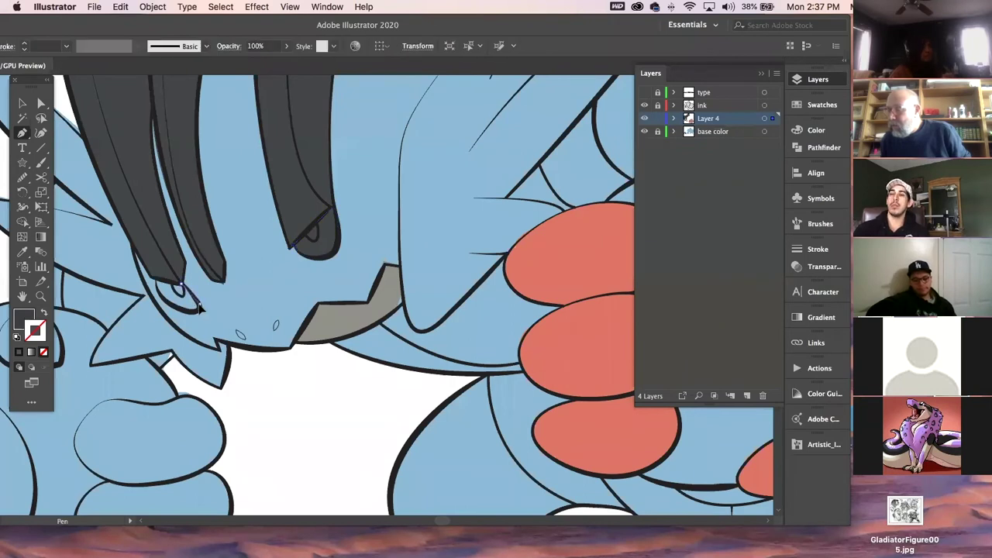
pyautogui.moveTo(199, 307); pyautogui.dragTo(193, 315)
pyautogui.click(159, 300)
pyautogui.click(156, 284)
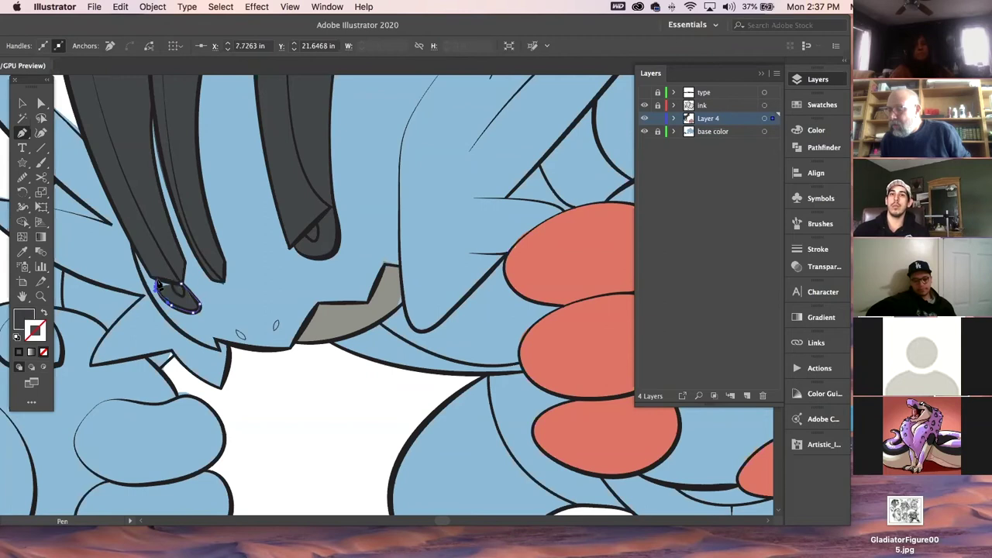
pyautogui.click(181, 284)
# Select both eye shapes and fill them with the orange sampled from the reference image's eye
pyautogui.keyDown('space'); pyautogui.moveTo(191, 341); pyautogui.dragTo(609, 157); pyautogui.keyUp('space')
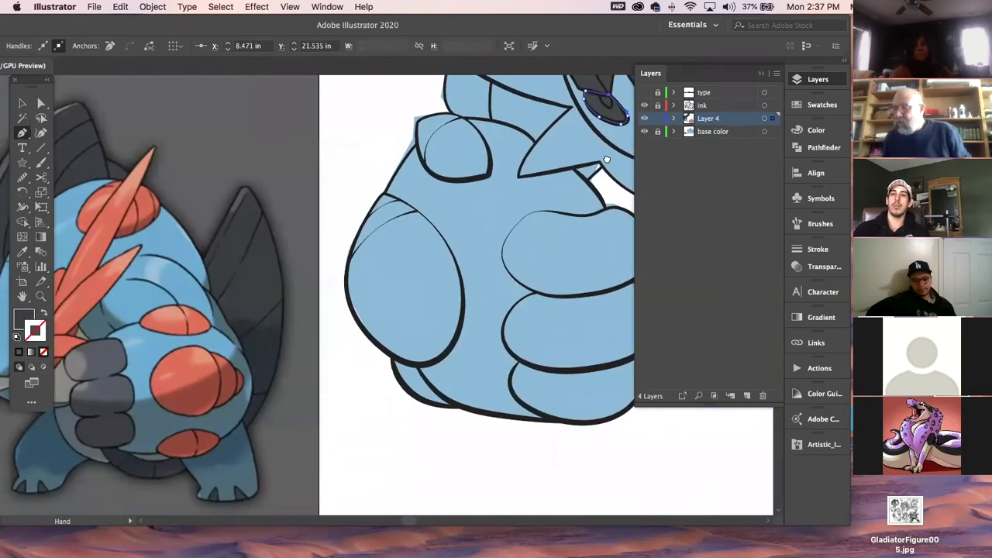
pyautogui.moveTo(270, 221)
pyautogui.mouseDown()
pyautogui.moveTo(644, 210)
pyautogui.moveTo(106, 155)
pyautogui.moveTo(100, 245)
pyautogui.mouseUp()
pyautogui.click(22, 102)
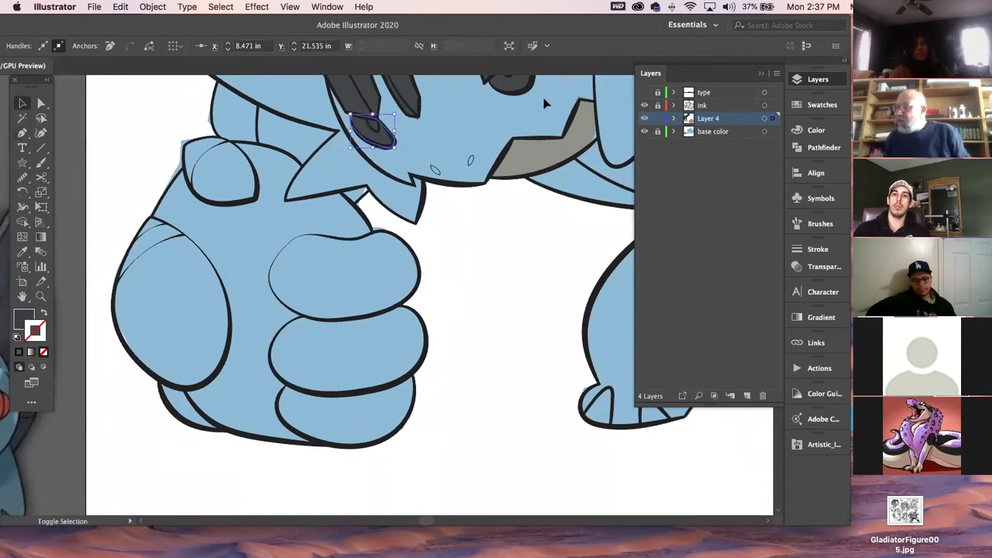
pyautogui.keyDown('shift'); pyautogui.click(514, 86); pyautogui.keyUp('shift')
pyautogui.moveTo(183, 247); pyautogui.dragTo(720, 168)
pyautogui.click(23, 251)
pyautogui.click(298, 288)
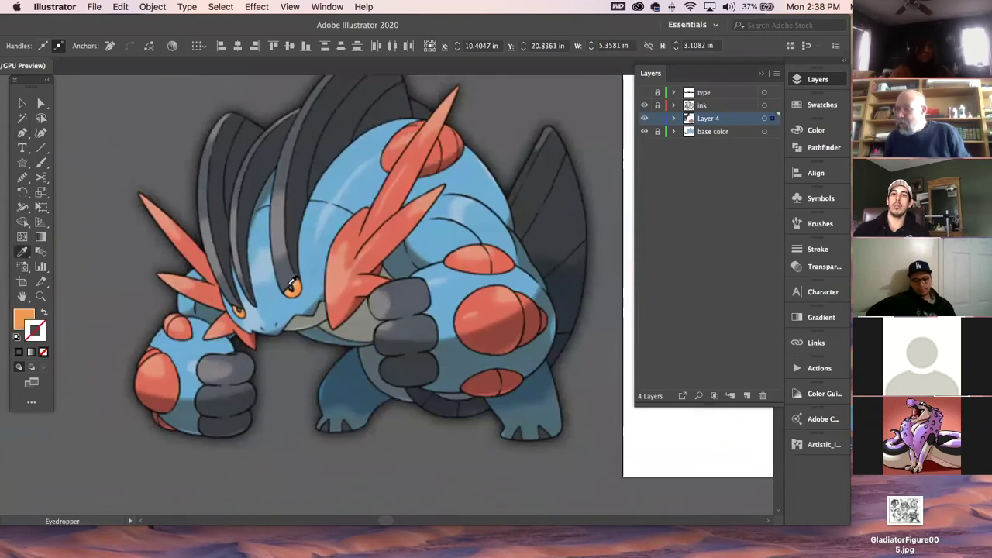
# Draw a closed Pen shape over the pupil of the larger eye and fill it with white sampled from the artboard
pyautogui.click(23, 103)
pyautogui.moveTo(471, 201); pyautogui.dragTo(301, 408)
pyautogui.moveTo(764, 418); pyautogui.dragTo(522, 429)
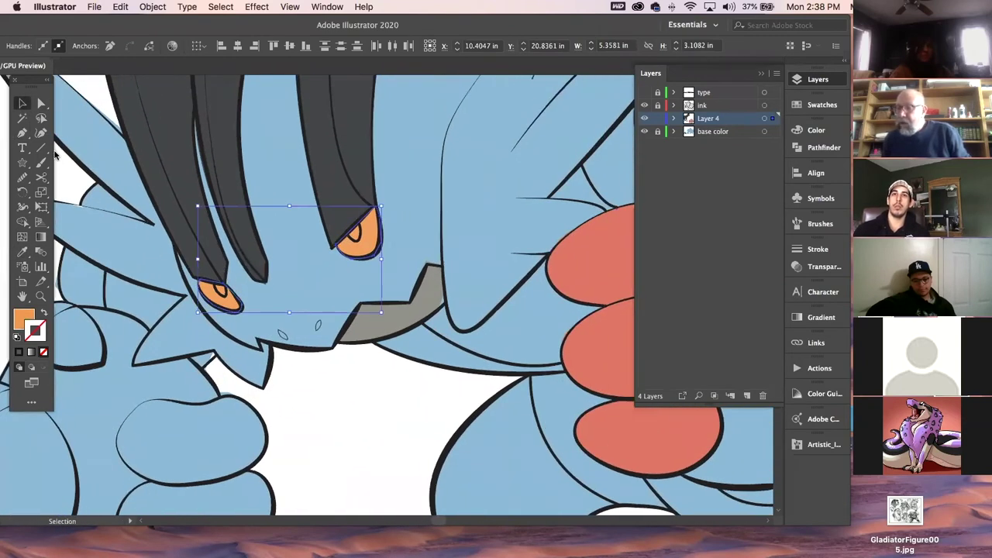
pyautogui.click(22, 133)
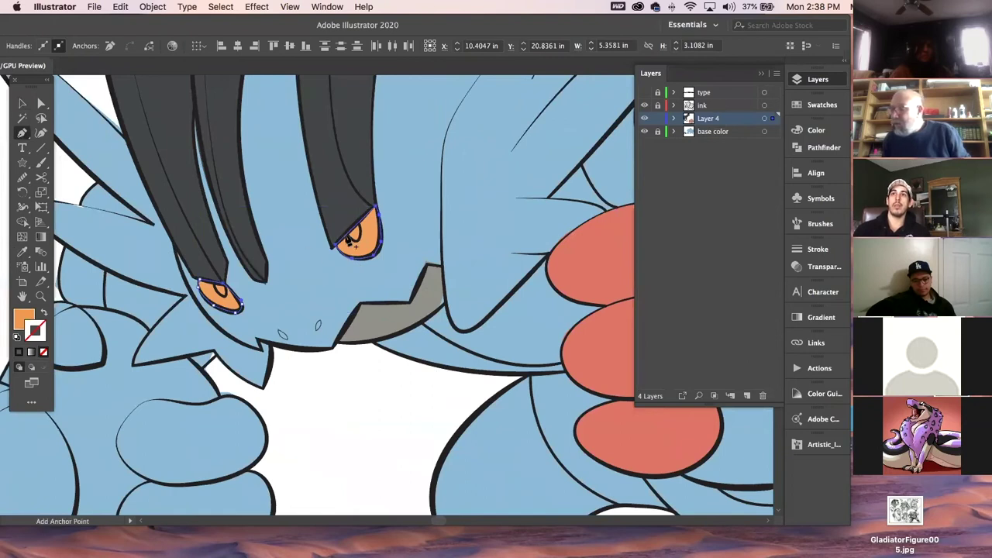
pyautogui.press('super+shift+a')
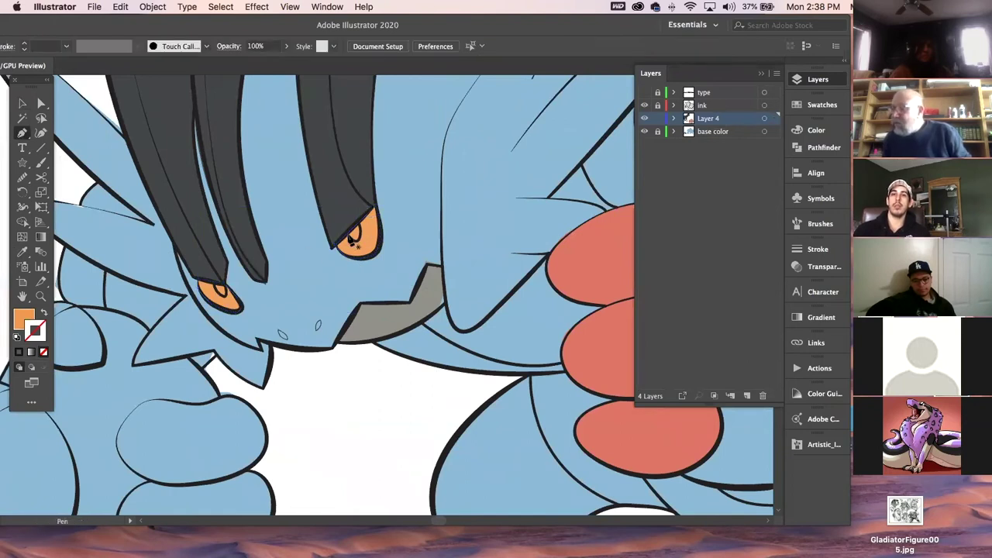
pyautogui.click(345, 234)
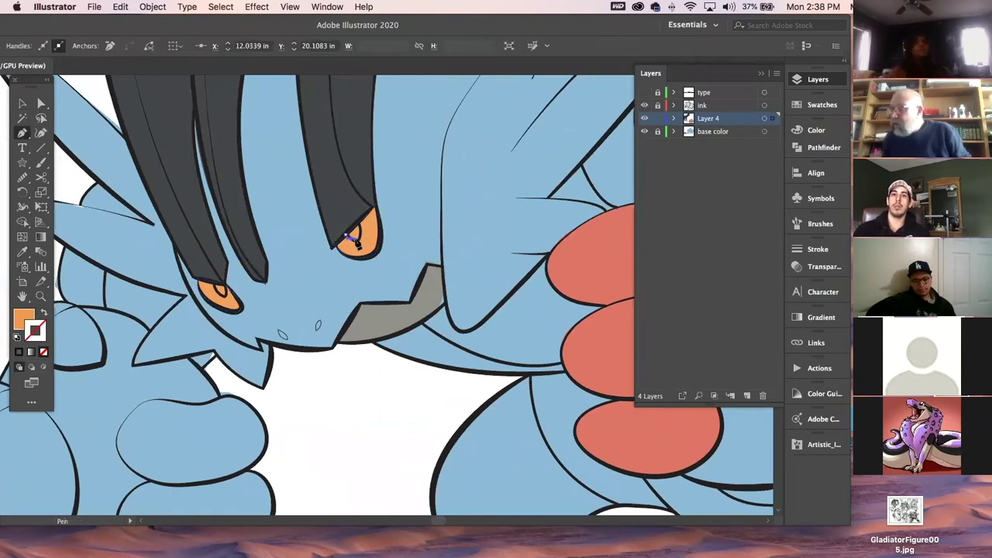
pyautogui.click(360, 230)
pyautogui.click(353, 227)
pyautogui.click(347, 236)
pyautogui.click(22, 252)
pyautogui.click(308, 392)
pyautogui.press('space')
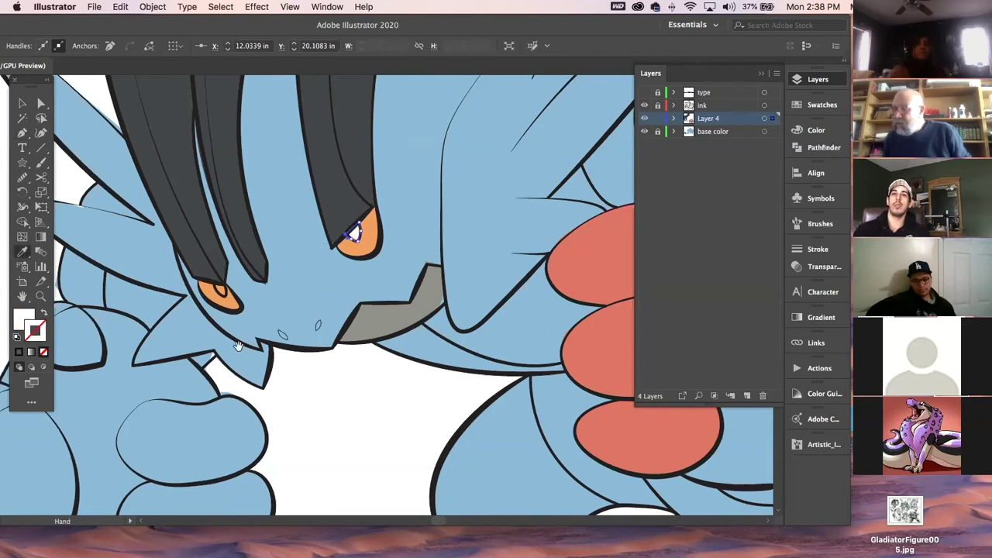
# Draw a white-filled Pen shape over the pupil of the smaller eye and deselect it
pyautogui.click(22, 133)
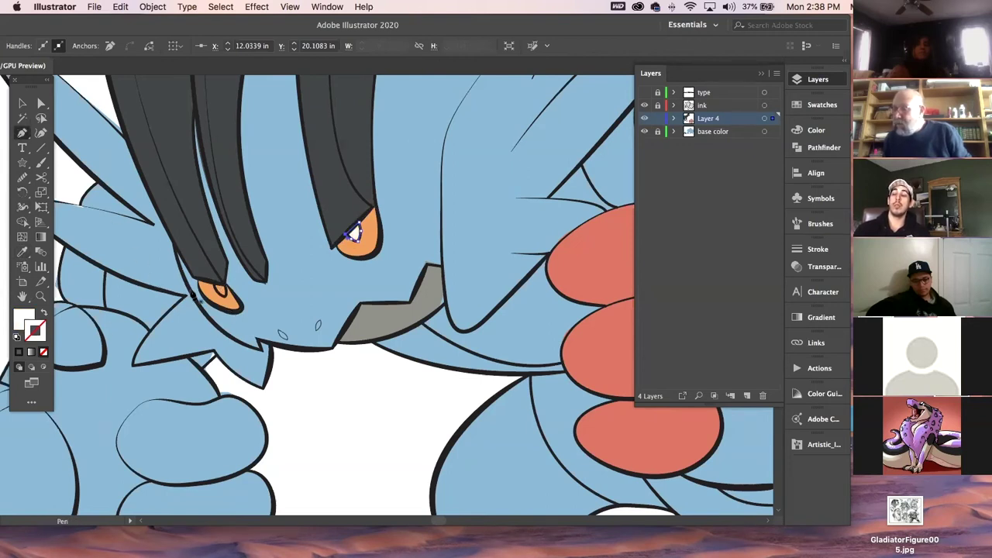
pyautogui.click(212, 282)
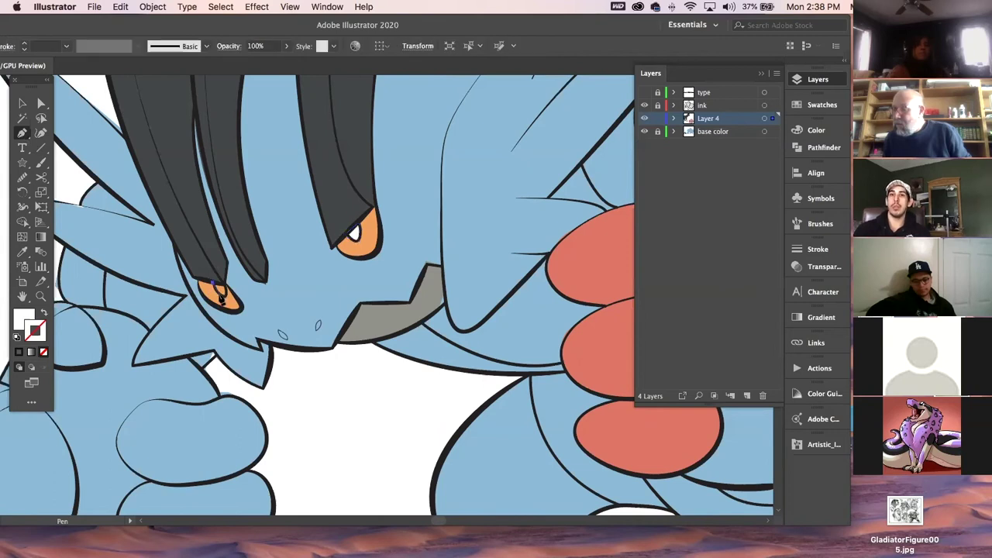
pyautogui.click(225, 301)
pyautogui.click(222, 294)
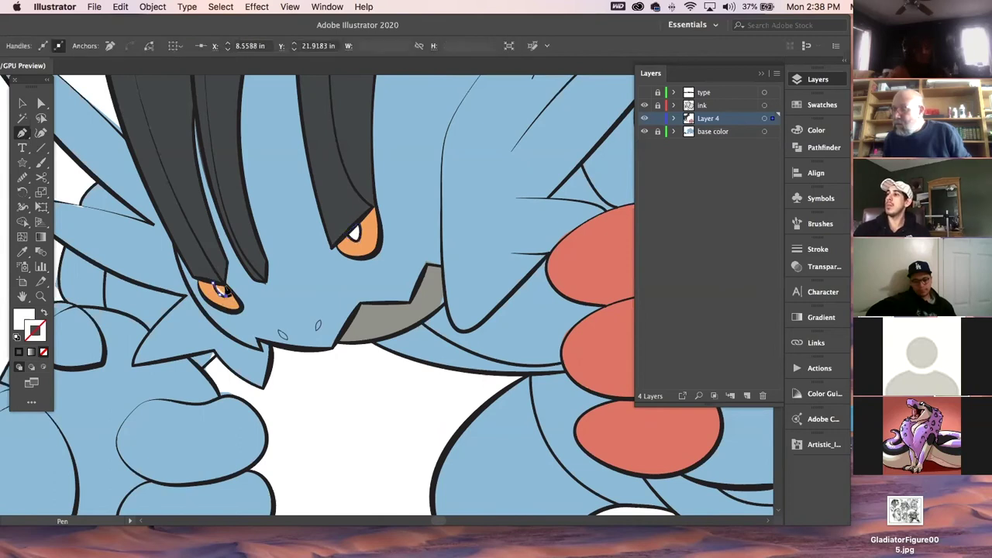
pyautogui.click(217, 288)
pyautogui.click(214, 283)
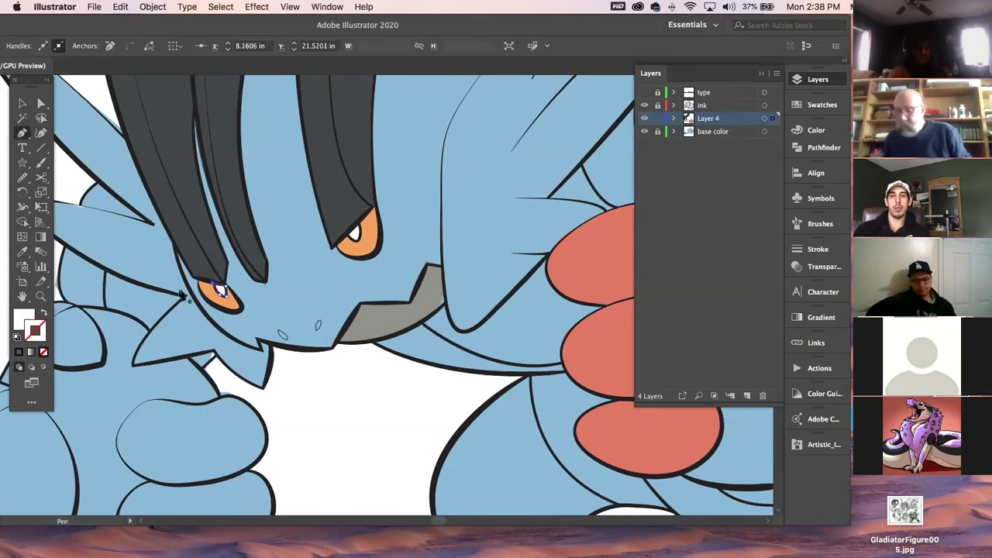
pyautogui.keyDown('super'); pyautogui.click(358, 400); pyautogui.keyUp('super')
# View the whole artboard beside the reference image to compare the coloring so far
pyautogui.click(22, 101)
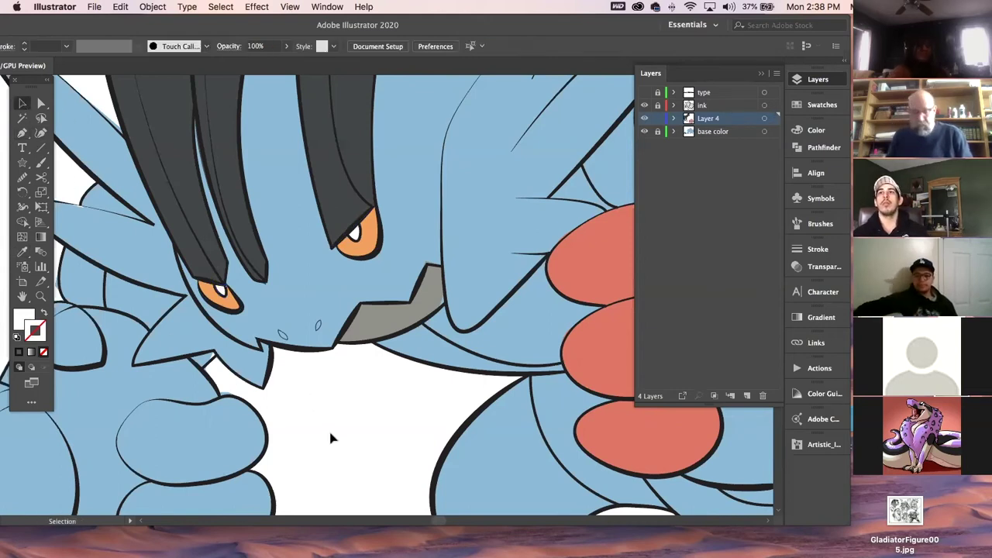
pyautogui.press('super+minus')
pyautogui.press('super+minus')
pyautogui.press('space')
pyautogui.moveTo(450, 388); pyautogui.dragTo(420, 394)
pyautogui.moveTo(396, 320); pyautogui.dragTo(398, 317)
pyautogui.press('space')
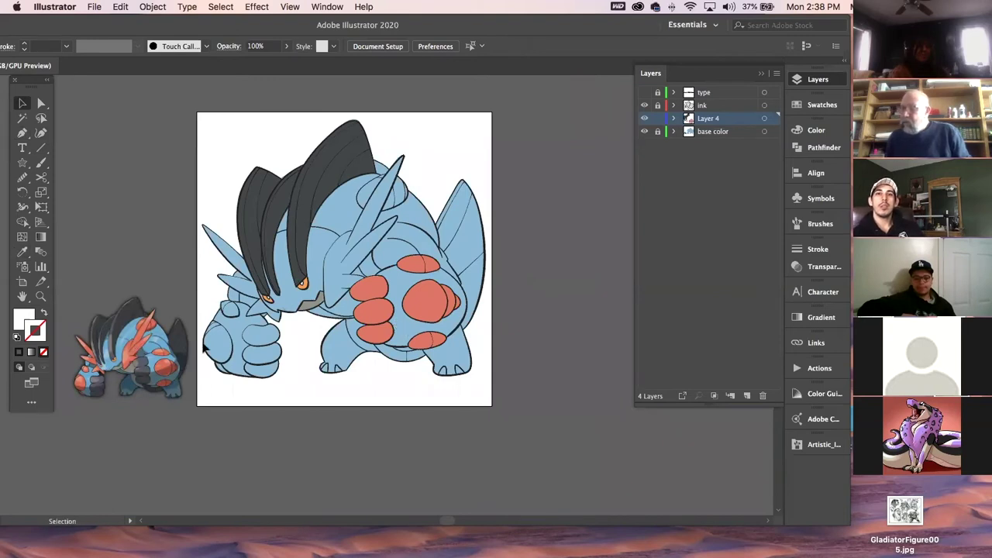
# Save the document, and draw the curved upper edge of a white Pen shape across the large red-spotted form
pyautogui.press('super+s')
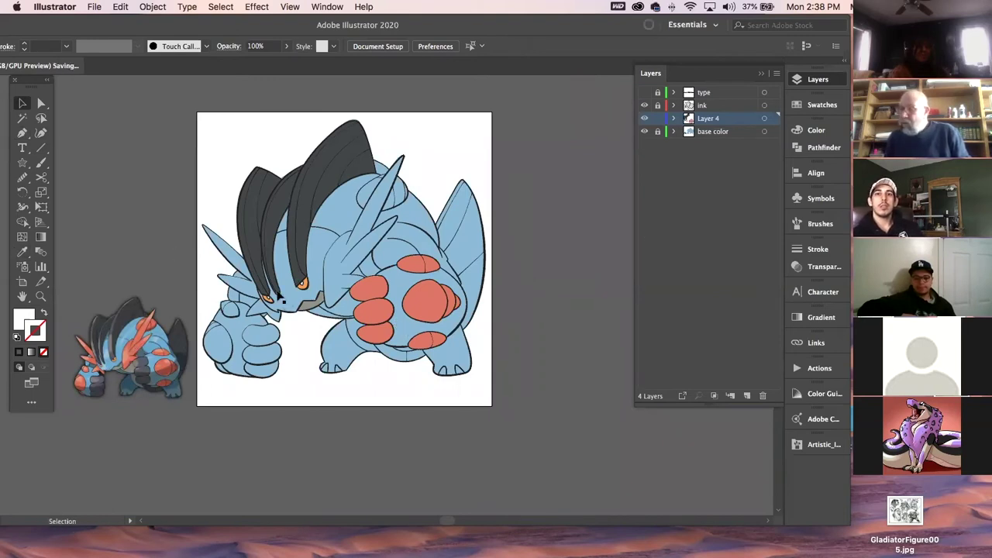
pyautogui.press('space')
pyautogui.moveTo(392, 310); pyautogui.dragTo(336, 314)
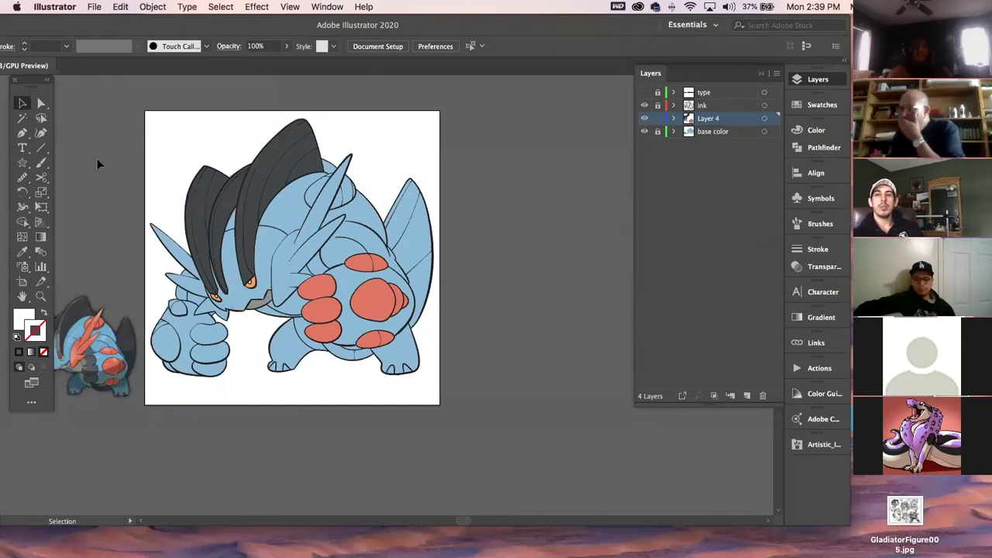
pyautogui.click(23, 133)
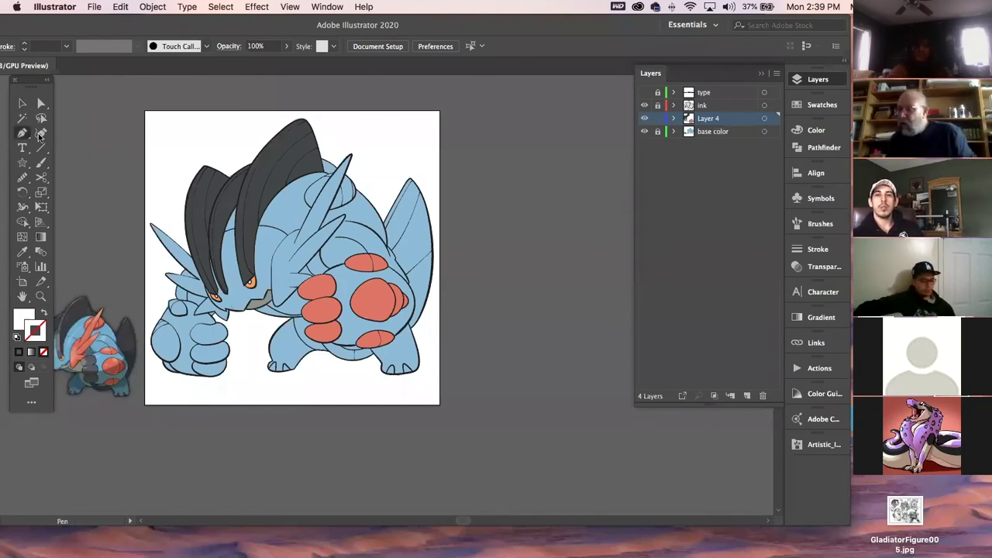
pyautogui.hscroll(3, 242, 352)
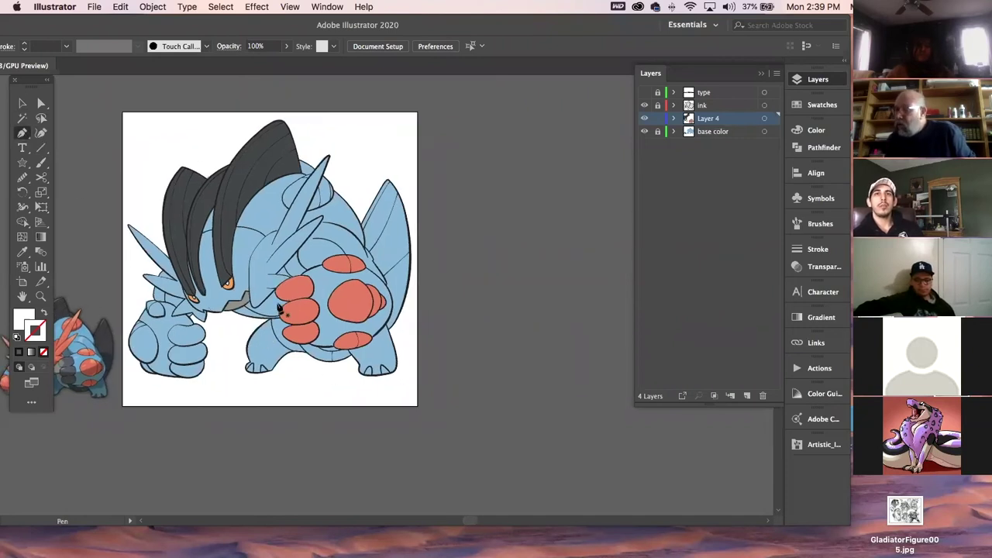
pyautogui.click(279, 315)
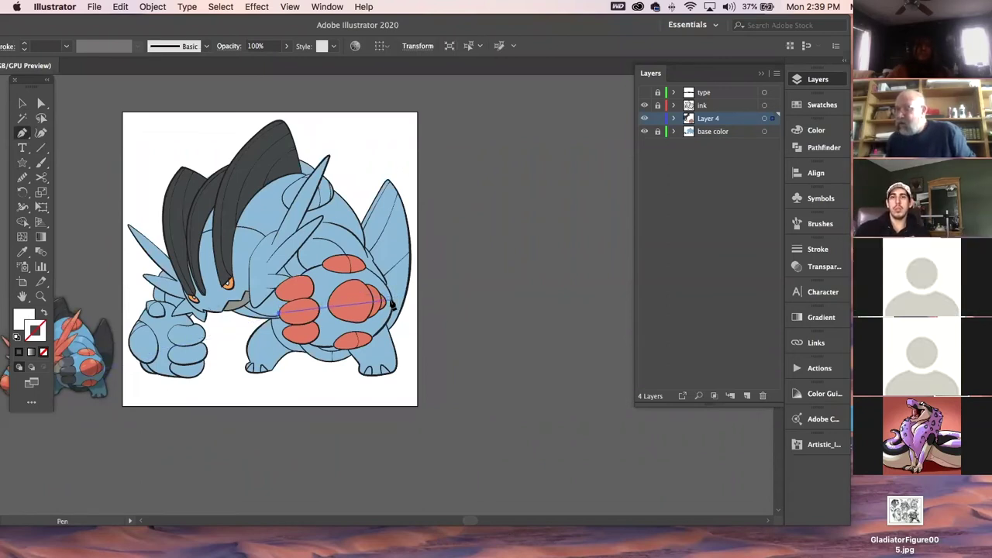
pyautogui.moveTo(390, 302); pyautogui.dragTo(456, 264)
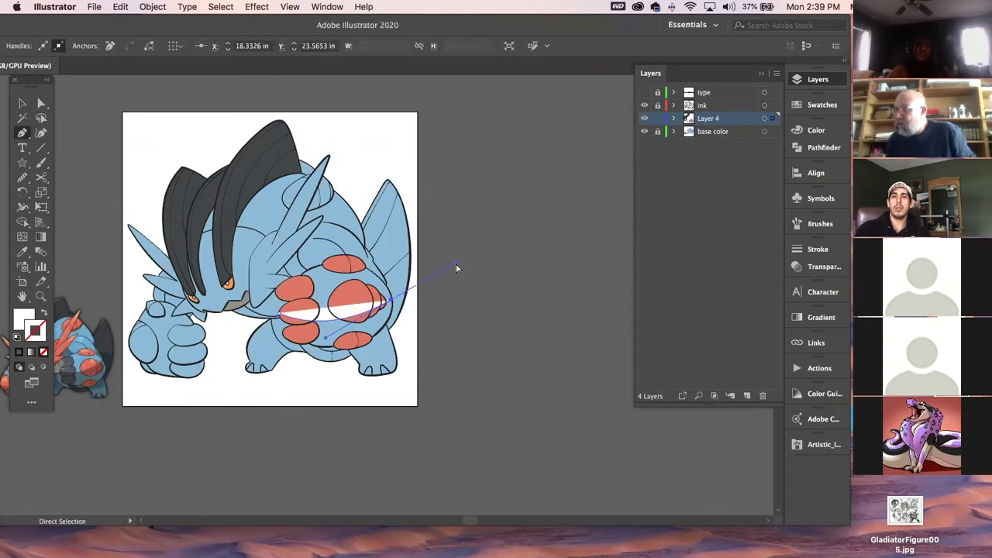
pyautogui.keyDown('super'); pyautogui.click(488, 364); pyautogui.keyUp('super')
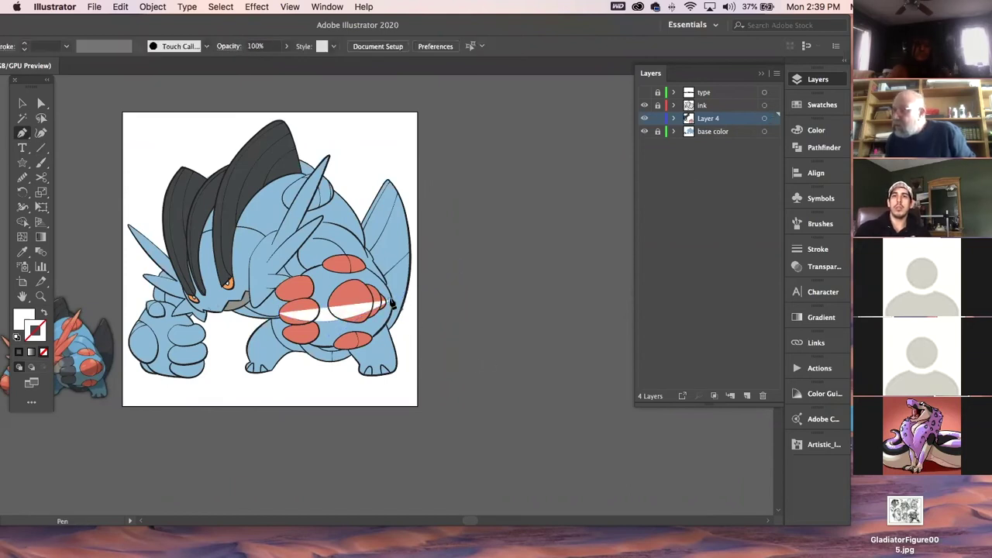
# Continue the white Pen path along the right and lower outlines of the red-spotted form, around its lowest left spot, and close it
pyautogui.click(392, 306)
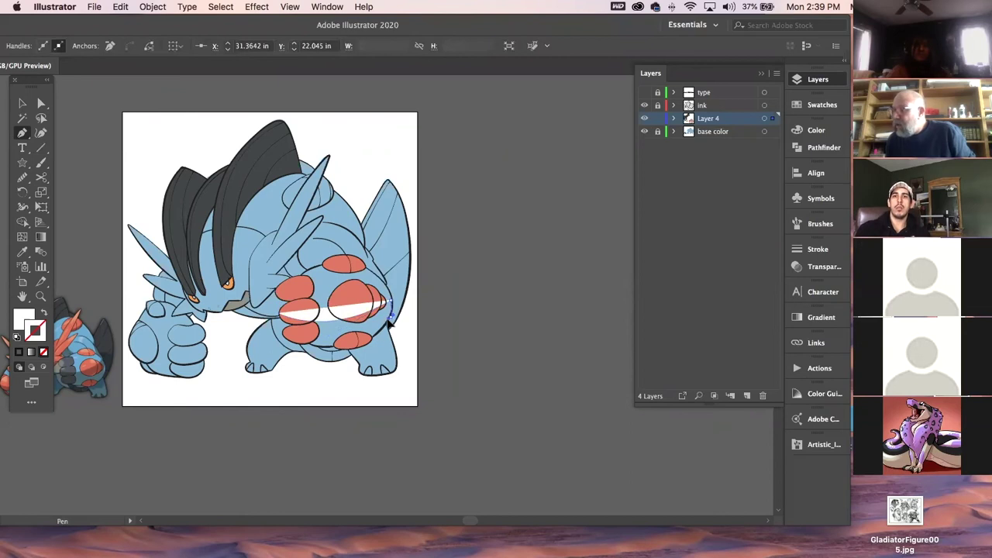
pyautogui.moveTo(386, 328); pyautogui.dragTo(337, 352)
pyautogui.click(319, 349)
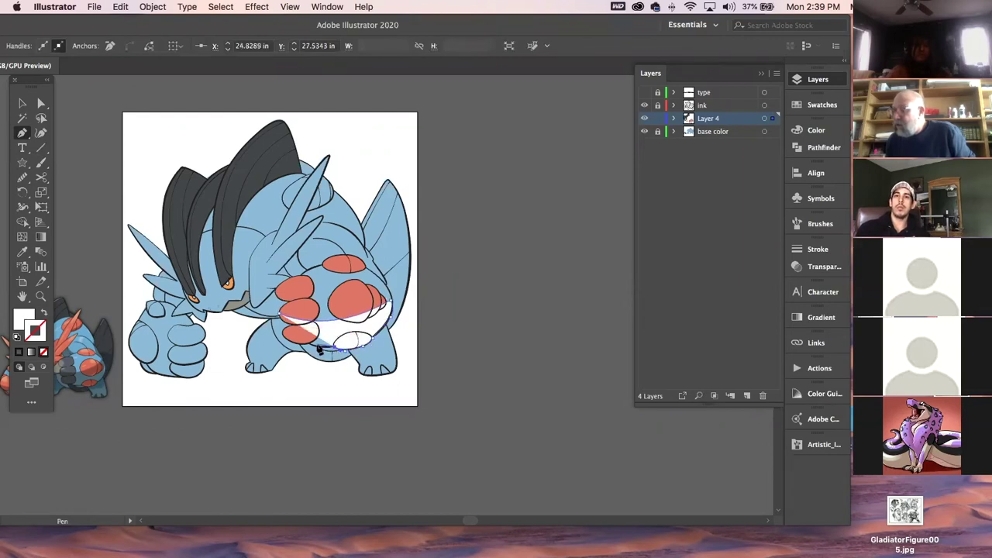
pyautogui.click(314, 349)
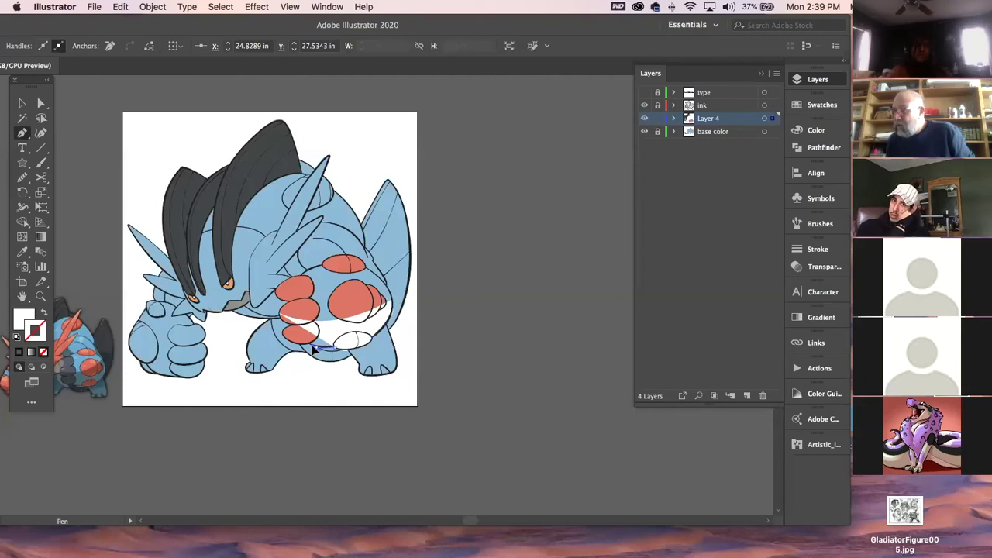
pyautogui.click(298, 350)
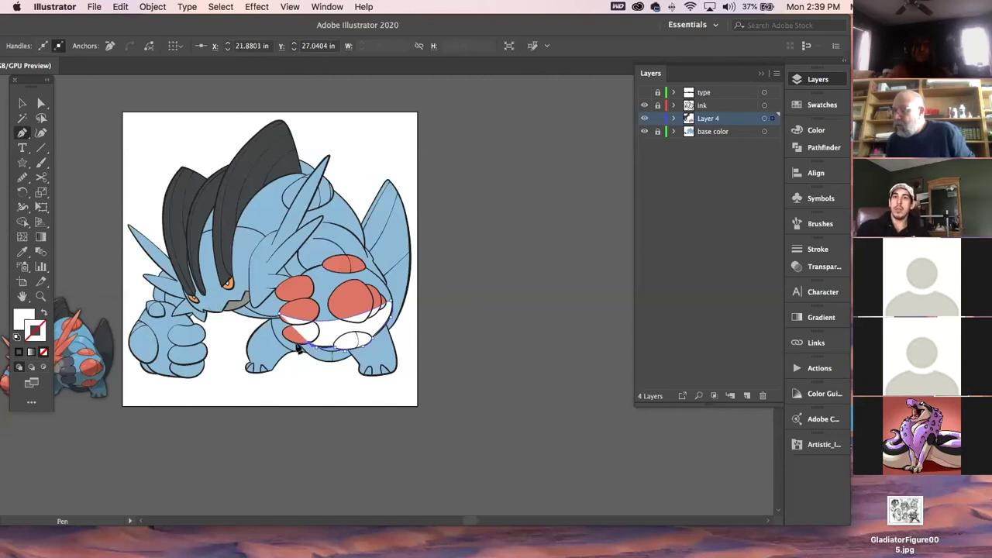
pyautogui.click(284, 335)
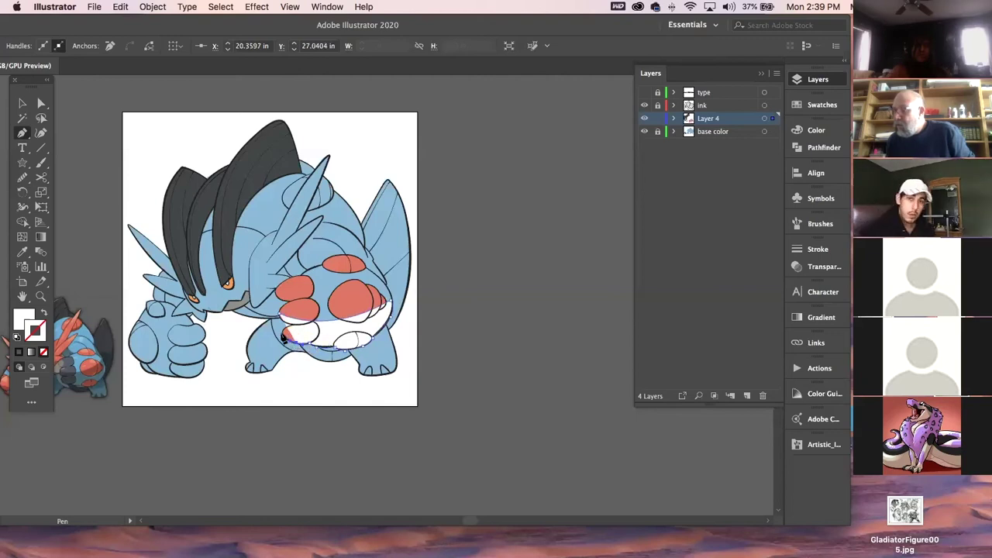
pyautogui.click(291, 325)
pyautogui.click(280, 314)
# Adjust the white shape's anchors and handles along its left and lower edges so they follow the ink outline
pyautogui.moveTo(276, 301); pyautogui.dragTo(613, 441)
pyautogui.click(41, 103)
pyautogui.click(81, 233)
pyautogui.click(40, 296)
pyautogui.moveTo(277, 373); pyautogui.dragTo(394, 321)
pyautogui.click(40, 103)
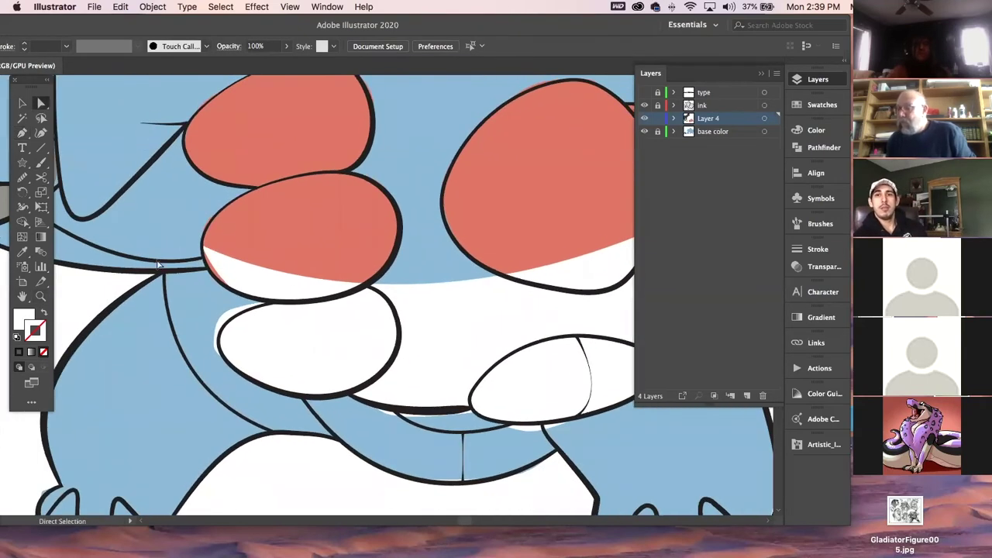
pyautogui.click(218, 285)
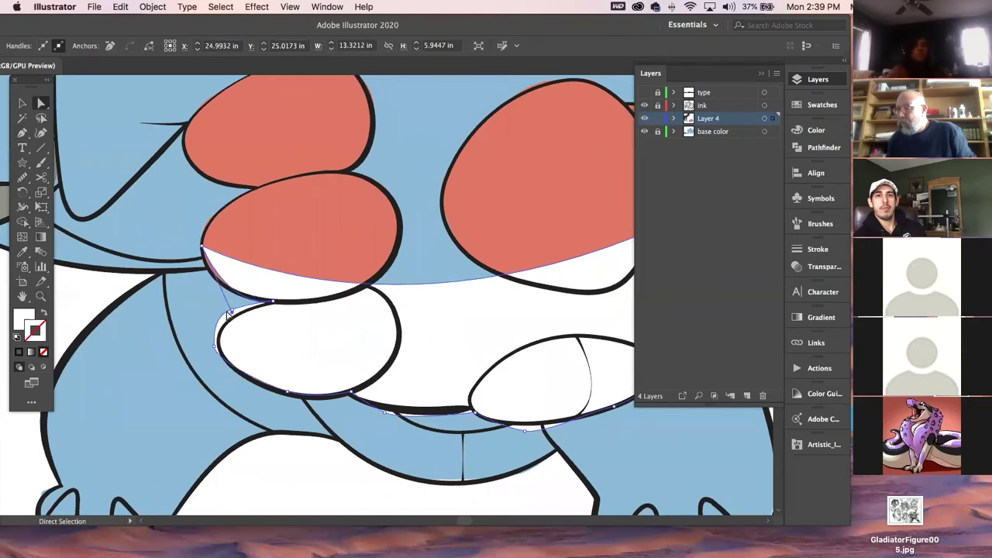
pyautogui.moveTo(232, 314); pyautogui.dragTo(220, 348)
pyautogui.click(387, 414)
pyautogui.click(525, 432)
pyautogui.moveTo(524, 435); pyautogui.dragTo(512, 421)
# Adjust the anchors on the white shape's right edge to match the ink outline, including its upper right corner, and deselect it
pyautogui.moveTo(556, 394); pyautogui.dragTo(336, 441)
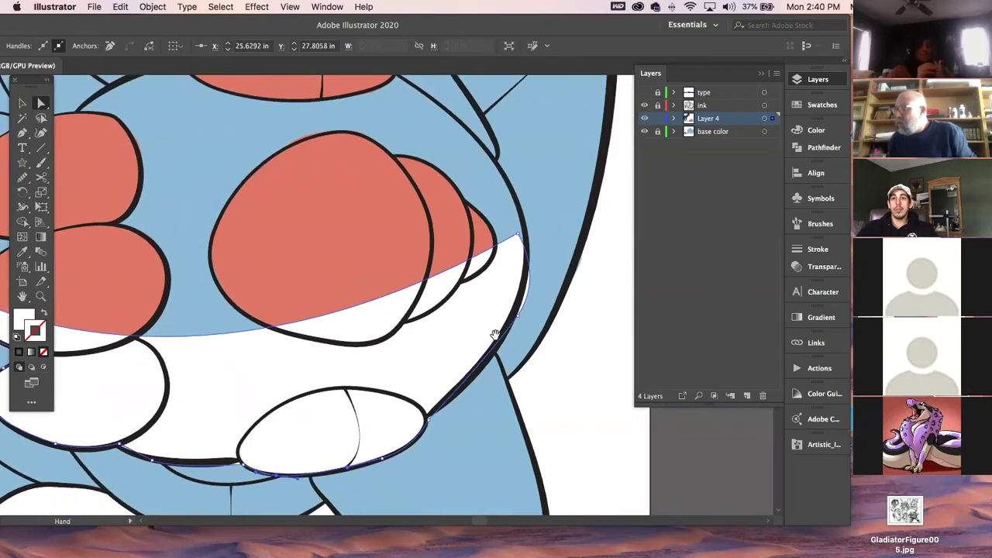
pyautogui.click(530, 293)
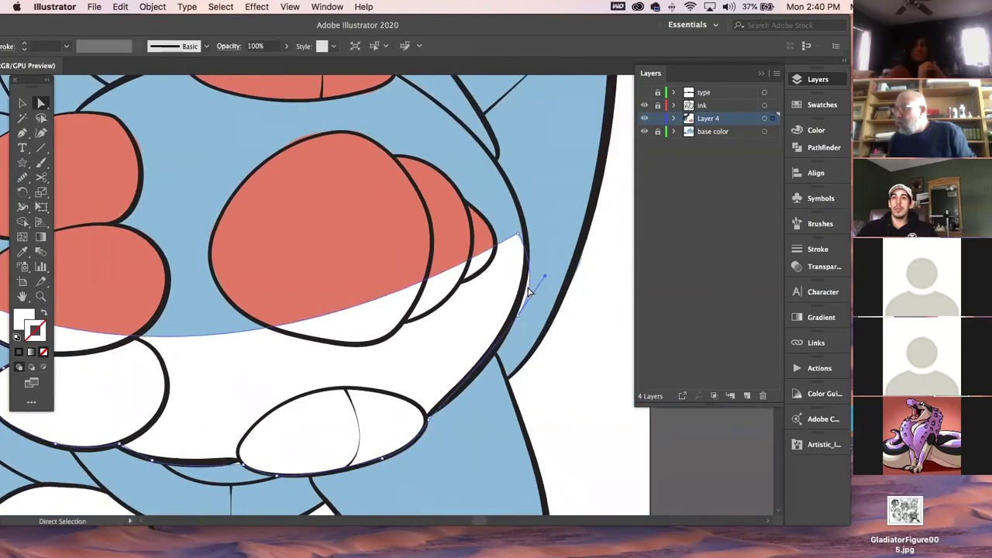
pyautogui.click(532, 289)
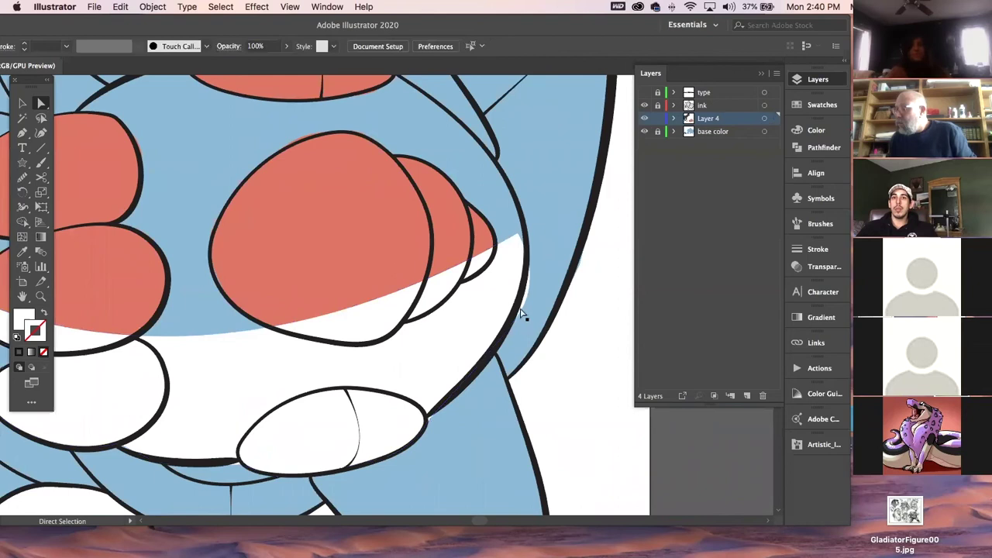
pyautogui.click(520, 318)
pyautogui.click(590, 384)
pyautogui.click(516, 233)
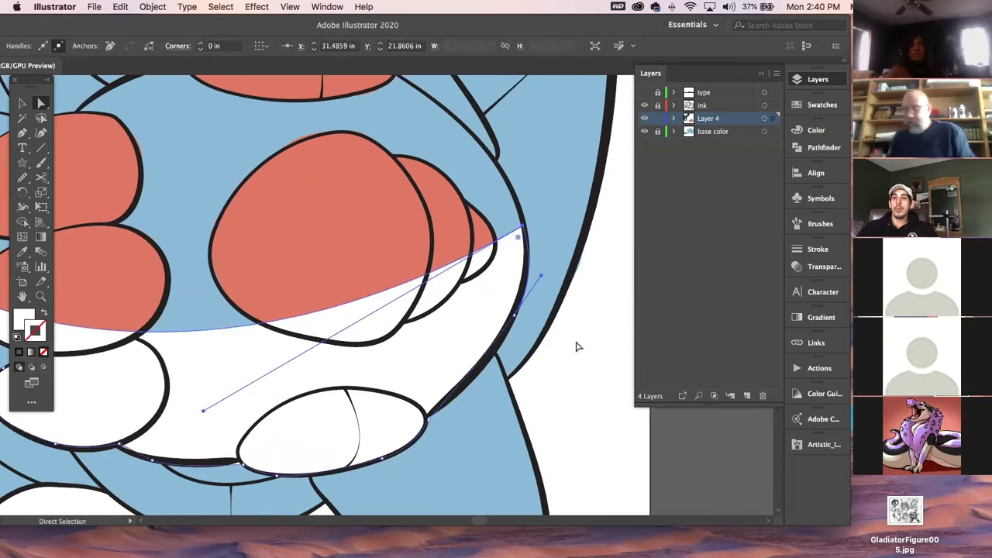
pyautogui.press('super+minus')
pyautogui.press('super+minus')
pyautogui.press('super+minus')
pyautogui.press('super+minus')
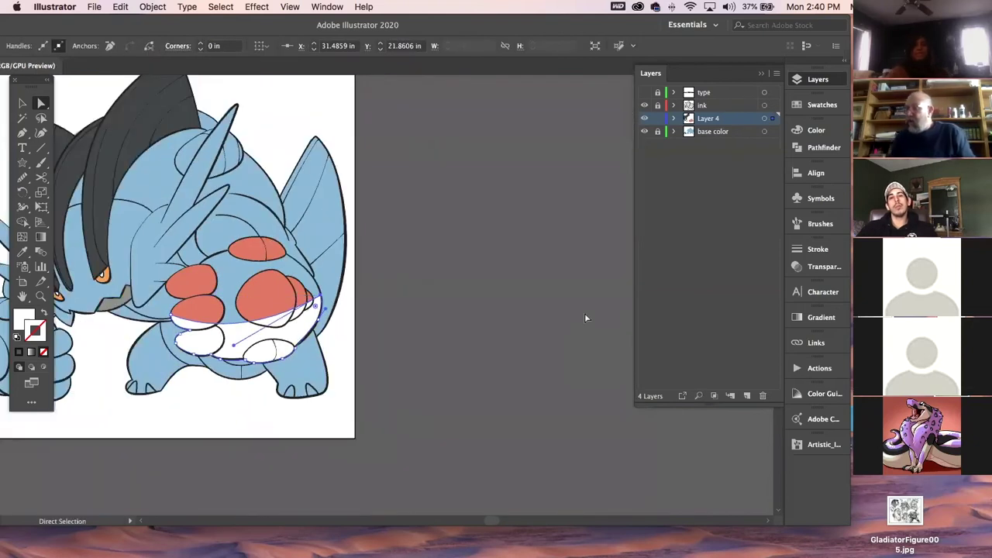
pyautogui.click(584, 319)
# Select the white shape over the red-spotted form and open the document's swatches
pyautogui.click(23, 103)
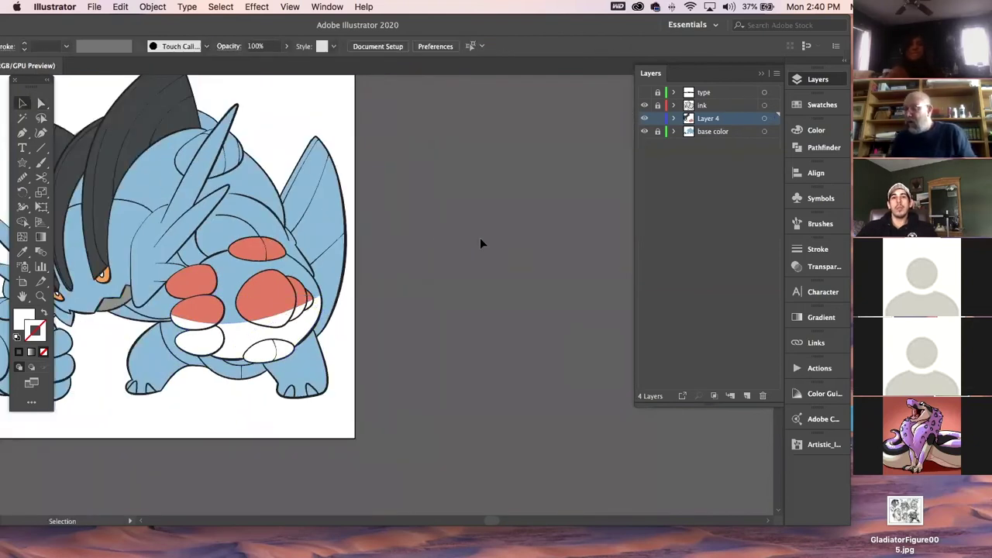
pyautogui.hscroll(-5, 481, 244)
pyautogui.scroll(-2, 480, 244)
pyautogui.click(496, 286)
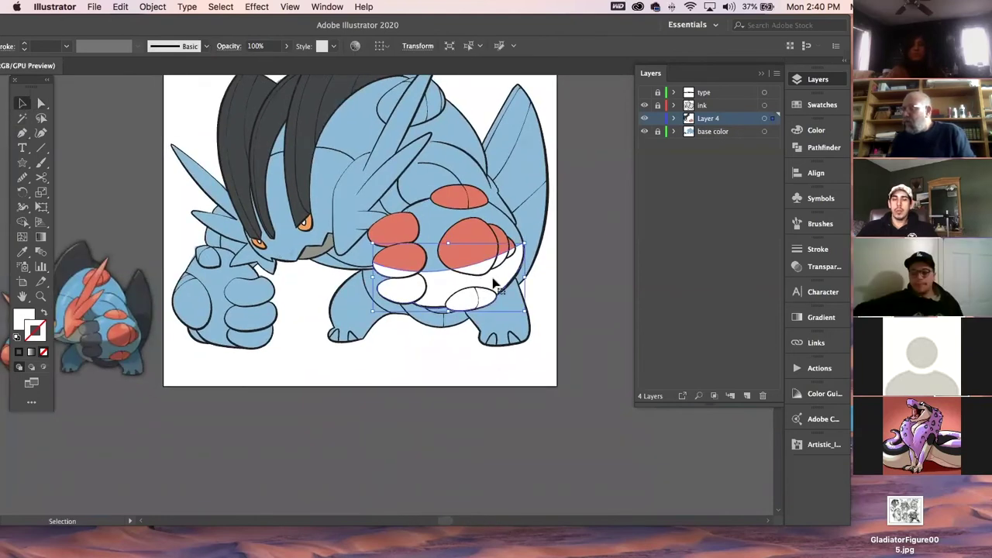
pyautogui.click(822, 104)
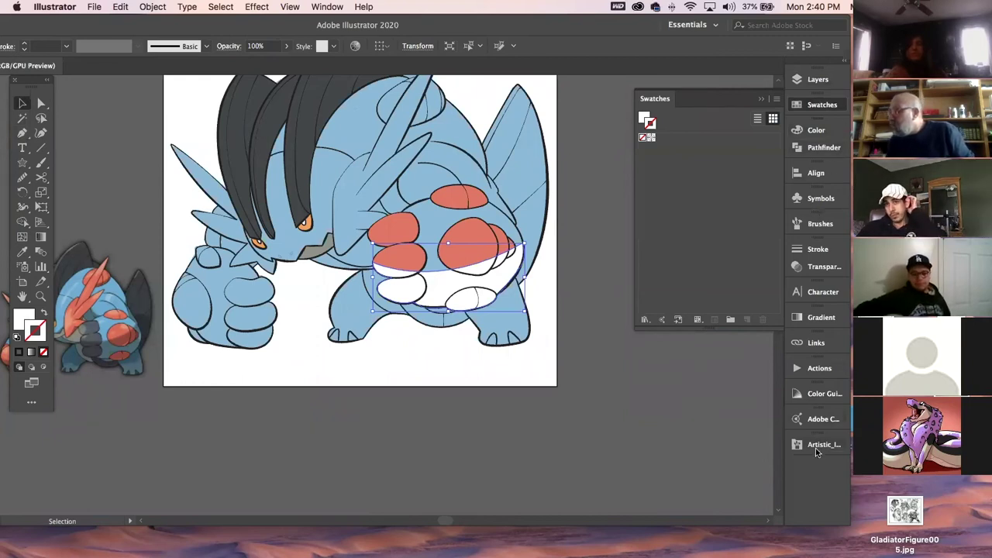
pyautogui.click(818, 104)
pyautogui.click(815, 105)
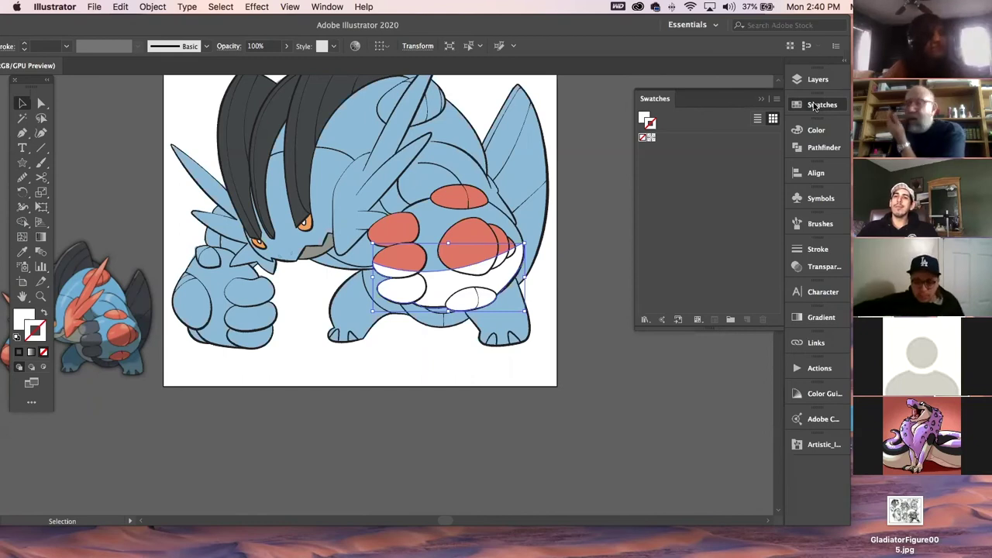
# Open the Print library of default swatches and dock it directly below Swatches
pyautogui.click(336, 9)
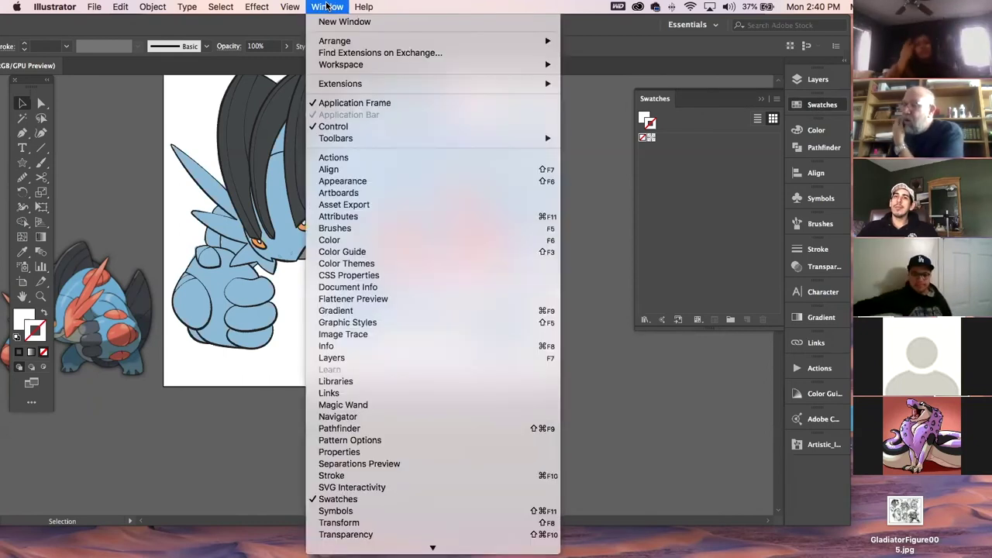
pyautogui.scroll(-5, 356, 456)
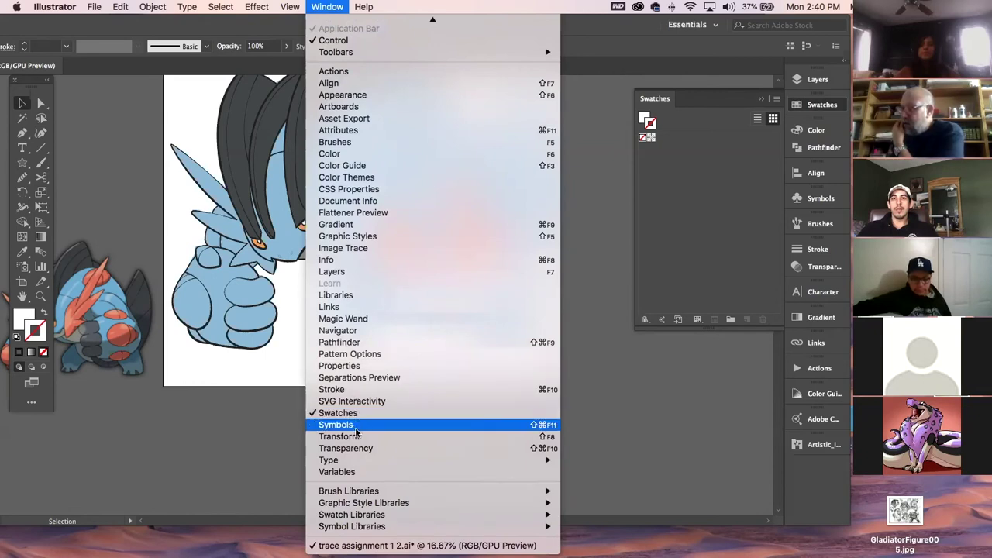
pyautogui.moveTo(368, 517)
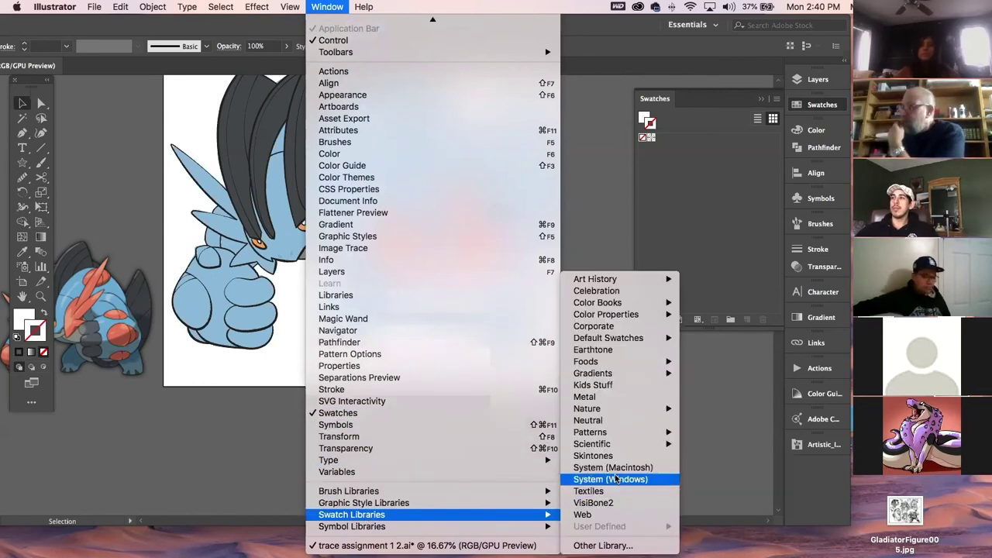
pyautogui.moveTo(608, 307)
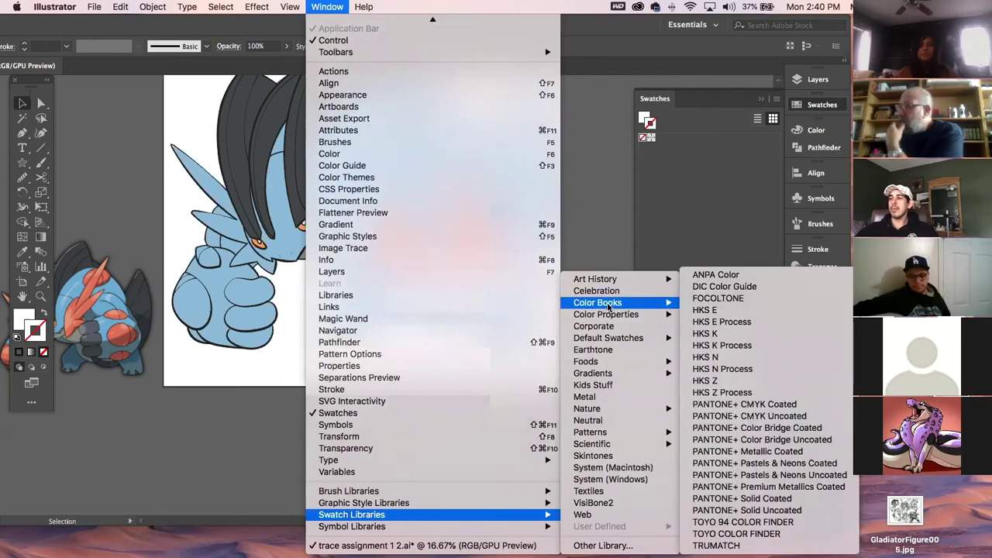
pyautogui.moveTo(614, 344)
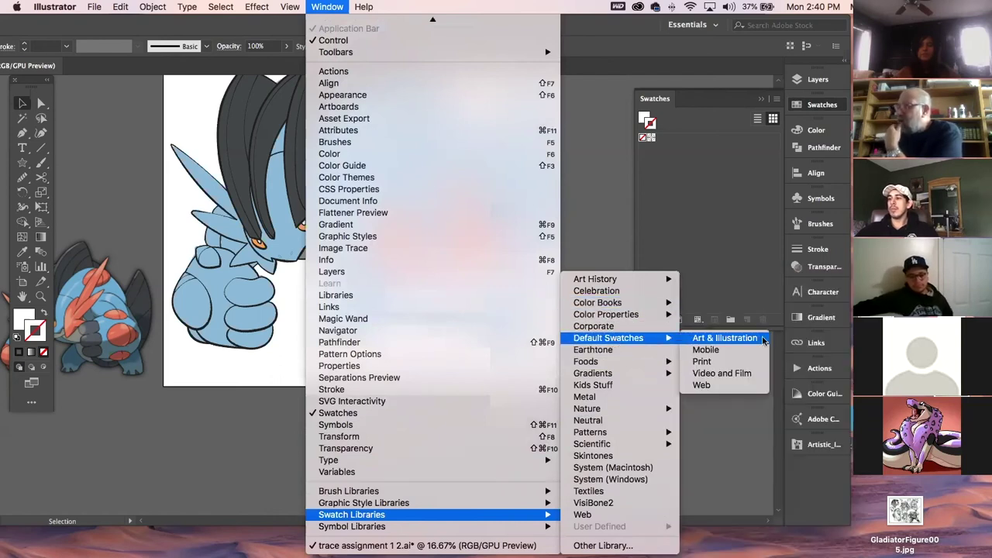
pyautogui.click(702, 361)
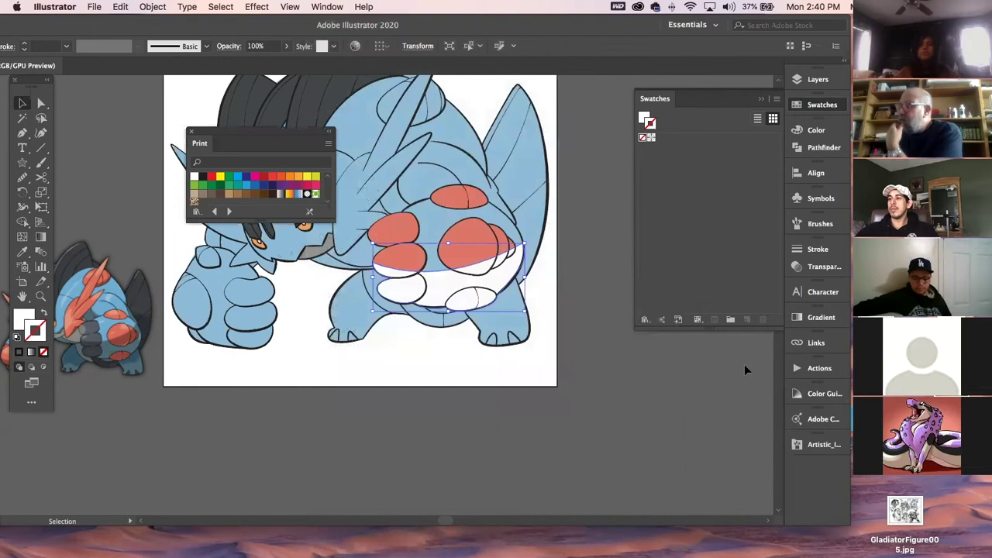
pyautogui.click(823, 106)
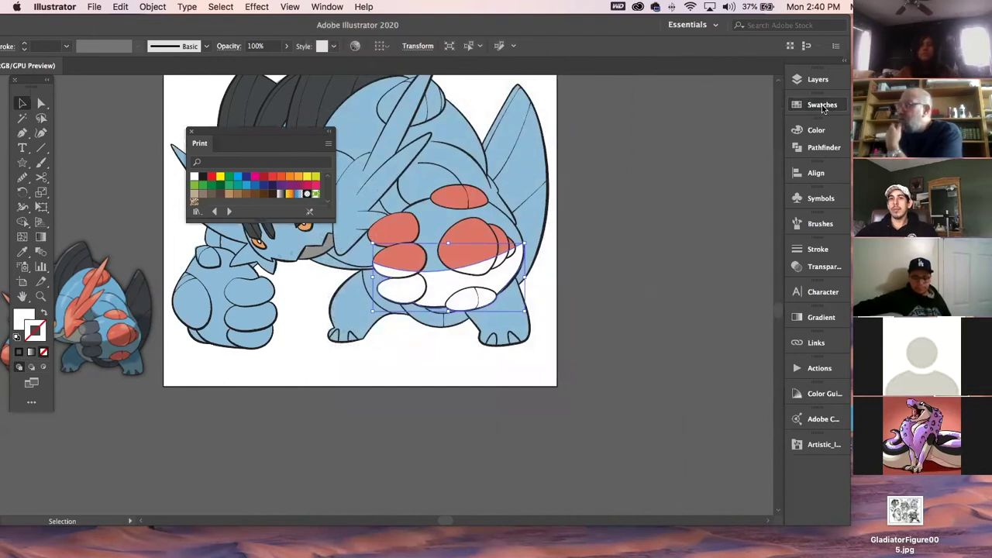
pyautogui.moveTo(304, 136); pyautogui.dragTo(829, 116)
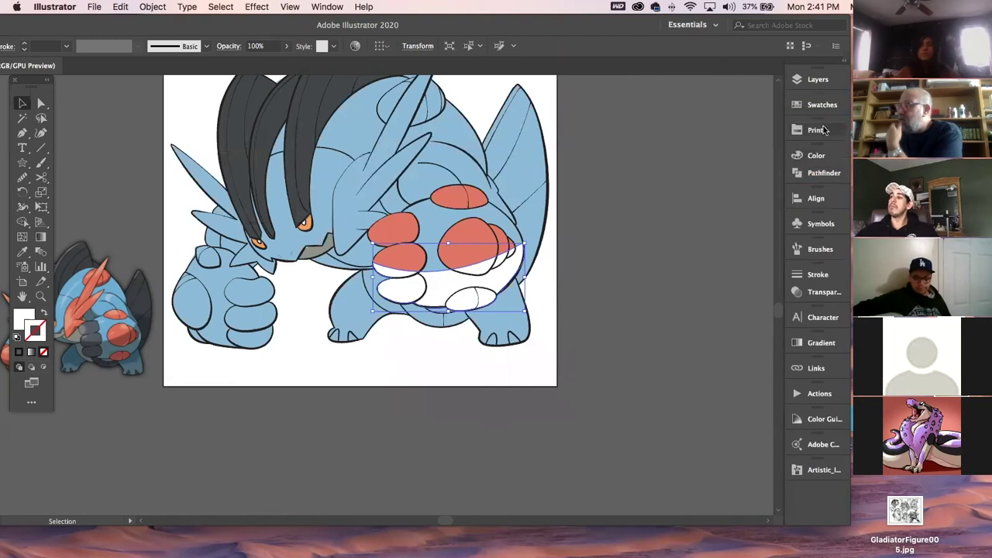
# Try a medium gray Print swatch on the selected white shape, and set its stroke back to none
pyautogui.click(829, 132)
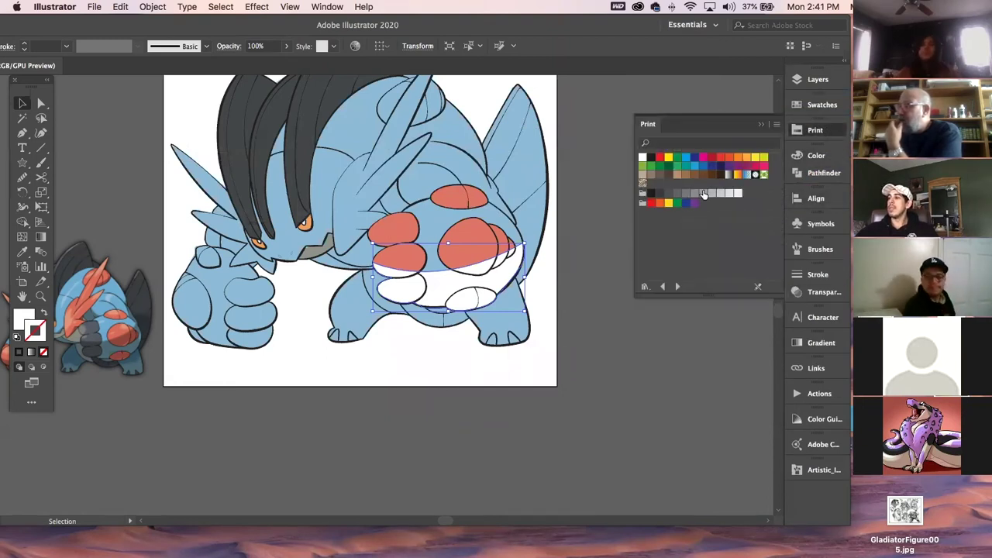
pyautogui.click(700, 194)
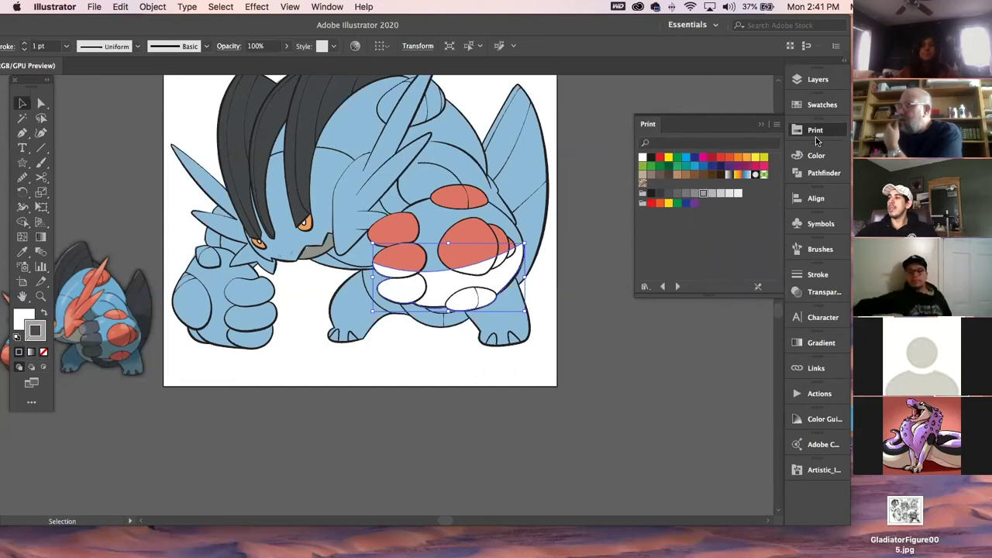
pyautogui.click(820, 136)
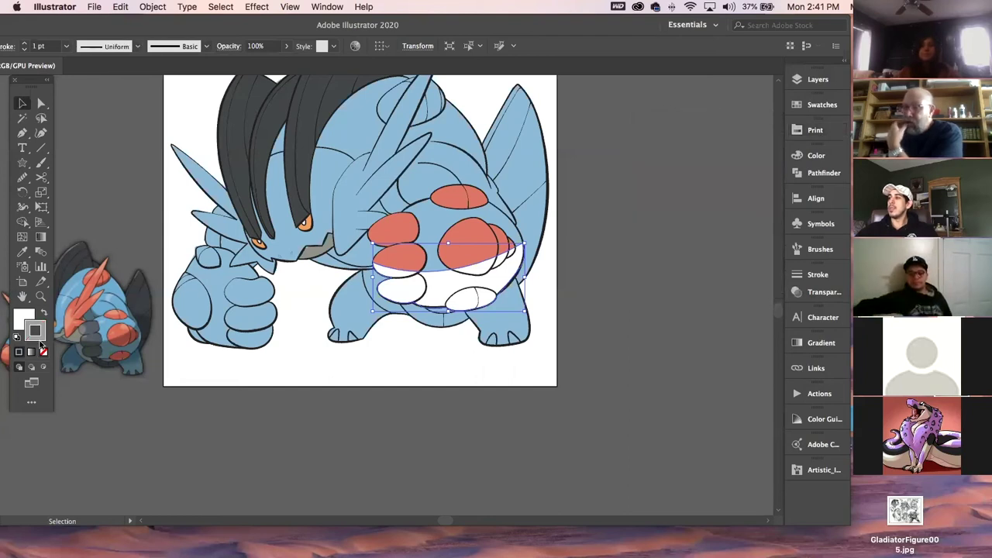
pyautogui.click(44, 351)
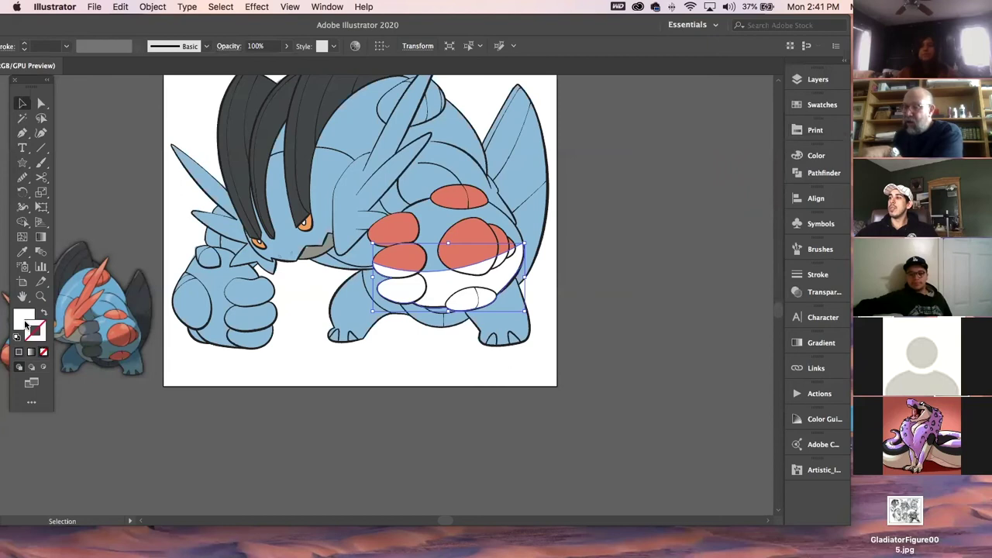
# Fill the white shape over the red-spotted form with a medium gray Print swatch and deselect it
pyautogui.click(798, 155)
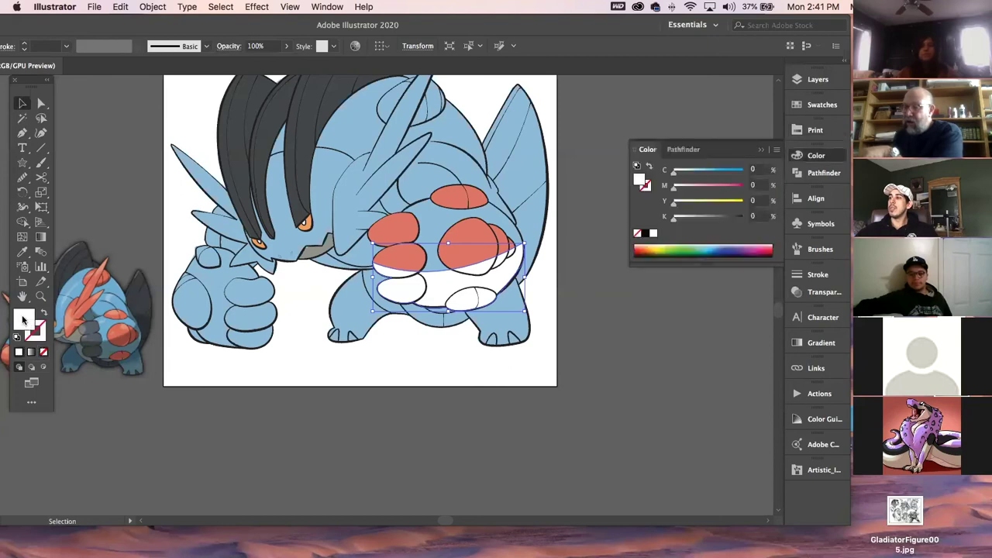
pyautogui.click(818, 132)
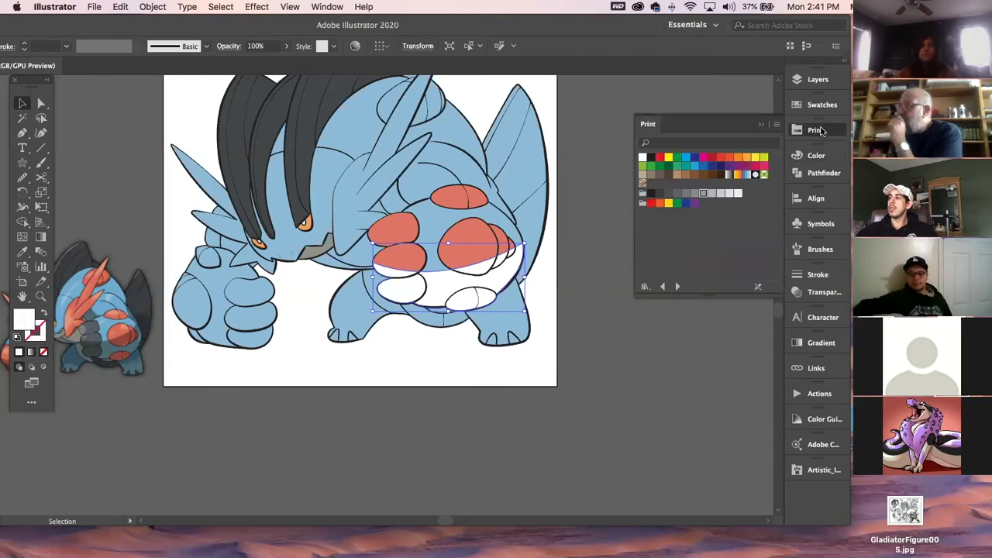
pyautogui.click(704, 193)
pyautogui.click(706, 322)
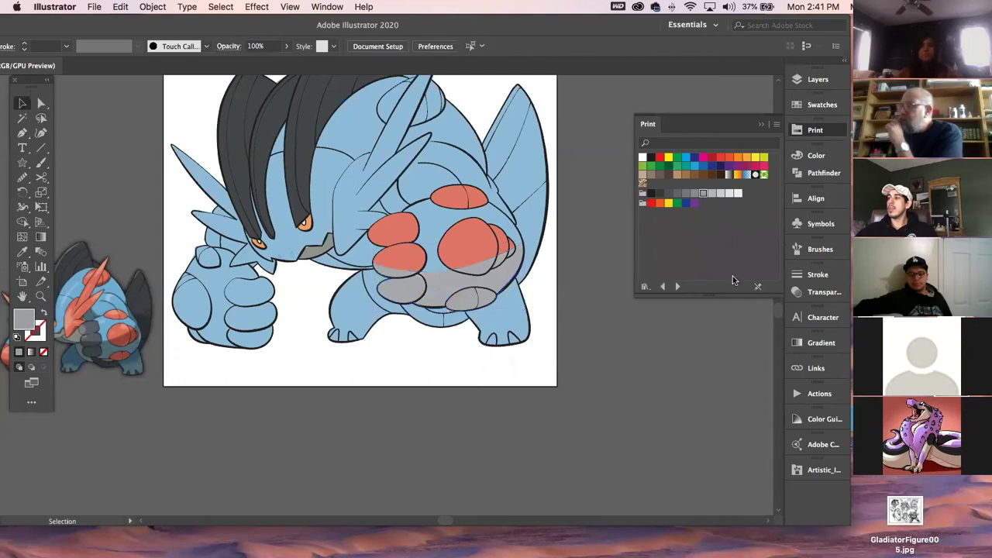
pyautogui.click(830, 133)
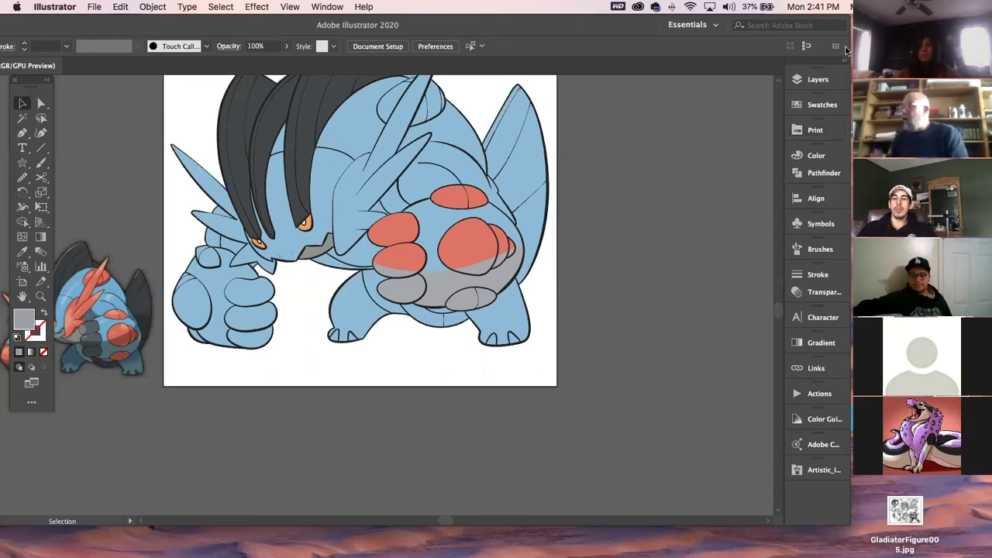
pyautogui.click(815, 81)
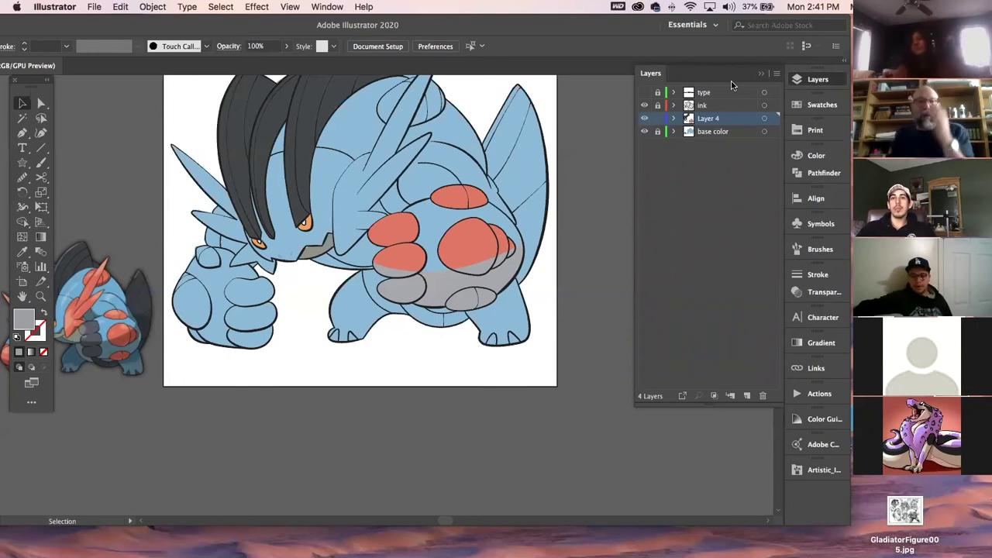
pyautogui.click(820, 80)
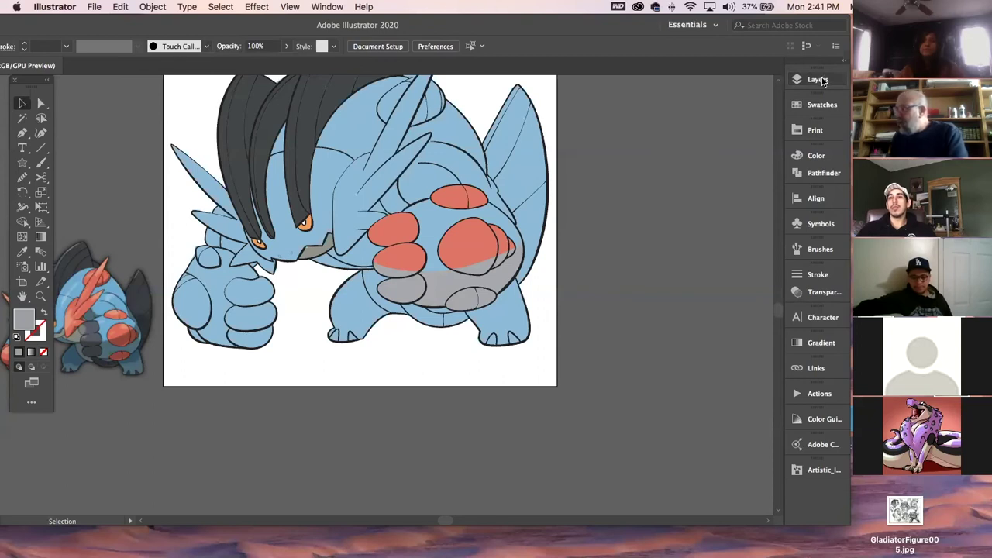
pyautogui.click(316, 7)
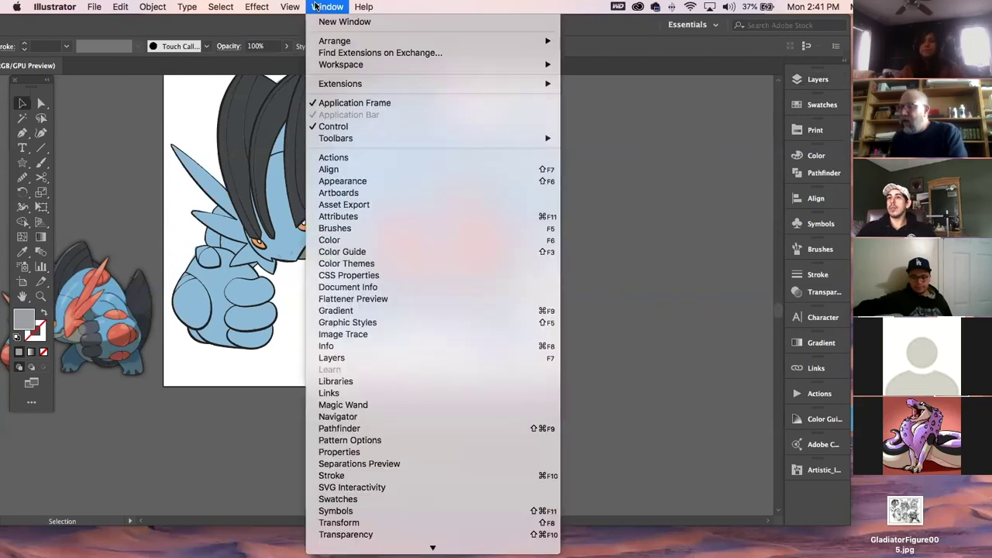
pyautogui.click(316, 7)
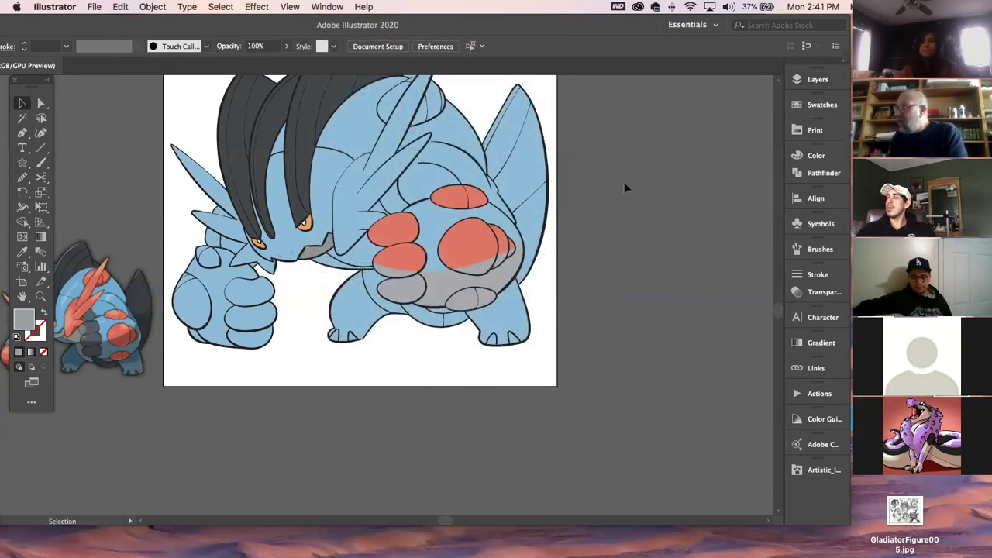
# Set the gray shape's blending mode to Multiply so it shades the red-spotted form, and deselect it
pyautogui.click(826, 294)
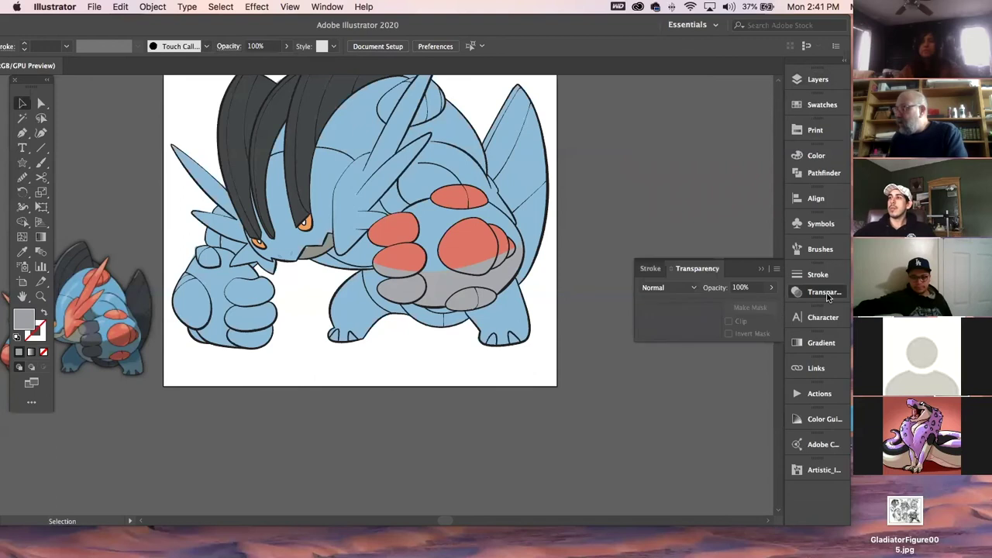
pyautogui.click(672, 289)
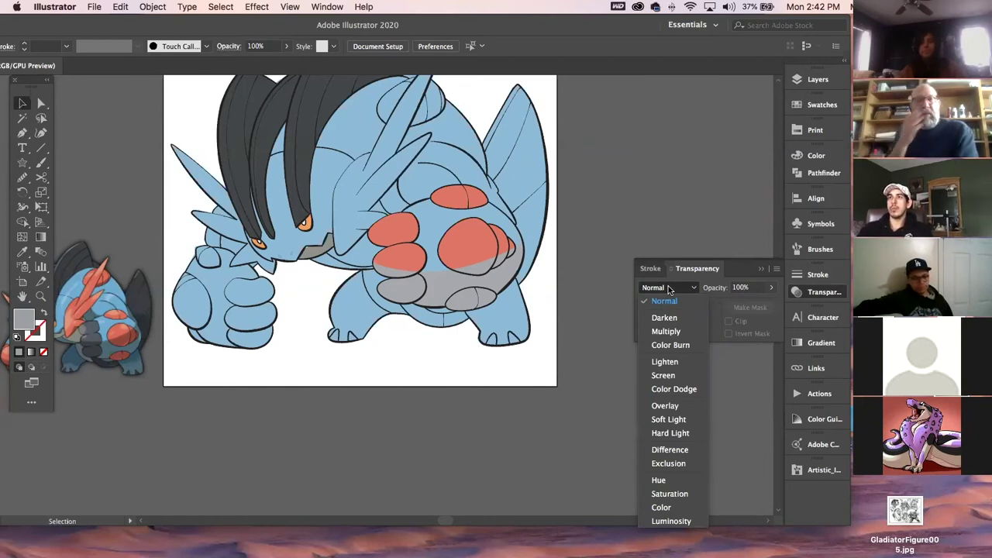
pyautogui.click(676, 332)
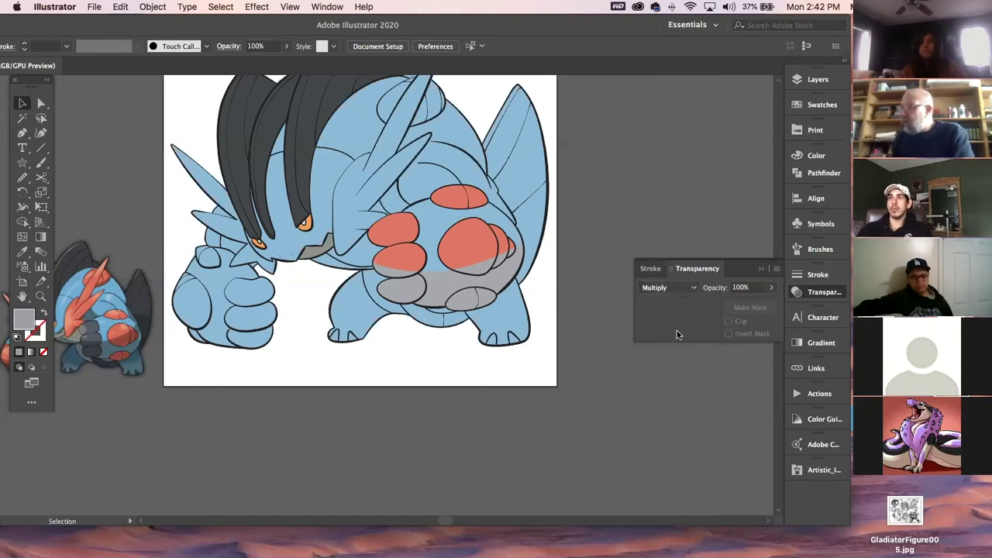
pyautogui.click(469, 273)
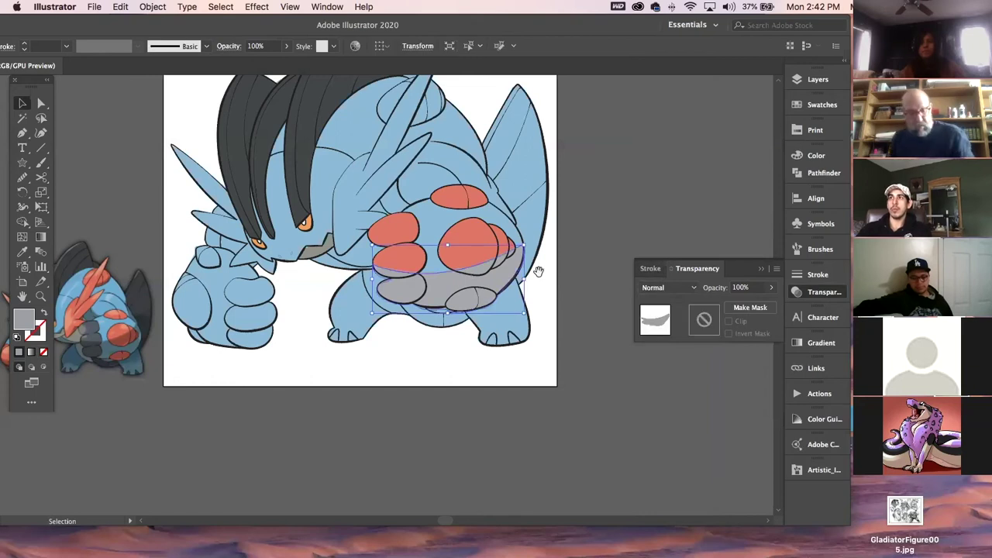
pyautogui.click(671, 288)
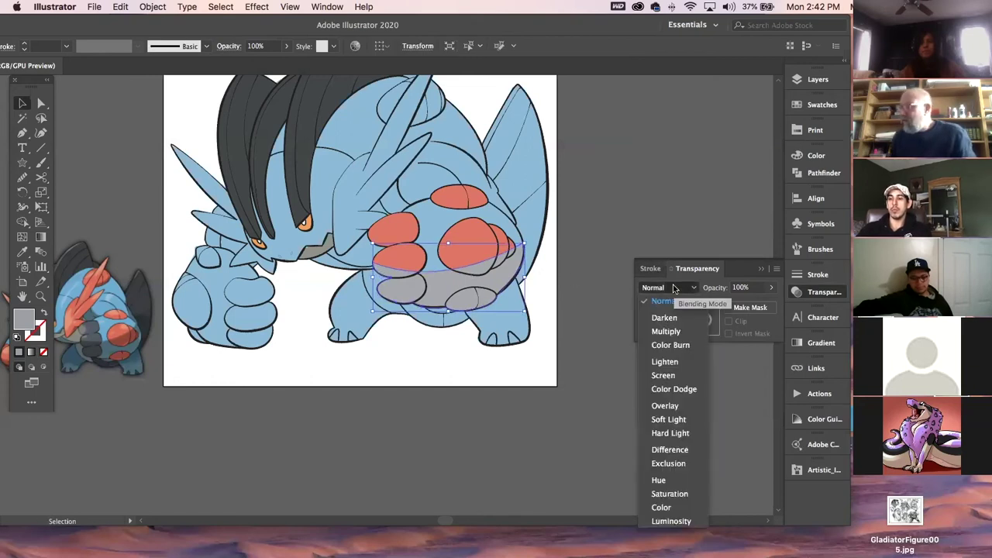
pyautogui.click(686, 332)
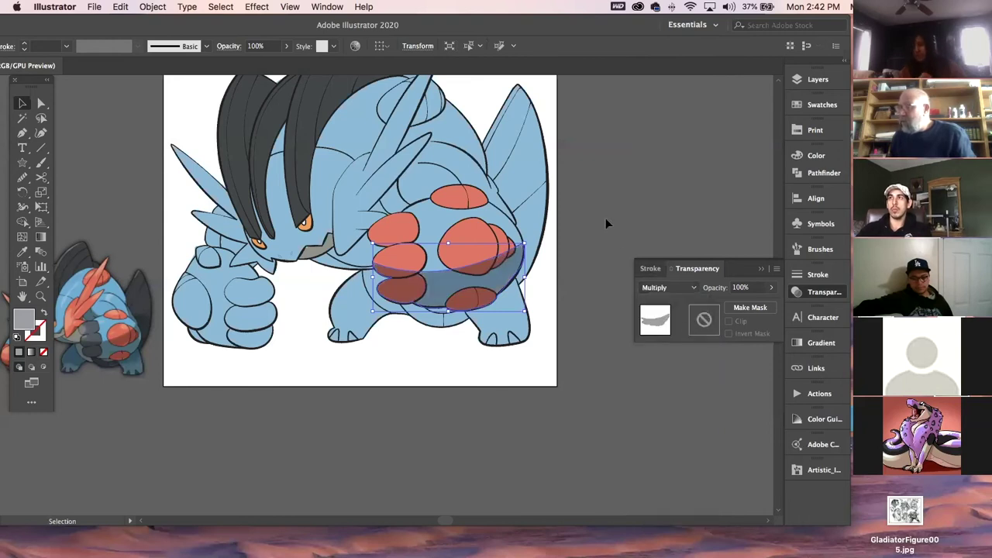
pyautogui.click(604, 213)
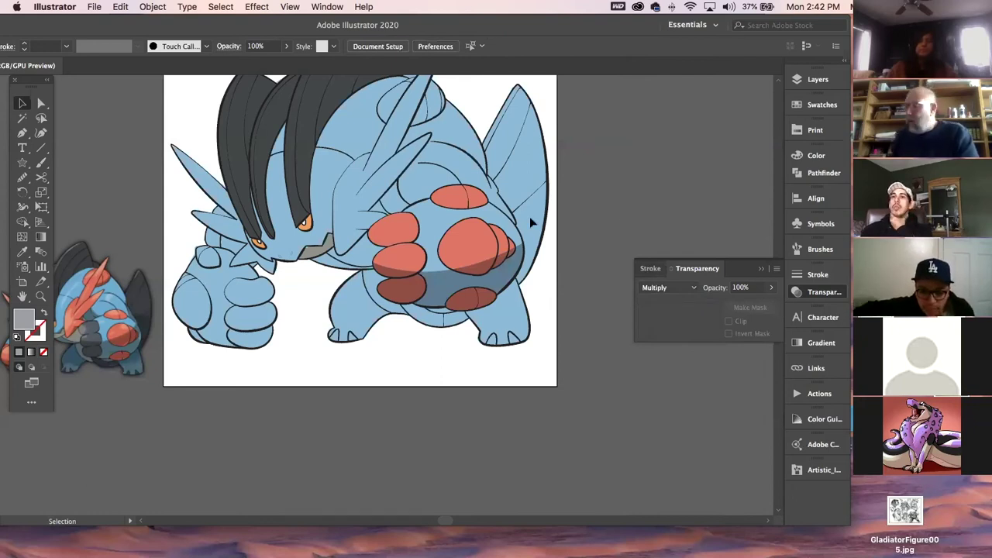
# Lighten the multiplied shading shape by applying the next lighter gray Print swatch, and deselect it
pyautogui.click(497, 279)
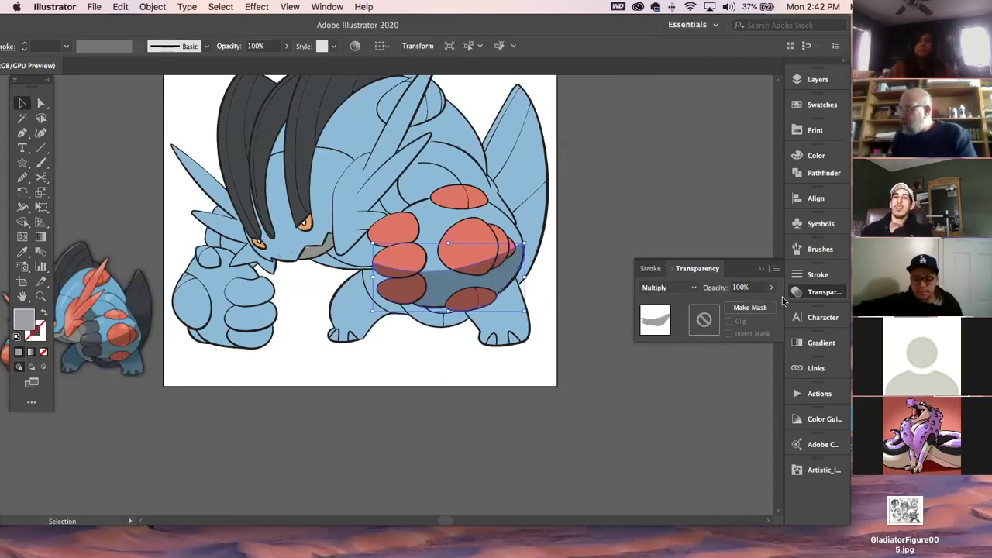
pyautogui.click(818, 105)
pyautogui.click(818, 106)
pyautogui.click(815, 131)
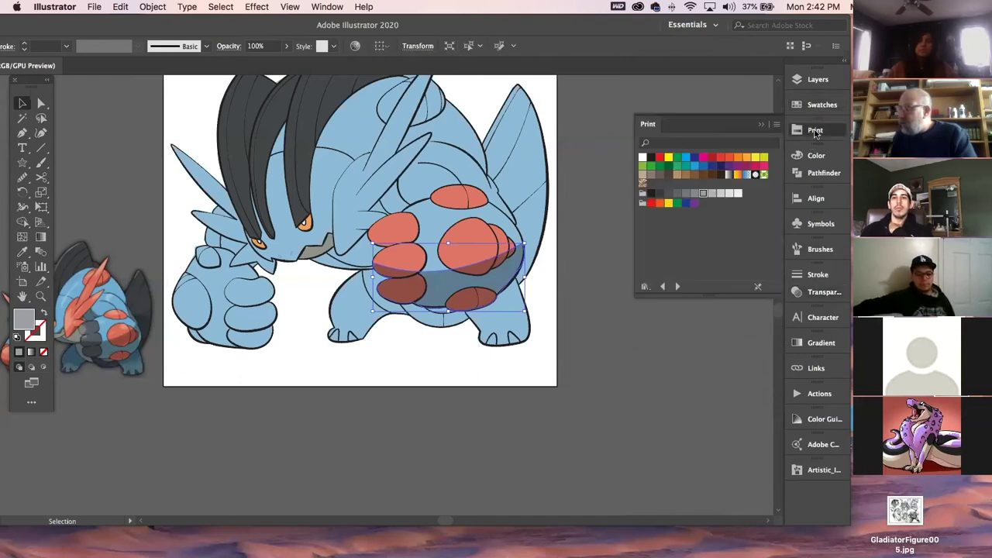
pyautogui.click(720, 194)
pyautogui.click(713, 195)
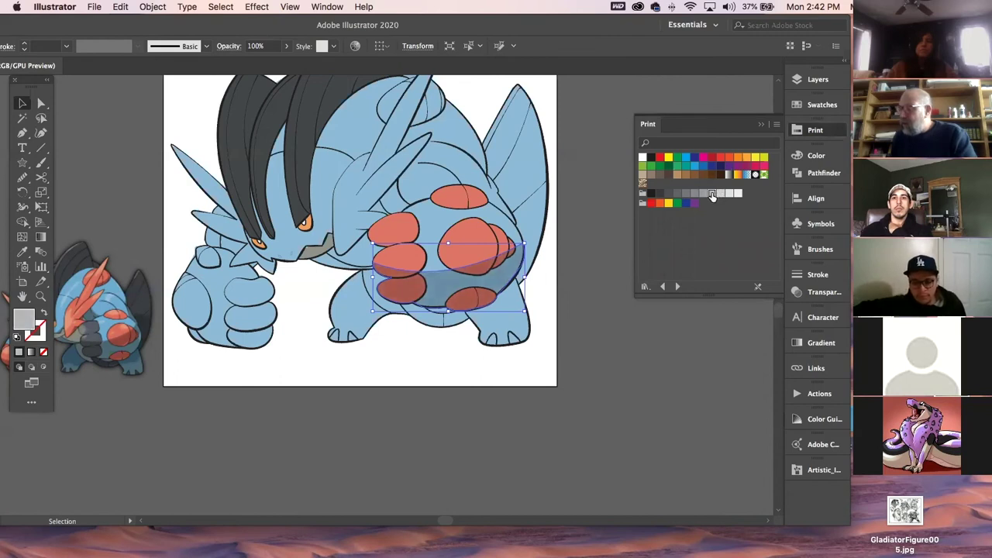
pyautogui.click(621, 98)
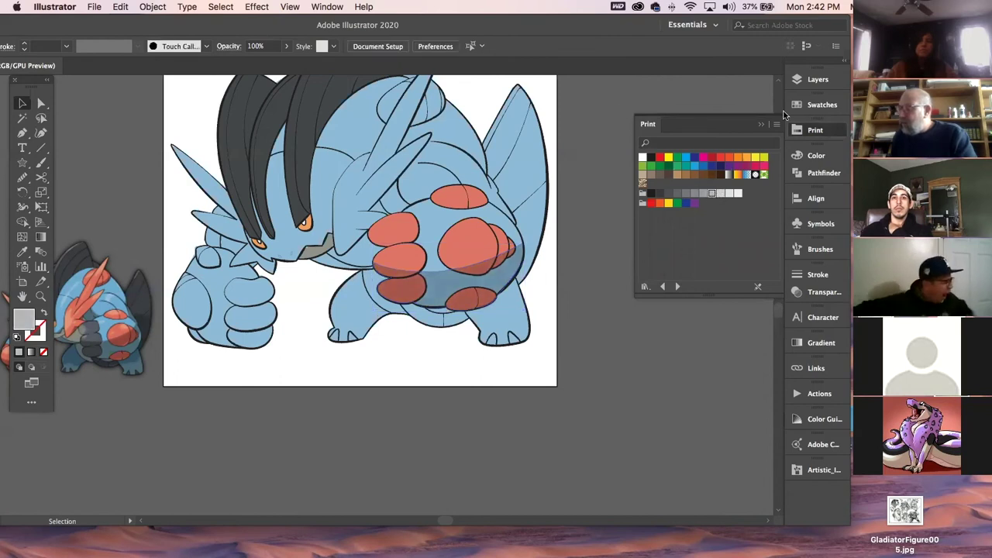
pyautogui.click(816, 130)
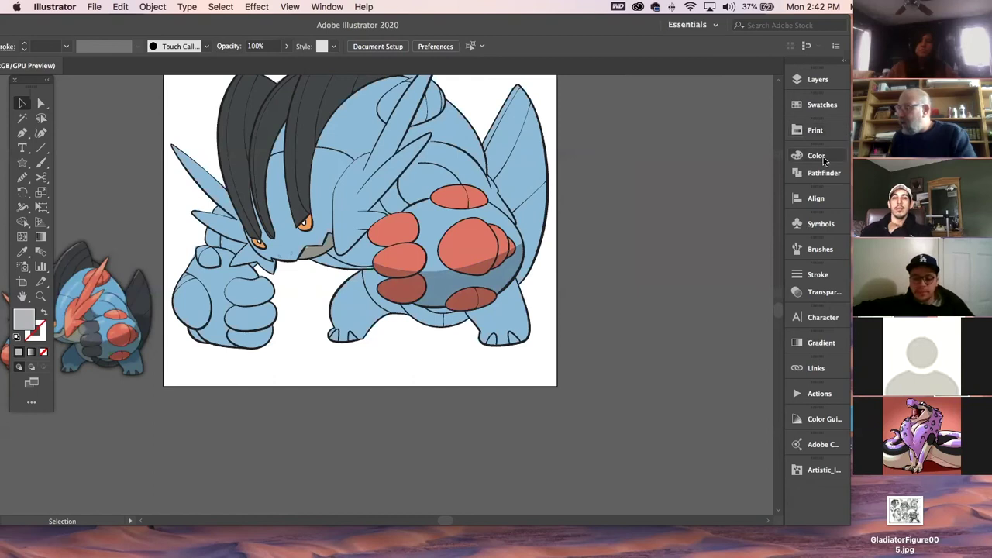
pyautogui.click(823, 157)
pyautogui.moveTo(694, 218)
pyautogui.mouseDown()
pyautogui.moveTo(714, 215)
pyautogui.moveTo(694, 219)
pyautogui.mouseUp()
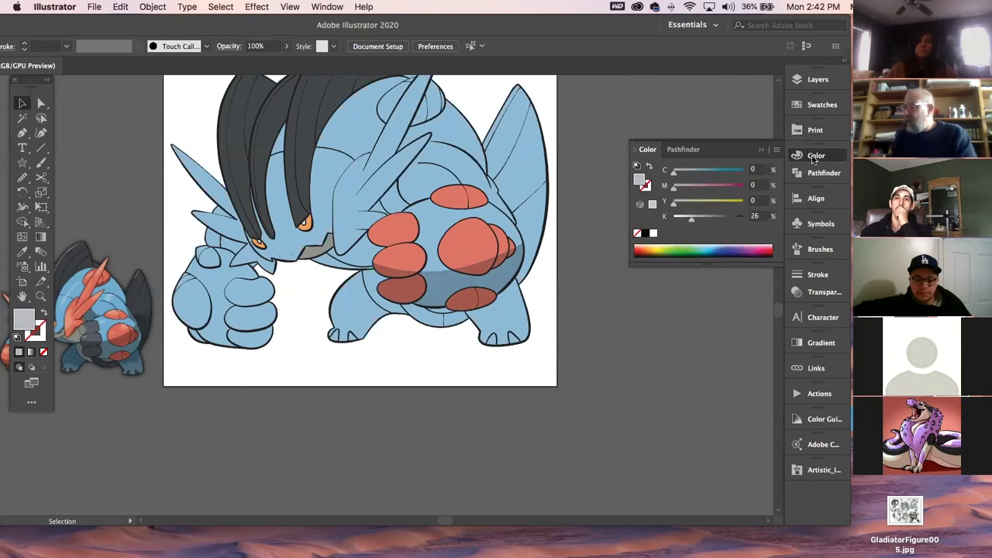
pyautogui.click(817, 156)
# Draw a closed gray pen shape over the lower half of the upper-left red spot, following its ink outline
pyautogui.press('space')
pyautogui.moveTo(505, 204); pyautogui.dragTo(504, 199)
pyautogui.press('p')
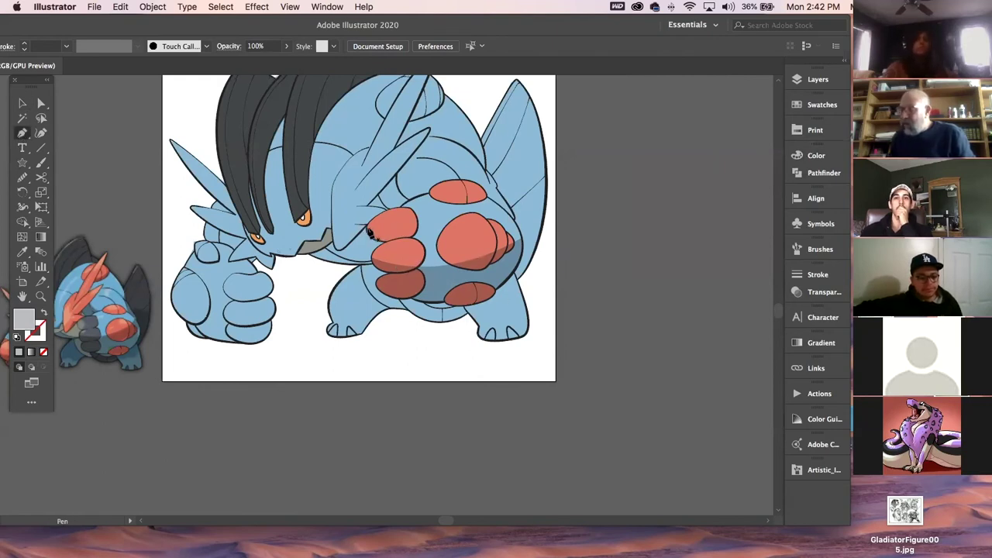
pyautogui.click(366, 228)
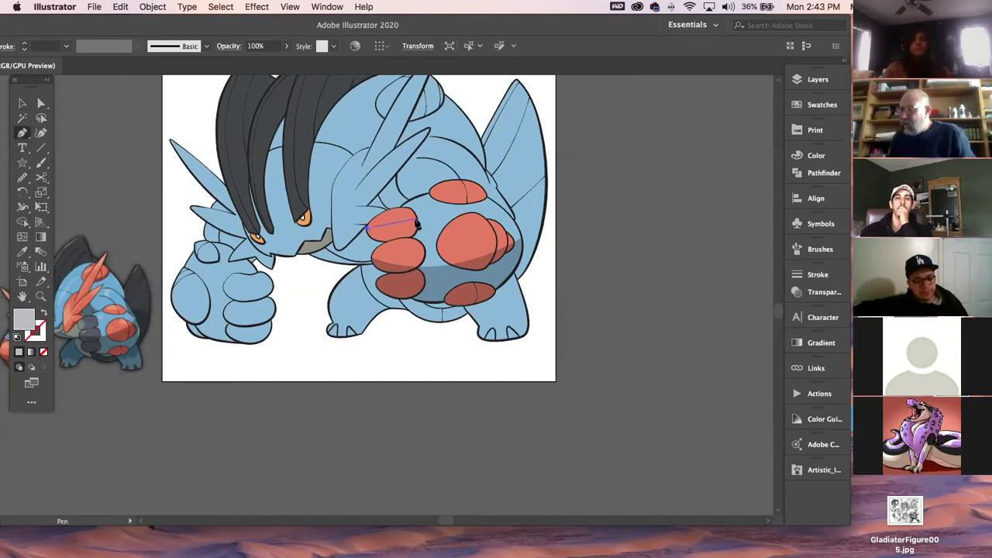
pyautogui.moveTo(421, 221)
pyautogui.mouseDown()
pyautogui.moveTo(418, 233)
pyautogui.moveTo(427, 210)
pyautogui.moveTo(411, 237)
pyautogui.mouseUp()
pyautogui.press('super')
pyautogui.click(396, 241)
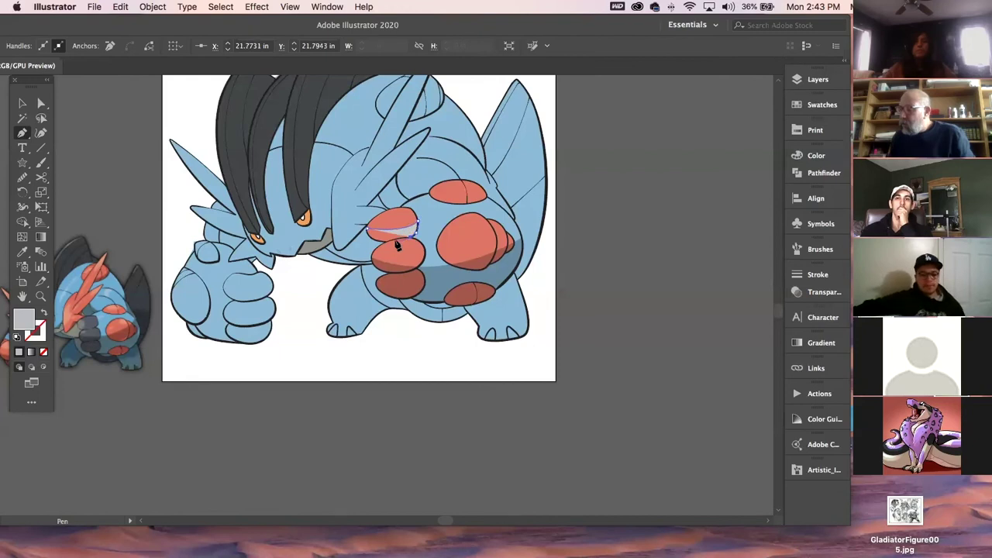
pyautogui.click(393, 239)
pyautogui.click(374, 239)
pyautogui.click(368, 231)
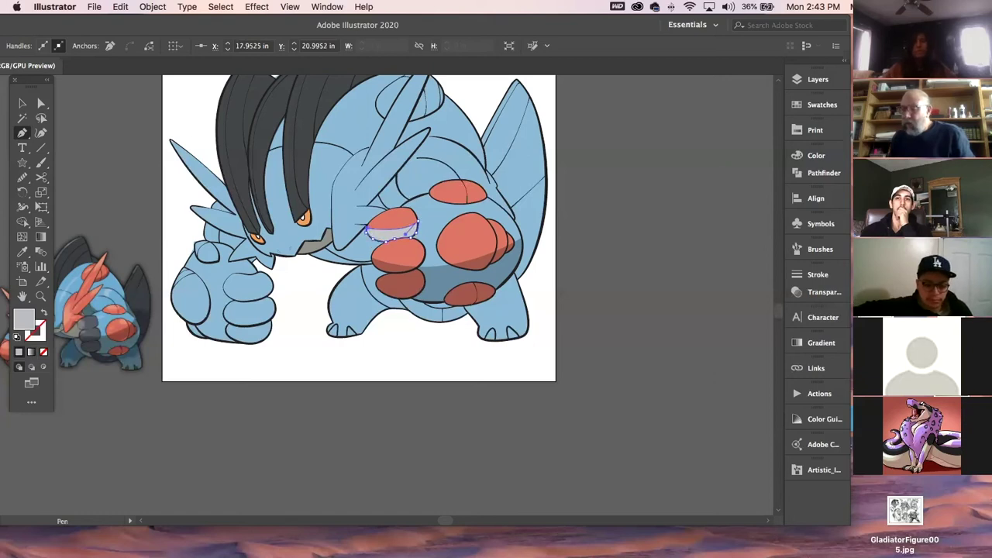
# Copy the large multiplied shading shape's appearance onto the new spot shape and deselect it
pyautogui.click(24, 254)
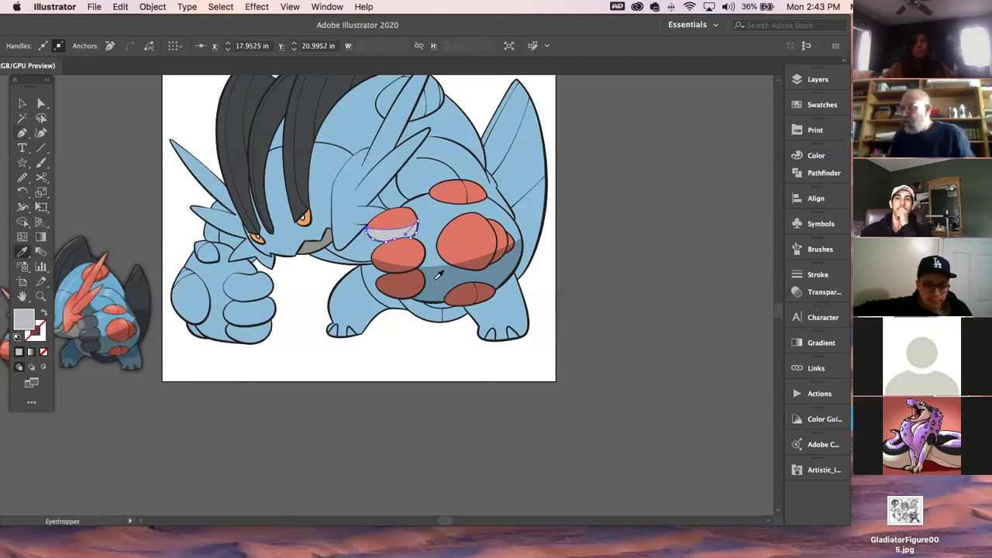
pyautogui.click(438, 276)
pyautogui.press('v')
pyautogui.click(100, 128)
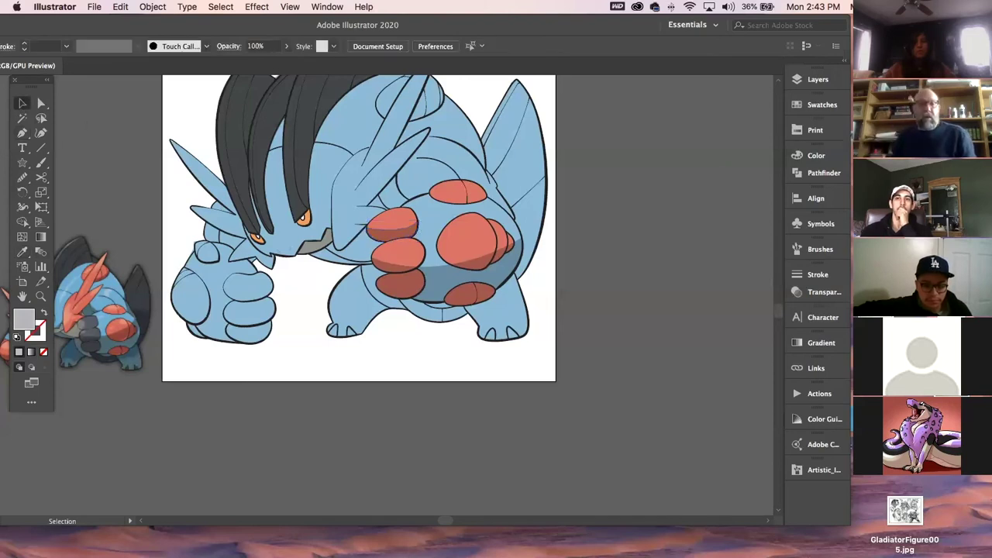
pyautogui.press('super+Tab')
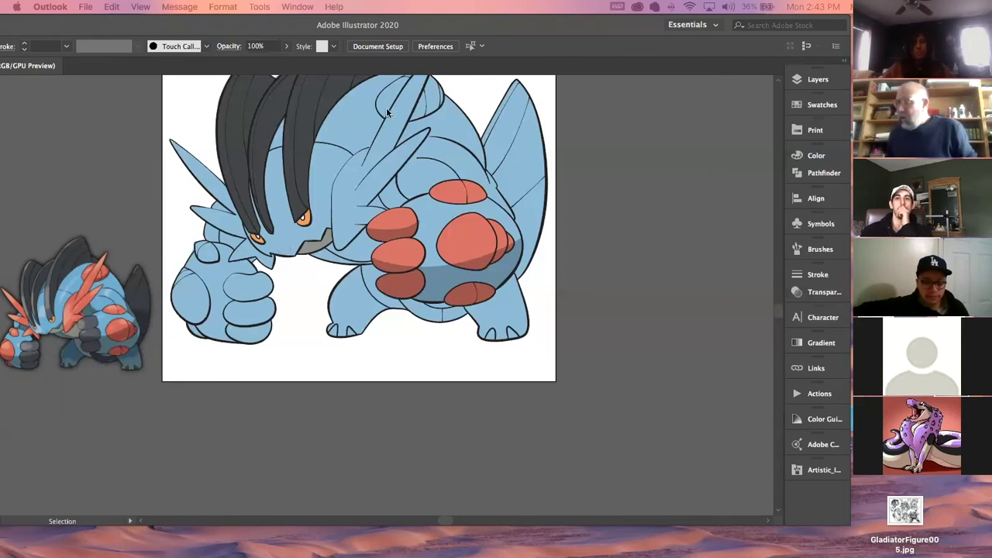
pyautogui.click(412, 166)
# Pick up the crest's dark gray appearance as the fill for new Pen tool shapes, leaving nothing selected
pyautogui.press('space')
pyautogui.moveTo(600, 135); pyautogui.dragTo(583, 215)
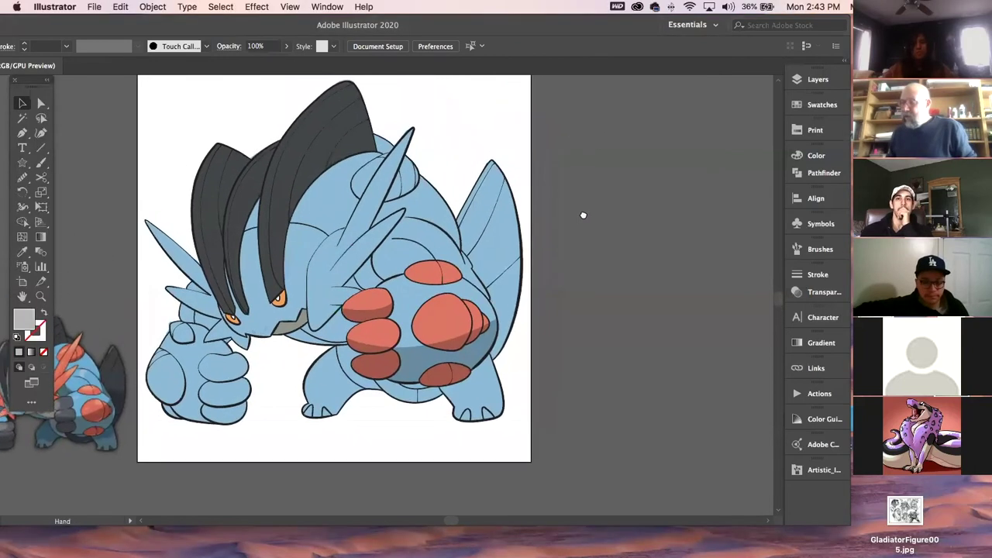
pyautogui.press('z')
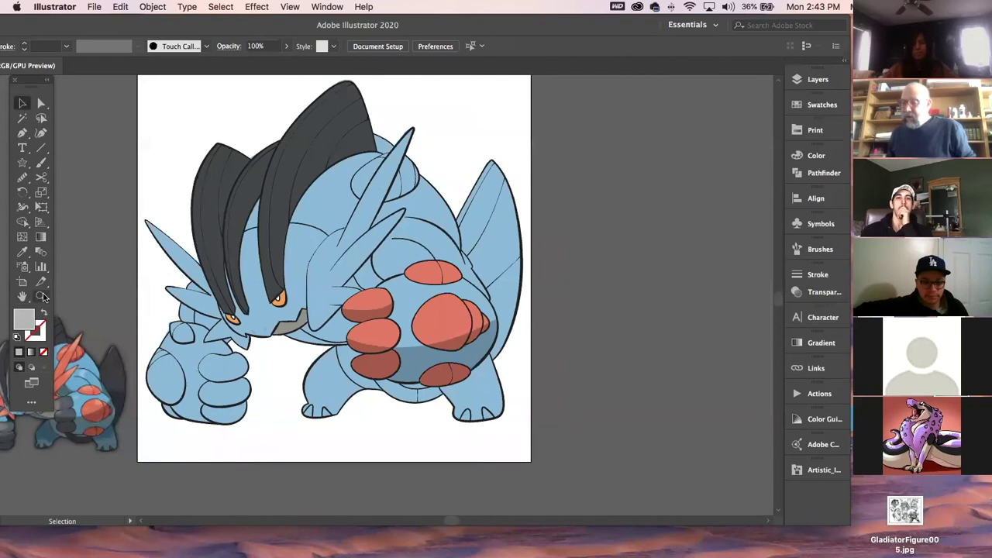
pyautogui.moveTo(309, 179); pyautogui.dragTo(336, 228)
pyautogui.press('space')
pyautogui.moveTo(296, 160); pyautogui.dragTo(287, 203)
pyautogui.press('p')
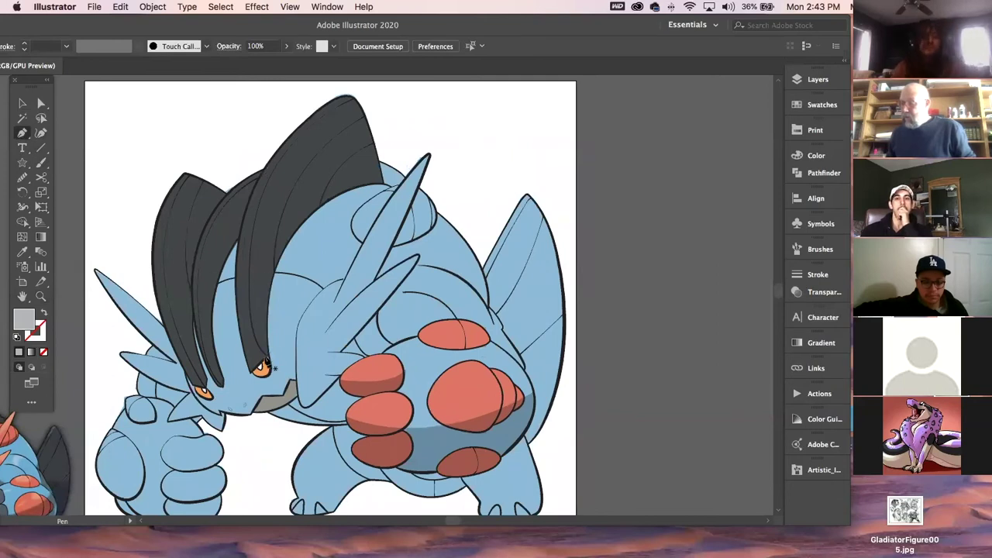
pyautogui.click(820, 105)
pyautogui.press('space')
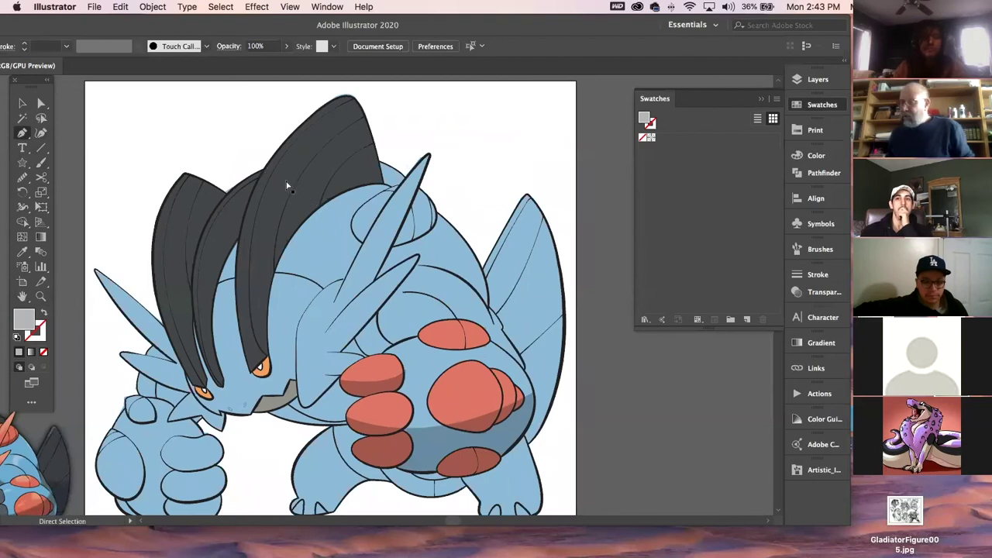
pyautogui.keyDown('super'); pyautogui.click(283, 186); pyautogui.keyUp('super')
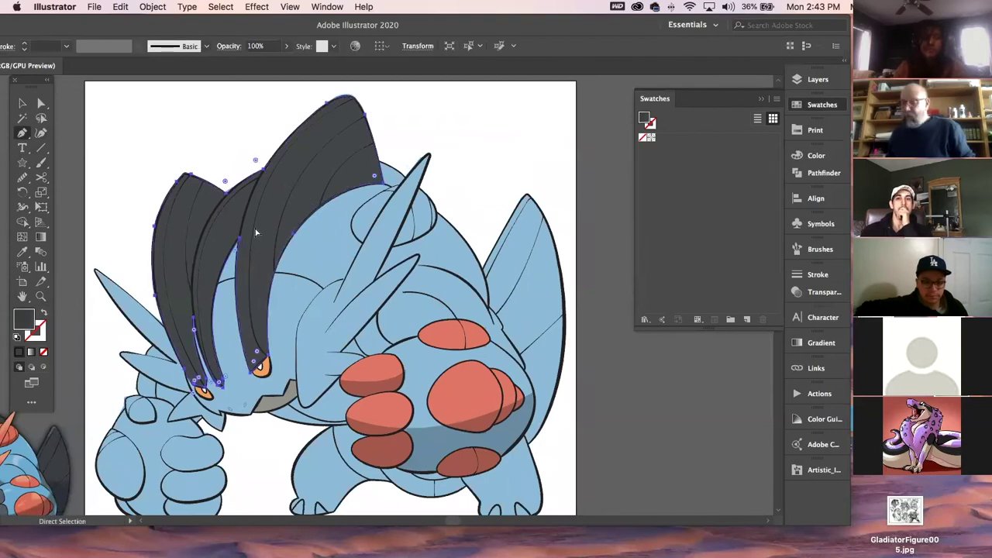
pyautogui.keyDown('super'); pyautogui.click(266, 152); pyautogui.keyUp('super')
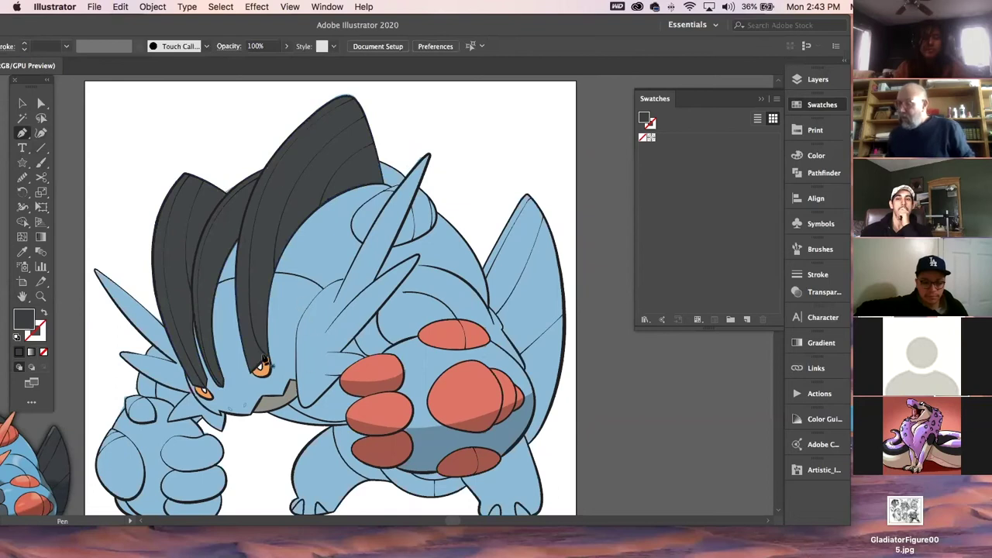
# Draw a closed dark gray pen shape over the tall front crest fin, slightly inside its front edge, and deselect it
pyautogui.click(265, 356)
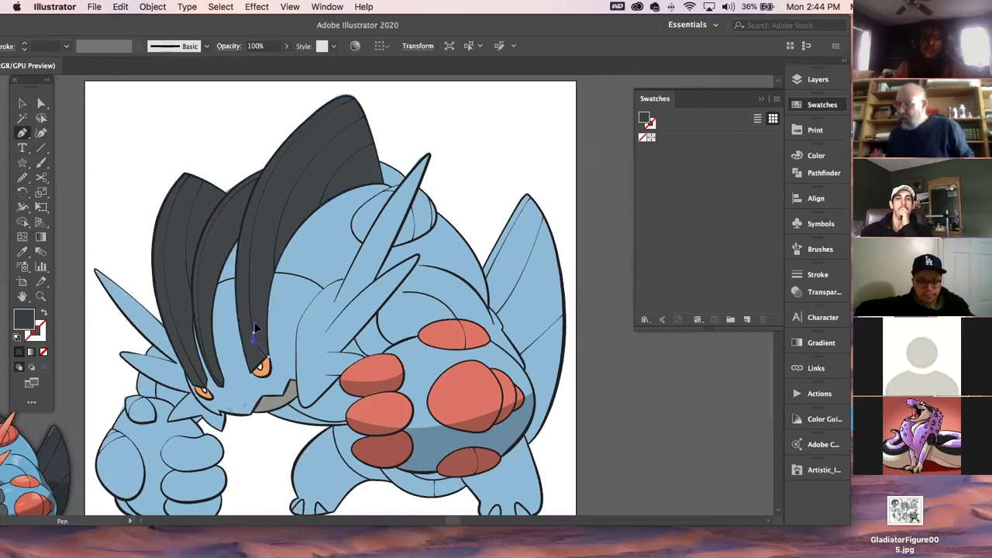
pyautogui.click(260, 210)
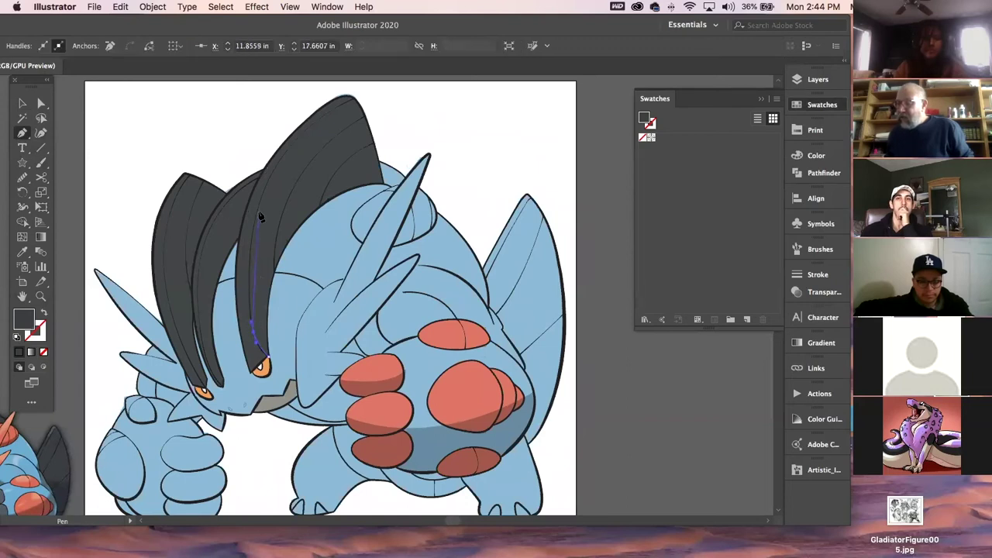
pyautogui.moveTo(258, 203); pyautogui.dragTo(273, 161)
pyautogui.click(308, 127)
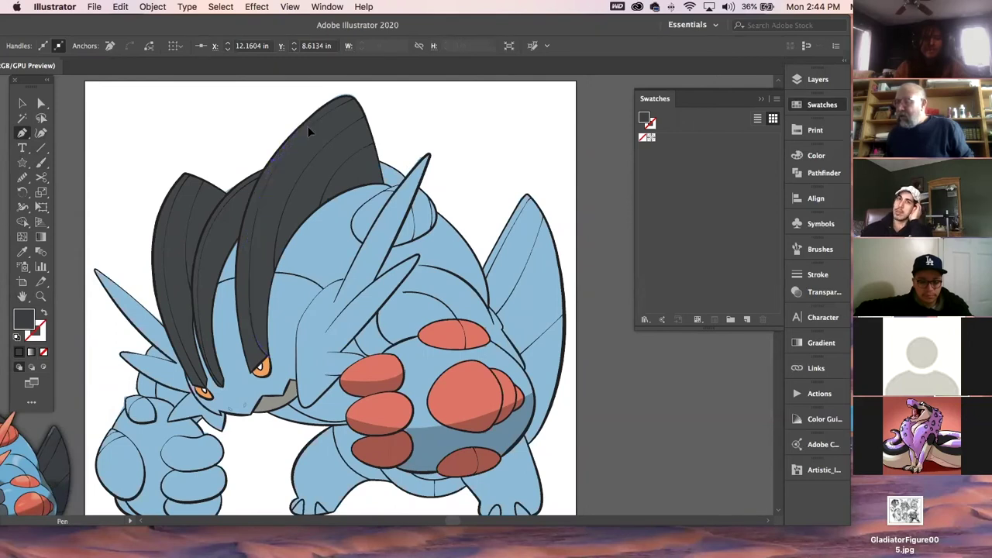
pyautogui.click(354, 98)
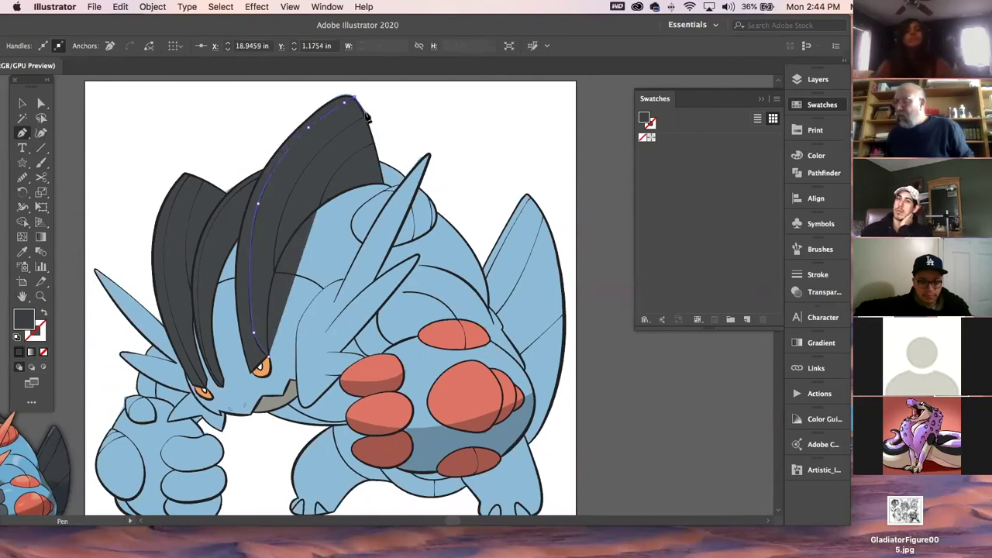
pyautogui.click(378, 158)
pyautogui.click(385, 186)
pyautogui.moveTo(383, 185); pyautogui.dragTo(324, 201)
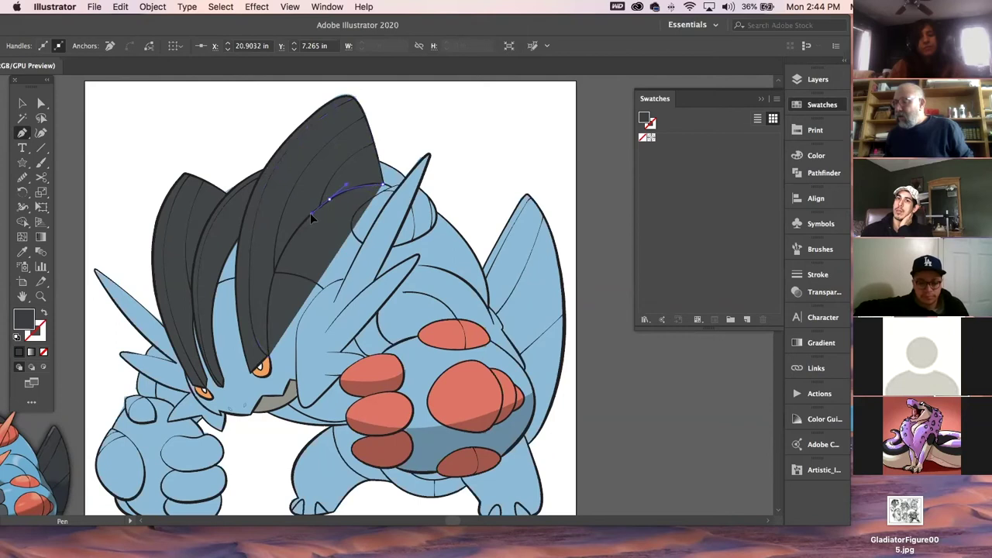
pyautogui.click(308, 216)
pyautogui.click(276, 267)
pyautogui.click(269, 358)
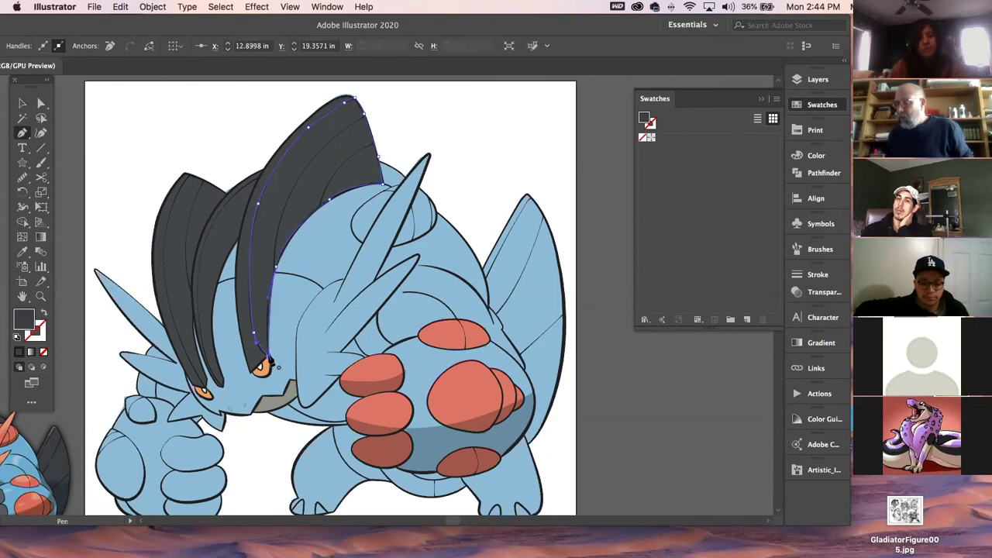
pyautogui.click(23, 104)
pyautogui.click(188, 118)
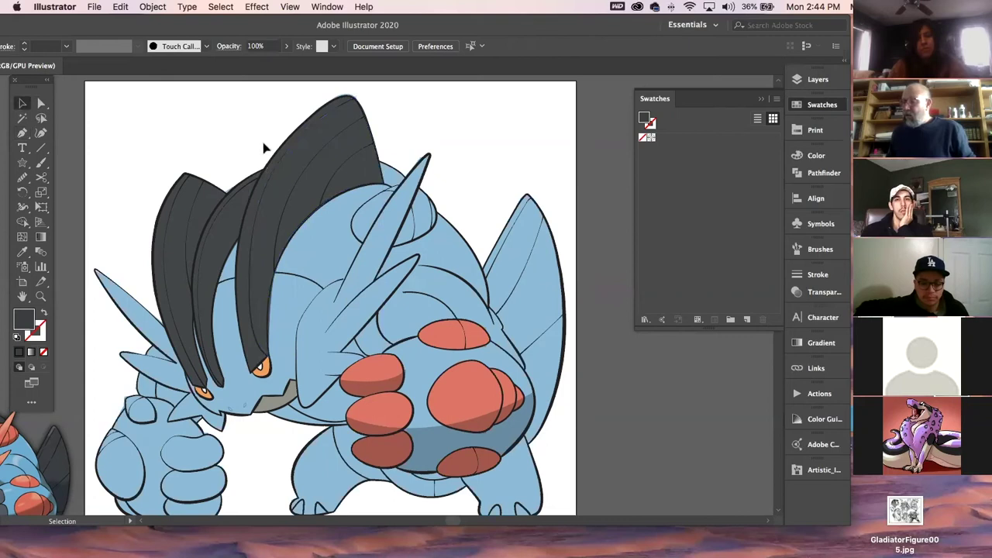
# Recolor the large base crest shape underneath with the lighter gray fill 55595B, and deselect it
pyautogui.click(266, 148)
pyautogui.click(153, 7)
pyautogui.click(159, 100)
pyautogui.click(152, 116)
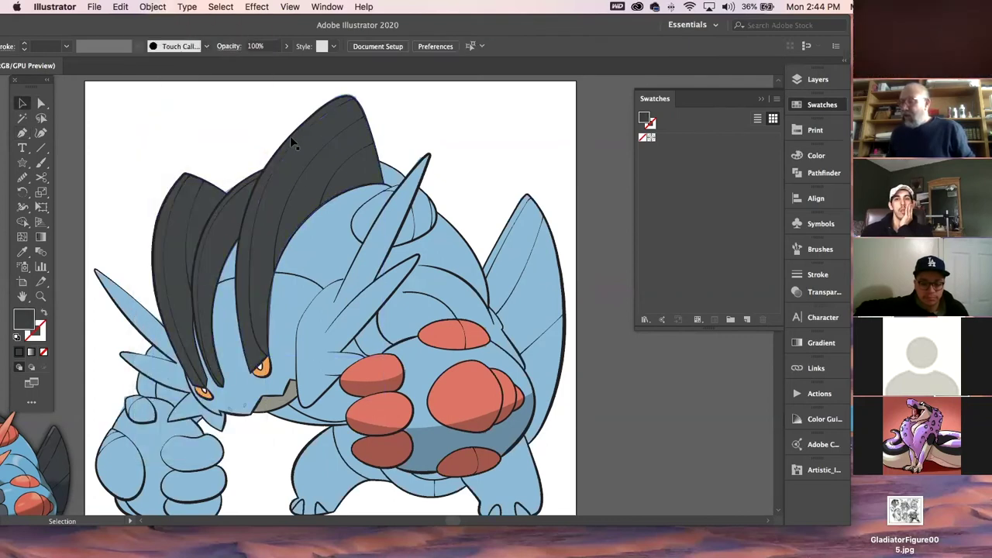
pyautogui.click(292, 136)
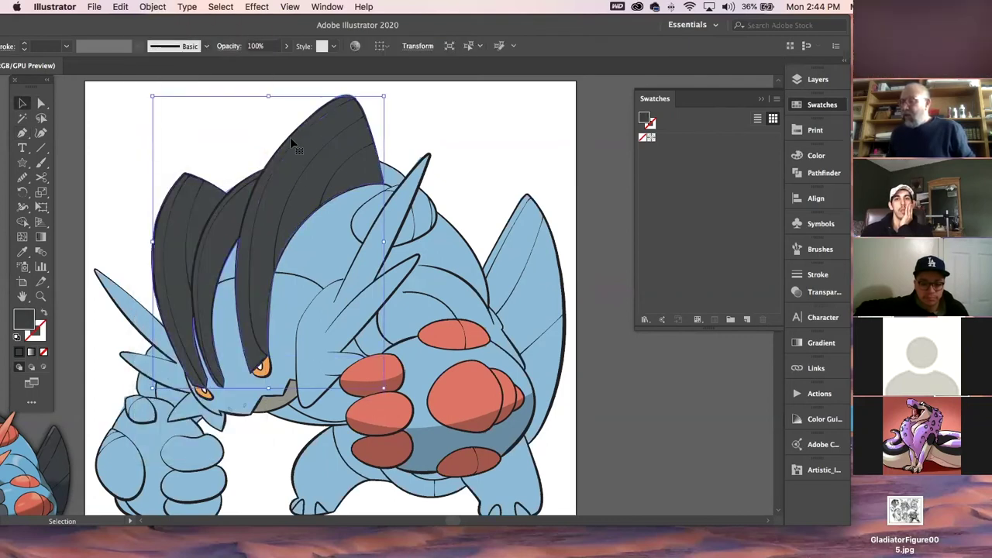
pyautogui.click(824, 173)
pyautogui.click(823, 173)
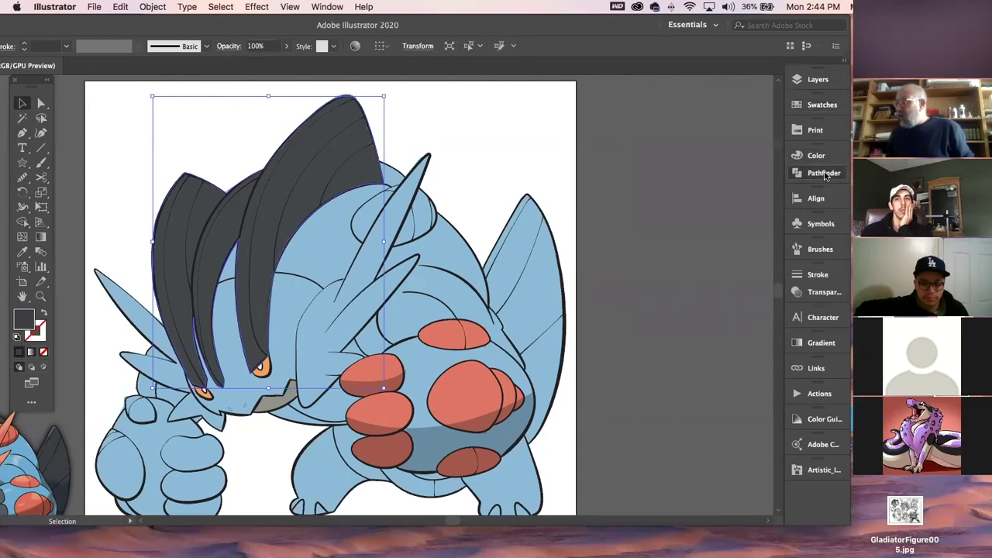
pyautogui.click(821, 107)
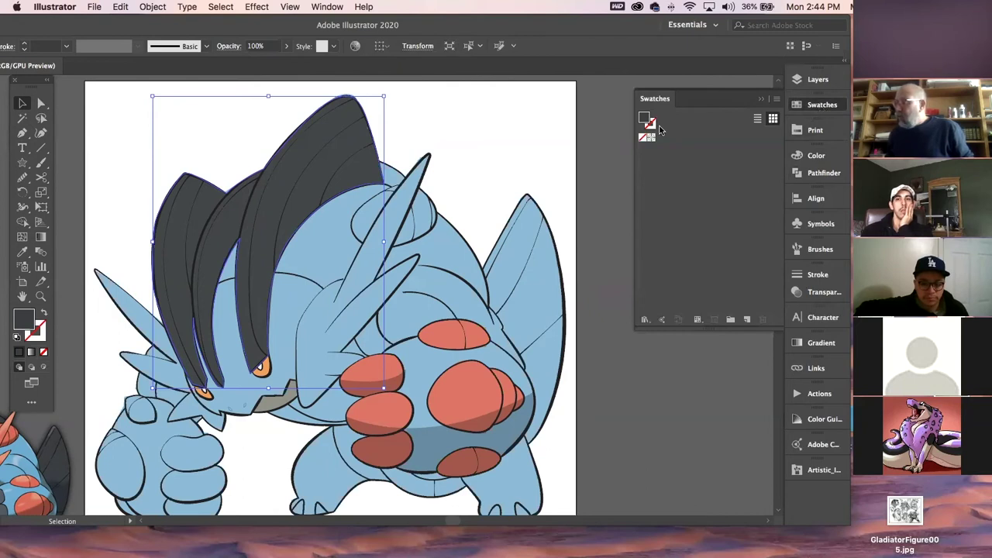
pyautogui.doubleClick(644, 118)
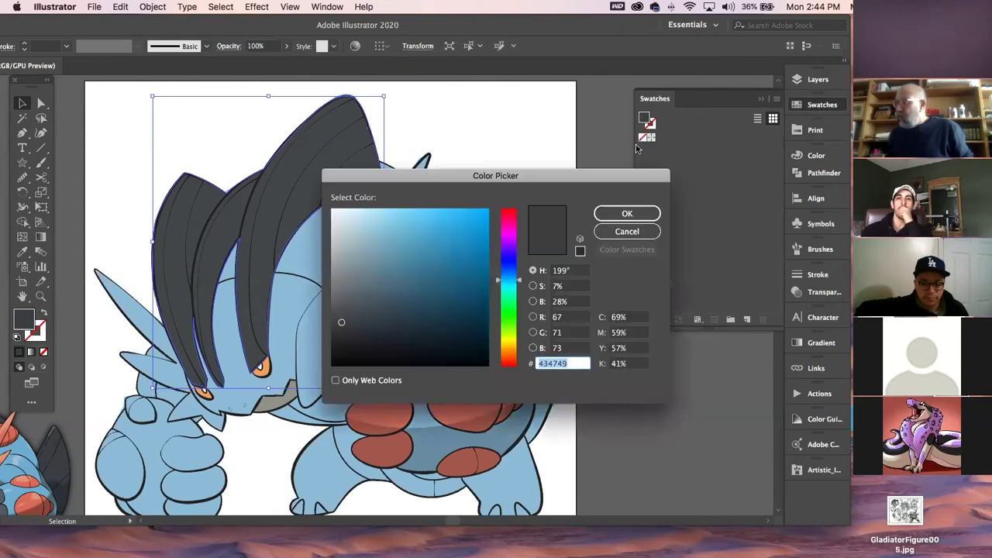
pyautogui.moveTo(535, 179); pyautogui.dragTo(719, 114)
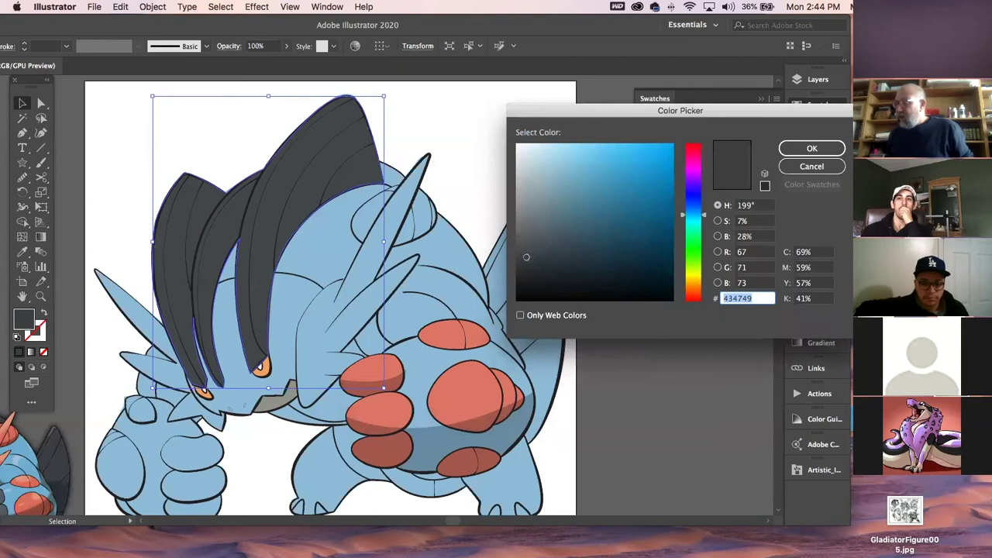
pyautogui.write('555958')
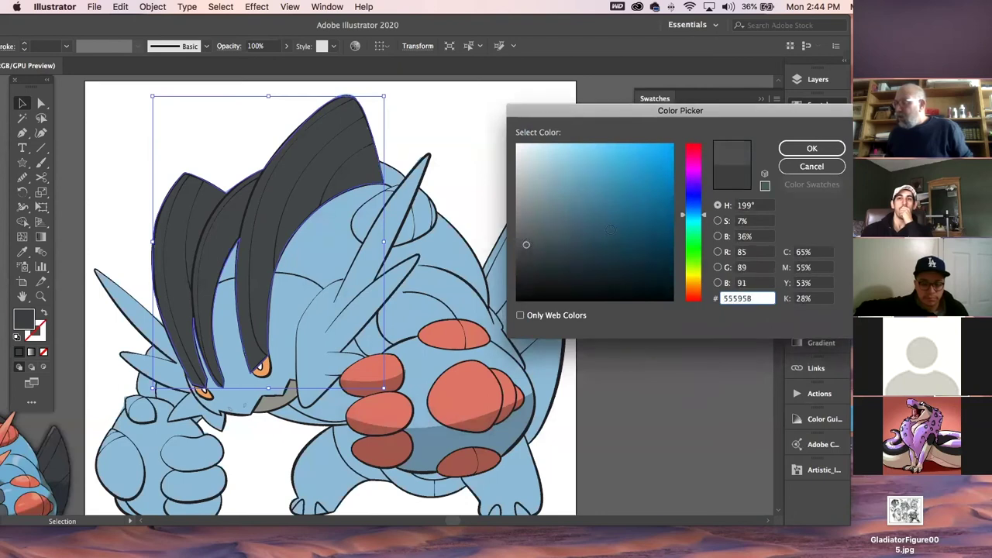
pyautogui.click(814, 148)
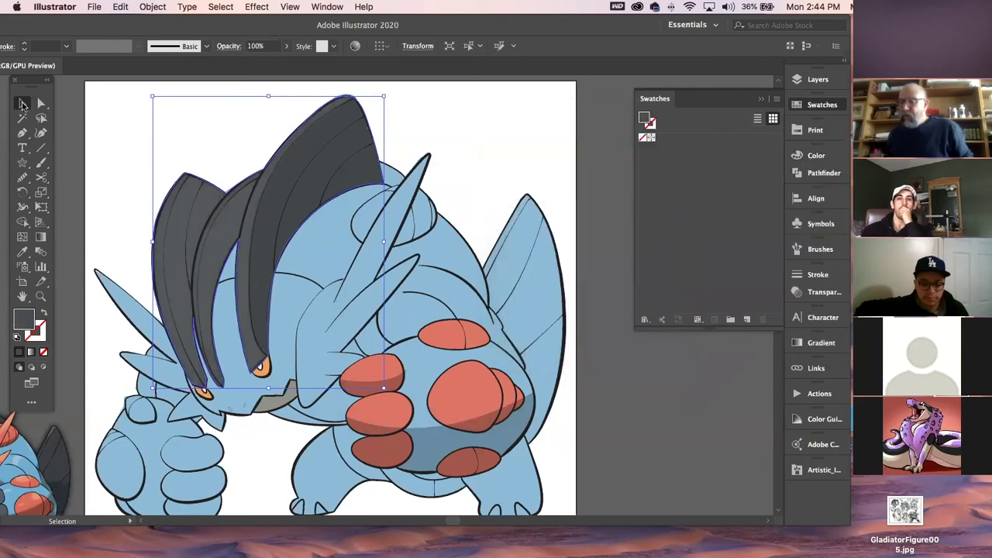
pyautogui.click(159, 140)
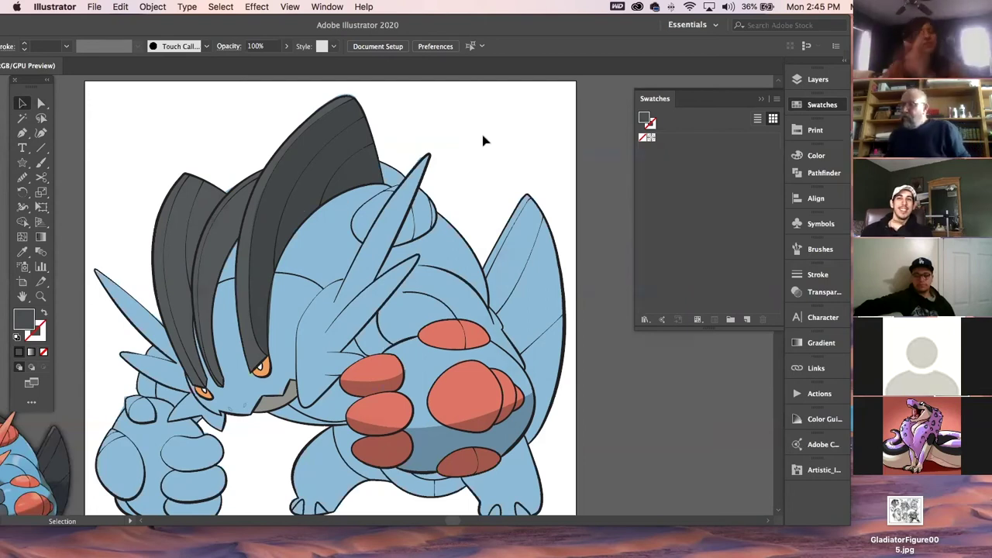
# Pick up the light gray fill of the fist's shading shape for new pen shapes, leaving nothing selected
pyautogui.scroll(-5, 341, 183)
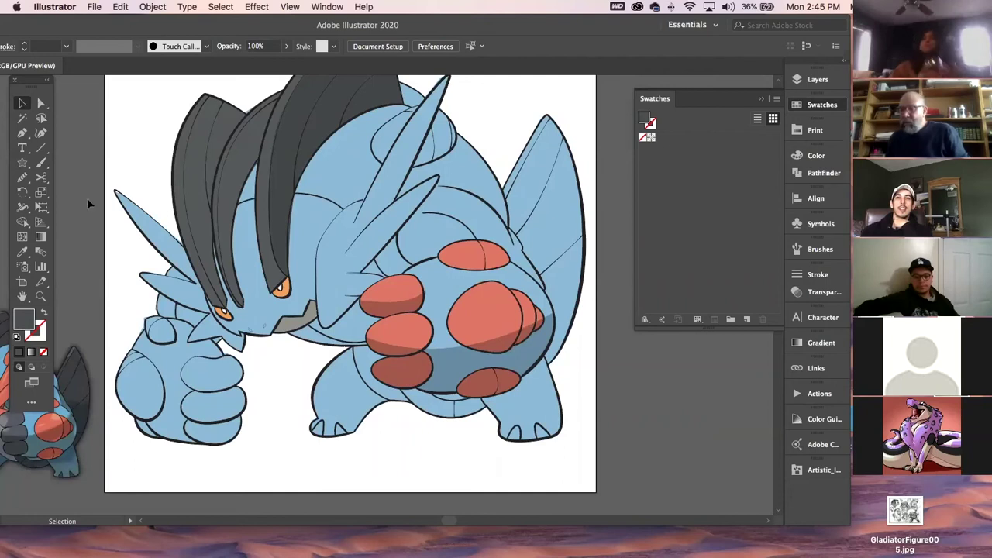
pyautogui.click(22, 132)
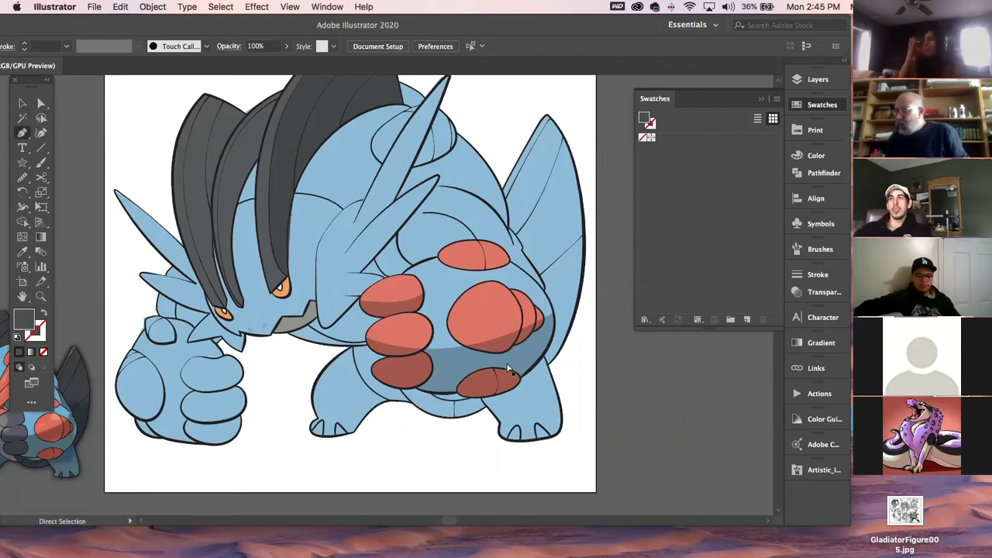
pyautogui.keyDown('super'); pyautogui.click(508, 368); pyautogui.keyUp('super')
pyautogui.press('shift+super+a')
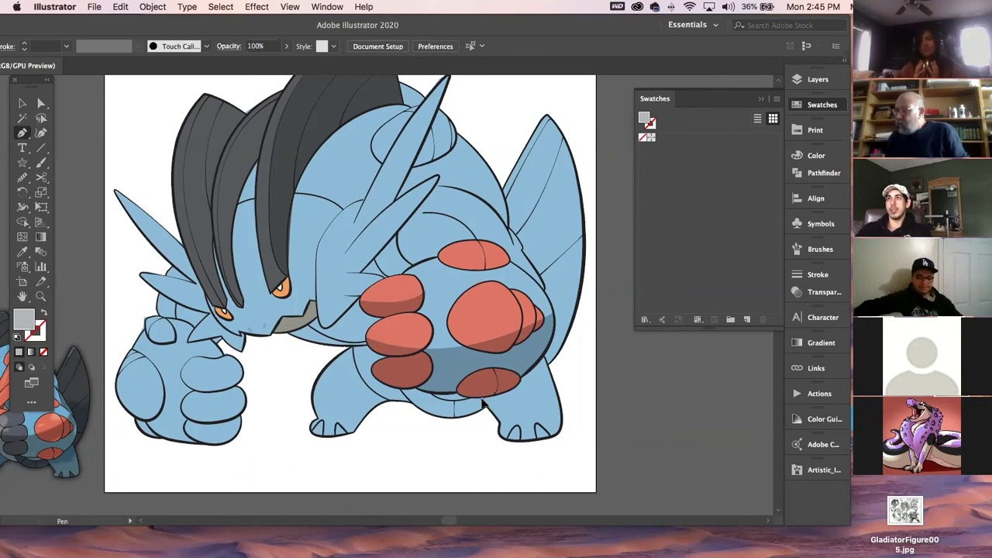
# Draw a closed gray pen shape over the leg beside the large fist, from the fist's edge down to a curve above the toes
pyautogui.click(481, 400)
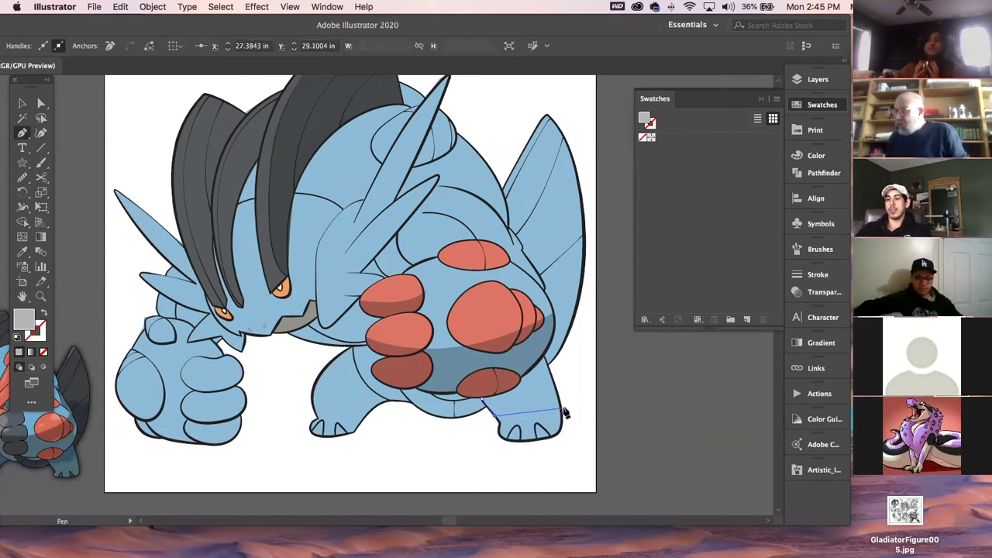
pyautogui.moveTo(558, 404); pyautogui.dragTo(573, 380)
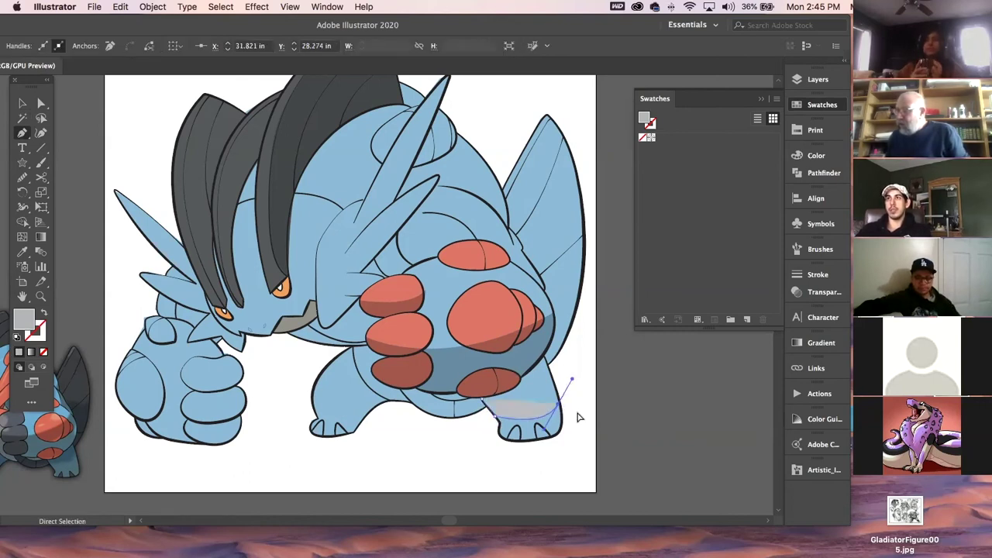
pyautogui.press('shift+super+a')
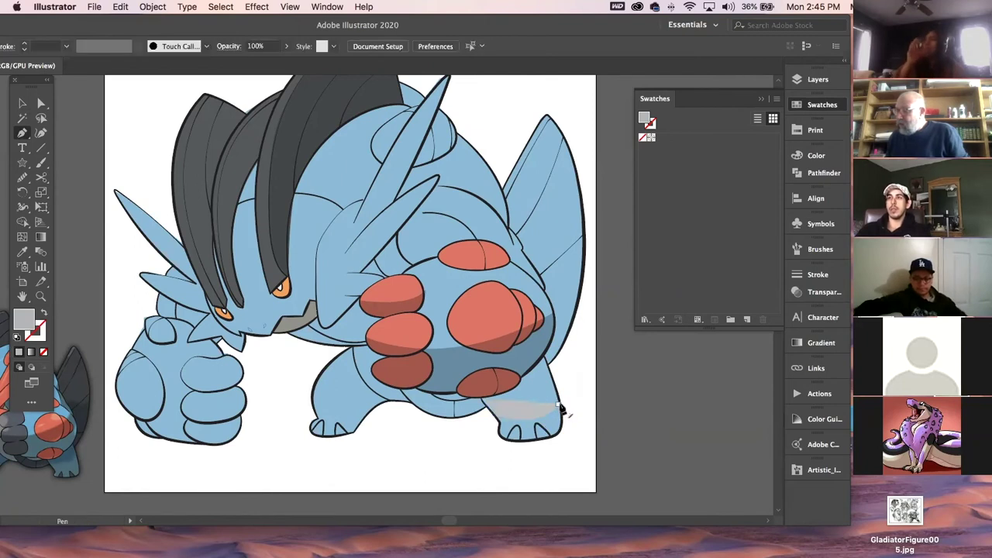
pyautogui.click(562, 407)
pyautogui.click(548, 367)
pyautogui.click(543, 356)
pyautogui.click(524, 377)
pyautogui.moveTo(521, 380); pyautogui.dragTo(518, 394)
pyautogui.click(482, 398)
pyautogui.click(482, 401)
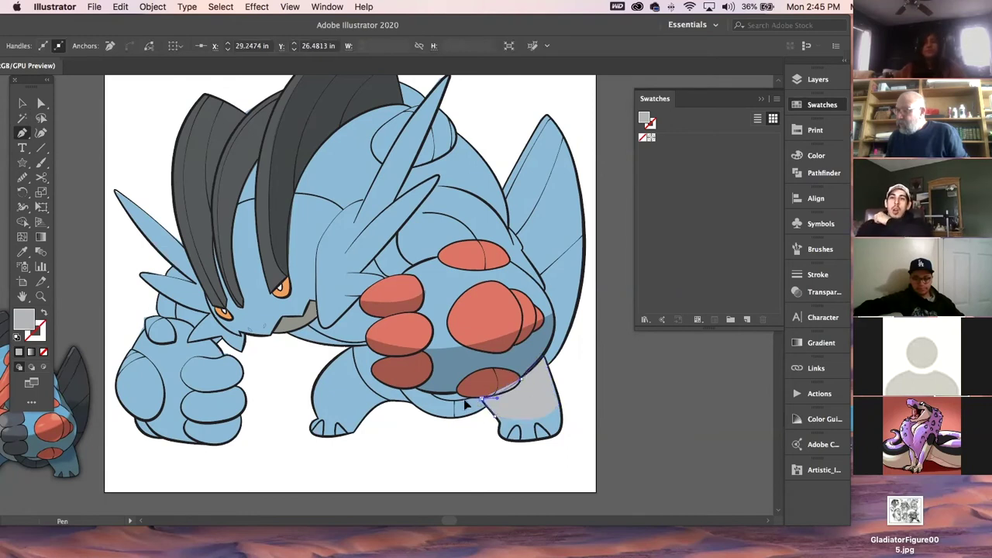
pyautogui.click(448, 408)
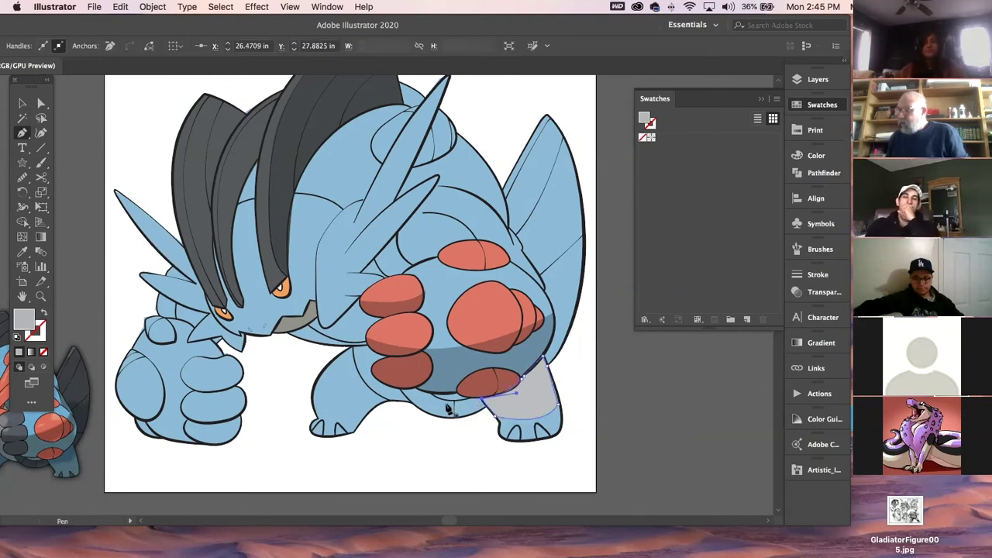
# Copy the fist's multiplied shading appearance onto the new leg shape and deselect it
pyautogui.click(22, 252)
pyautogui.click(459, 365)
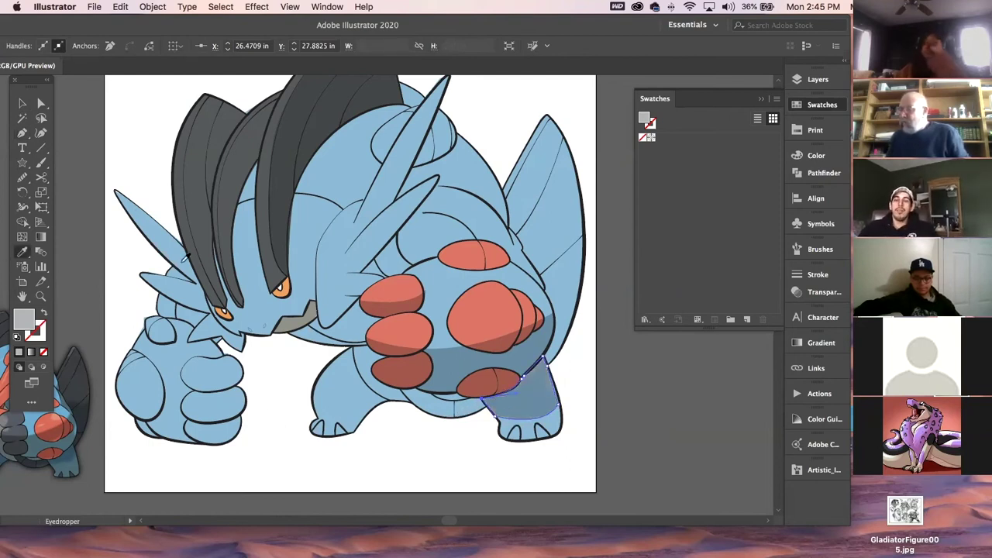
pyautogui.click(21, 103)
pyautogui.click(137, 138)
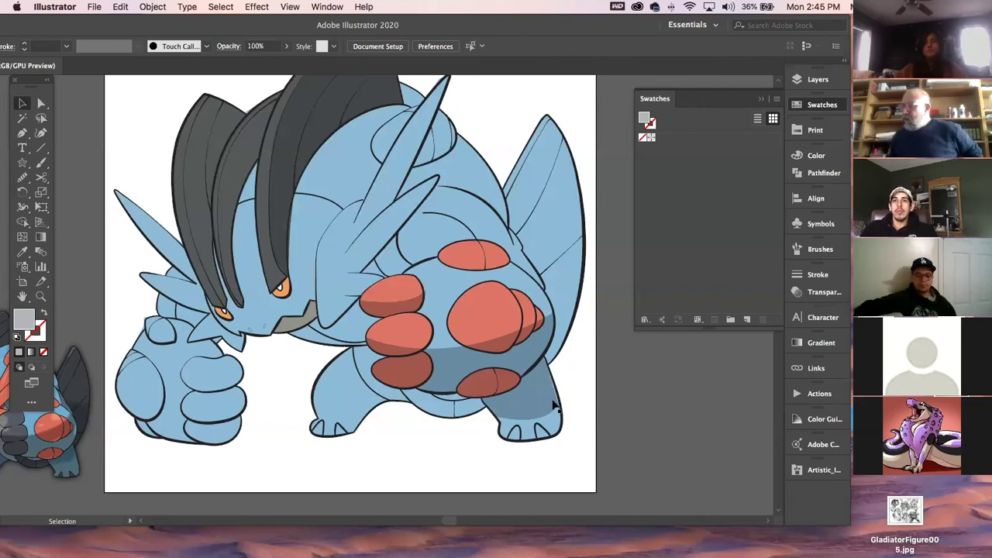
# Unlock the ink layer for editing the creature's nostril outlines
pyautogui.press('space')
pyautogui.moveTo(347, 177); pyautogui.dragTo(395, 199)
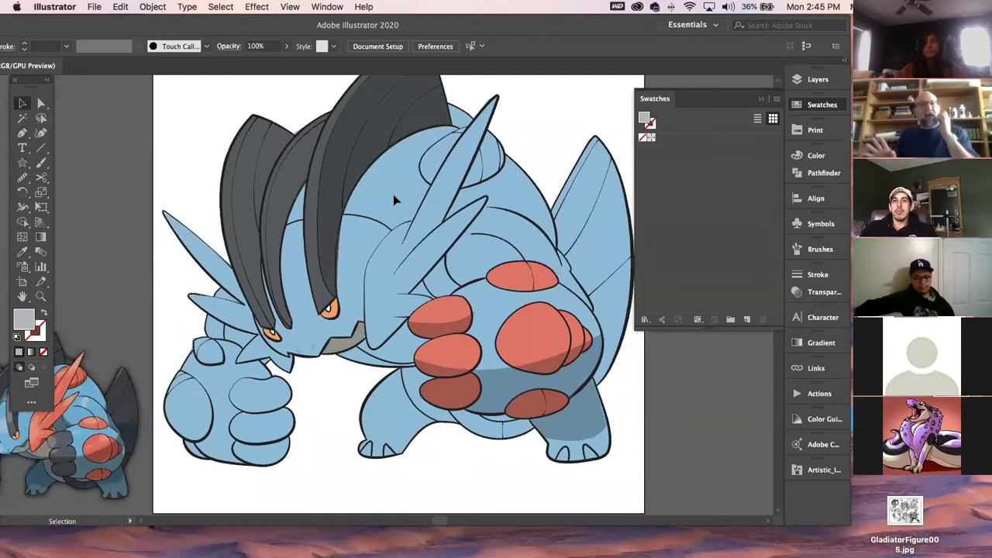
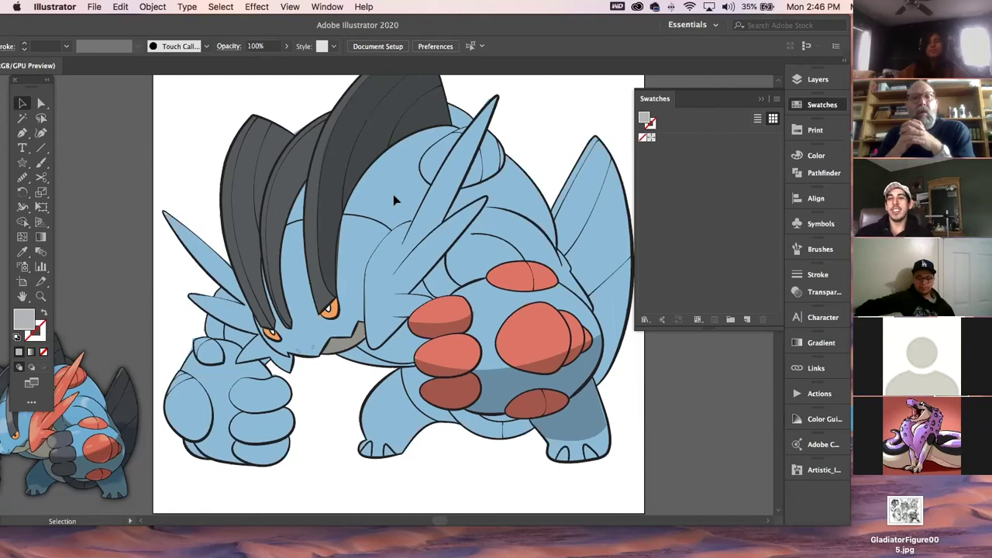
pyautogui.click(40, 295)
pyautogui.moveTo(289, 319); pyautogui.dragTo(581, 490)
pyautogui.press('space')
pyautogui.moveTo(454, 465); pyautogui.dragTo(444, 362)
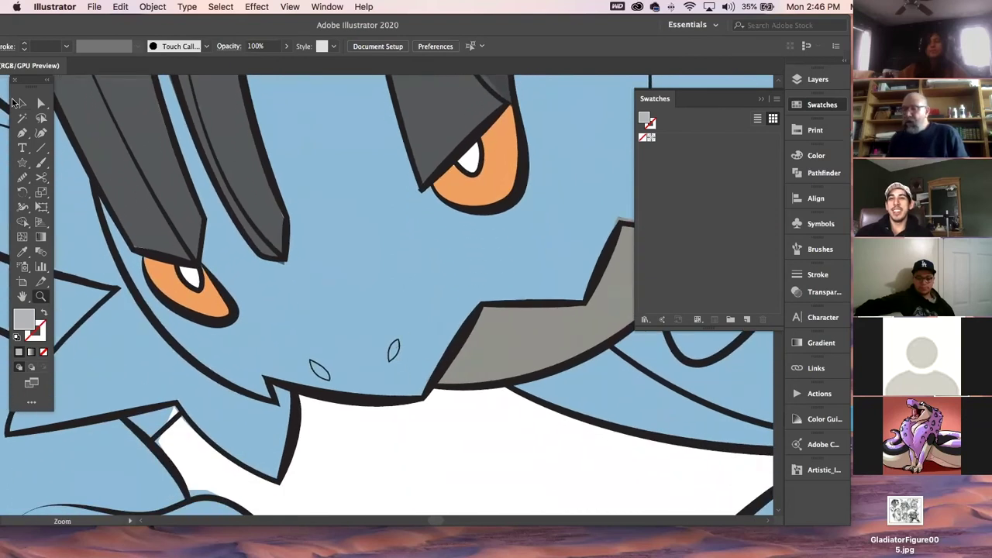
pyautogui.click(19, 105)
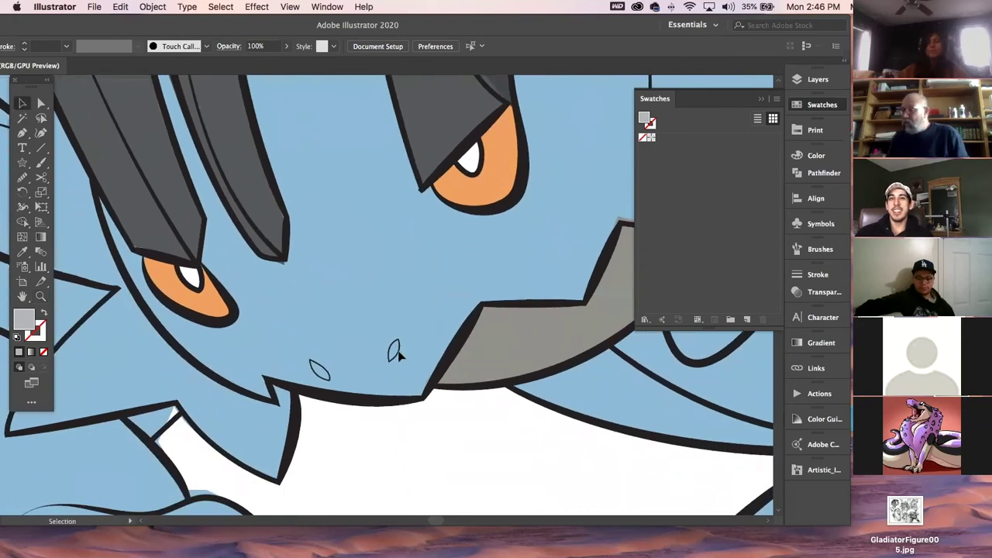
pyautogui.click(817, 106)
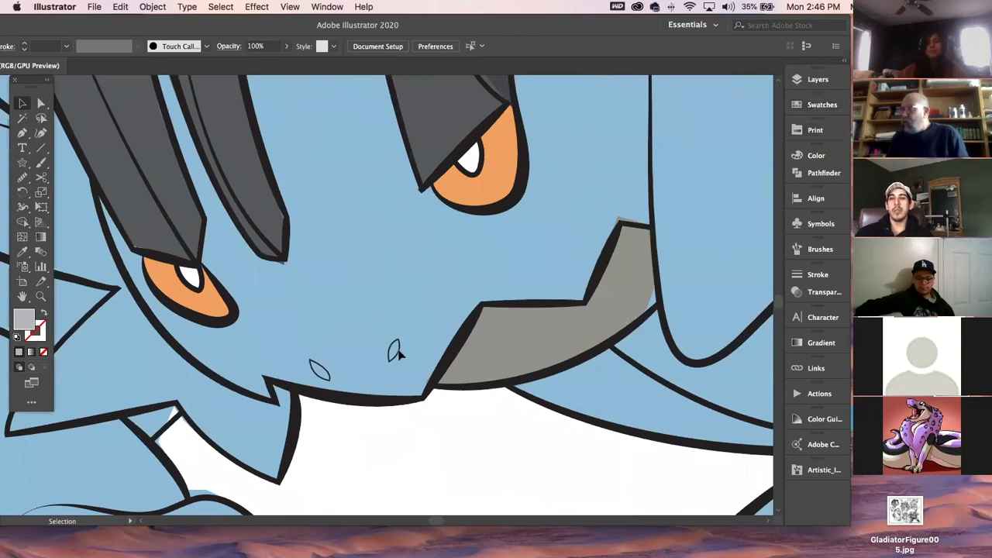
pyautogui.click(817, 81)
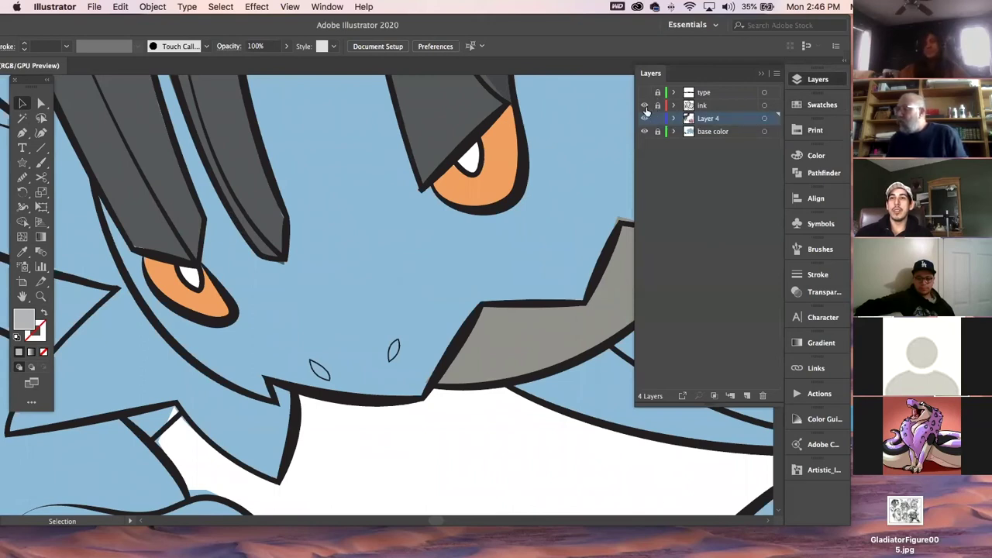
pyautogui.click(645, 107)
pyautogui.click(645, 106)
# Remove the stroke from the nostril nearest the gray mouth area, fill it with the dark ink color, and deselect it
pyautogui.click(397, 346)
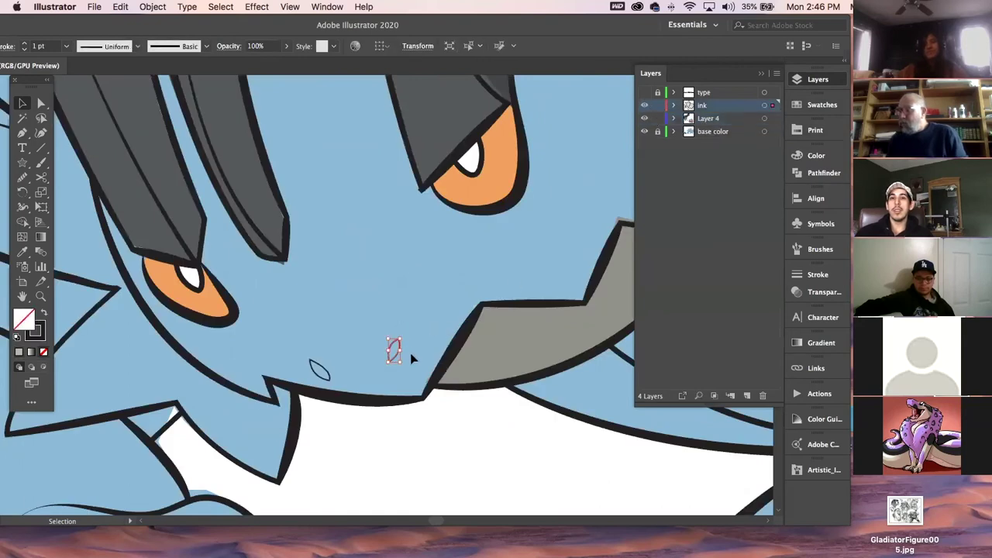
pyautogui.click(44, 335)
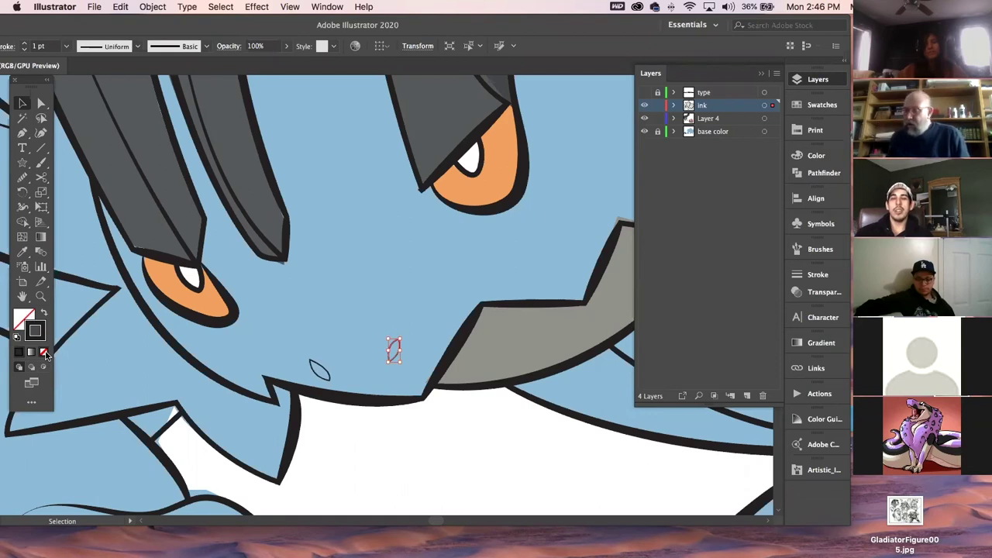
pyautogui.click(44, 353)
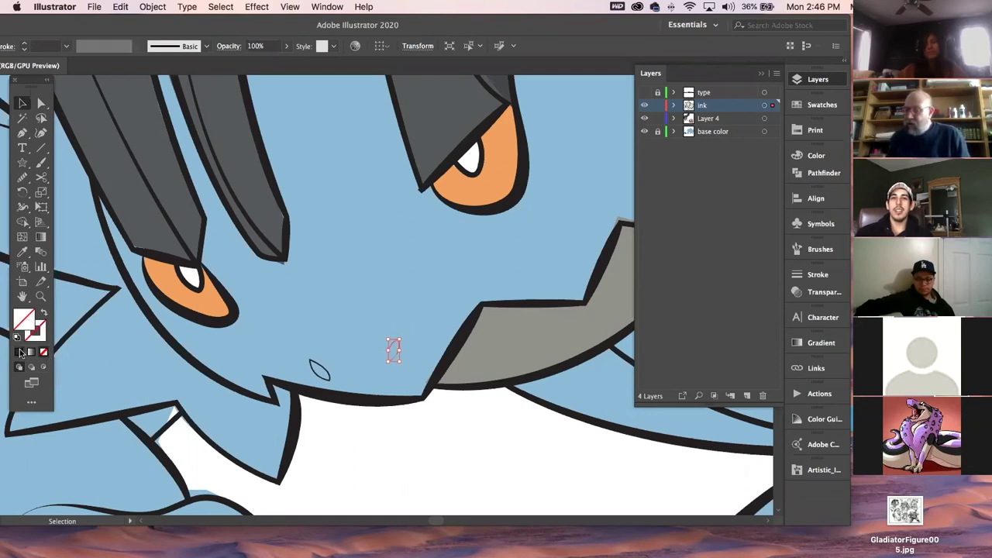
pyautogui.click(20, 352)
pyautogui.click(388, 458)
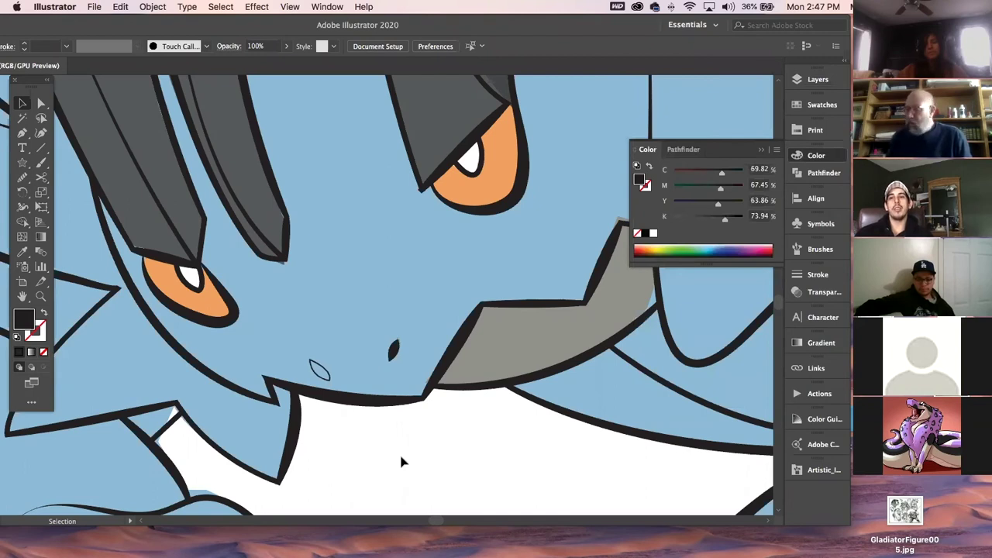
# Remove the other nostril's outline stroke, give it the same solid dark fill, and deselect it
pyautogui.click(327, 376)
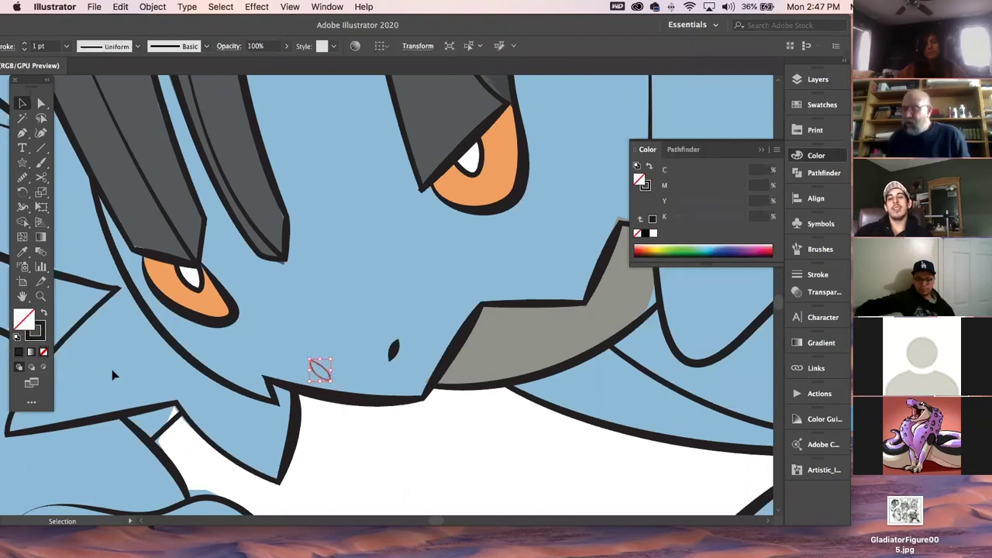
pyautogui.click(40, 339)
pyautogui.click(43, 352)
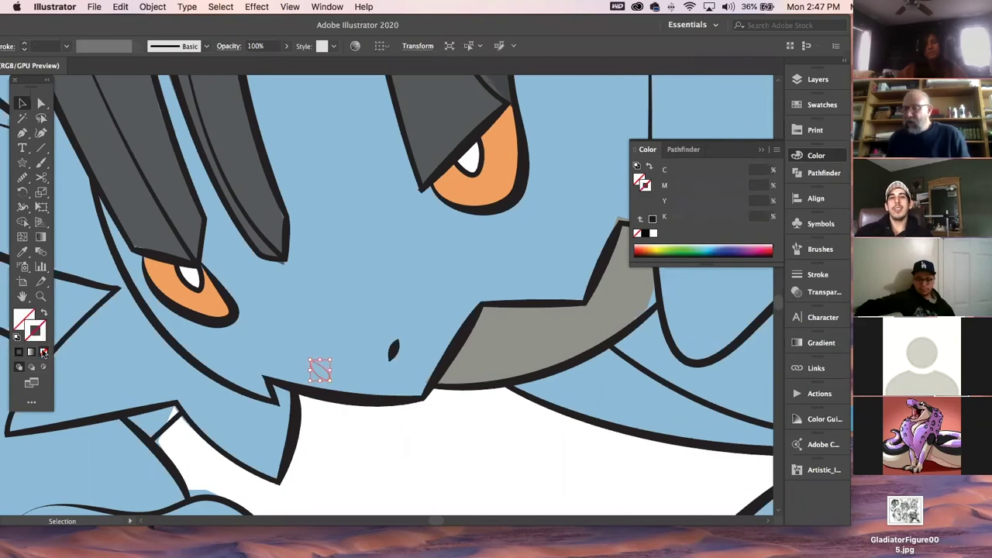
pyautogui.click(18, 353)
pyautogui.click(421, 399)
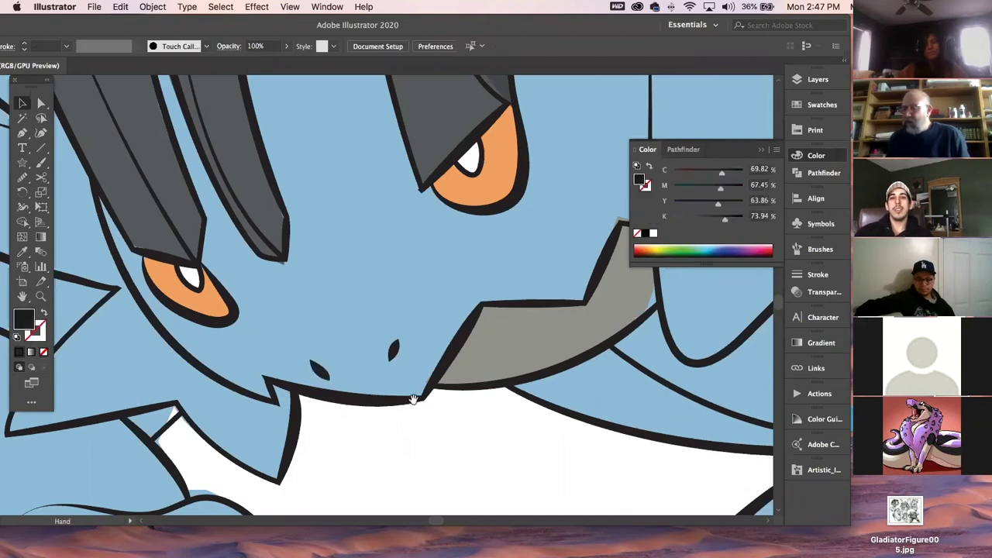
# Draw a curved pen path in the white space below the chin, with no fill and a dark stroke
pyautogui.moveTo(421, 399); pyautogui.dragTo(311, 219)
pyautogui.click(22, 133)
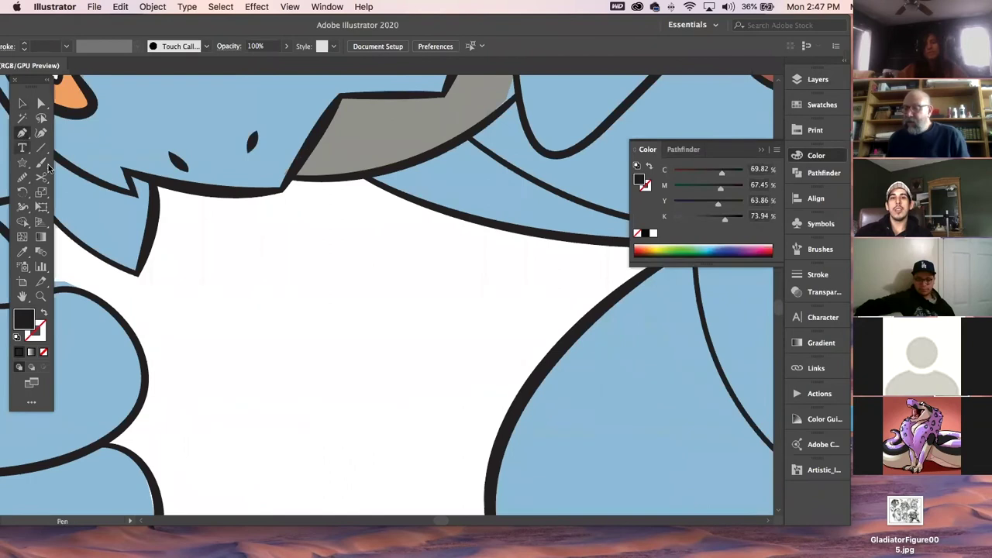
pyautogui.click(198, 262)
pyautogui.moveTo(312, 282)
pyautogui.mouseDown()
pyautogui.moveTo(387, 350)
pyautogui.moveTo(380, 335)
pyautogui.mouseUp()
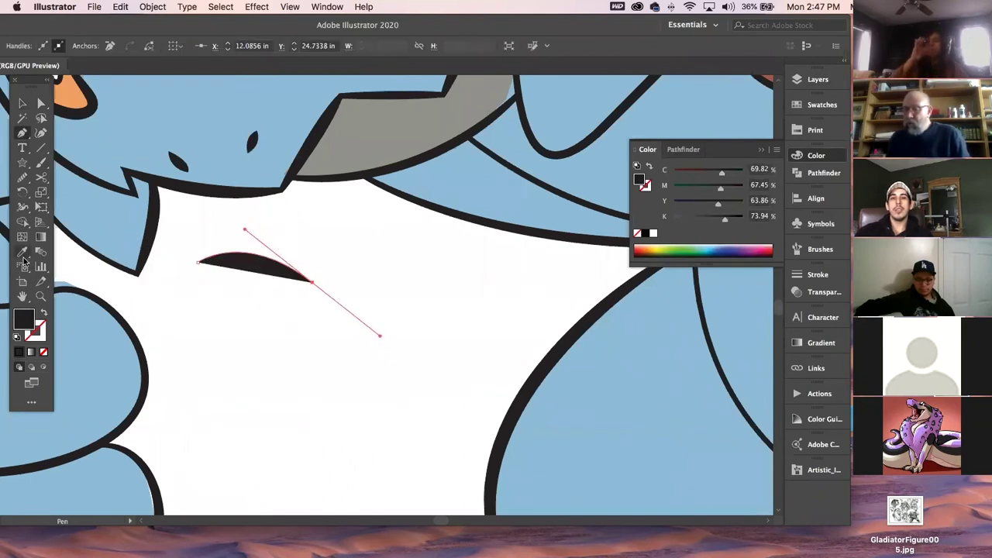
pyautogui.click(44, 352)
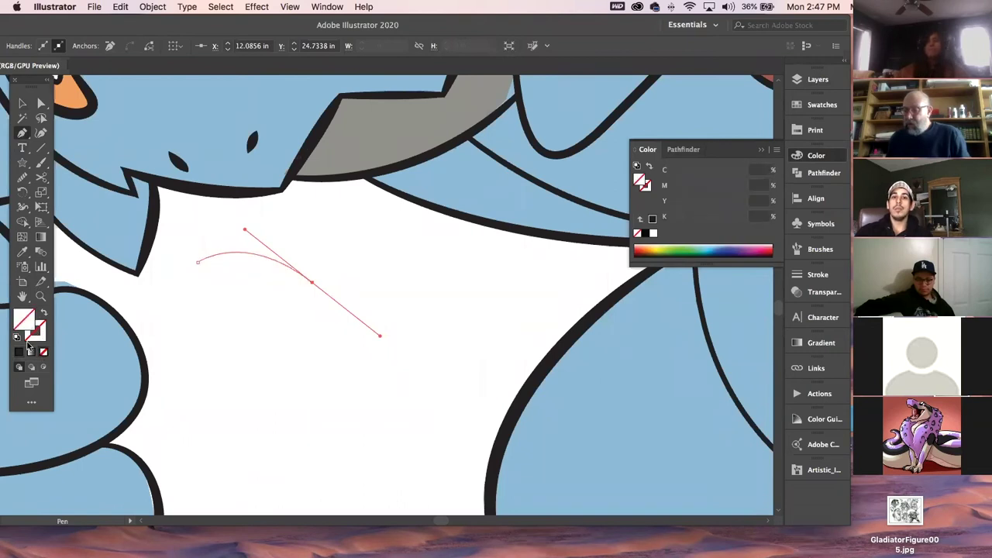
pyautogui.click(38, 337)
pyautogui.click(22, 103)
pyautogui.click(319, 243)
# Set the curved practice path's stroke weight to 5 pt and deselect it
pyautogui.click(268, 259)
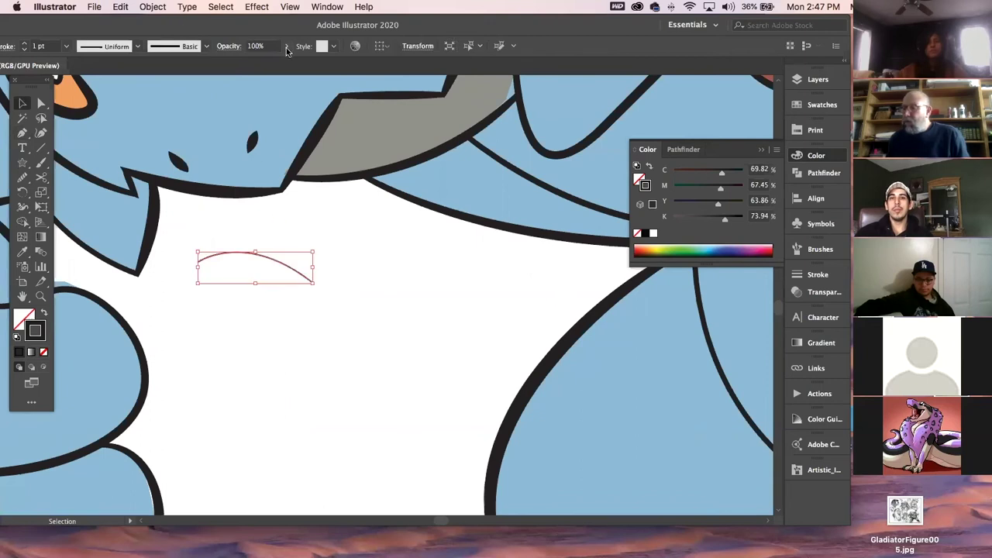
pyautogui.click(25, 45)
pyautogui.click(25, 45)
pyautogui.click(26, 45)
pyautogui.click(25, 45)
pyautogui.click(240, 379)
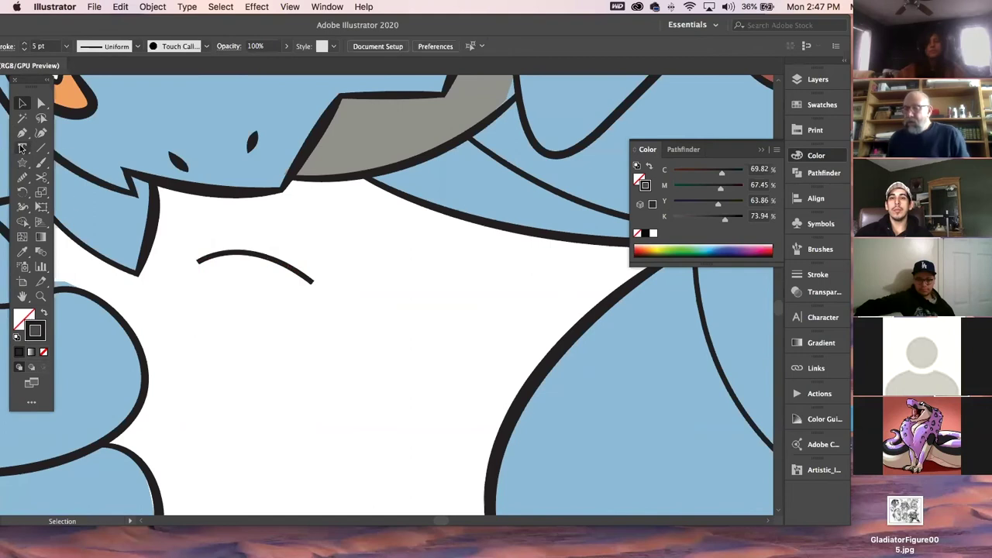
# Draw a five-pointed star below the curved path, with no stroke and a solid dark fill
pyautogui.click(22, 162)
pyautogui.moveTo(310, 369); pyautogui.dragTo(307, 434)
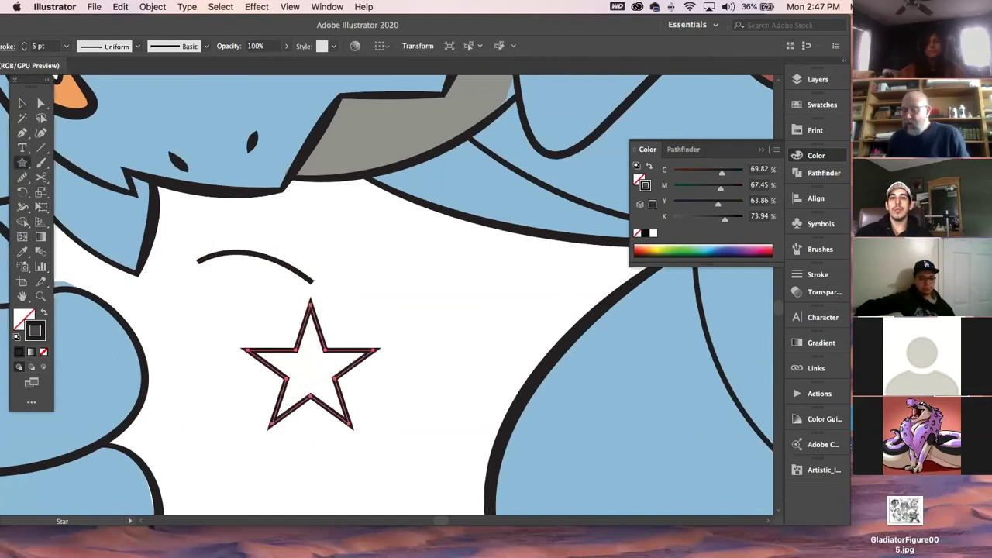
pyautogui.click(43, 352)
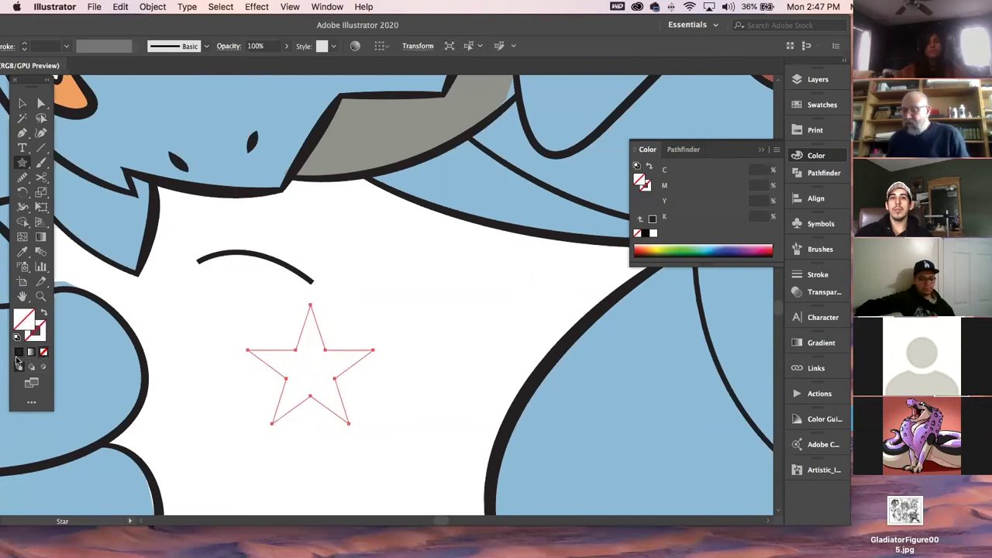
pyautogui.click(17, 353)
# Copy the curved path's unfilled 5 pt stroke appearance onto the star with the Eyedropper
pyautogui.click(23, 103)
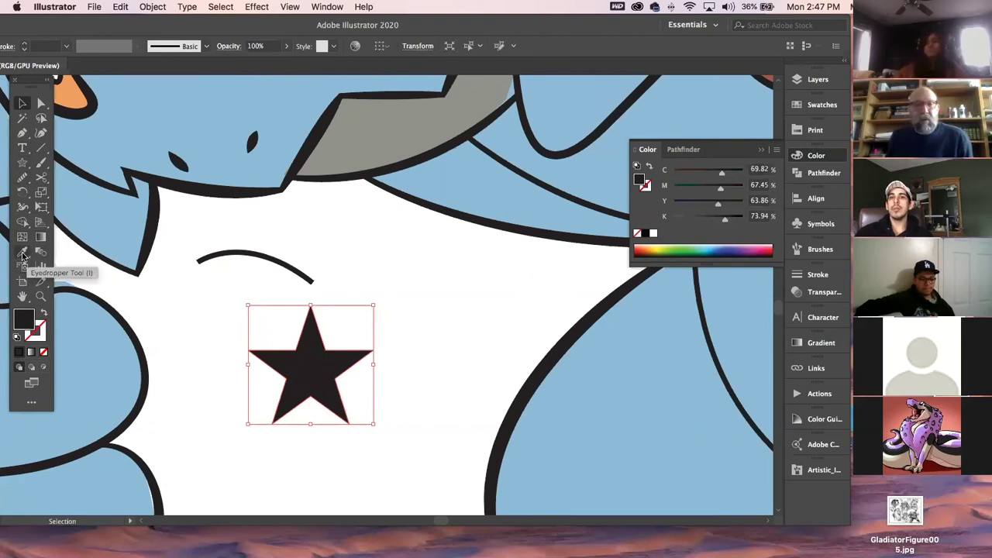
pyautogui.click(24, 254)
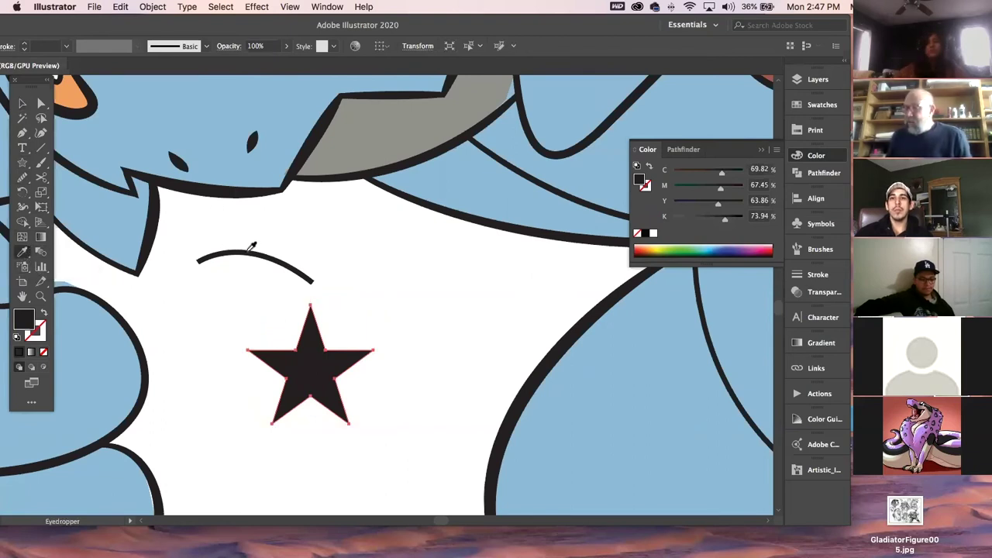
pyautogui.click(250, 251)
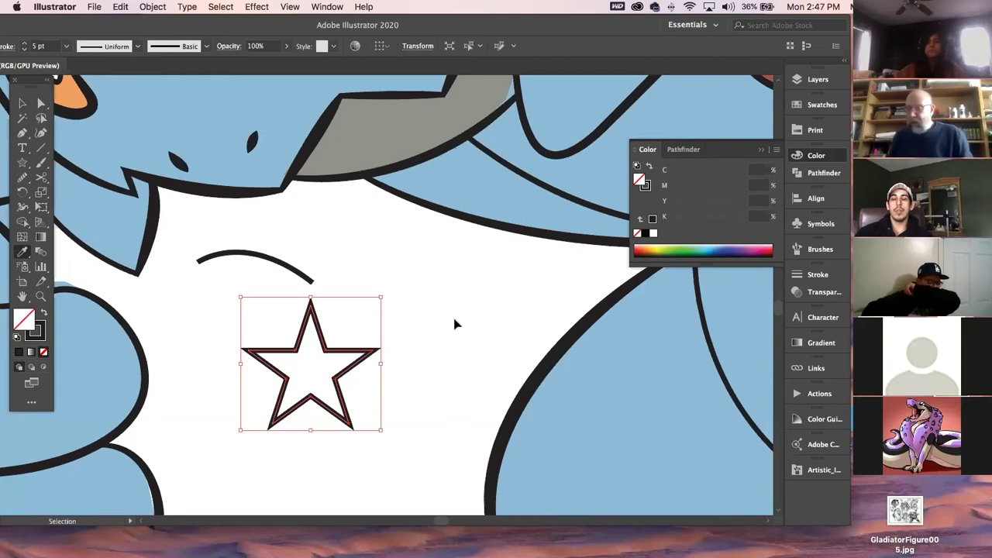
# Select the practice curve and star together and delete them
pyautogui.moveTo(259, 224); pyautogui.dragTo(385, 412)
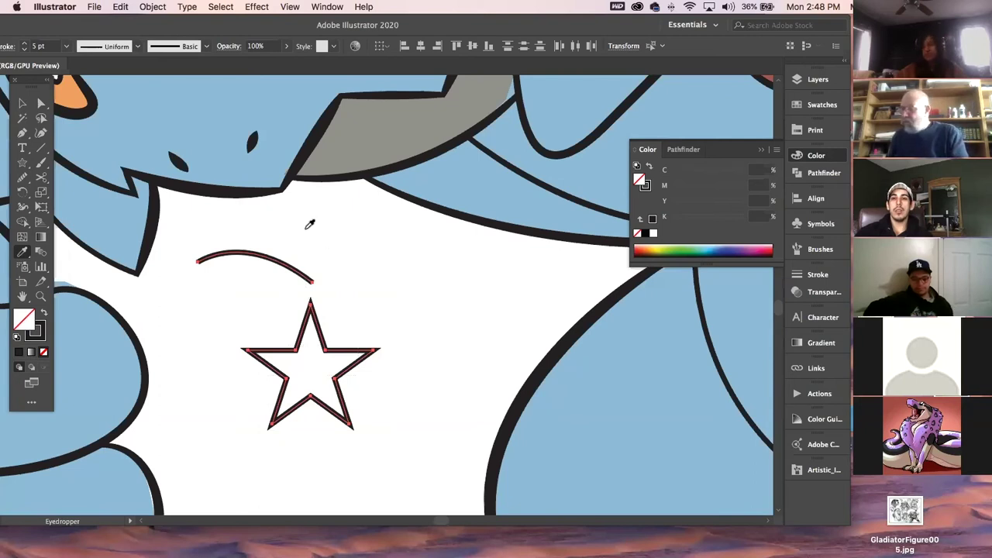
pyautogui.press('Delete')
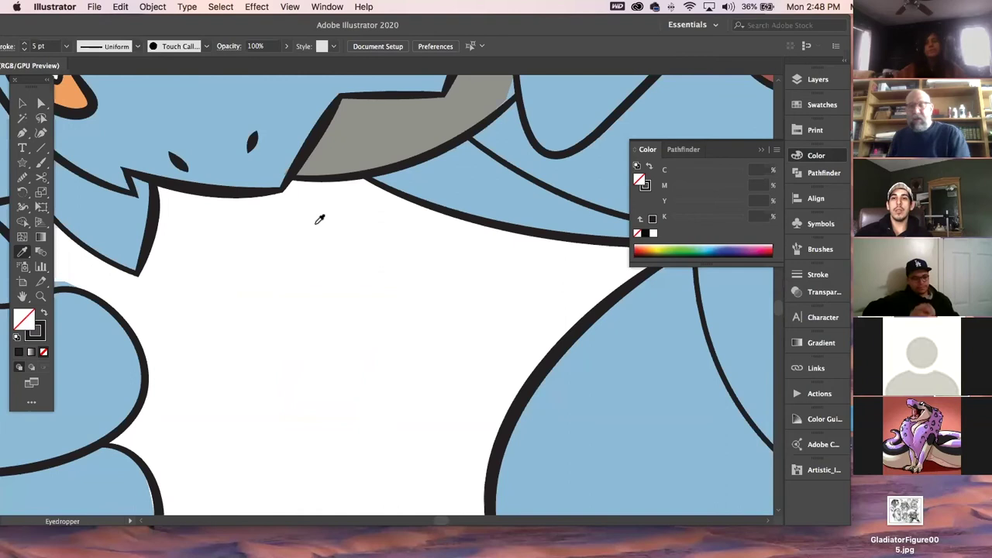
pyautogui.click(22, 104)
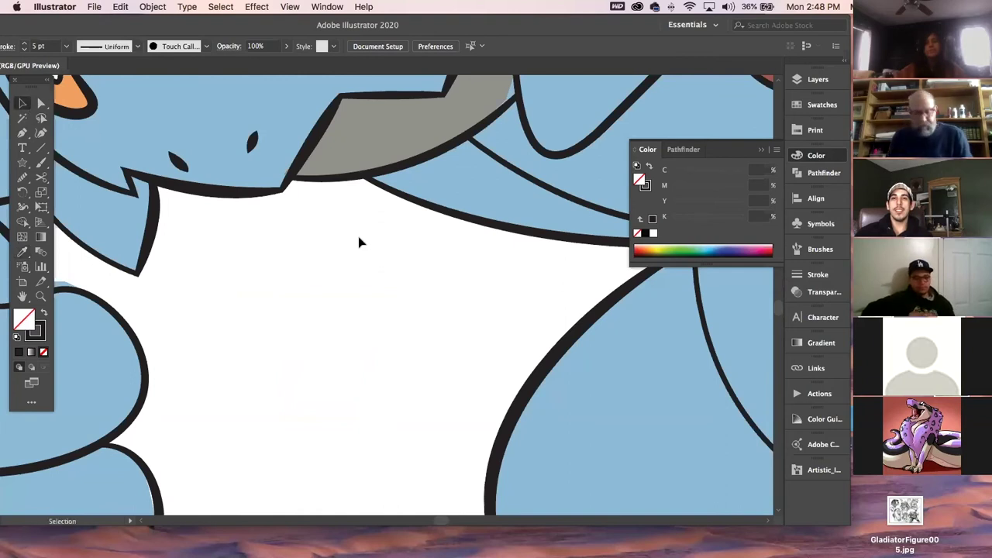
# Lock the ink layer again and make Layer 4 active for drawing with the Pen tool
pyautogui.scroll(-5, 359, 243)
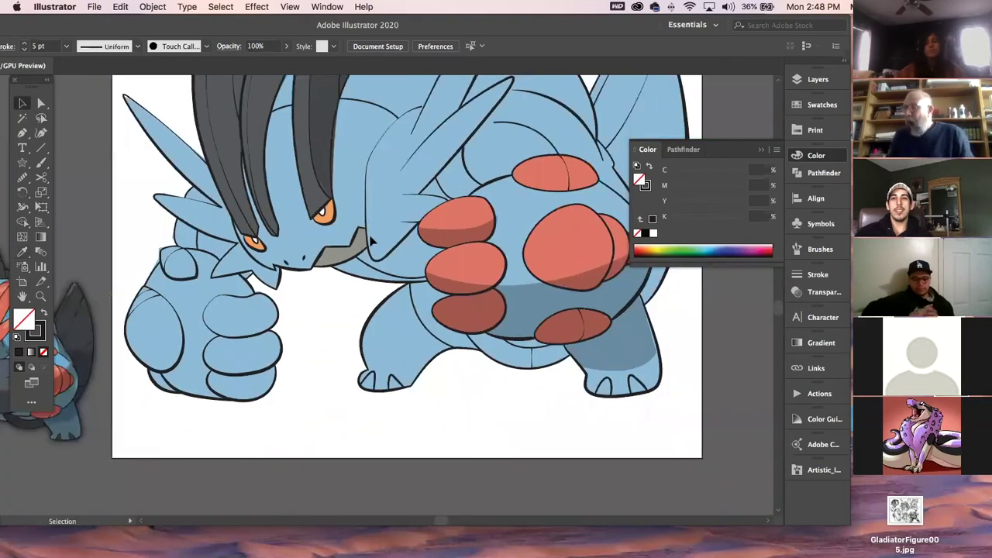
pyautogui.scroll(5, 419, 254)
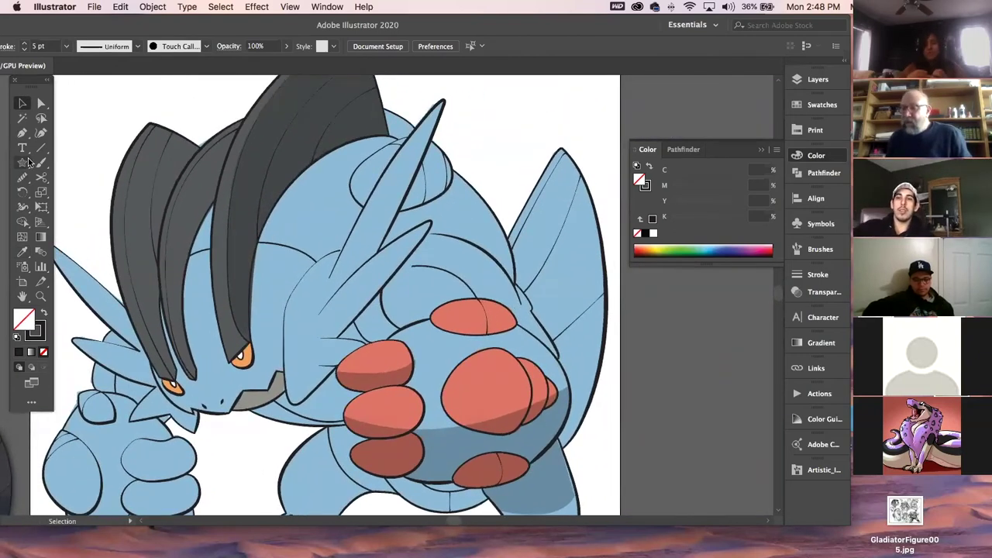
pyautogui.click(22, 133)
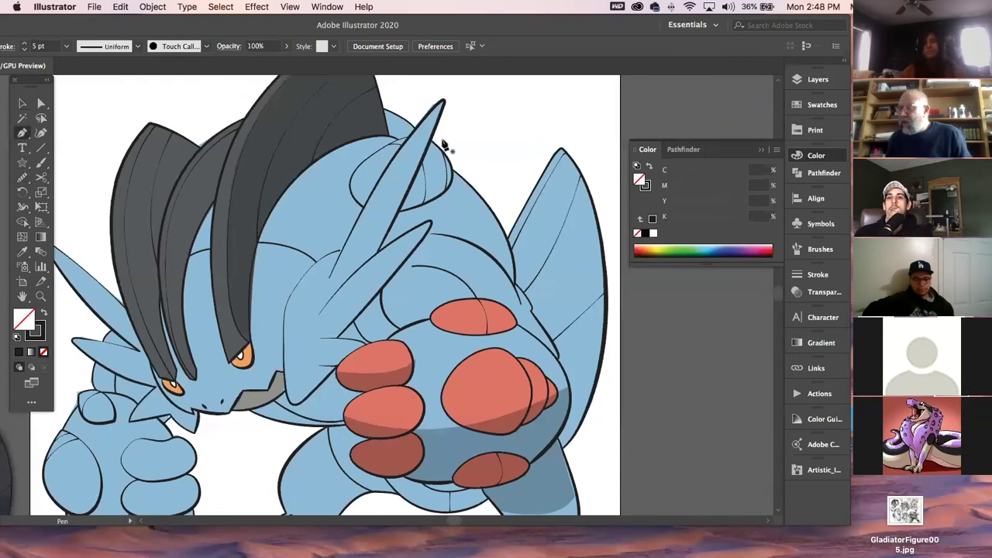
pyautogui.click(830, 80)
pyautogui.click(657, 105)
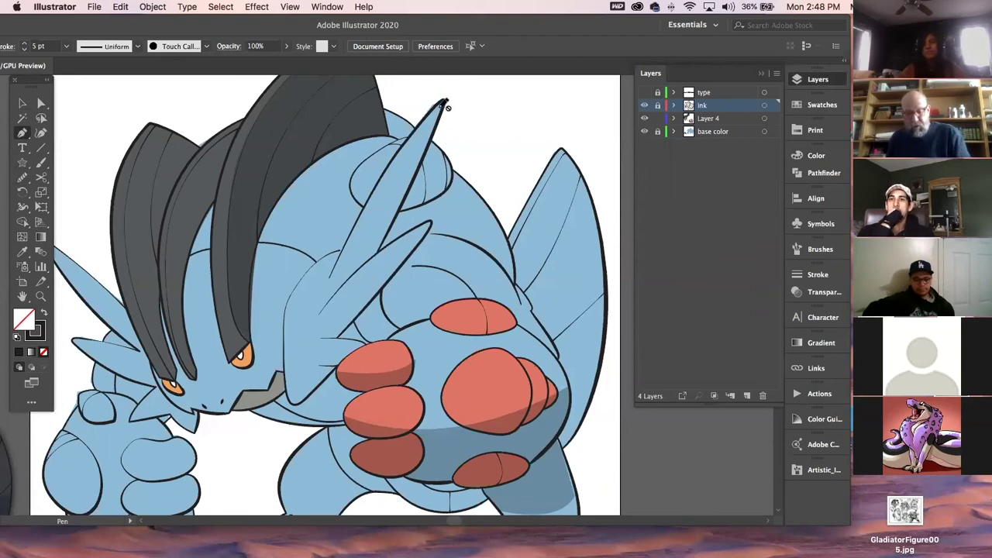
pyautogui.click(694, 117)
pyautogui.click(444, 106)
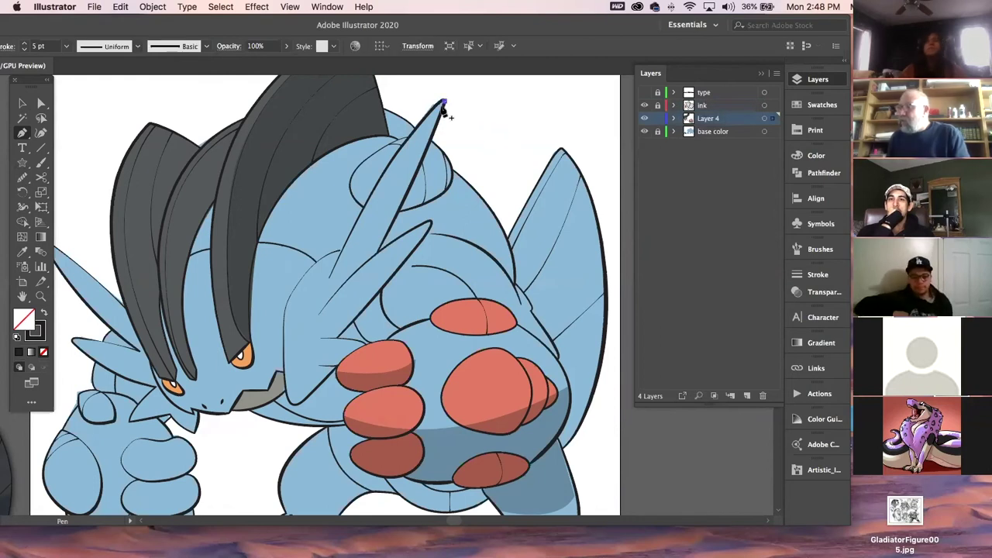
pyautogui.click(379, 252)
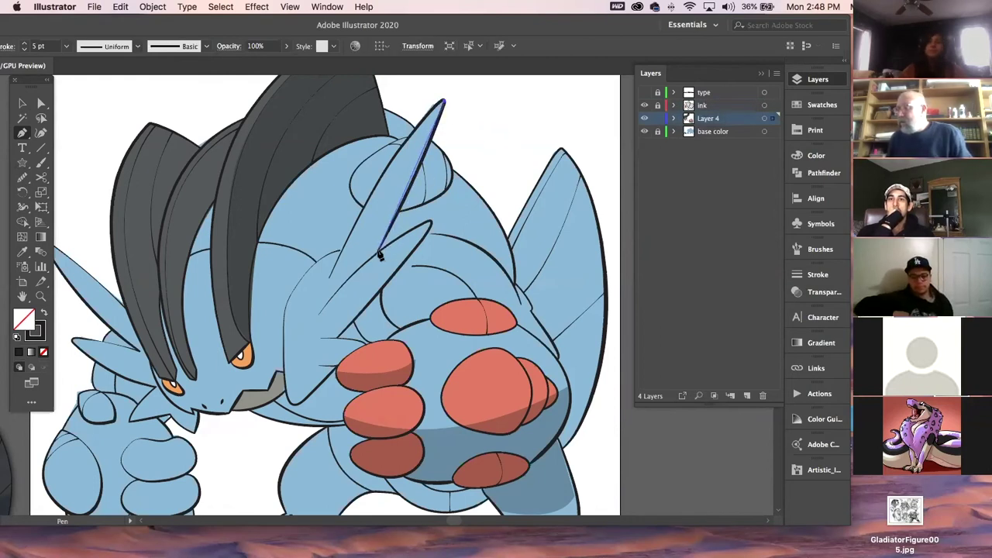
pyautogui.click(362, 273)
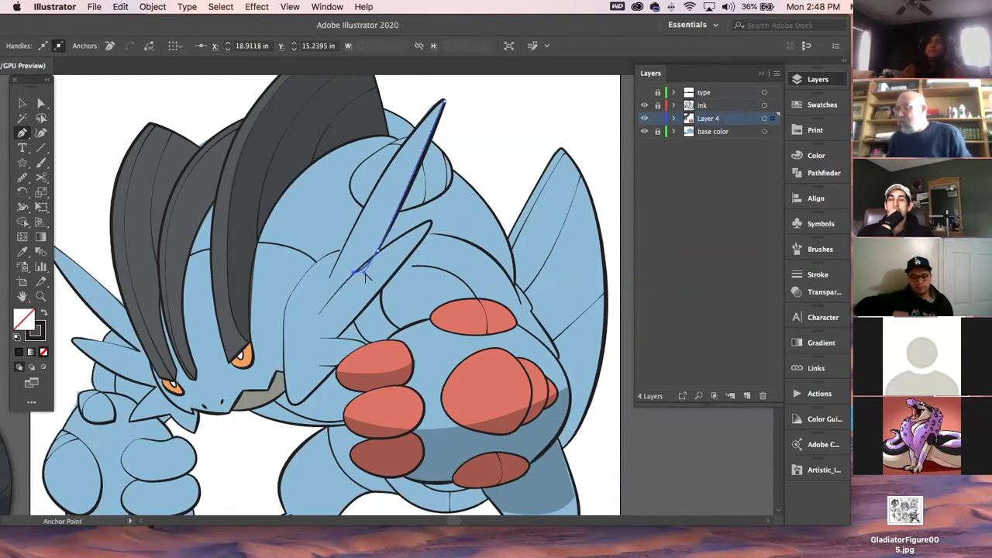
pyautogui.moveTo(443, 101)
pyautogui.mouseDown()
pyautogui.moveTo(427, 106)
pyautogui.moveTo(442, 105)
pyautogui.mouseUp()
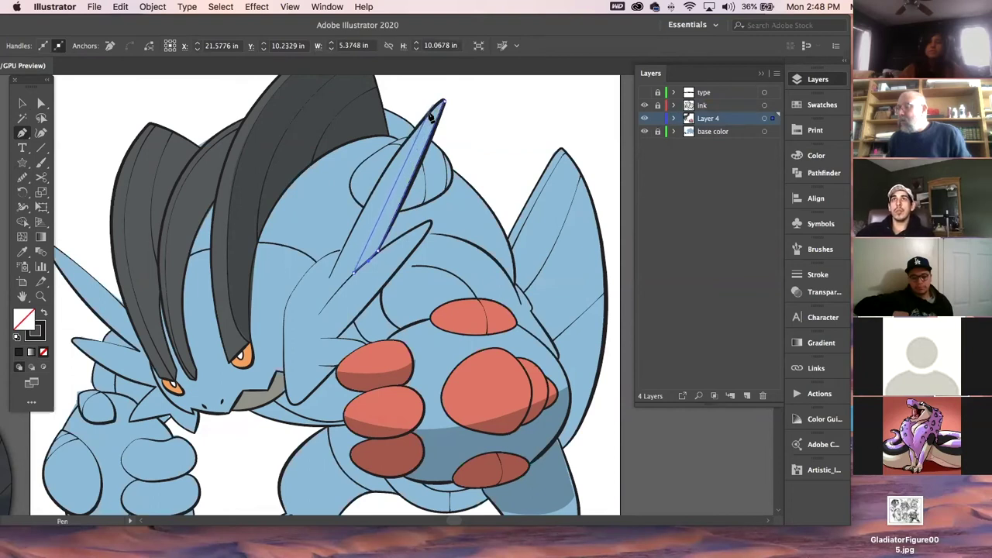
pyautogui.scroll(2, 435, 94)
pyautogui.scroll(3, 438, 85)
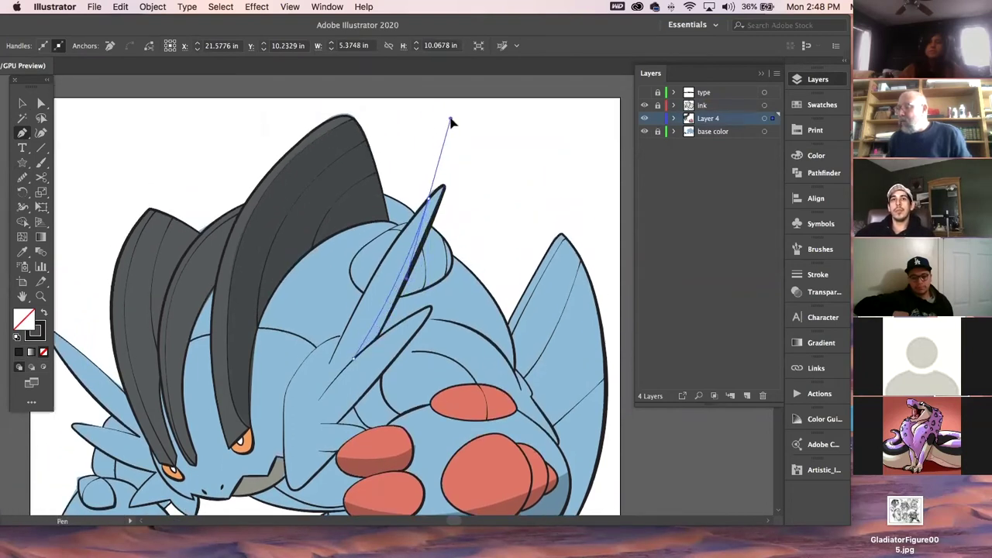
pyautogui.click(450, 120)
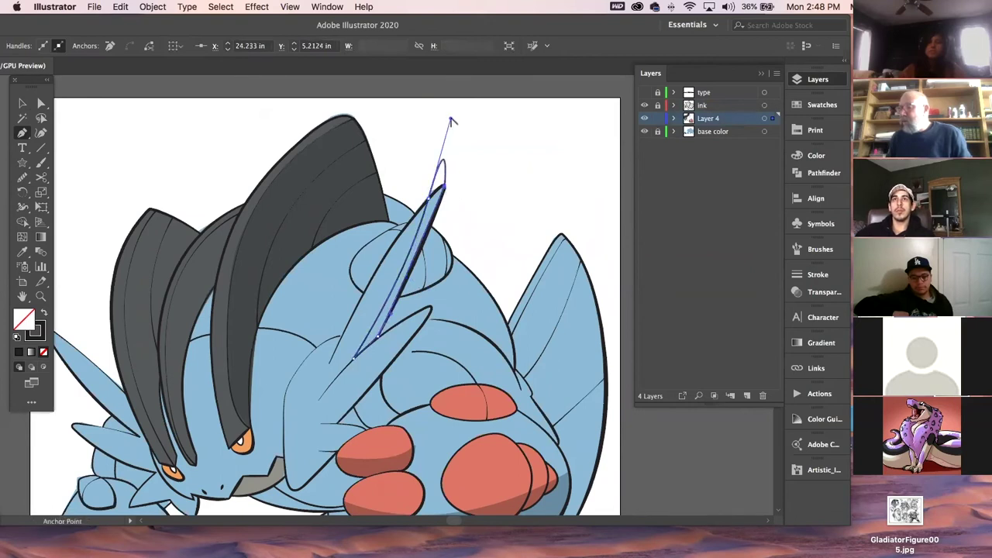
pyautogui.press('Delete')
pyautogui.press('Delete')
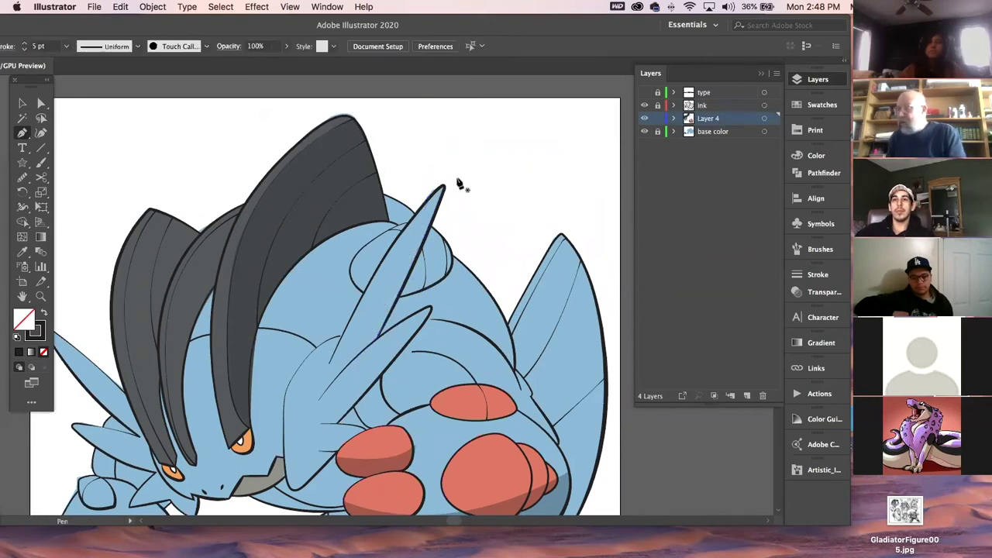
# Draw a closed shading shape with the Pen tool along the lower edge of the upper cheek spike, from its tip to its base
pyautogui.click(442, 188)
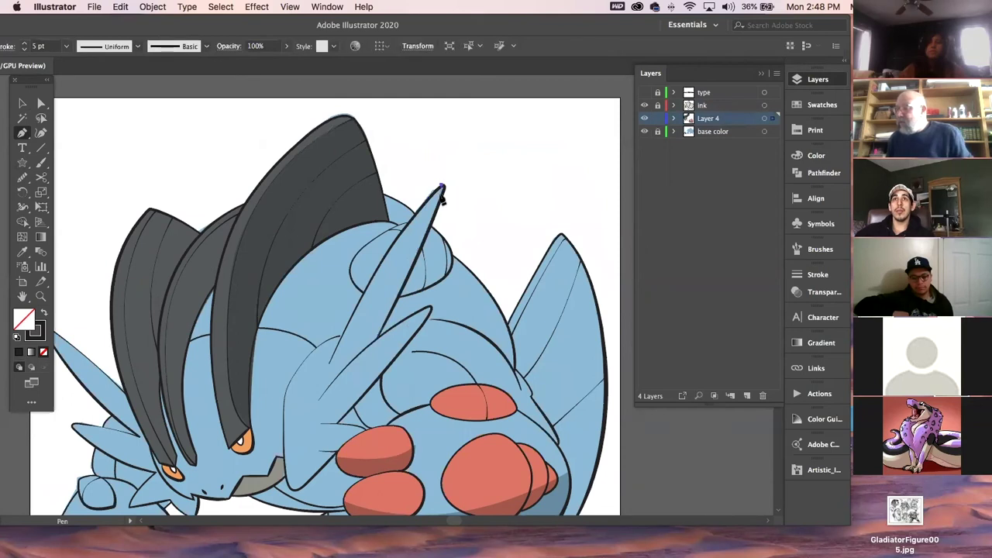
pyautogui.moveTo(334, 383); pyautogui.dragTo(297, 428)
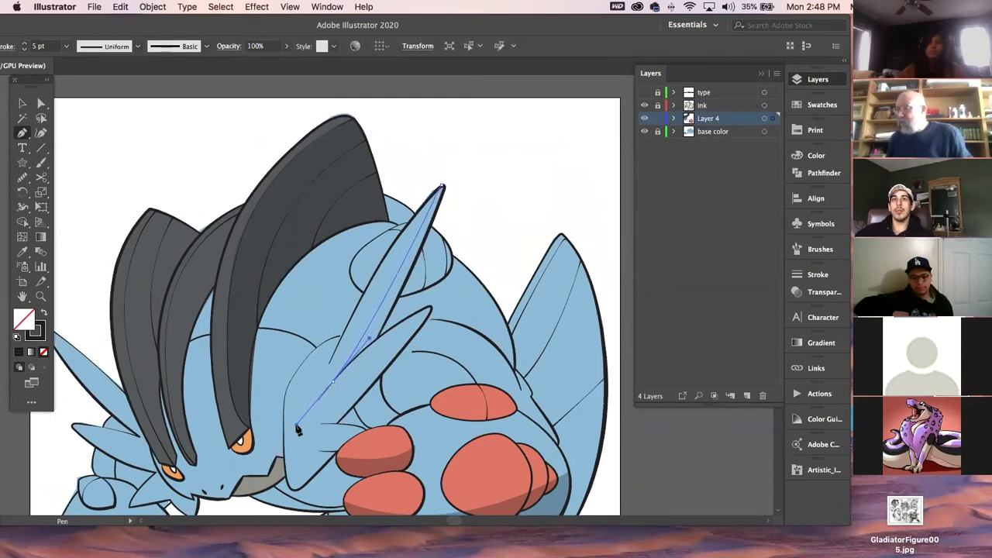
pyautogui.keyDown('super'); pyautogui.click(484, 204); pyautogui.keyUp('super')
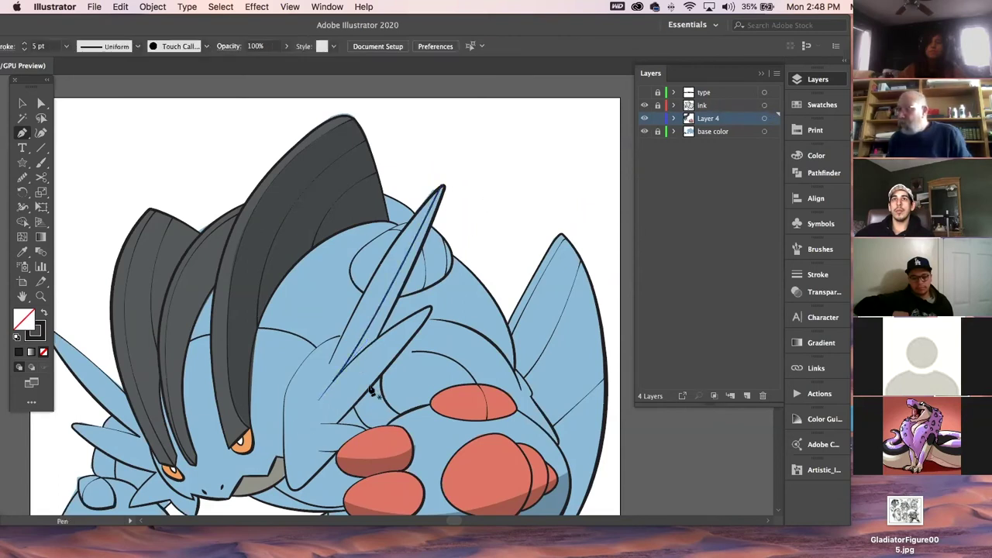
pyautogui.click(333, 381)
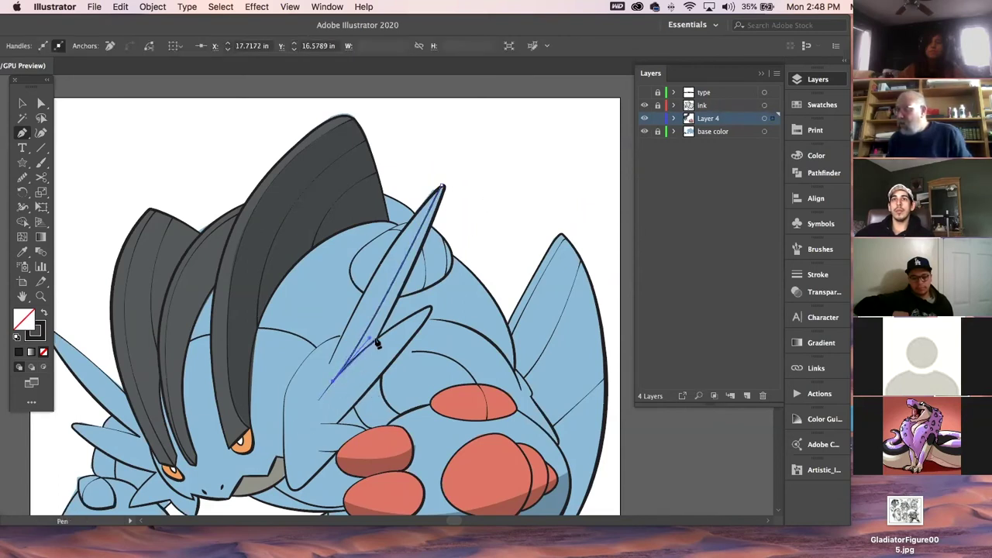
pyautogui.keyDown('super'); pyautogui.click(431, 339); pyautogui.keyUp('super')
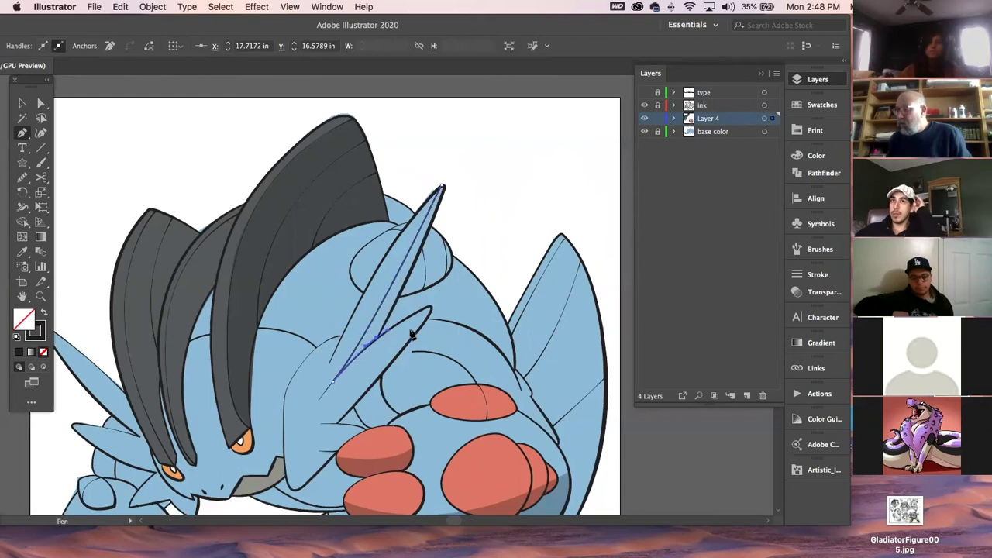
pyautogui.keyDown('super'); pyautogui.click(376, 342); pyautogui.keyUp('super')
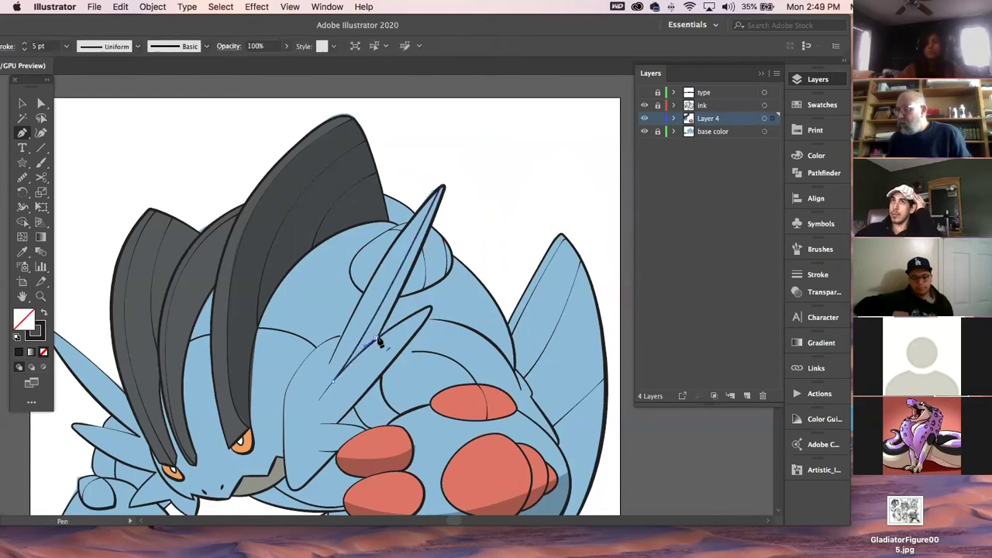
pyautogui.moveTo(443, 196); pyautogui.dragTo(452, 166)
pyautogui.click(442, 186)
pyautogui.click(442, 186)
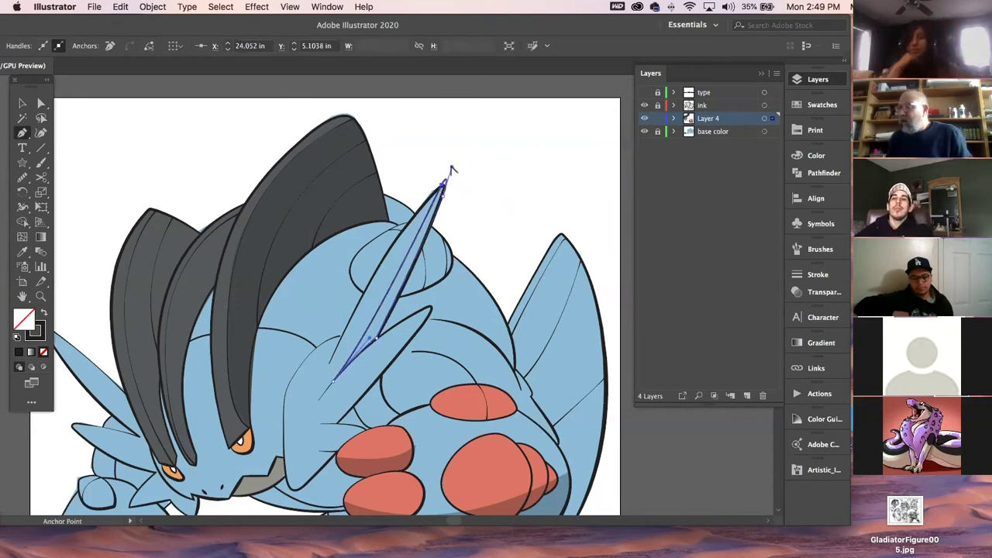
pyautogui.press('super+z')
pyautogui.press('super+shift+z')
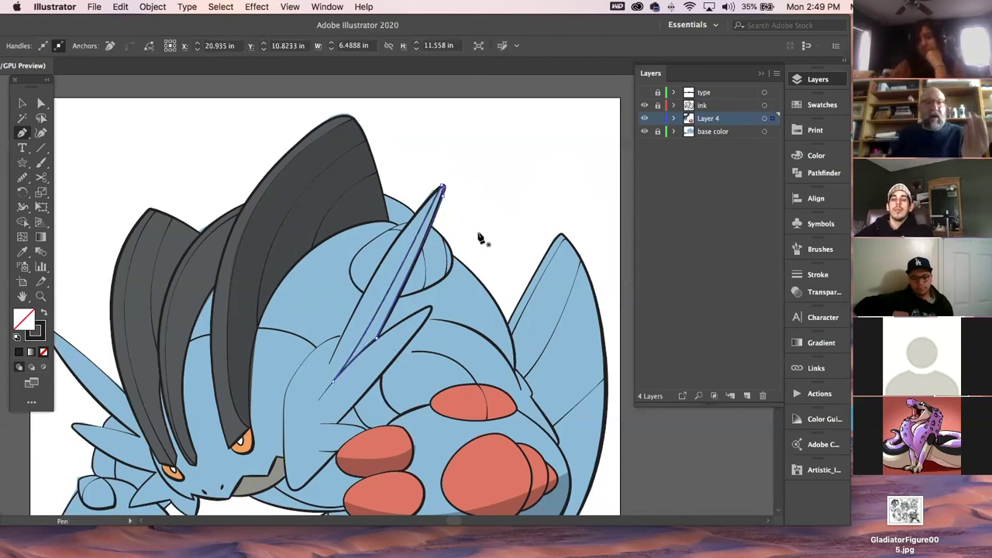
# Copy the leg's gray shading appearance onto the new cheek spike shape with the Eyedropper, and deselect it
pyautogui.click(23, 104)
pyautogui.click(22, 252)
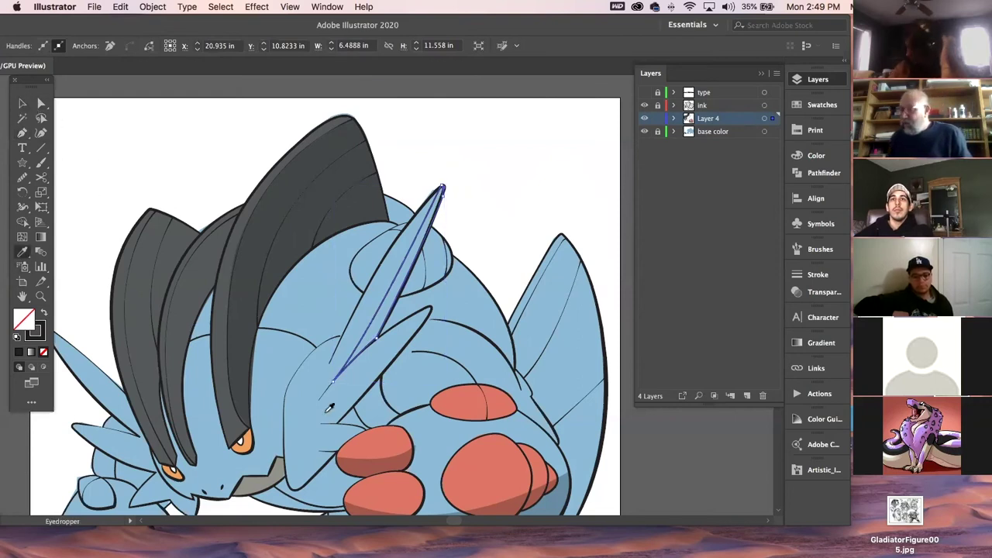
pyautogui.click(532, 500)
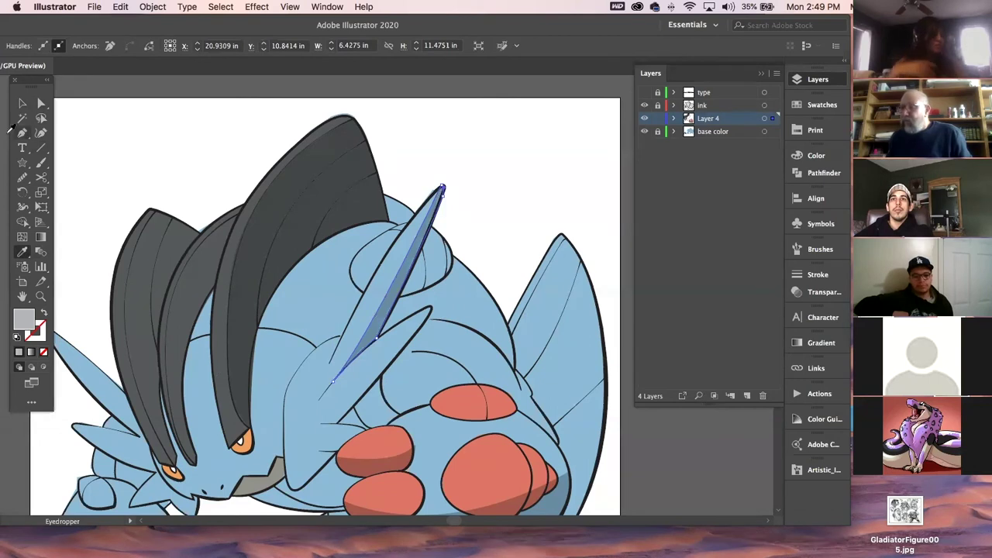
pyautogui.click(22, 103)
pyautogui.click(137, 131)
# Draw a tall gray rectangle in the empty area beside the artboard
pyautogui.press('space')
pyautogui.moveTo(467, 229); pyautogui.dragTo(135, 135)
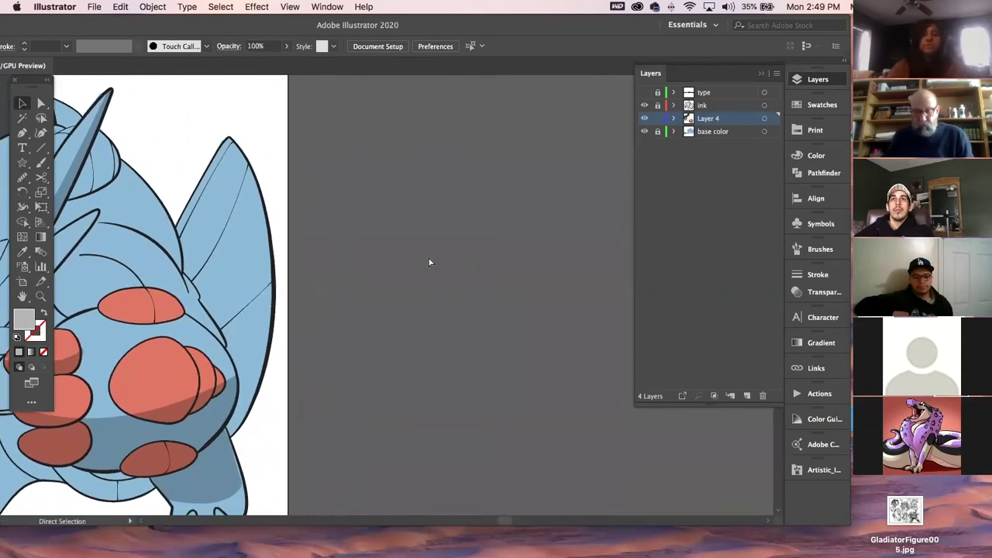
pyautogui.press('super+minus')
pyautogui.press('super+minus')
pyautogui.moveTo(428, 256); pyautogui.dragTo(416, 254)
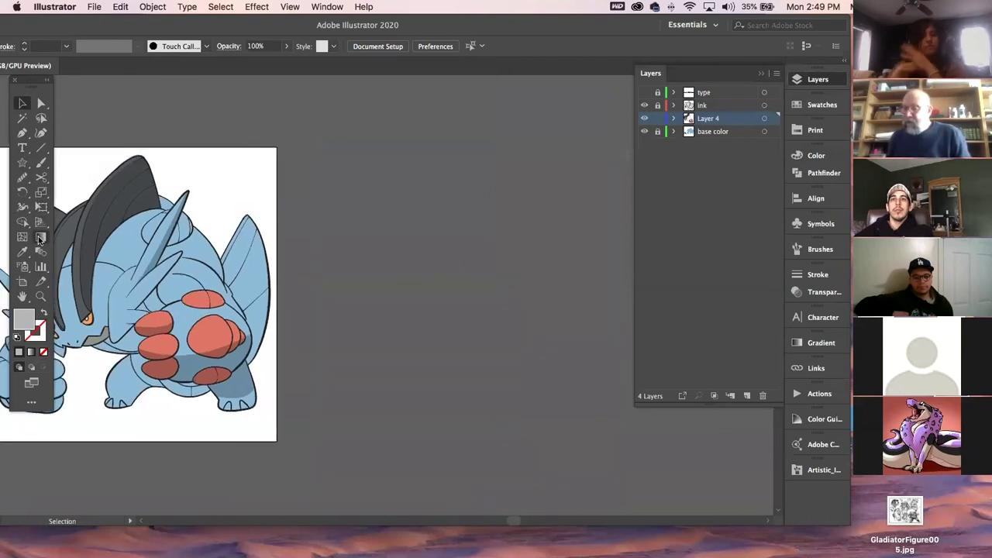
pyautogui.click(40, 239)
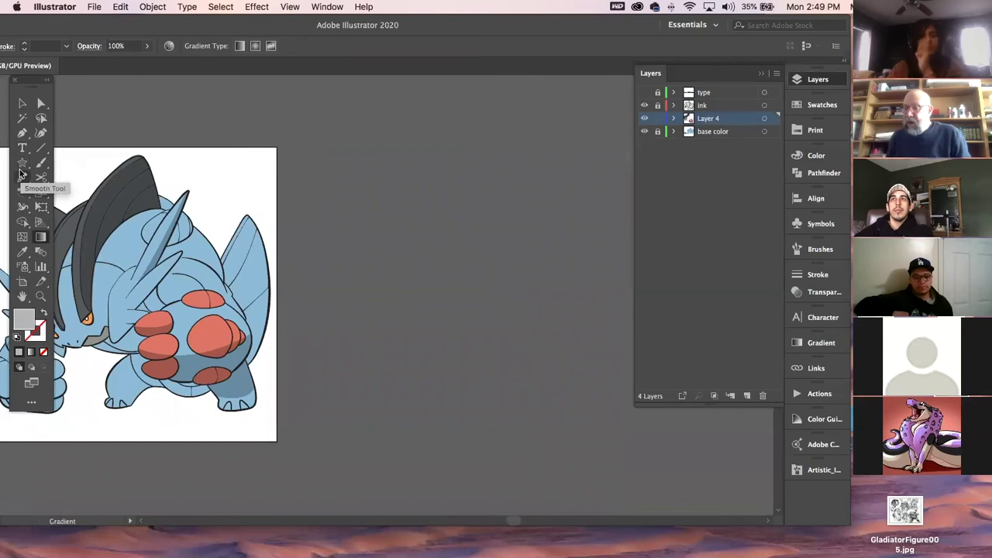
pyautogui.moveTo(22, 163); pyautogui.dragTo(85, 162)
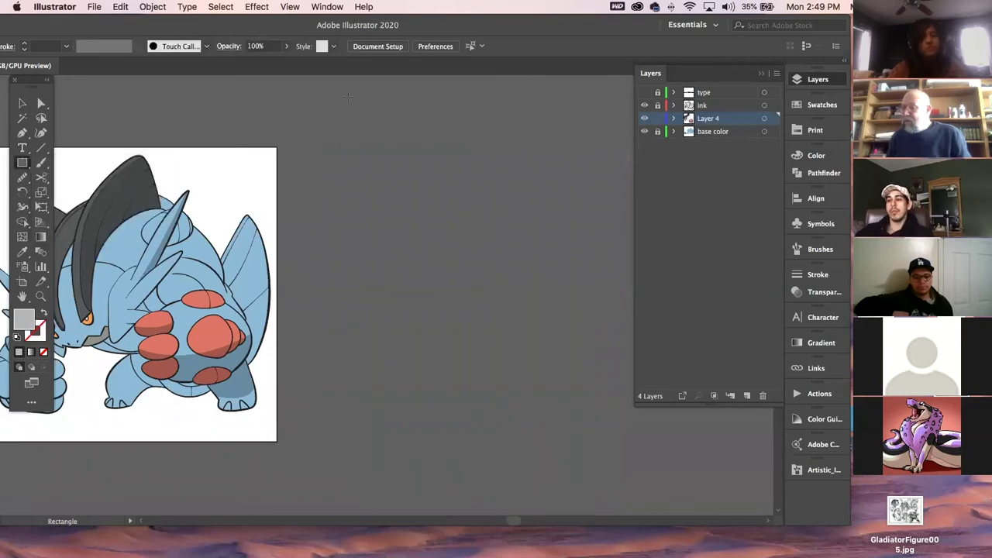
pyautogui.moveTo(341, 118); pyautogui.dragTo(458, 444)
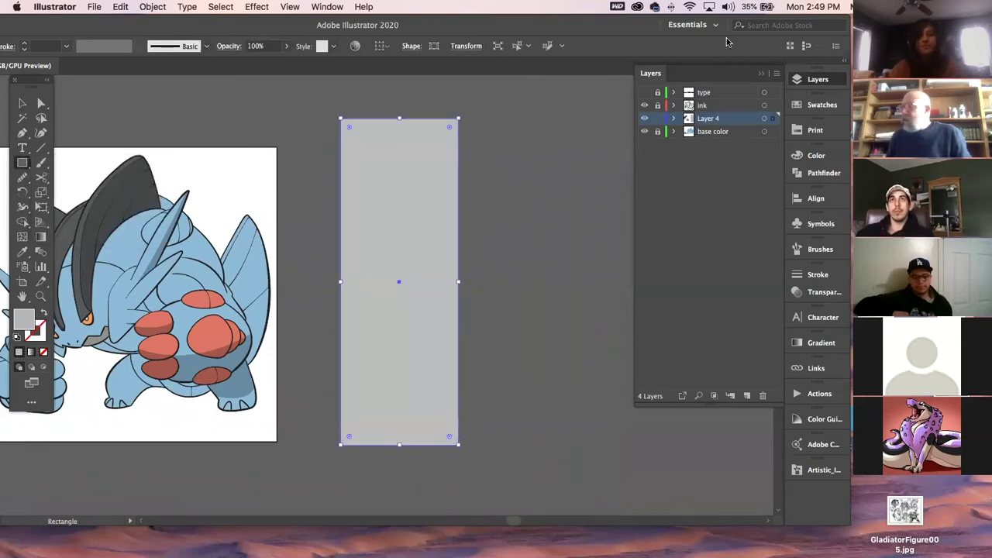
# Fill the rectangle with the white-to-black gradient from the Print swatches
pyautogui.click(820, 81)
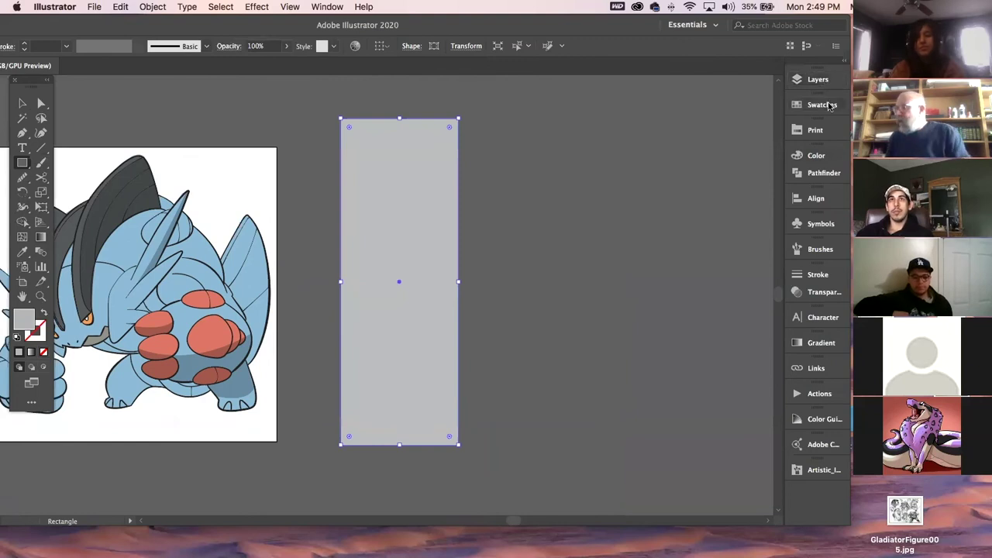
pyautogui.click(825, 105)
pyautogui.click(826, 105)
pyautogui.click(823, 125)
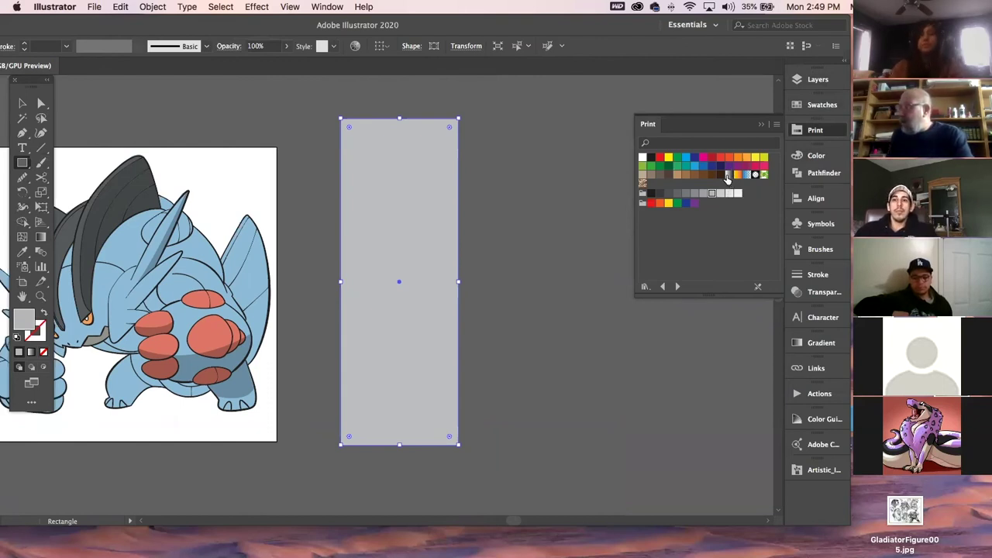
pyautogui.click(728, 177)
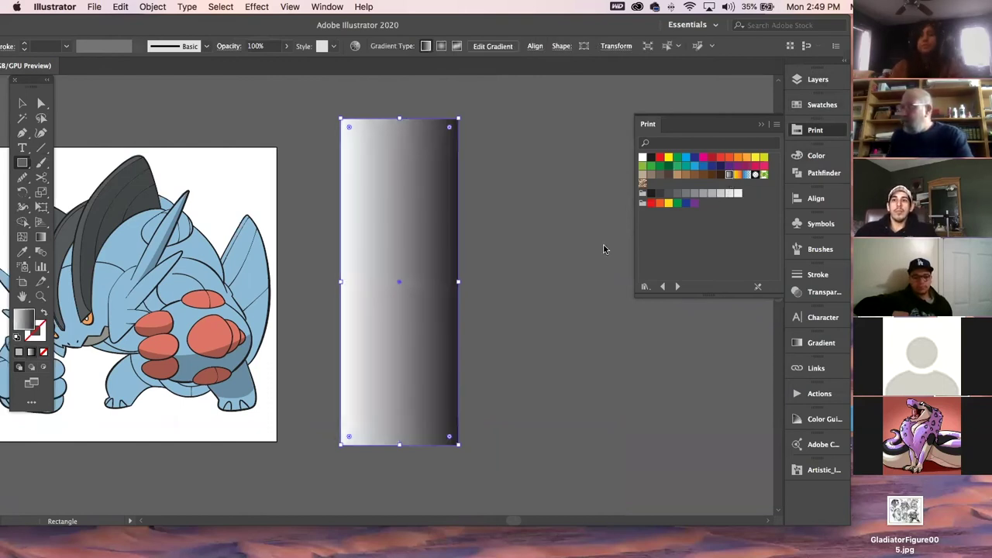
# Run the rectangle's gradient vertically from white above to black below, moving its midpoint up and its white stop down
pyautogui.click(43, 241)
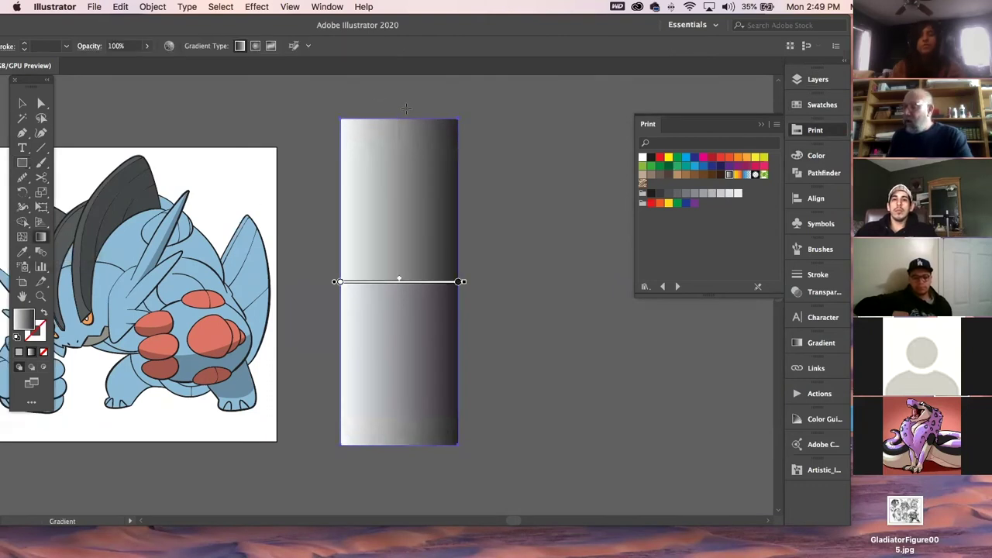
pyautogui.moveTo(401, 103)
pyautogui.mouseDown()
pyautogui.moveTo(412, 261)
pyautogui.moveTo(388, 452)
pyautogui.moveTo(399, 479)
pyautogui.mouseUp()
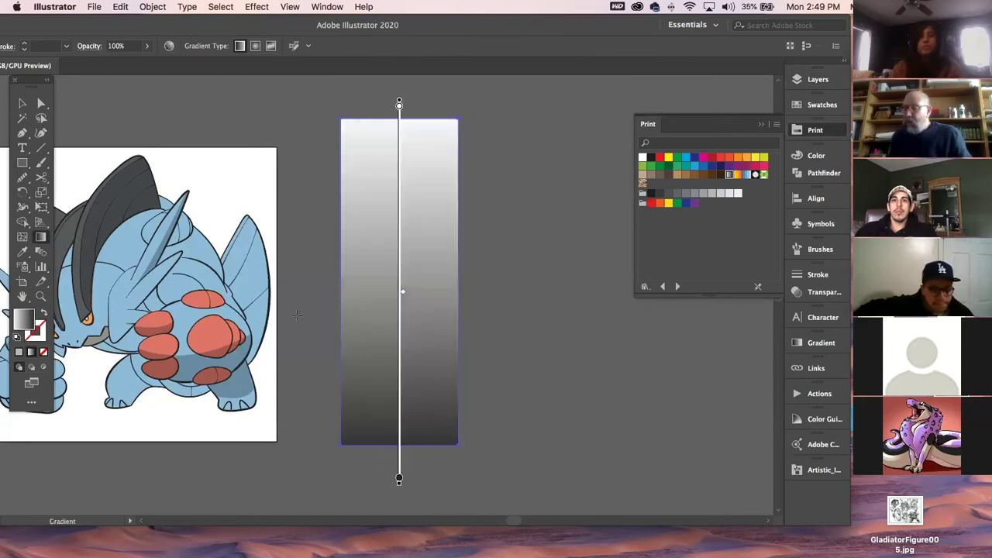
pyautogui.moveTo(403, 287)
pyautogui.mouseDown()
pyautogui.moveTo(401, 222)
pyautogui.moveTo(402, 302)
pyautogui.moveTo(402, 260)
pyautogui.mouseUp()
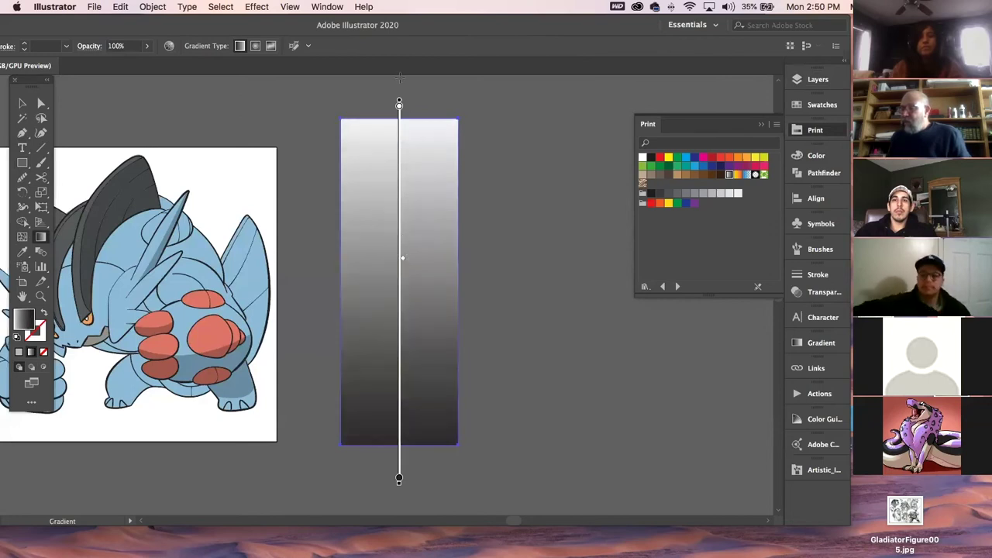
pyautogui.click(399, 110)
pyautogui.moveTo(399, 109); pyautogui.dragTo(397, 195)
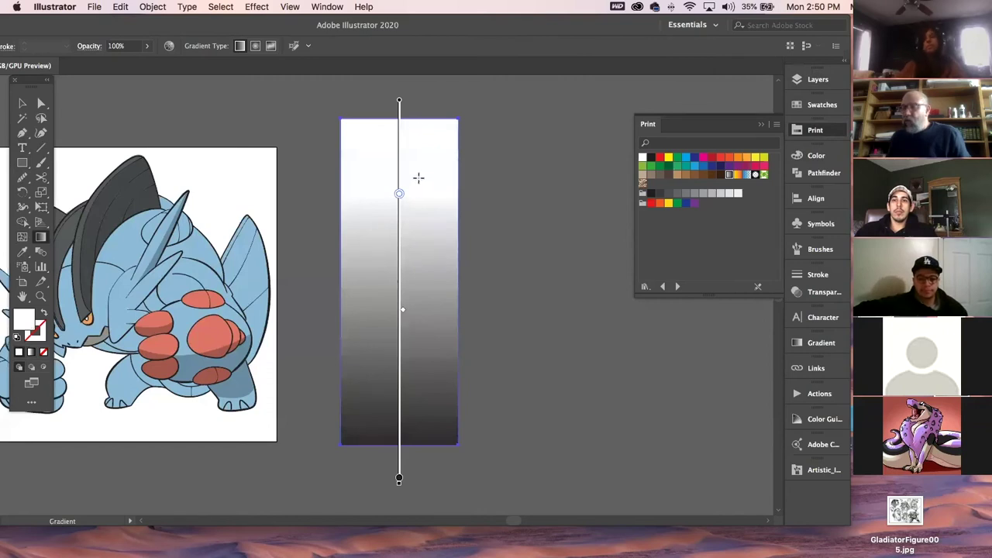
# Move the gradient's black stop up to a location of about 94% and open that stop's color options
pyautogui.click(22, 103)
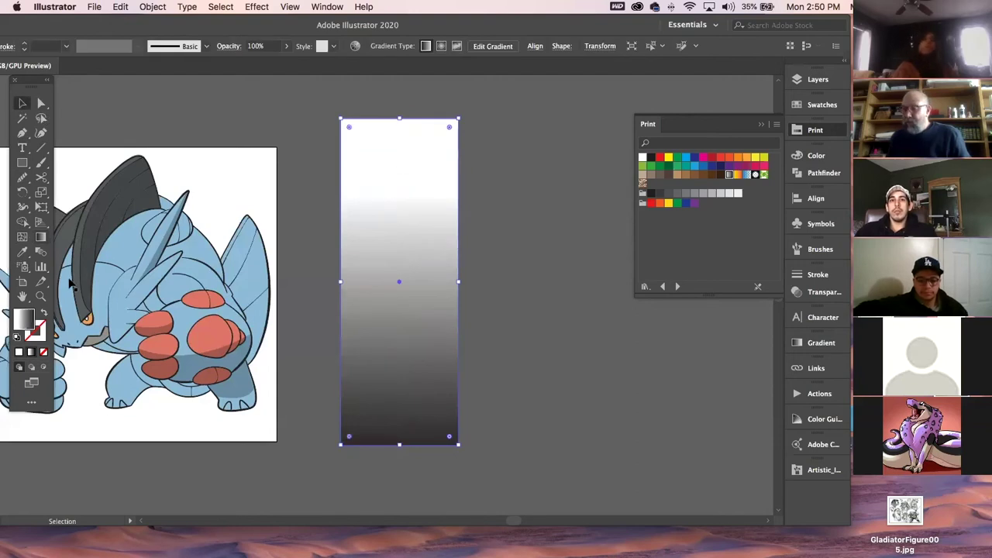
pyautogui.click(41, 236)
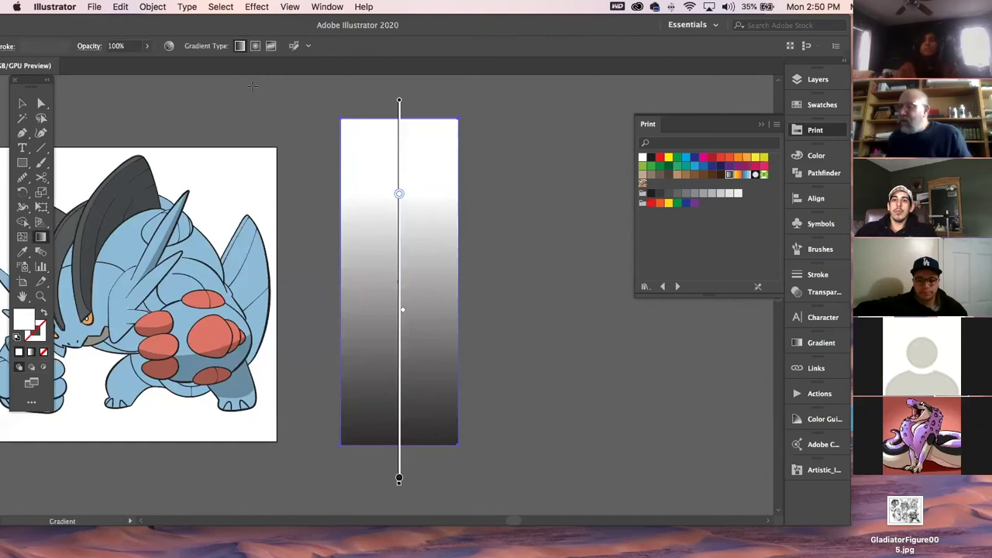
pyautogui.click(293, 7)
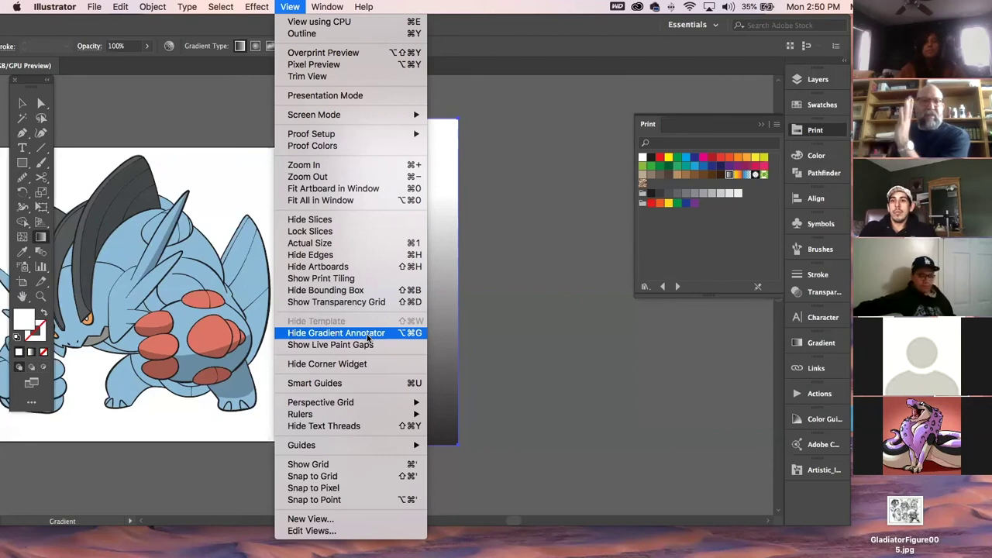
pyautogui.click(291, 7)
pyautogui.moveTo(400, 479)
pyautogui.mouseDown()
pyautogui.moveTo(401, 365)
pyautogui.moveTo(400, 462)
pyautogui.mouseUp()
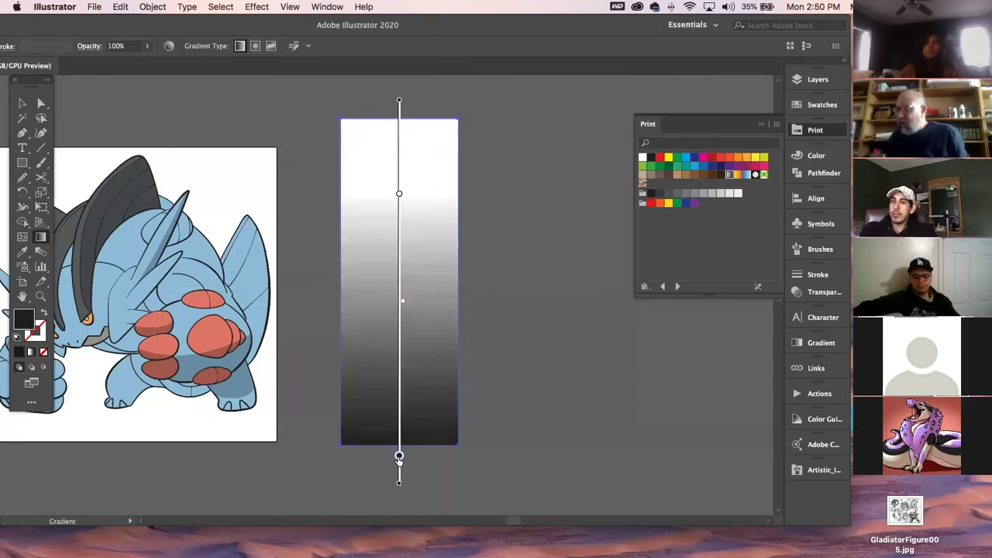
pyautogui.doubleClick(399, 456)
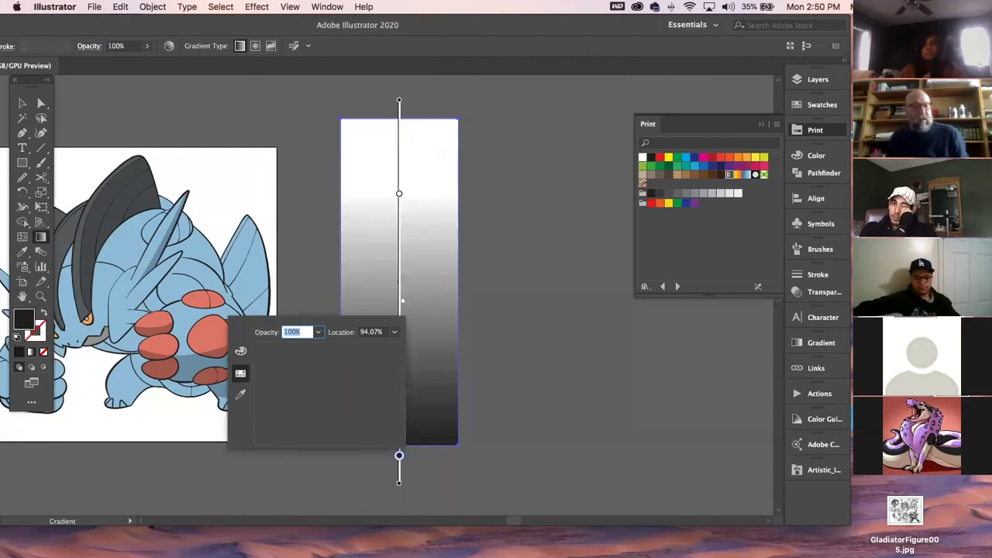
pyautogui.press('super+Tab')
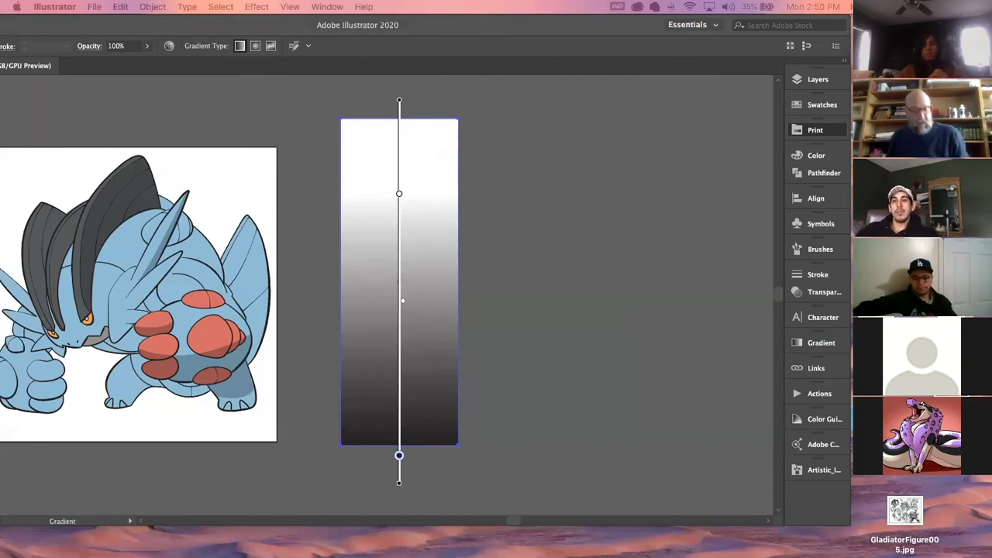
# Recolor the black stop at the gradient's lower end to a dark reddish brown
pyautogui.press('super+Tab')
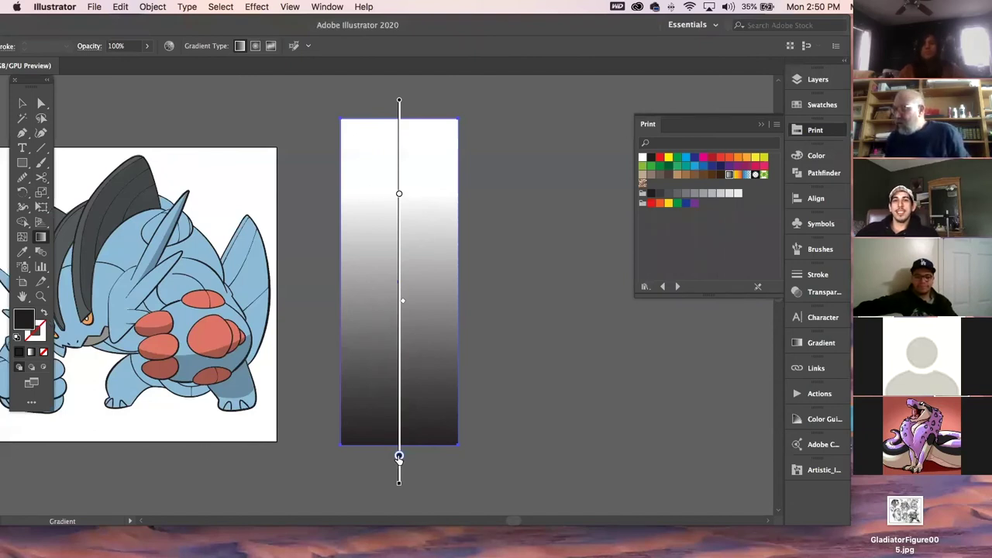
pyautogui.doubleClick(398, 457)
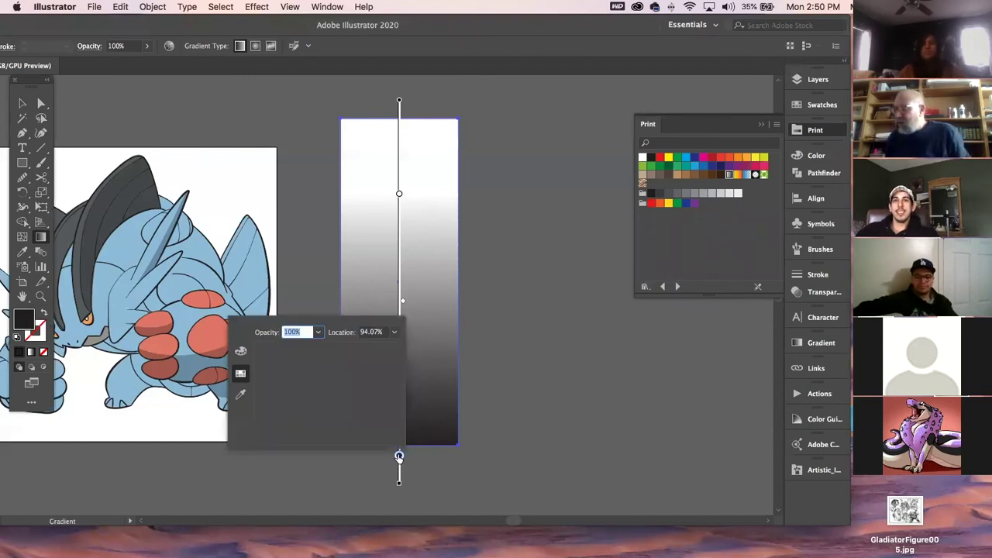
pyautogui.click(240, 352)
pyautogui.moveTo(352, 406); pyautogui.dragTo(339, 402)
pyautogui.moveTo(347, 355); pyautogui.dragTo(331, 355)
pyautogui.click(241, 376)
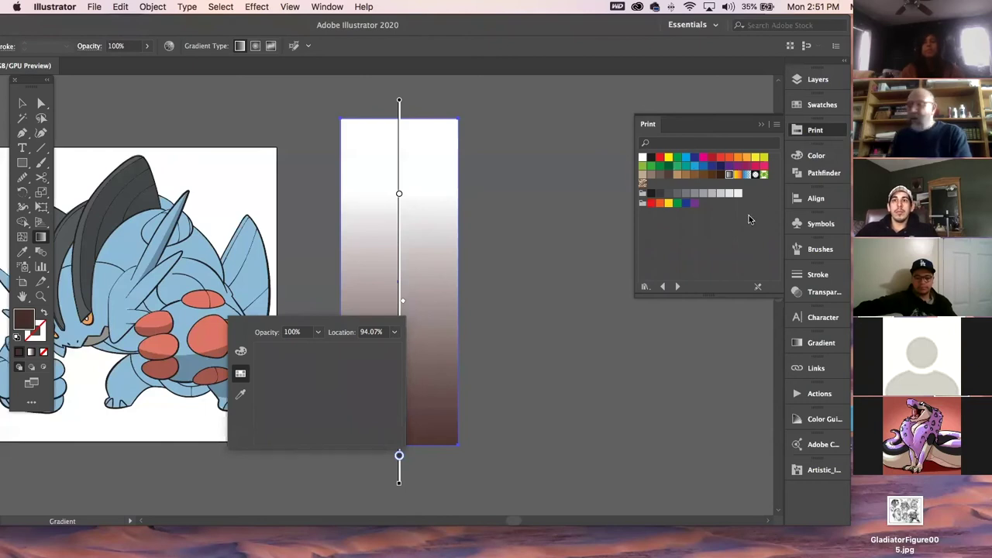
pyautogui.click(742, 157)
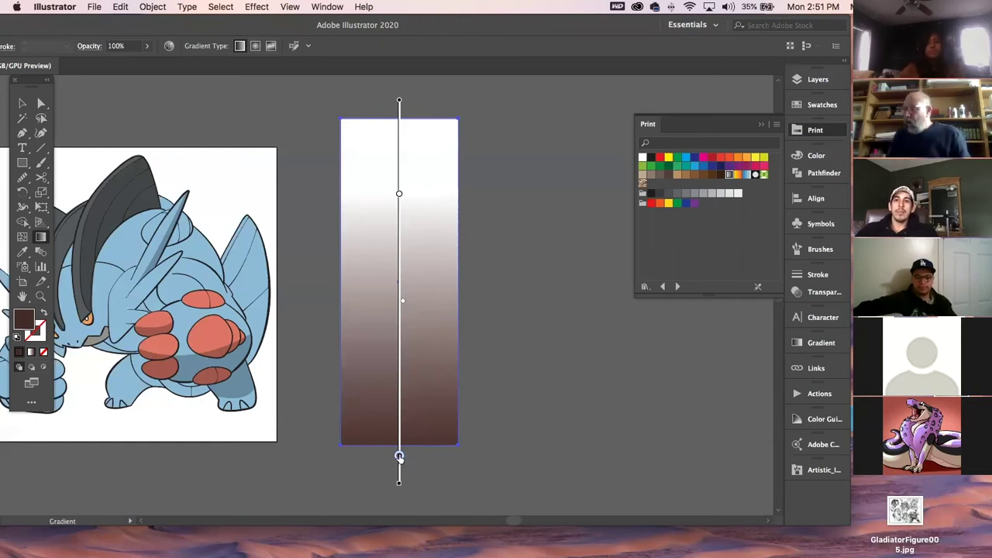
# Copy the brown stop up to a location of about 57% and recolor the copy orange
pyautogui.moveTo(399, 458)
pyautogui.mouseDown()
pyautogui.moveTo(400, 298)
pyautogui.moveTo(399, 319)
pyautogui.mouseUp()
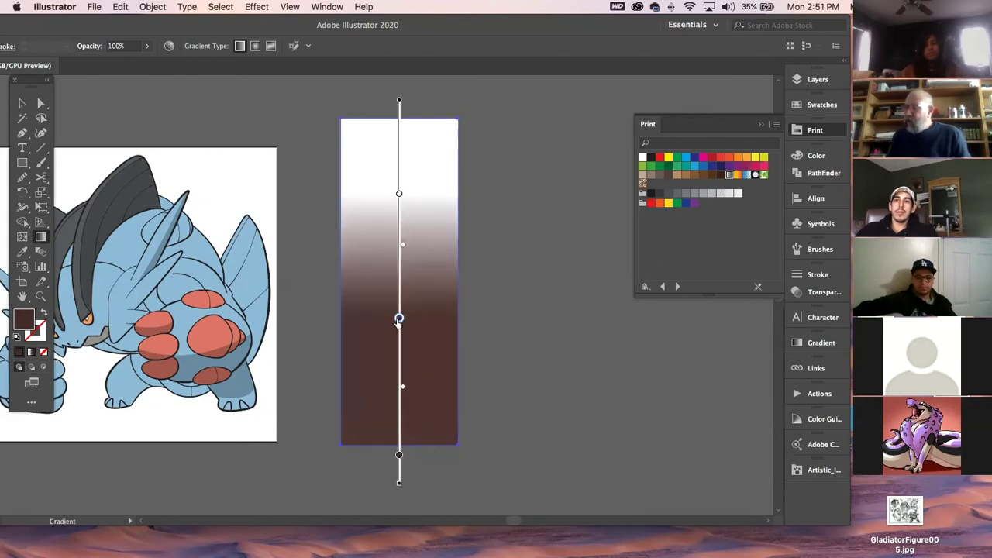
pyautogui.doubleClick(399, 319)
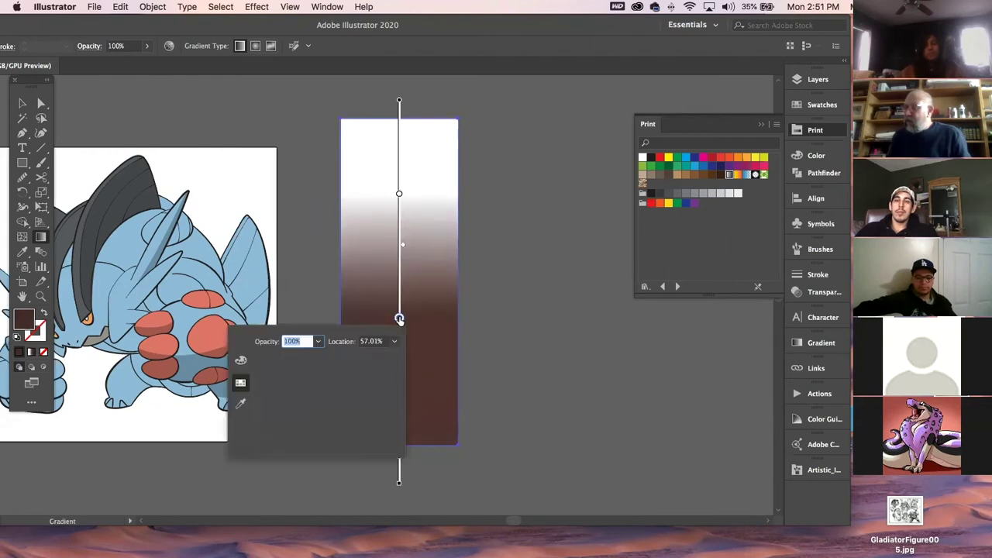
pyautogui.click(240, 361)
pyautogui.click(272, 439)
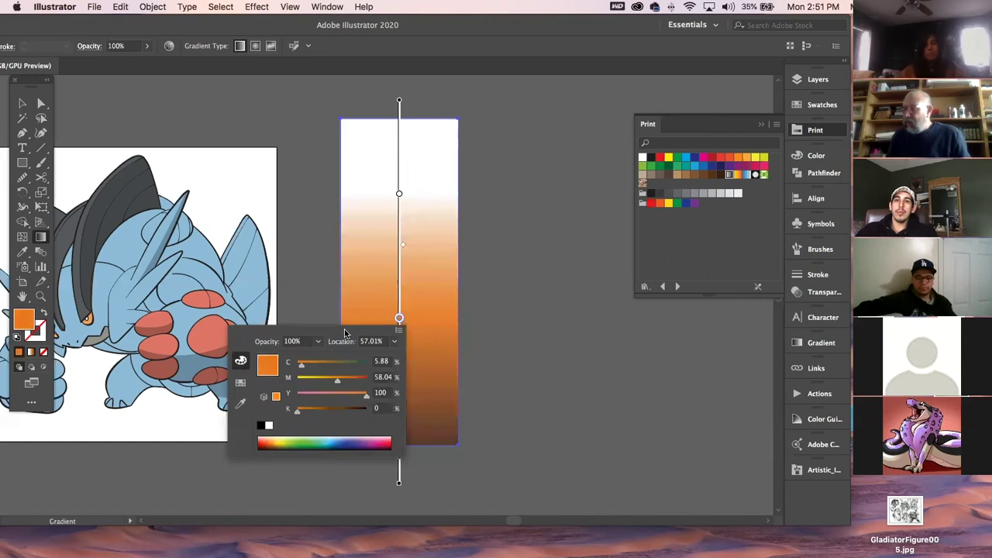
# Turn the gradient's white stop pink by setting its magenta to 57%, and deselect the rectangle
pyautogui.click(399, 194)
pyautogui.doubleClick(399, 195)
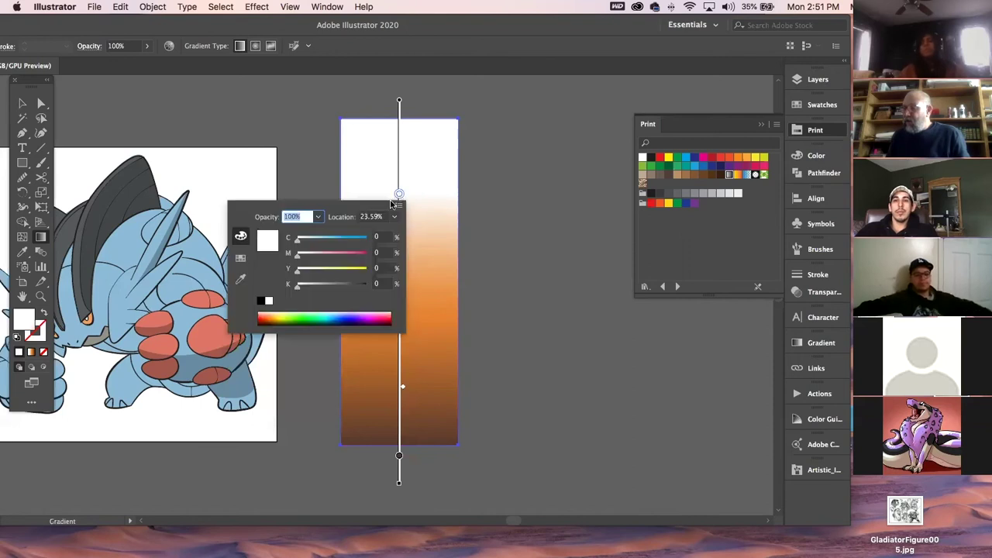
pyautogui.moveTo(298, 254); pyautogui.dragTo(337, 254)
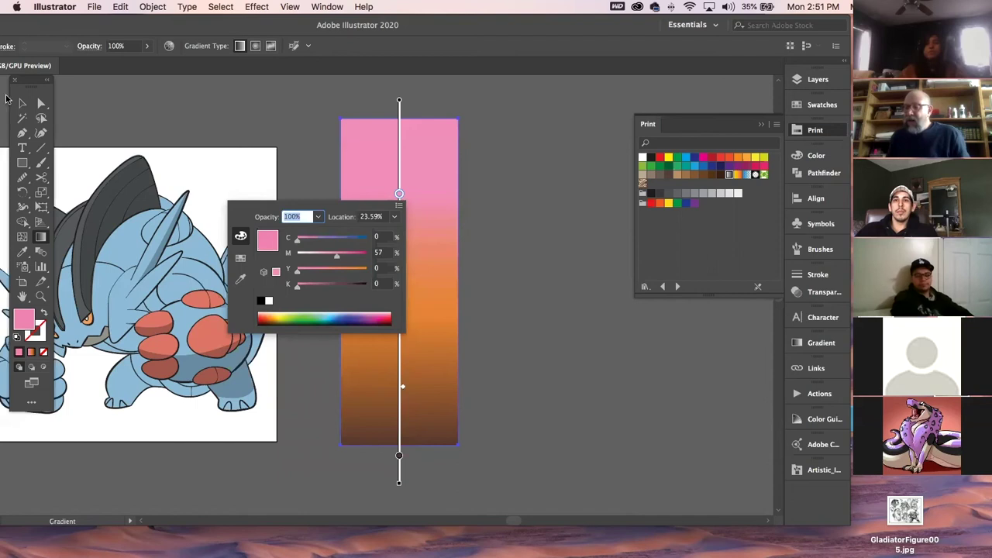
pyautogui.click(149, 102)
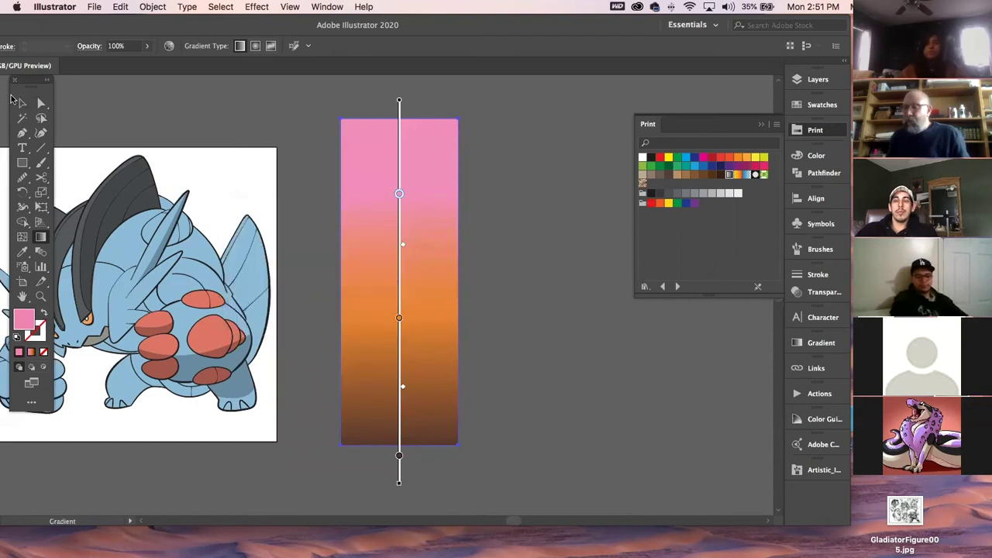
pyautogui.click(21, 102)
pyautogui.click(214, 118)
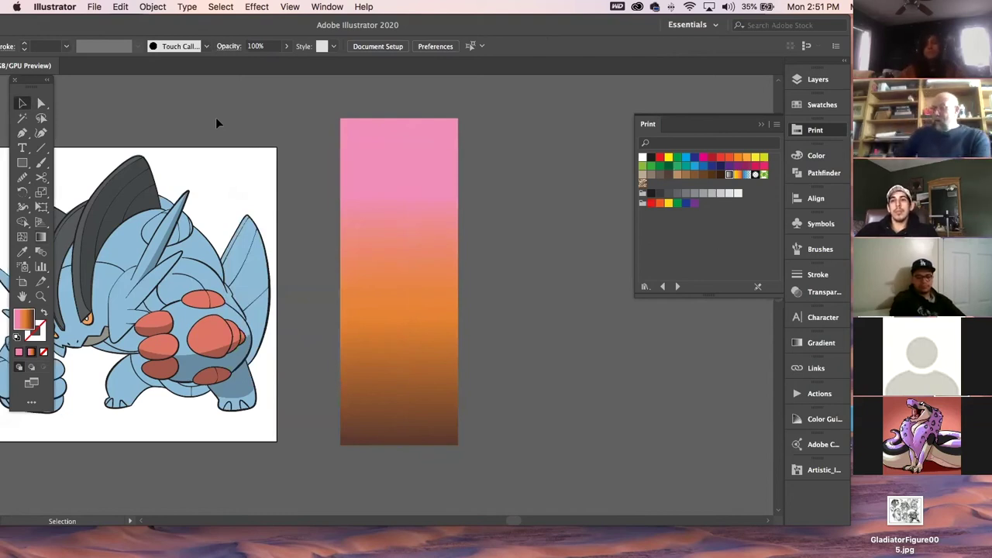
# Move the rectangle's pink stop slightly toward the gradient's start and set the orange-to-brown midpoint to about 57%
pyautogui.click(415, 218)
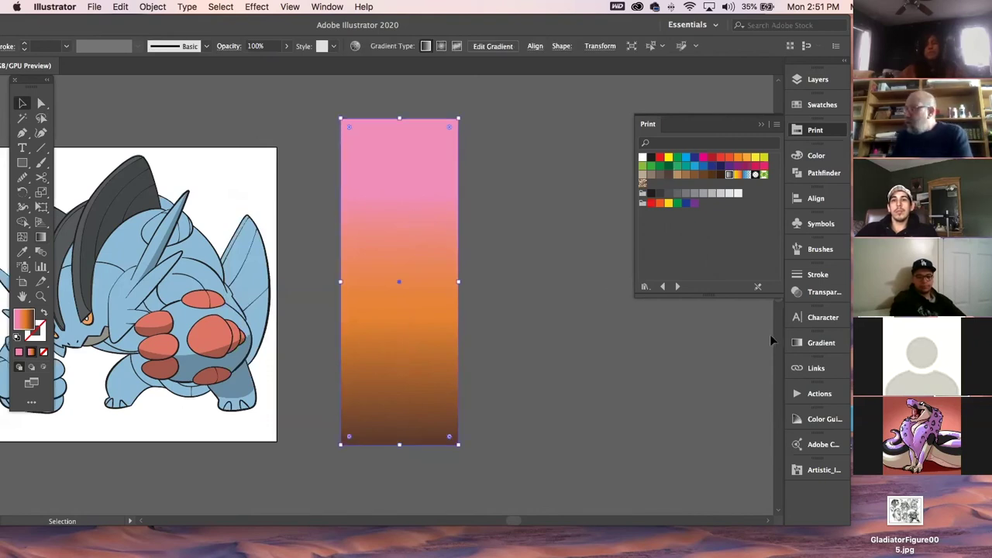
pyautogui.click(814, 343)
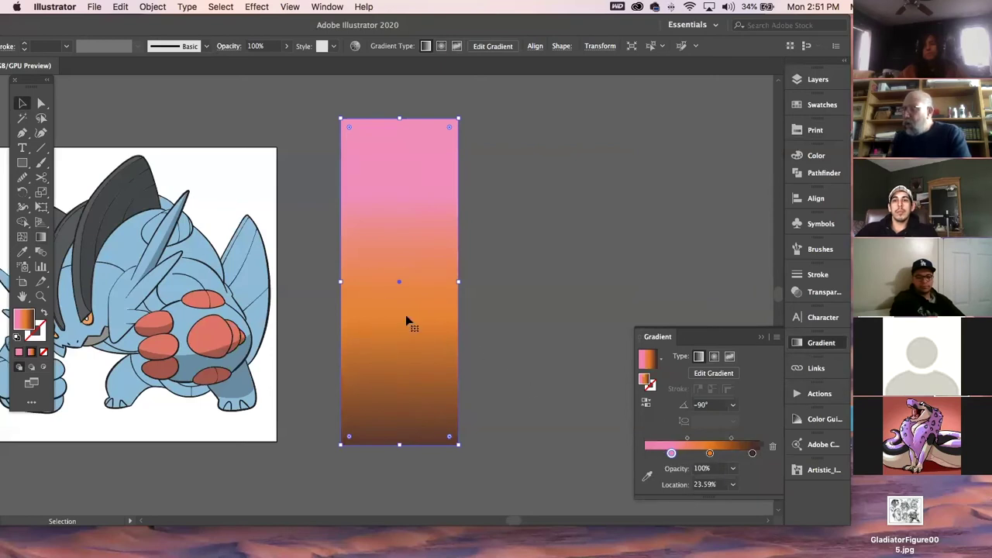
pyautogui.click(41, 237)
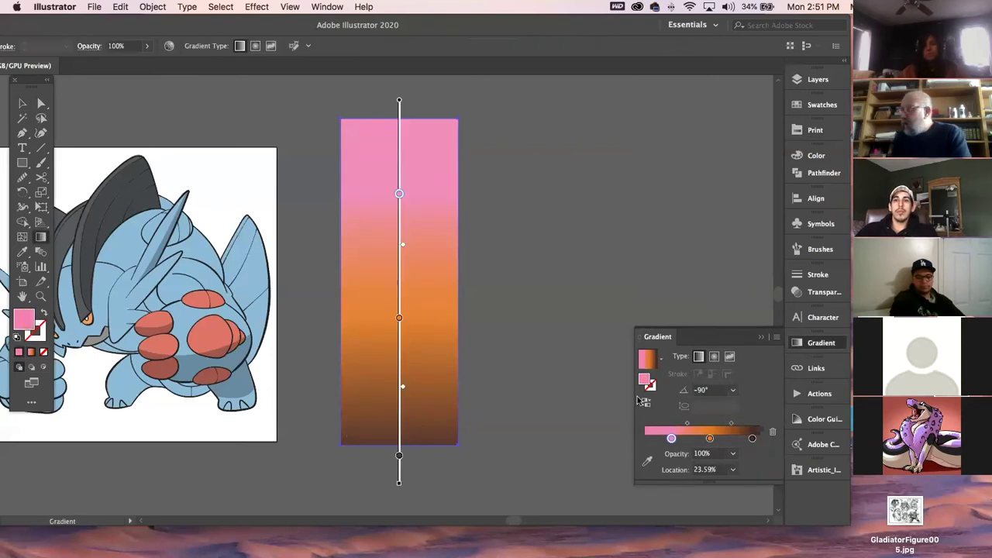
pyautogui.moveTo(672, 438)
pyautogui.mouseDown()
pyautogui.moveTo(698, 425)
pyautogui.moveTo(686, 424)
pyautogui.moveTo(729, 425)
pyautogui.mouseUp()
pyautogui.click(683, 423)
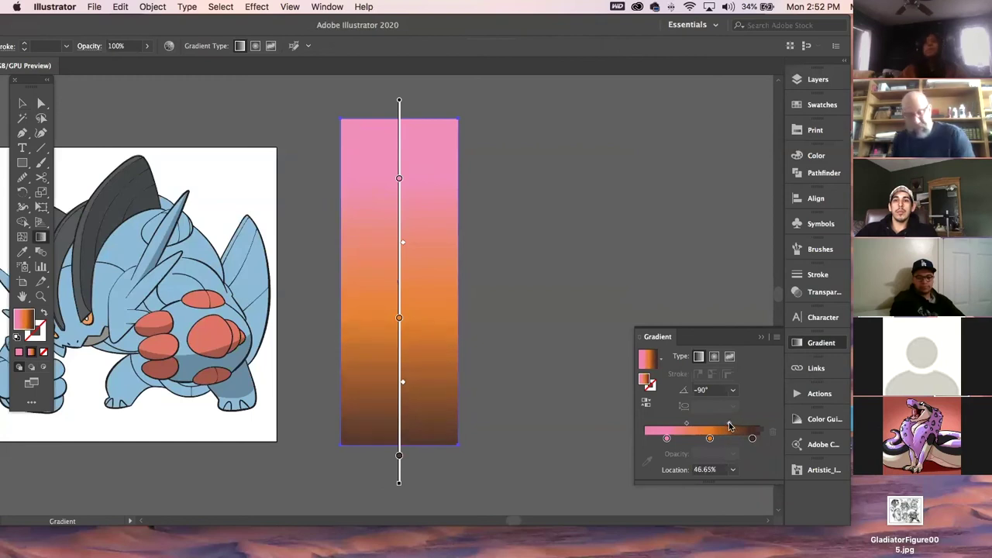
pyautogui.moveTo(728, 425); pyautogui.dragTo(734, 425)
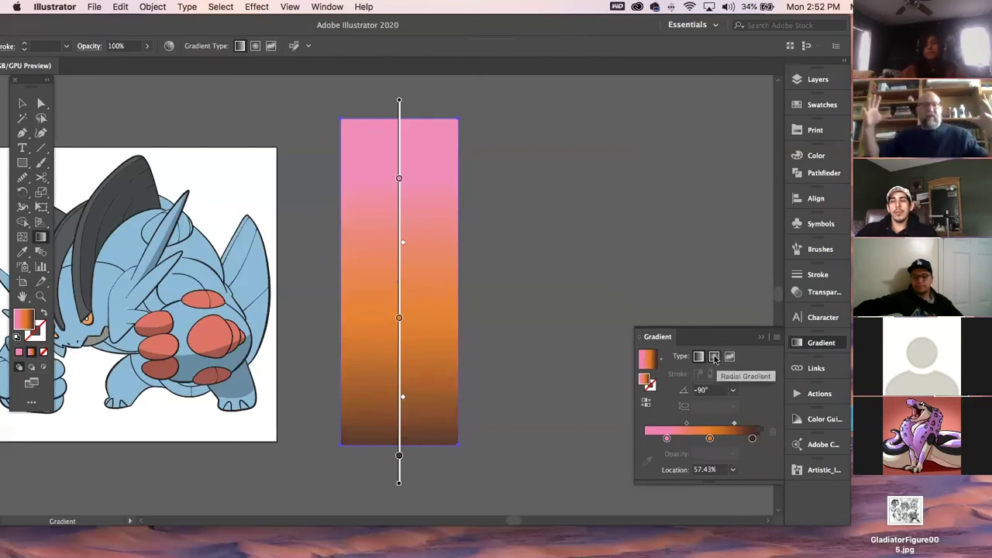
# Draw a square beside the tall rectangle and try the radial and freeform gradient types on it
pyautogui.press('m')
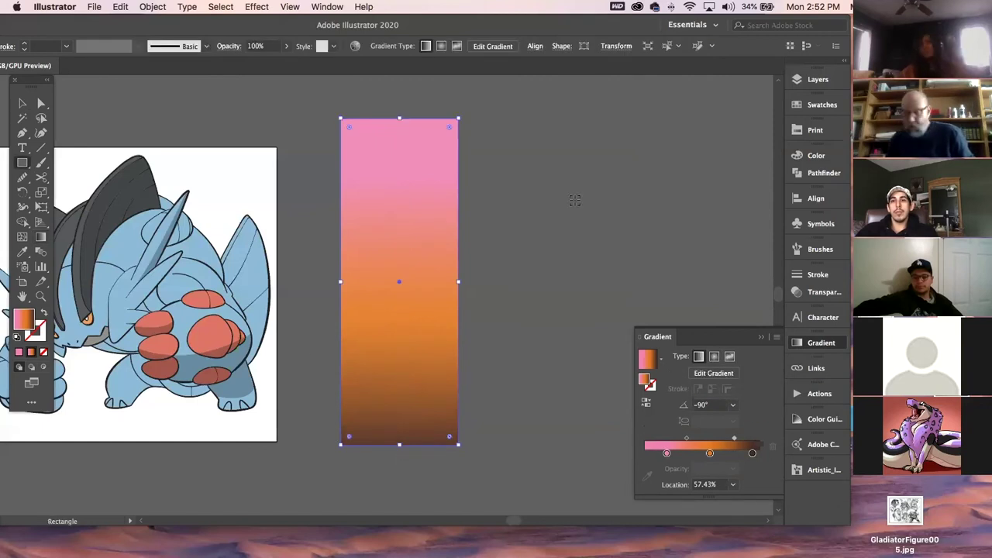
pyautogui.moveTo(575, 200); pyautogui.dragTo(634, 278)
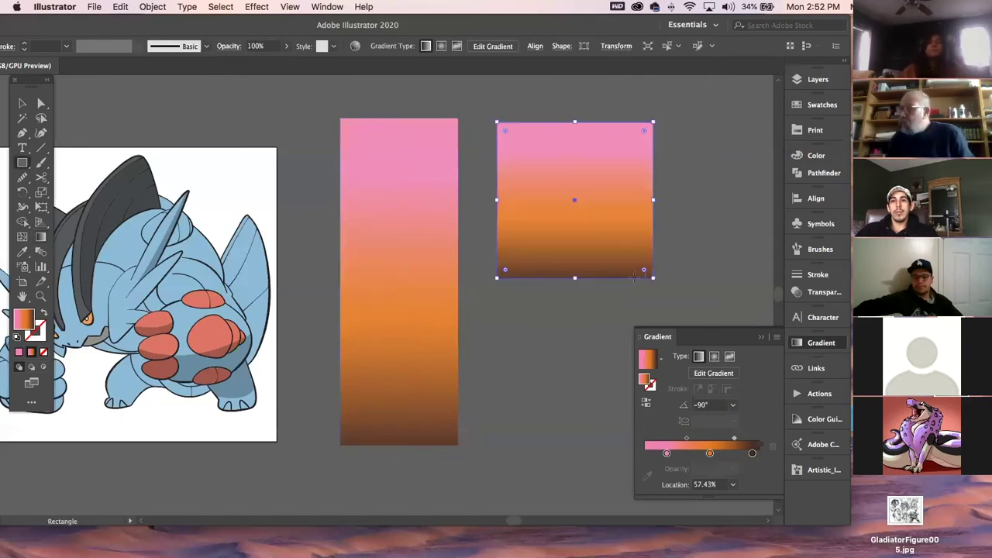
pyautogui.click(715, 356)
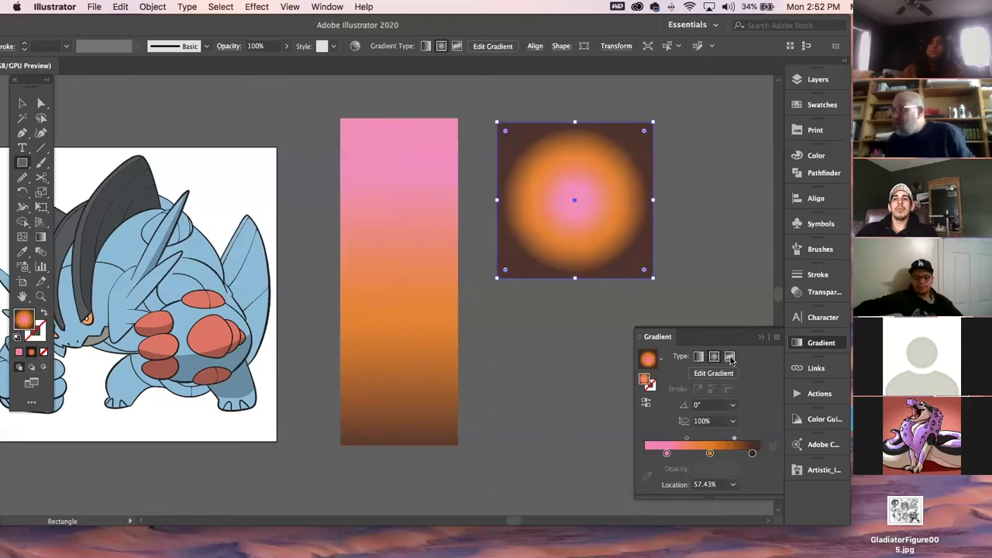
pyautogui.click(729, 356)
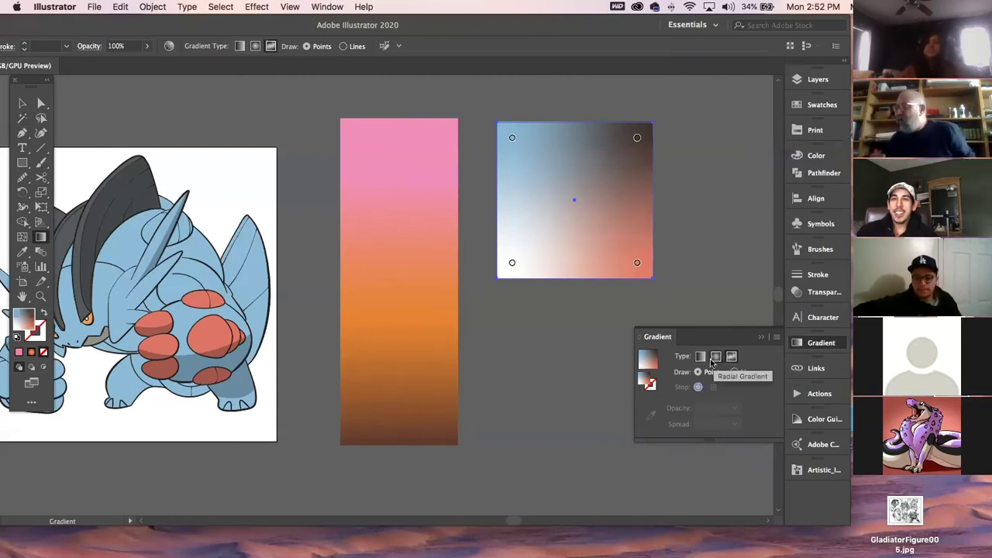
# Try two extra white color points in the square's freeform gradient and delete the square
pyautogui.click(571, 232)
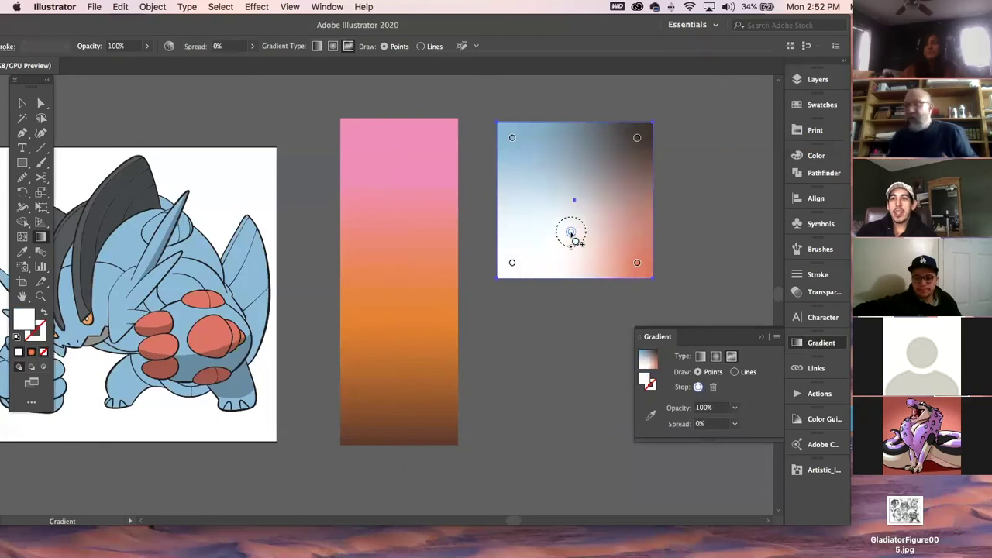
pyautogui.click(585, 161)
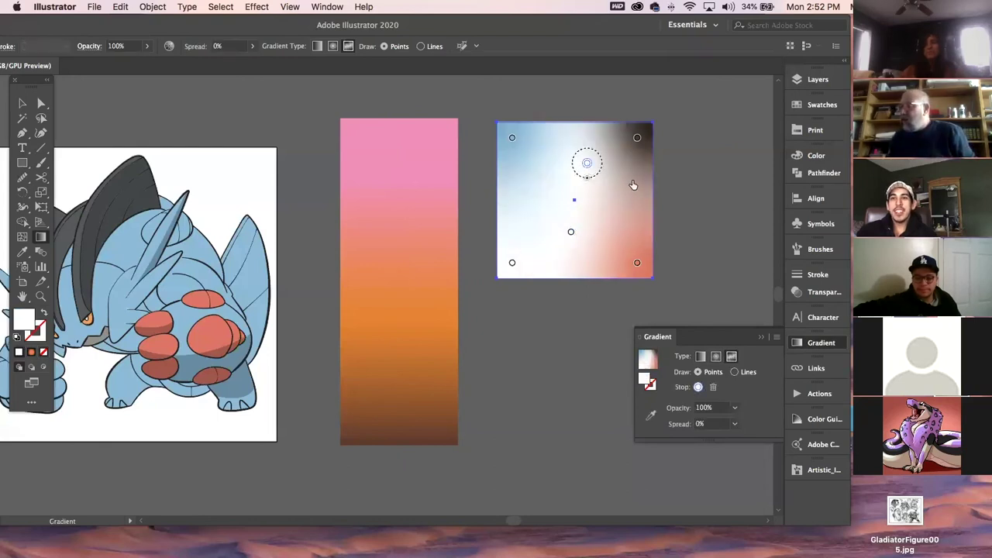
pyautogui.moveTo(585, 163); pyautogui.dragTo(551, 165)
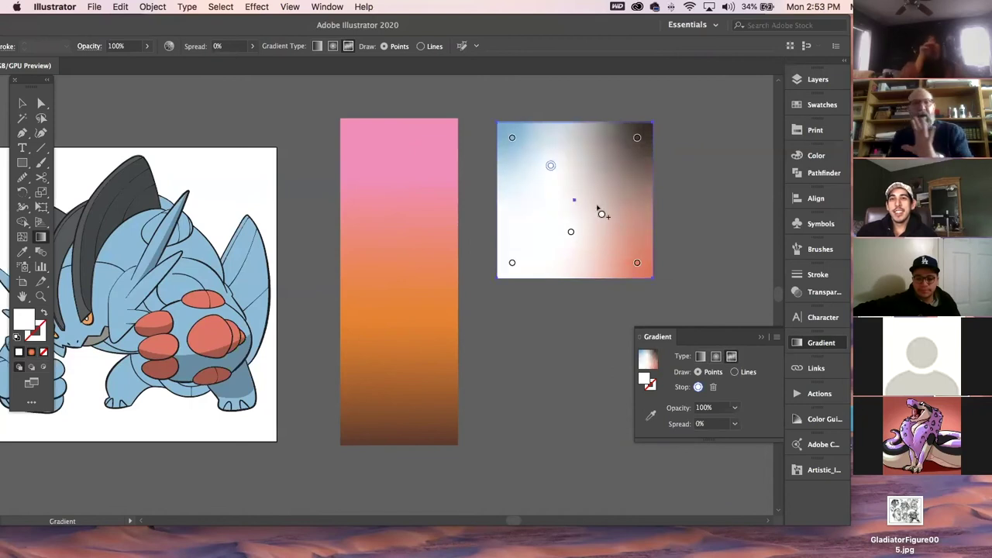
pyautogui.click(22, 102)
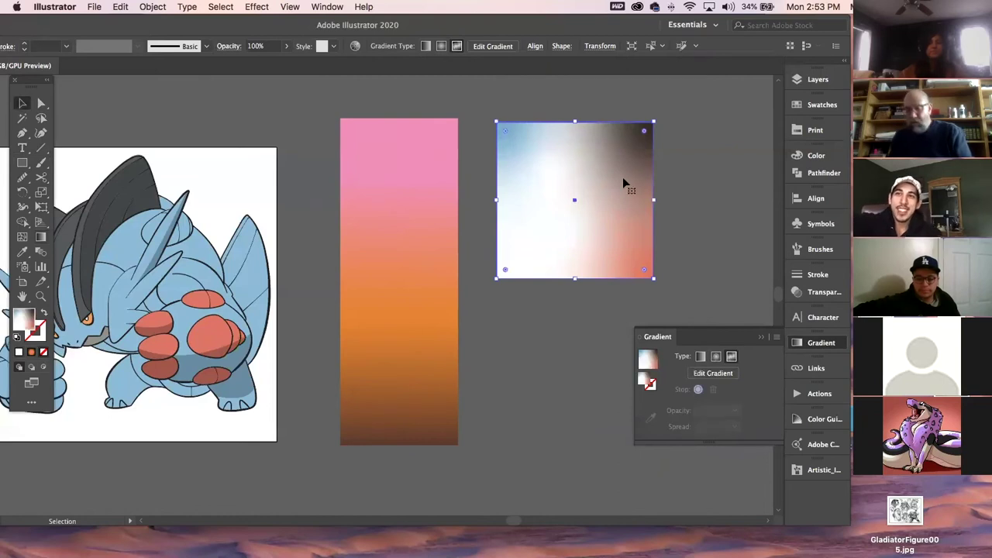
pyautogui.press('Delete')
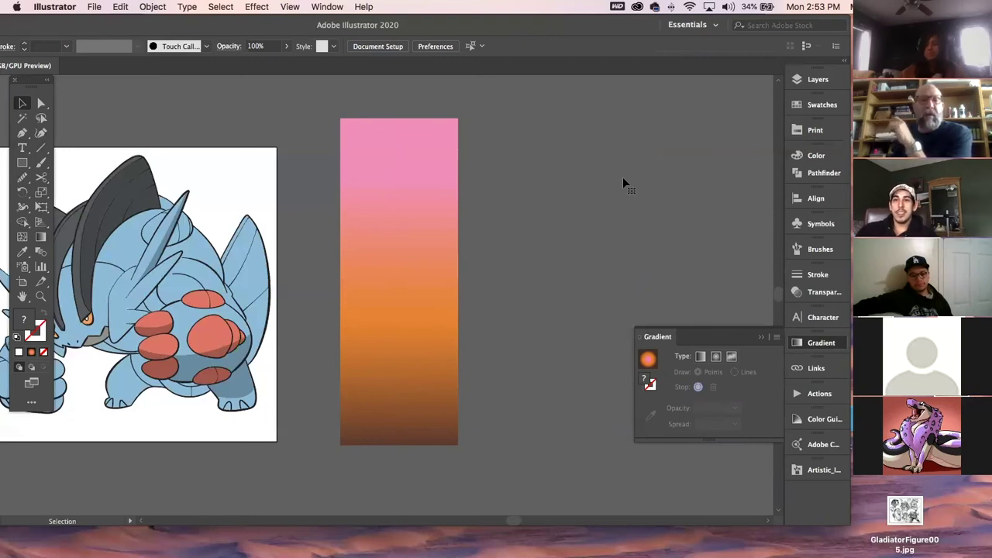
# Delete the tall gradient rectangle and draw a wider one filled with the same pink-orange-brown gradient
pyautogui.click(418, 227)
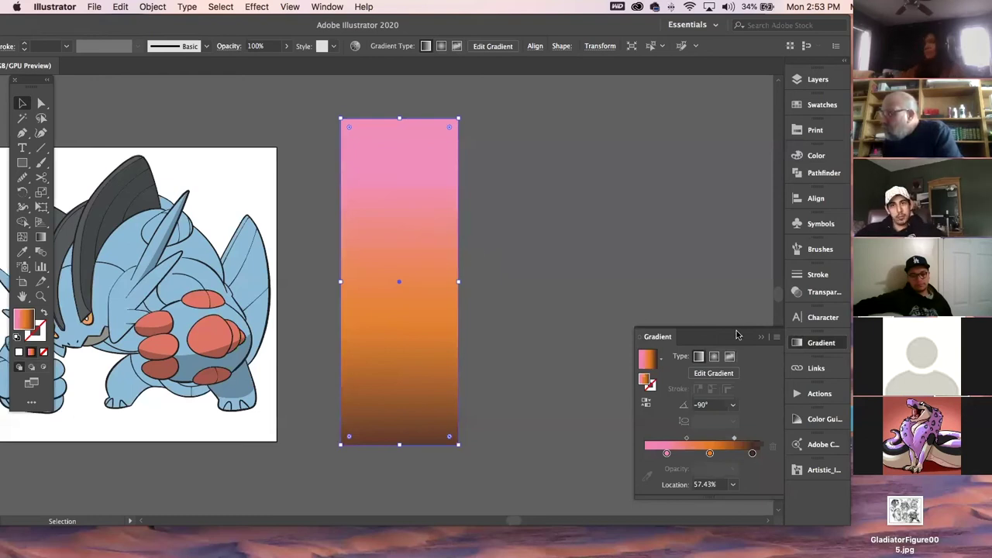
pyautogui.click(713, 373)
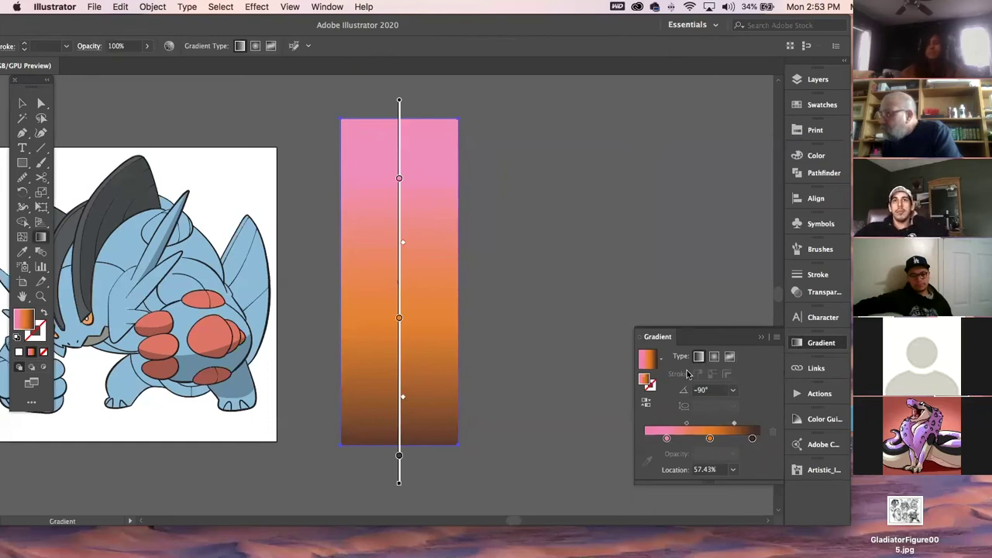
pyautogui.click(810, 344)
pyautogui.click(810, 344)
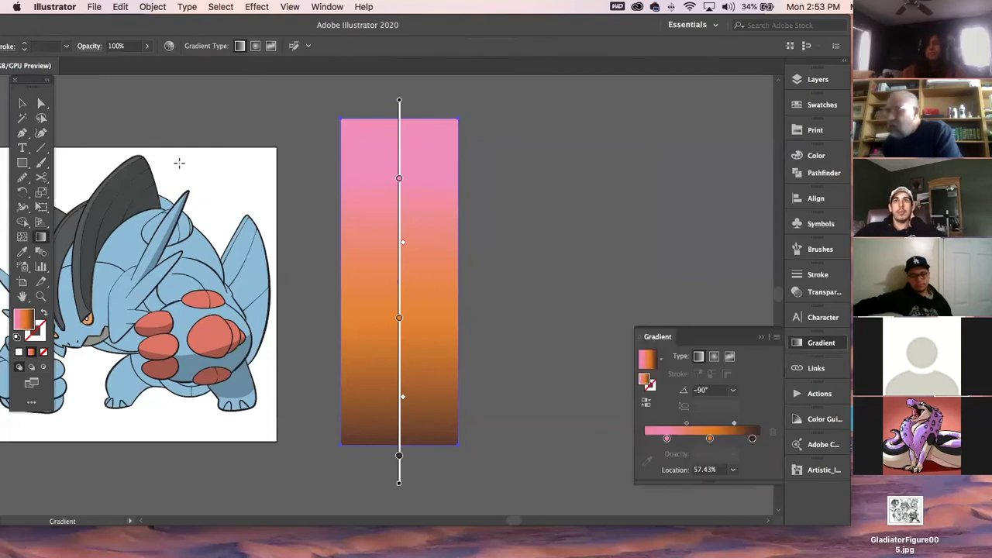
pyautogui.press('v')
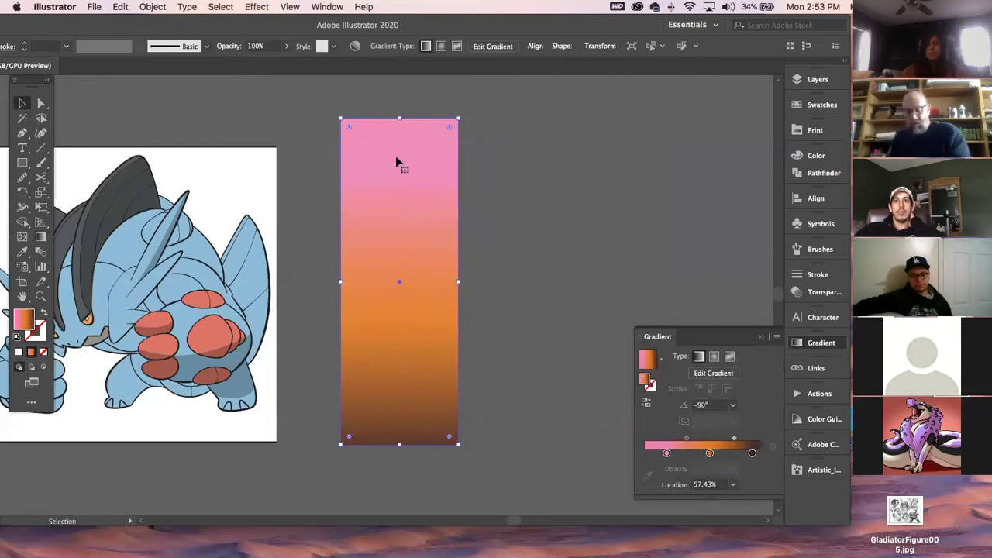
pyautogui.press('Delete')
pyautogui.press('m')
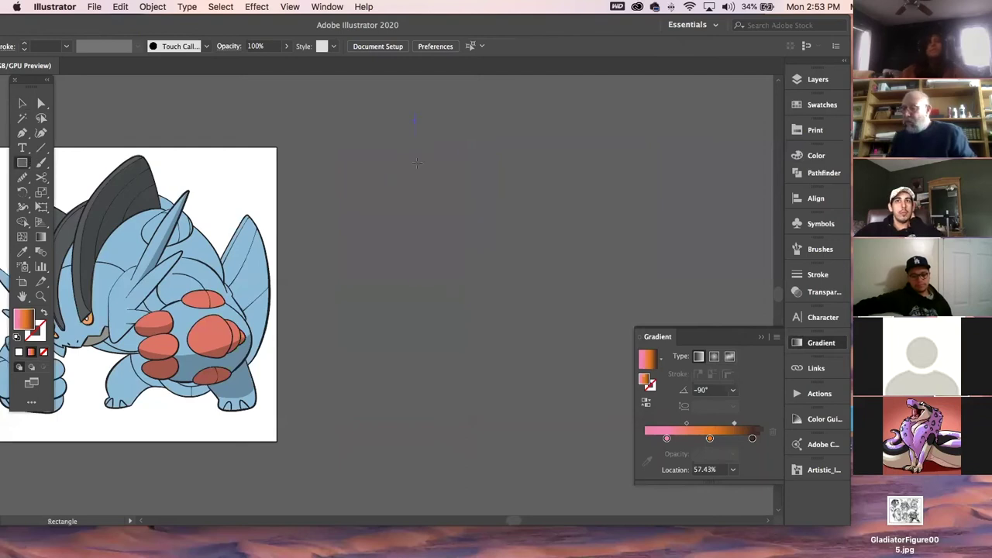
pyautogui.moveTo(415, 113); pyautogui.dragTo(565, 406)
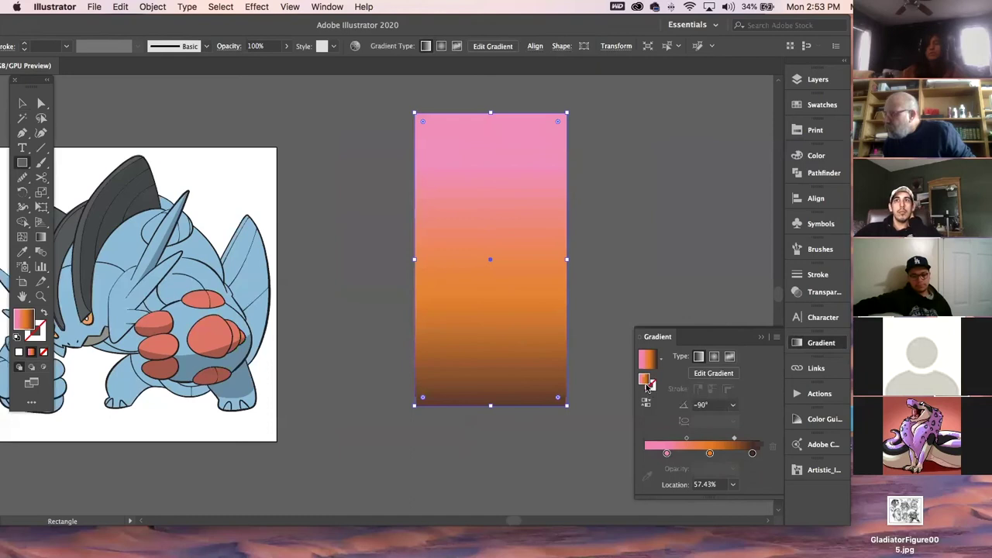
# Collapse the Gradient panel to its color slider and restore its full set of options
pyautogui.click(761, 340)
pyautogui.click(823, 343)
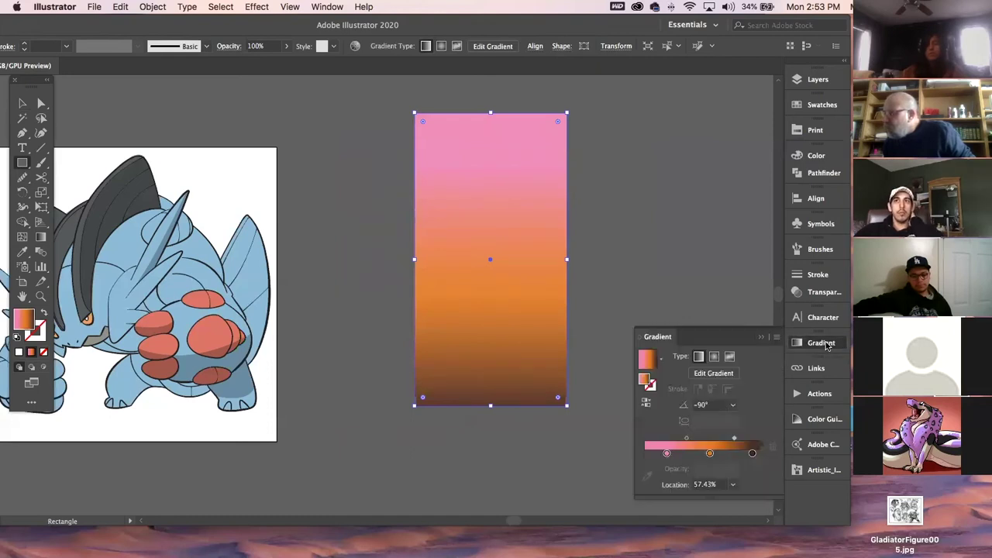
pyautogui.click(775, 338)
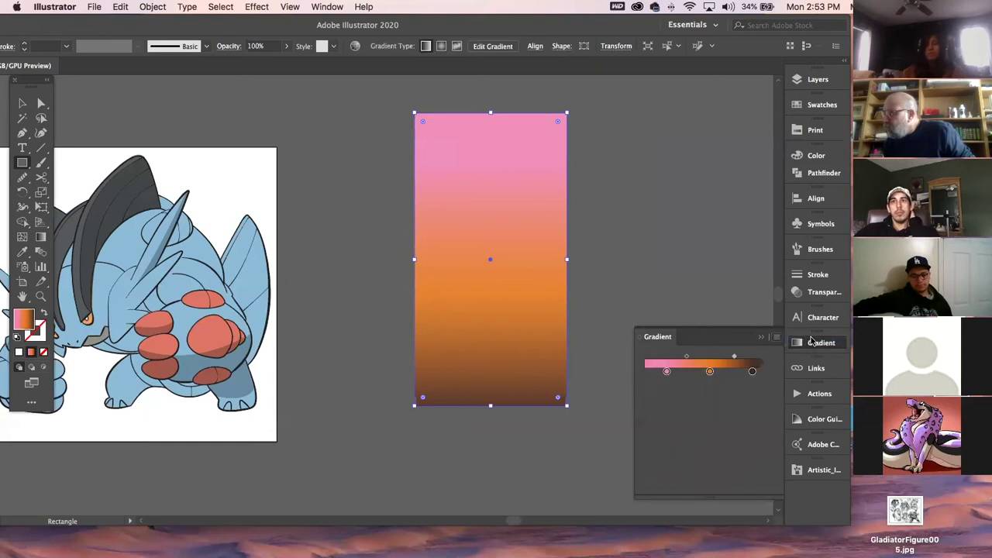
pyautogui.click(816, 346)
pyautogui.click(816, 346)
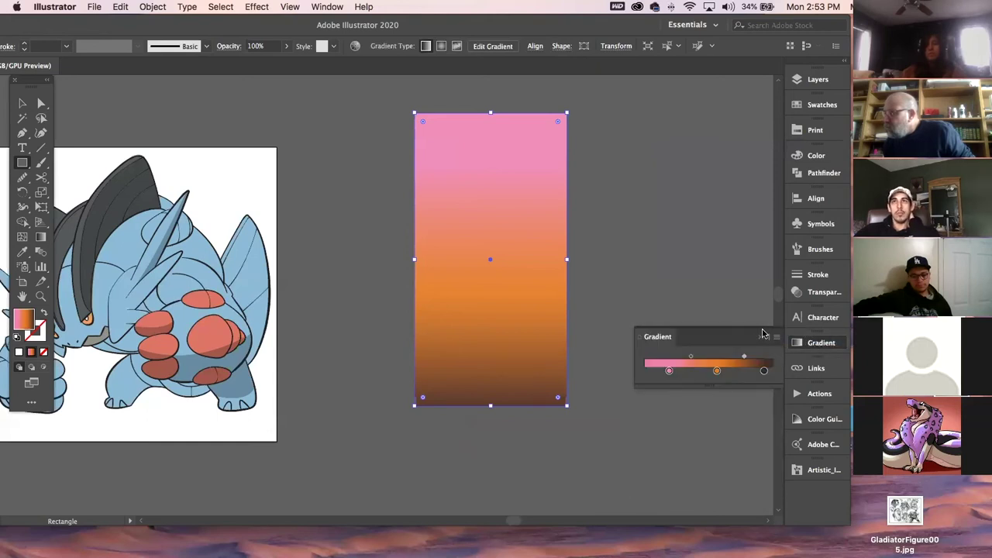
pyautogui.click(809, 342)
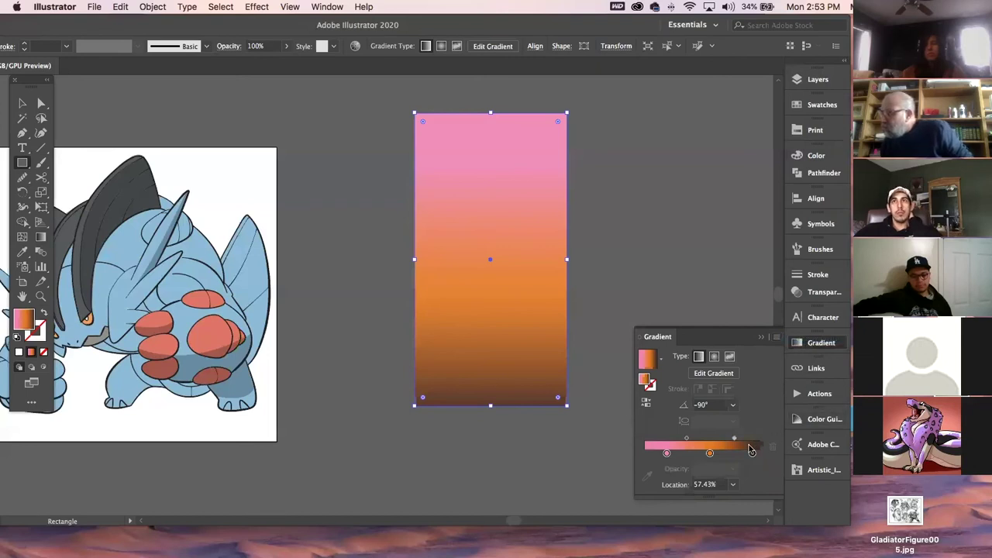
# Hide the gradient annotator and show it again with the gradient rectangle selected
pyautogui.press('v')
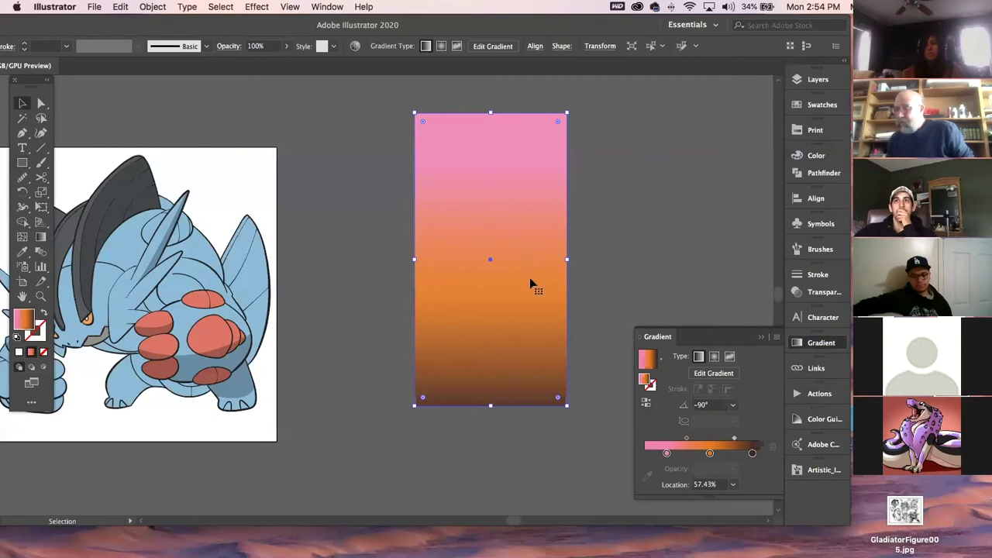
pyautogui.click(293, 6)
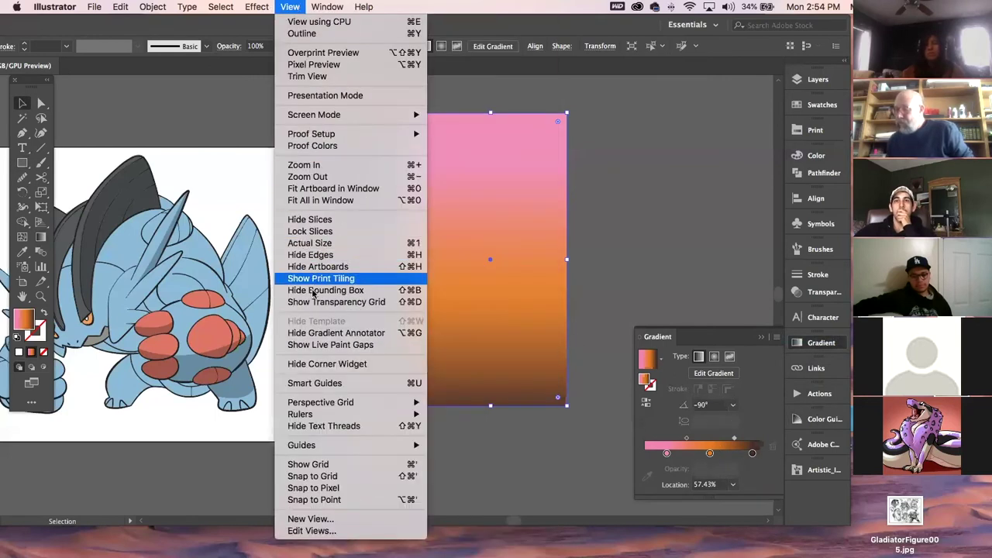
pyautogui.click(316, 339)
pyautogui.click(291, 6)
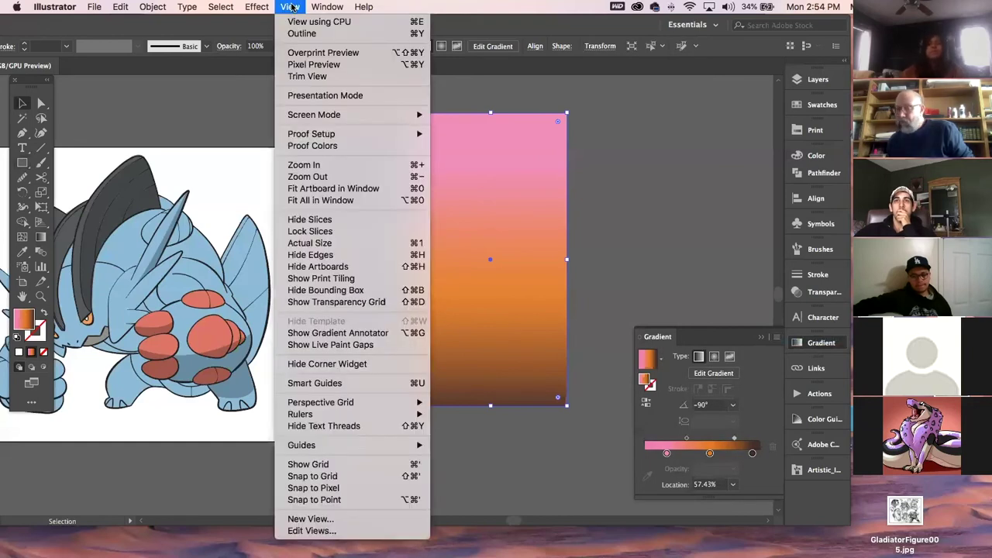
pyautogui.click(338, 332)
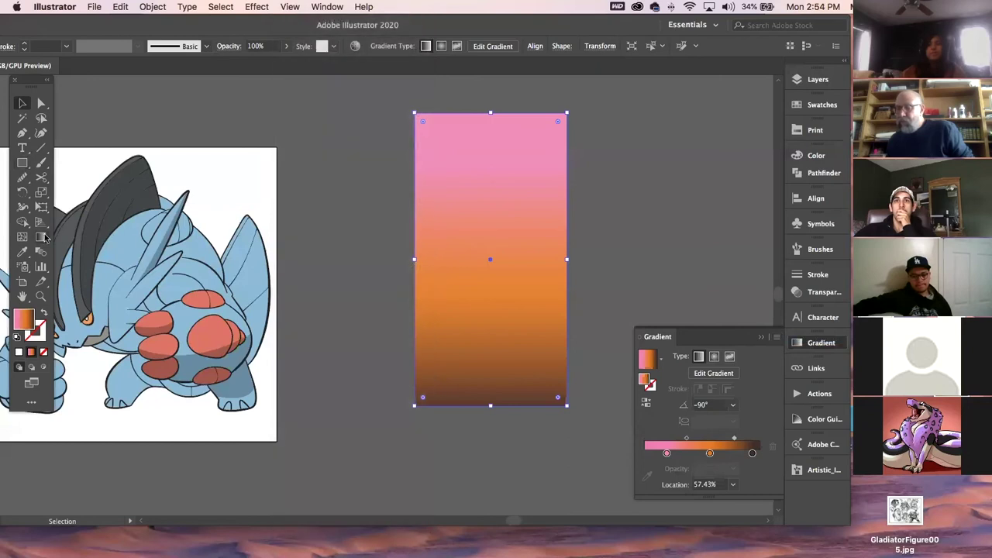
# Set the opacity of the pink color stop in the rectangle's linear gradient to 0%
pyautogui.click(43, 236)
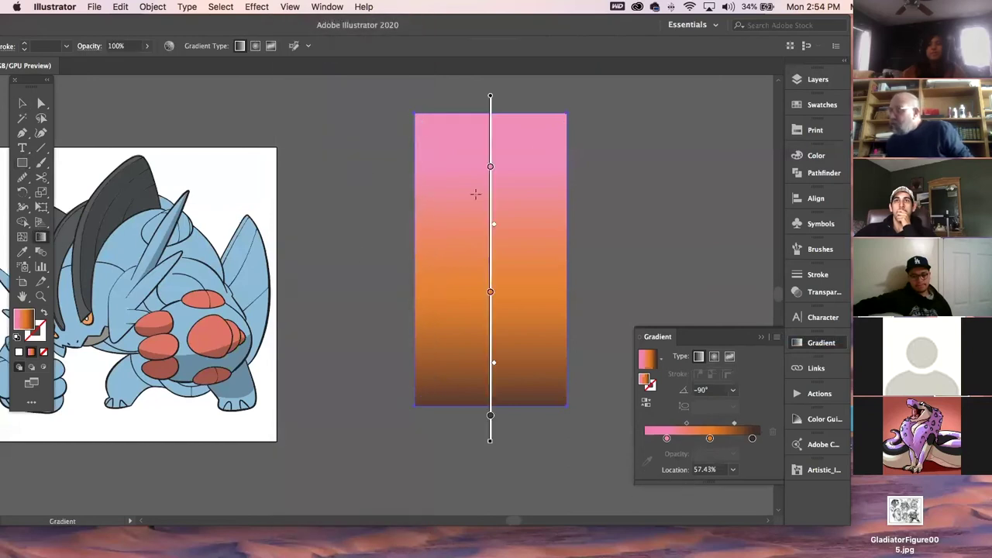
pyautogui.click(491, 167)
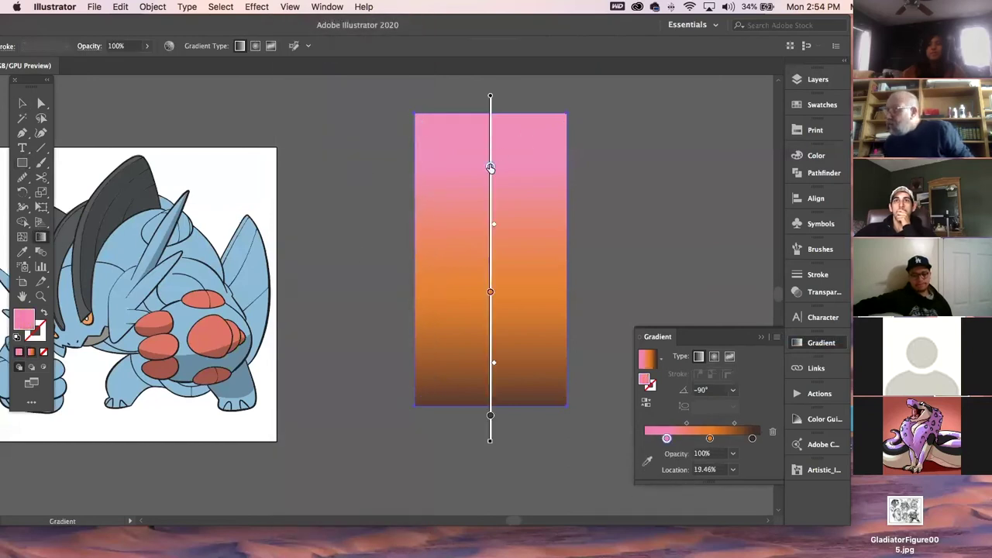
pyautogui.click(491, 293)
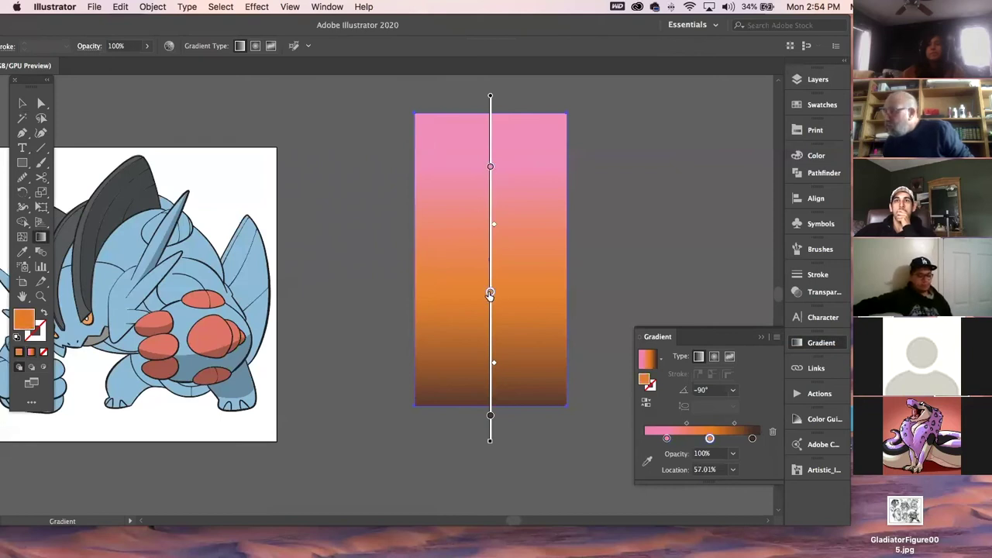
pyautogui.click(491, 168)
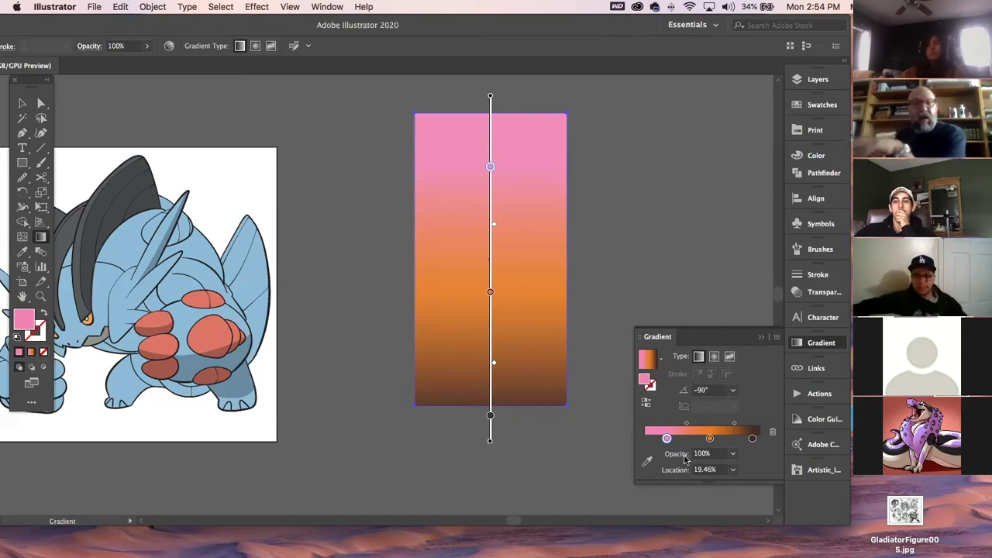
pyautogui.click(733, 460)
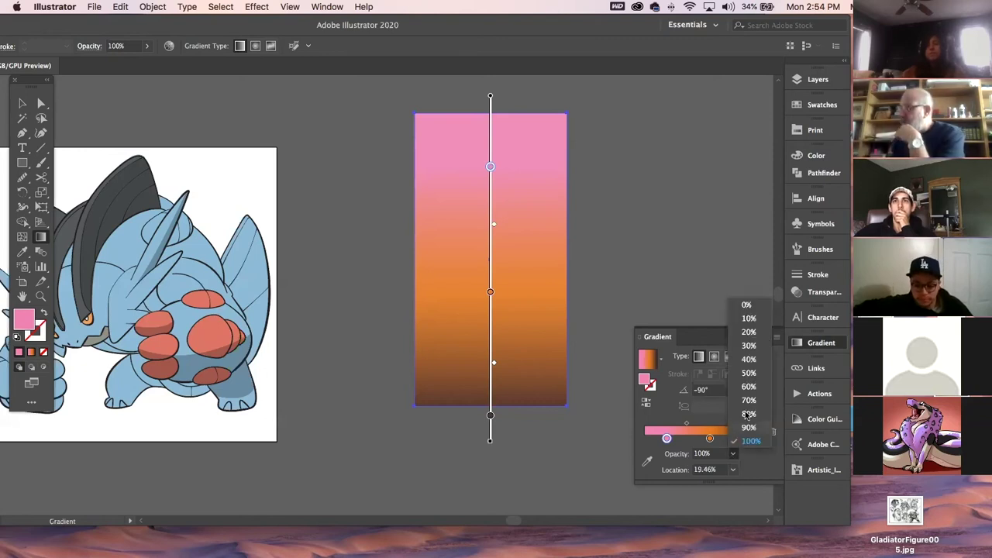
pyautogui.click(744, 307)
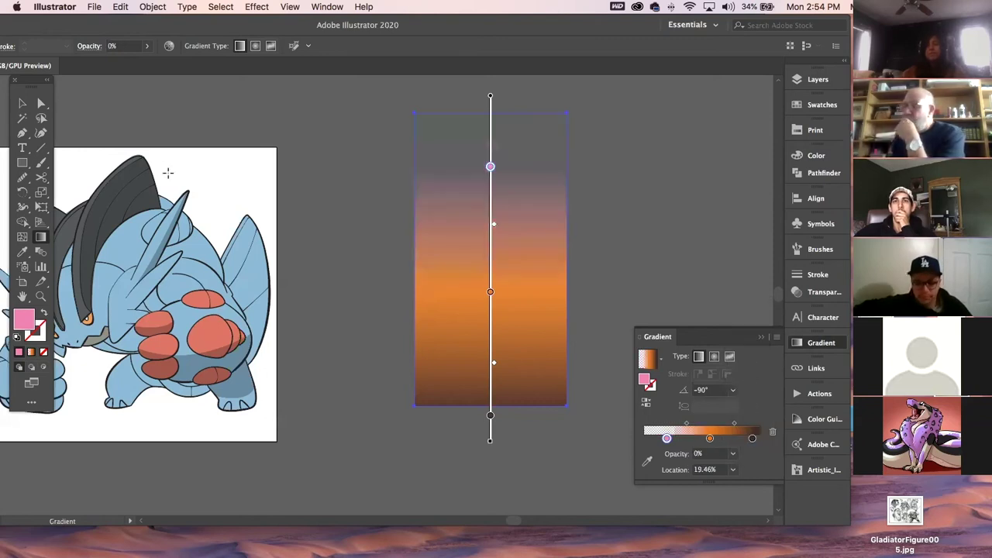
# Delete the test rectangle with the partly transparent gradient
pyautogui.click(23, 103)
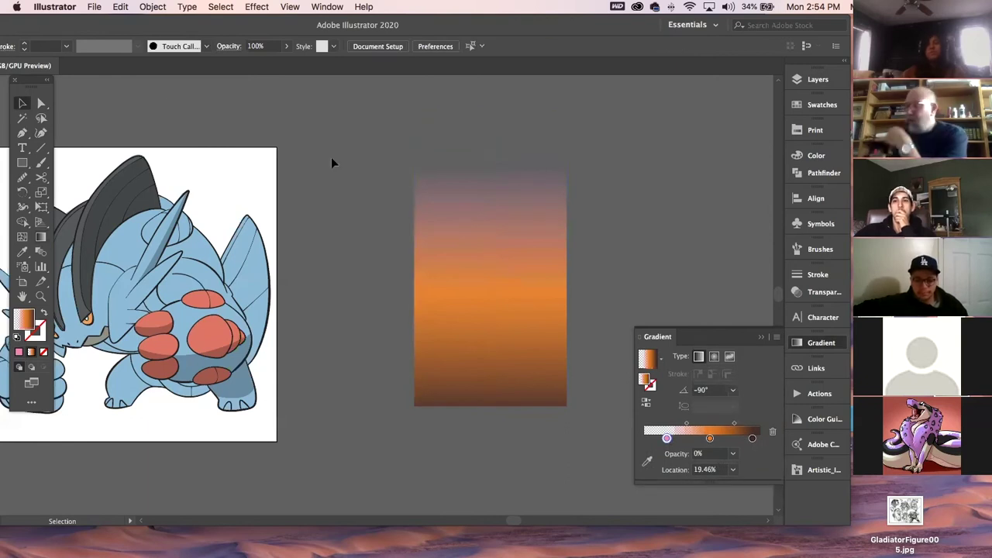
pyautogui.click(523, 245)
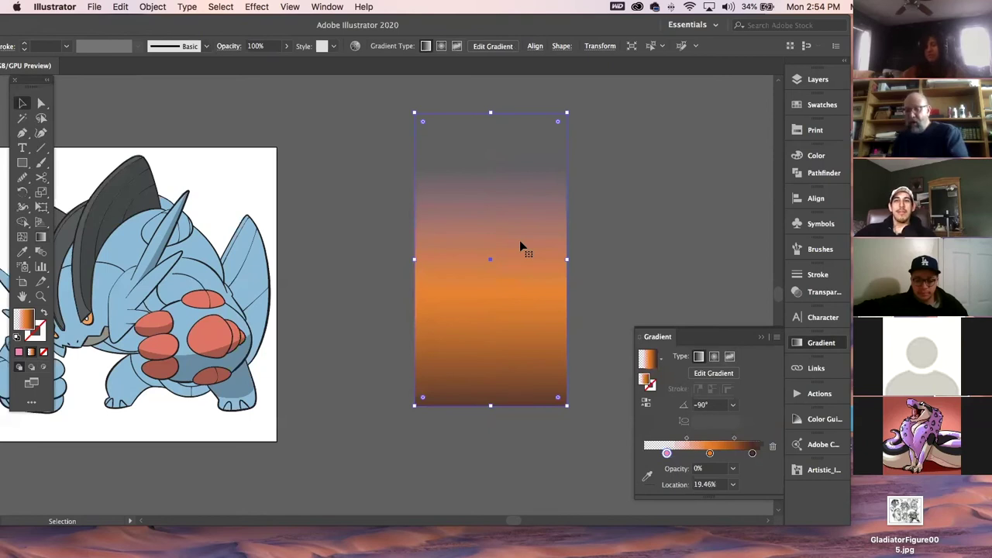
pyautogui.press('Delete')
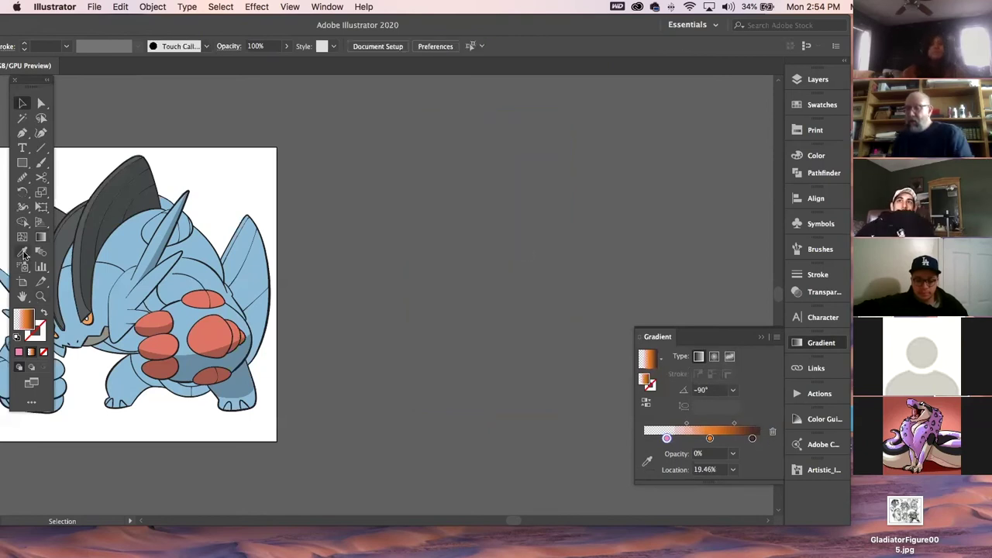
# Draw a curved Pen path along the creature's upright spike, from near its tip down to its base, and end the path
pyautogui.click(39, 298)
pyautogui.moveTo(140, 236); pyautogui.dragTo(240, 298)
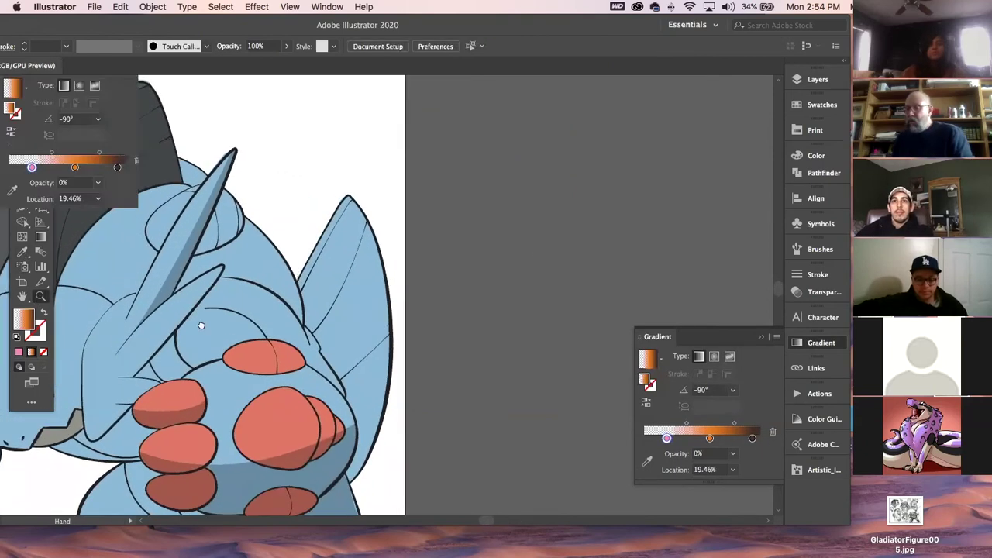
pyautogui.moveTo(186, 335); pyautogui.dragTo(364, 351)
pyautogui.click(23, 133)
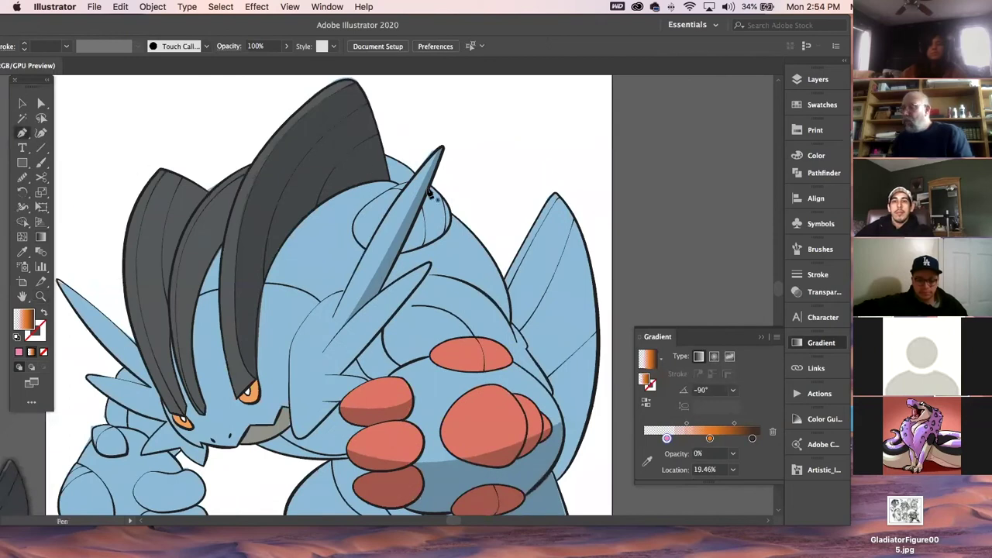
pyautogui.click(430, 166)
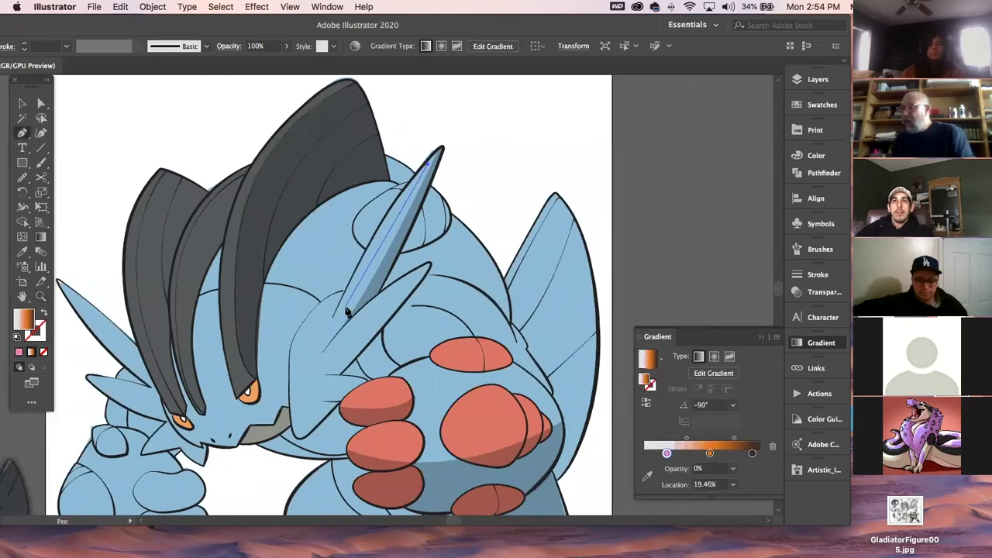
pyautogui.click(327, 354)
pyautogui.moveTo(327, 361); pyautogui.dragTo(308, 399)
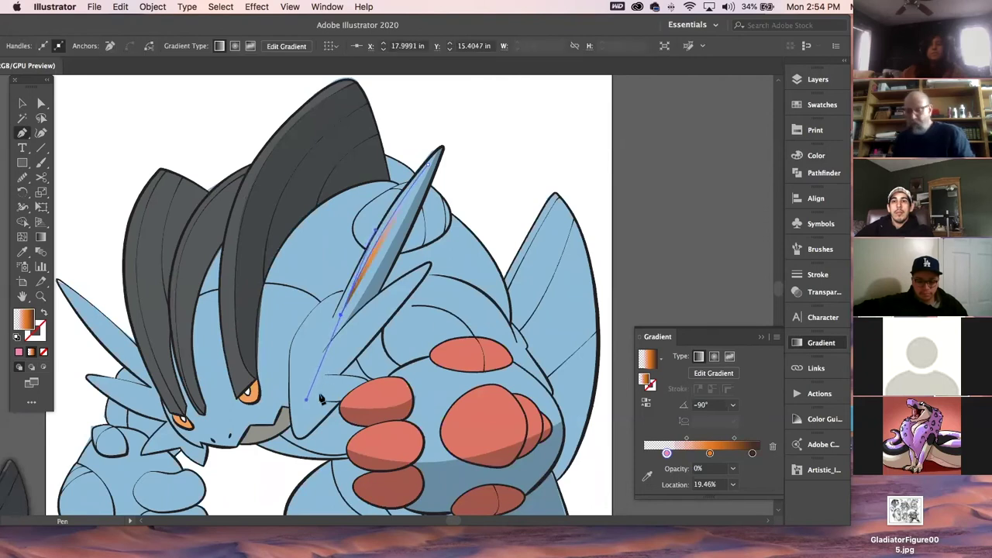
pyautogui.keyDown('super'); pyautogui.click(493, 150); pyautogui.keyUp('super')
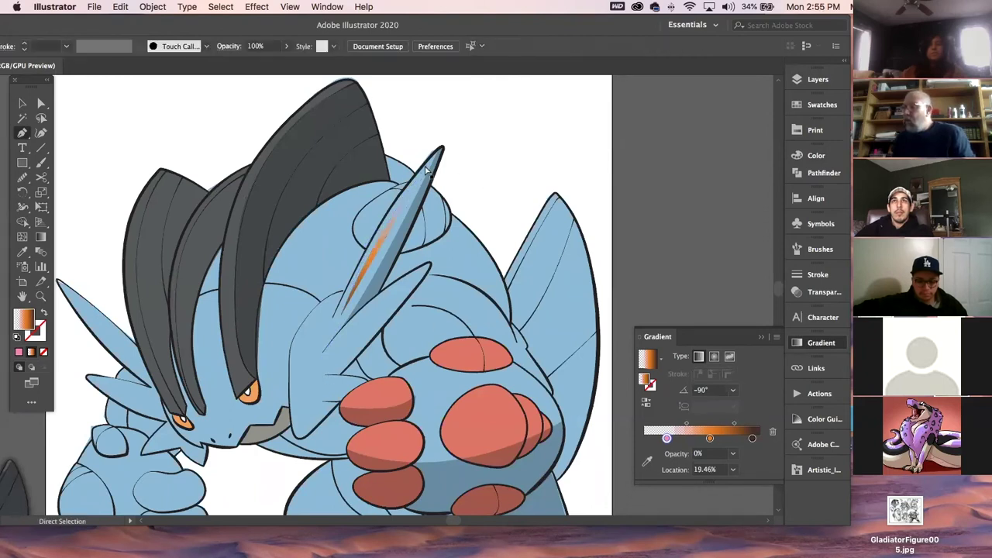
# Continue the spike path with a second curve from the tip back to the base to close a thin highlight shape
pyautogui.keyDown('super'); pyautogui.click(407, 209); pyautogui.keyUp('super')
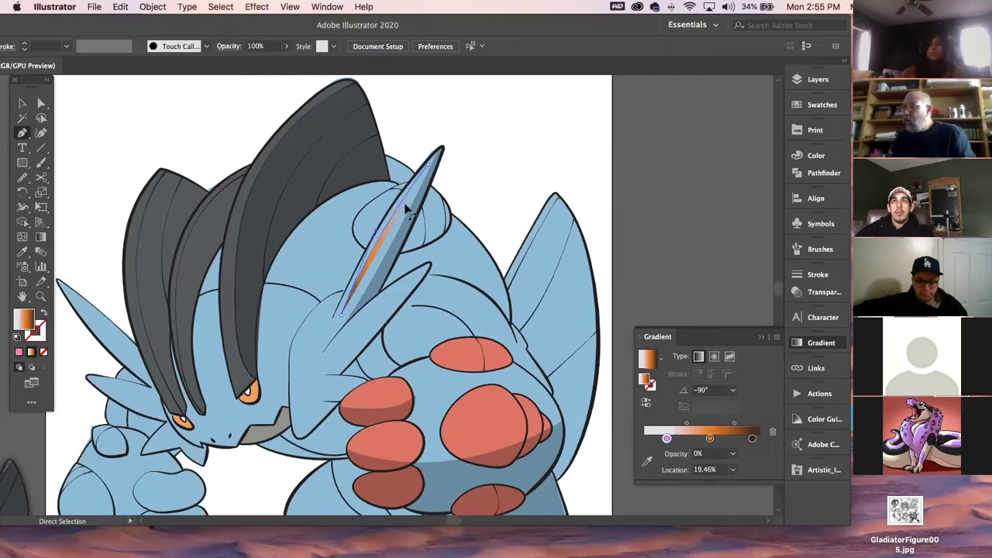
pyautogui.click(427, 164)
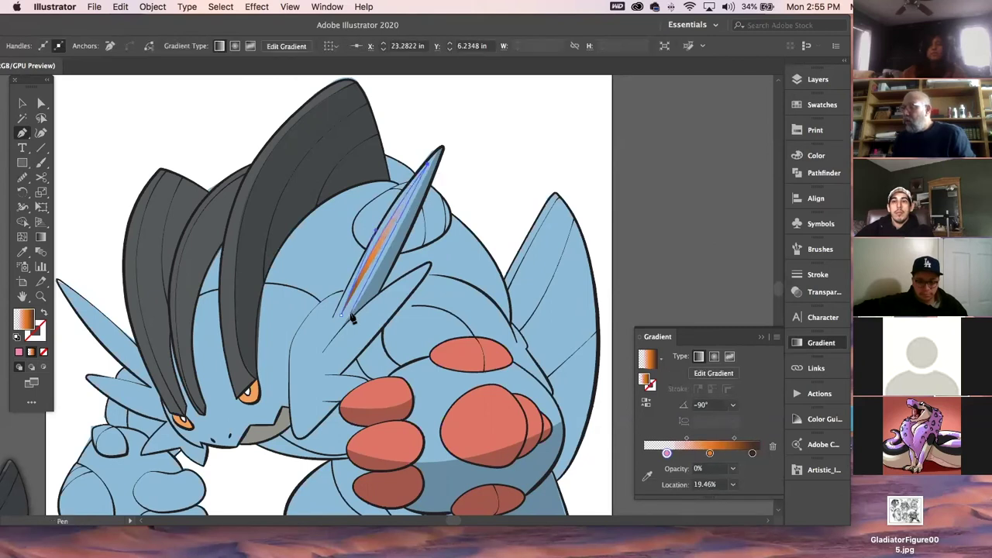
pyautogui.moveTo(345, 319); pyautogui.dragTo(337, 347)
pyautogui.click(341, 314)
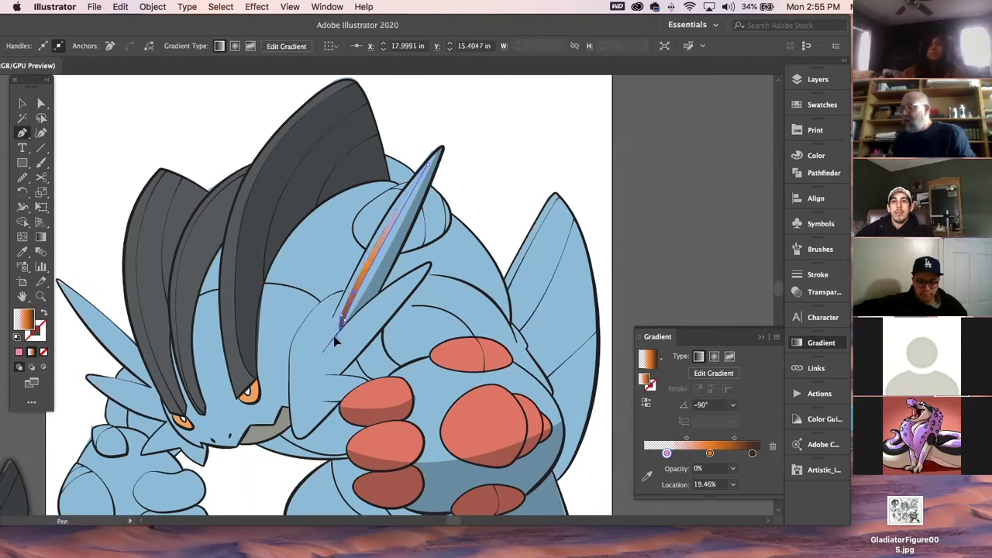
pyautogui.moveTo(343, 324); pyautogui.dragTo(343, 325)
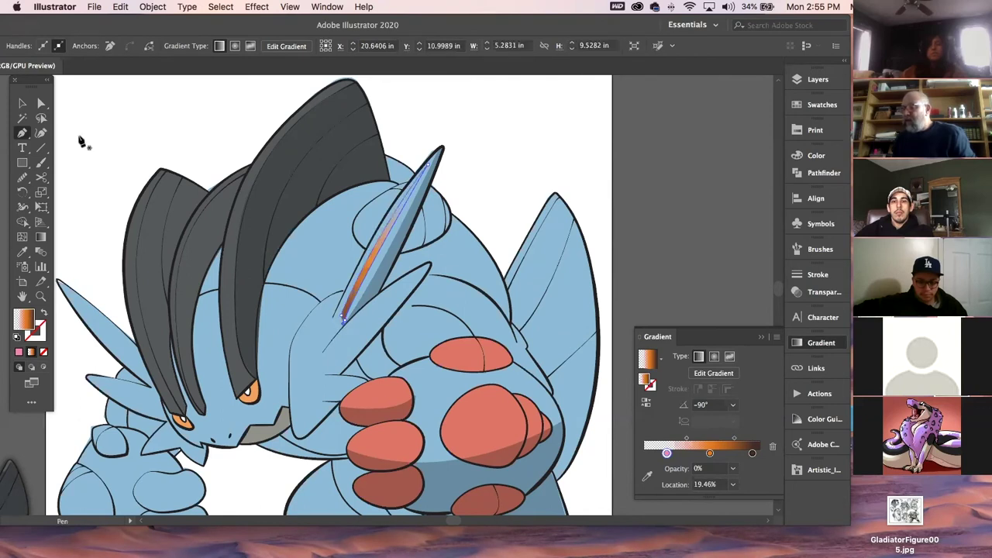
# Fill the spike's highlight shape with the white-to-black gradient swatch from the Print library
pyautogui.click(21, 103)
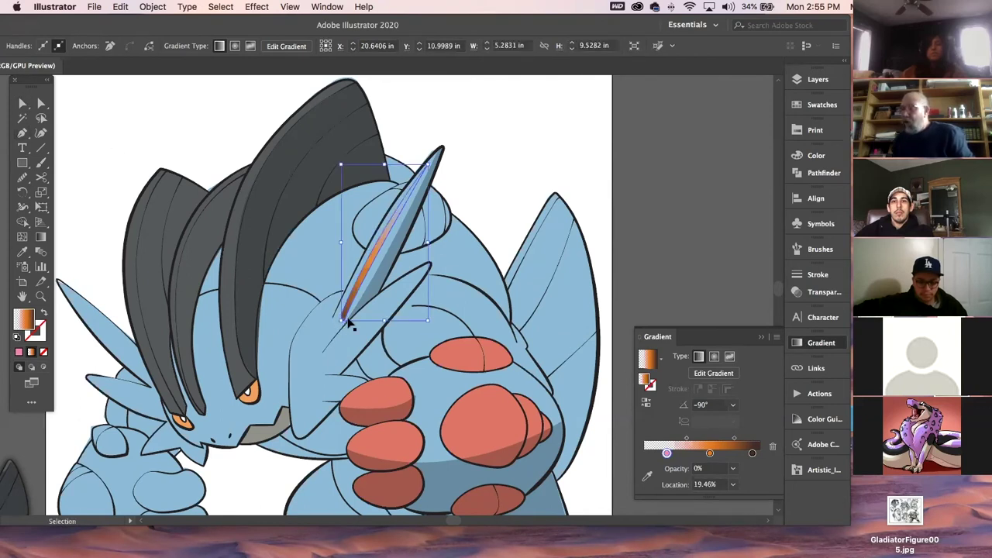
pyautogui.click(42, 237)
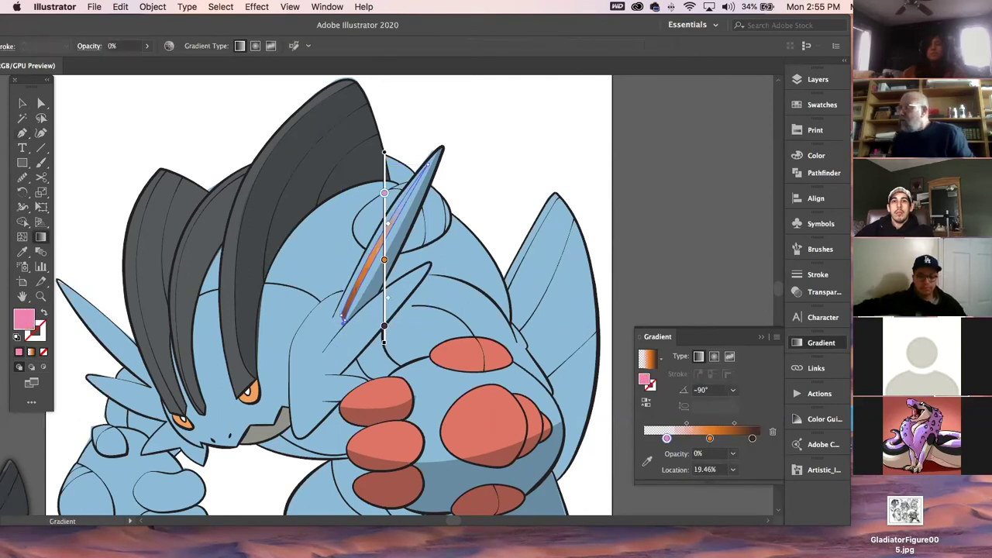
pyautogui.click(820, 105)
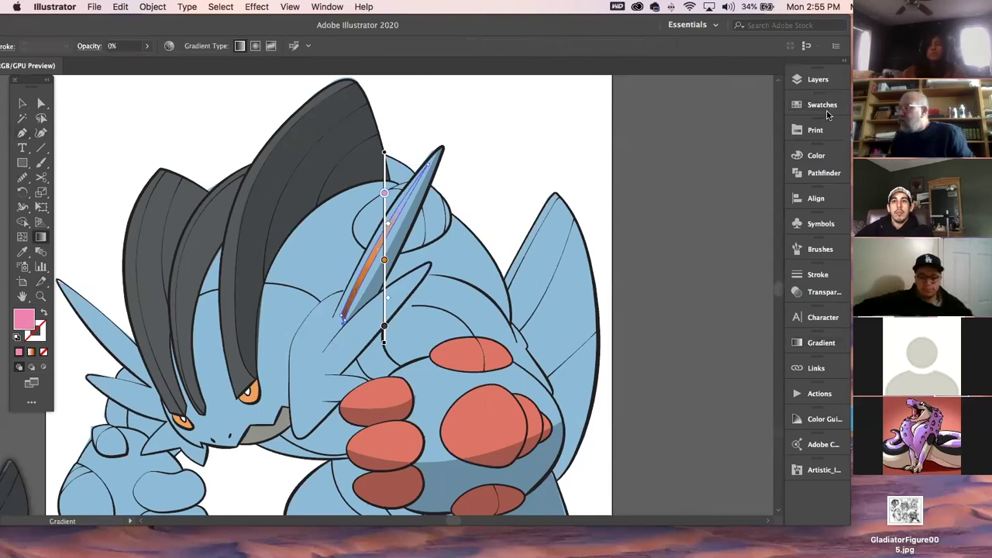
pyautogui.click(816, 129)
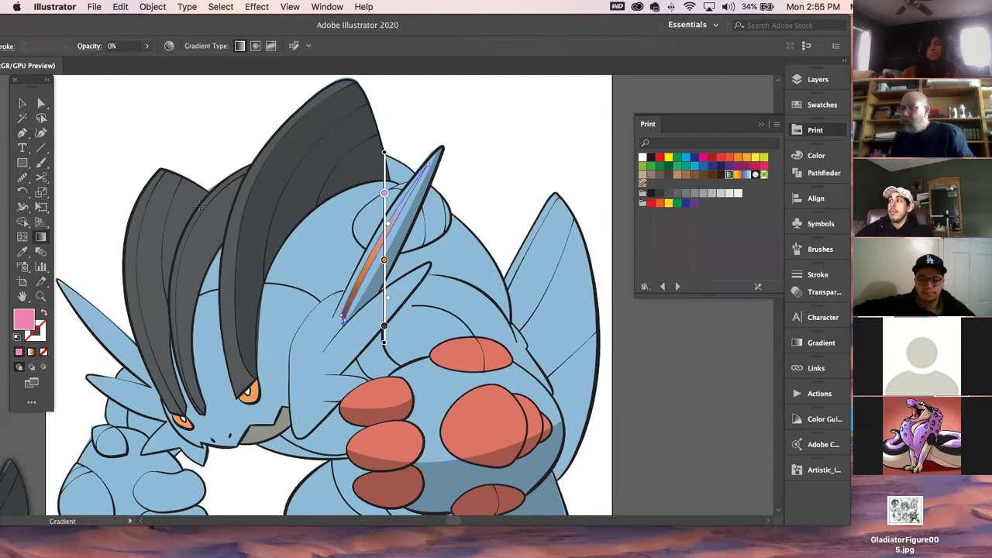
pyautogui.click(22, 103)
pyautogui.click(108, 124)
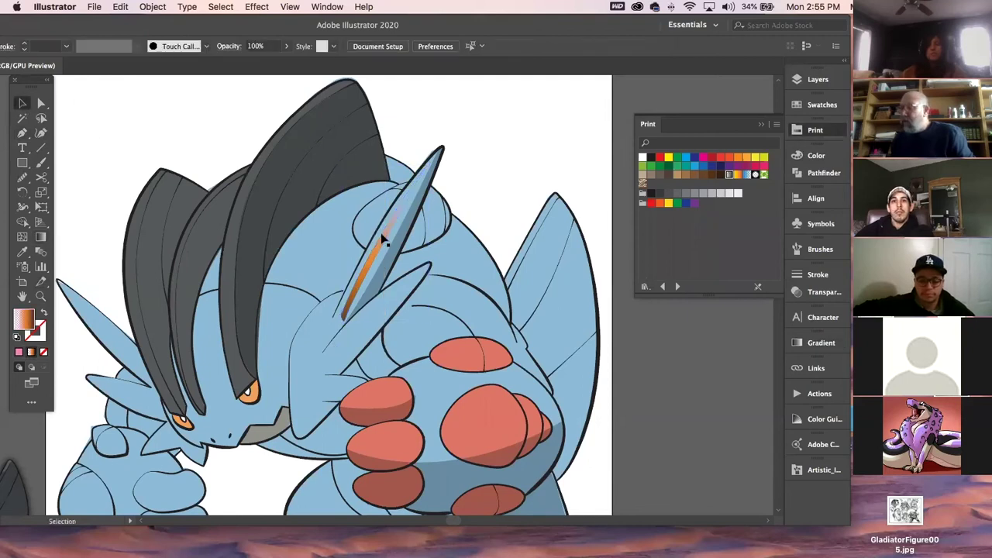
pyautogui.click(385, 242)
pyautogui.click(728, 175)
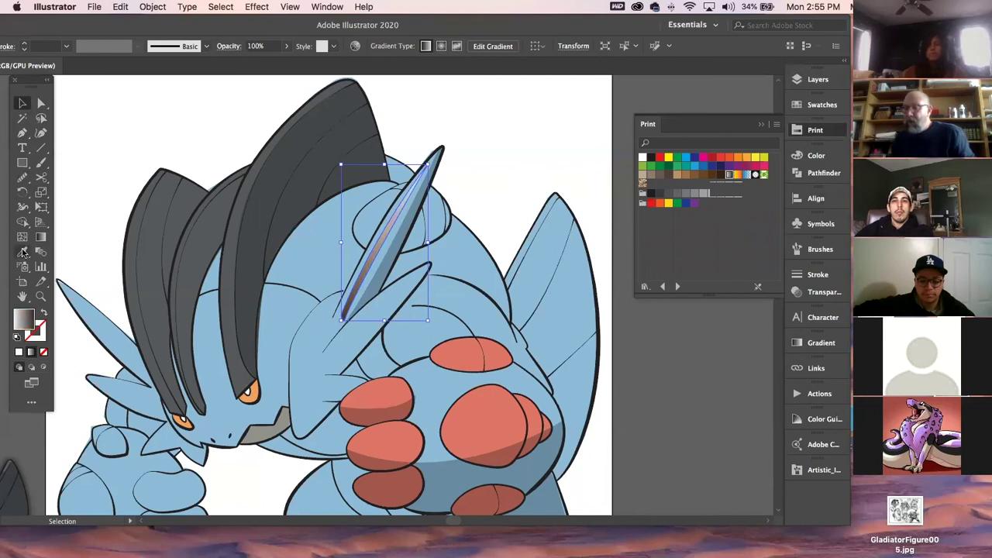
# Run the gradient lengthwise from the spike's tip to its base and move its stops inward to about 11% and 89%
pyautogui.click(40, 237)
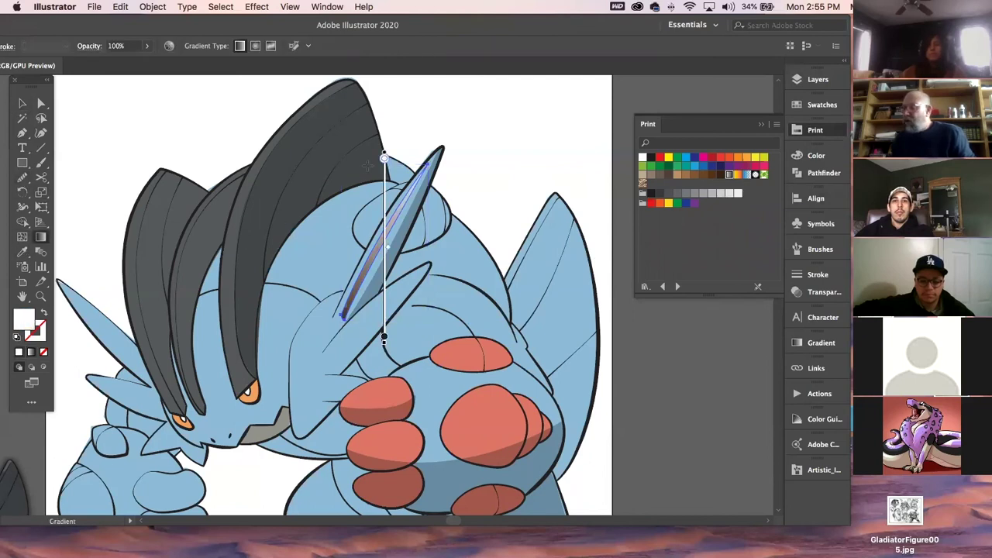
pyautogui.moveTo(425, 161); pyautogui.dragTo(342, 326)
pyautogui.moveTo(425, 162); pyautogui.dragTo(415, 182)
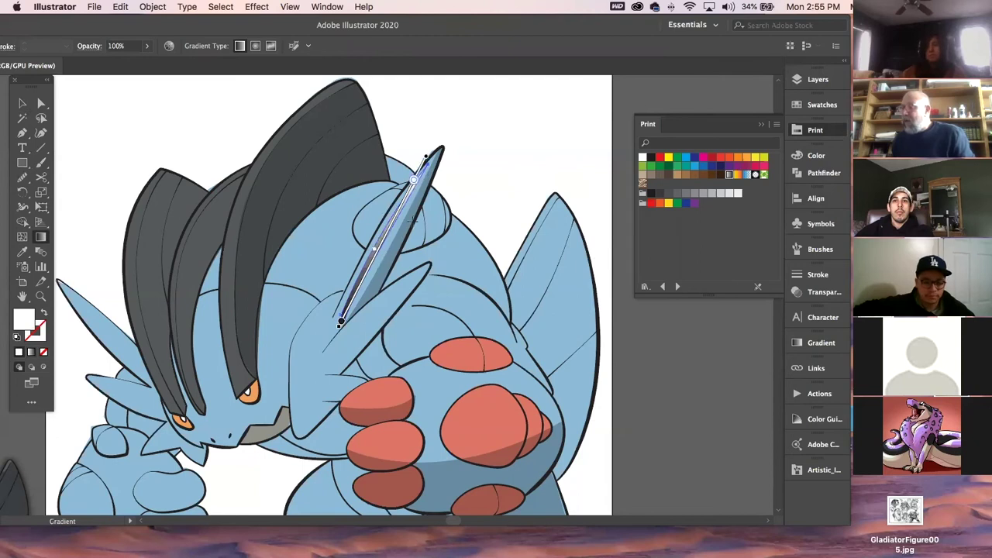
pyautogui.moveTo(341, 320); pyautogui.dragTo(350, 306)
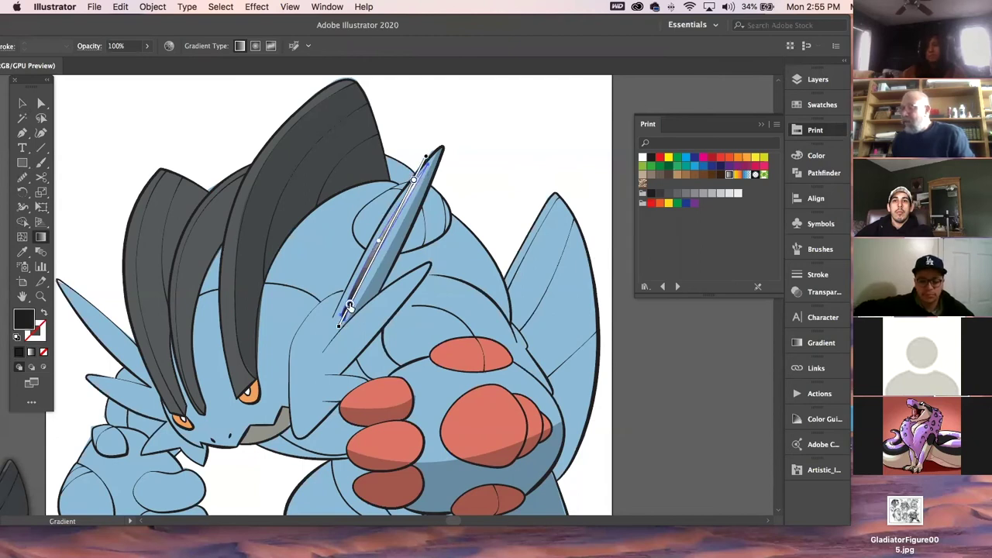
# Change the dark gradient stop near the spike's base to white
pyautogui.doubleClick(350, 305)
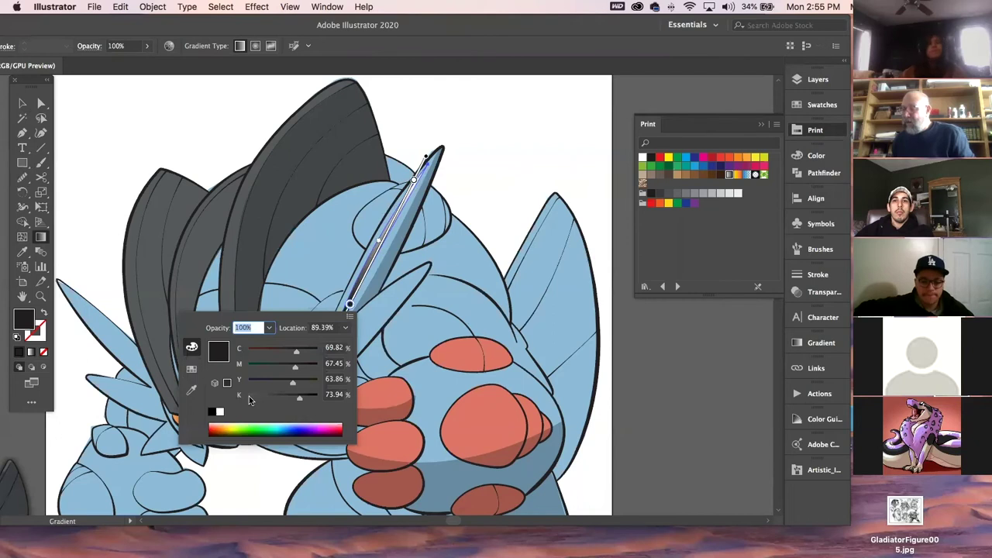
pyautogui.click(219, 412)
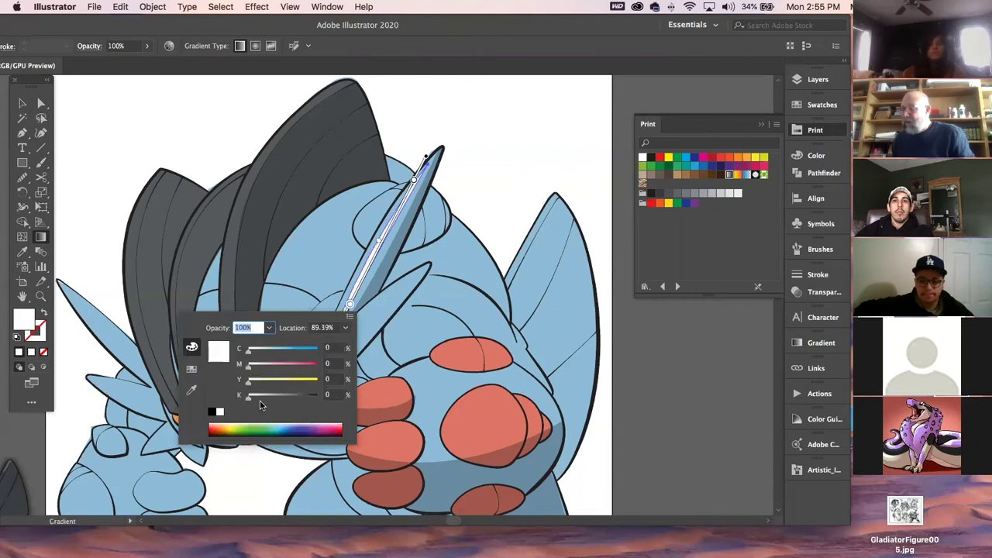
pyautogui.click(349, 307)
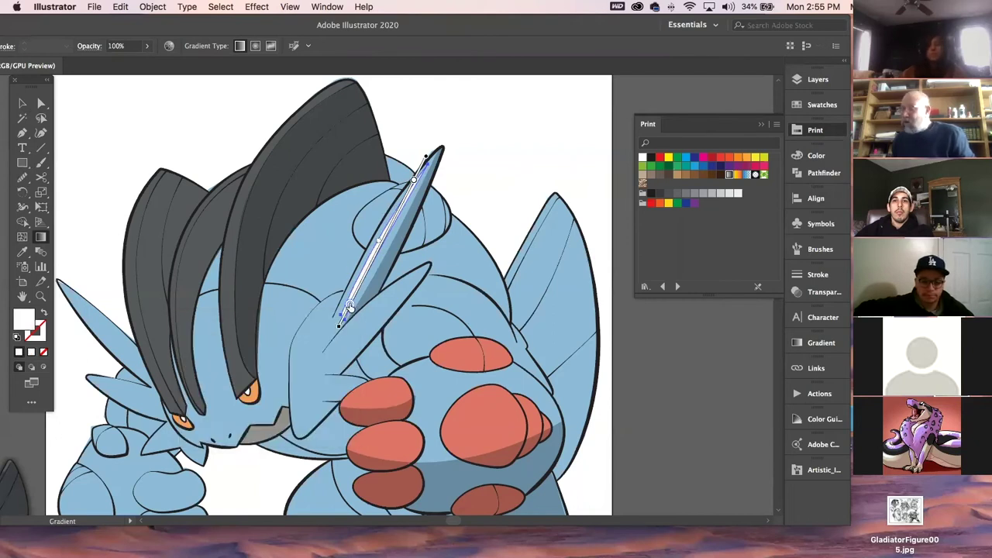
# Set the opacity of the gradient stops at both ends of the spike's highlight to 0% and deselect the shape
pyautogui.doubleClick(414, 180)
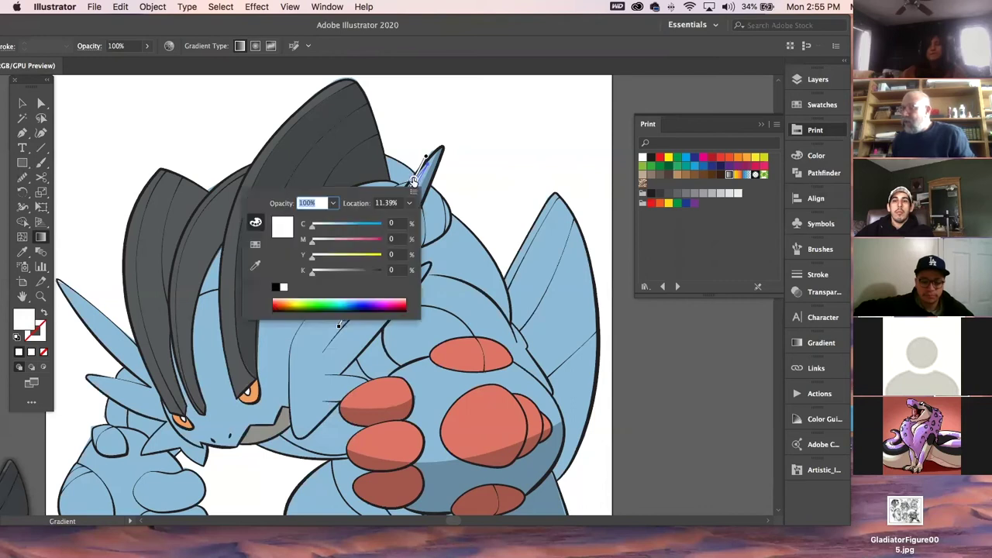
pyautogui.click(334, 203)
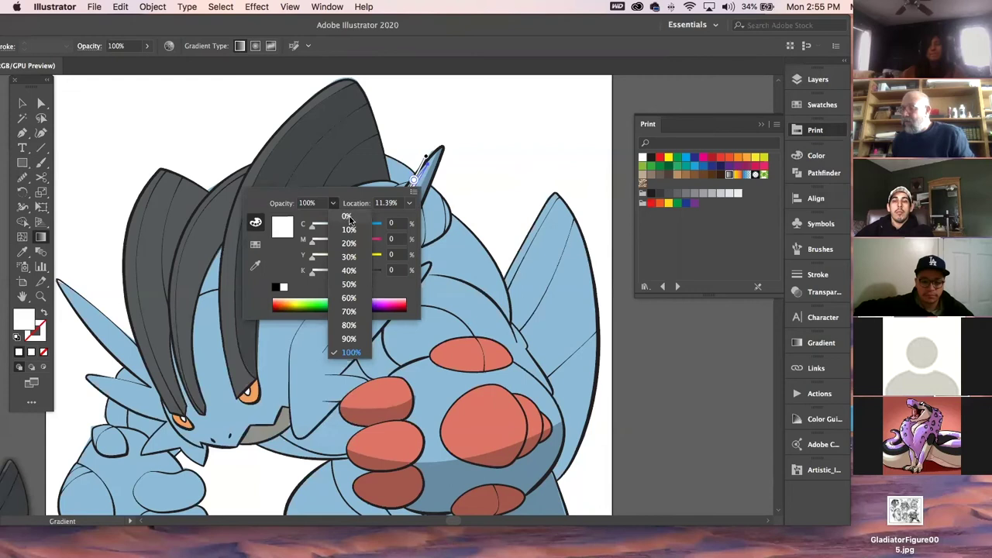
pyautogui.click(347, 217)
pyautogui.click(495, 171)
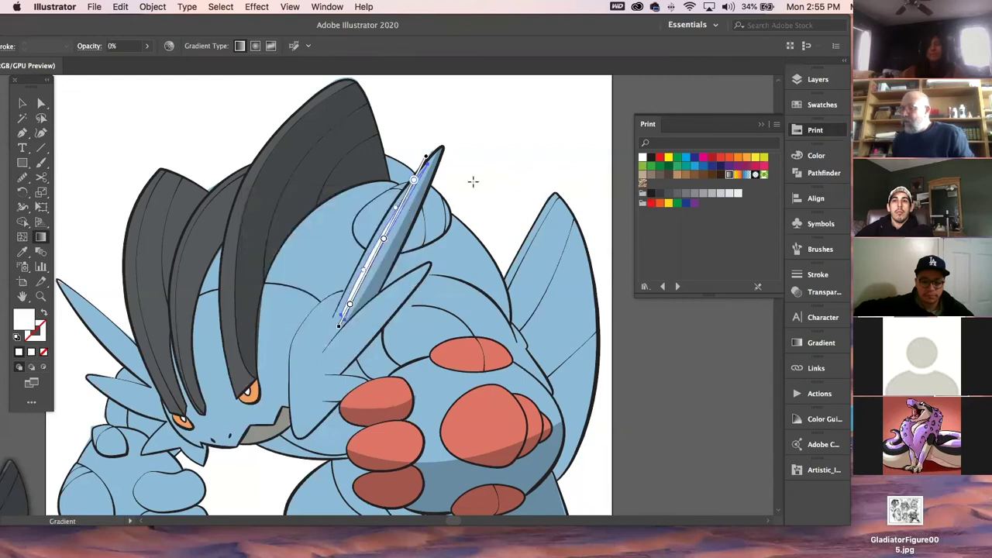
pyautogui.doubleClick(349, 306)
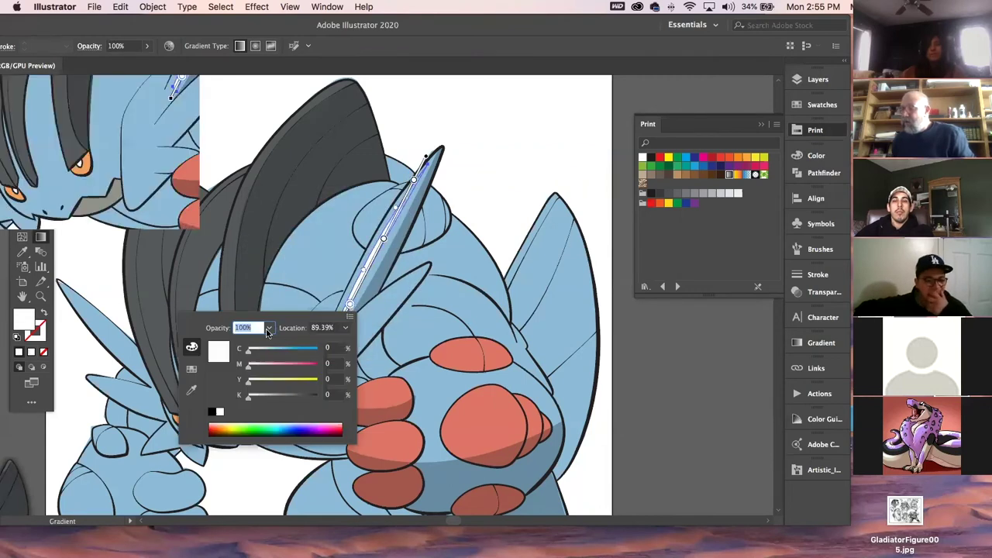
pyautogui.click(267, 331)
pyautogui.click(284, 345)
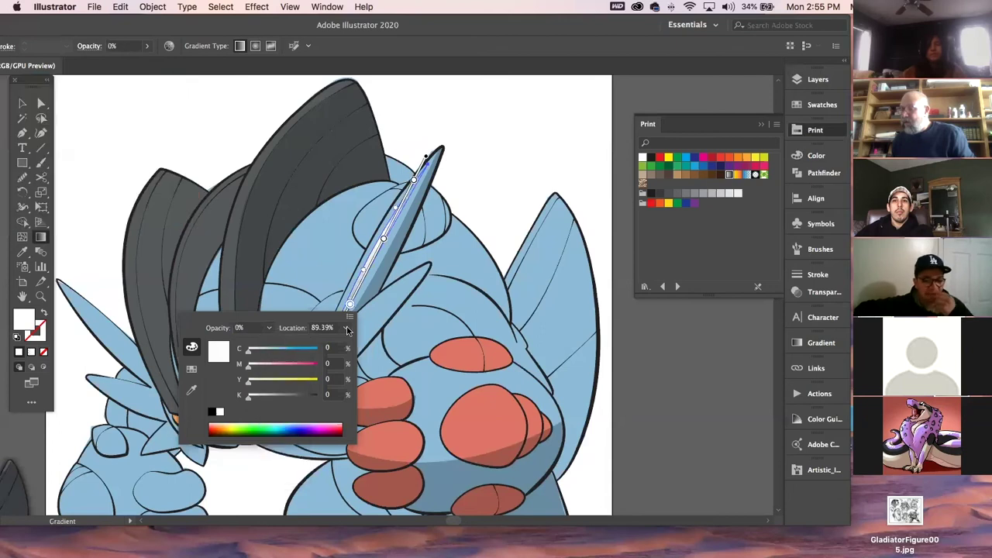
pyautogui.click(518, 132)
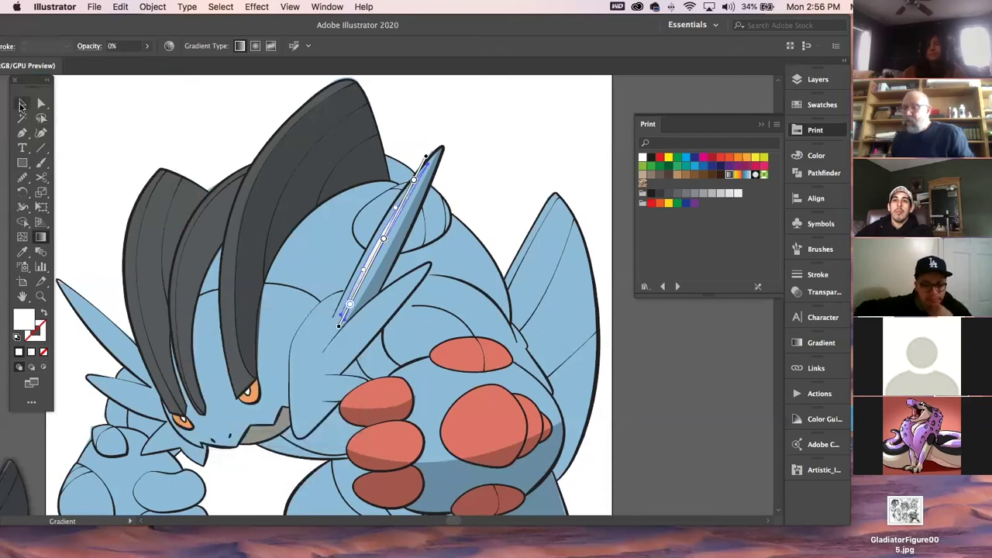
pyautogui.click(22, 103)
pyautogui.click(163, 115)
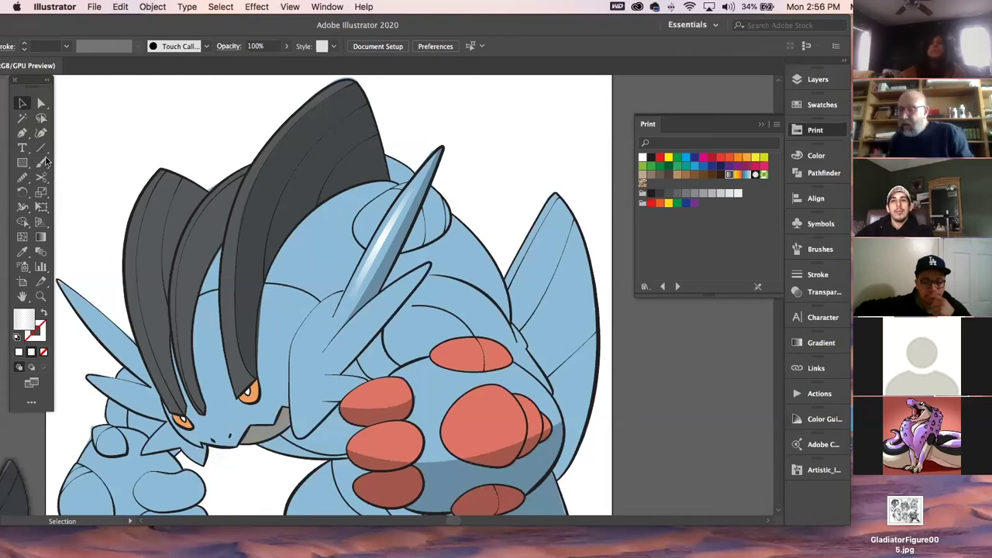
# Start a Pen path at the tall head fin's tip and curve it down the fin's outer edge to its base by the eye
pyautogui.click(23, 133)
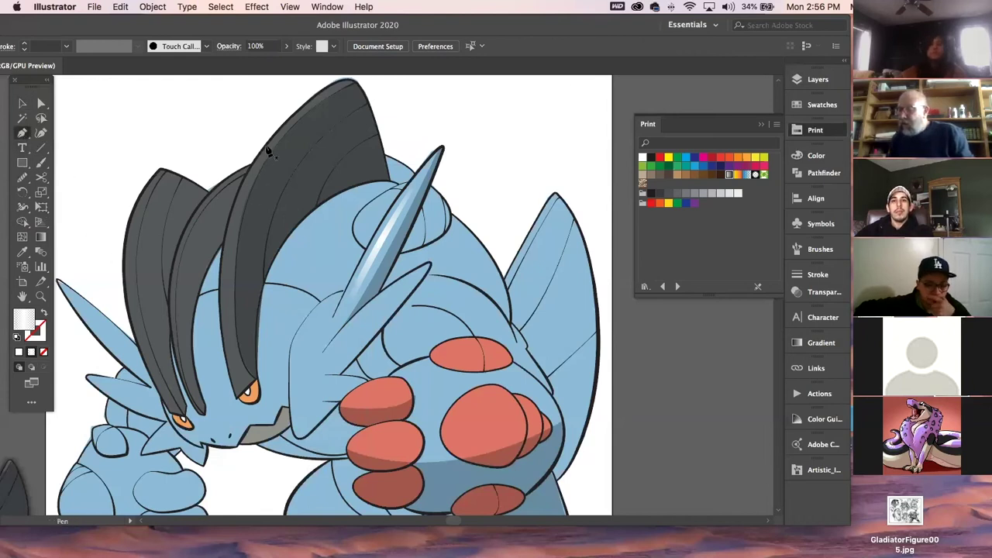
pyautogui.click(339, 81)
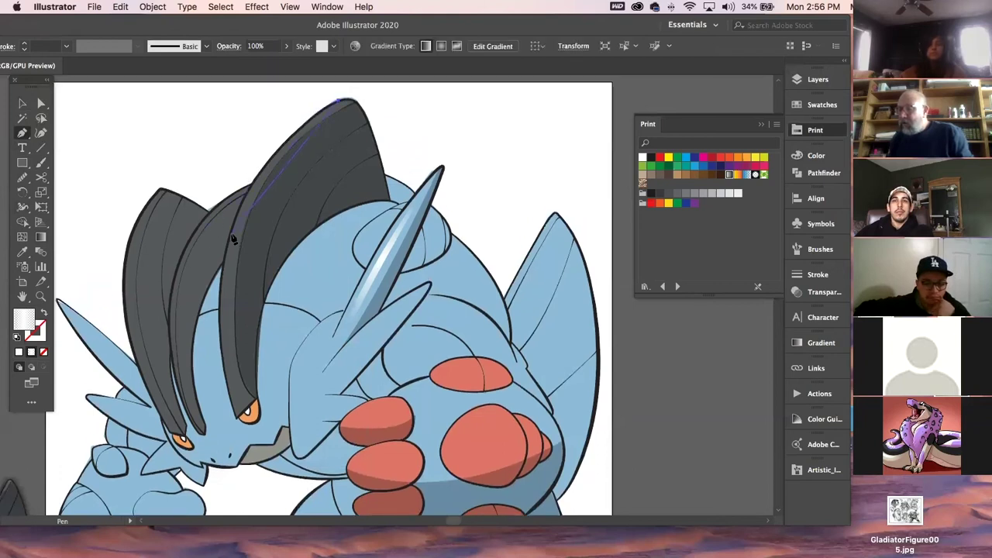
pyautogui.click(207, 317)
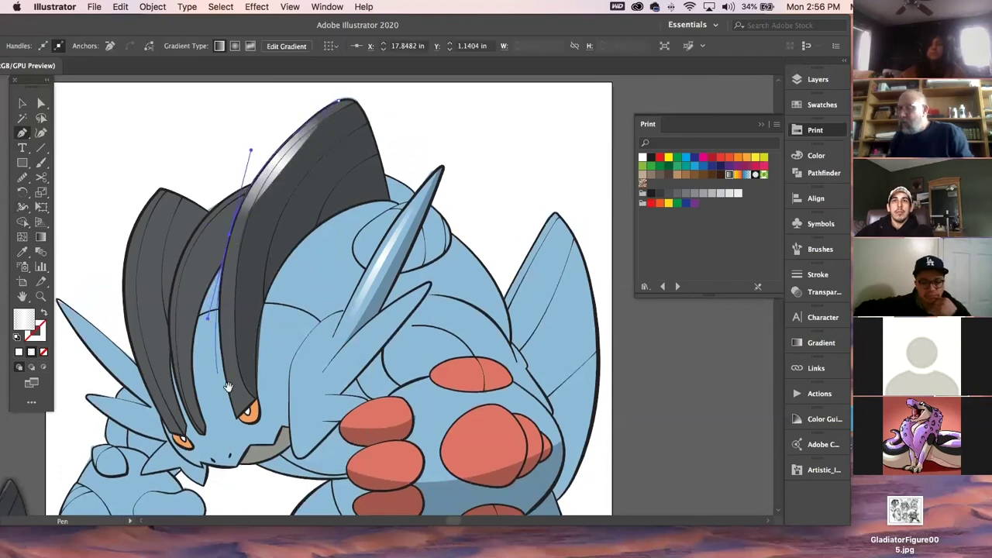
pyautogui.moveTo(207, 317); pyautogui.dragTo(230, 230)
pyautogui.moveTo(254, 287); pyautogui.dragTo(253, 284)
pyautogui.click(256, 329)
pyautogui.moveTo(266, 354); pyautogui.dragTo(265, 355)
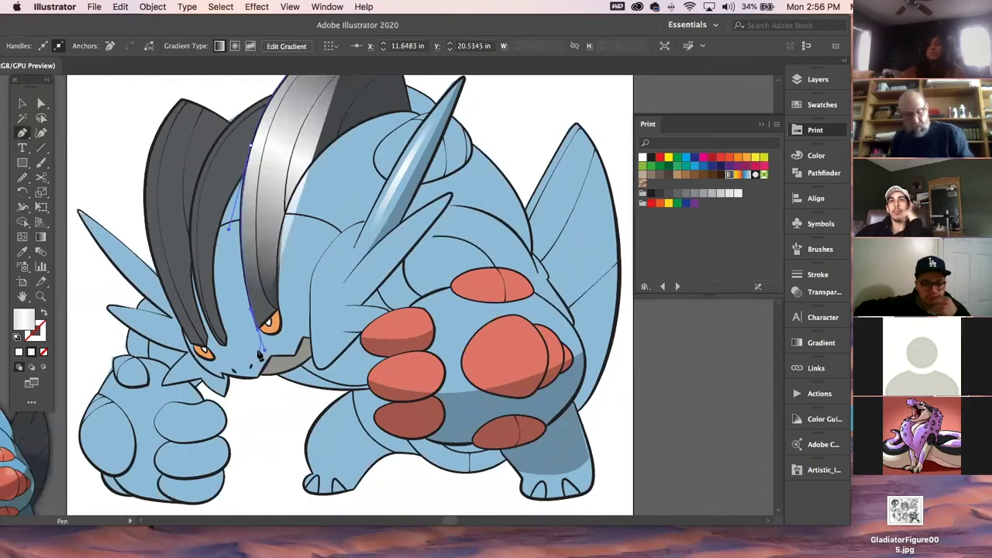
# Continue the fin path across its base and back up along the inner contour line, undoing the last misplaced anchor point
pyautogui.keyDown('super'); pyautogui.click(275, 392); pyautogui.keyUp('super')
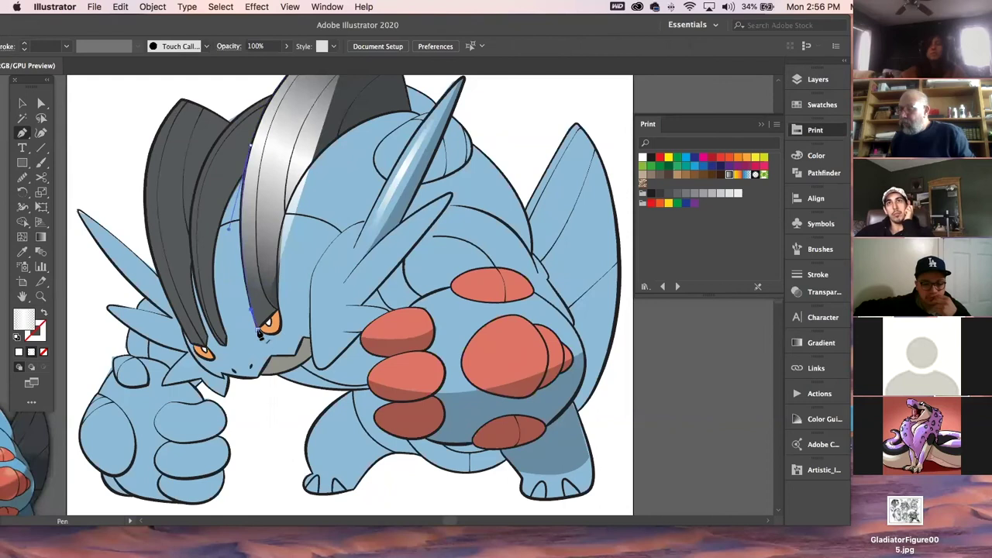
pyautogui.keyDown('super'); pyautogui.click(257, 329); pyautogui.keyUp('super')
pyautogui.click(277, 309)
pyautogui.moveTo(256, 221); pyautogui.dragTo(286, 105)
pyautogui.click(284, 99)
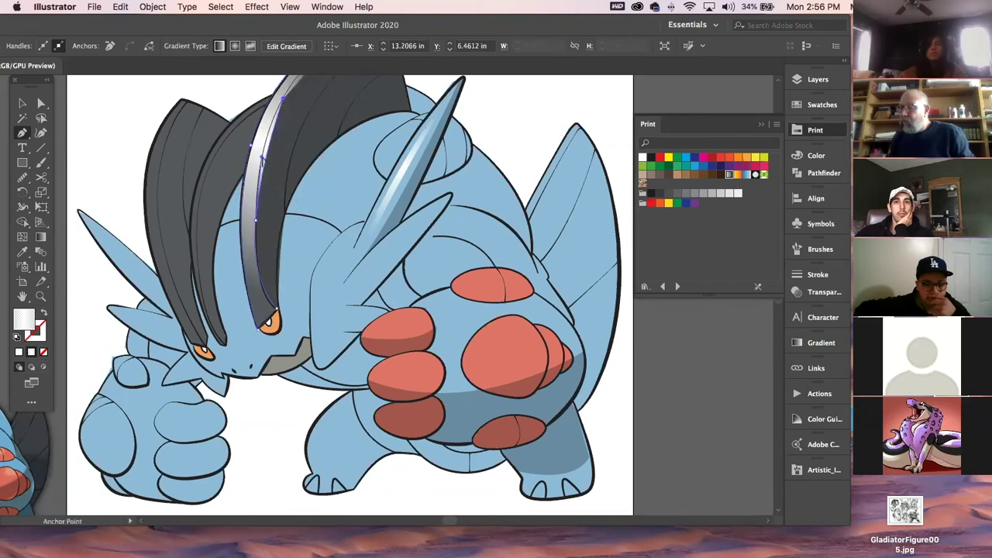
pyautogui.rightClick(262, 158)
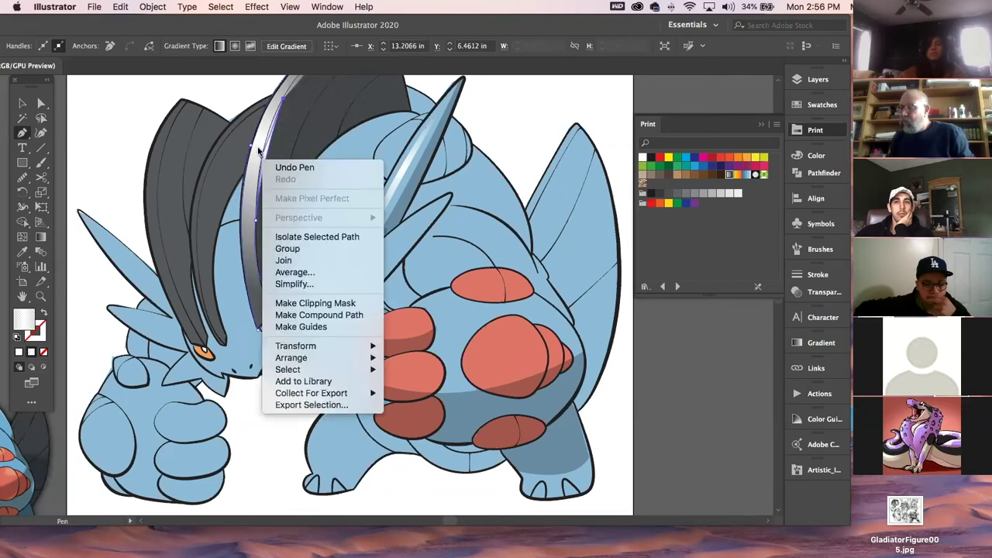
pyautogui.click(258, 151)
pyautogui.press('super+z')
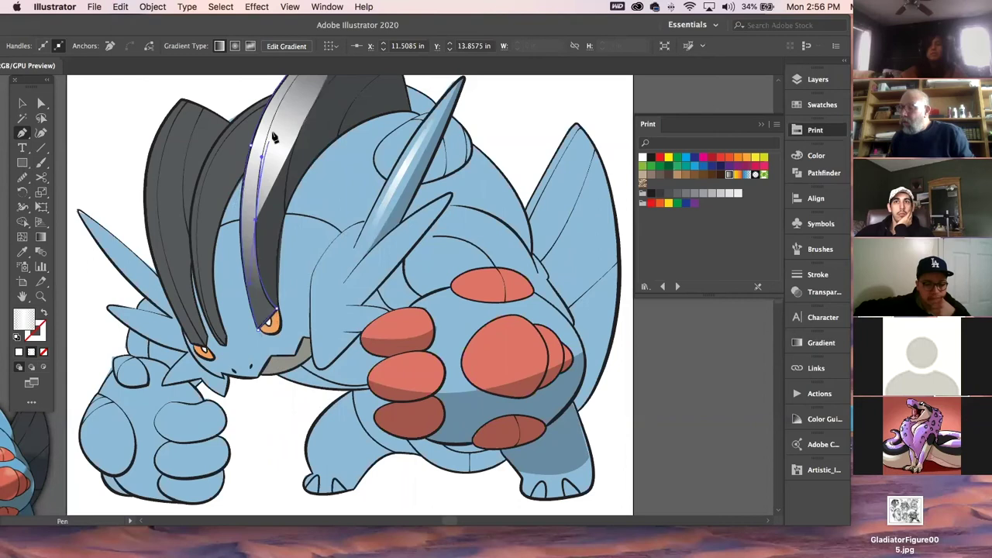
# Extend the path up the fin's inner contour line to the tip and close the thin highlight shape
pyautogui.moveTo(273, 116); pyautogui.dragTo(283, 95)
pyautogui.moveTo(297, 125); pyautogui.dragTo(276, 253)
pyautogui.moveTo(283, 193); pyautogui.dragTo(342, 148)
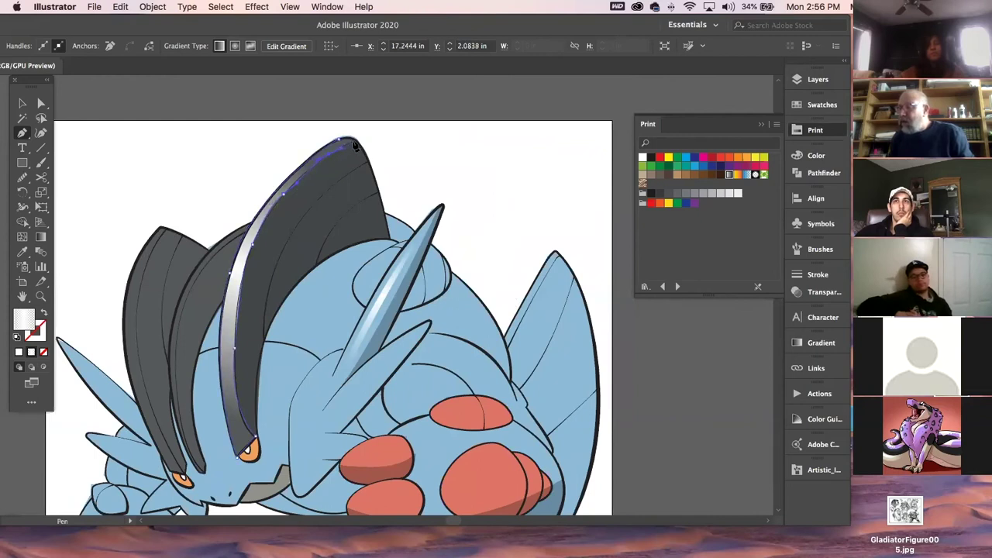
pyautogui.click(338, 142)
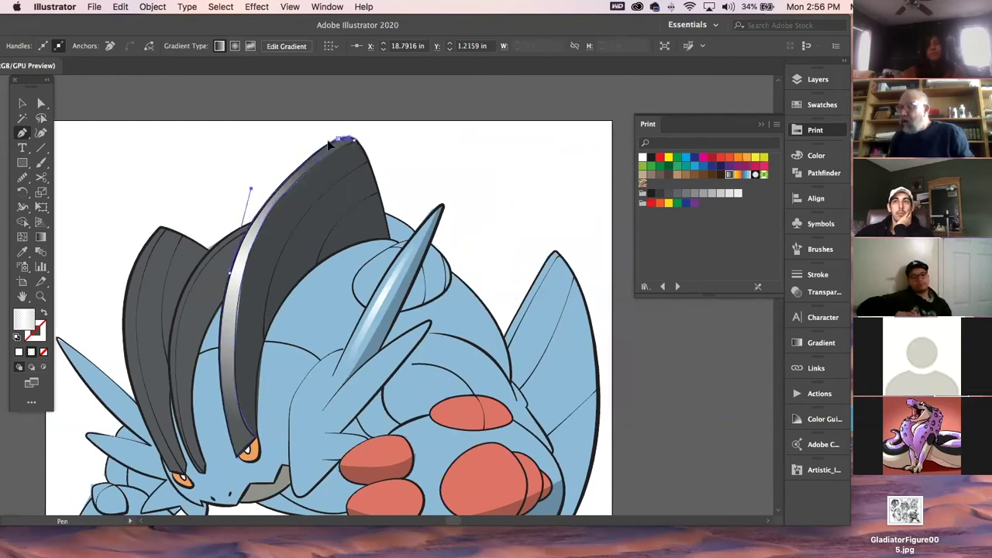
# Run the fin highlight's gradient lengthwise from above the tip to below the base and move both transparent end stops inward
pyautogui.press('i')
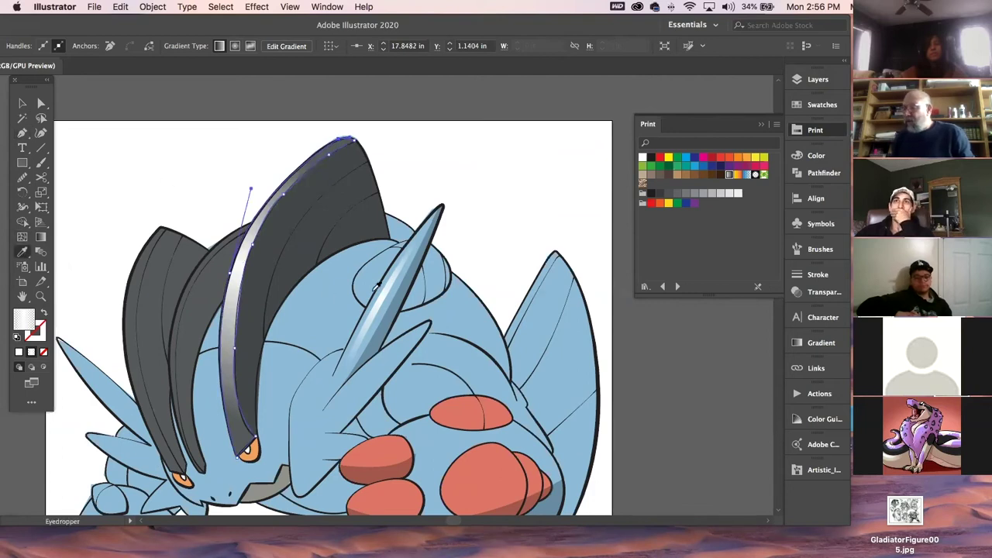
pyautogui.click(40, 236)
pyautogui.moveTo(333, 172); pyautogui.dragTo(340, 160)
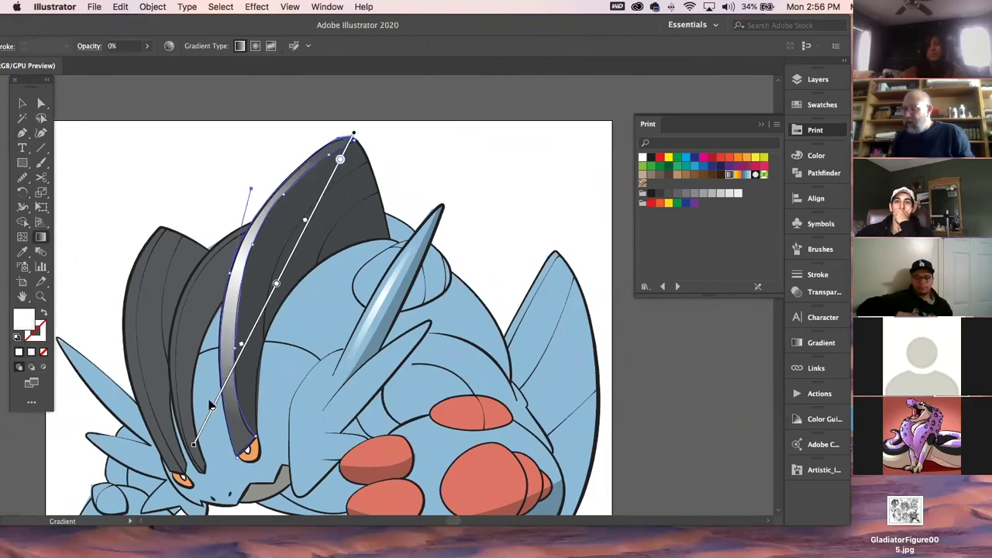
pyautogui.moveTo(214, 409)
pyautogui.mouseDown()
pyautogui.moveTo(223, 395)
pyautogui.moveTo(215, 405)
pyautogui.mouseUp()
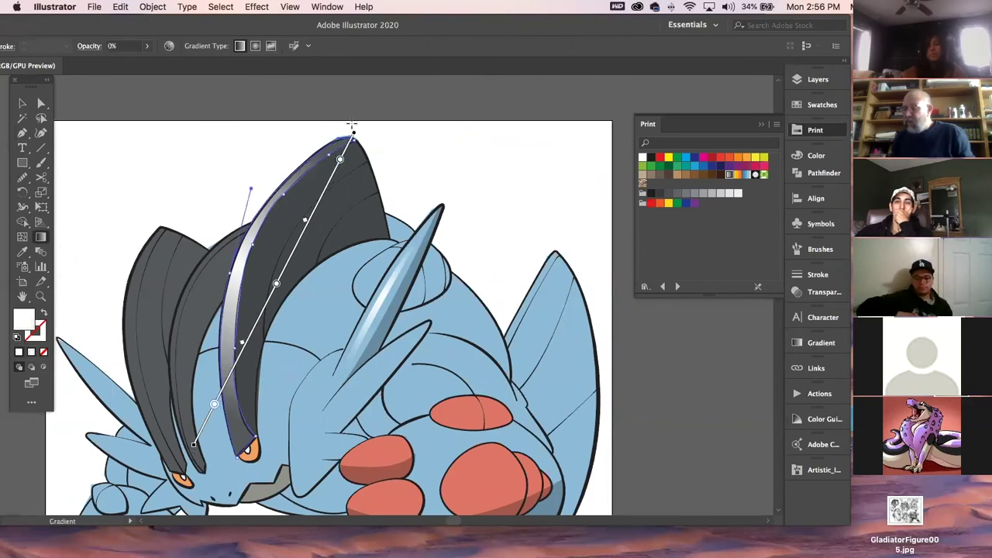
pyautogui.moveTo(315, 93)
pyautogui.mouseDown()
pyautogui.moveTo(251, 299)
pyautogui.moveTo(224, 504)
pyautogui.moveTo(228, 497)
pyautogui.mouseUp()
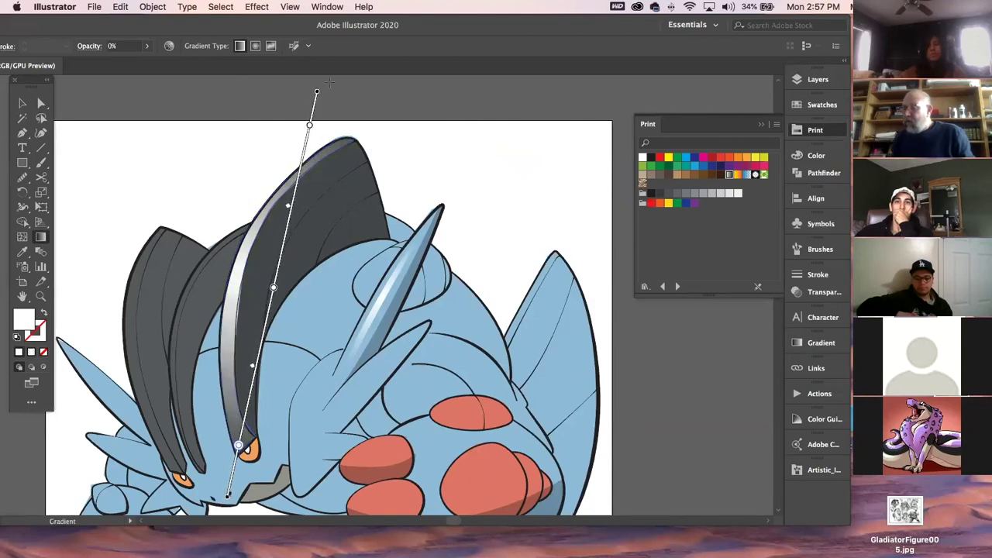
pyautogui.moveTo(310, 127); pyautogui.dragTo(311, 144)
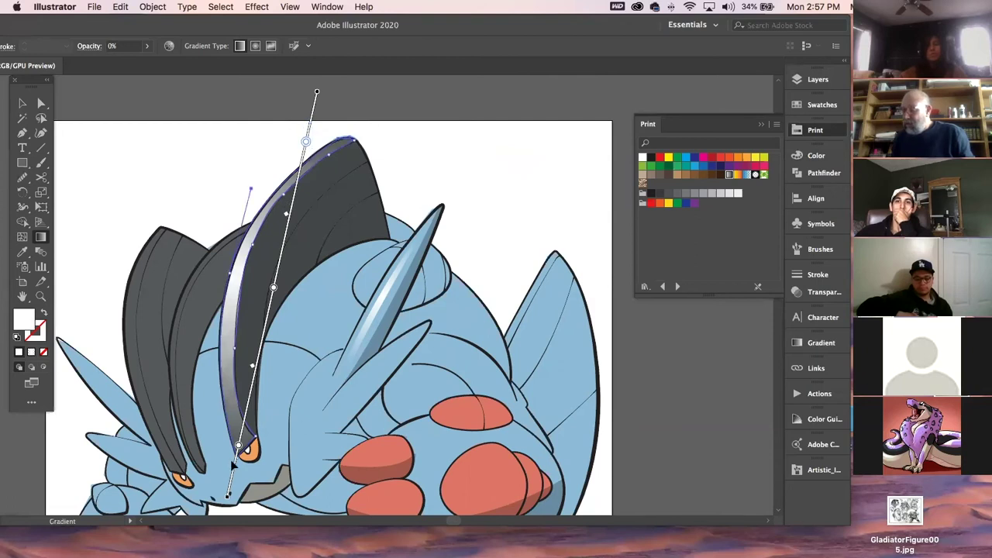
pyautogui.moveTo(240, 446); pyautogui.dragTo(241, 427)
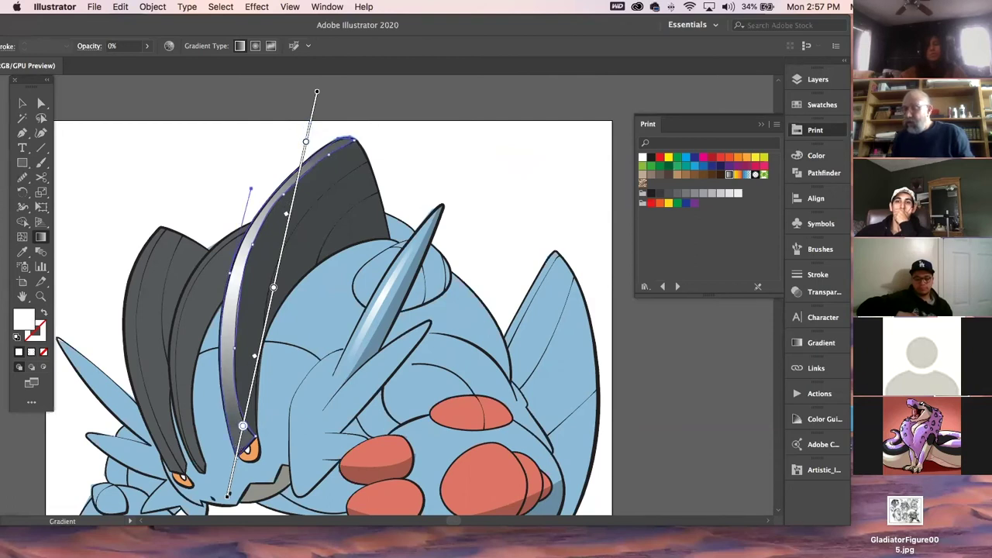
pyautogui.click(23, 103)
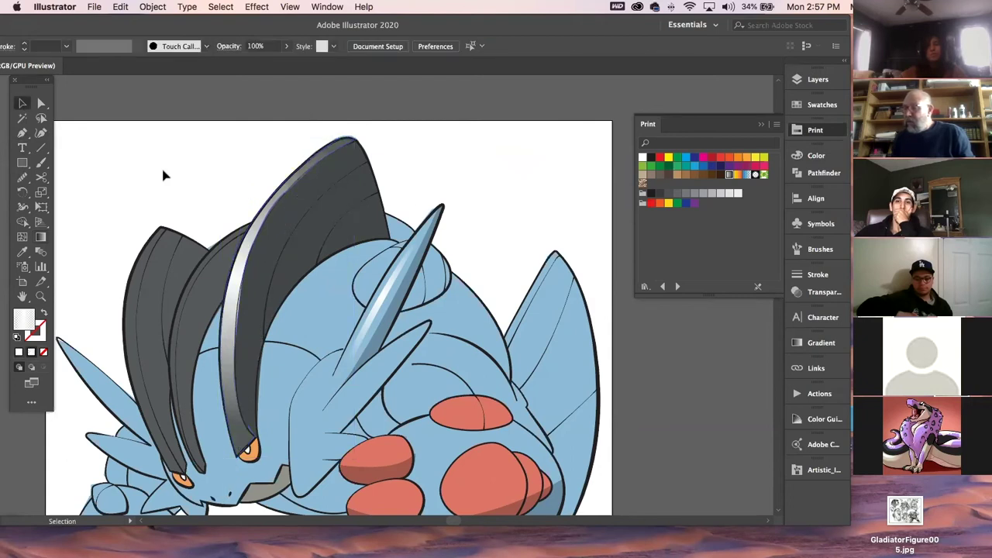
# Tighten the fin highlight's gradient by moving the end stops further inward and the opaque middle stop slightly toward the base
pyautogui.click(271, 191)
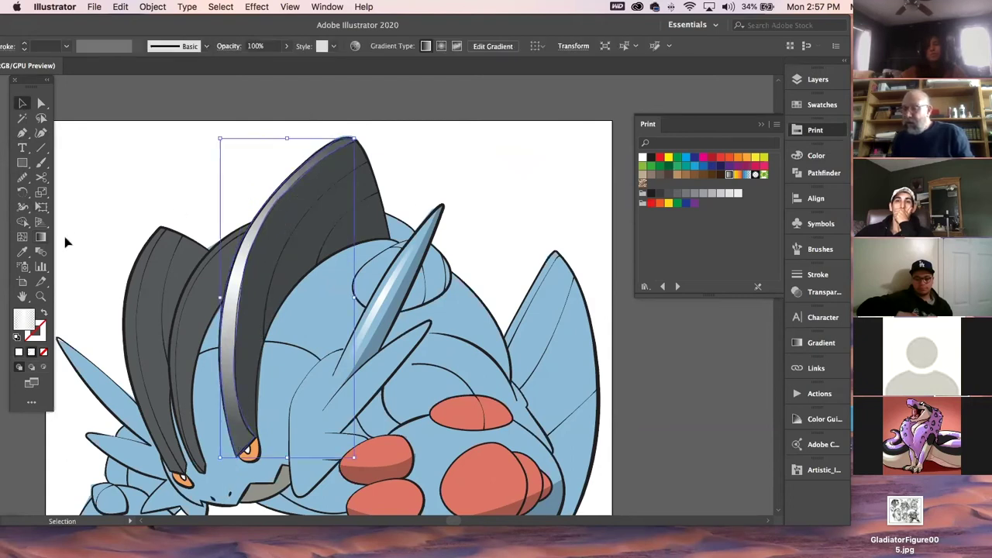
pyautogui.click(41, 238)
pyautogui.moveTo(307, 144); pyautogui.dragTo(298, 180)
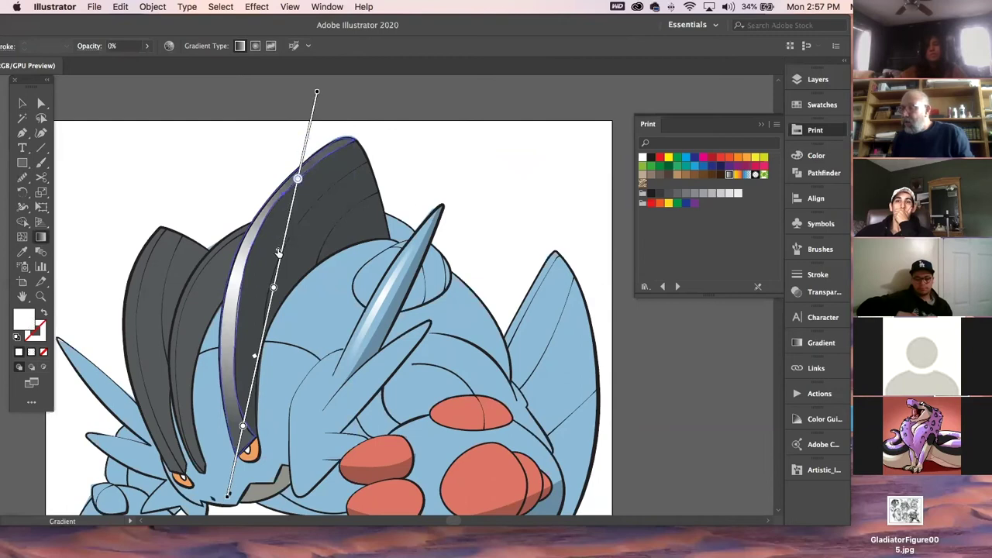
pyautogui.moveTo(273, 288); pyautogui.dragTo(269, 306)
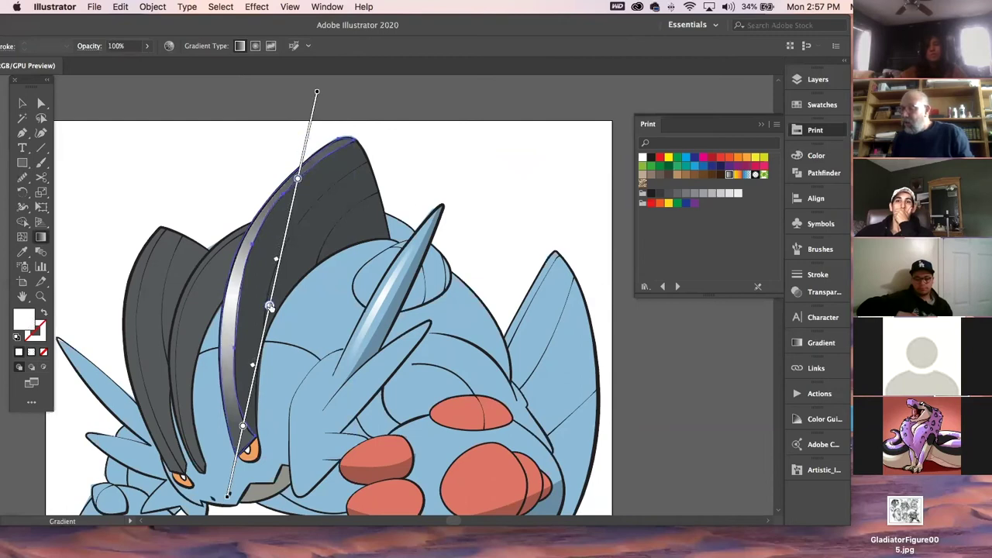
pyautogui.moveTo(244, 426); pyautogui.dragTo(245, 411)
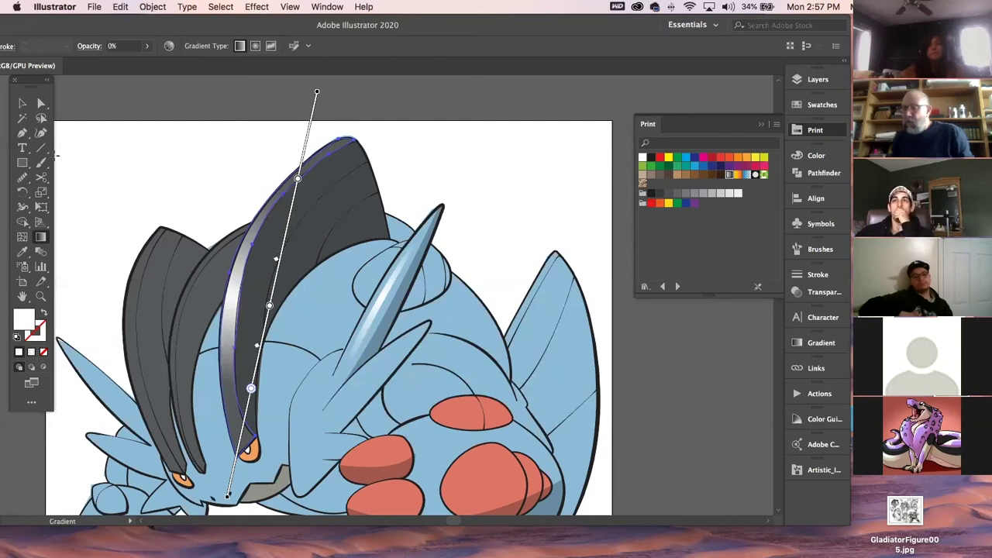
pyautogui.click(23, 103)
pyautogui.click(509, 180)
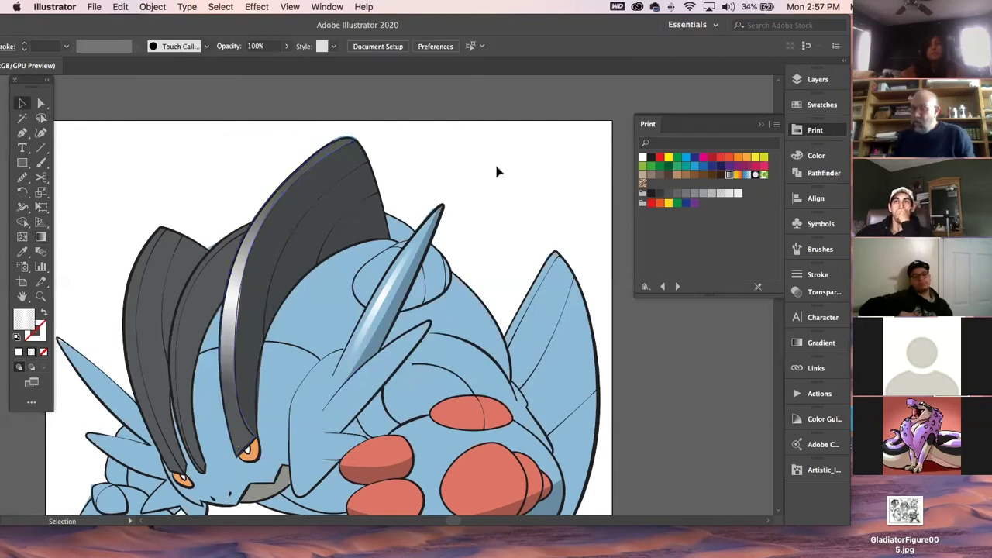
# Adjust the anchor points and curve on the fin highlight's inner edge to follow the inked contour line more closely
pyautogui.click(41, 297)
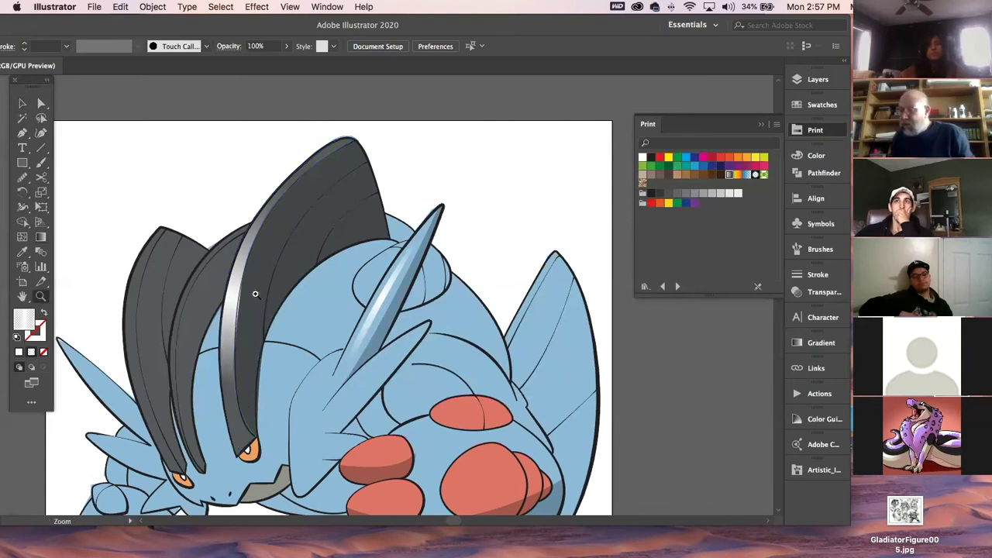
pyautogui.click(255, 288)
pyautogui.click(42, 105)
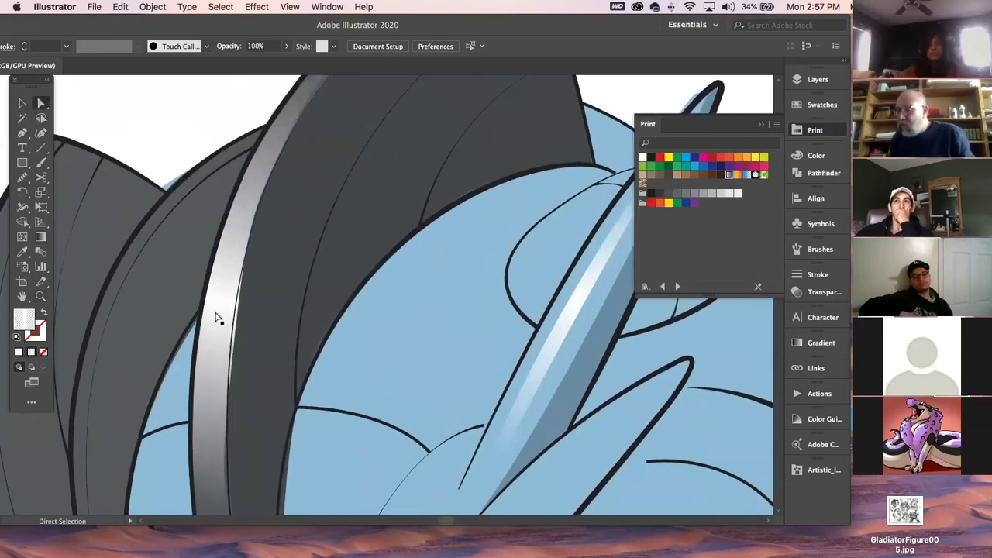
pyautogui.click(236, 334)
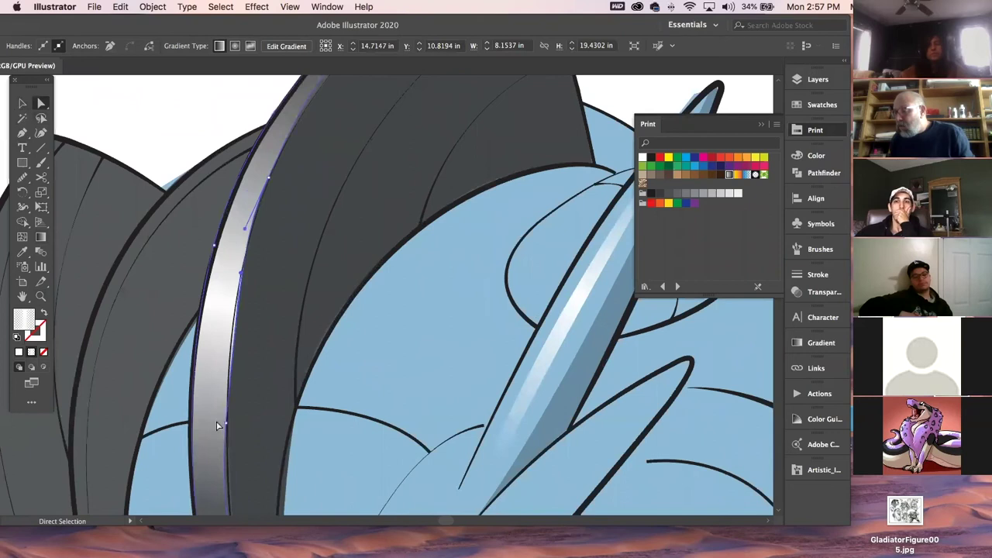
pyautogui.moveTo(240, 273); pyautogui.dragTo(240, 269)
pyautogui.moveTo(227, 428); pyautogui.dragTo(244, 233)
pyautogui.click(159, 136)
pyautogui.click(240, 361)
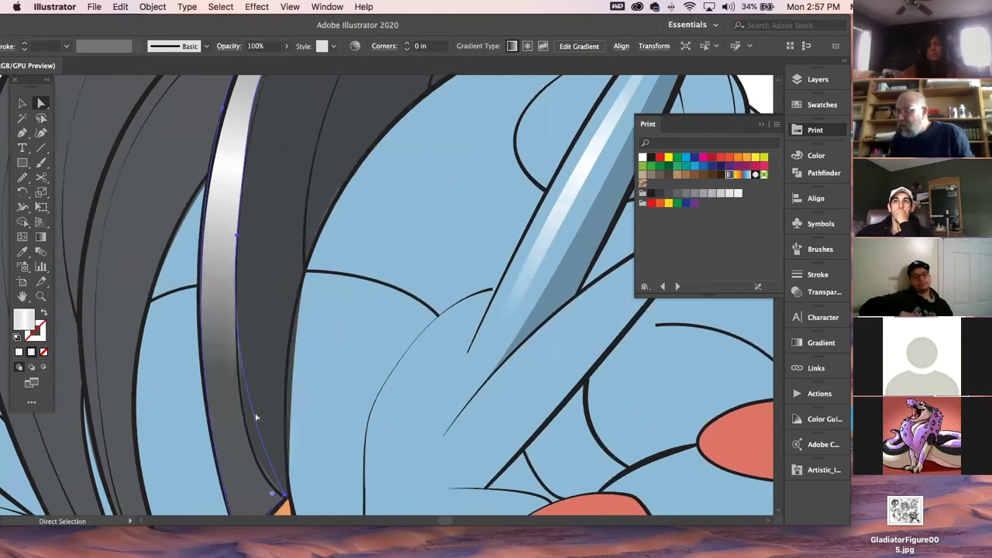
pyautogui.moveTo(279, 473); pyautogui.dragTo(281, 483)
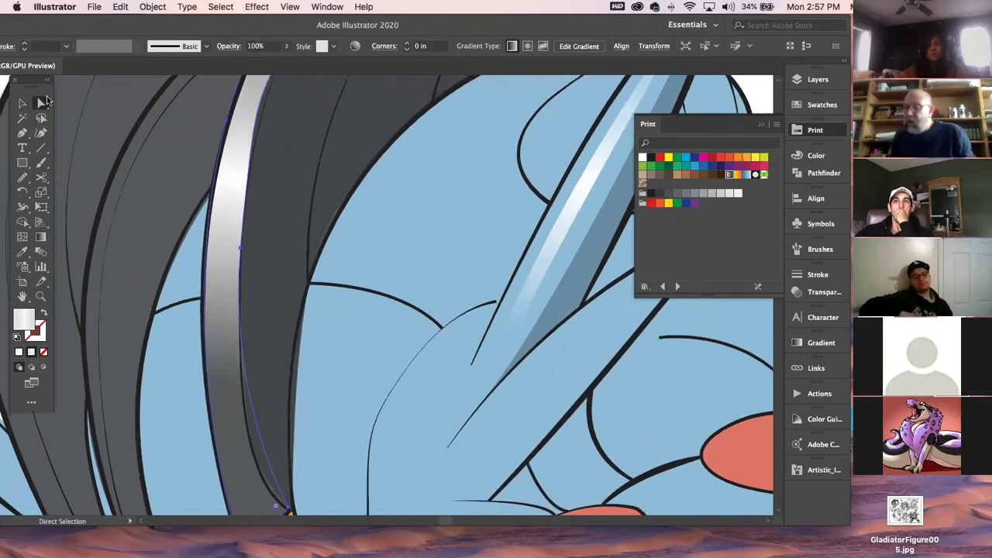
pyautogui.click(19, 105)
pyautogui.click(183, 270)
# Fit the whole artboard in view and select the spike's gradient highlight shape
pyautogui.press('super+0')
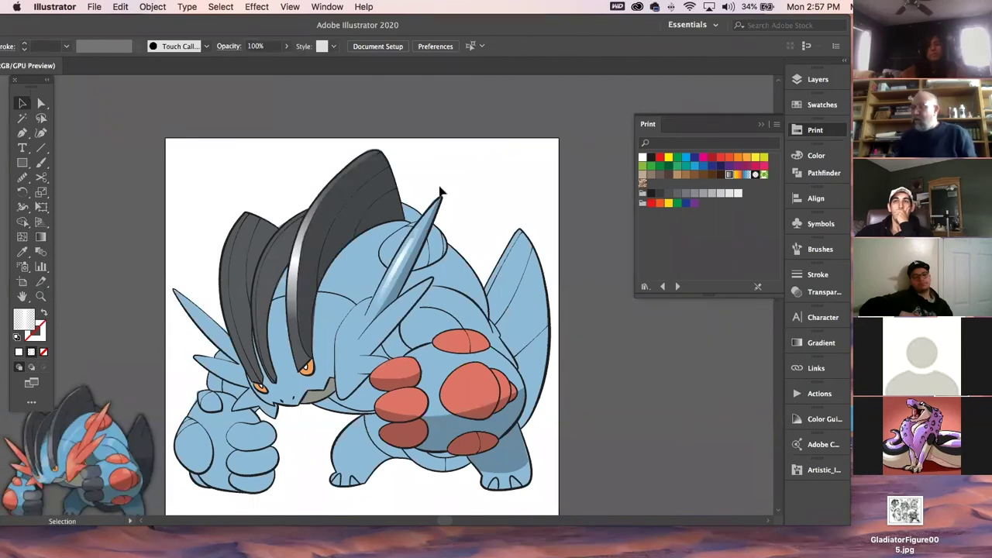
pyautogui.click(436, 199)
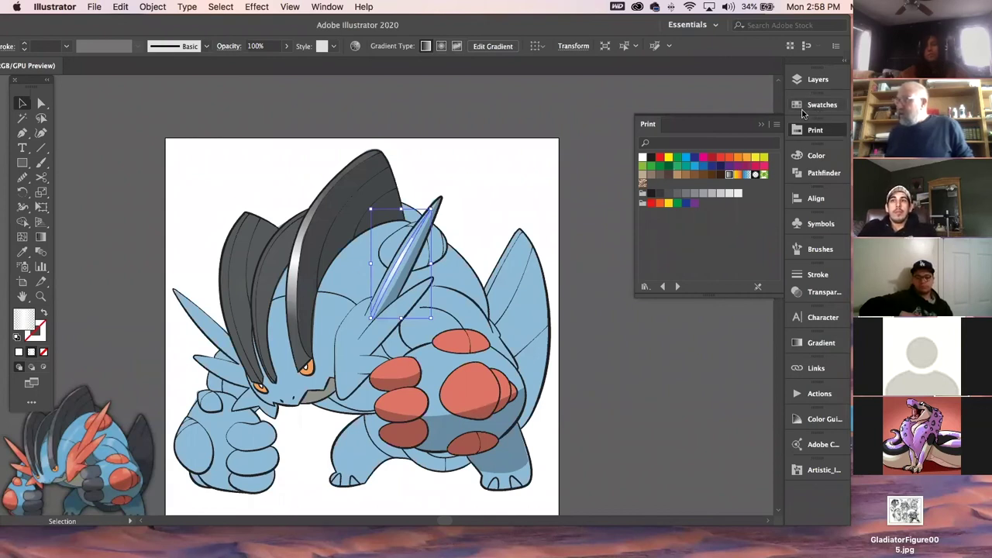
# Lower the opacity of the tall cheek spike's highlight to 68% and the large head fin's highlight to 44%
pyautogui.click(824, 293)
pyautogui.click(773, 288)
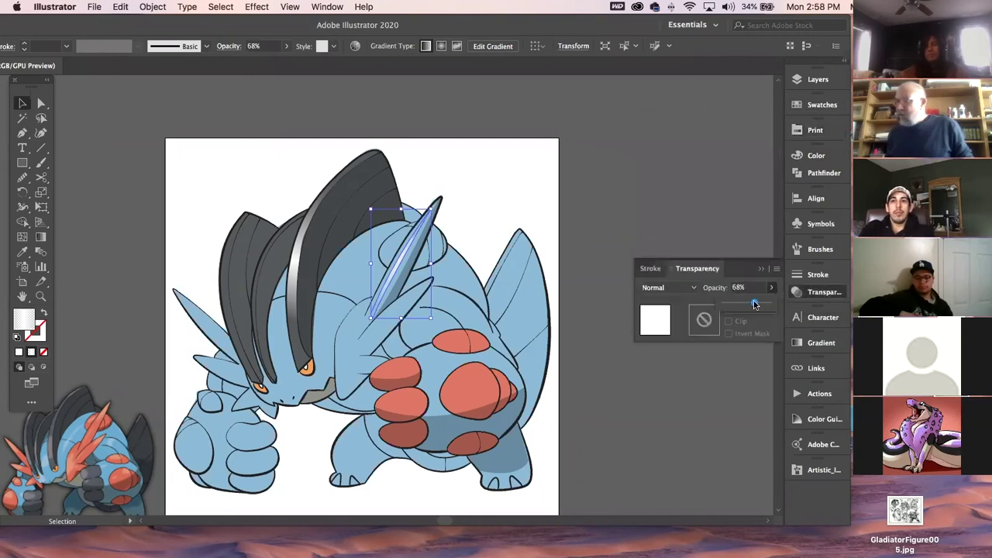
pyautogui.click(624, 201)
pyautogui.click(300, 268)
pyautogui.click(771, 289)
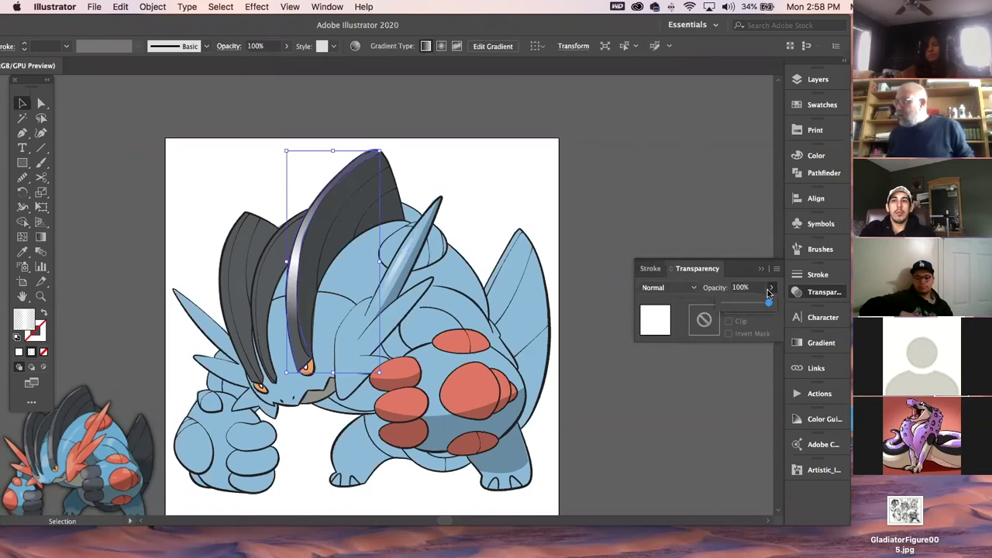
pyautogui.moveTo(766, 303); pyautogui.dragTo(749, 305)
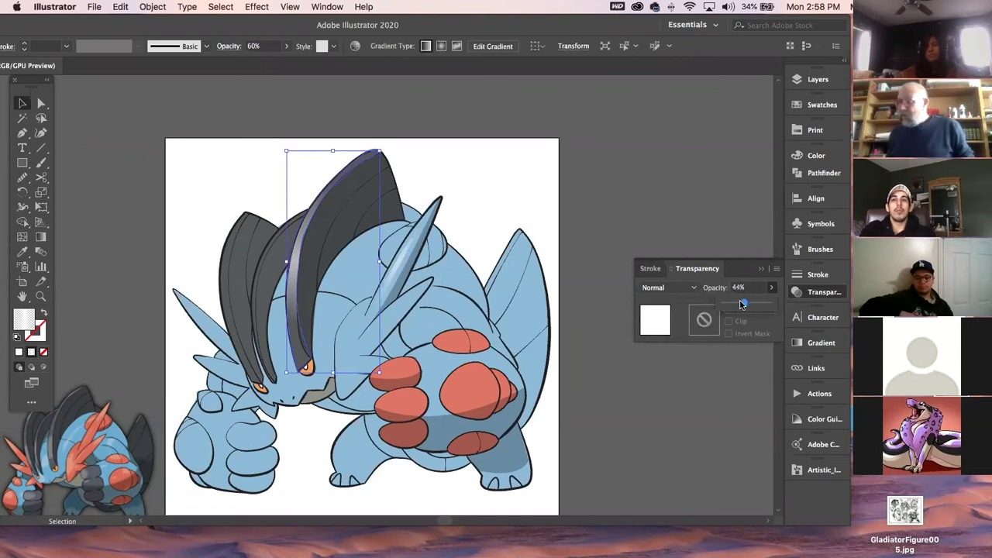
pyautogui.click(603, 182)
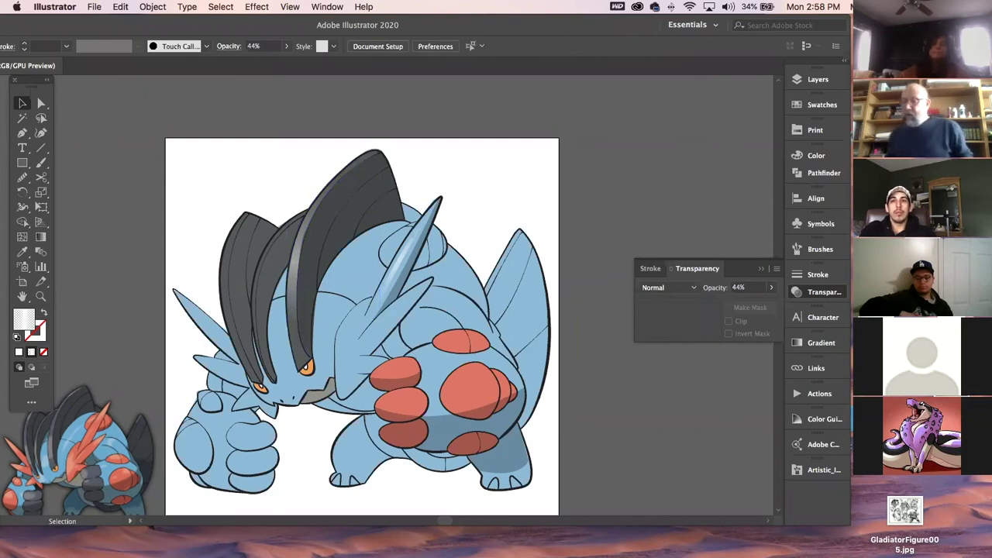
# Draw a closed, curved highlight shape with the Pen tool over the fist's largest red pad
pyautogui.click(22, 132)
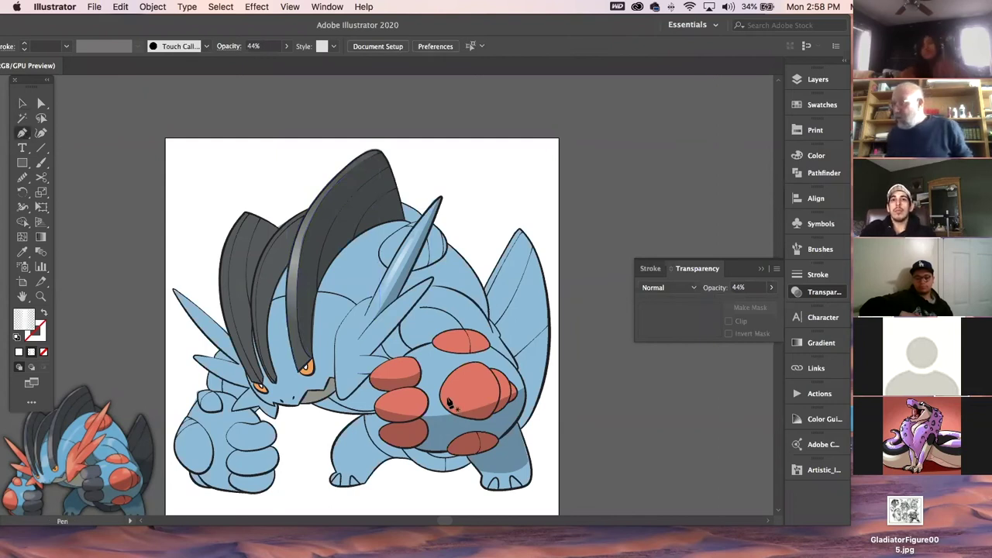
pyautogui.click(446, 397)
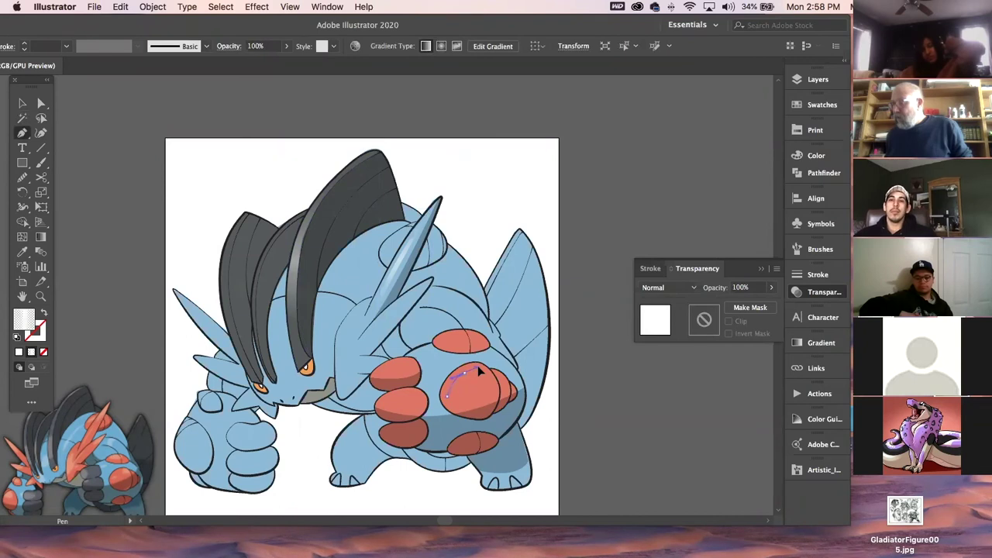
pyautogui.click(480, 371)
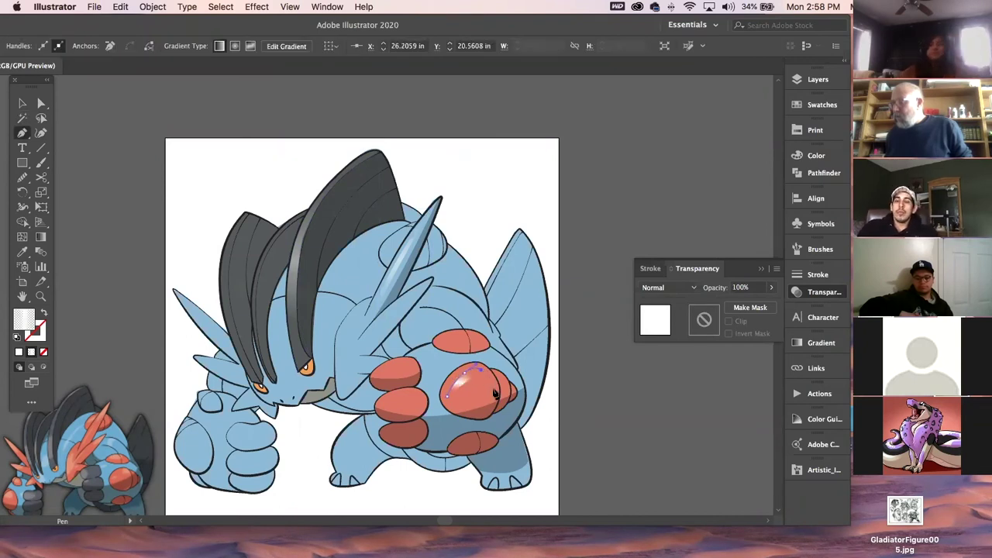
pyautogui.moveTo(489, 394); pyautogui.dragTo(484, 410)
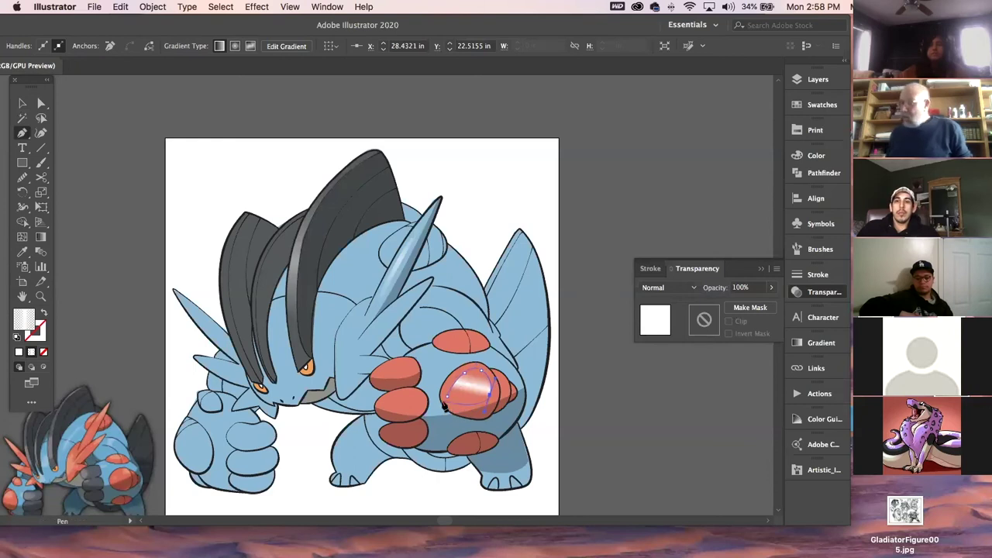
pyautogui.click(449, 397)
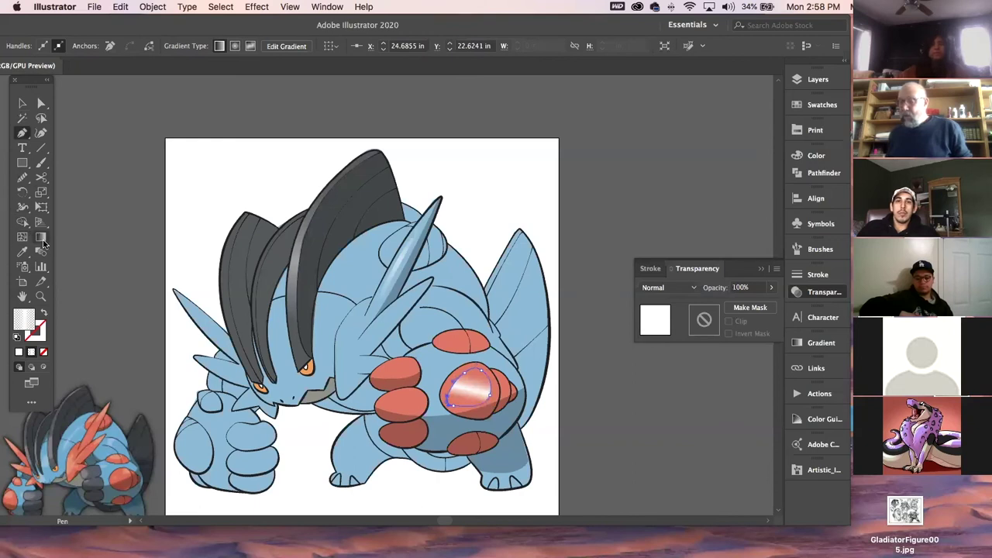
# Try a diagonal gradient across the highlight on the largest red pad, and delete the highlight shape
pyautogui.click(41, 239)
pyautogui.moveTo(498, 371)
pyautogui.mouseDown()
pyautogui.moveTo(425, 419)
pyautogui.moveTo(469, 392)
pyautogui.moveTo(455, 401)
pyautogui.mouseUp()
pyautogui.click(23, 103)
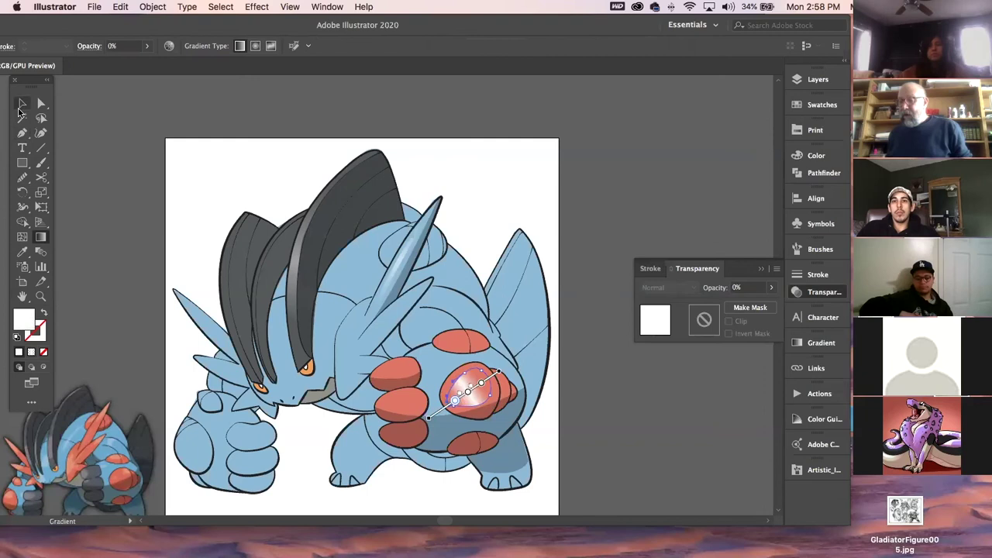
pyautogui.click(99, 107)
pyautogui.click(471, 393)
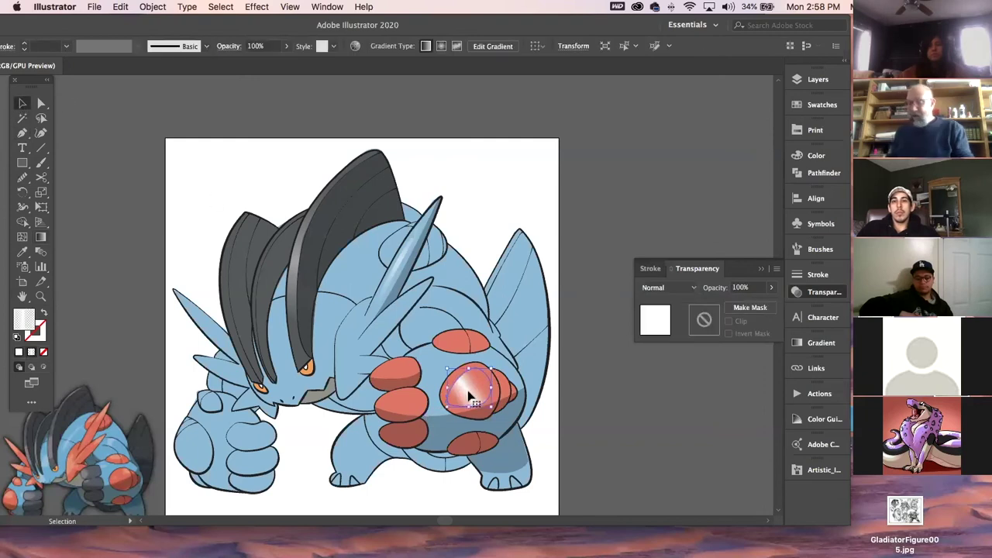
pyautogui.press('Delete')
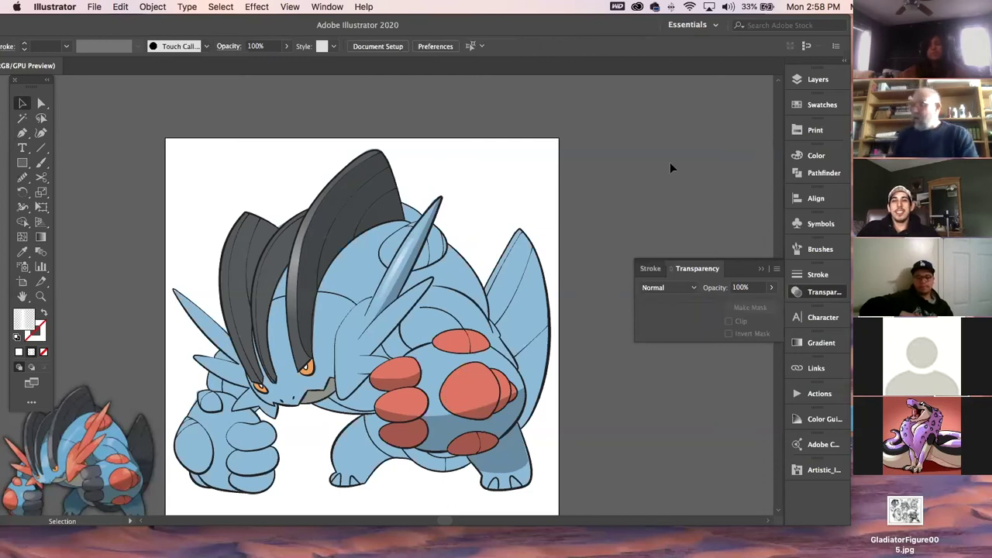
# Draw a closed, curved shadow shape with the Pen tool across the upper arm, beneath the lower cheek spike
pyautogui.click(21, 133)
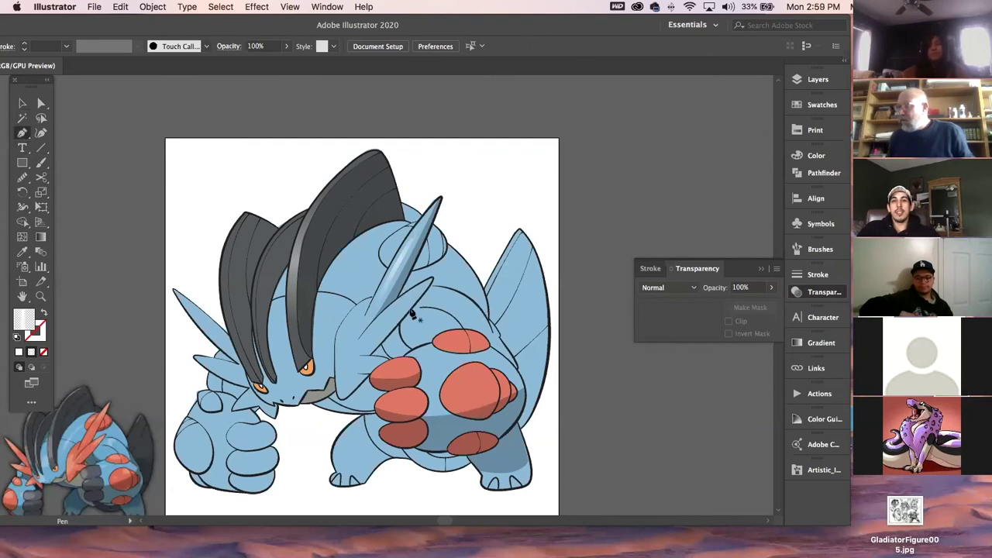
pyautogui.click(393, 334)
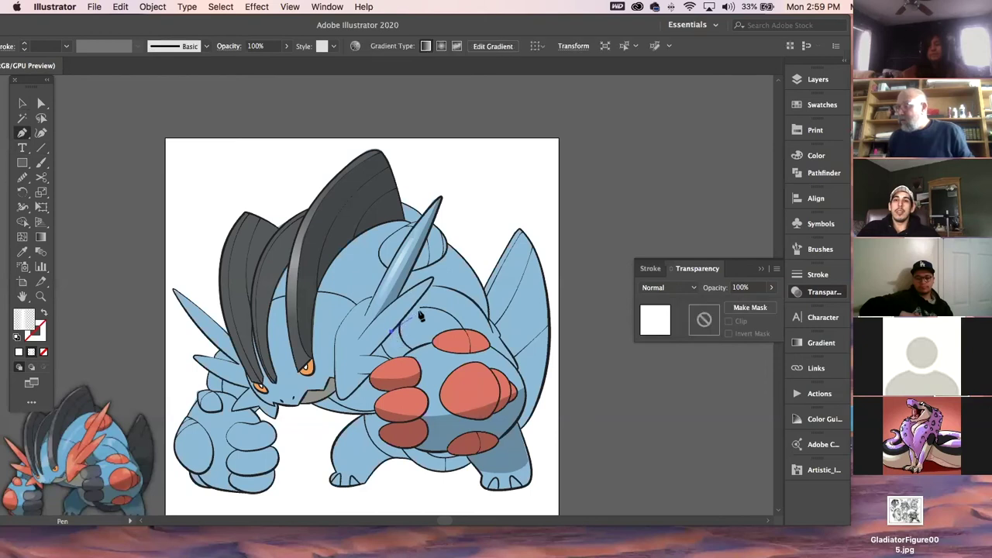
pyautogui.moveTo(442, 298); pyautogui.dragTo(470, 293)
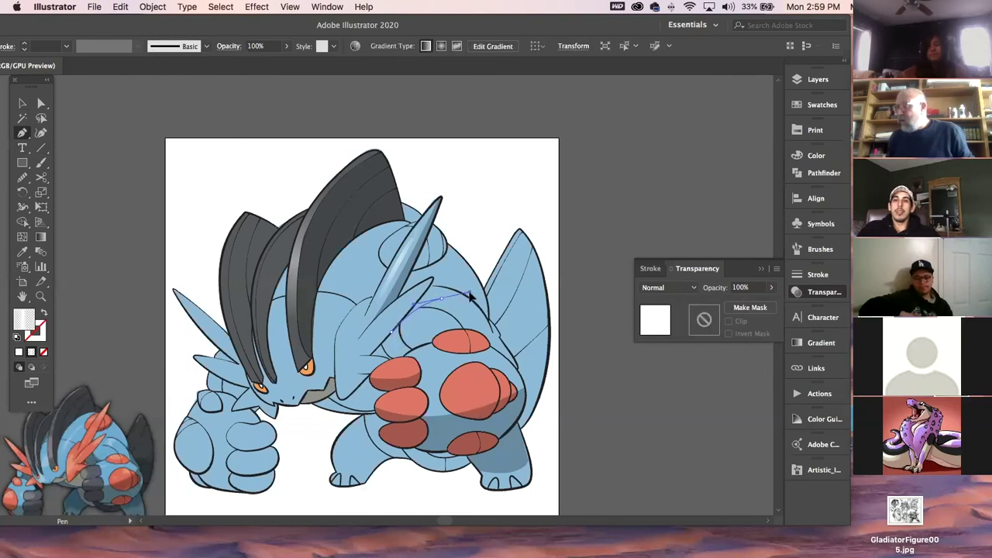
pyautogui.click(434, 316)
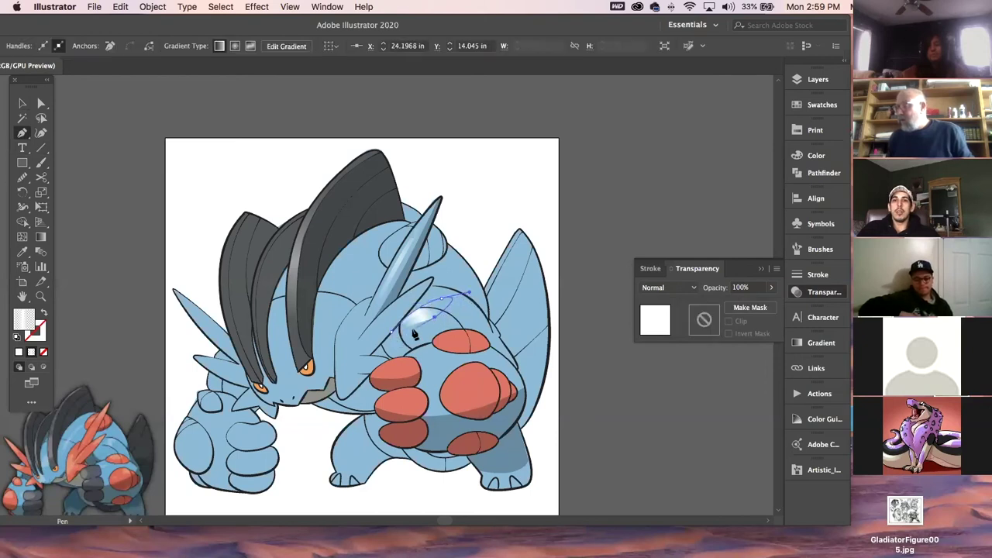
pyautogui.moveTo(400, 353); pyautogui.dragTo(396, 360)
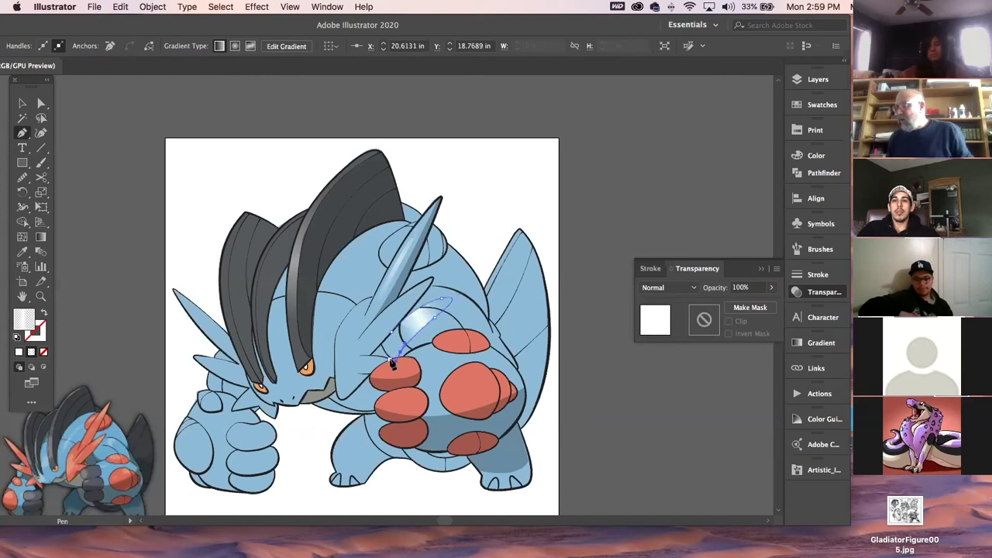
pyautogui.click(375, 360)
pyautogui.click(371, 355)
pyautogui.click(415, 304)
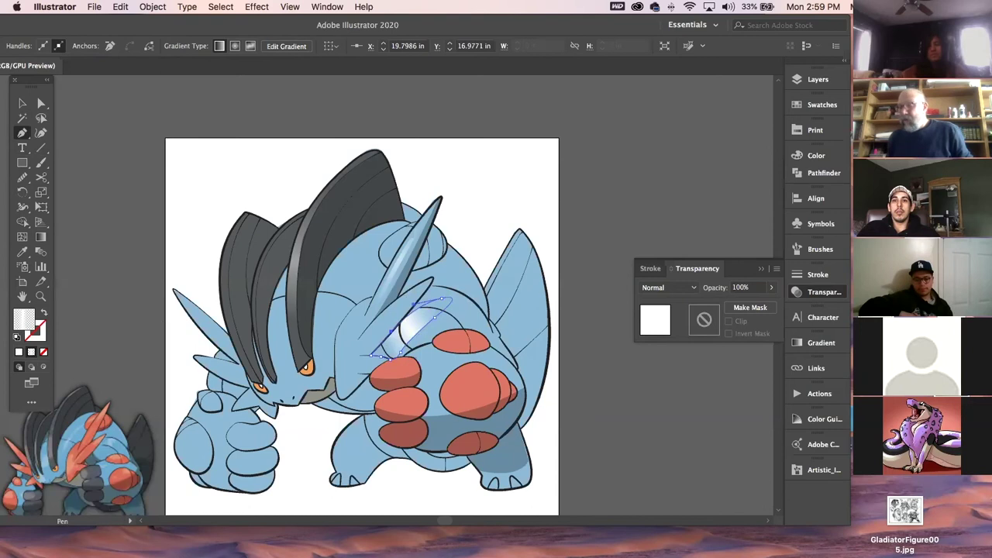
# Apply the gray Multiply shading of the fist's shadow to the new arm shape with the Eyedropper, and deselect it
pyautogui.click(23, 252)
pyautogui.click(448, 426)
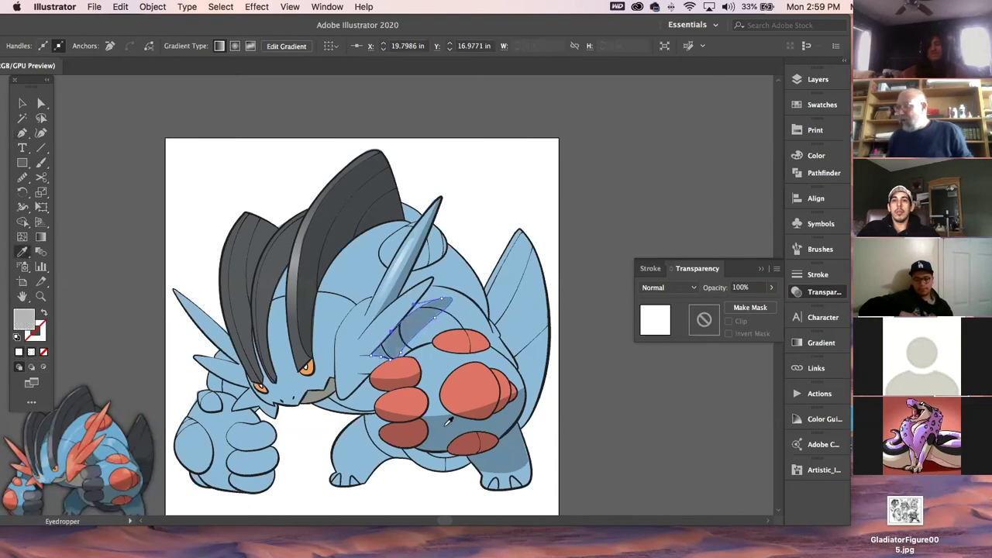
pyautogui.click(23, 103)
pyautogui.click(111, 168)
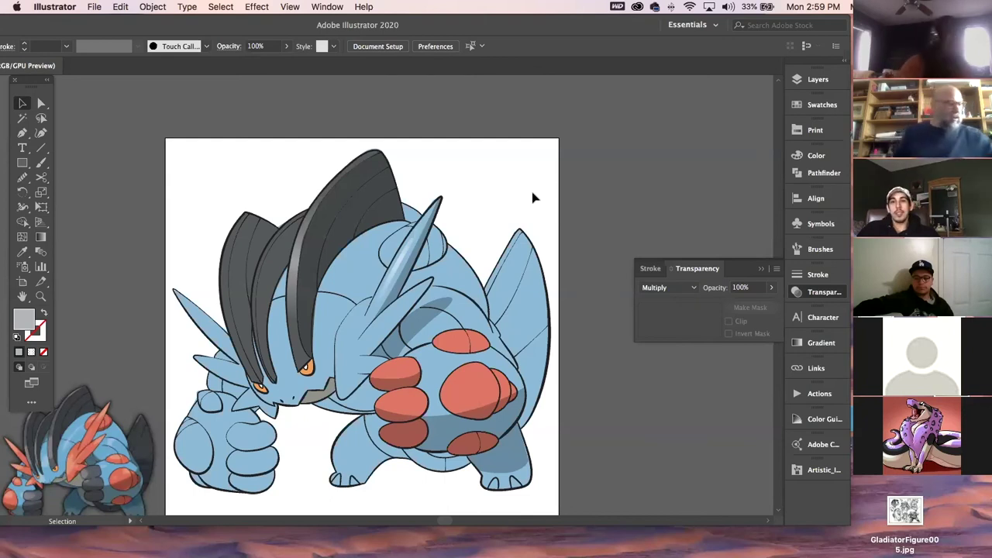
# Unlock the reference picture beside the artboard and cut it from the base color layer
pyautogui.press('super+minus')
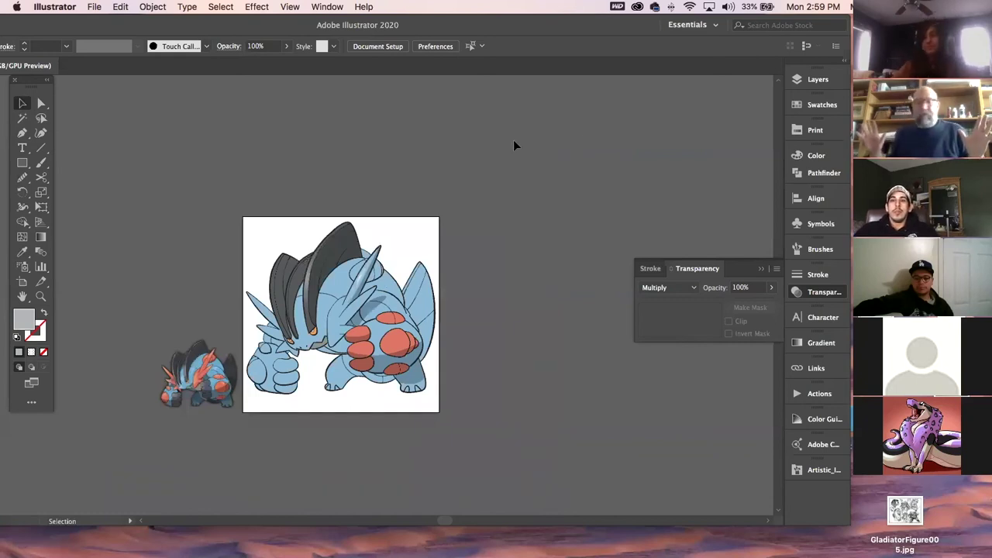
pyautogui.click(818, 79)
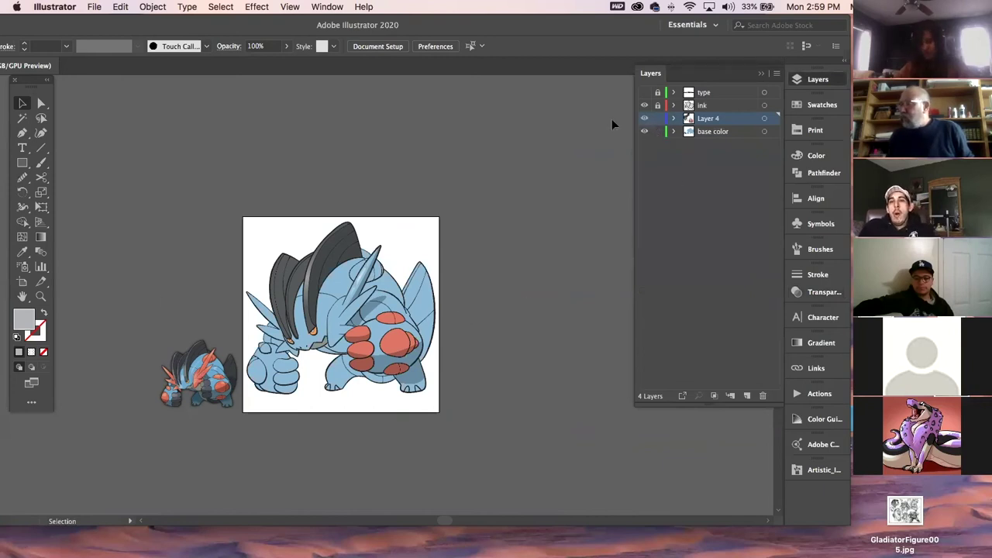
pyautogui.click(158, 7)
pyautogui.click(250, 99)
pyautogui.click(208, 431)
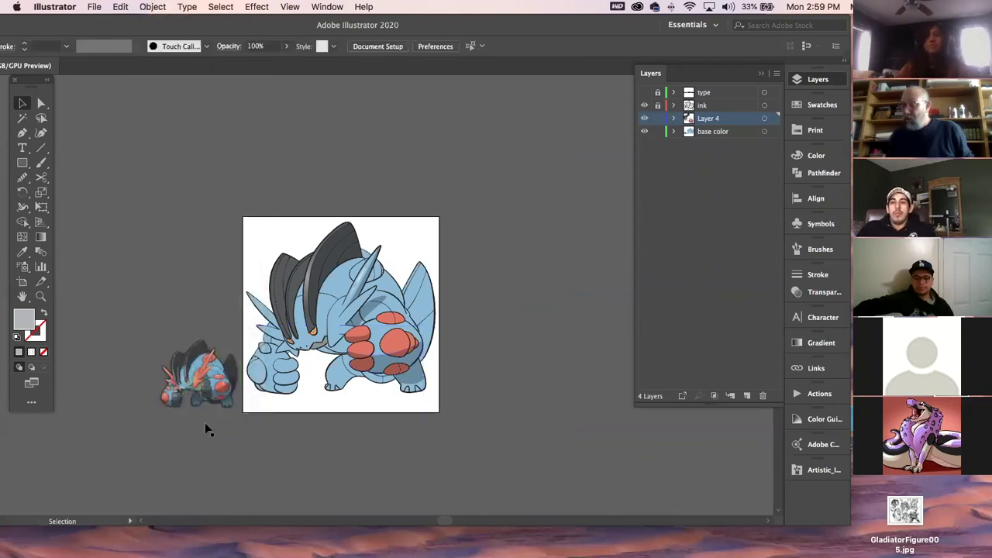
pyautogui.click(193, 409)
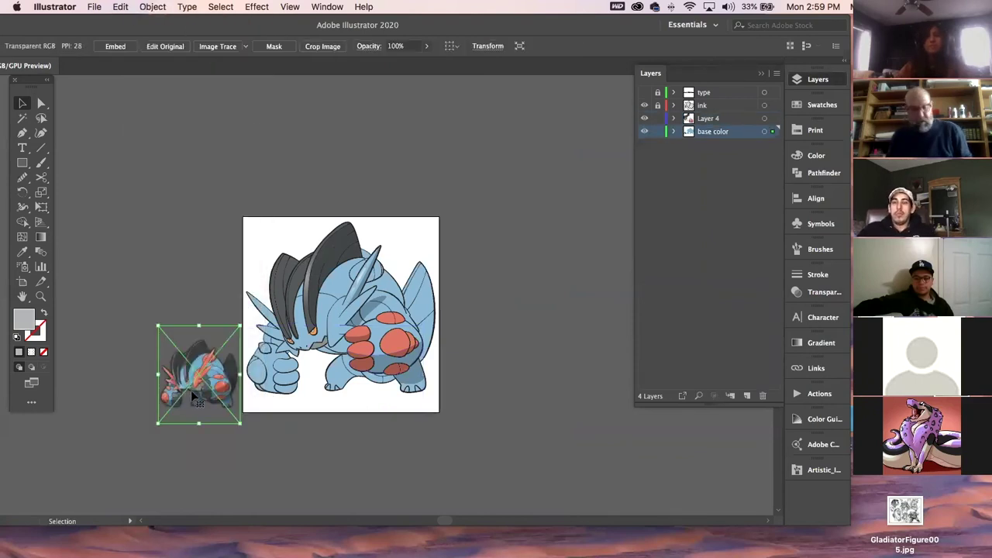
pyautogui.press('Delete')
# Create a new layer above base color and name it reference
pyautogui.click(746, 396)
pyautogui.doubleClick(707, 132)
pyautogui.write('reference')
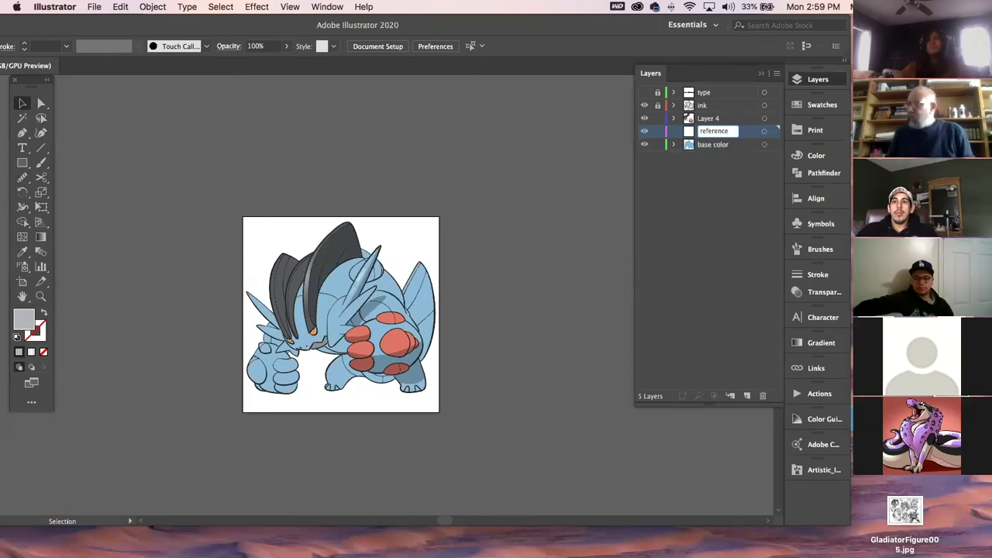
pyautogui.press('Return')
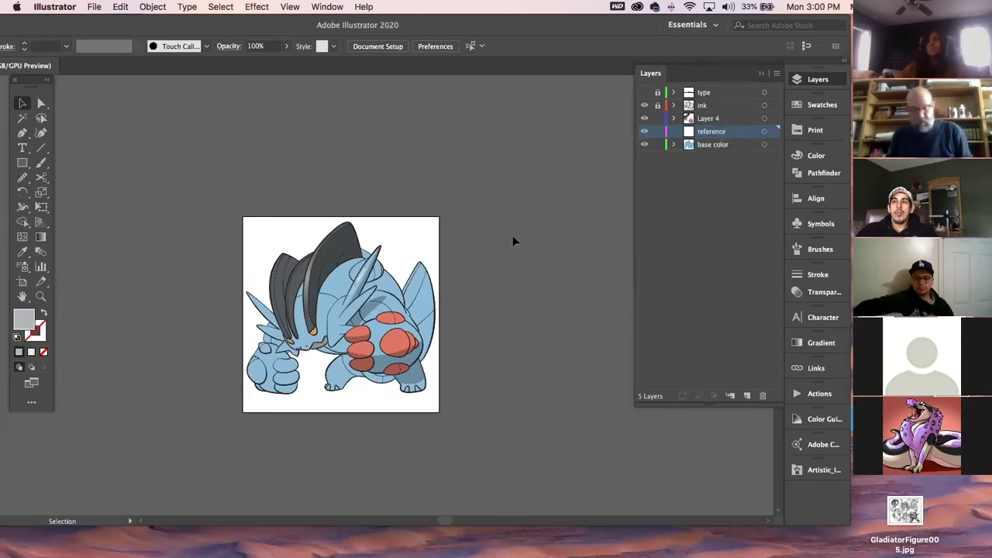
# Paste the picture into the reference layer, placing it enlarged outside the artboard's upper-left corner
pyautogui.press('super+v')
pyautogui.moveTo(336, 288); pyautogui.dragTo(200, 194)
pyautogui.moveTo(145, 245); pyautogui.dragTo(121, 282)
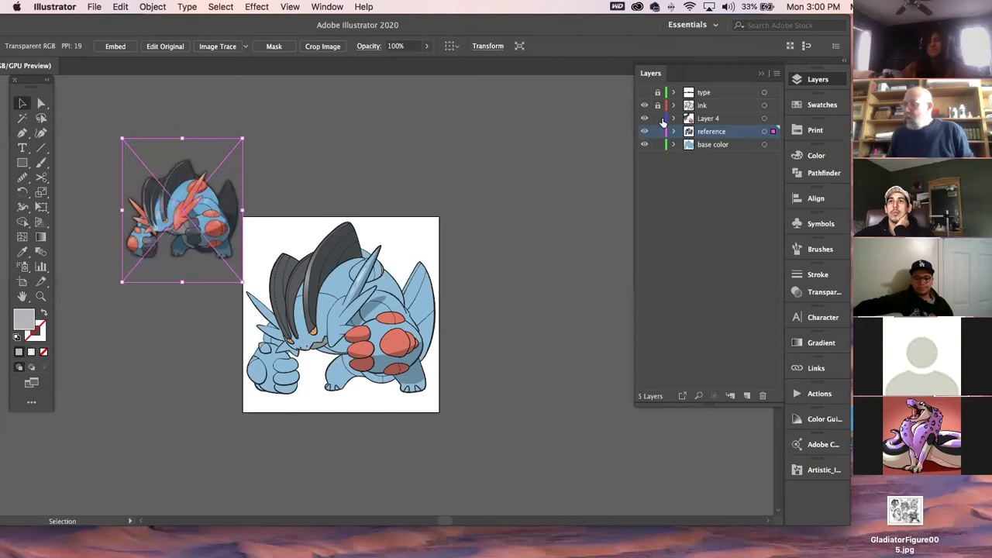
# Lock and hide the reference layer
pyautogui.click(658, 132)
pyautogui.click(645, 132)
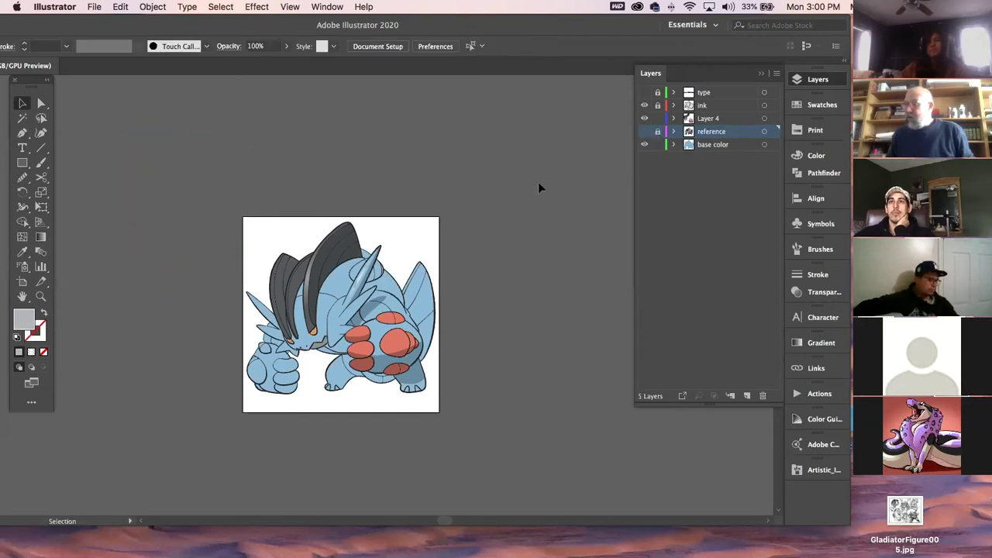
# Enlarge Artboard 1 on all four sides around the creature to about 56.14 in wide and 48.6 in high
pyautogui.moveTo(297, 370); pyautogui.dragTo(290, 368)
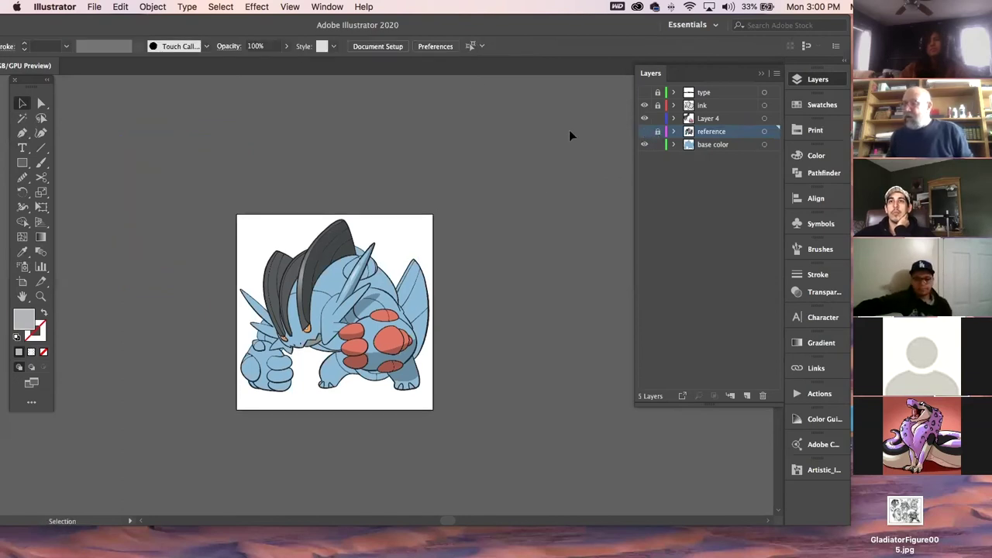
pyautogui.click(378, 47)
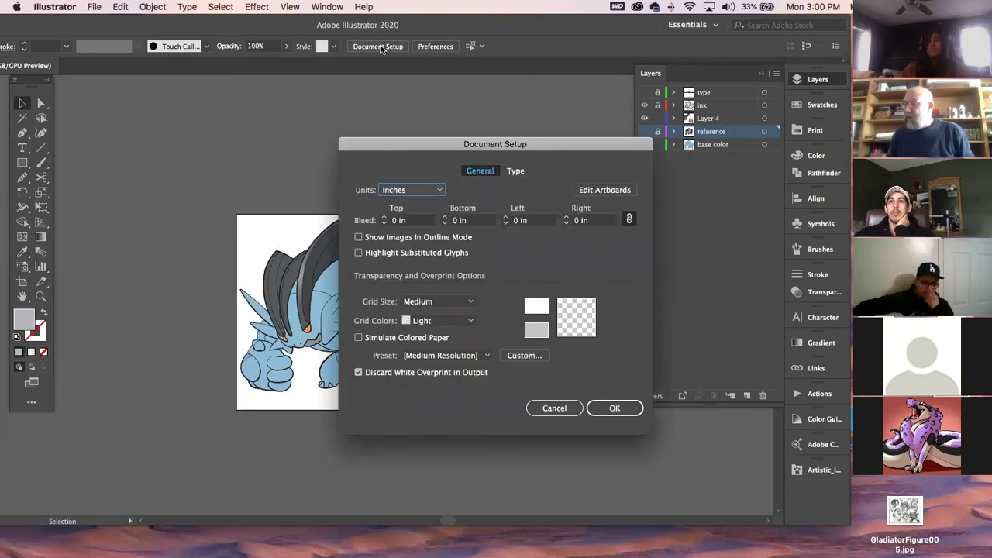
pyautogui.click(596, 190)
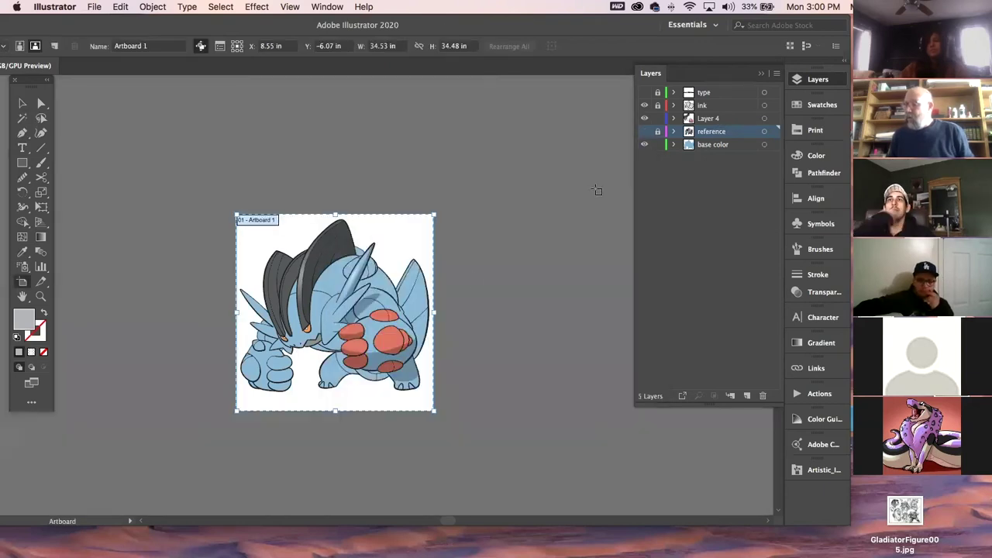
pyautogui.moveTo(435, 312); pyautogui.dragTo(477, 312)
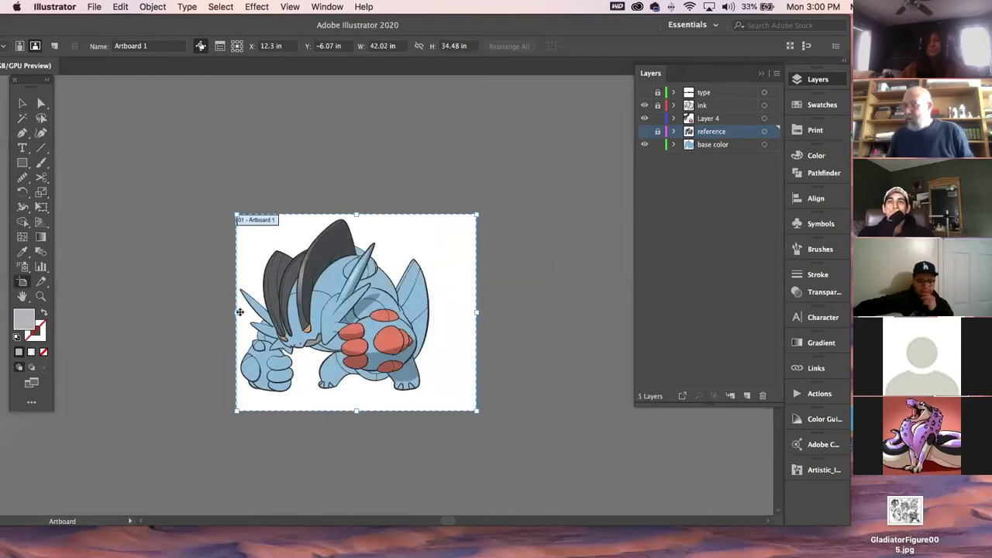
pyautogui.moveTo(239, 313); pyautogui.dragTo(156, 313)
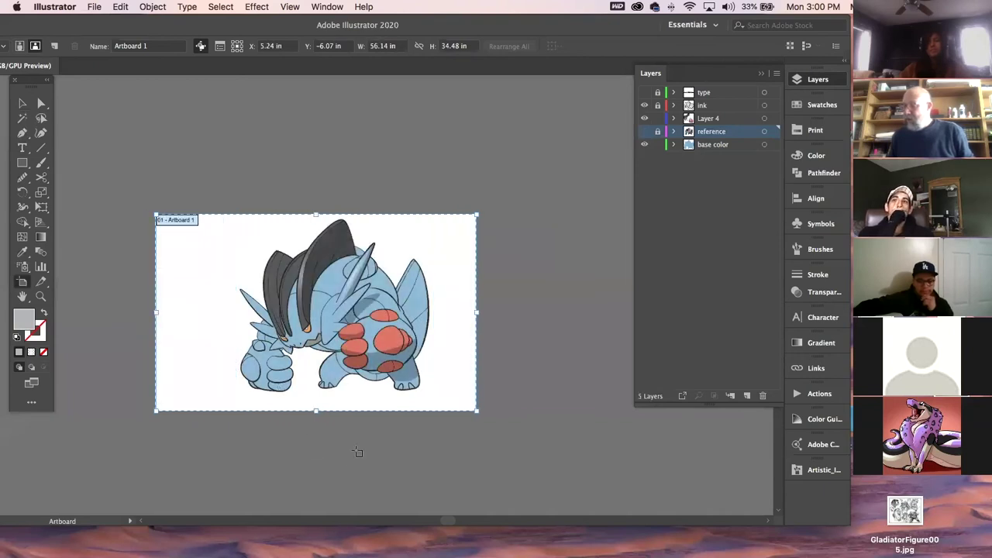
pyautogui.moveTo(317, 412); pyautogui.dragTo(317, 428)
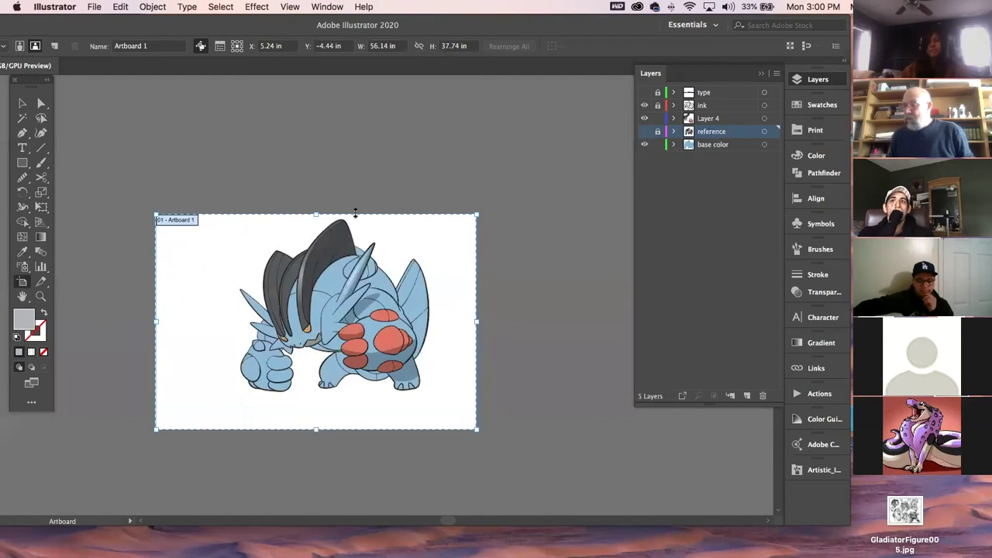
pyautogui.moveTo(316, 215); pyautogui.dragTo(317, 154)
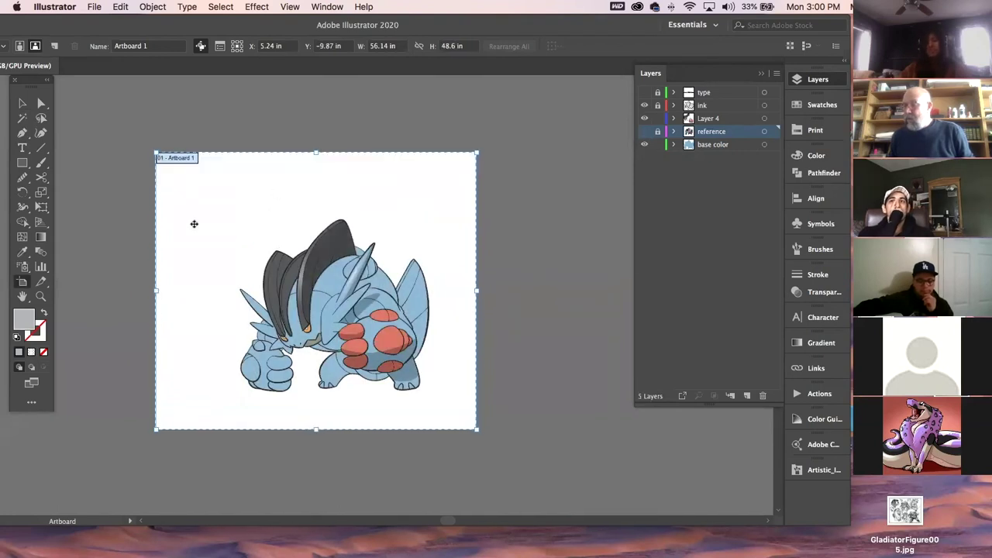
# Lock Layer 4, activate the base color layer, and place a copy of the blue body silhouette to the right of the creature
pyautogui.click(23, 102)
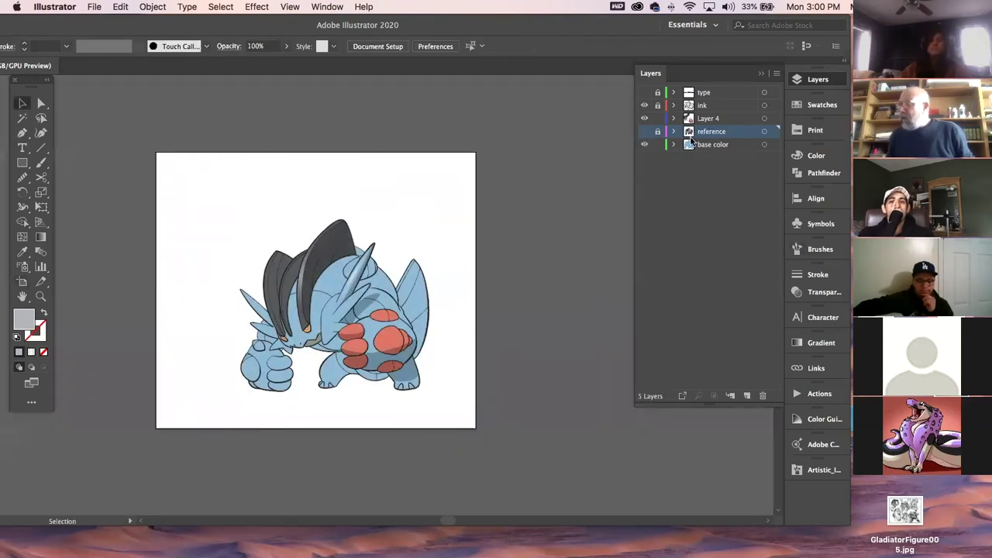
pyautogui.click(658, 118)
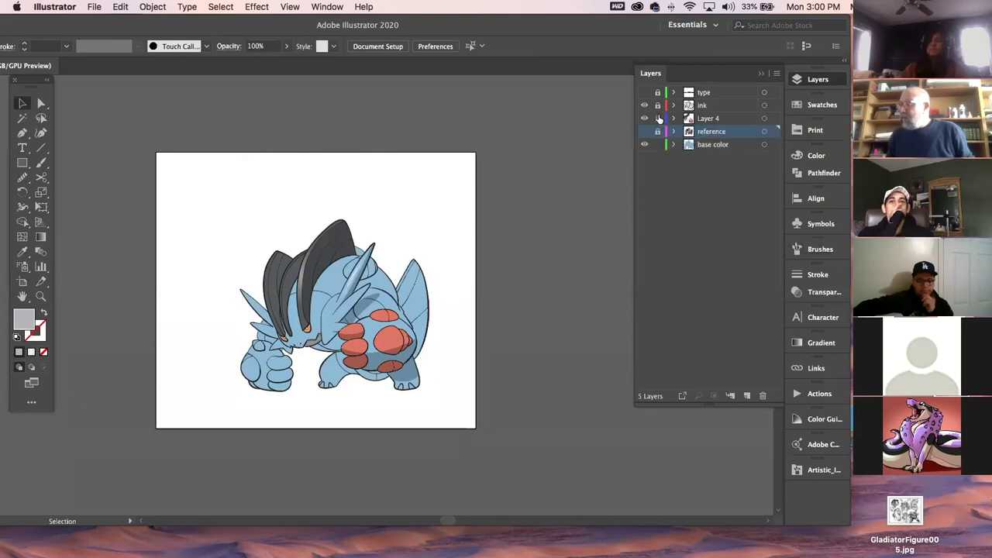
pyautogui.click(689, 147)
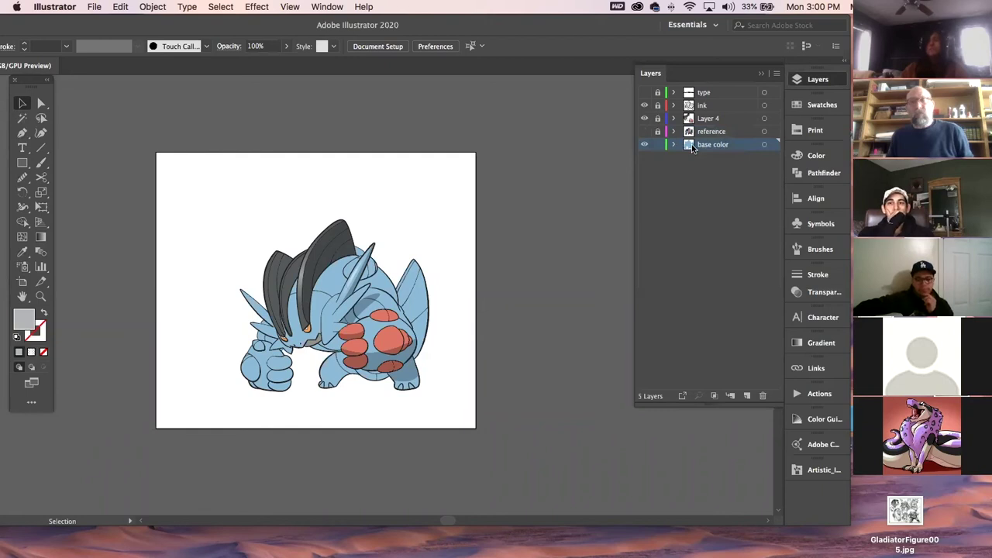
pyautogui.click(384, 287)
pyautogui.moveTo(384, 286); pyautogui.dragTo(572, 286)
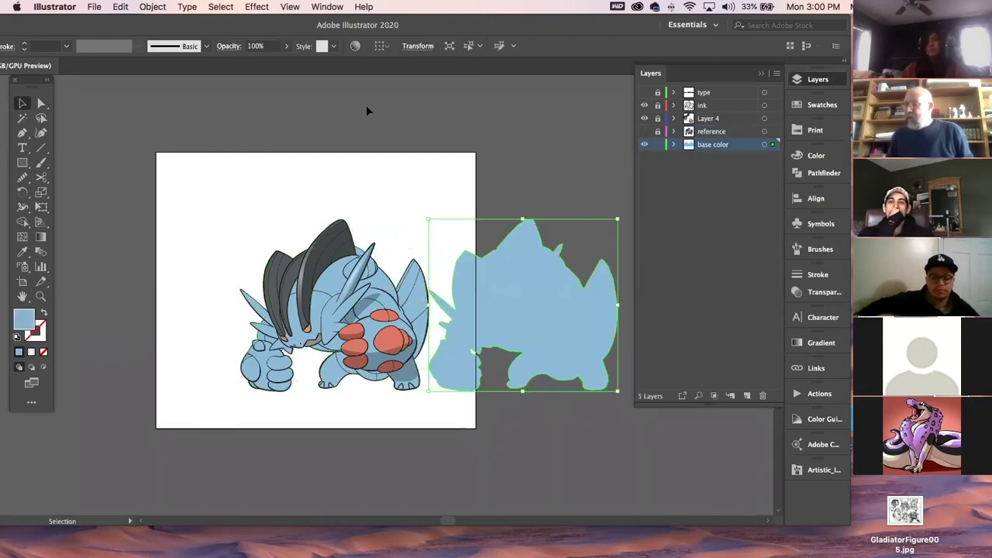
# Send the copied silhouette to the back and fill it with a medium gray from the Print swatches
pyautogui.click(153, 6)
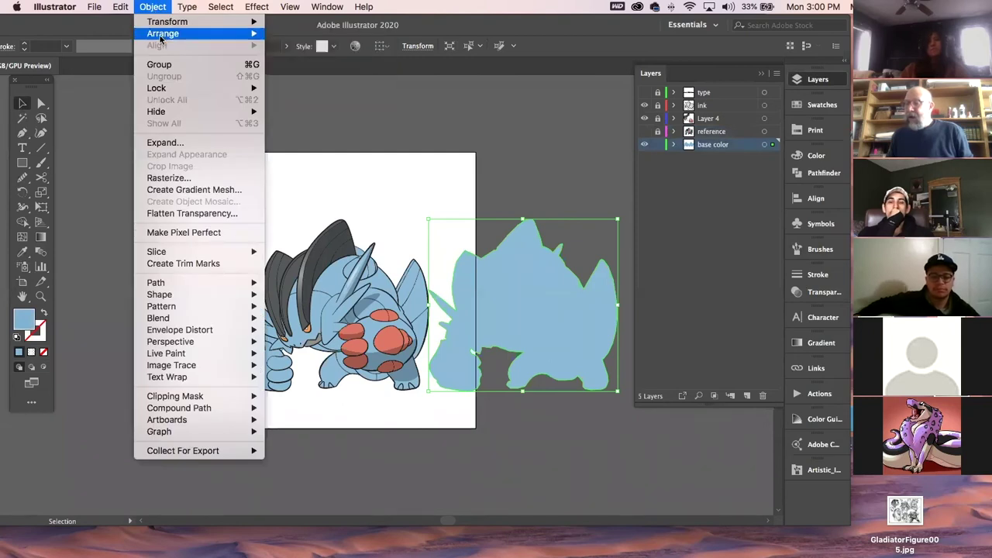
pyautogui.moveTo(161, 36)
pyautogui.click(289, 69)
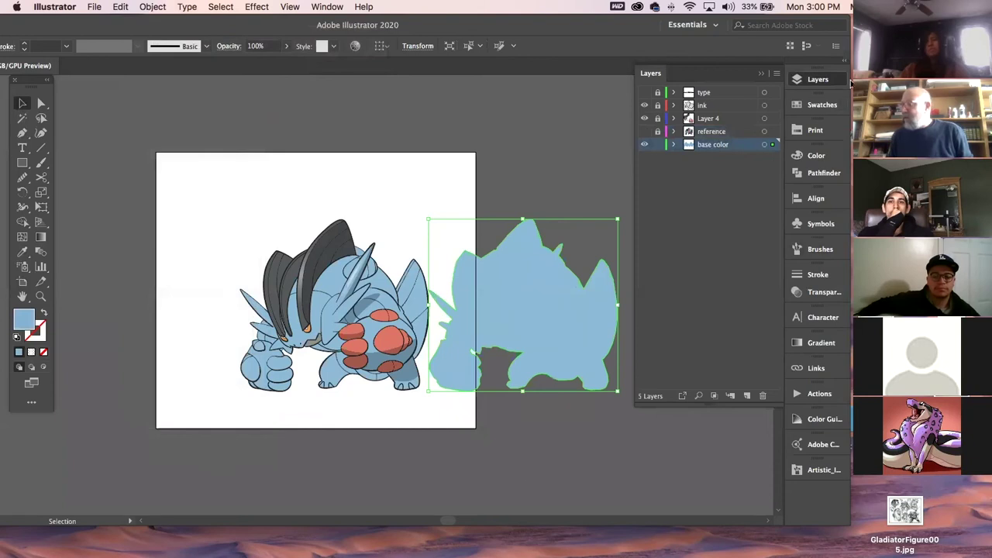
pyautogui.click(824, 105)
pyautogui.click(820, 107)
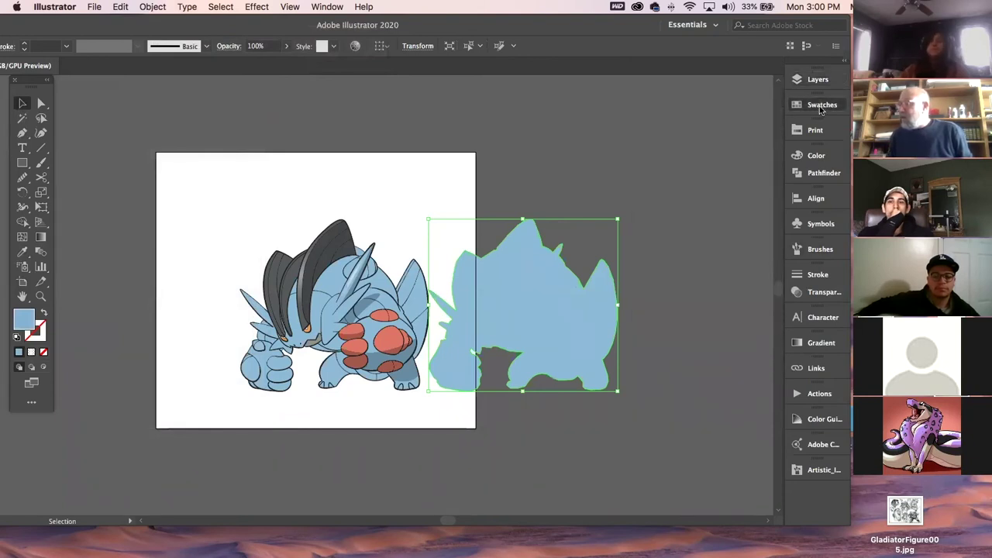
pyautogui.click(819, 131)
pyautogui.click(701, 193)
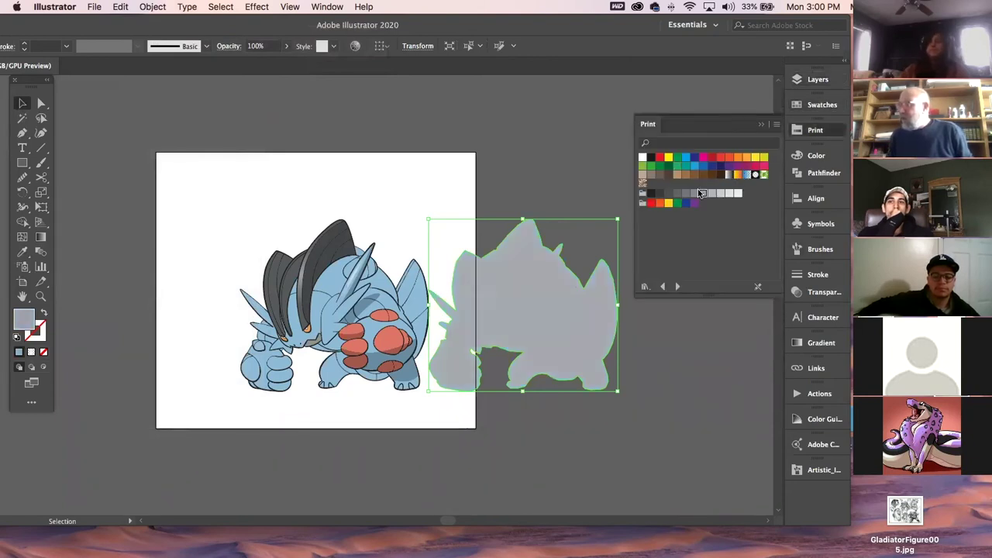
# Move the gray silhouette behind the creature, squash it into a flat ground shadow under the feet, and stretch it slightly to the right
pyautogui.click(22, 104)
pyautogui.click(407, 259)
pyautogui.moveTo(554, 293); pyautogui.dragTo(362, 286)
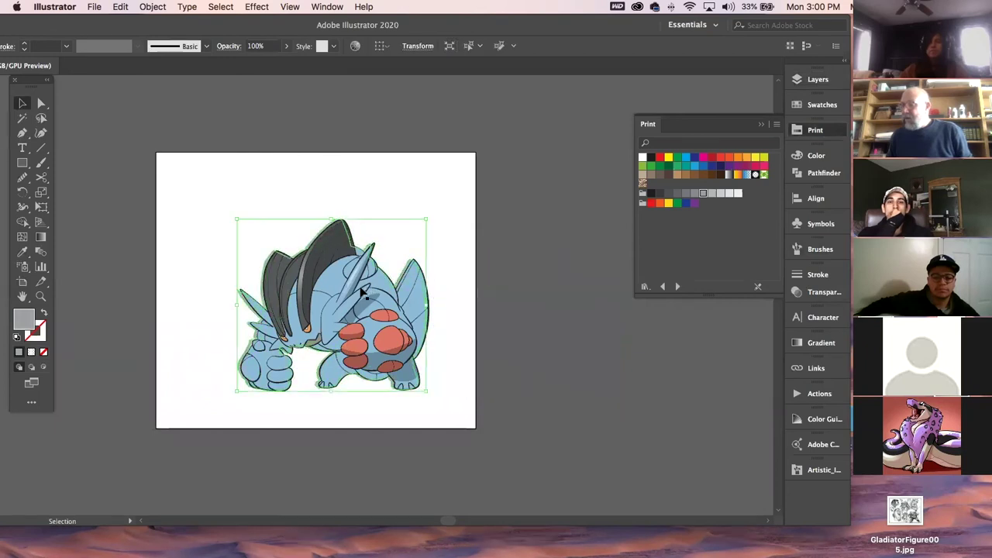
pyautogui.moveTo(331, 220); pyautogui.dragTo(335, 398)
pyautogui.moveTo(429, 389); pyautogui.dragTo(456, 387)
pyautogui.click(612, 383)
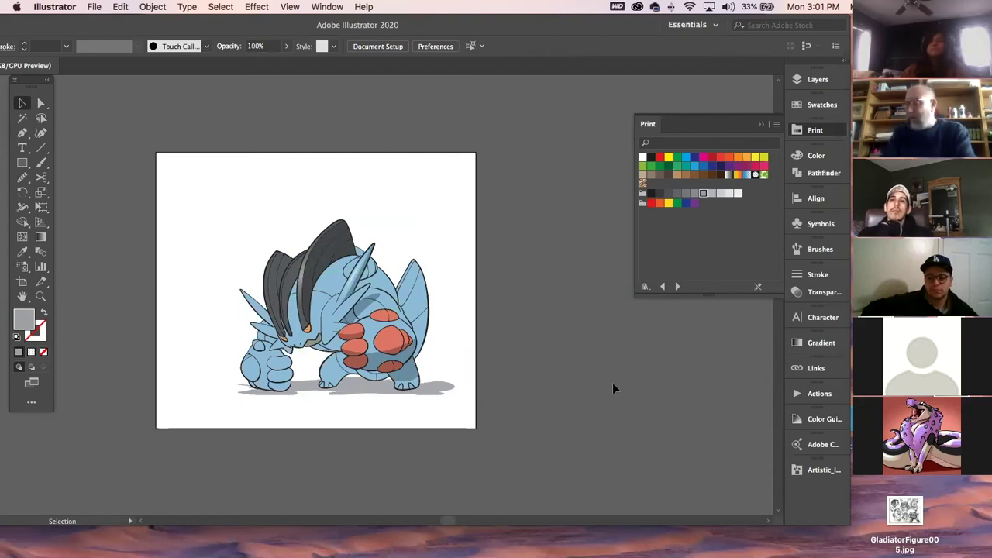
# Apply a Gaussian Blur with a 2.3 pixel radius to the gray ground shadow
pyautogui.click(447, 396)
pyautogui.click(256, 7)
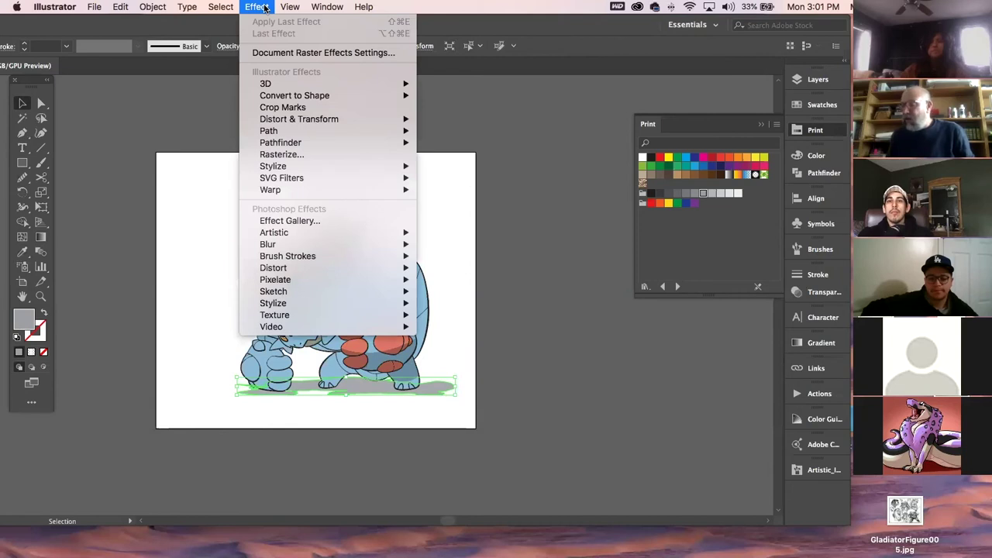
pyautogui.moveTo(301, 246)
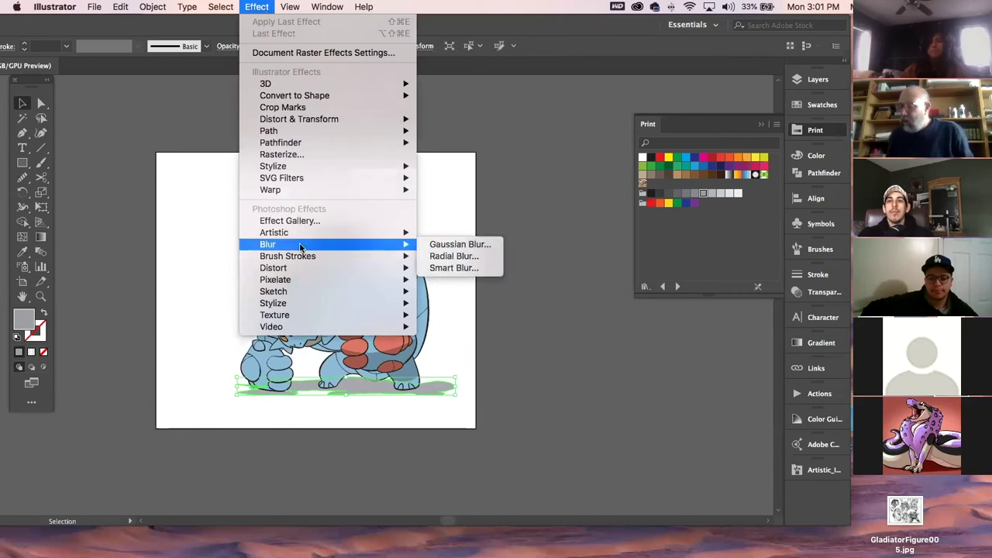
pyautogui.click(432, 250)
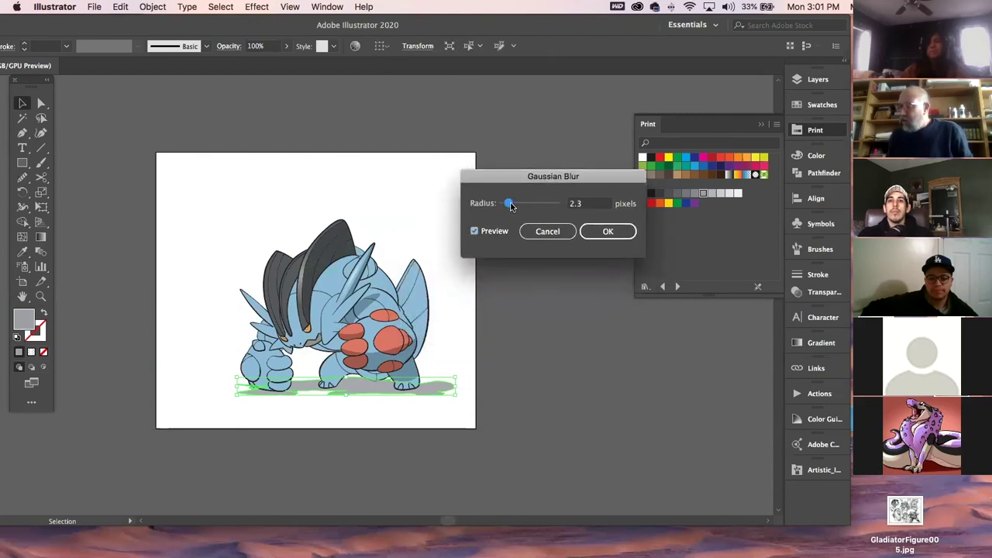
pyautogui.click(599, 231)
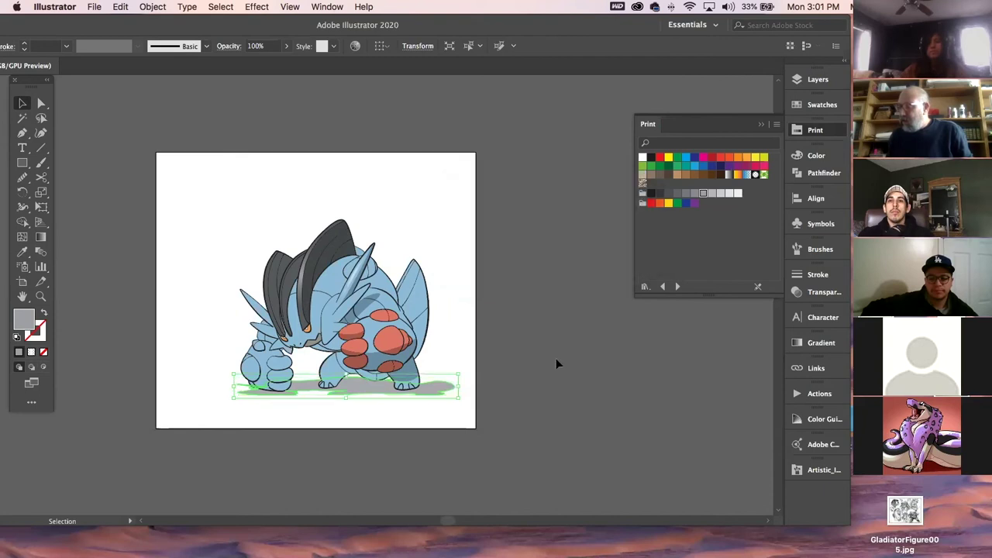
pyautogui.click(556, 357)
# Draw a gray rectangle about 50.82 in wide and 37.47 in high over the creature and send it to the back
pyautogui.hscroll(4, 553, 358)
pyautogui.scroll(-3, 552, 358)
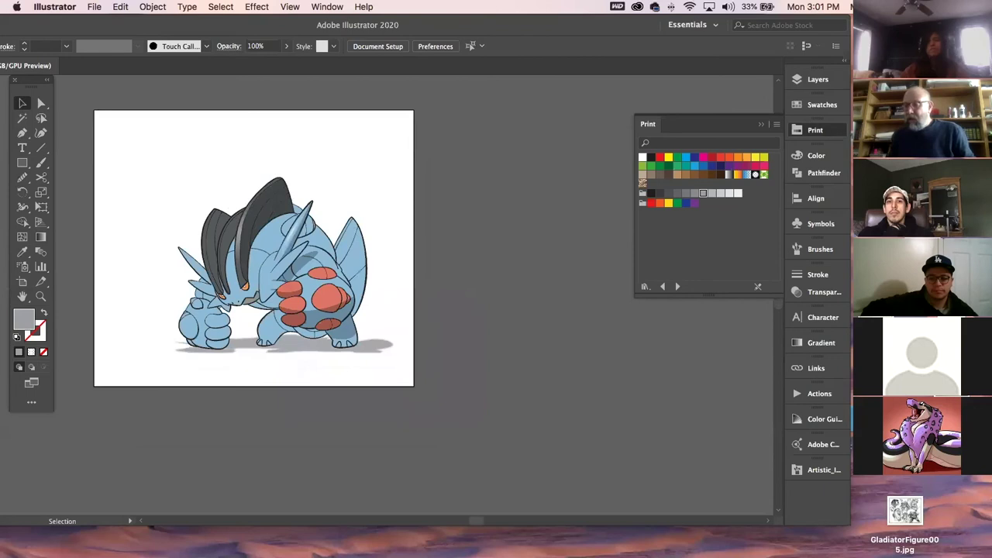
pyautogui.click(22, 163)
pyautogui.moveTo(118, 127); pyautogui.dragTo(409, 339)
pyautogui.click(22, 103)
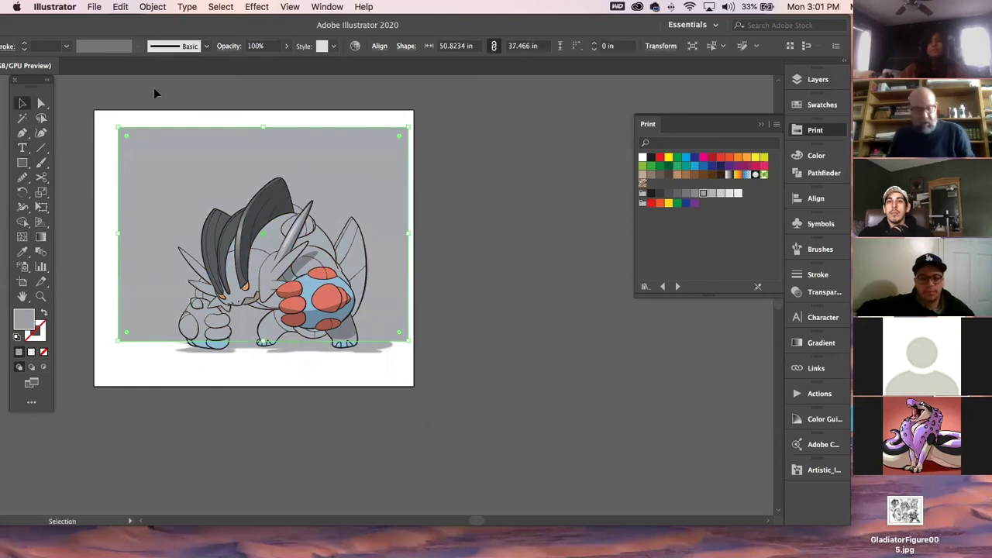
pyautogui.click(152, 7)
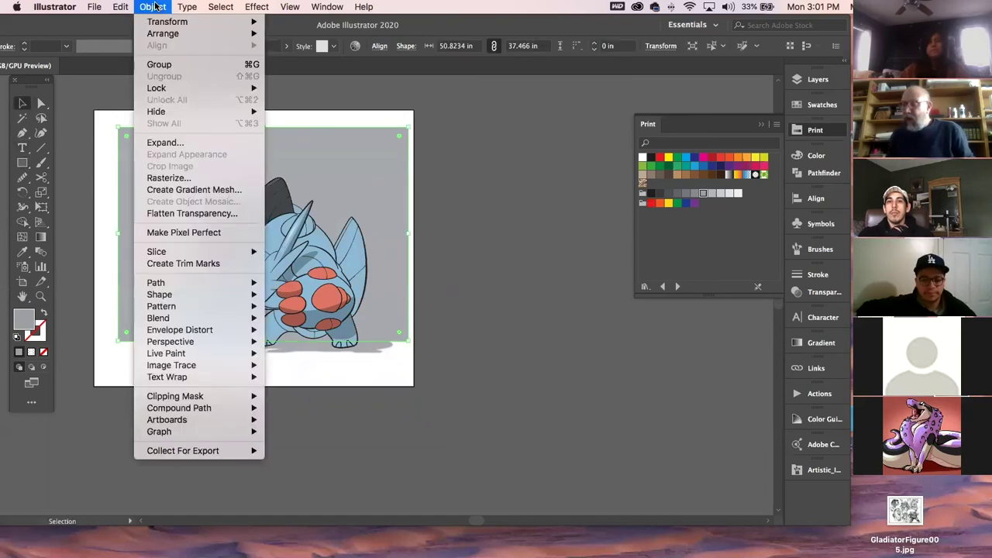
pyautogui.moveTo(165, 35)
pyautogui.press('shift+super+bracketleft')
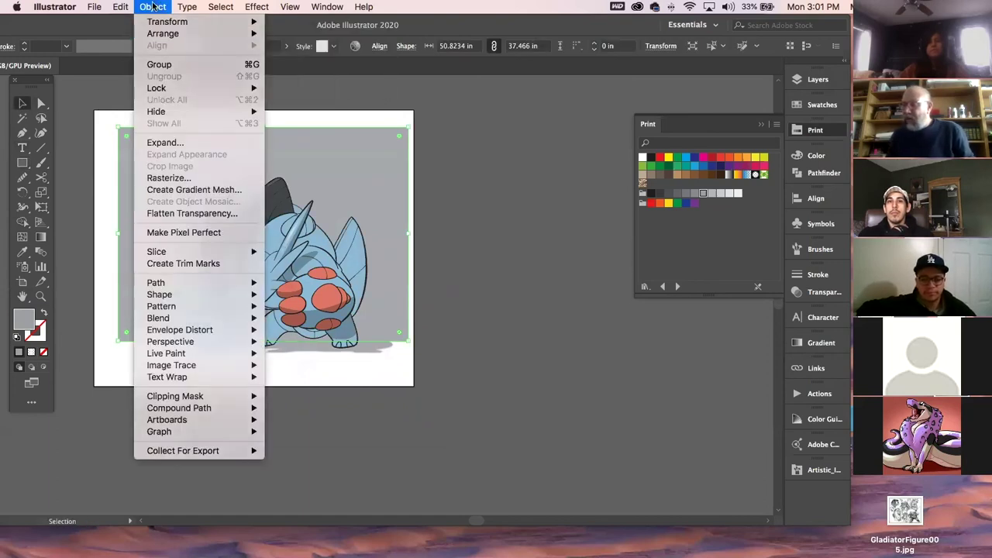
# Narrow the background rectangle to about 46.75 in and fill it with a vertical linear gradient from white at the top to black
pyautogui.moveTo(407, 232); pyautogui.dragTo(384, 236)
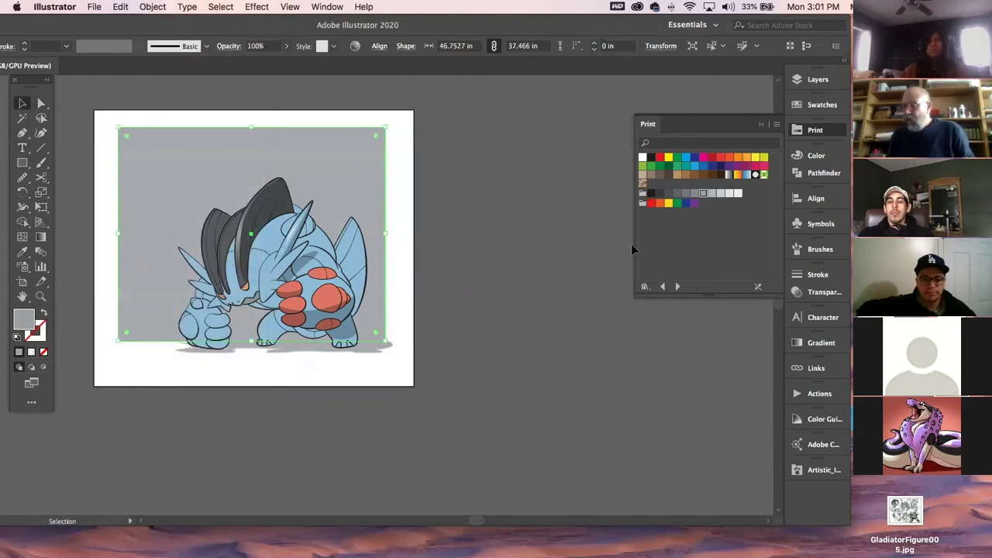
pyautogui.click(729, 175)
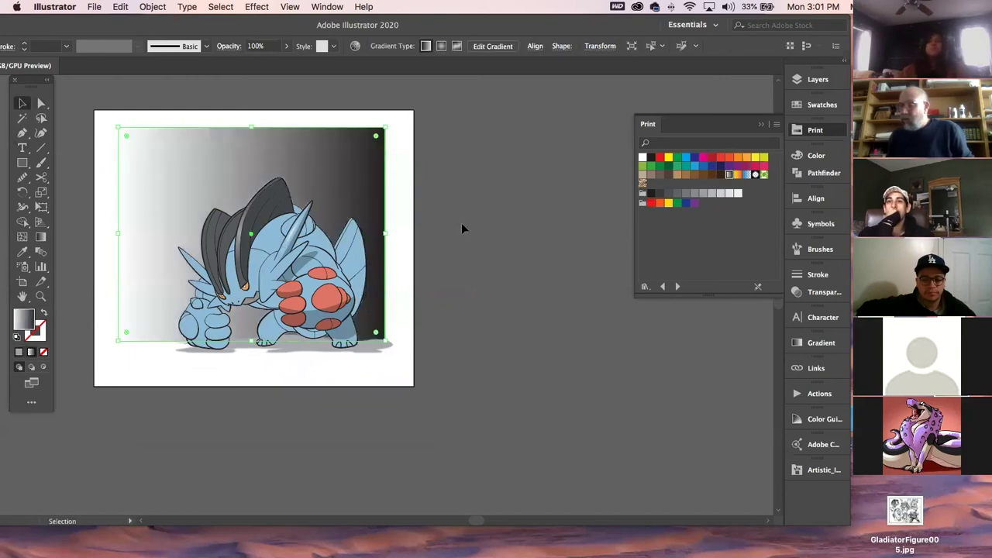
pyautogui.click(40, 236)
pyautogui.moveTo(247, 171); pyautogui.dragTo(247, 341)
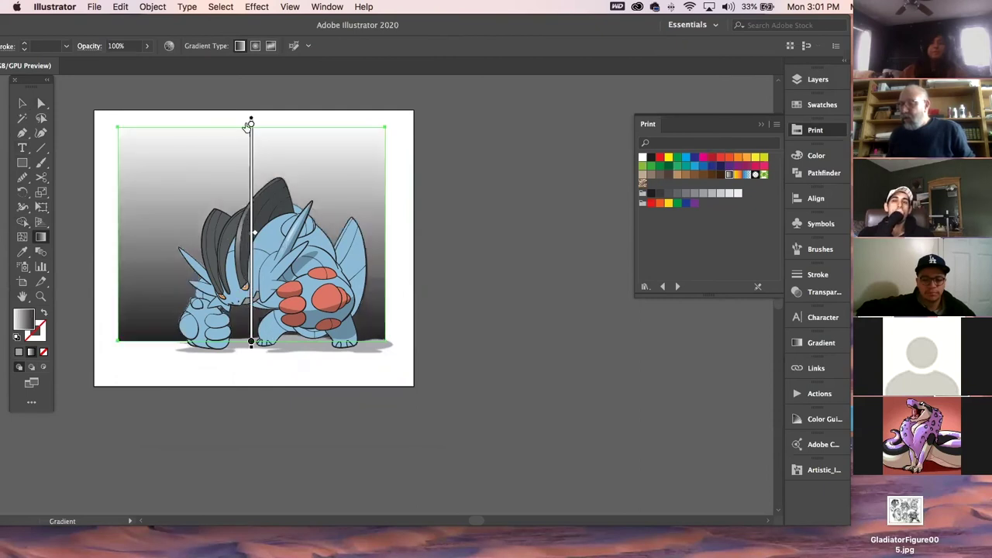
# Shift the gradient's white stop down to a location of 7.85% and set its opacity to 0%
pyautogui.moveTo(252, 126); pyautogui.dragTo(251, 142)
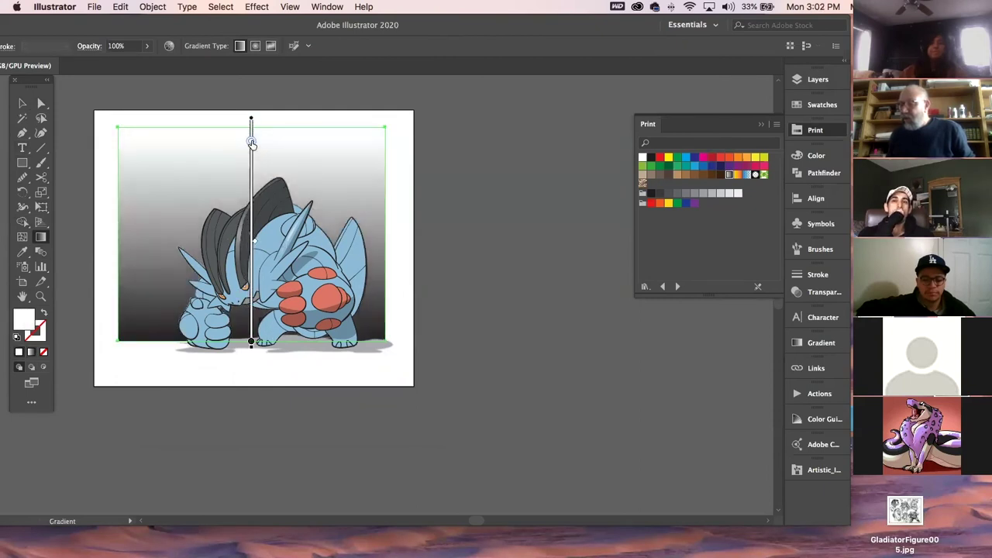
pyautogui.doubleClick(251, 143)
pyautogui.click(170, 166)
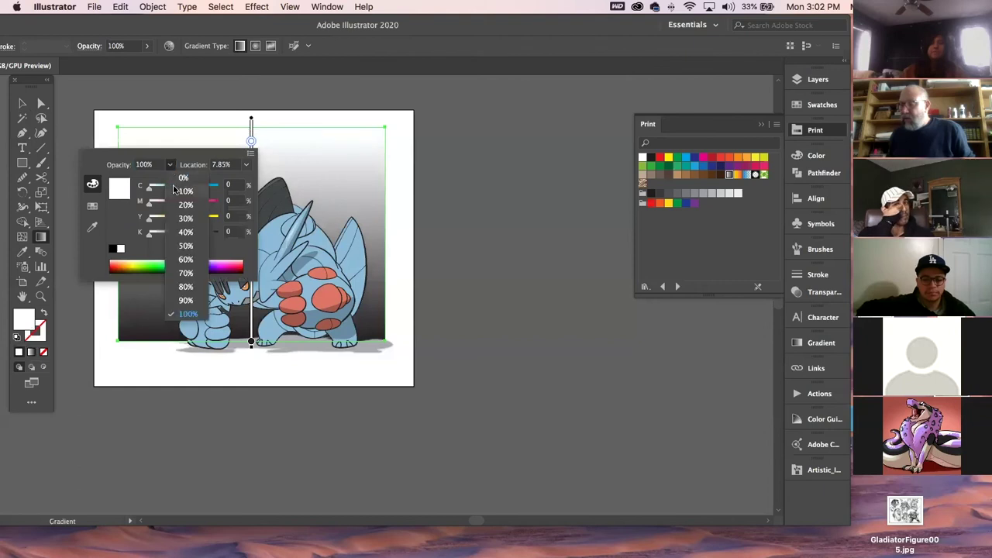
pyautogui.click(188, 184)
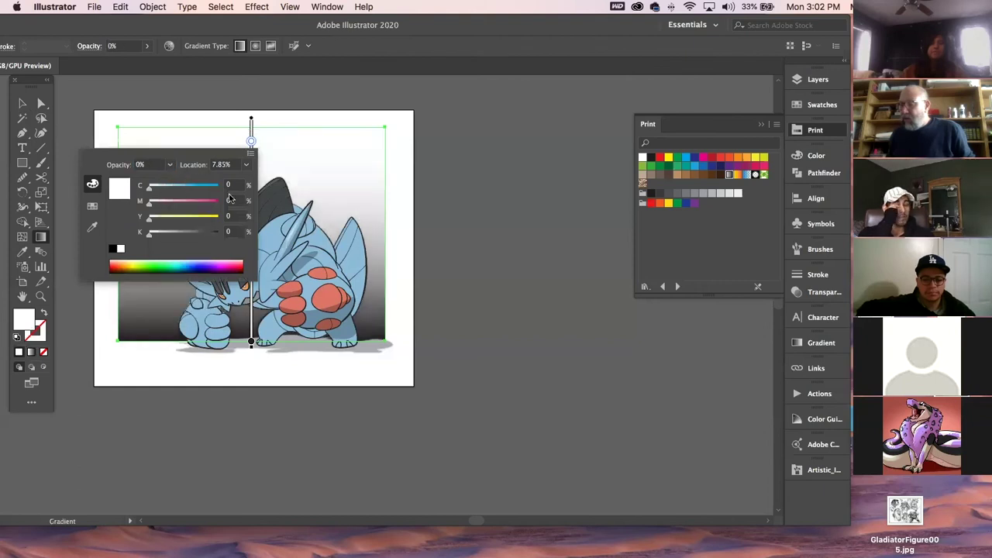
pyautogui.click(274, 94)
# Recolor the gradient's black stop to brown by setting C to 31%, M to 56% and K to 29%
pyautogui.click(251, 342)
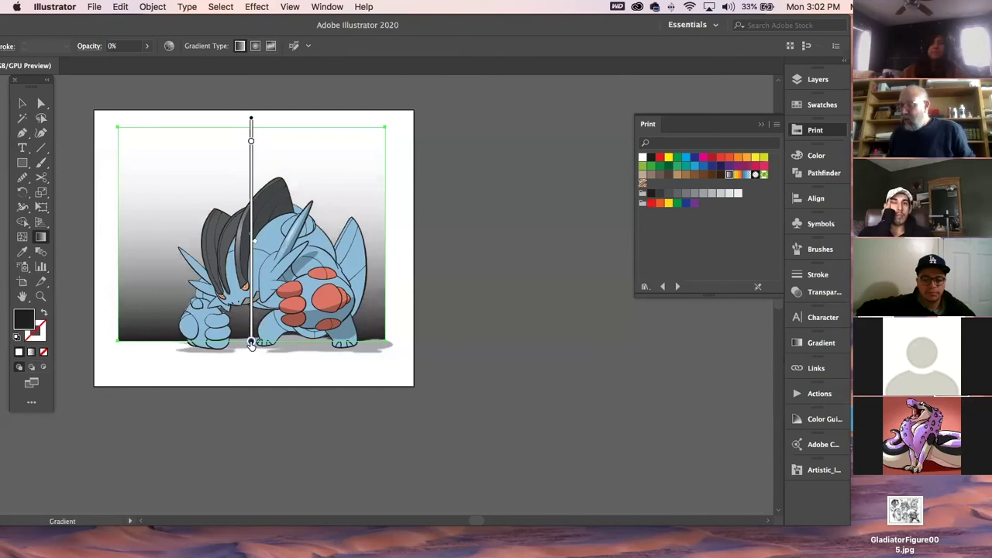
pyautogui.doubleClick(251, 343)
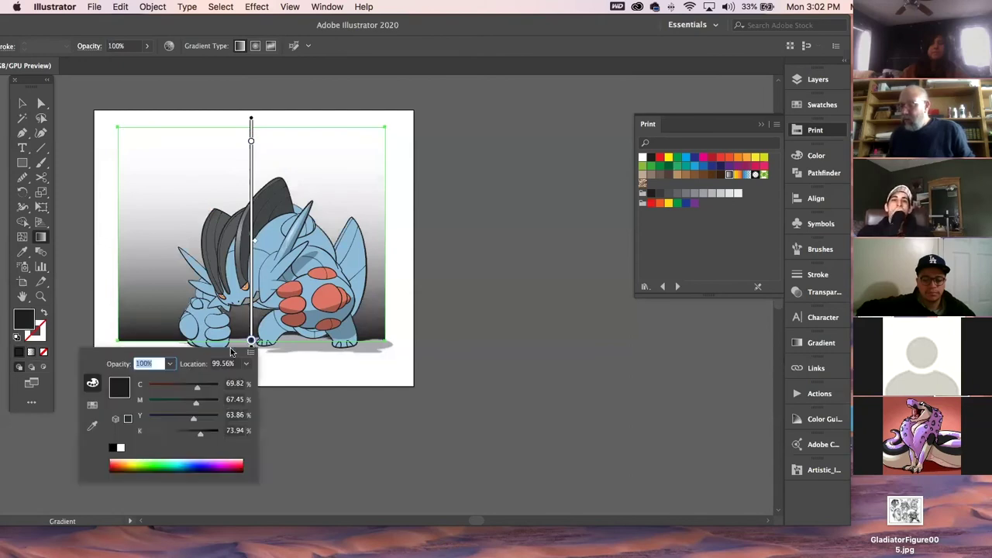
pyautogui.click(736, 161)
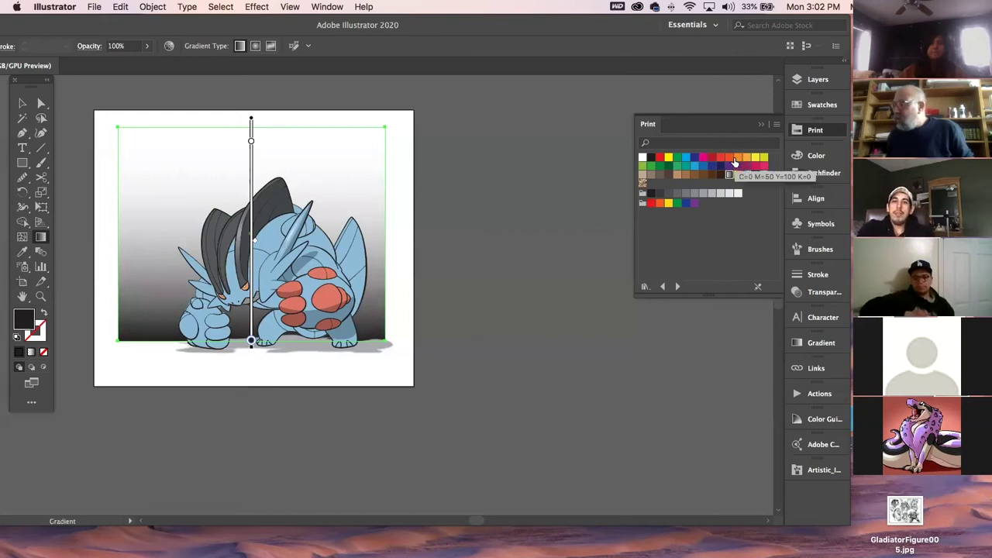
pyautogui.doubleClick(250, 342)
pyautogui.click(92, 406)
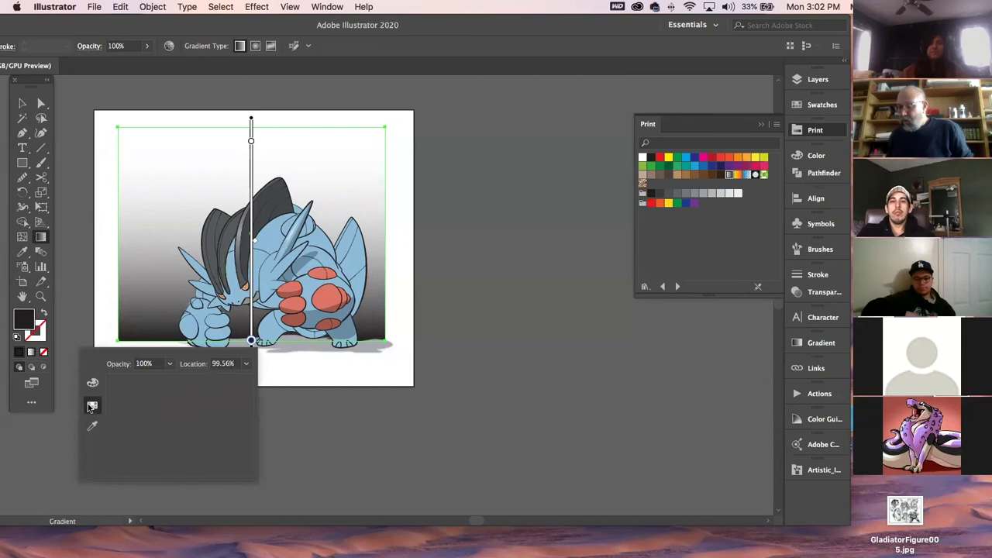
pyautogui.click(92, 383)
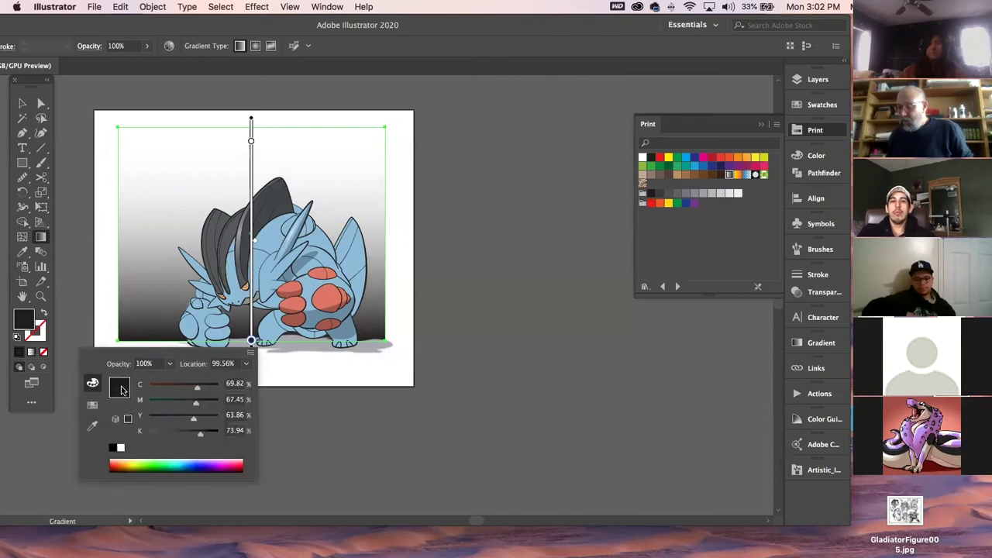
pyautogui.moveTo(204, 391); pyautogui.dragTo(162, 387)
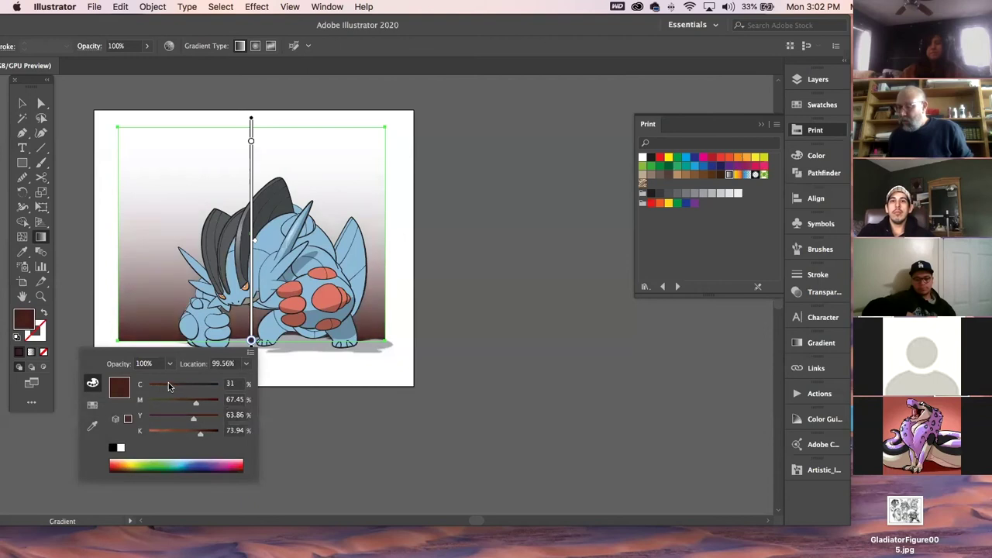
pyautogui.moveTo(195, 432); pyautogui.dragTo(185, 404)
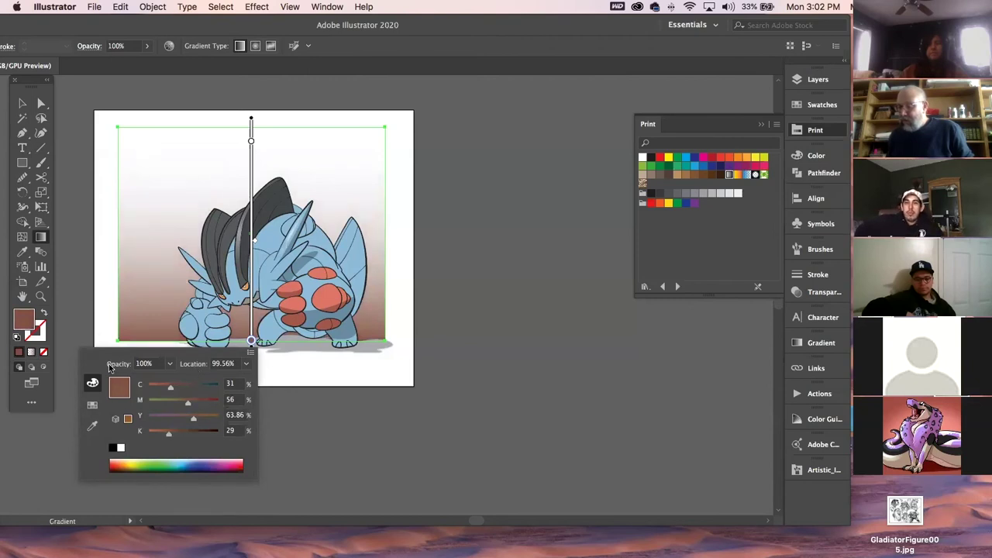
# Shift the gradient background rectangle slightly to the right behind the creature and deselect it
pyautogui.click(21, 105)
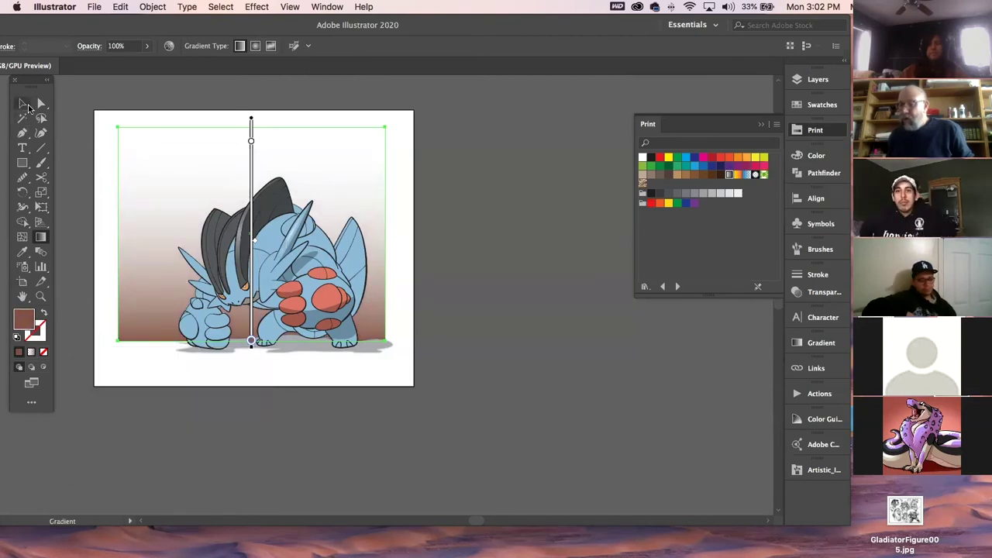
pyautogui.click(21, 105)
pyautogui.click(66, 80)
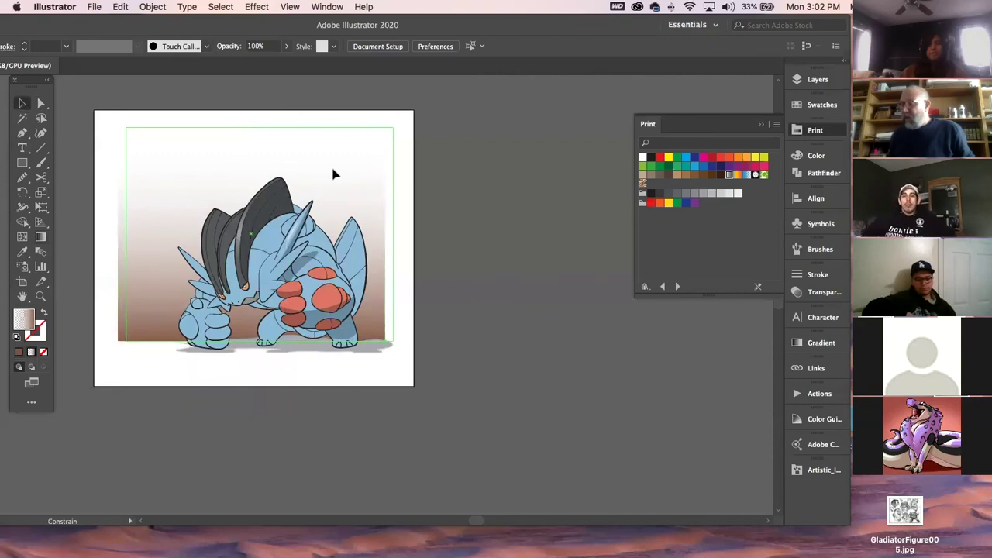
pyautogui.click(332, 171)
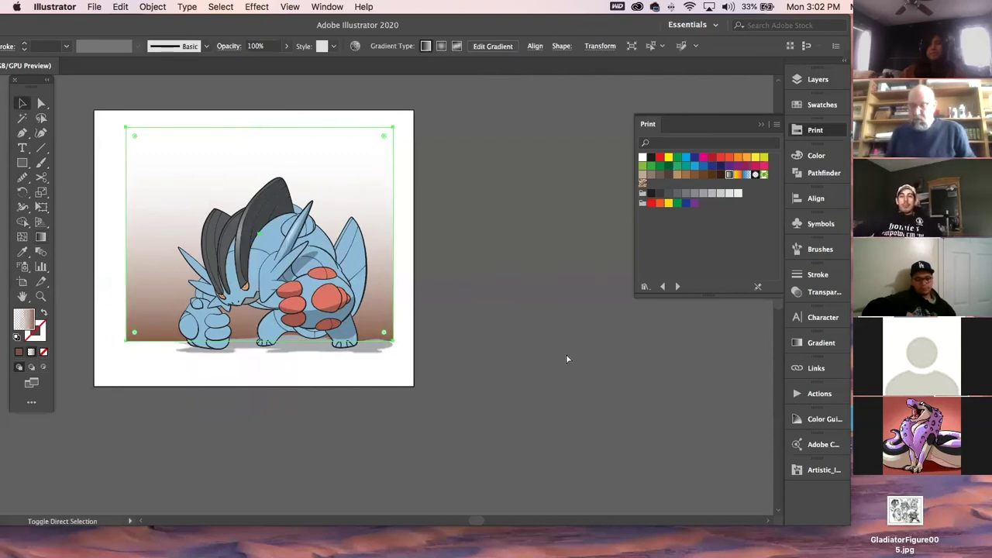
pyautogui.click(571, 355)
# Set the ground shadow's blending mode to Multiply and shift the shadow slightly down and to the right beneath the creature
pyautogui.click(289, 348)
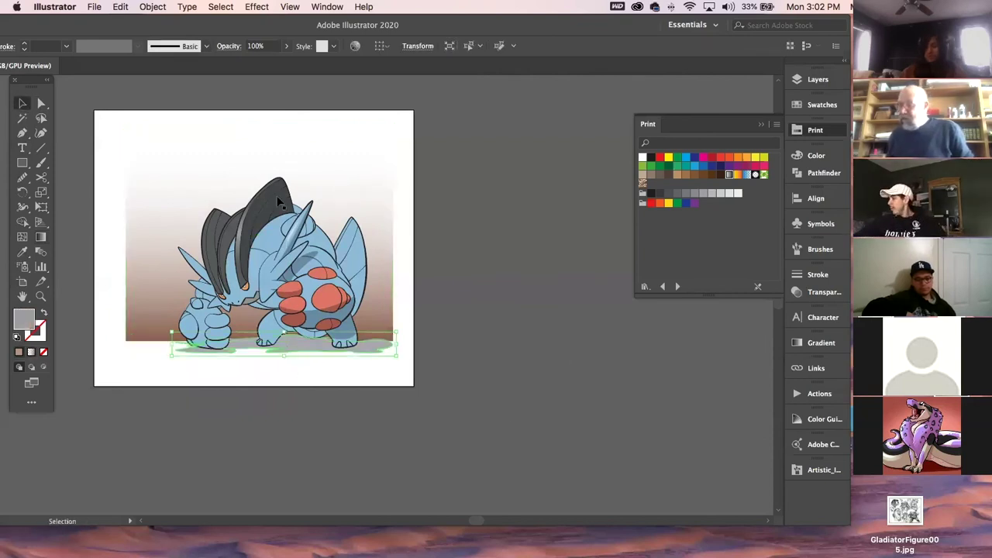
pyautogui.click(821, 293)
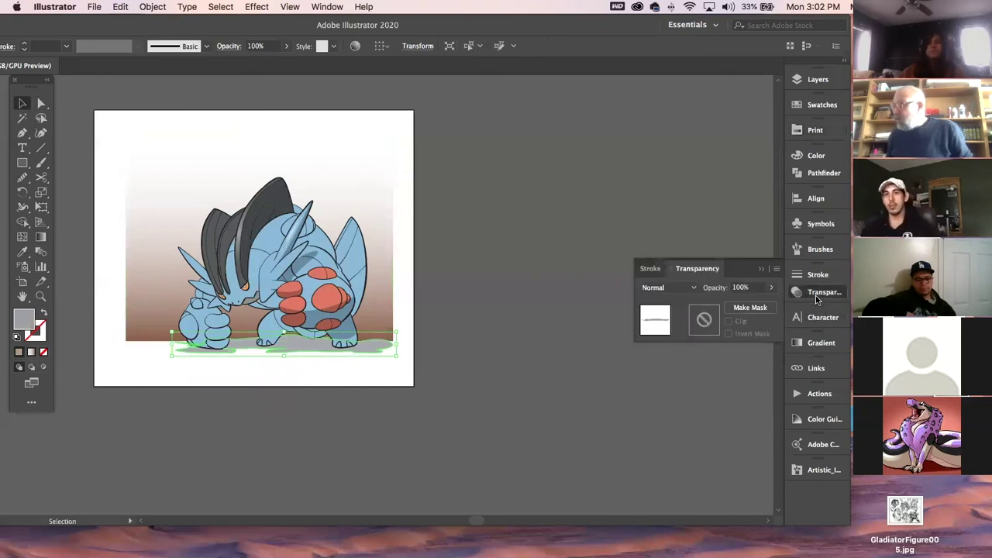
pyautogui.click(668, 288)
pyautogui.click(664, 330)
pyautogui.click(531, 344)
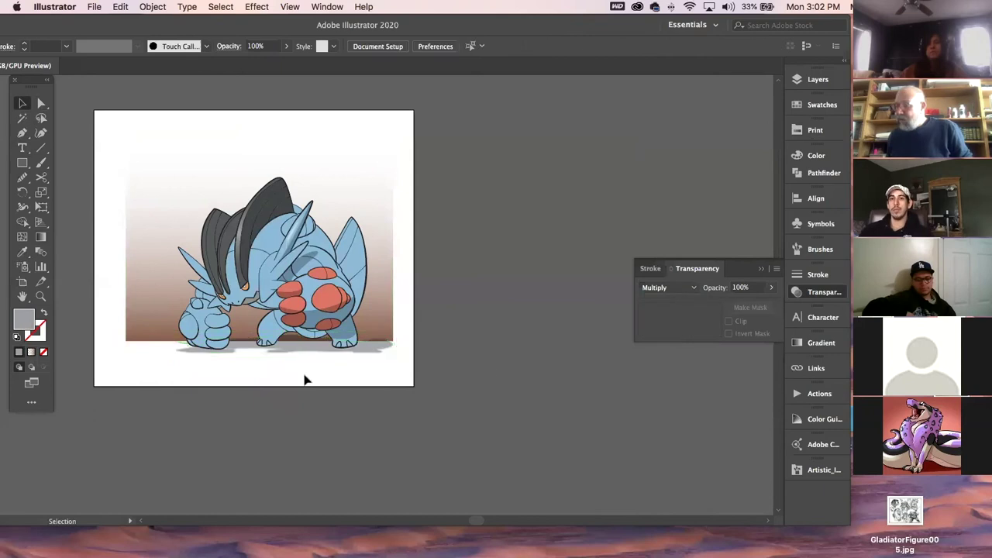
pyautogui.moveTo(295, 348); pyautogui.dragTo(299, 354)
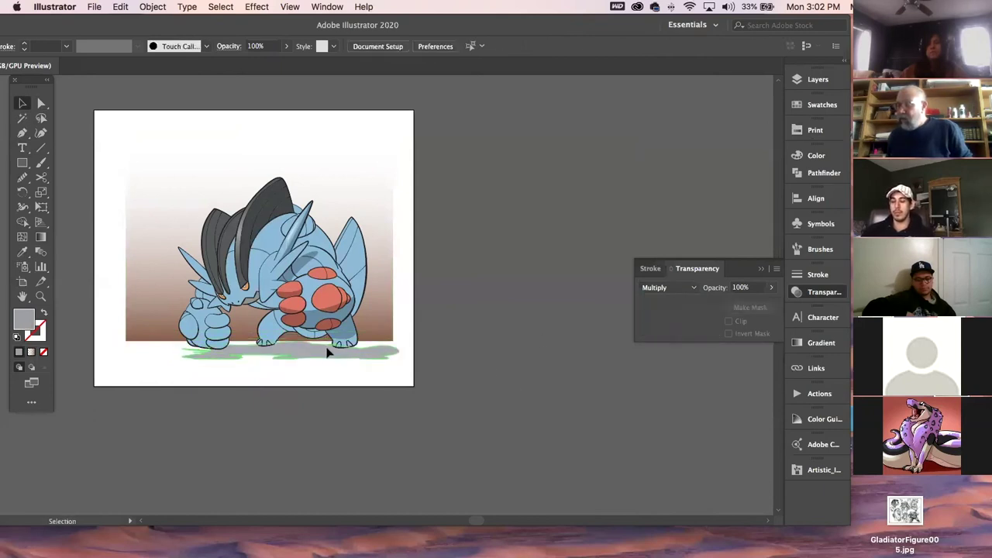
# Shorten the gradient background rectangle from its bottom edge to end behind the creature's feet, and shift it slightly right
pyautogui.click(380, 310)
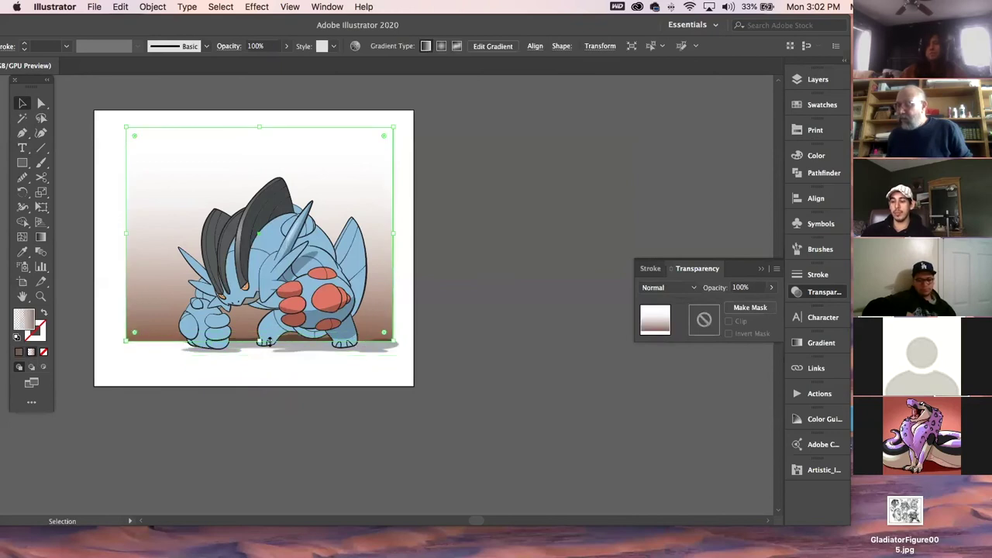
pyautogui.moveTo(262, 341); pyautogui.dragTo(281, 332)
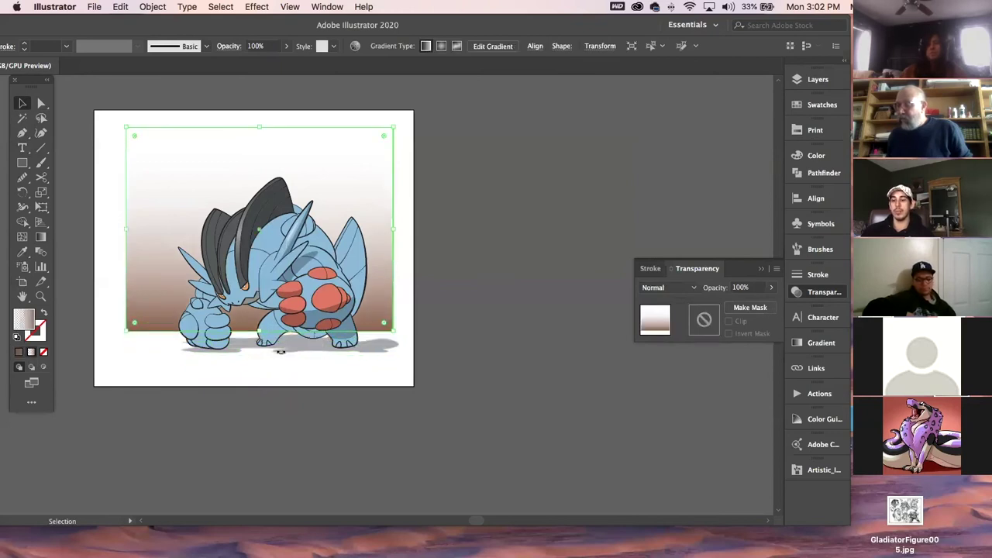
pyautogui.click(305, 351)
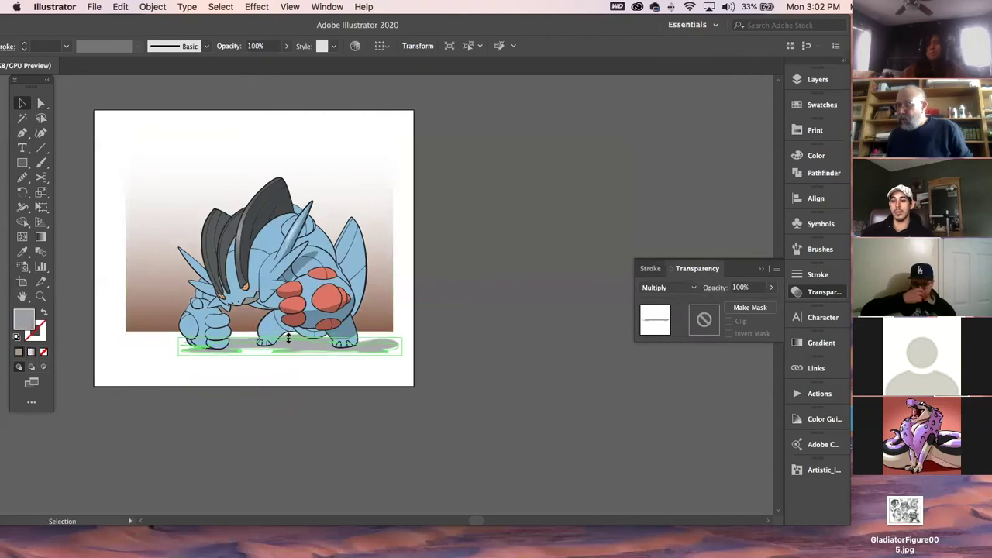
pyautogui.moveTo(287, 341); pyautogui.dragTo(288, 338)
pyautogui.click(257, 326)
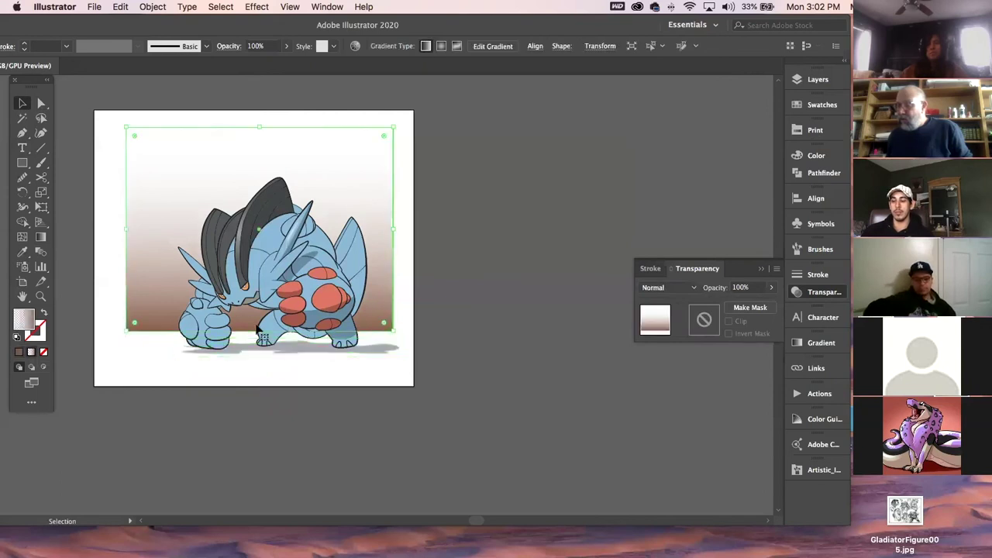
pyautogui.click(260, 365)
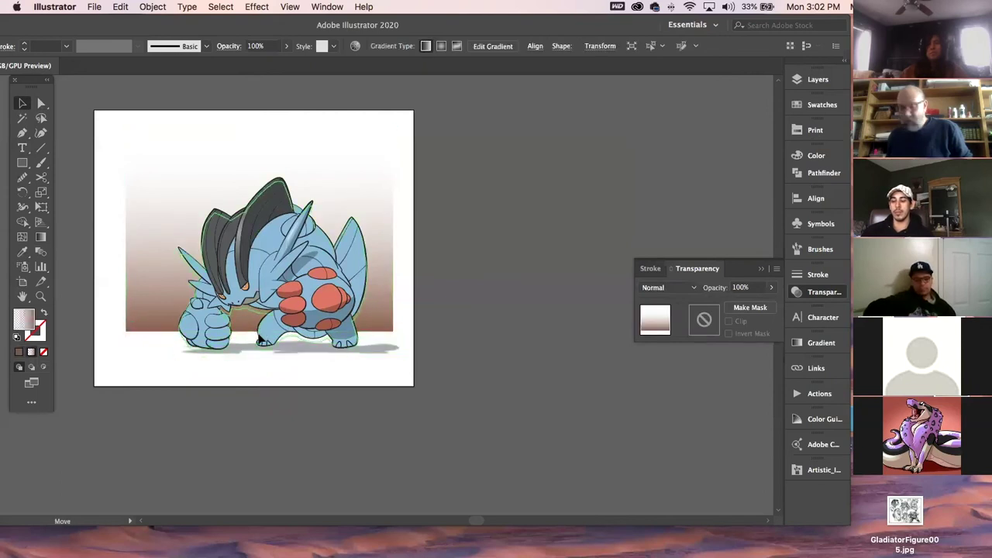
pyautogui.click(360, 305)
pyautogui.click(272, 331)
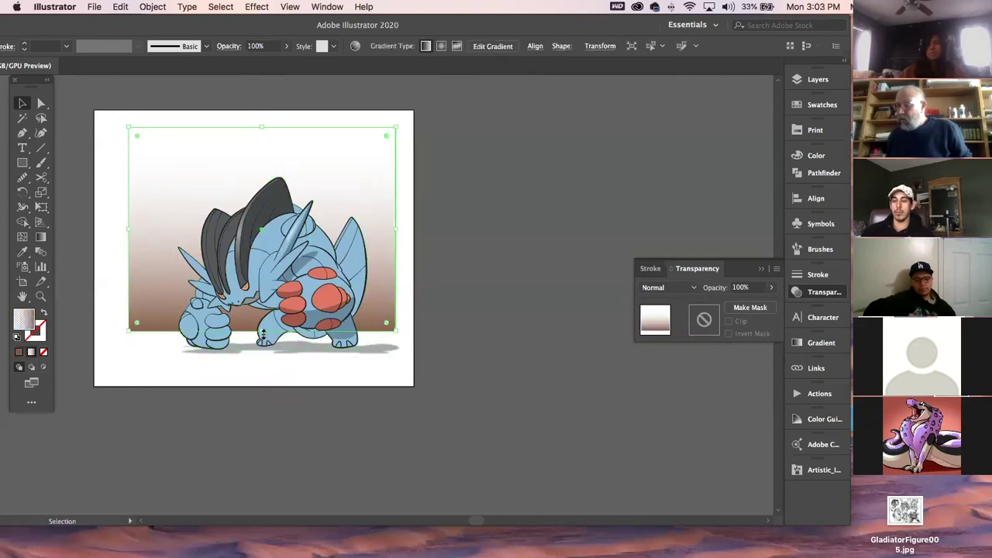
pyautogui.moveTo(261, 334); pyautogui.dragTo(262, 339)
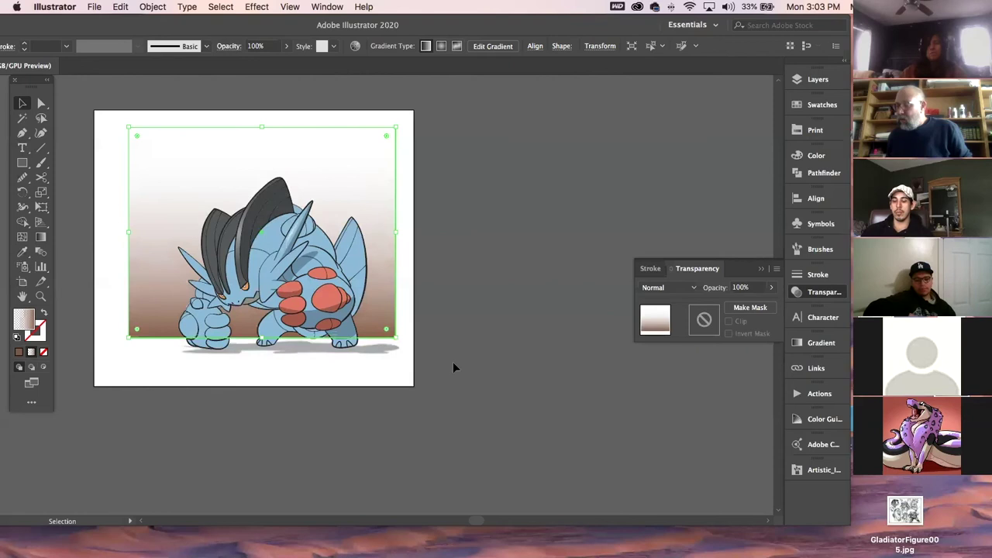
pyautogui.click(465, 333)
pyautogui.scroll(1, 502, 294)
pyautogui.scroll(-1, 496, 287)
pyautogui.hscroll(1, 486, 272)
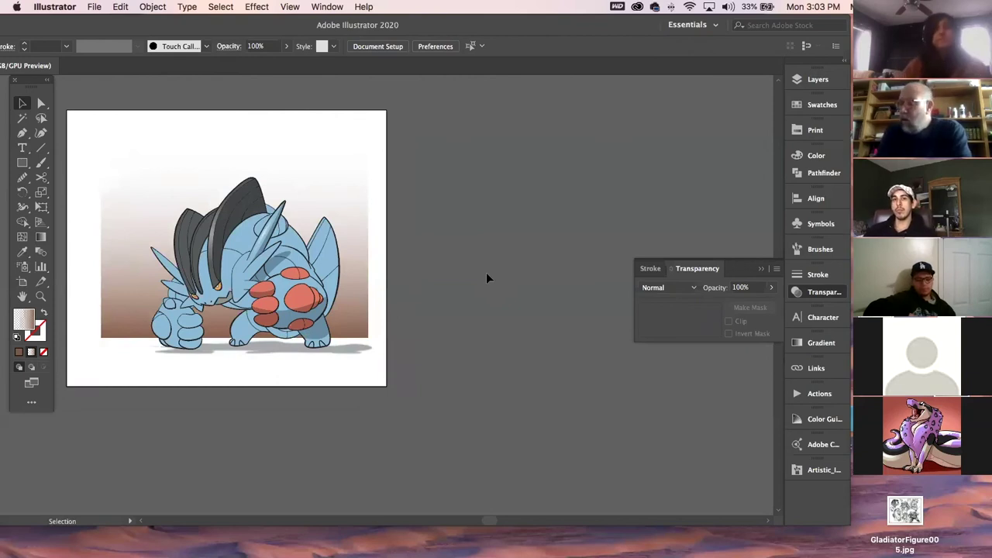
# Switch to Finder, check the 112F-Vector Graphics-Febuary 1 2021 folder in Spring 2021, and close the window
pyautogui.moveTo(604, 31); pyautogui.dragTo(595, 383)
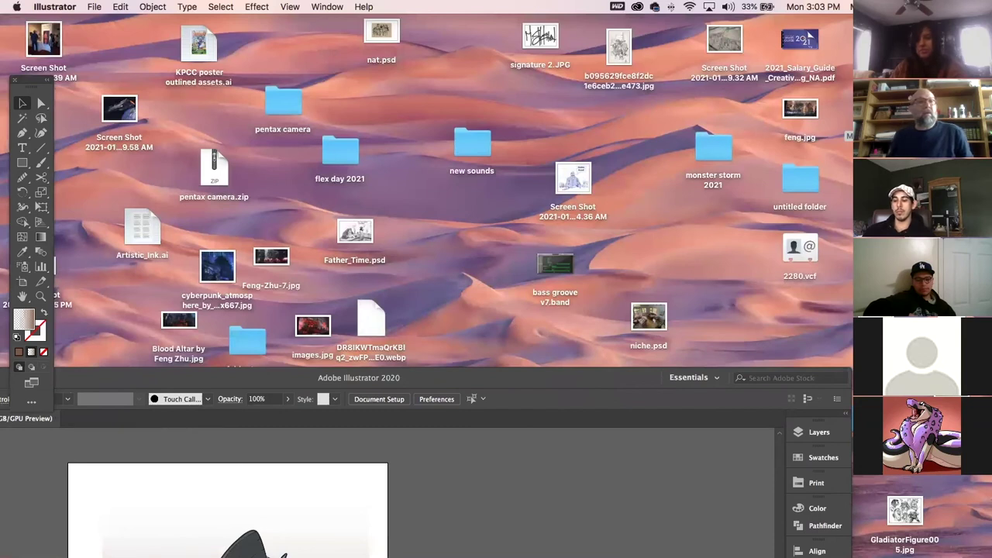
pyautogui.press('super+Tab')
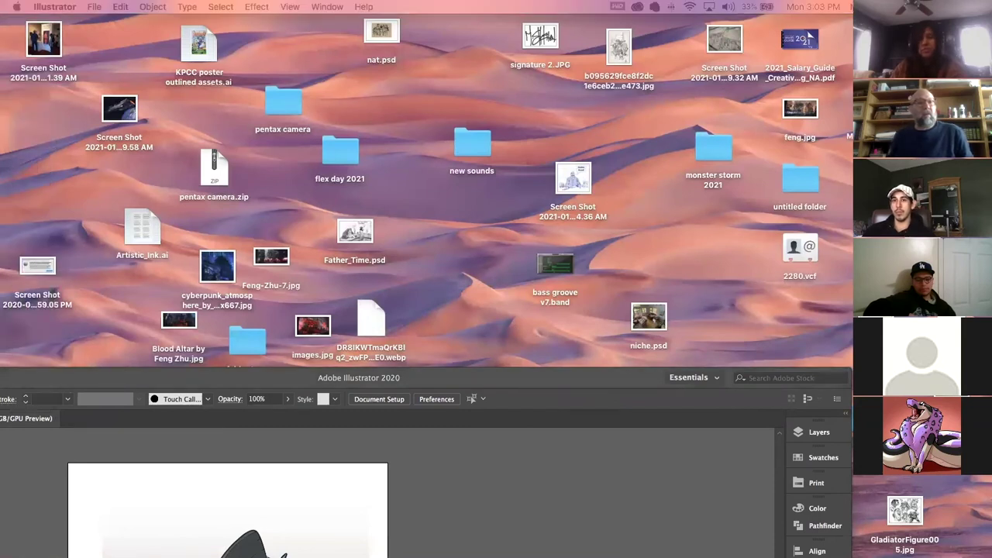
pyautogui.press('super+Tab')
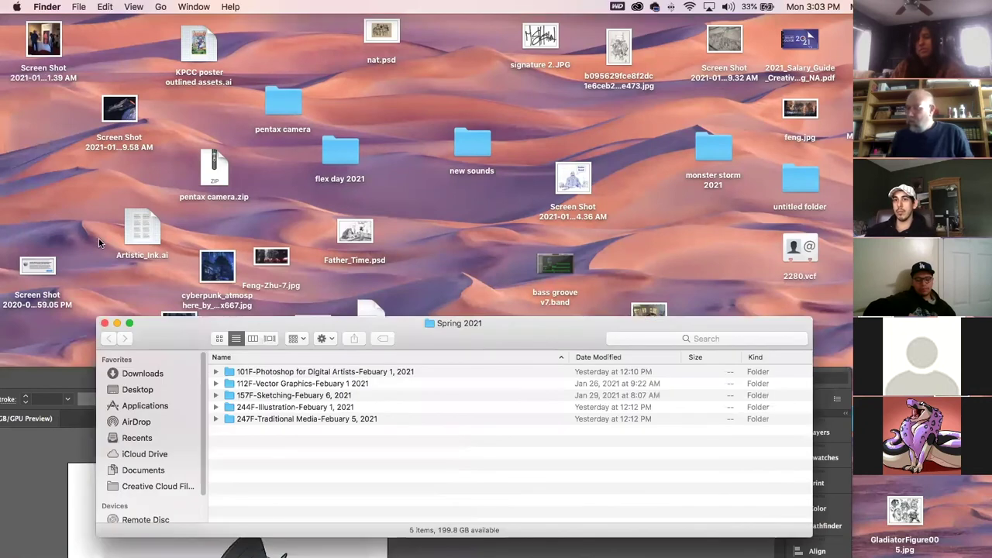
pyautogui.doubleClick(227, 386)
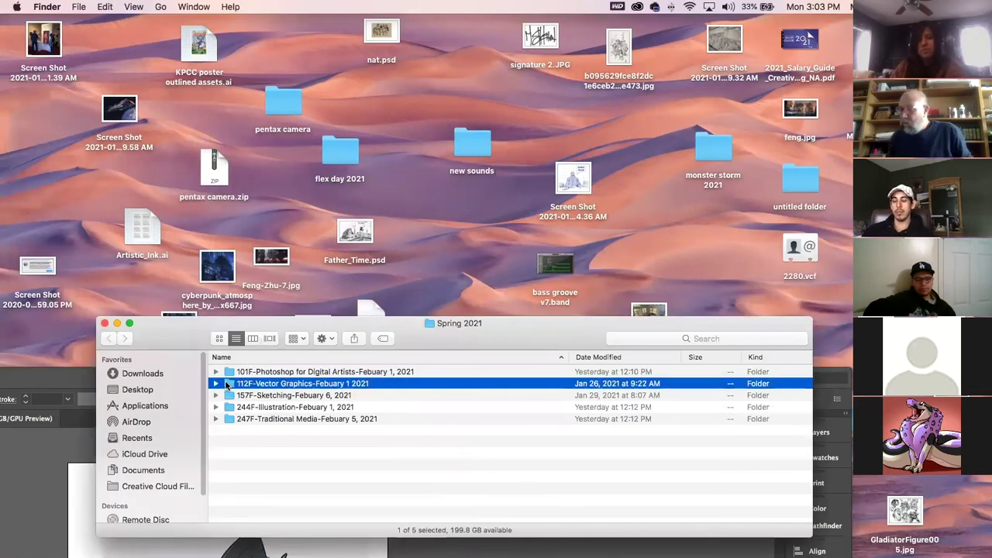
pyautogui.press('super+w')
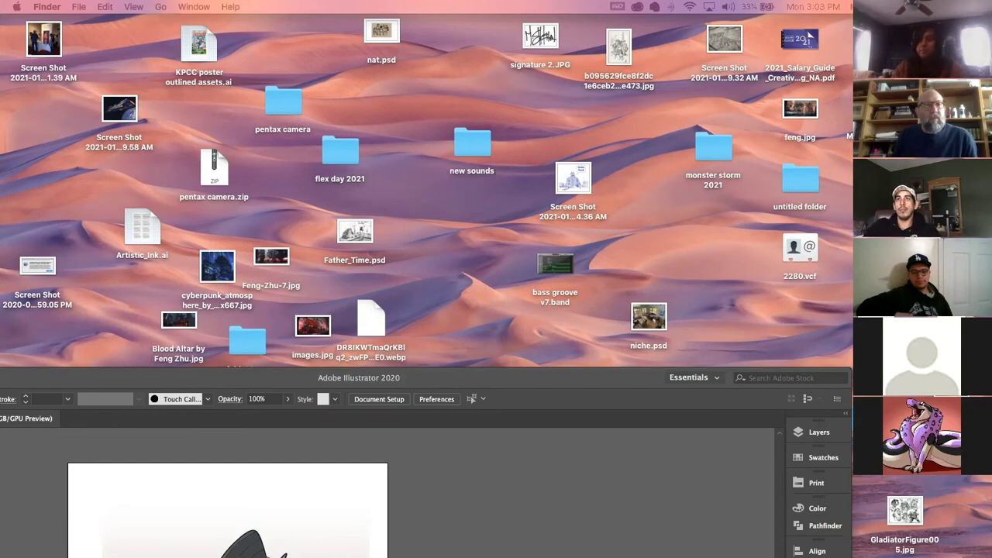
# Switch back to Illustrator's CHPokemonOutline 2.ai document and show the color, multi color, shadow and highlights layers
pyautogui.press('super+Tab')
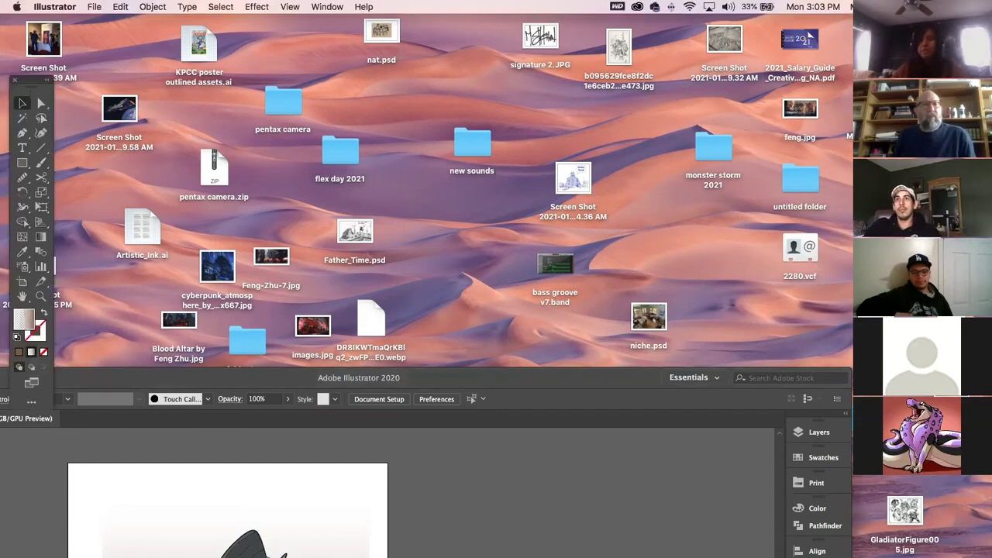
pyautogui.doubleClick(249, 377)
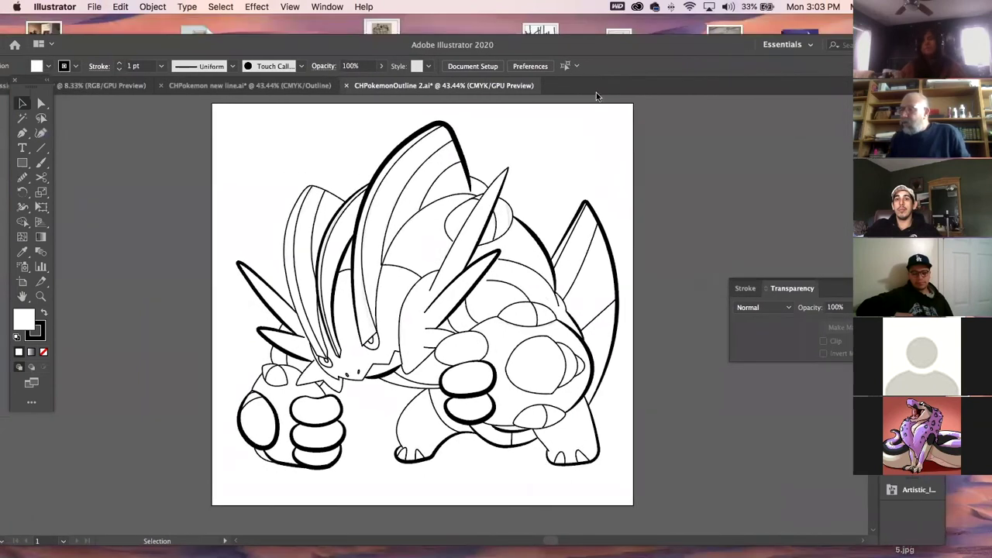
pyautogui.press('F7')
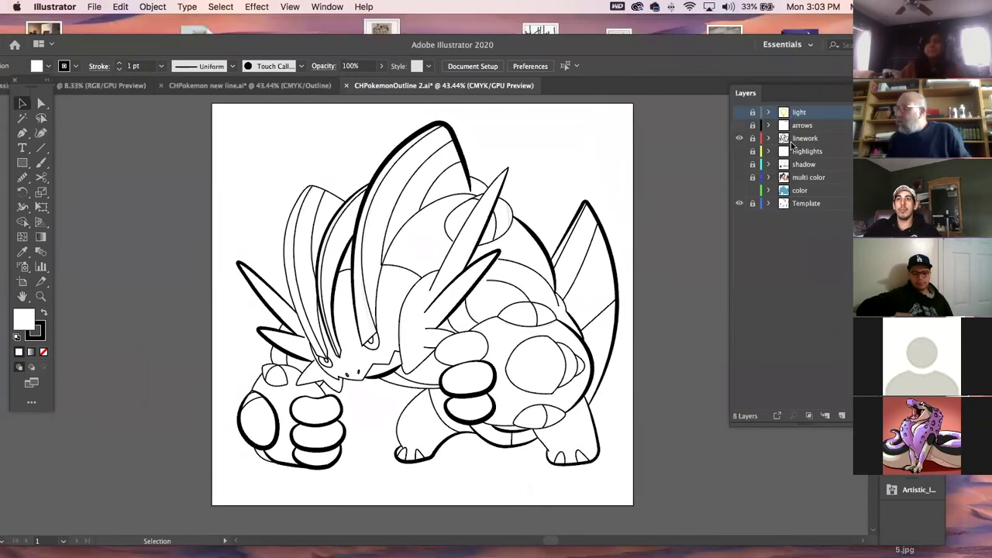
pyautogui.click(740, 152)
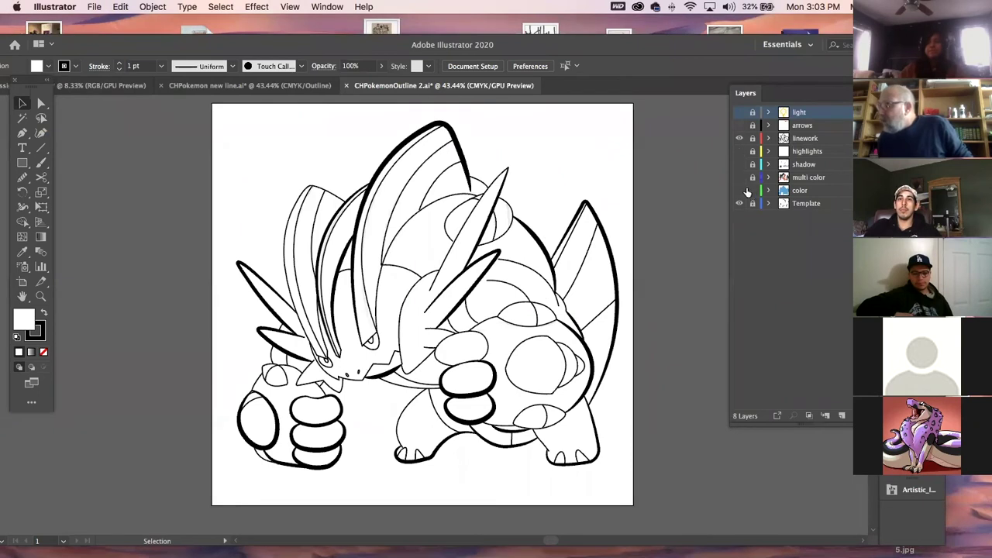
pyautogui.click(739, 191)
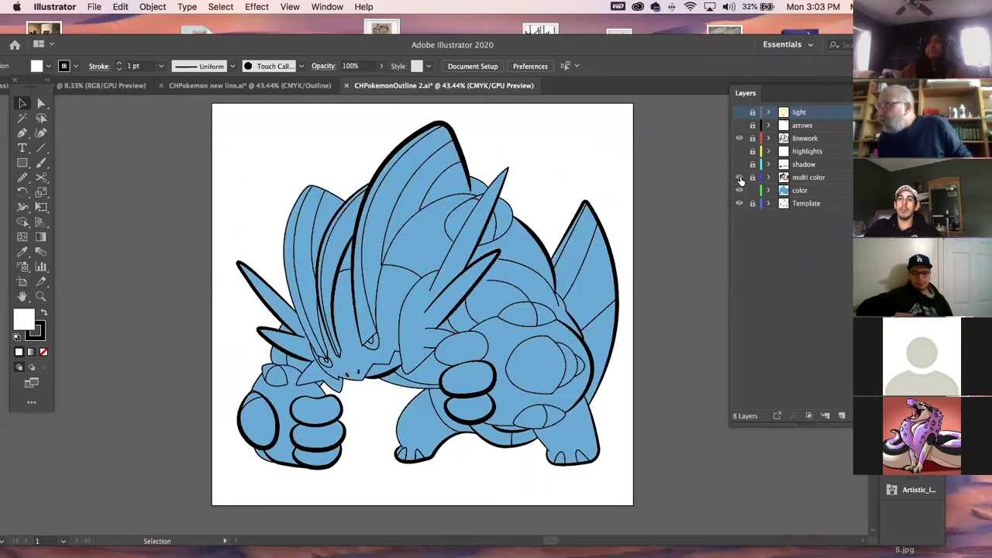
pyautogui.click(739, 178)
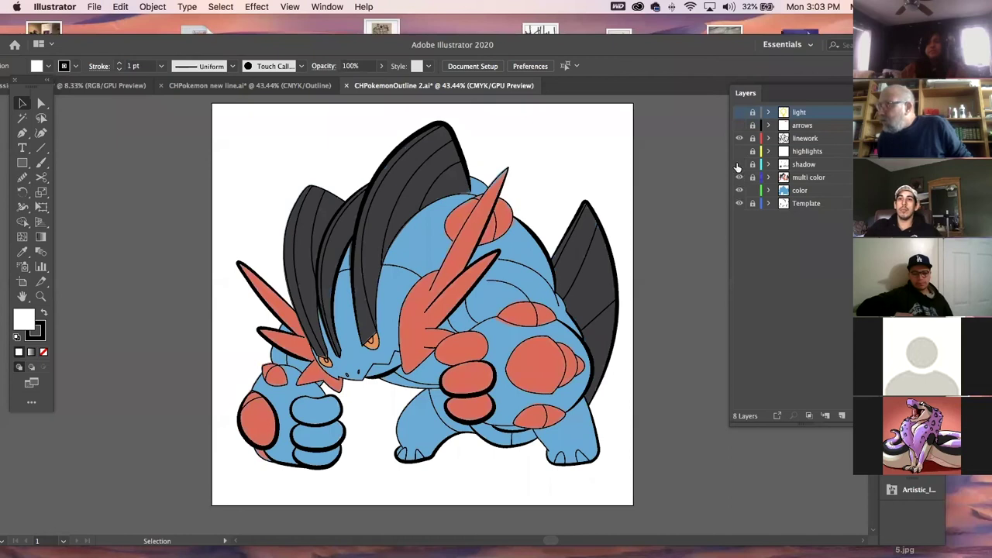
pyautogui.click(738, 165)
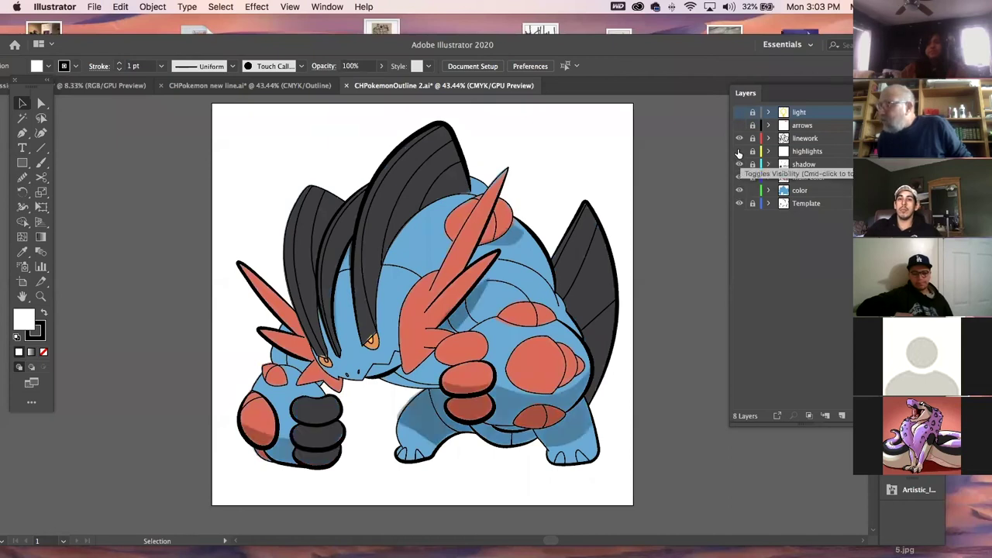
pyautogui.click(739, 152)
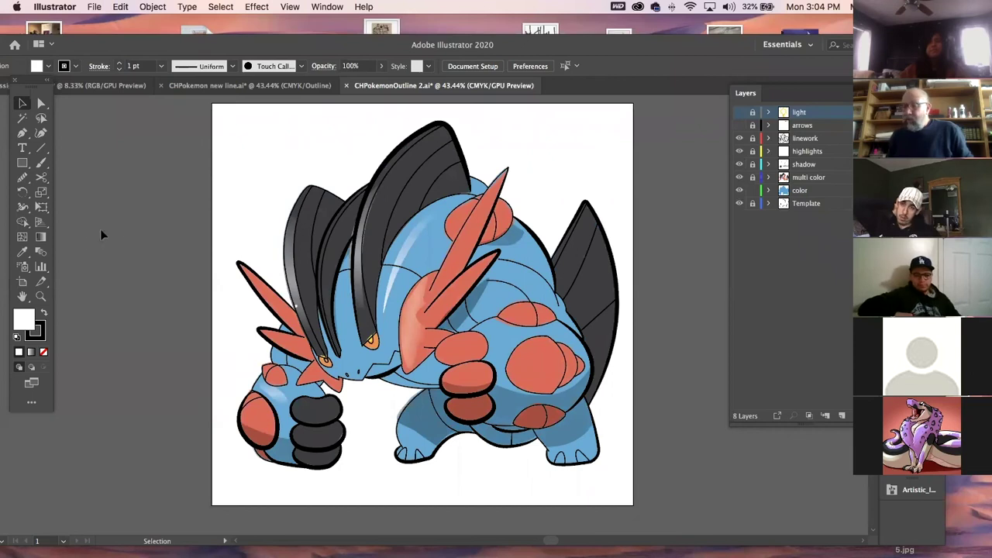
# Choose the Star tool, and show and unlock the light layer containing the yellow light bulb
pyautogui.click(40, 296)
pyautogui.moveTo(397, 255); pyautogui.dragTo(294, 423)
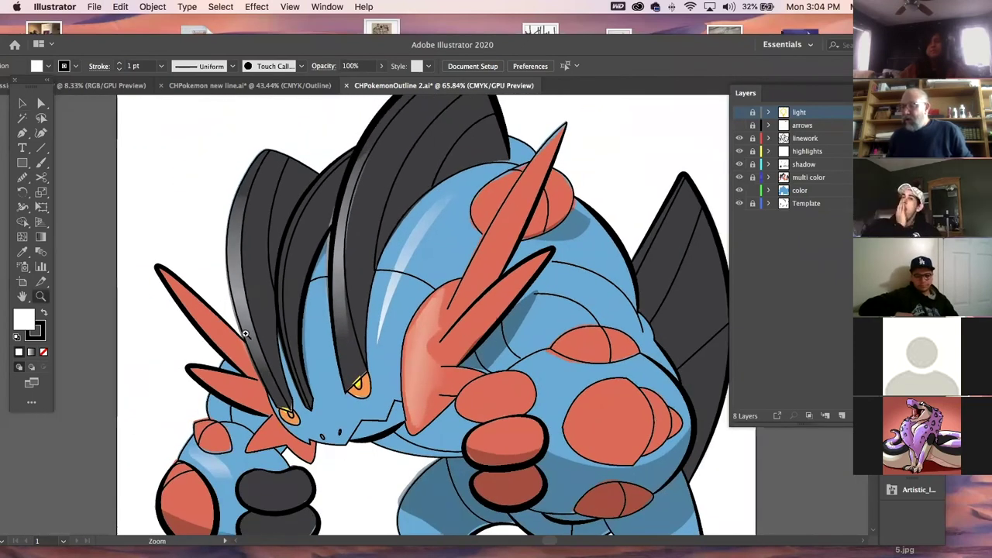
pyautogui.click(22, 103)
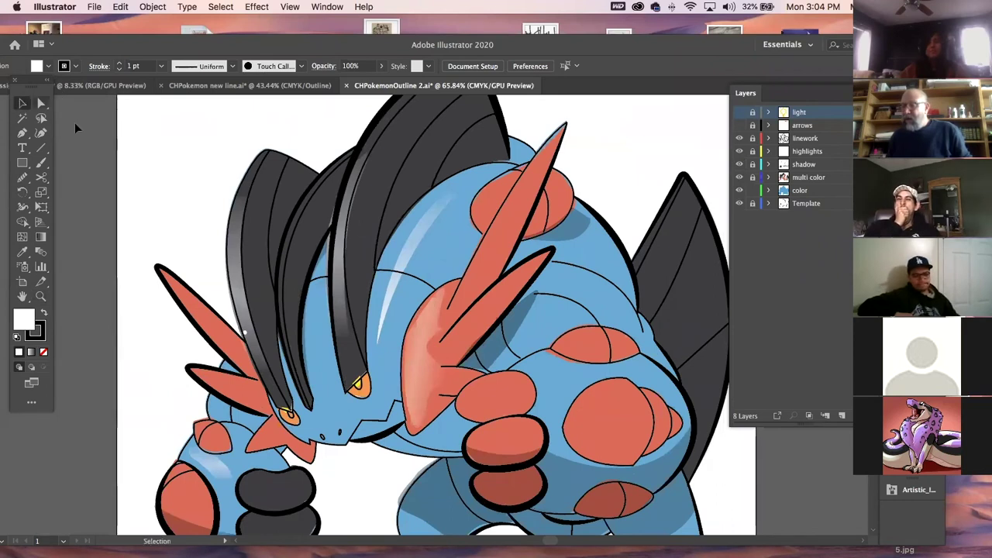
pyautogui.click(865, 92)
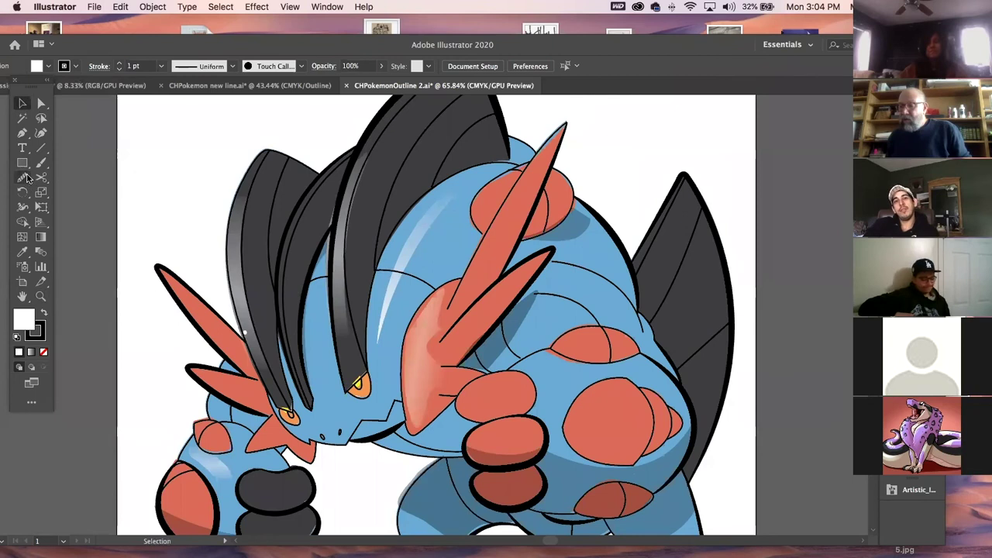
pyautogui.click(24, 163)
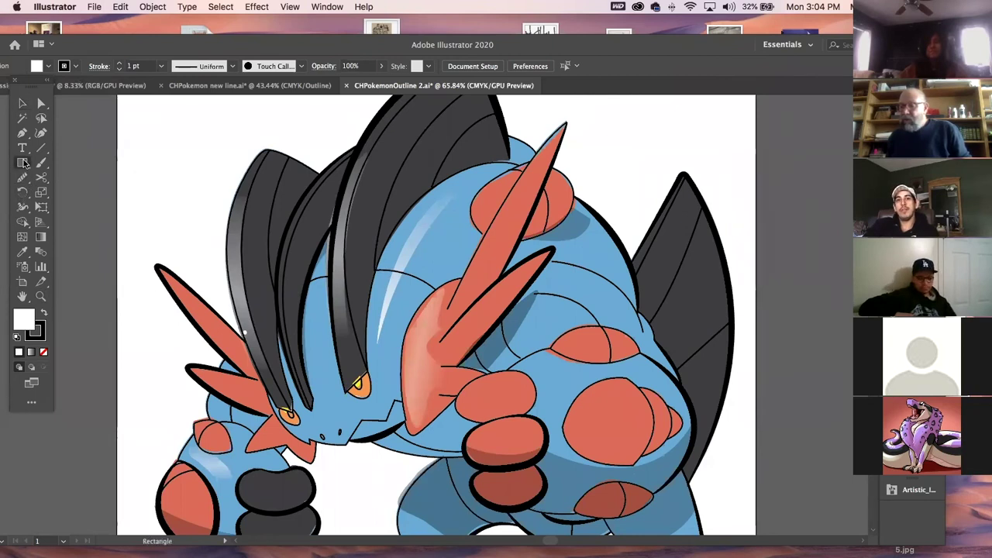
pyautogui.click(24, 162)
pyautogui.click(72, 223)
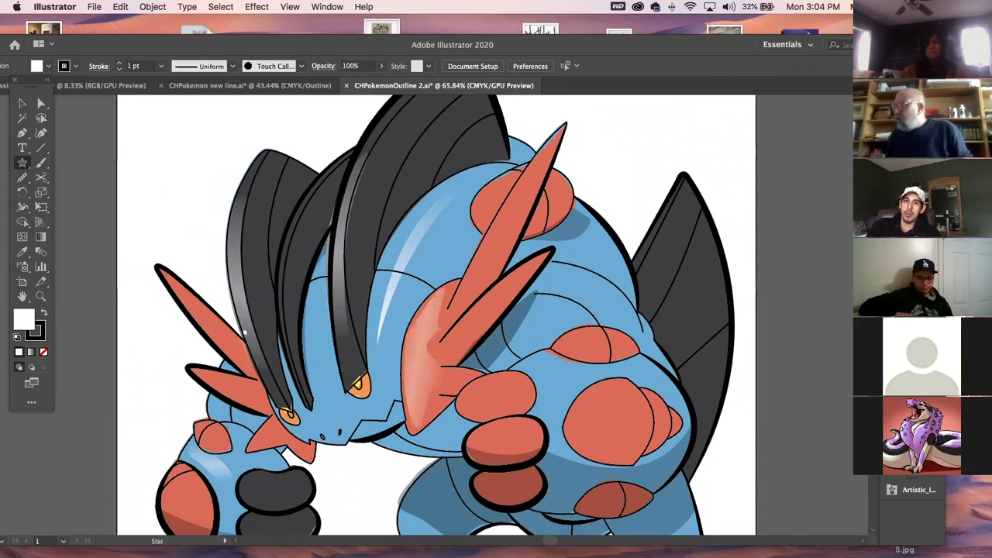
pyautogui.click(899, 138)
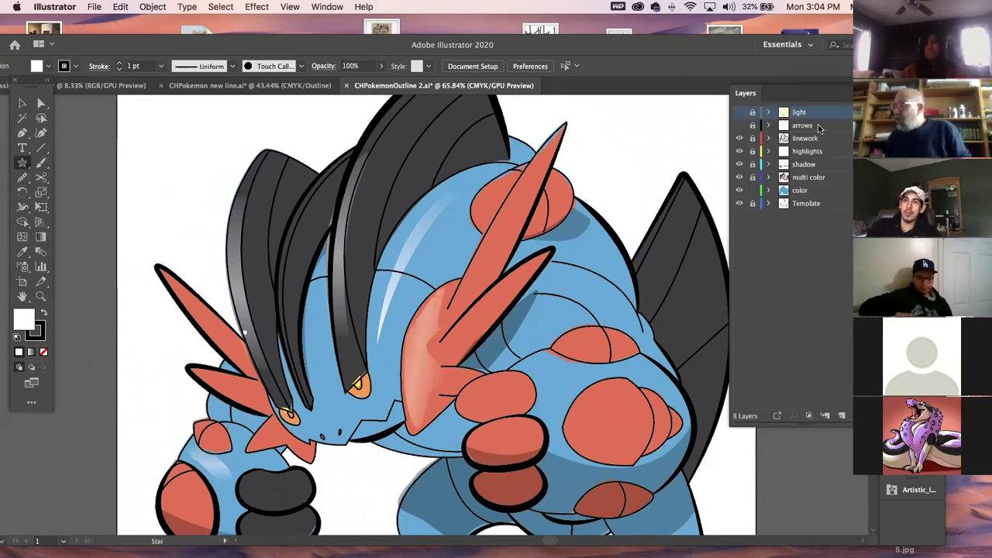
pyautogui.click(740, 112)
pyautogui.press('space')
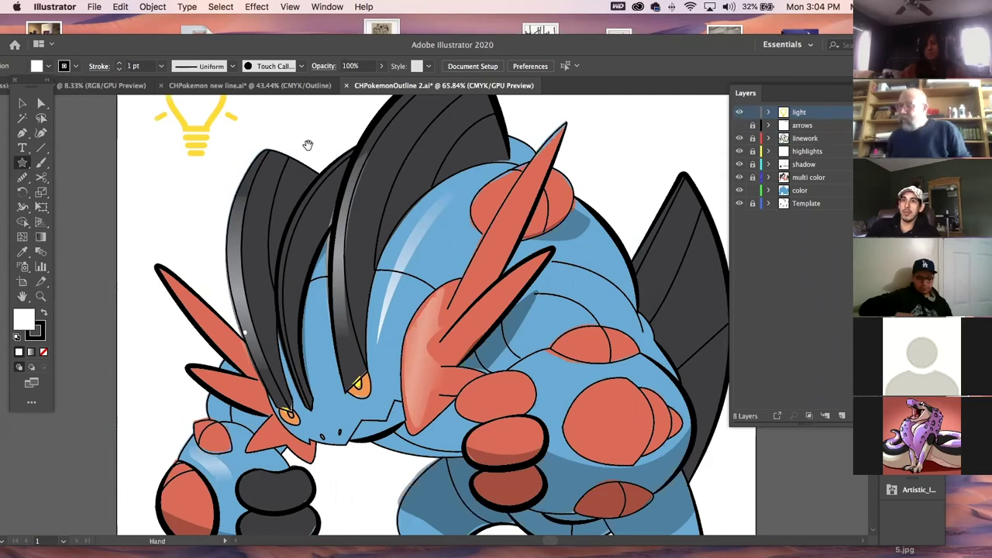
# Draw a freehand five-pointed star just below the light bulb and undo it
pyautogui.click(164, 213)
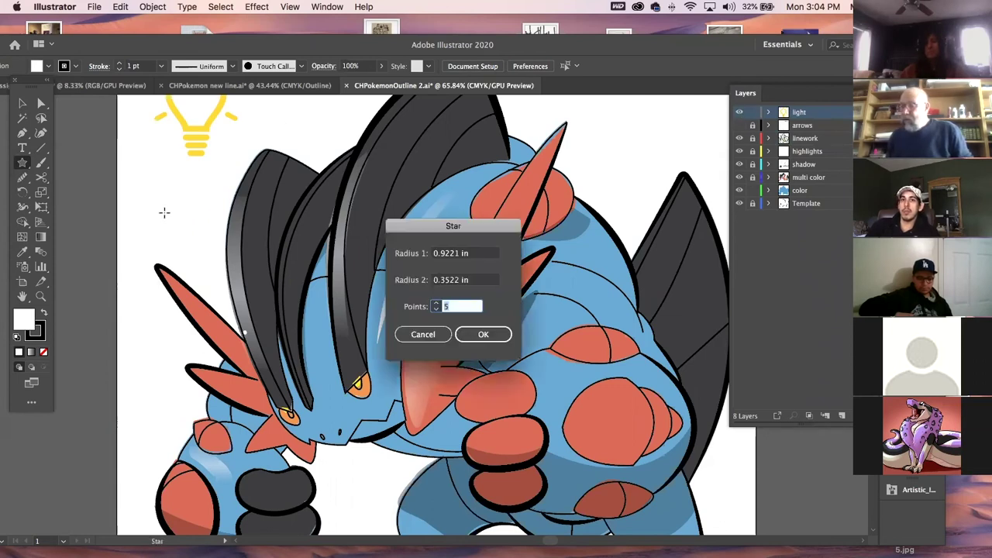
pyautogui.click(416, 336)
pyautogui.moveTo(158, 185); pyautogui.dragTo(183, 226)
pyautogui.press('super')
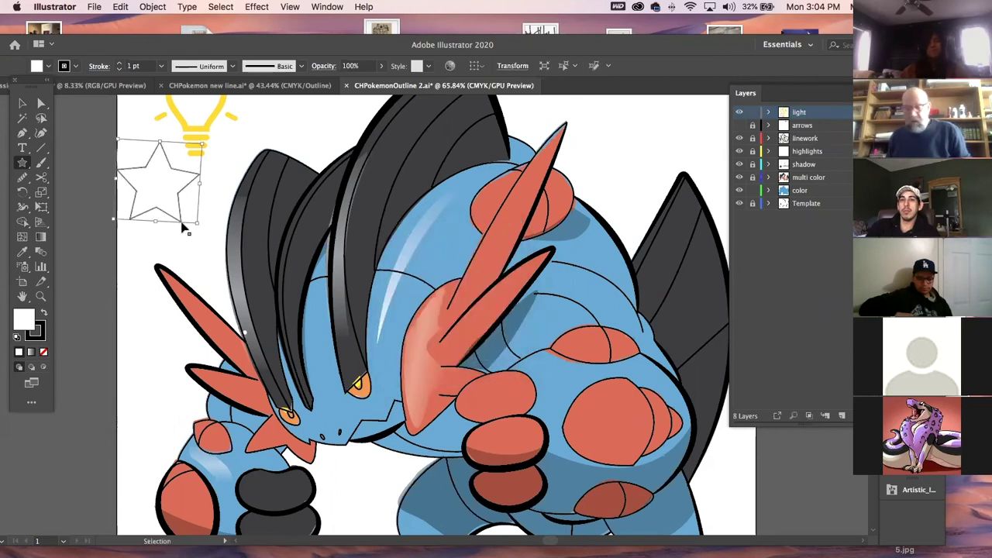
pyautogui.press('super+z')
# Create a 12-point star with radii of 0.9645 in and 0.4823 in just below the light bulb
pyautogui.click(188, 210)
pyautogui.click(435, 304)
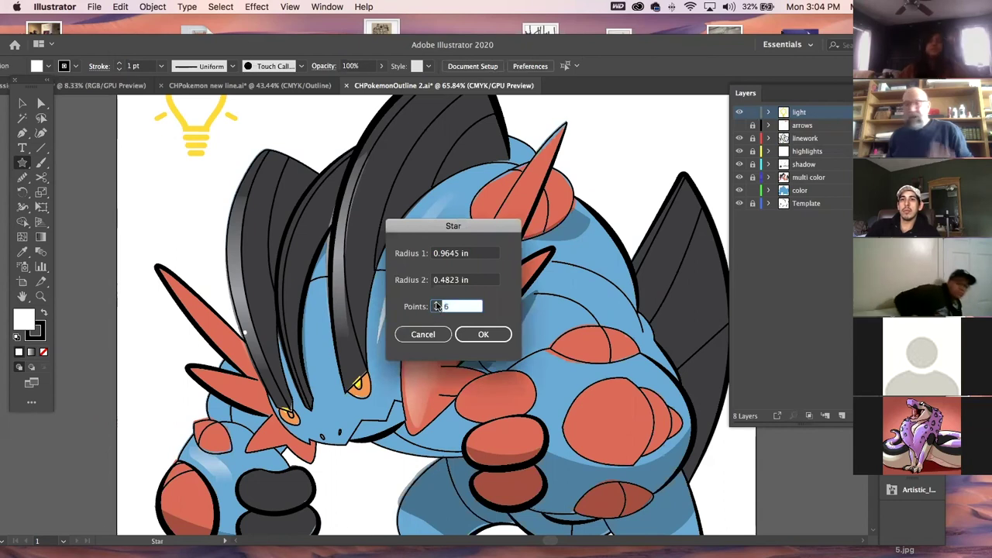
pyautogui.click(436, 304)
pyautogui.click(435, 304)
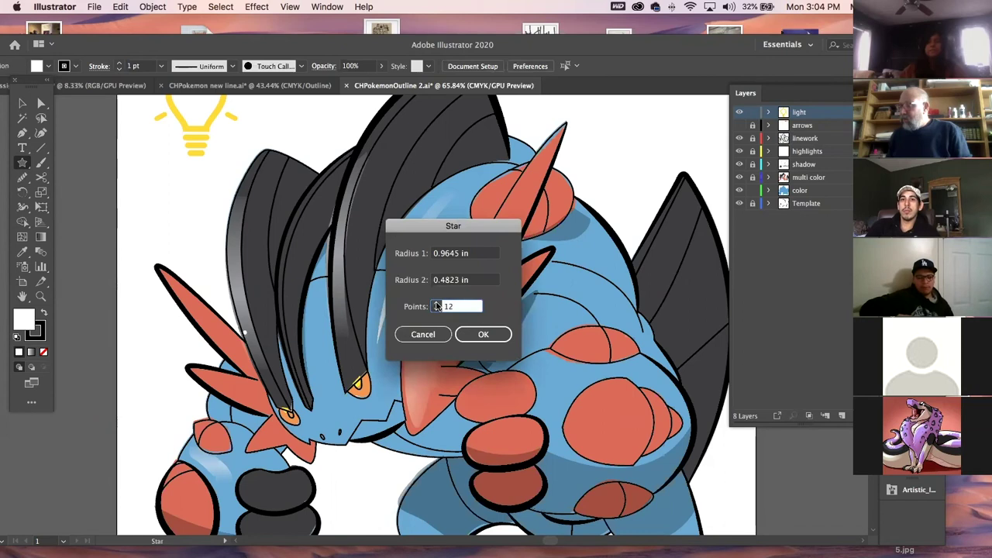
pyautogui.click(483, 334)
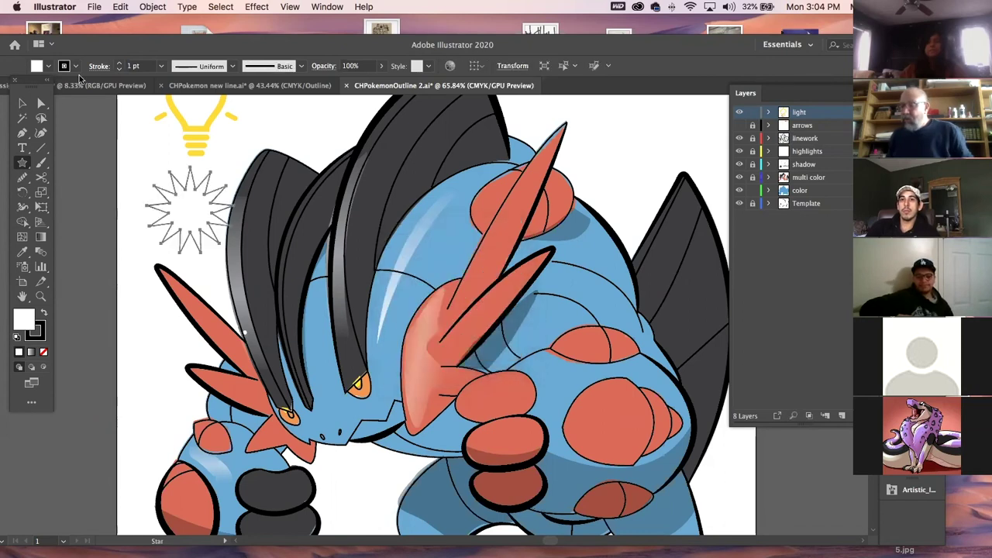
# Stretch the star's top spike up to the light bulb and its bottom spike far down with the Direct Selection tool
pyautogui.click(41, 103)
pyautogui.click(193, 229)
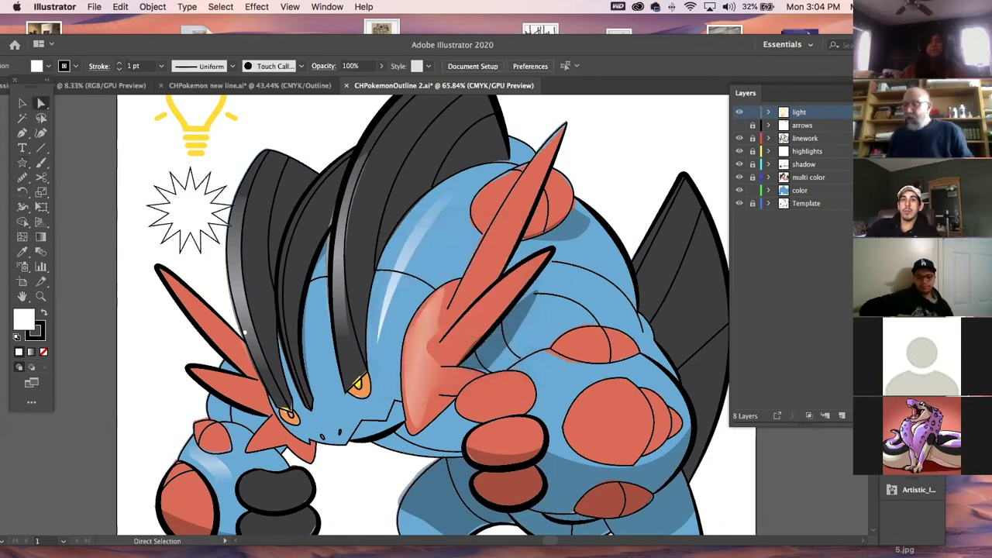
pyautogui.click(22, 103)
pyautogui.click(41, 103)
pyautogui.moveTo(194, 174); pyautogui.dragTo(192, 120)
pyautogui.moveTo(185, 260); pyautogui.dragTo(176, 310)
pyautogui.moveTo(201, 253); pyautogui.dragTo(195, 240)
# Pull several side and diagonal spikes of the star outward to give it an irregular sparkle shape
pyautogui.click(231, 206)
pyautogui.moveTo(234, 207); pyautogui.dragTo(227, 205)
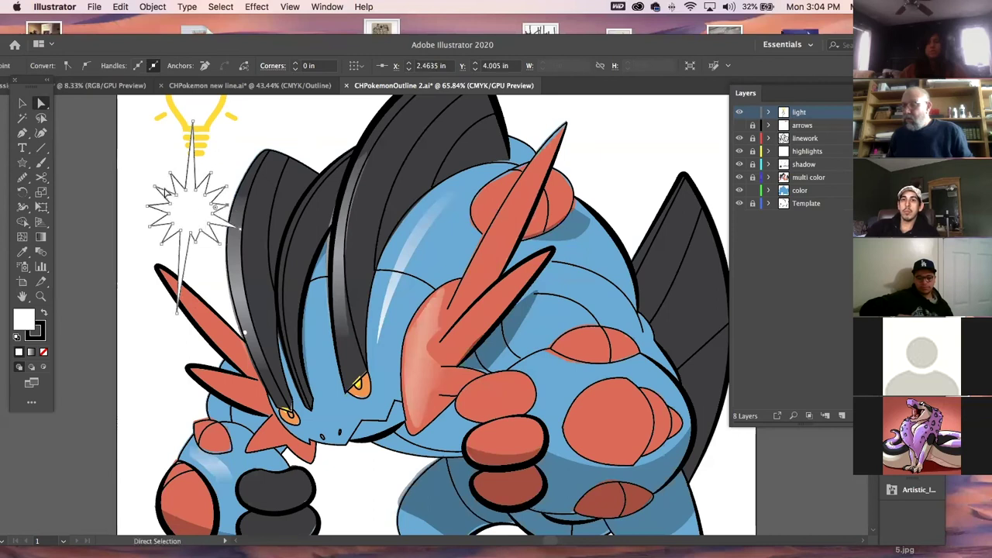
pyautogui.moveTo(155, 191); pyautogui.dragTo(141, 176)
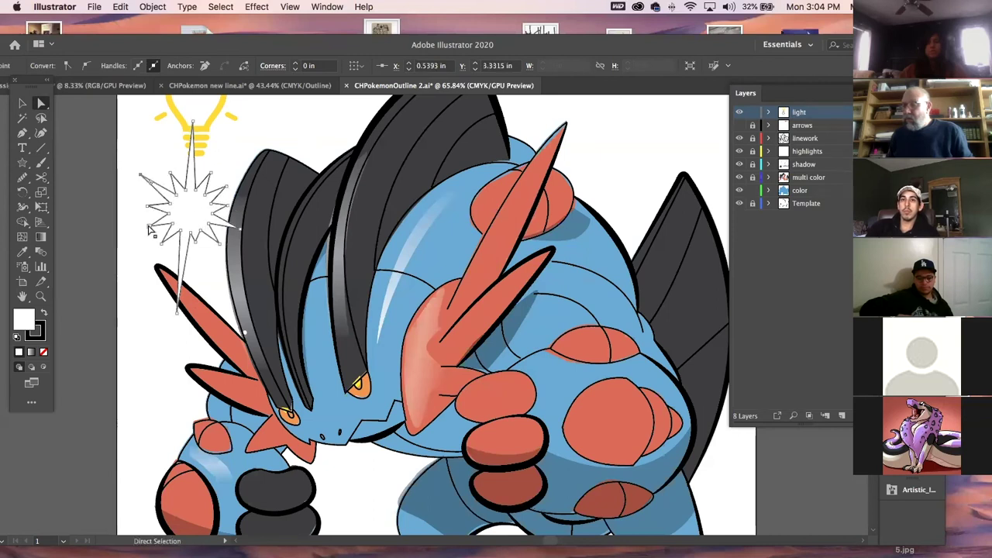
pyautogui.click(142, 235)
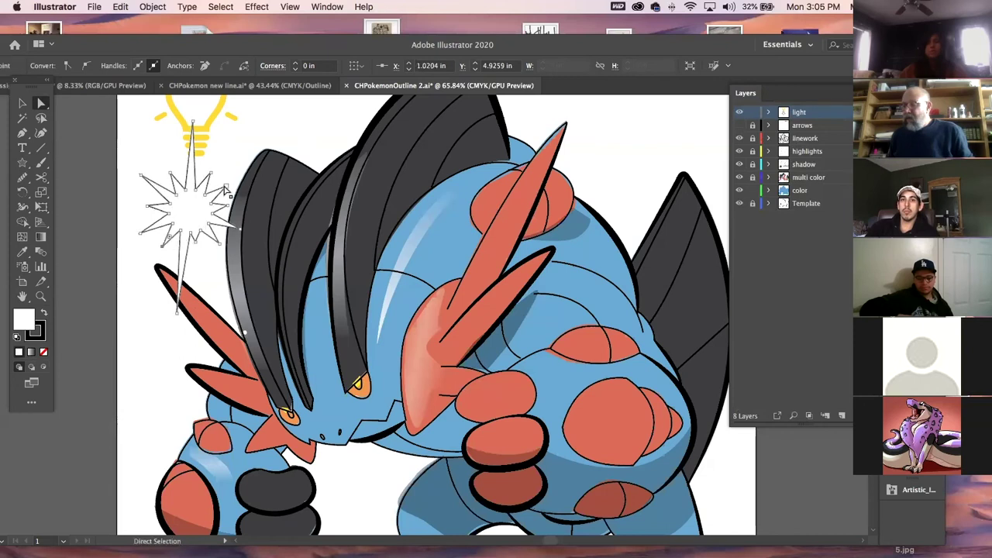
pyautogui.moveTo(225, 191); pyautogui.dragTo(240, 180)
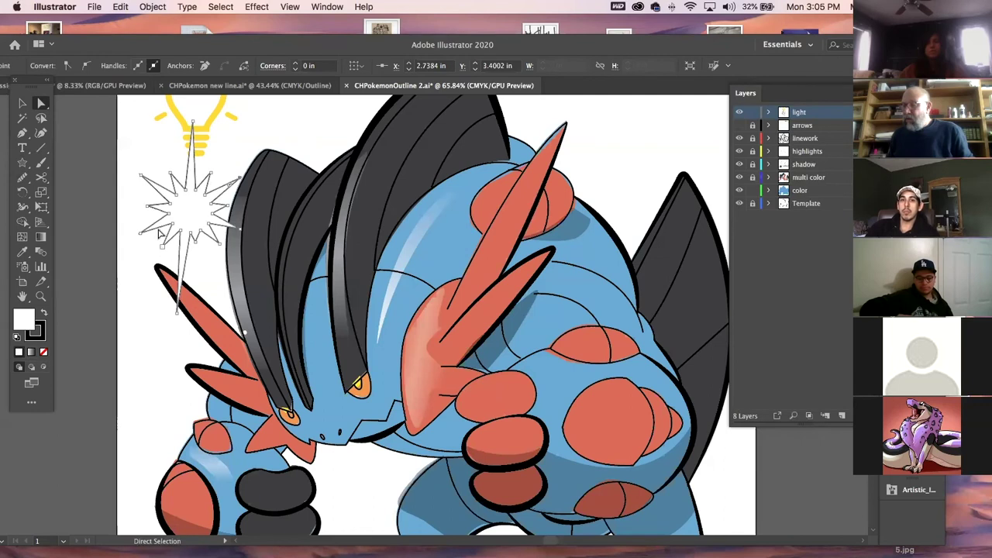
# Give the sparkle a white fill without a stroke using the Eyedropper
pyautogui.click(23, 103)
pyautogui.click(23, 252)
pyautogui.click(144, 342)
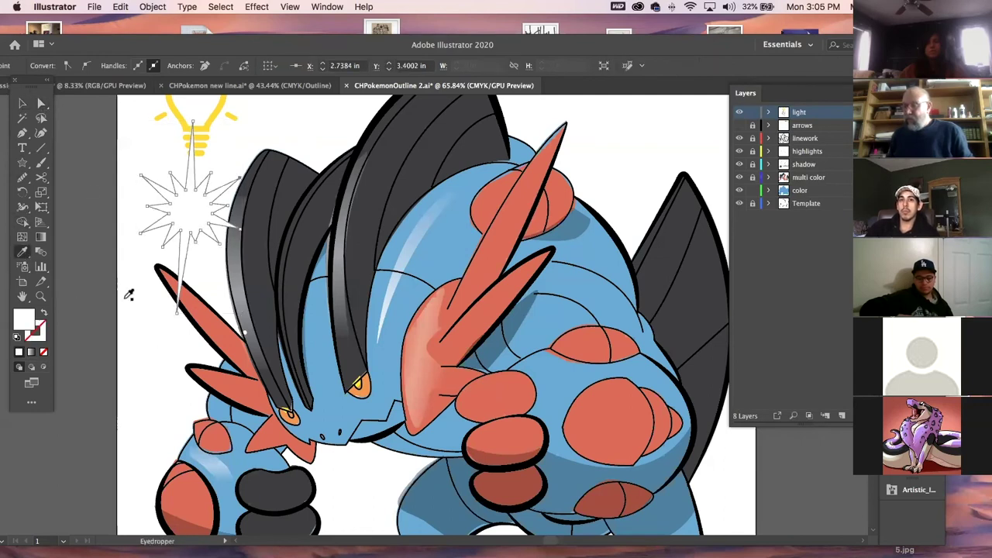
# Shrink the sparkle to a small glint and place it on the white highlight of the creature's blue back
pyautogui.click(22, 103)
pyautogui.moveTo(240, 122); pyautogui.dragTo(201, 208)
pyautogui.click(180, 207)
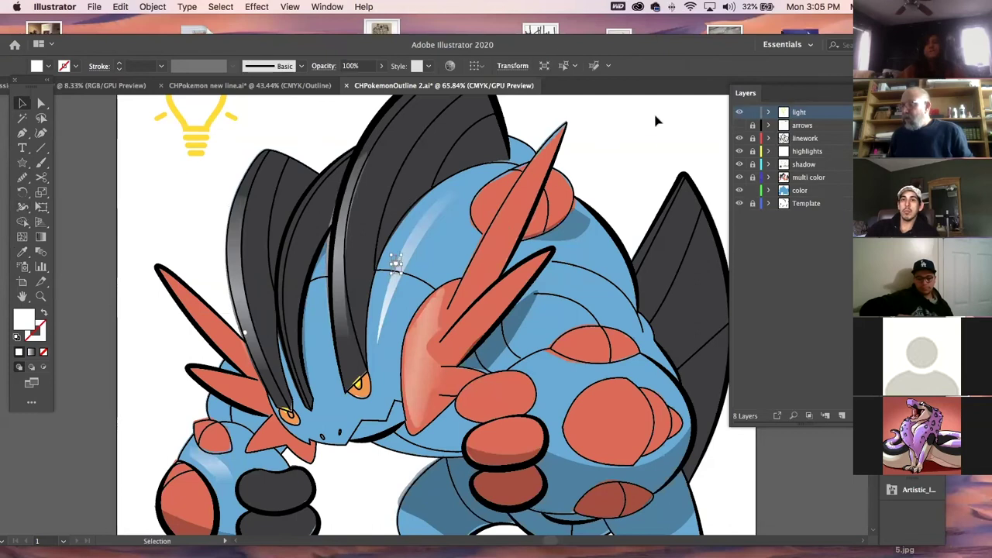
pyautogui.hscroll(-2, 648, 173)
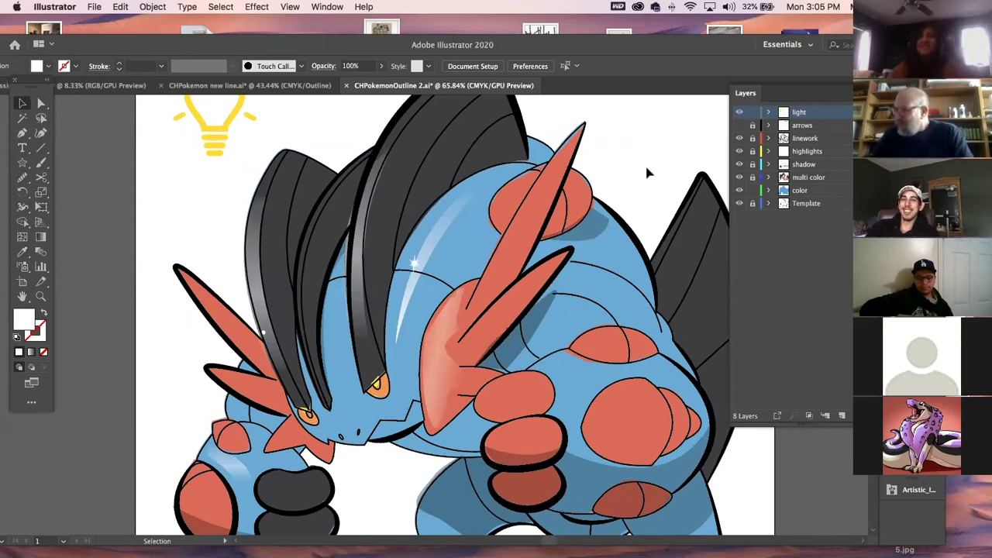
pyautogui.press('a')
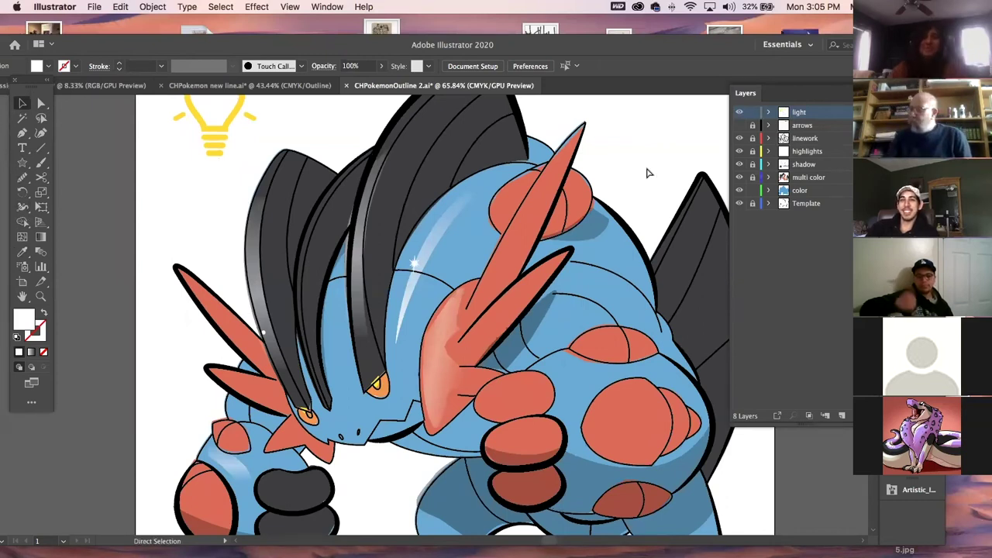
pyautogui.press('super+minus')
pyautogui.press('super+minus')
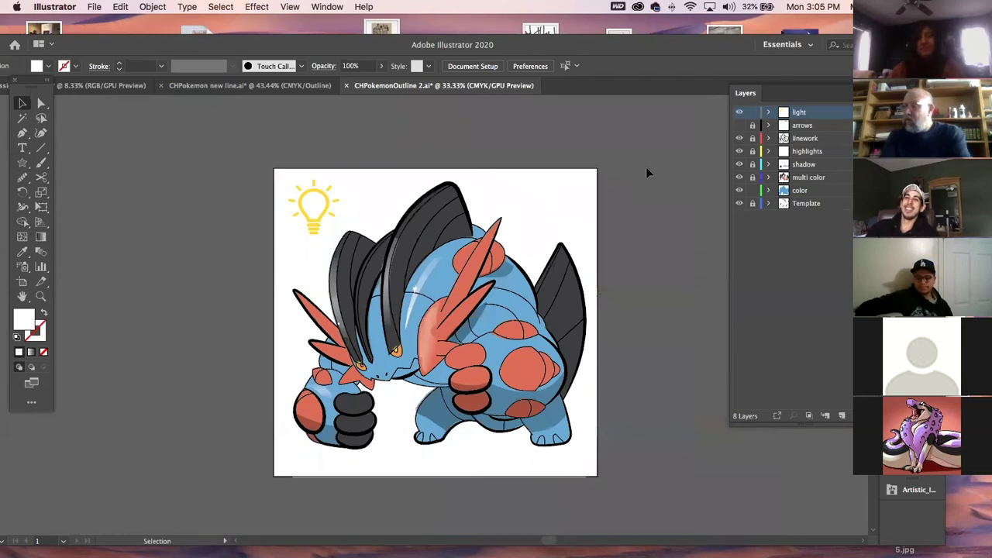
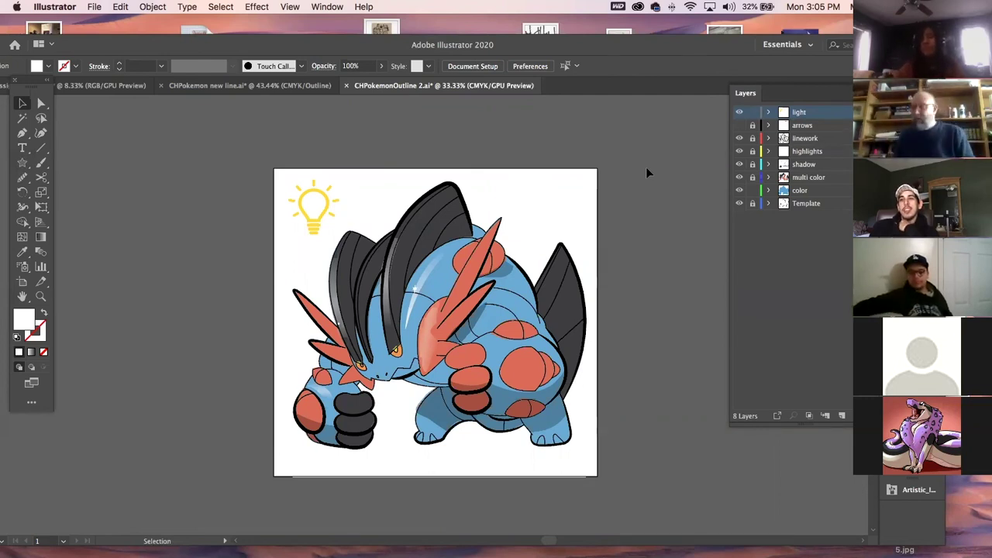
# Duplicate the small sparkle onto the creature's red cheek and the edge of the dark front fin
pyautogui.click(41, 296)
pyautogui.moveTo(424, 275); pyautogui.dragTo(583, 359)
pyautogui.keyDown('alt'); pyautogui.click(583, 359); pyautogui.keyUp('alt')
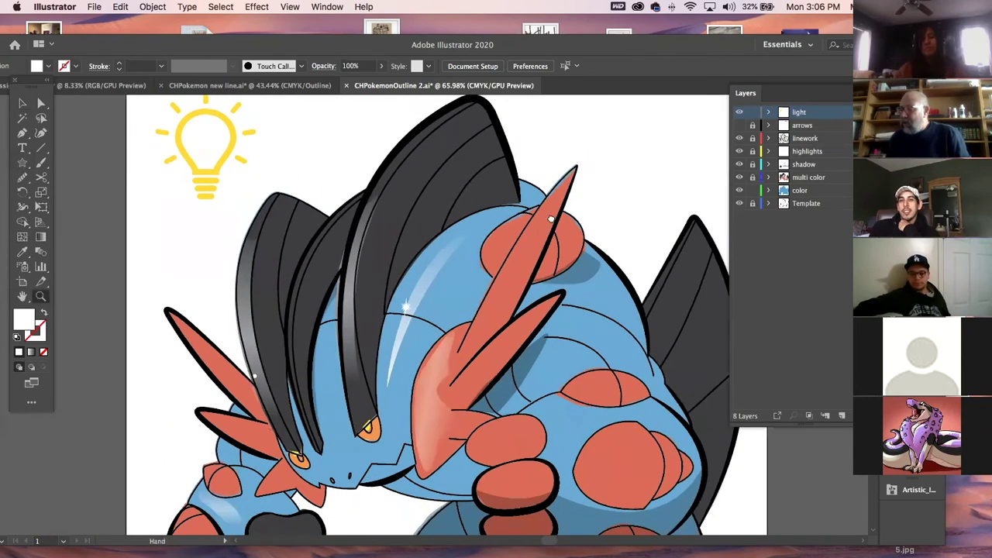
pyautogui.moveTo(551, 219); pyautogui.dragTo(528, 84)
pyautogui.moveTo(523, 310); pyautogui.dragTo(519, 344)
pyautogui.click(21, 103)
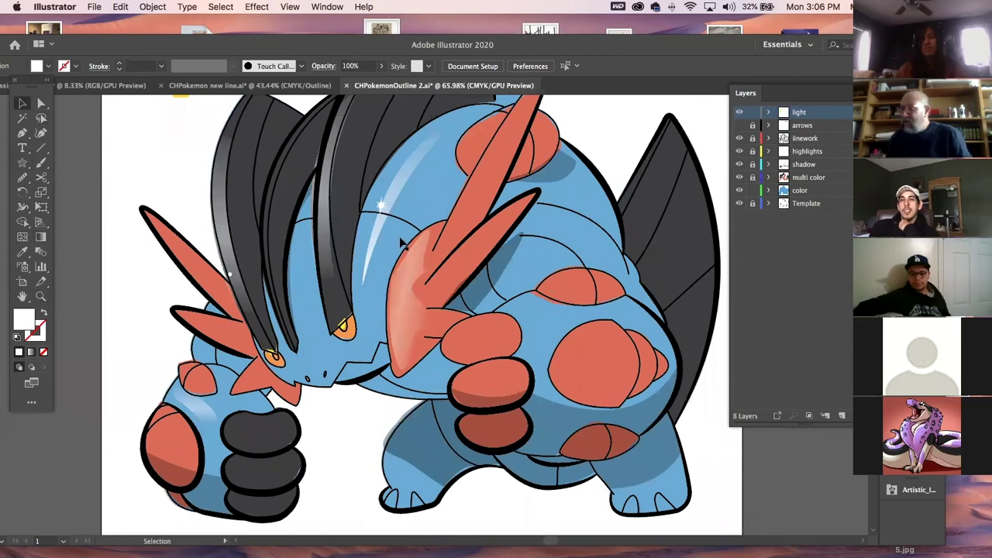
pyautogui.click(380, 208)
pyautogui.moveTo(386, 207); pyautogui.dragTo(428, 335)
pyautogui.click(252, 266)
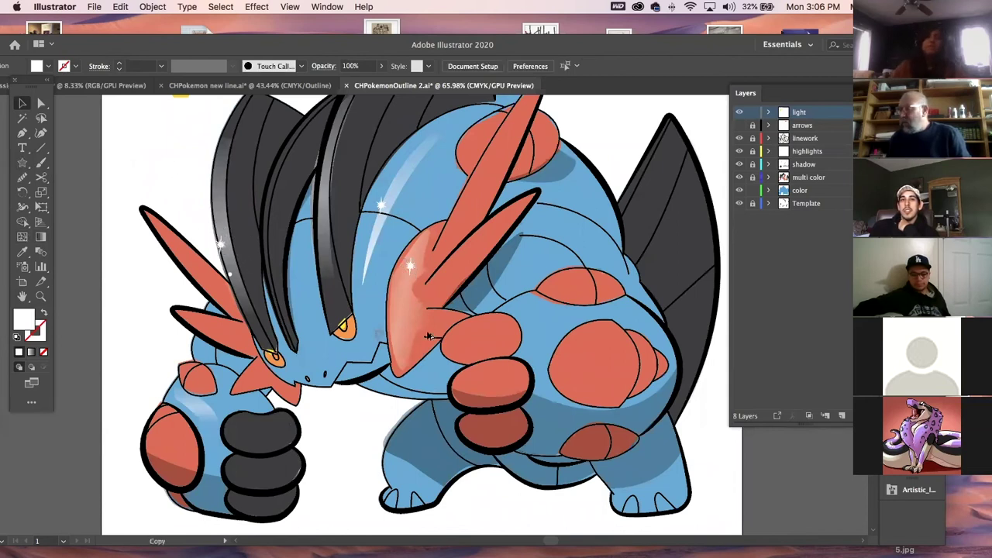
# Place another copy of the sparkle on the large red pad of the creature's arm
pyautogui.moveTo(589, 337); pyautogui.dragTo(588, 339)
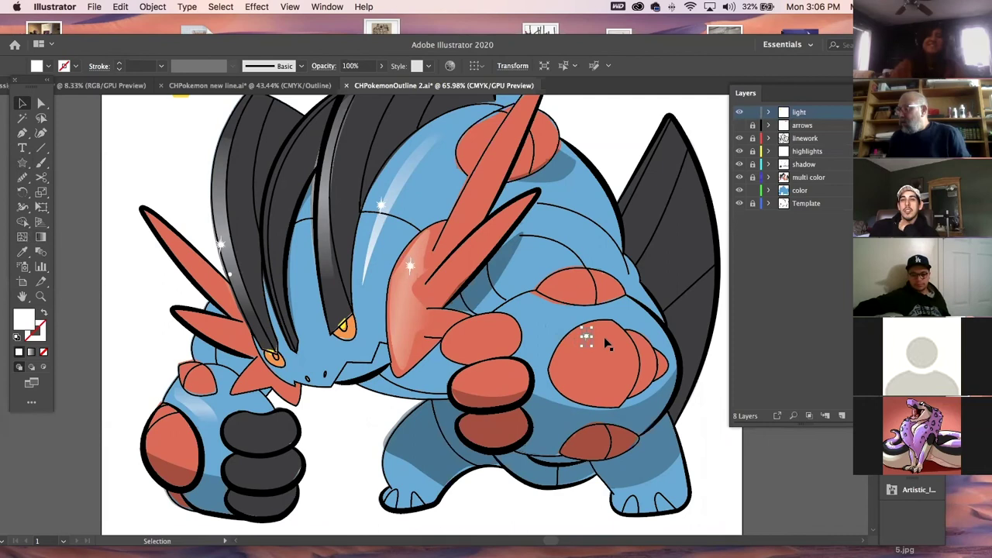
pyautogui.click(410, 266)
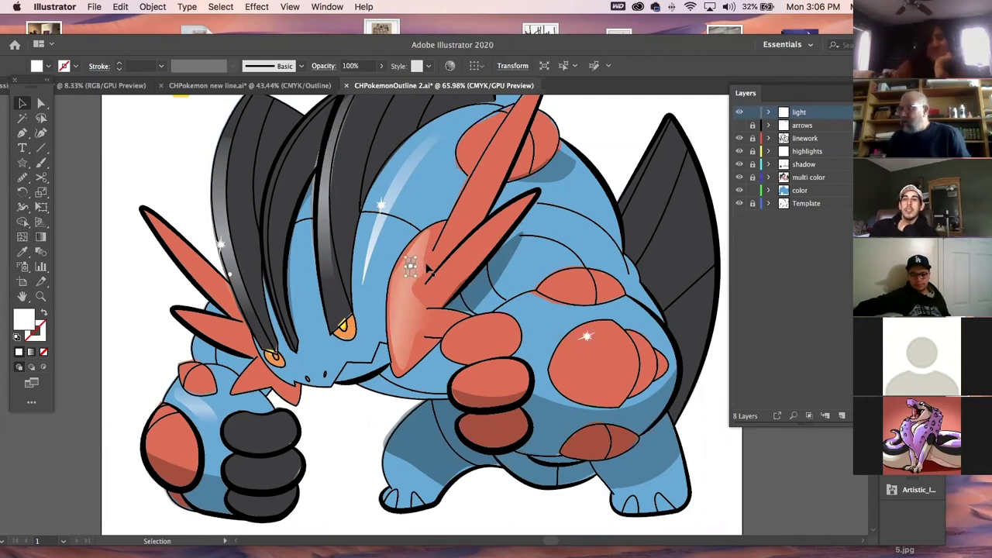
pyautogui.click(381, 206)
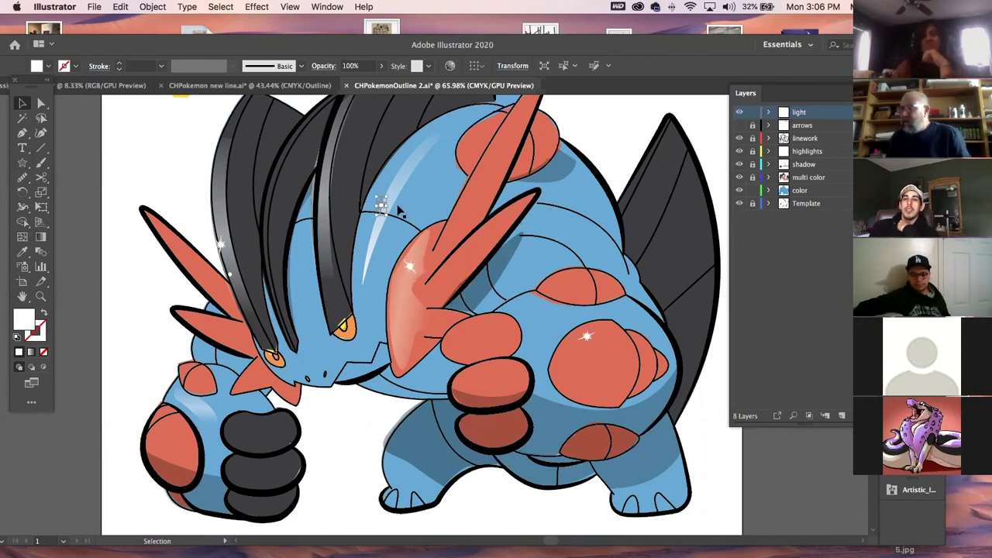
pyautogui.click(191, 137)
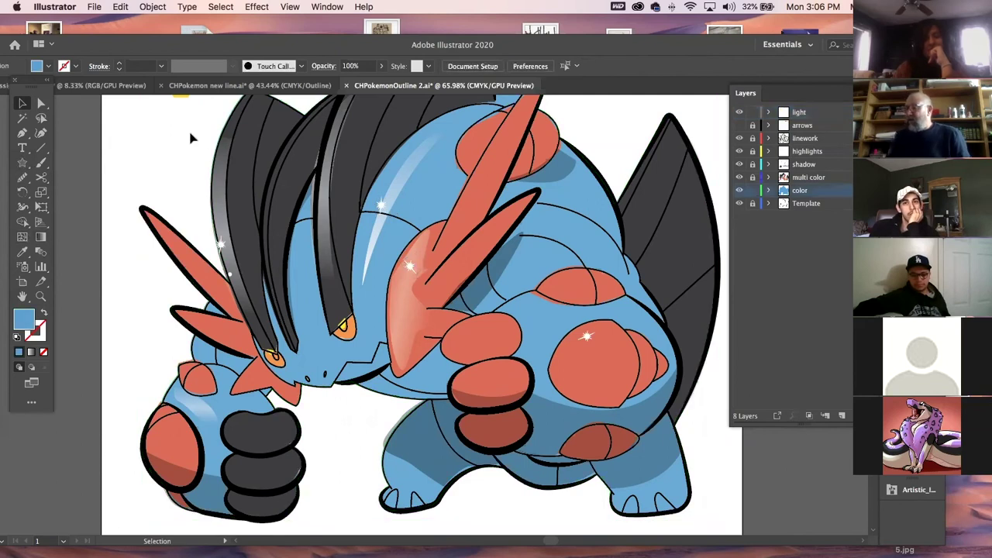
pyautogui.moveTo(356, 213); pyautogui.dragTo(421, 289)
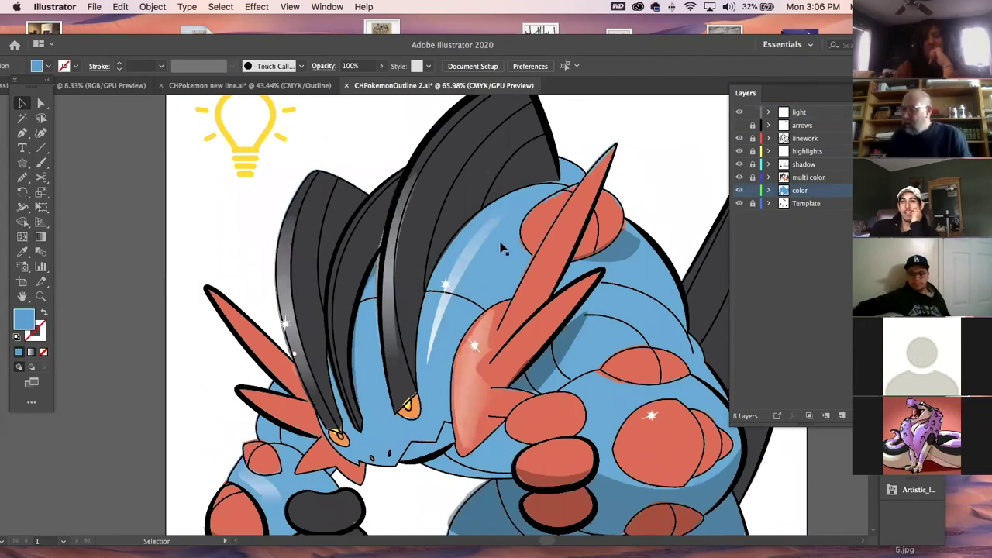
pyautogui.scroll(-2, 501, 248)
pyautogui.hscroll(2, 500, 249)
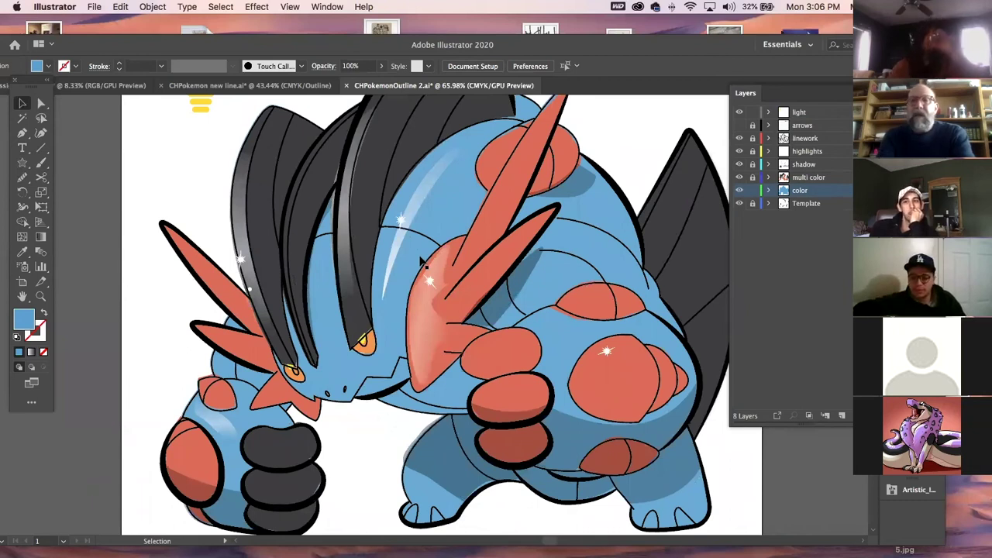
pyautogui.moveTo(423, 262); pyautogui.dragTo(204, 121)
pyautogui.moveTo(370, 218); pyautogui.dragTo(348, 213)
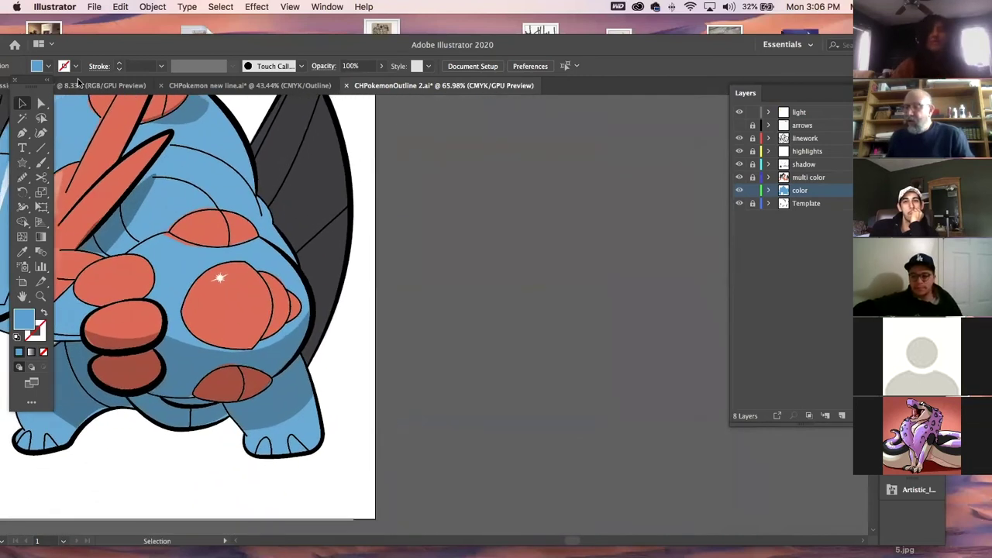
pyautogui.click(24, 147)
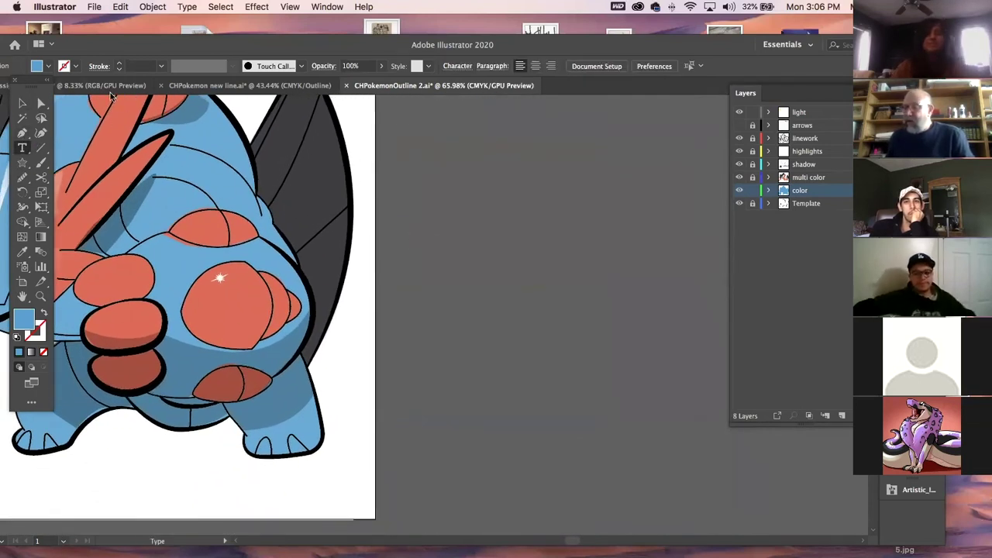
# Lock the light and color layers and add a new layer
pyautogui.click(22, 103)
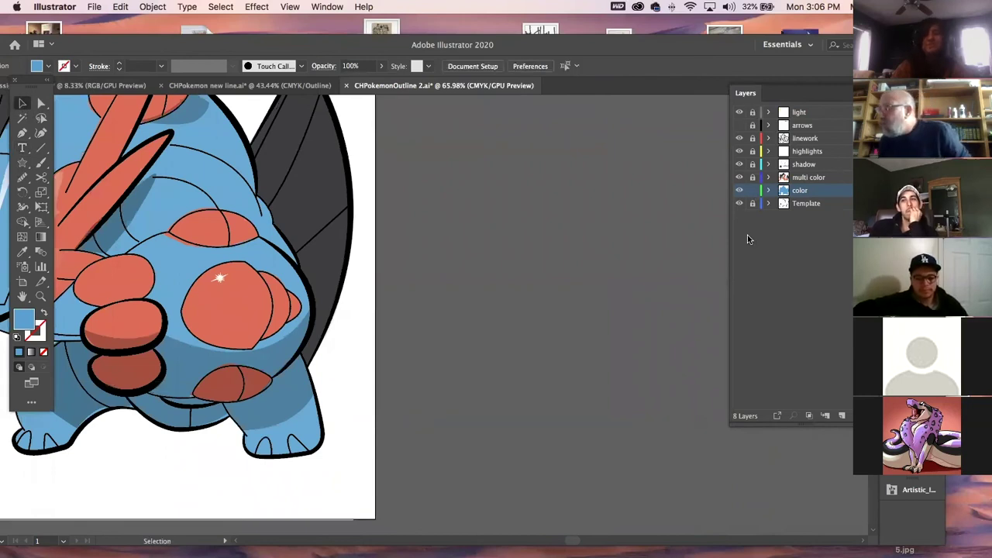
pyautogui.scroll(2, 571, 199)
pyautogui.hscroll(-1, 571, 199)
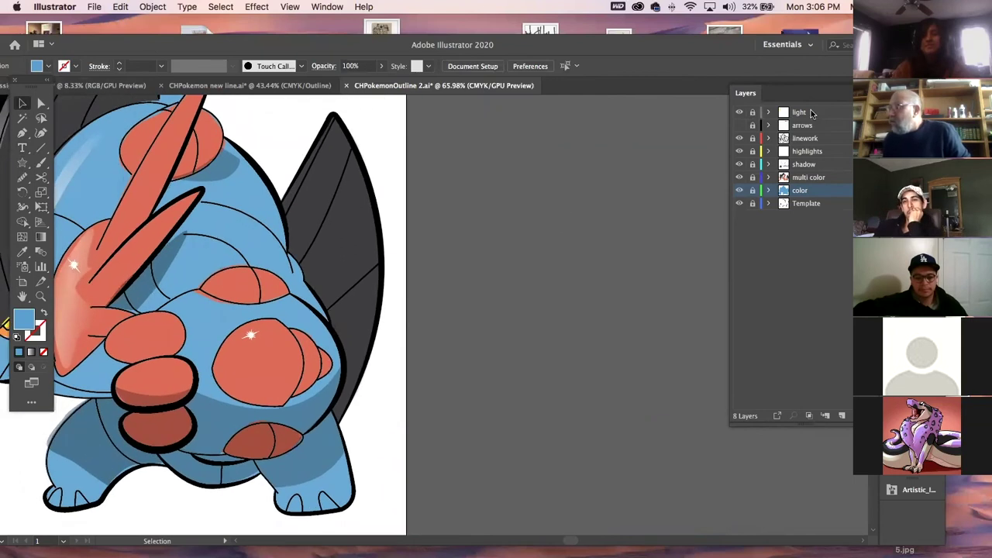
pyautogui.click(841, 416)
pyautogui.moveTo(256, 273); pyautogui.dragTo(485, 308)
# Create a new document from the Tabloid preset, 17 x 11 in landscape
pyautogui.click(93, 7)
pyautogui.click(93, 6)
pyautogui.click(93, 6)
pyautogui.click(98, 23)
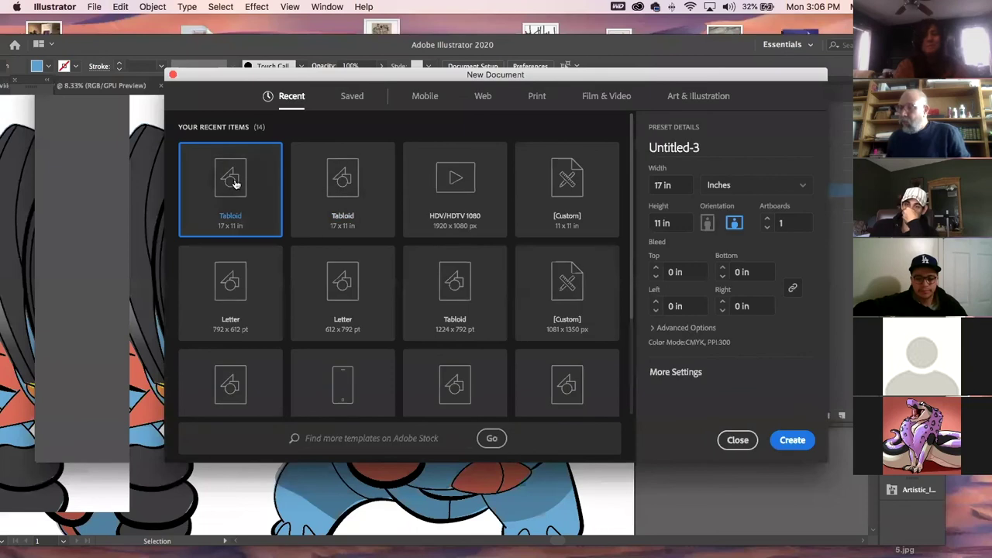
pyautogui.click(797, 441)
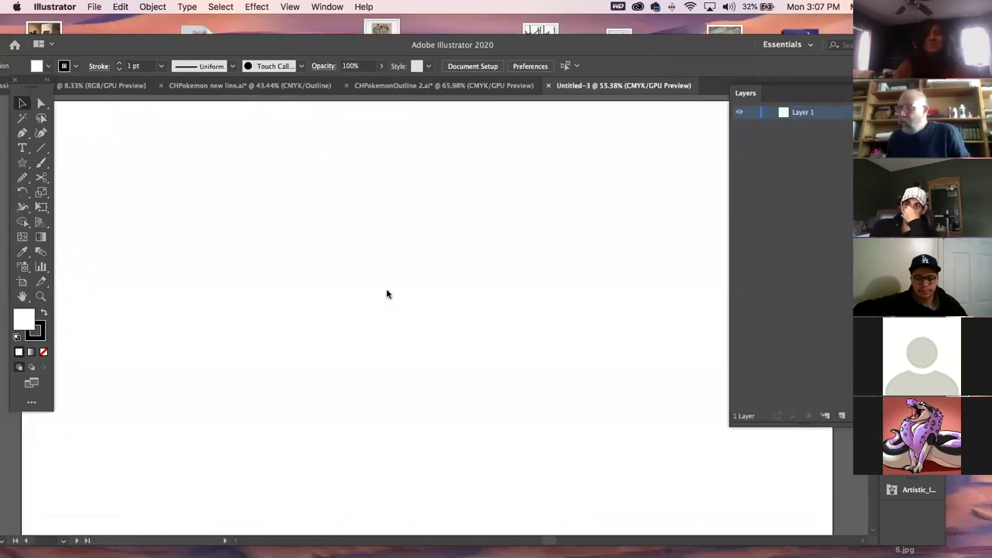
# Draw an open, wavy elongated loop across the middle of the artboard with the Pen tool and end the path
pyautogui.click(21, 132)
pyautogui.moveTo(259, 291)
pyautogui.mouseDown()
pyautogui.moveTo(282, 287)
pyautogui.moveTo(282, 268)
pyautogui.moveTo(366, 239)
pyautogui.mouseUp()
pyautogui.moveTo(423, 272)
pyautogui.mouseDown()
pyautogui.moveTo(480, 274)
pyautogui.moveTo(523, 336)
pyautogui.mouseUp()
pyautogui.moveTo(438, 332); pyautogui.dragTo(289, 355)
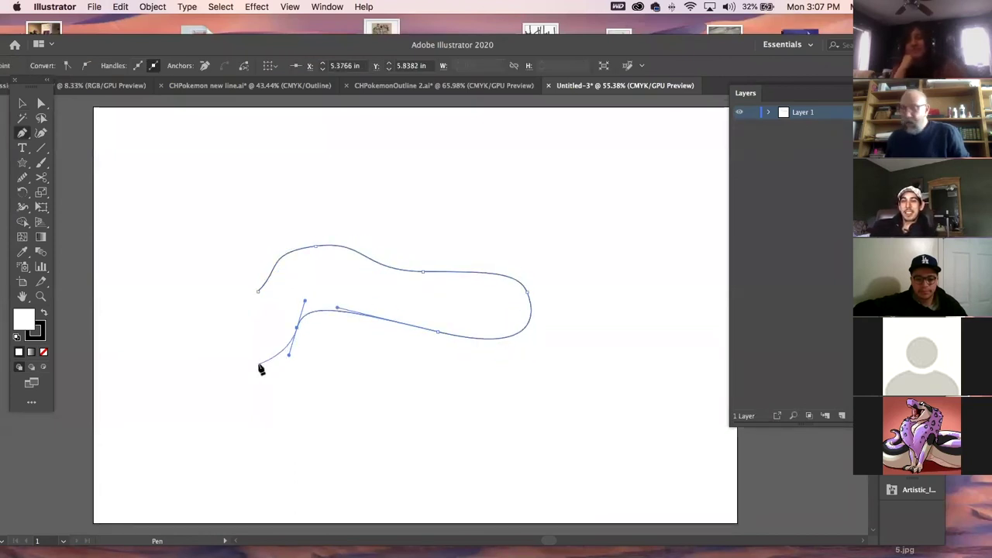
pyautogui.keyDown('super'); pyautogui.click(412, 408); pyautogui.keyUp('super')
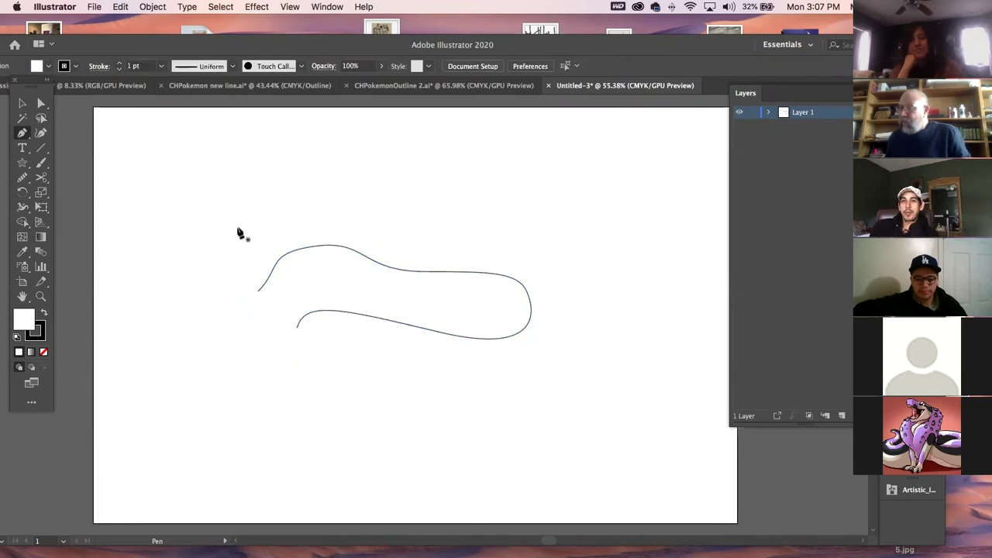
# Draw an open arched curve above the elongated loop with the Pen tool, finishing on the loop's upper edge, and end the path
pyautogui.click(250, 225)
pyautogui.moveTo(315, 215); pyautogui.dragTo(345, 178)
pyautogui.moveTo(417, 178); pyautogui.dragTo(463, 204)
pyautogui.click(482, 248)
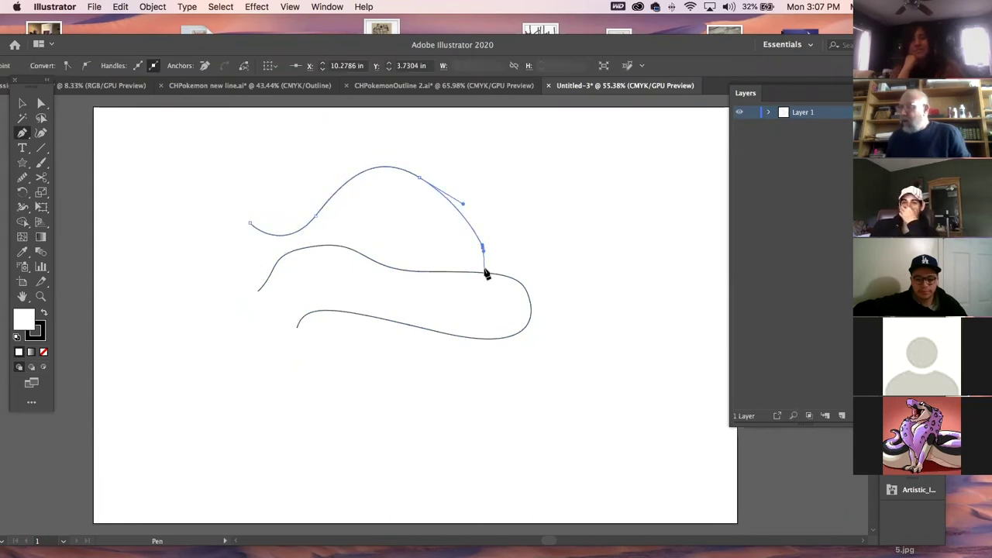
pyautogui.click(484, 272)
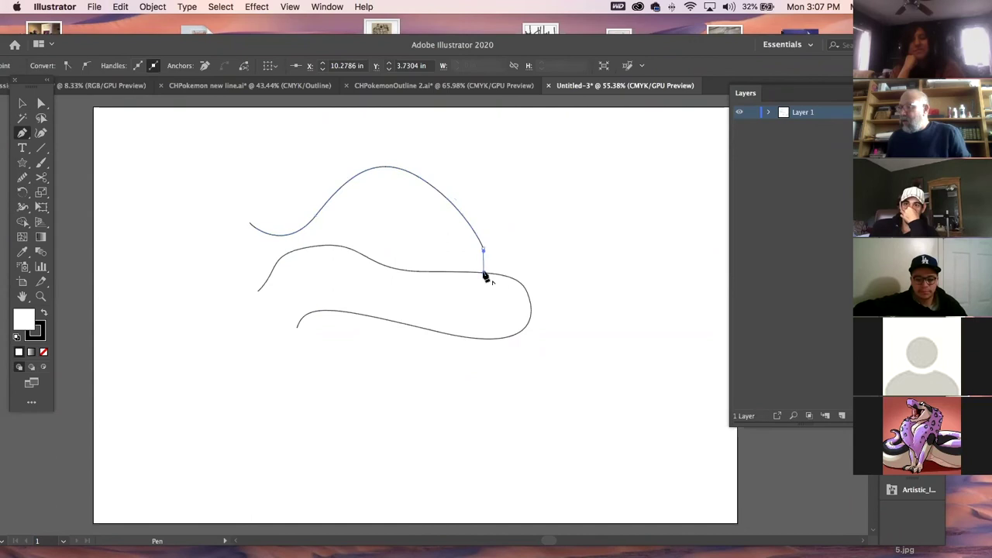
pyautogui.keyDown('super'); pyautogui.click(201, 225); pyautogui.keyUp('super')
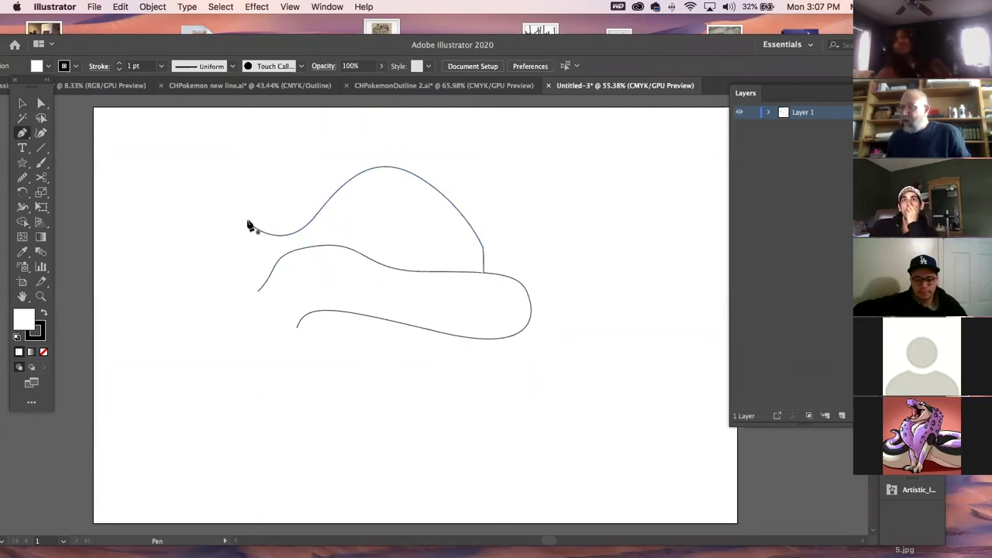
# Try to continue the arched curve from its left end, undo the added segment and deselect the path
pyautogui.click(249, 224)
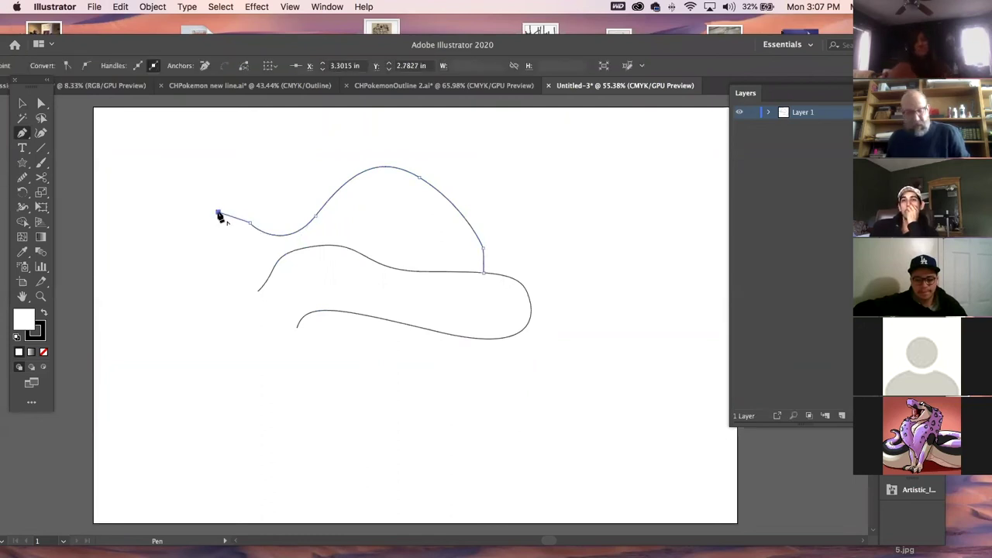
pyautogui.press('super+z')
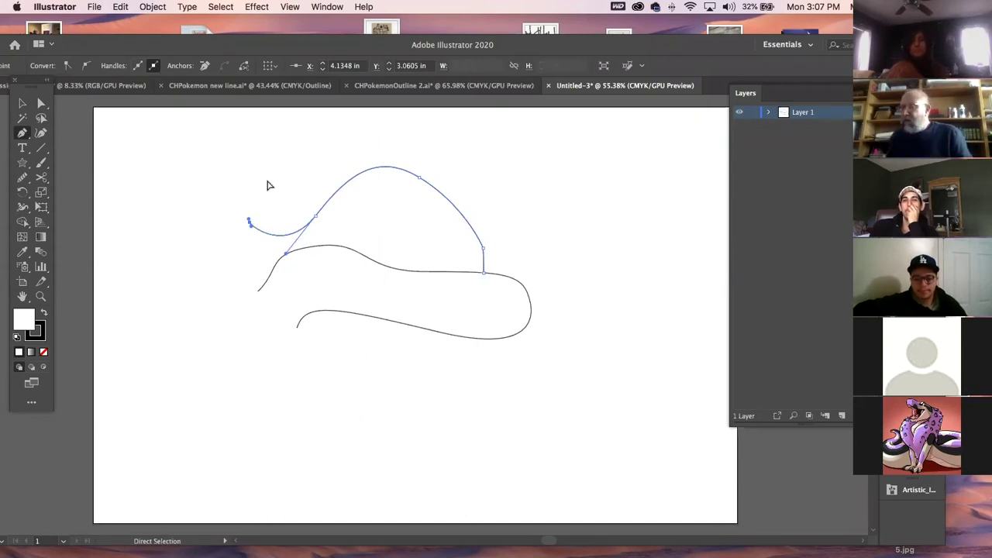
pyautogui.keyDown('super'); pyautogui.click(268, 183); pyautogui.keyUp('super')
pyautogui.press('super')
# Select both the arched curve and the elongated loop and lock the selection
pyautogui.moveTo(292, 144); pyautogui.dragTo(425, 317)
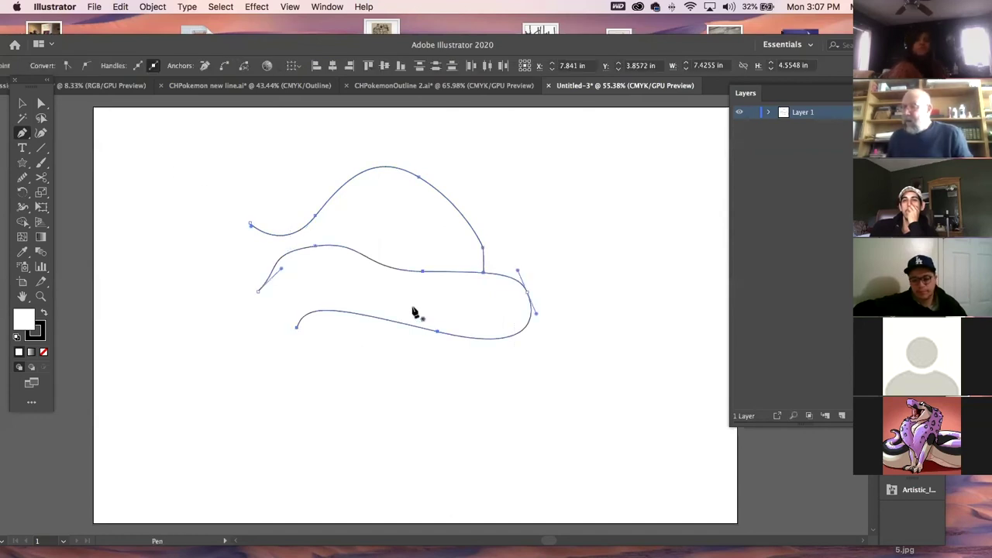
pyautogui.click(152, 6)
pyautogui.moveTo(264, 90)
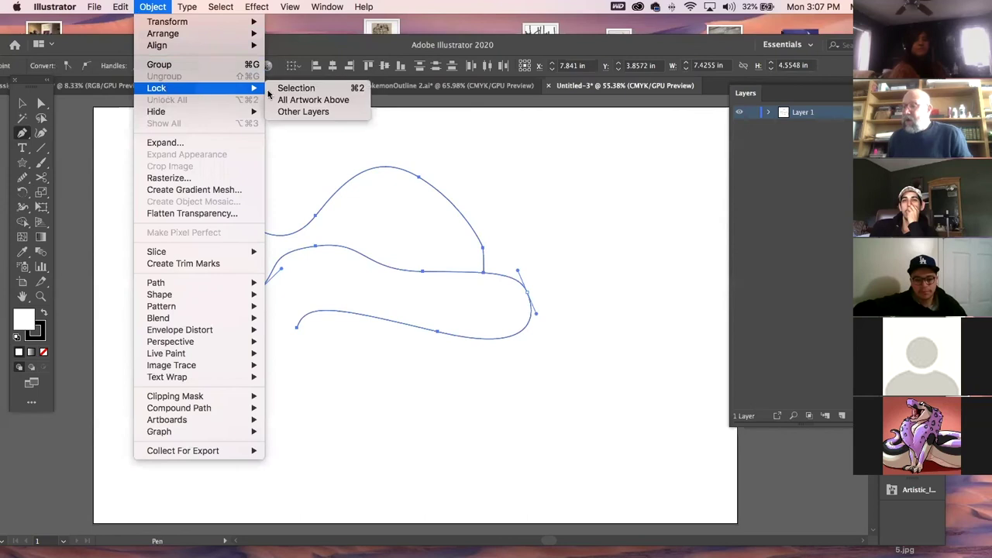
pyautogui.click(296, 90)
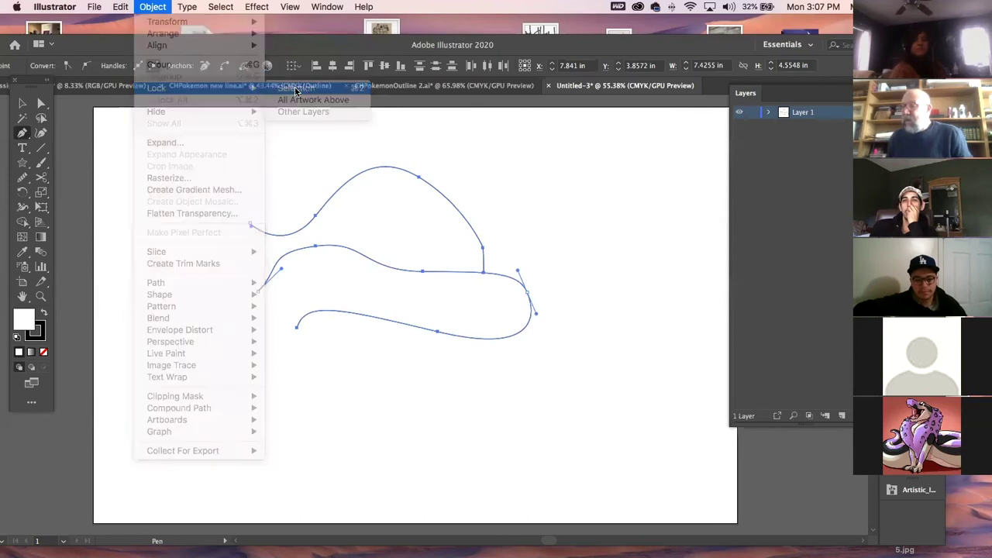
# Draw a straight-segment path starting at the locked arched curve's left end and crossing over the locked artwork
pyautogui.click(250, 221)
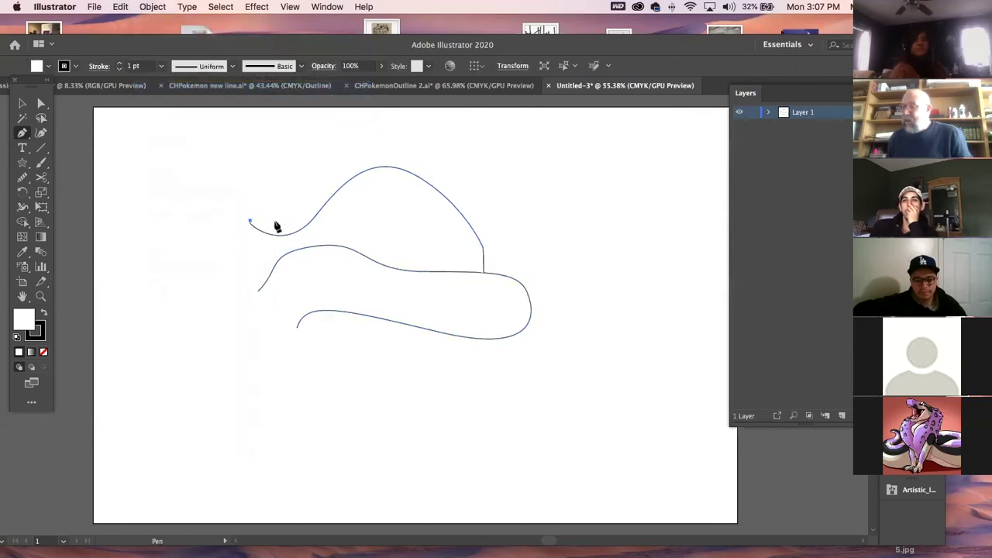
pyautogui.click(274, 221)
pyautogui.click(310, 217)
pyautogui.click(358, 219)
pyautogui.click(367, 248)
pyautogui.click(271, 243)
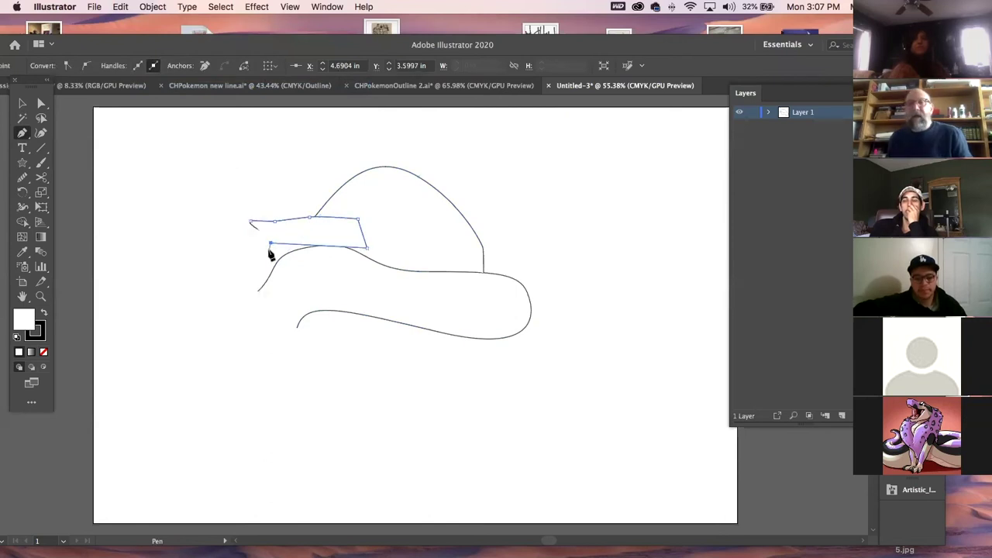
# Undo the segments of the straight-sided path and unlock all artwork
pyautogui.press('super+z')
pyautogui.press('super+z')
pyautogui.press('super+z')
pyautogui.press('super+z')
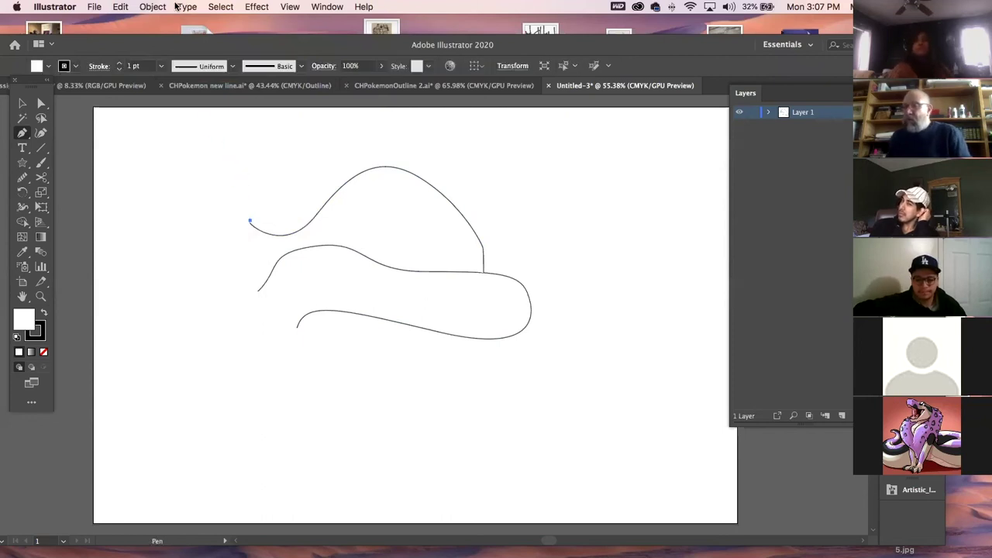
pyautogui.click(152, 7)
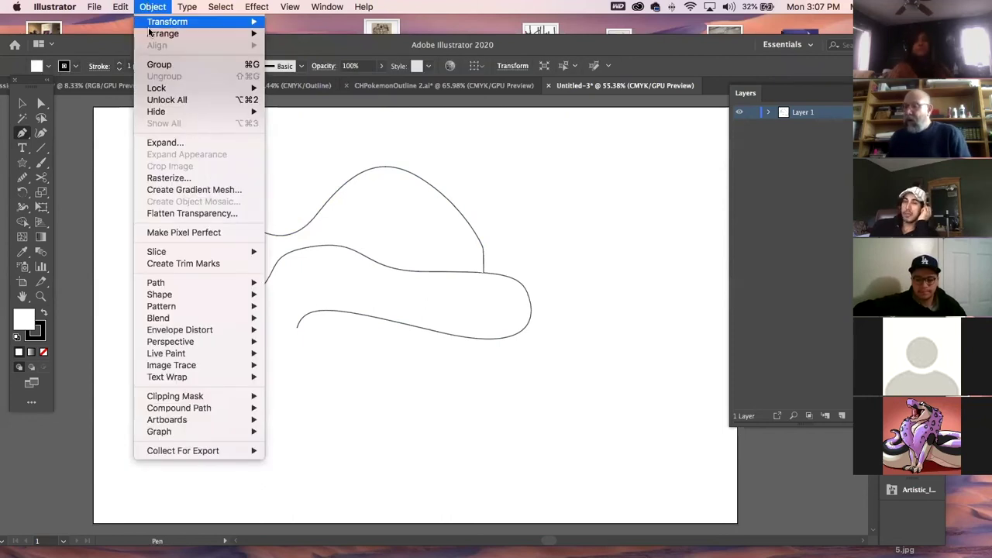
pyautogui.click(166, 100)
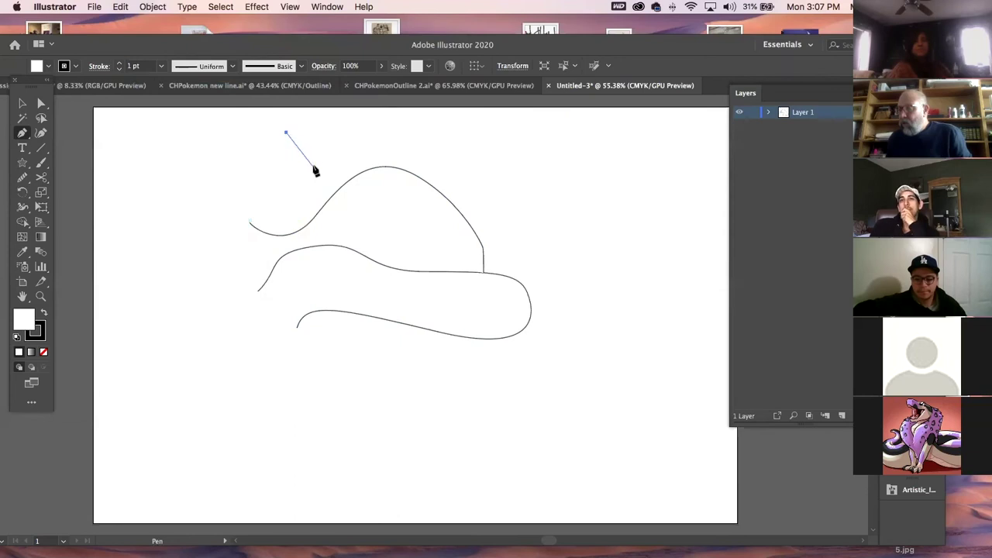
# Draw a large closed irregular curved shape over the left half of the artboard with the Pen tool and set the fill to none
pyautogui.moveTo(357, 163); pyautogui.dragTo(372, 315)
pyautogui.moveTo(299, 277); pyautogui.dragTo(274, 319)
pyautogui.moveTo(276, 370); pyautogui.dragTo(232, 399)
pyautogui.moveTo(163, 383); pyautogui.dragTo(155, 295)
pyautogui.moveTo(170, 238); pyautogui.dragTo(215, 205)
pyautogui.moveTo(209, 173); pyautogui.dragTo(245, 126)
pyautogui.click(286, 132)
pyautogui.click(44, 352)
# Draw a closed irregular shape across the elongated loop, reaching from below the arch to beneath the loop
pyautogui.click(348, 223)
pyautogui.moveTo(378, 332); pyautogui.dragTo(343, 394)
pyautogui.moveTo(402, 402); pyautogui.dragTo(452, 402)
pyautogui.moveTo(486, 373); pyautogui.dragTo(443, 310)
pyautogui.moveTo(441, 267); pyautogui.dragTo(450, 239)
pyautogui.moveTo(440, 231); pyautogui.dragTo(411, 221)
pyautogui.click(349, 224)
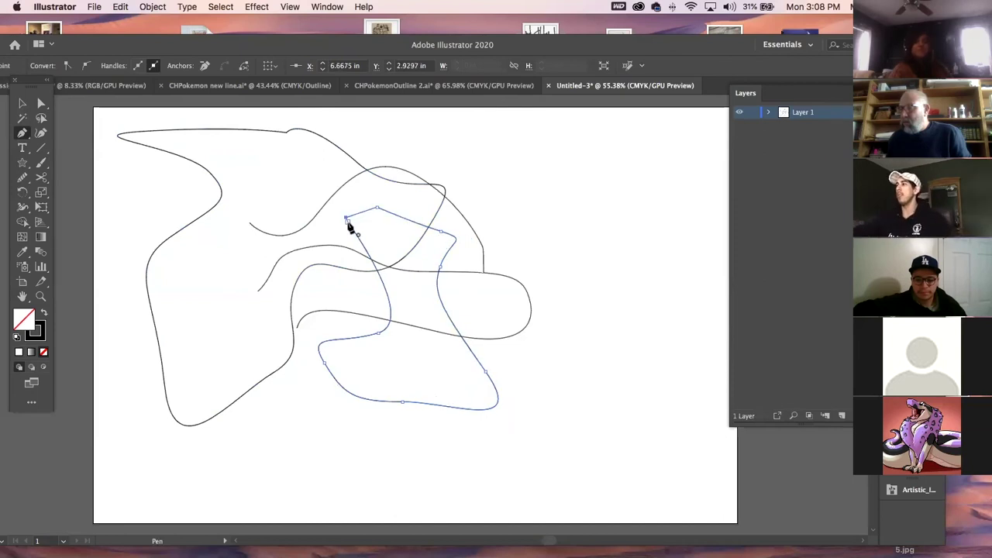
# Draw another closed curvy shape with a pointed lower corner, overlapping the left ends of the arched curve and the loop
pyautogui.moveTo(280, 249); pyautogui.dragTo(235, 248)
pyautogui.moveTo(204, 280); pyautogui.dragTo(193, 305)
pyautogui.click(231, 348)
pyautogui.moveTo(255, 299); pyautogui.dragTo(286, 289)
pyautogui.moveTo(329, 299); pyautogui.dragTo(329, 240)
pyautogui.click(321, 214)
pyautogui.moveTo(301, 190); pyautogui.dragTo(226, 194)
pyautogui.moveTo(233, 235); pyautogui.dragTo(242, 237)
pyautogui.click(280, 250)
# Draw a small closed egg-shaped path overlapping the left edge of the large irregular shape
pyautogui.moveTo(121, 223); pyautogui.dragTo(176, 309)
pyautogui.moveTo(189, 271); pyautogui.dragTo(201, 247)
pyautogui.click(191, 233)
# Select the large irregular shape and examine the Arrange stacking-order options, leaving it deselected
pyautogui.click(24, 107)
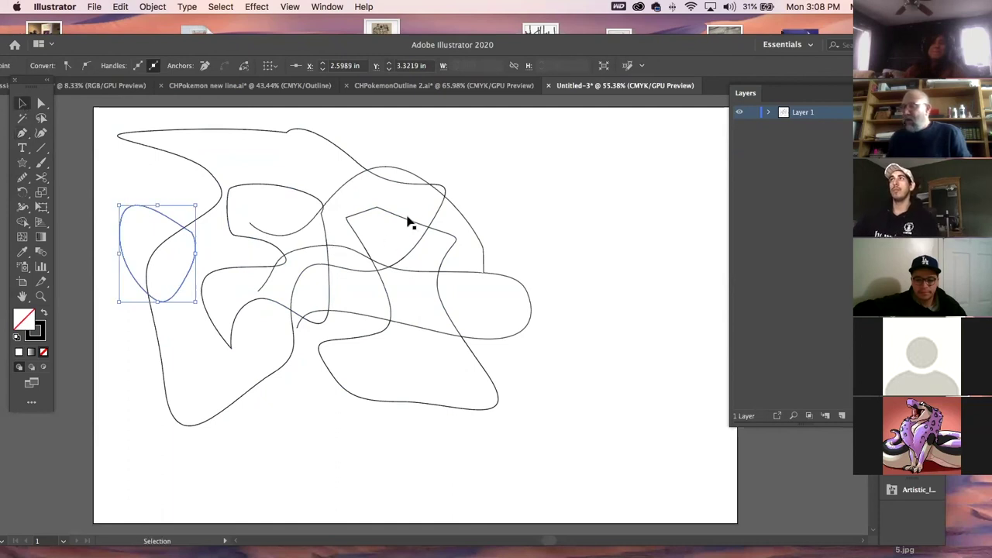
pyautogui.click(449, 209)
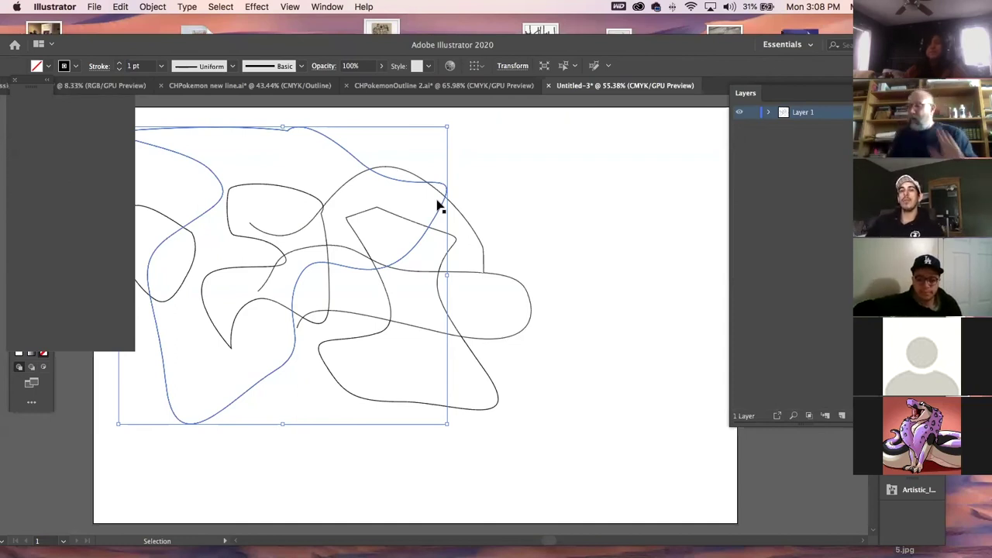
pyautogui.click(233, 140)
pyautogui.click(231, 131)
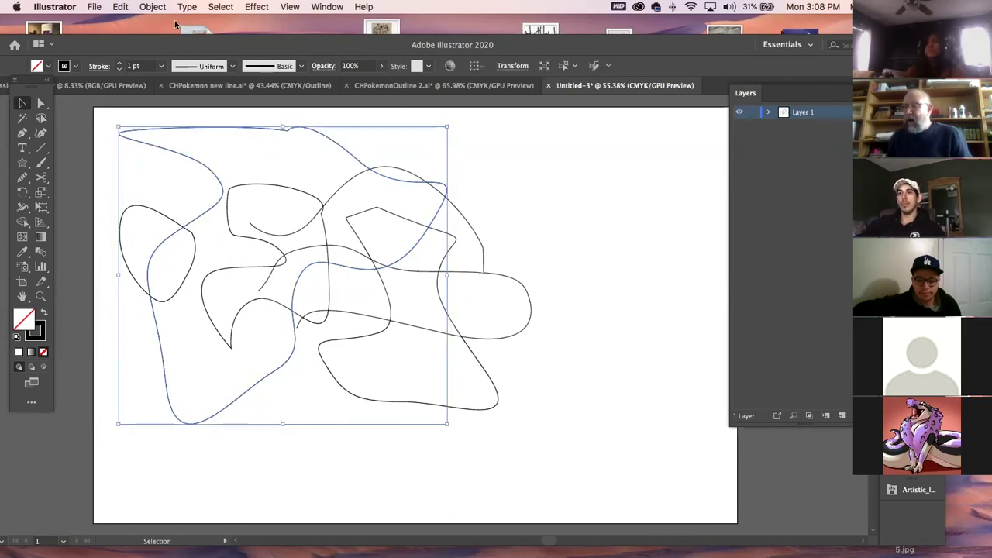
pyautogui.click(153, 7)
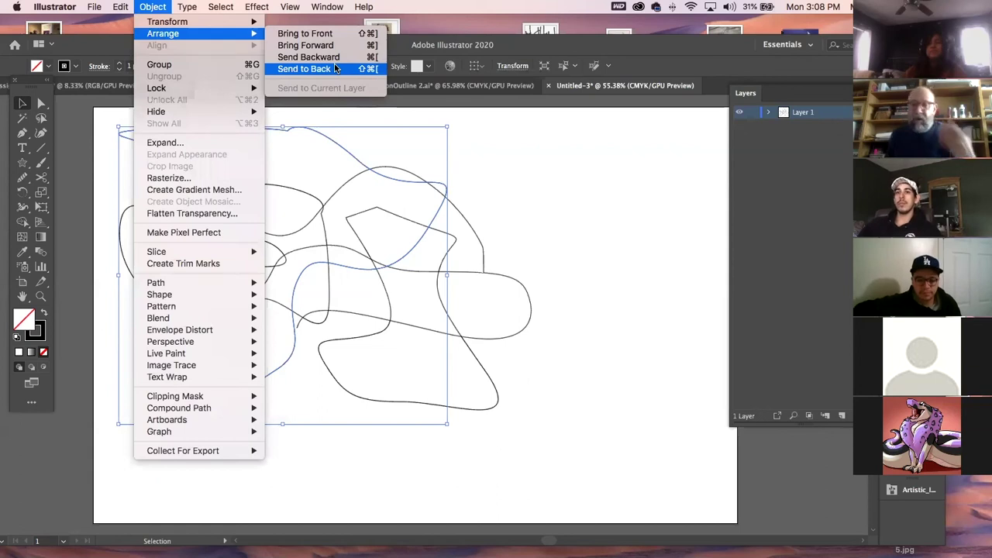
pyautogui.click(163, 7)
pyautogui.click(545, 140)
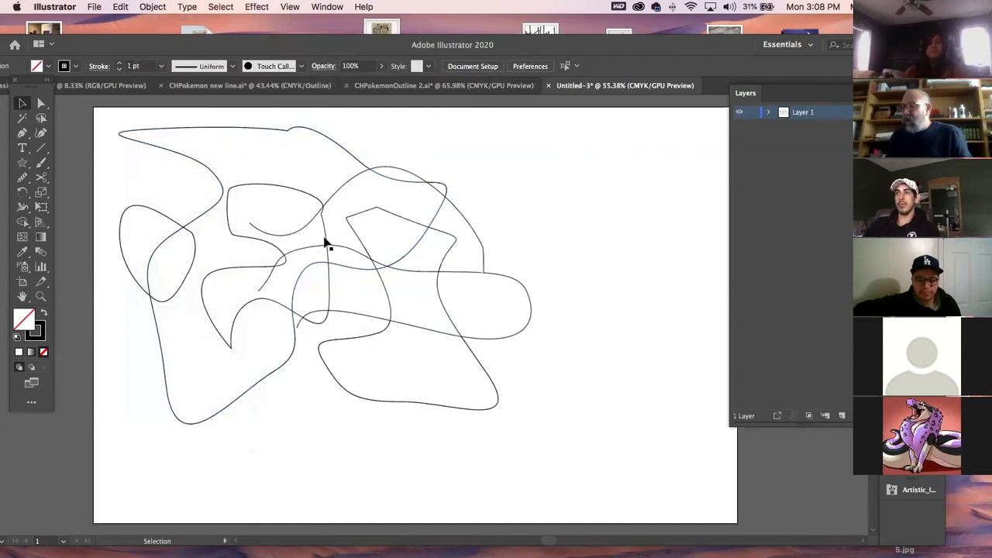
pyautogui.click(158, 6)
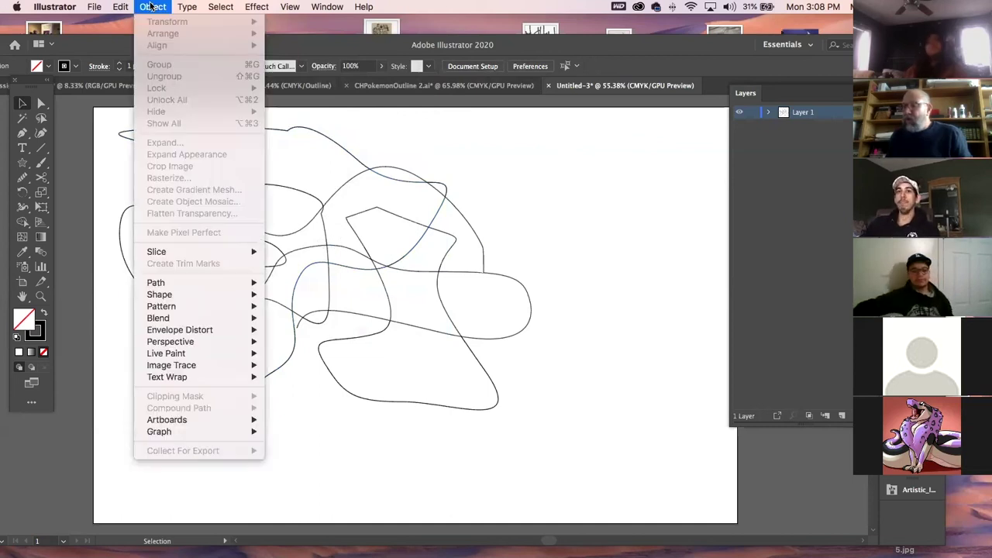
pyautogui.click(155, 6)
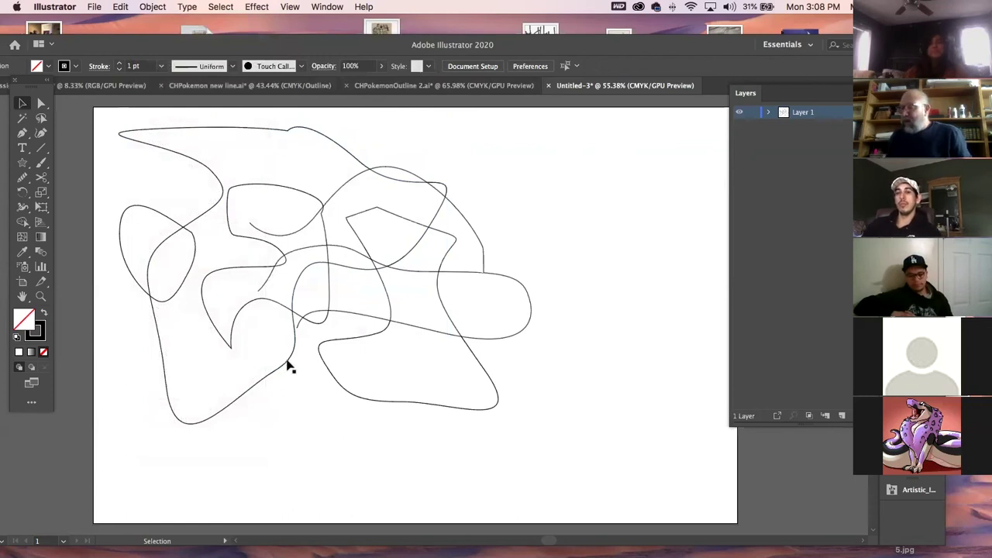
# Select the elongated loop and the arched curve one after the other and lock each of them
pyautogui.click(285, 321)
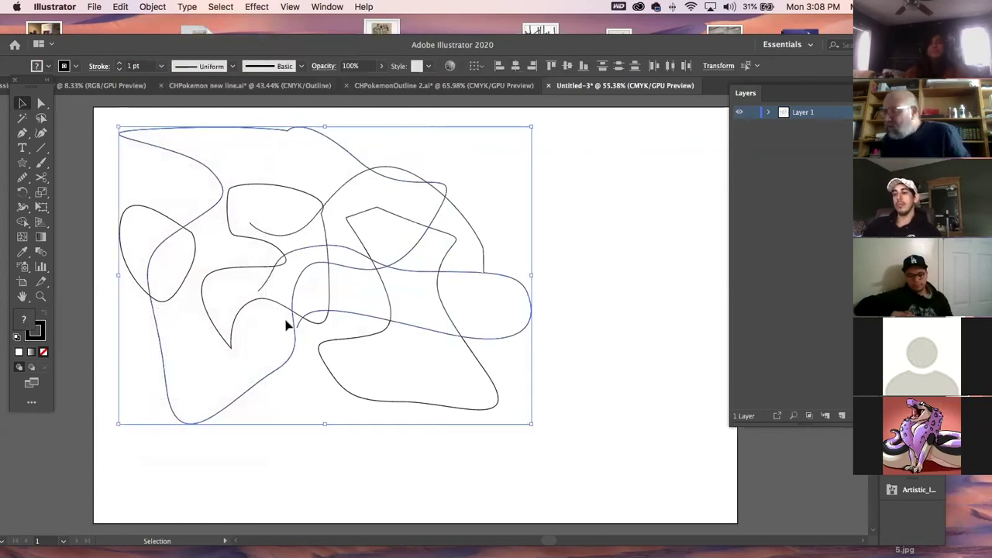
pyautogui.click(647, 269)
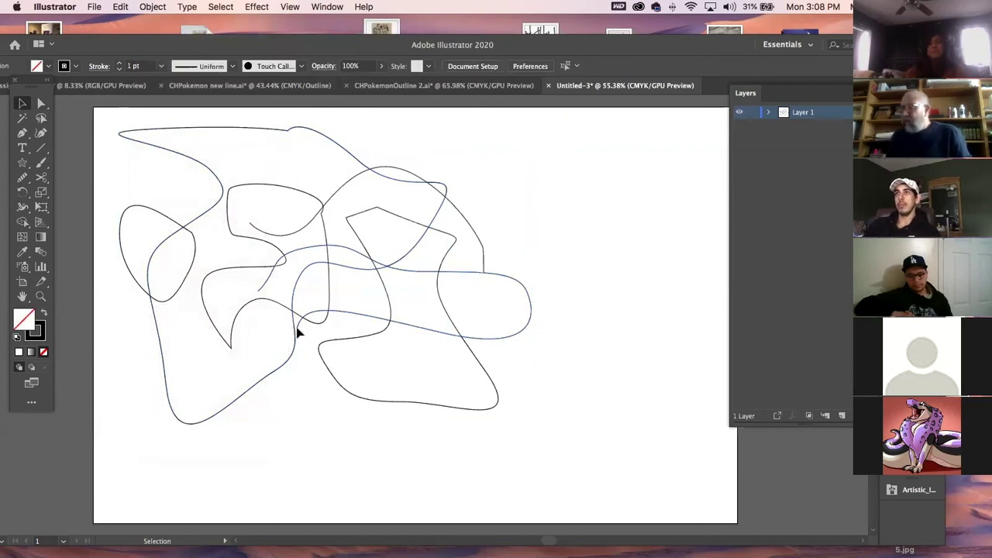
pyautogui.click(299, 332)
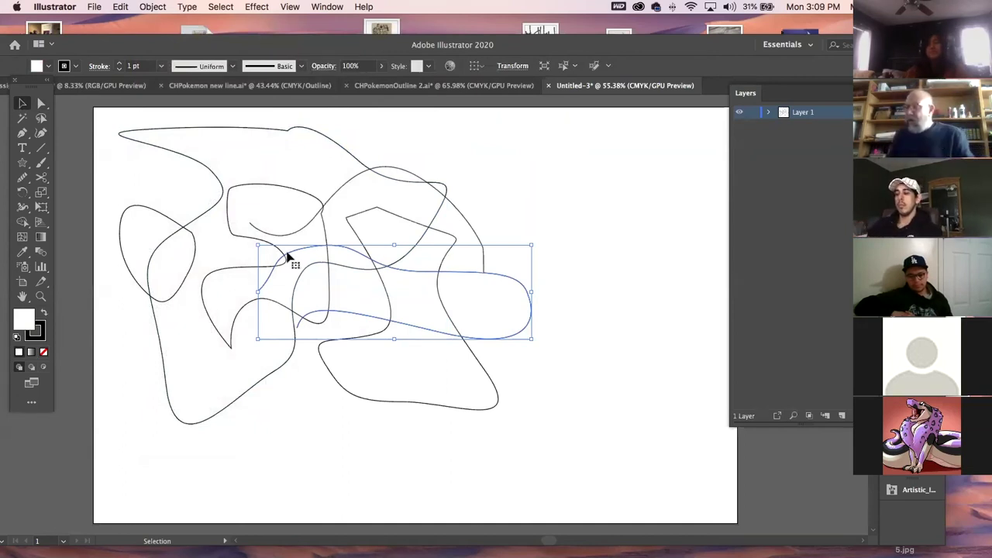
pyautogui.press('a')
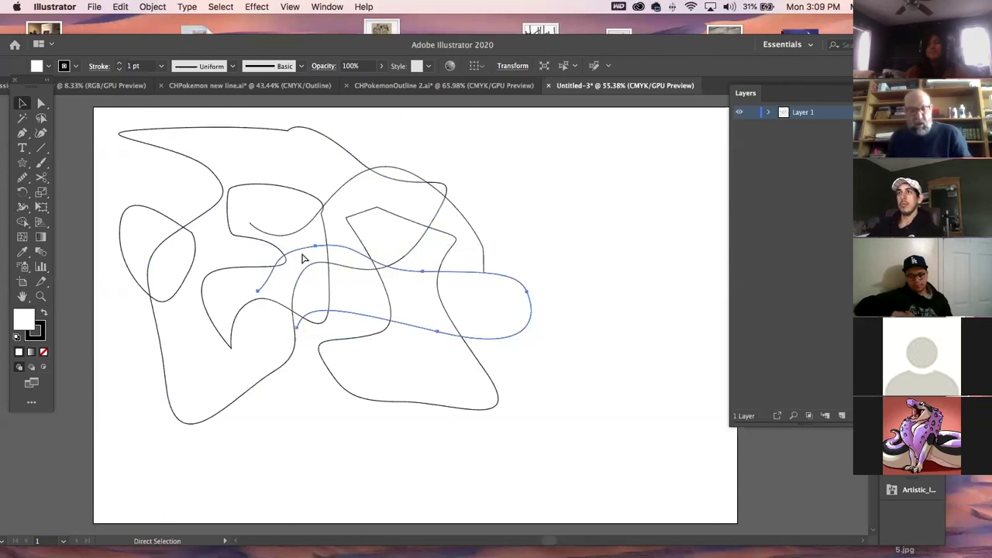
pyautogui.click(304, 258)
pyautogui.click(357, 234)
pyautogui.click(359, 239)
pyautogui.click(348, 188)
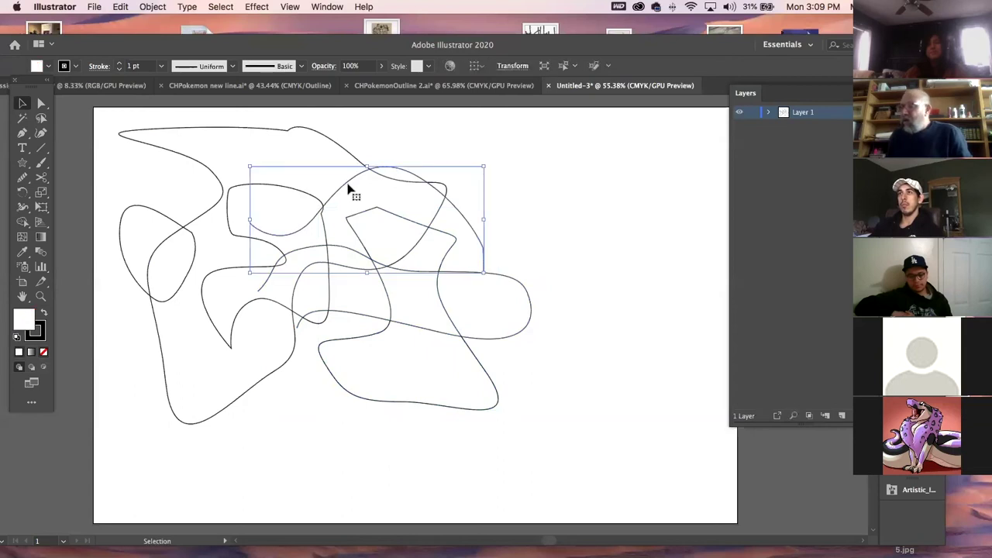
pyautogui.click(353, 314)
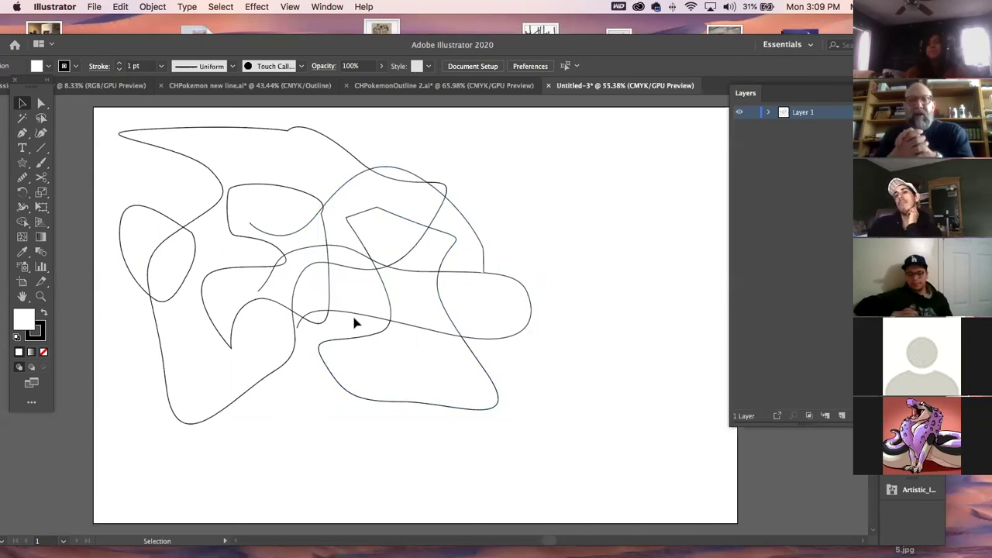
# Unlock all locked paths and deselect them
pyautogui.press('a')
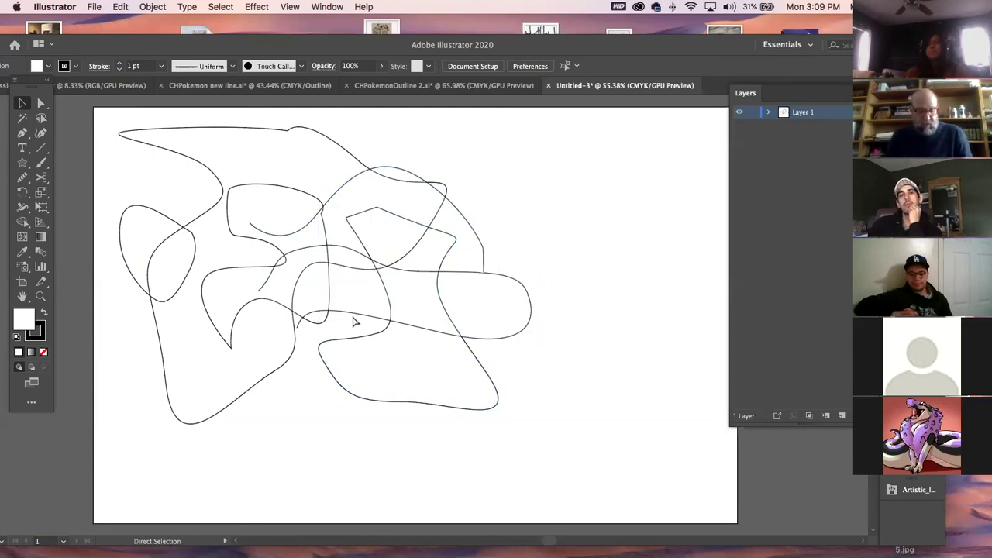
pyautogui.click(153, 6)
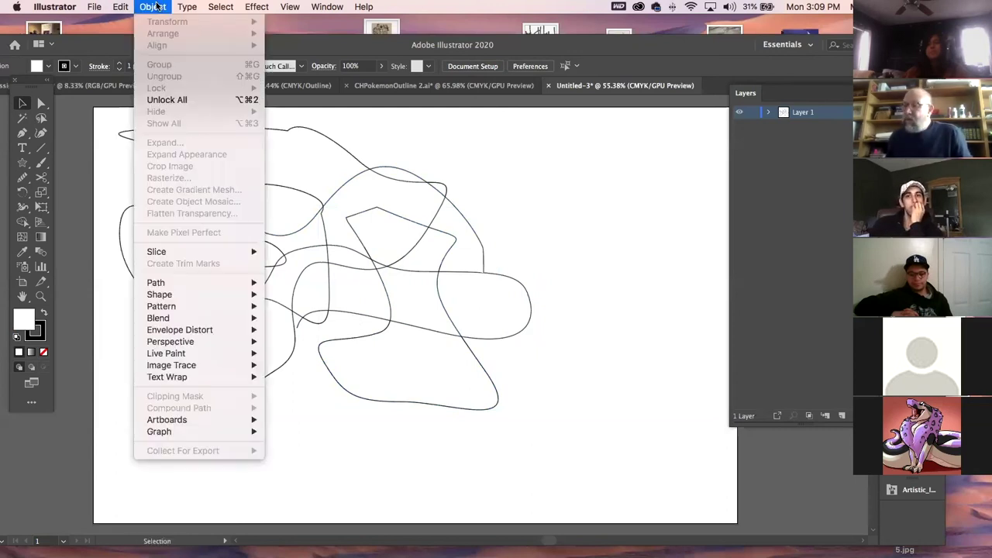
pyautogui.click(174, 106)
pyautogui.click(385, 228)
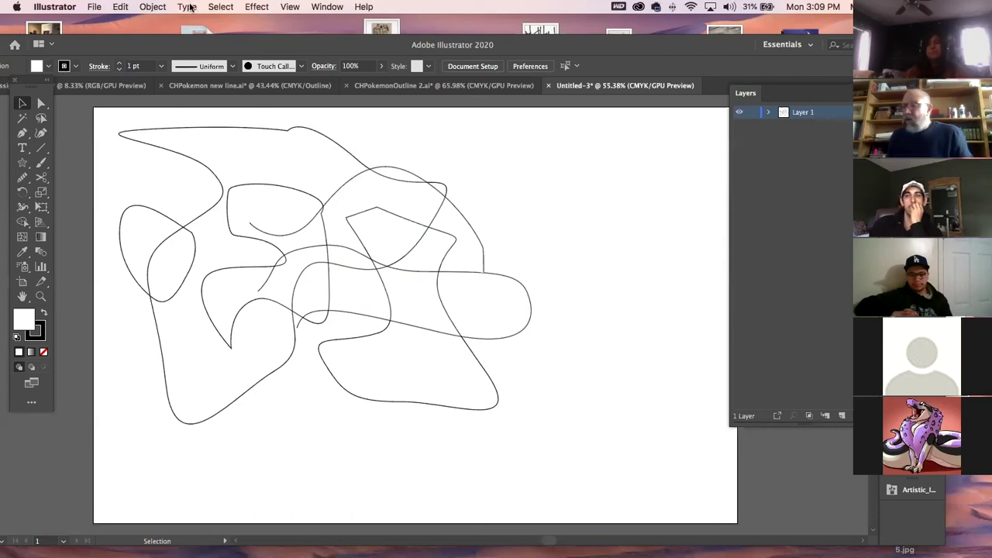
# Check the overlapping paths in Outline mode and return to Preview using CPU rendering
pyautogui.click(293, 7)
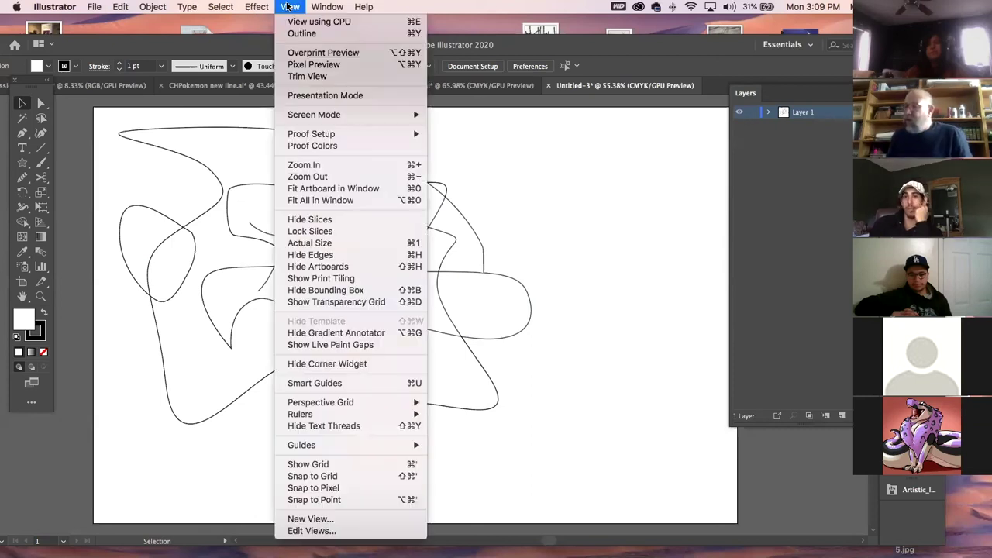
pyautogui.click(297, 33)
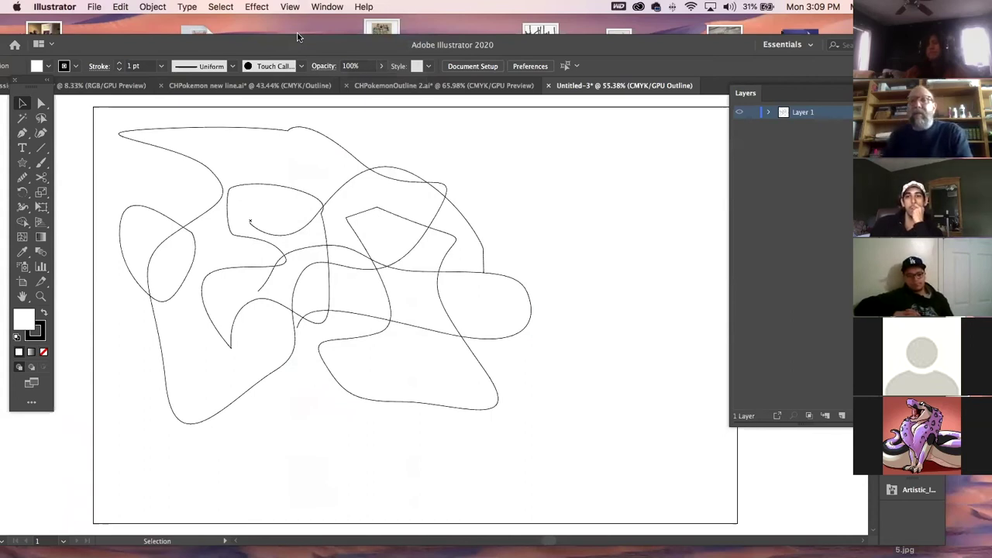
pyautogui.click(289, 6)
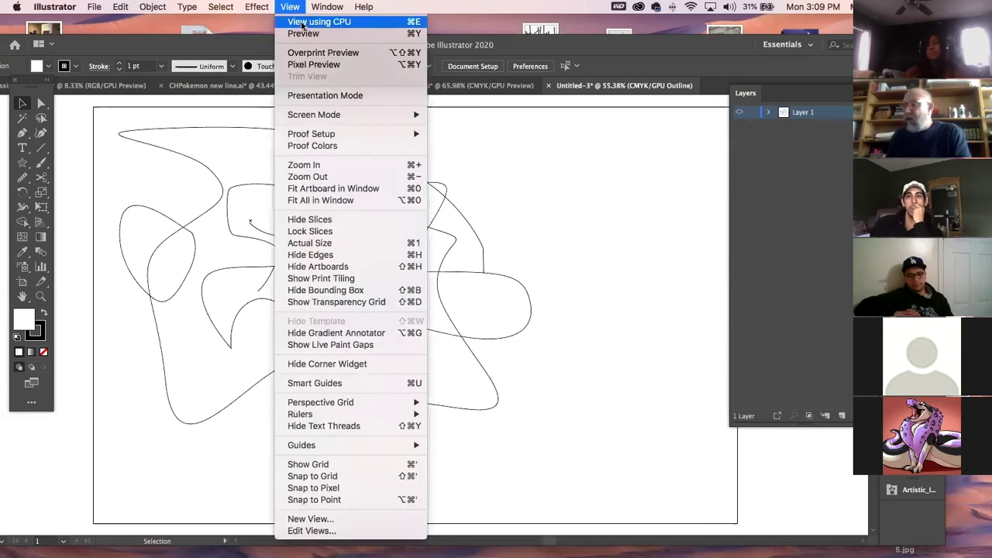
pyautogui.click(307, 21)
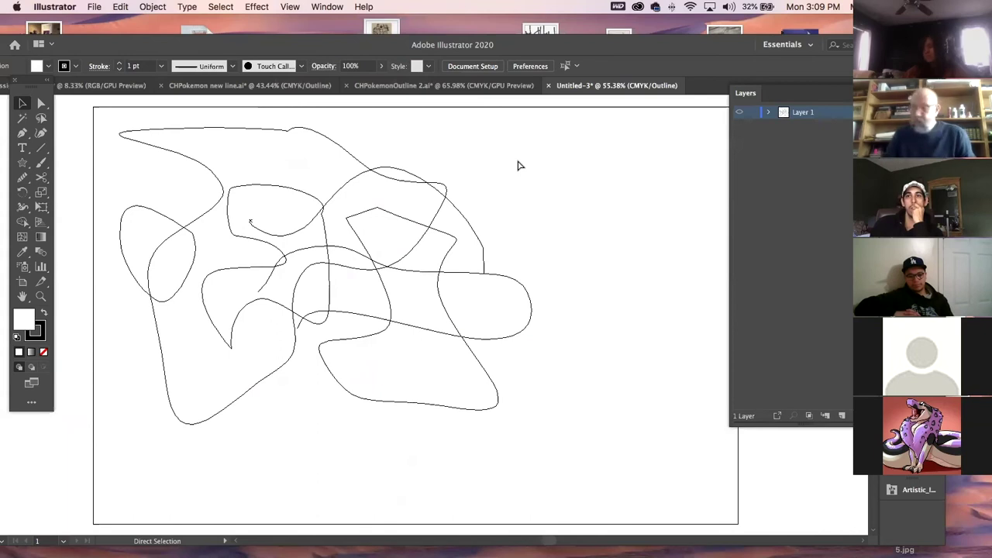
pyautogui.press('super+y')
pyautogui.click(453, 239)
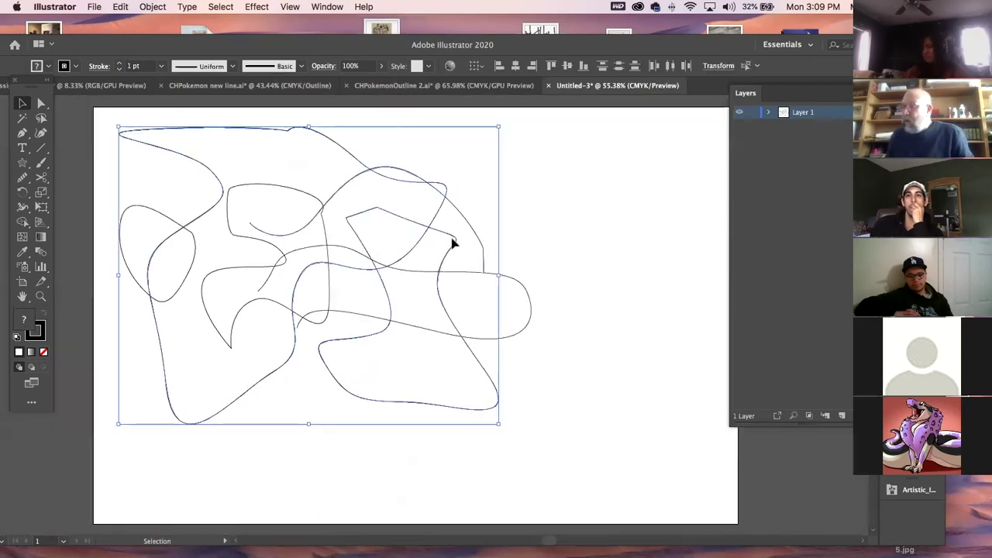
# Deselect the large shape, switch to the CHPokemonOutline 2.ai document and unlock all of its artwork
pyautogui.click(567, 213)
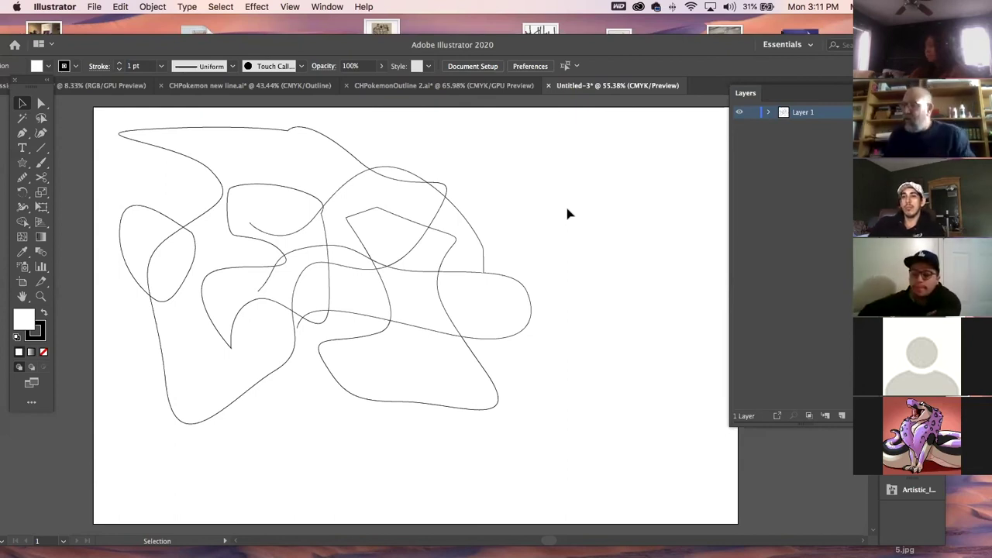
pyautogui.click(380, 85)
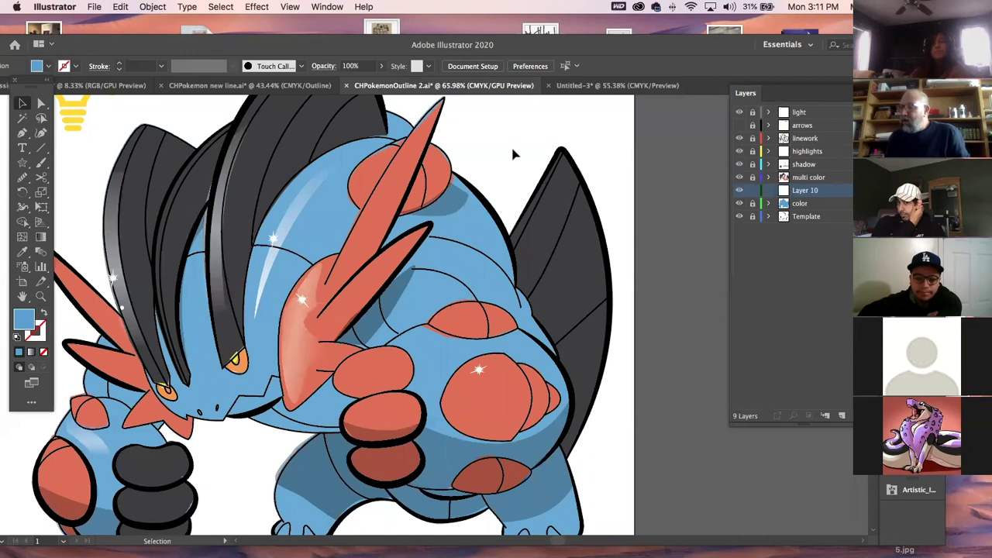
pyautogui.press('super+minus')
pyautogui.press('super+minus')
pyautogui.press('super+minus')
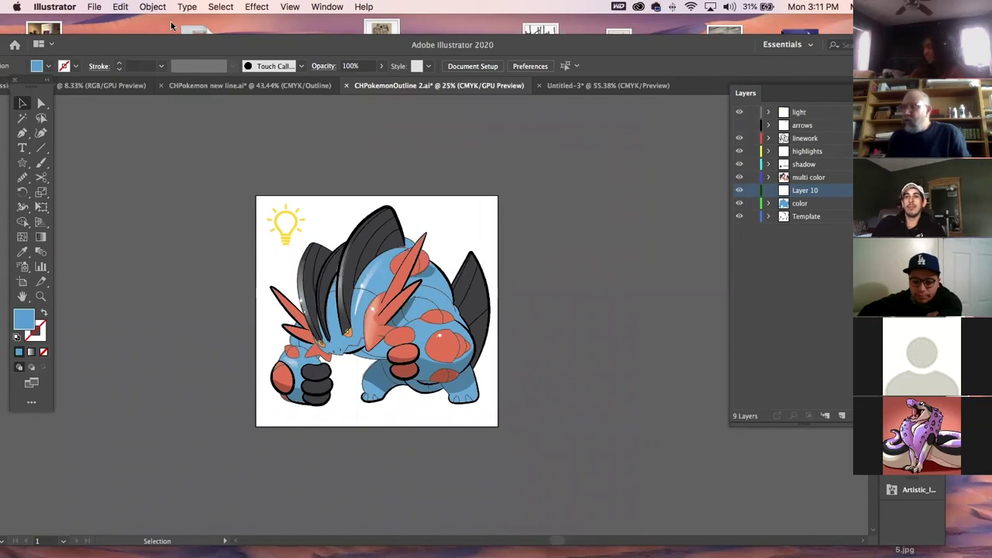
pyautogui.click(152, 6)
pyautogui.click(154, 6)
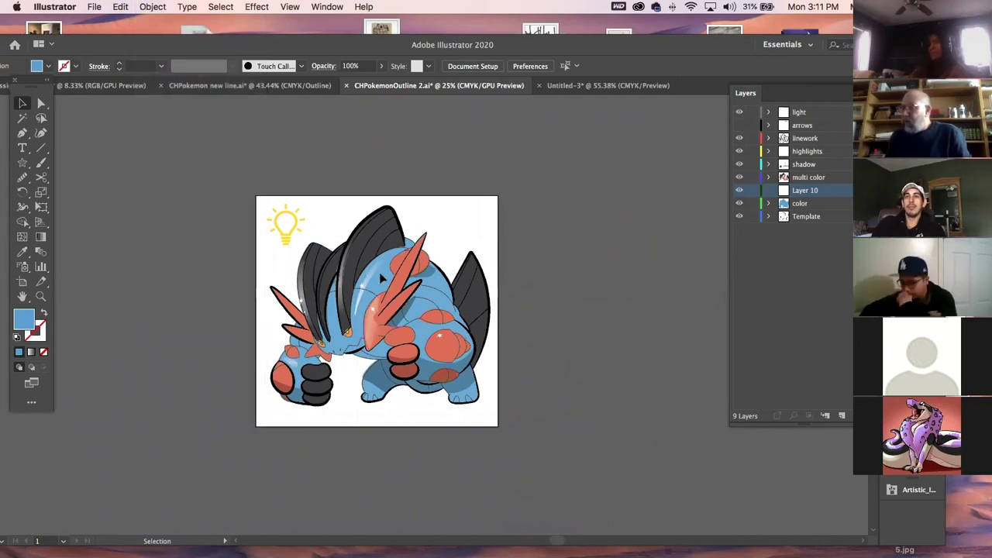
# Pull the blue body, dark fin and several red colour shapes away from the Pokémon line art to show them as separate pieces
pyautogui.moveTo(379, 273); pyautogui.dragTo(530, 203)
pyautogui.moveTo(375, 235); pyautogui.dragTo(225, 146)
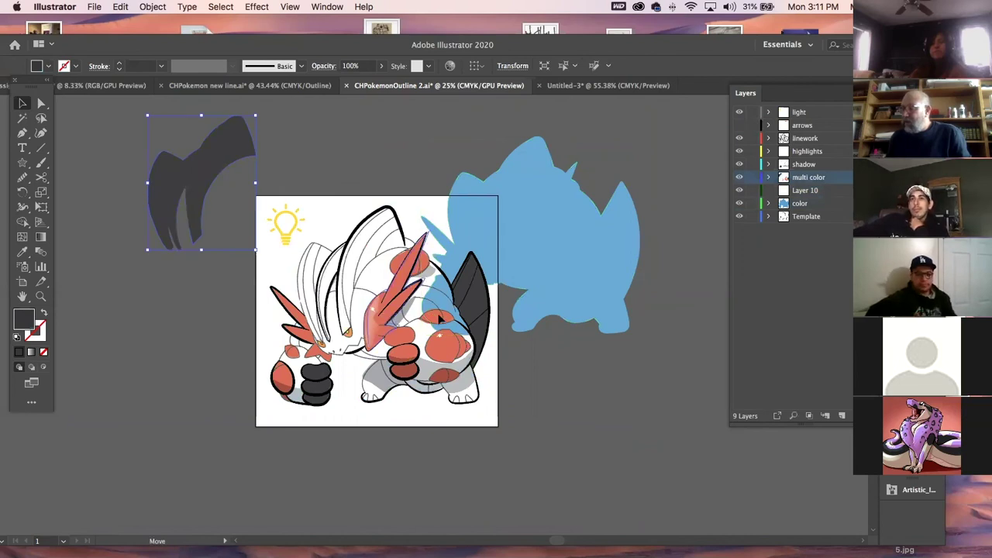
pyautogui.moveTo(391, 308); pyautogui.dragTo(627, 445)
pyautogui.moveTo(454, 358); pyautogui.dragTo(679, 310)
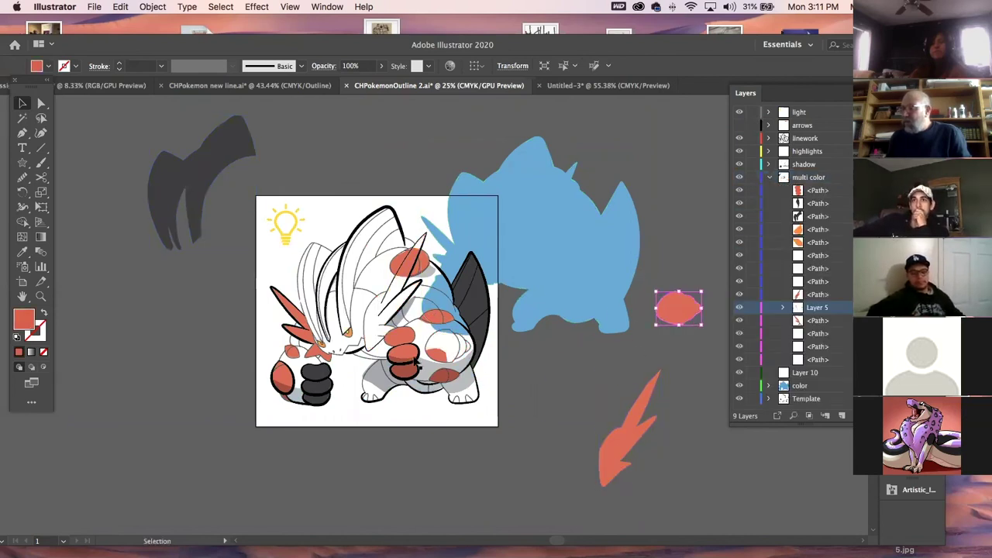
pyautogui.moveTo(403, 353); pyautogui.dragTo(136, 342)
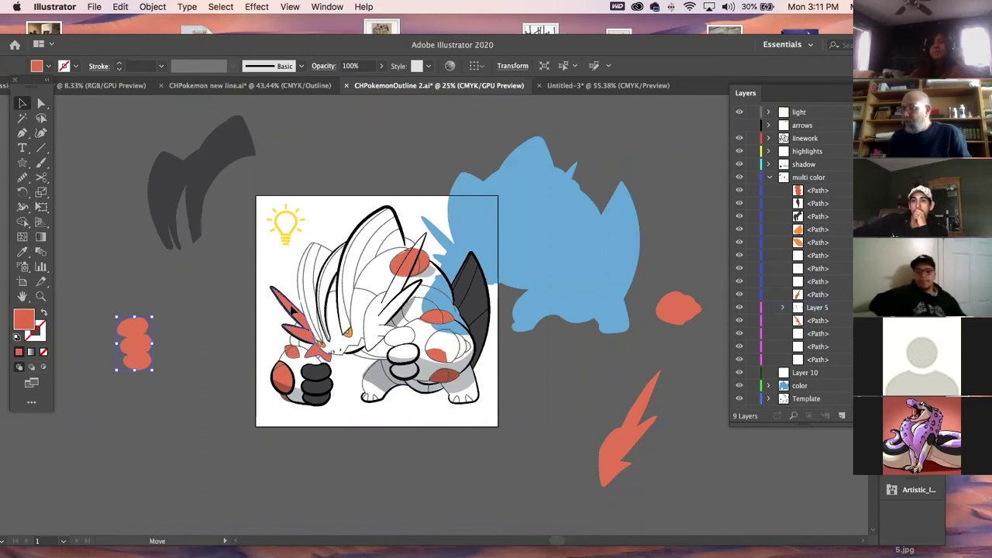
pyautogui.moveTo(292, 320); pyautogui.dragTo(210, 279)
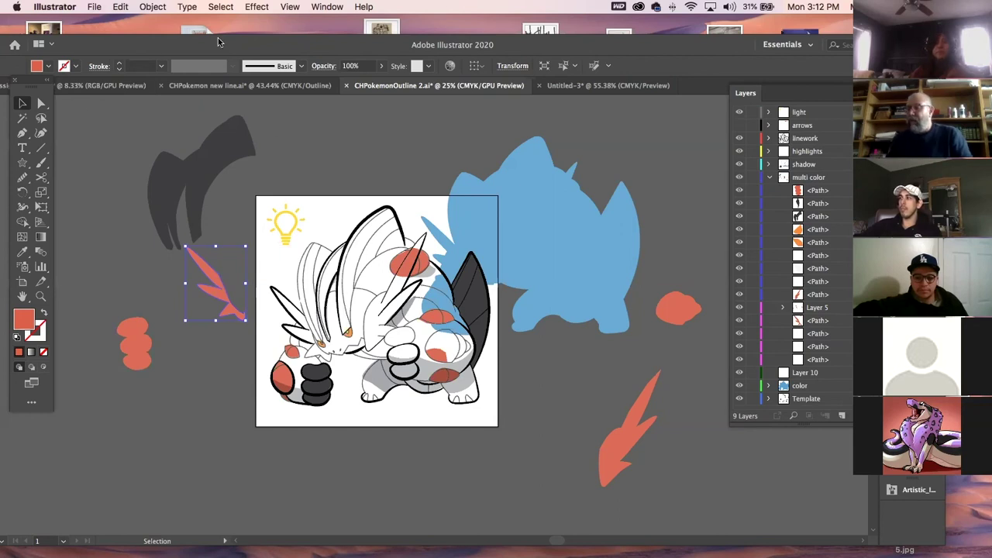
# Close CHPokemonOutline 2.ai without saving and delete all the practice paths in Untitled-3
pyautogui.click(346, 85)
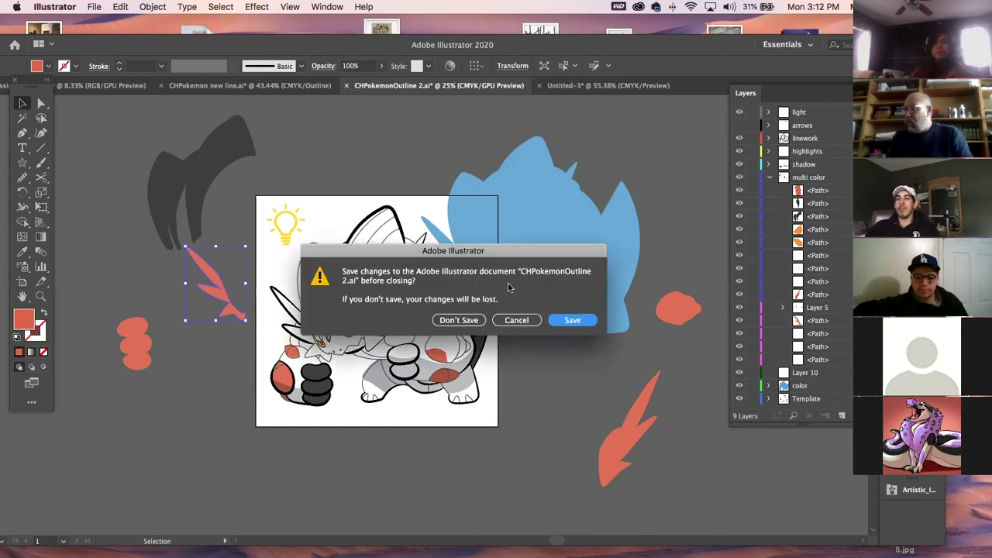
pyautogui.click(465, 321)
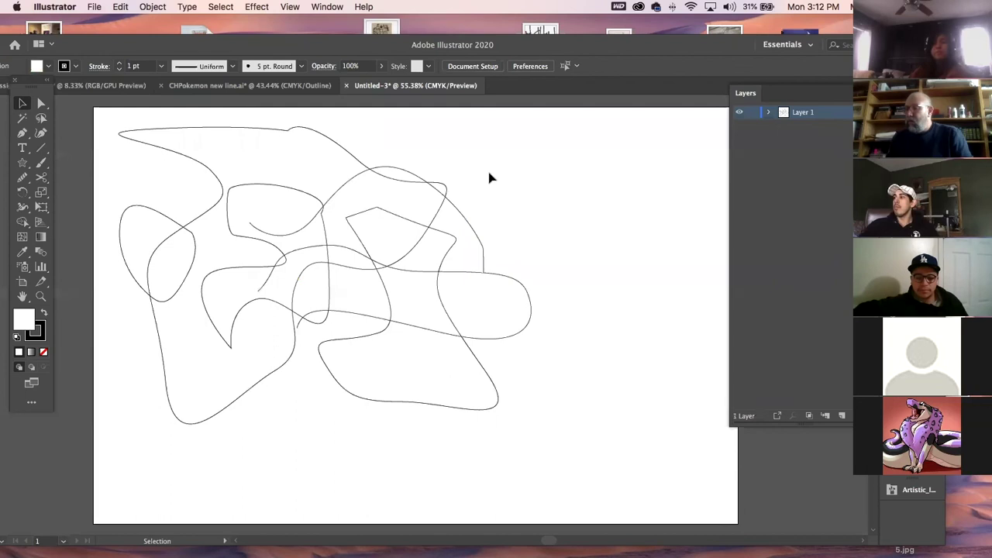
pyautogui.click(374, 401)
pyautogui.press('BackSpace')
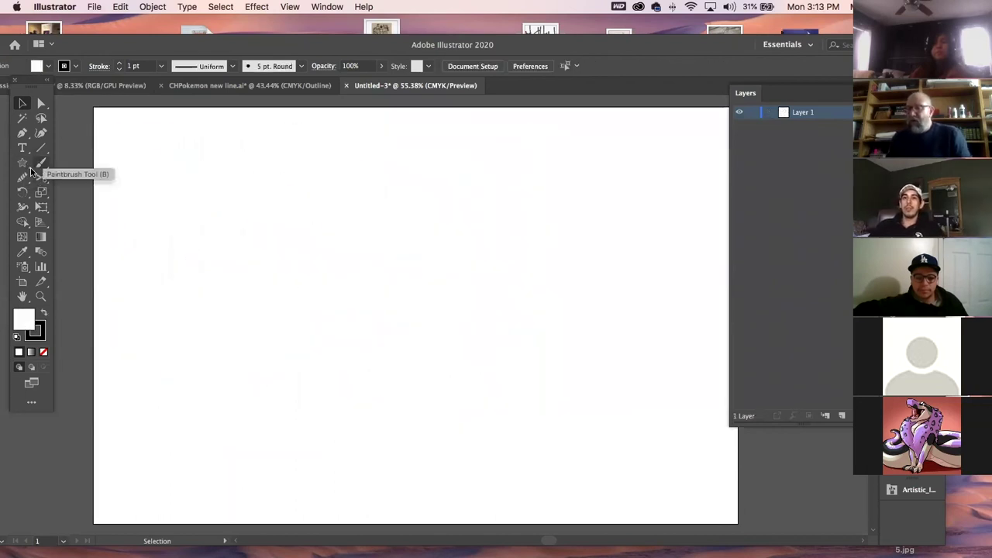
# Draw a circle about 4.44 in across in the upper-left part of the empty artboard with the Ellipse tool
pyautogui.click(23, 163)
pyautogui.click(84, 192)
pyautogui.moveTo(298, 268); pyautogui.dragTo(305, 352)
# Add the letter M as point text above the circle and enlarge it to about 154 pt
pyautogui.click(23, 148)
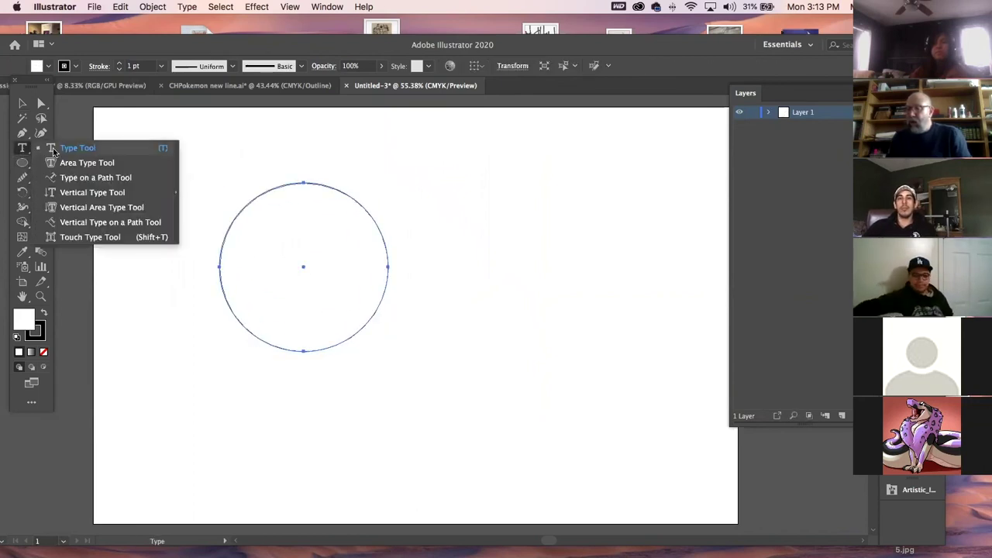
pyautogui.click(54, 153)
pyautogui.click(207, 142)
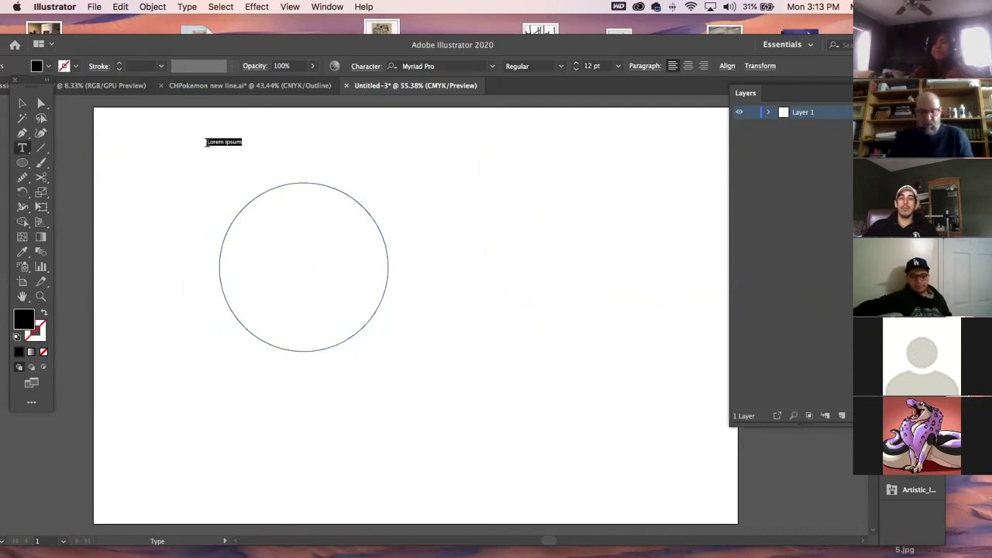
pyautogui.write('M')
pyautogui.press('Escape')
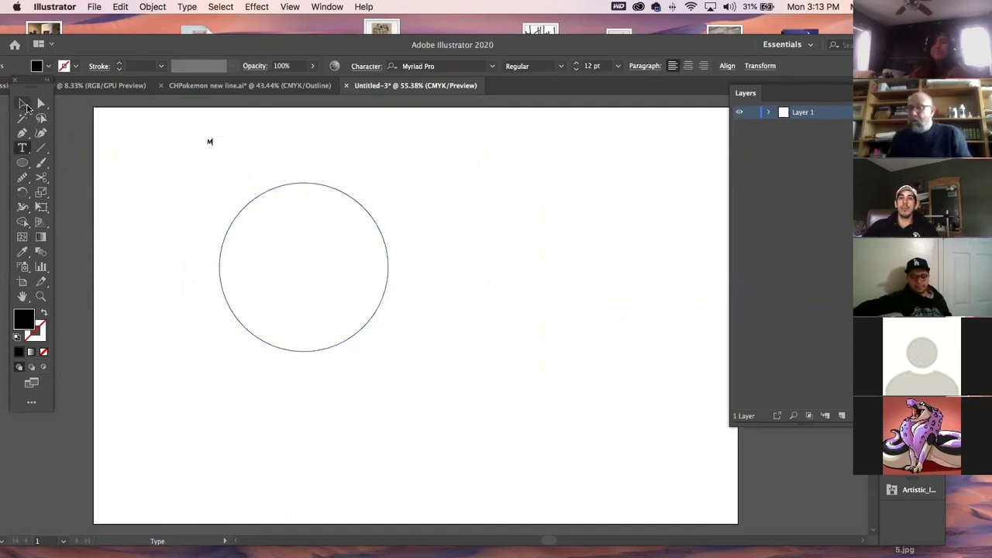
pyautogui.moveTo(217, 147); pyautogui.dragTo(208, 217)
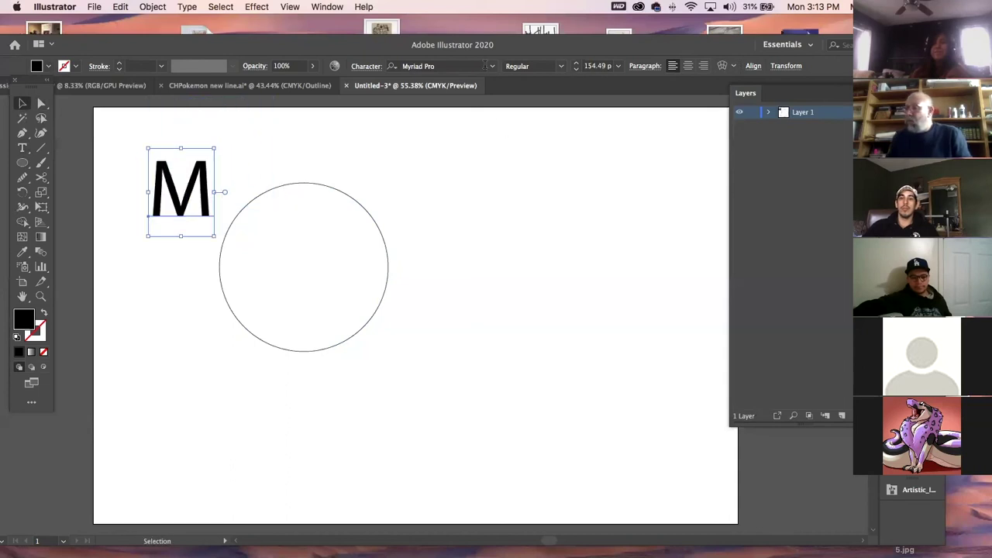
# Set the M's font to Ed in the Gothic style
pyautogui.click(484, 66)
pyautogui.write('ed')
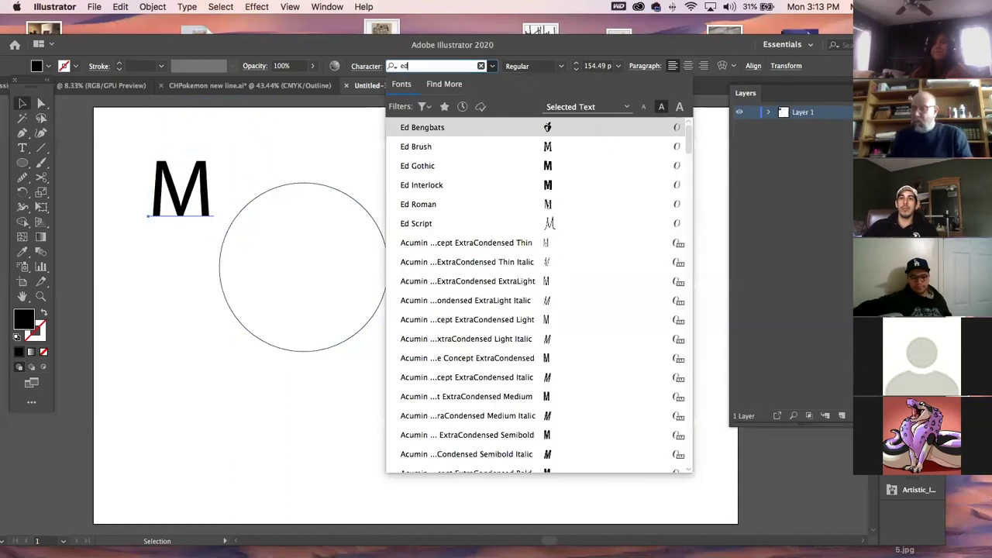
pyautogui.press('Return')
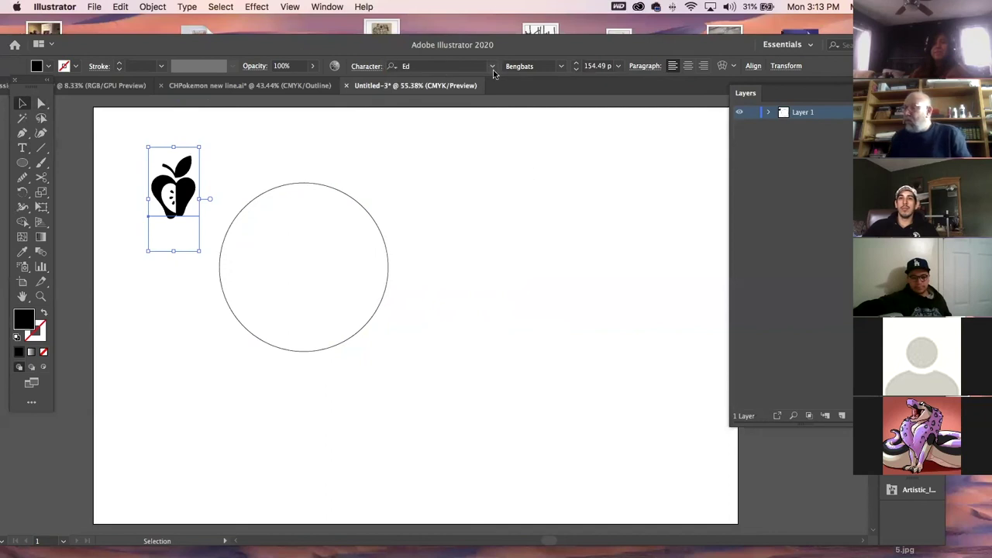
pyautogui.click(559, 66)
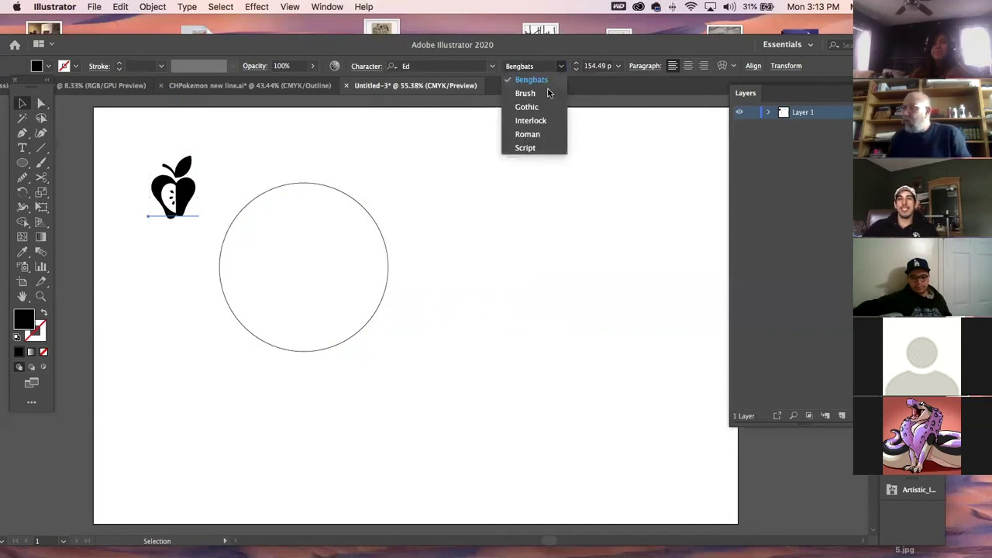
pyautogui.click(530, 106)
pyautogui.click(228, 228)
pyautogui.click(184, 200)
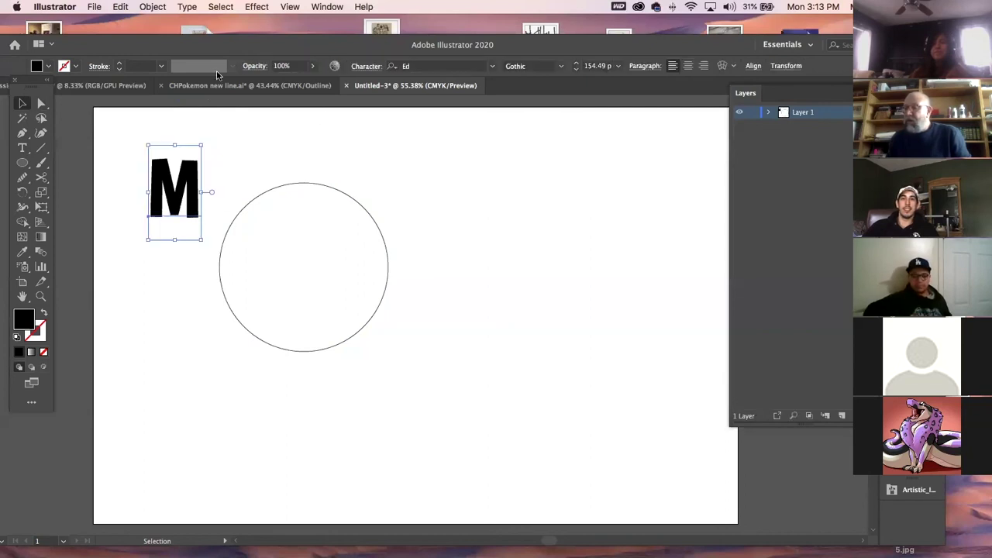
# Set the M's font to Avenir in the Black style
pyautogui.moveTo(439, 66); pyautogui.dragTo(390, 66)
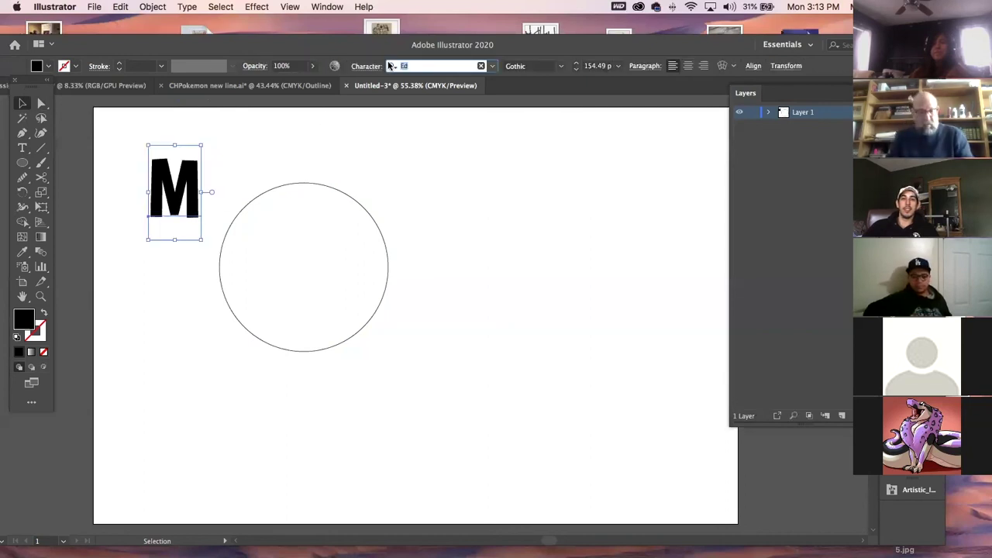
pyautogui.write('av')
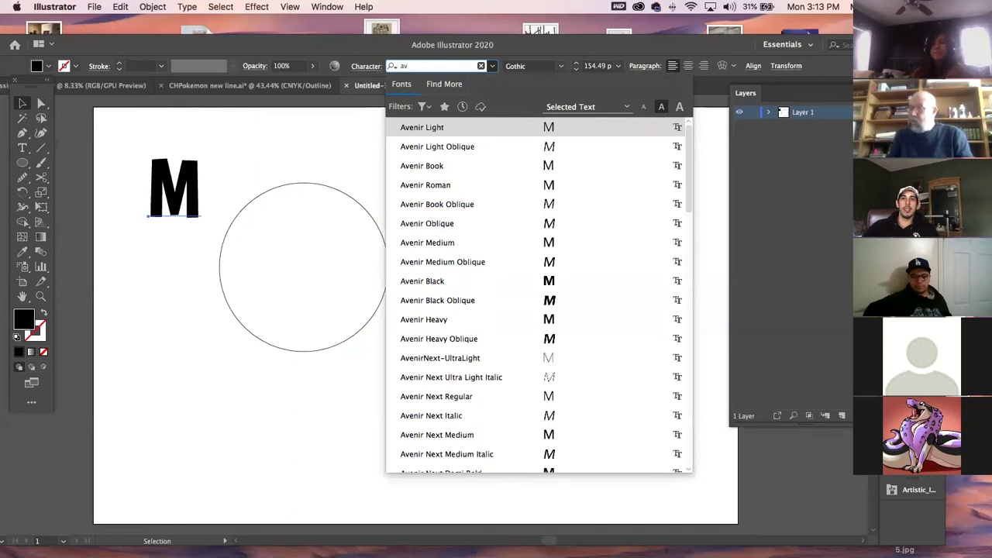
pyautogui.press('Return')
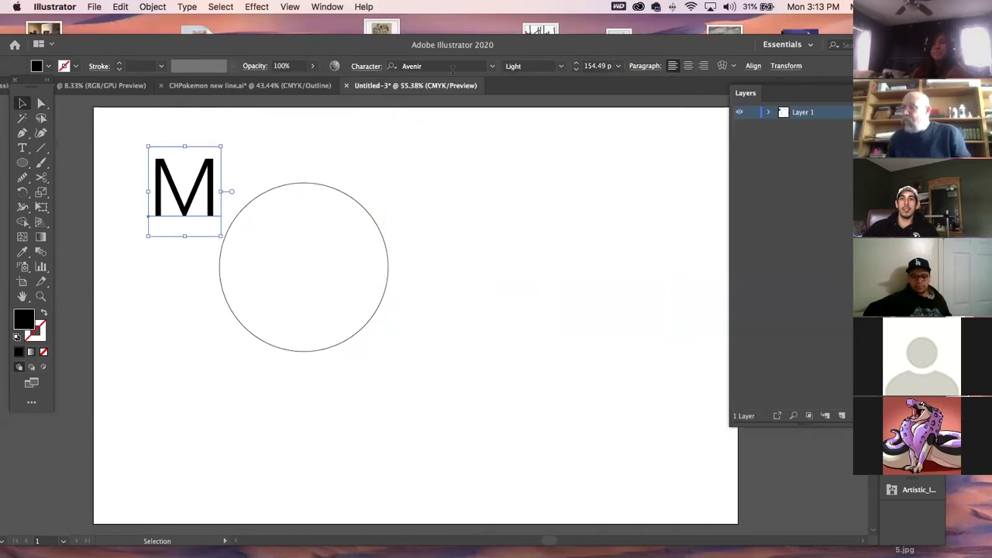
pyautogui.click(562, 67)
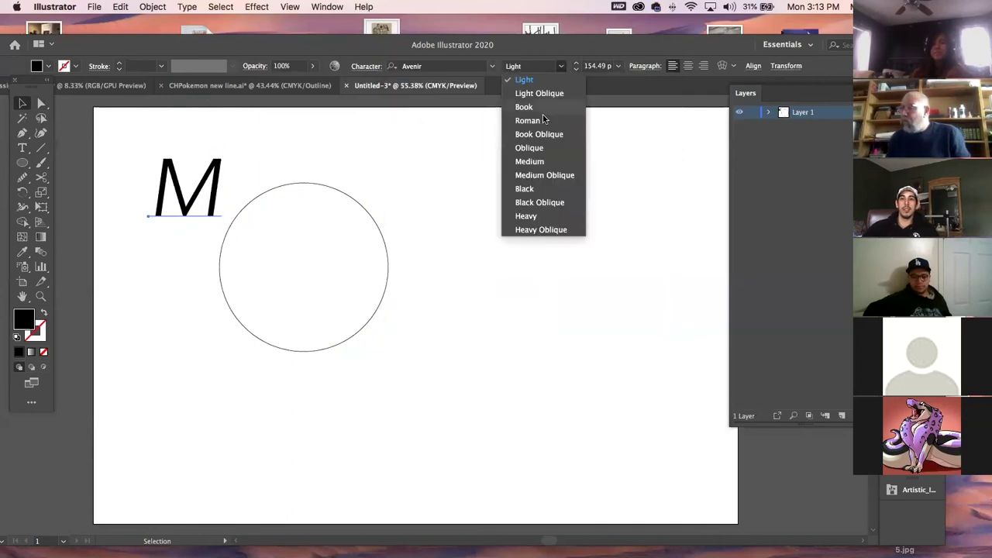
pyautogui.click(534, 191)
# Move the M inside the circle and enlarge it to about 252 pt so it fills the circle's middle
pyautogui.moveTo(207, 182); pyautogui.dragTo(324, 262)
pyautogui.moveTo(341, 222); pyautogui.dragTo(371, 192)
pyautogui.moveTo(343, 259); pyautogui.dragTo(346, 262)
pyautogui.moveTo(437, 288)
pyautogui.mouseDown()
pyautogui.moveTo(380, 261)
pyautogui.moveTo(390, 271)
pyautogui.mouseUp()
# Align the M and the circle on their horizontal and vertical centers, and lower the M to the circle's visual middle
pyautogui.moveTo(263, 128); pyautogui.dragTo(358, 287)
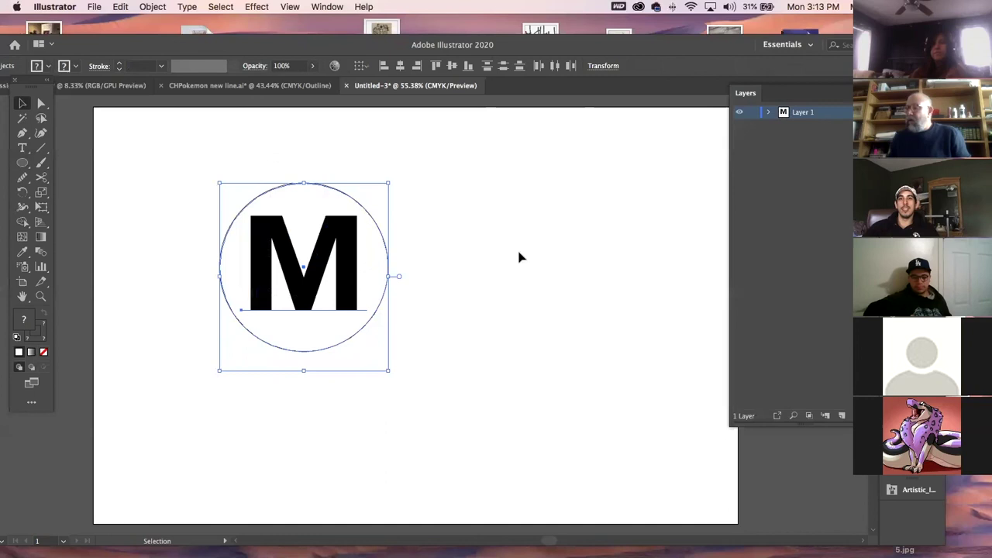
pyautogui.click(400, 66)
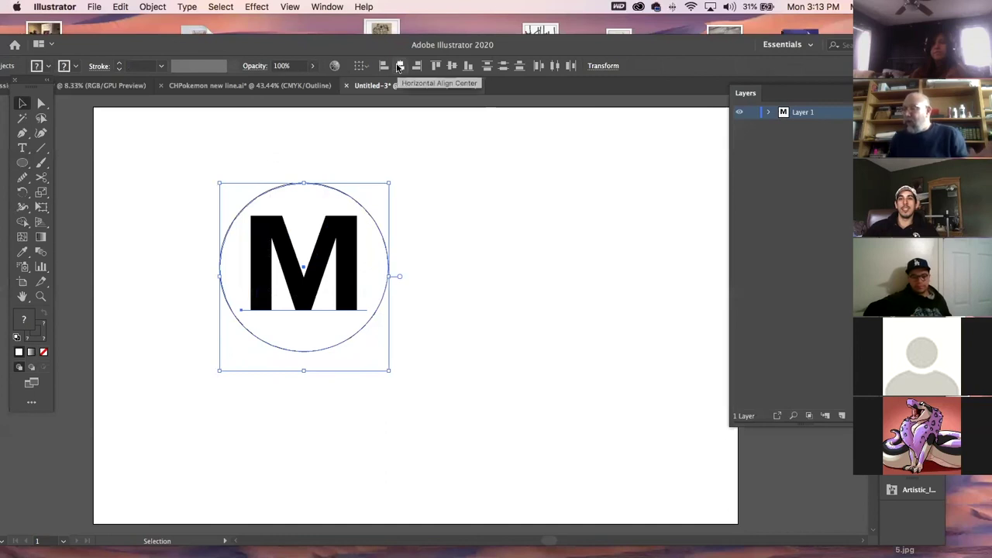
pyautogui.click(454, 67)
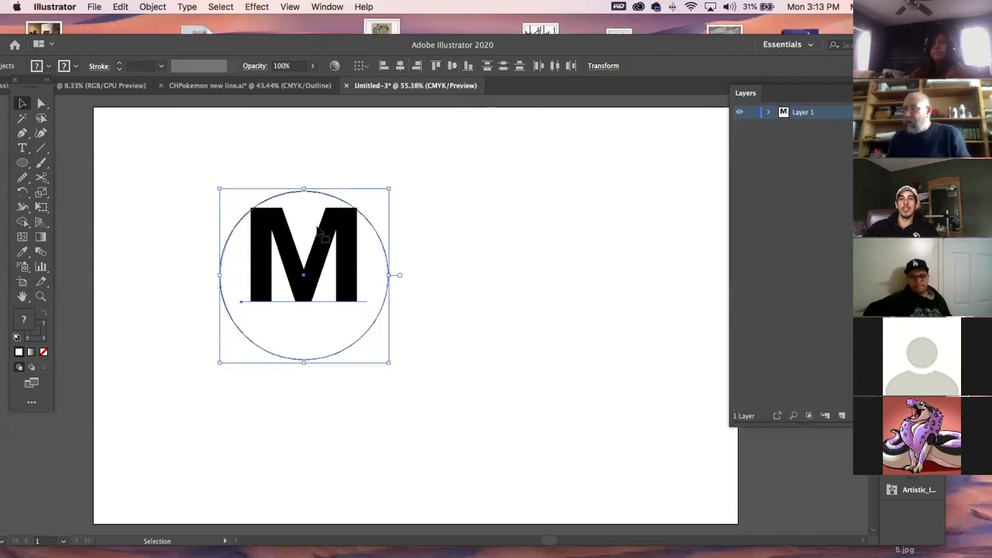
pyautogui.click(493, 228)
pyautogui.moveTo(353, 269); pyautogui.dragTo(359, 290)
pyautogui.click(438, 324)
# Duplicate the circle with its M to the right and fill the original circle with a light blue swatch
pyautogui.moveTo(234, 172); pyautogui.dragTo(411, 347)
pyautogui.moveTo(350, 287); pyautogui.dragTo(586, 290)
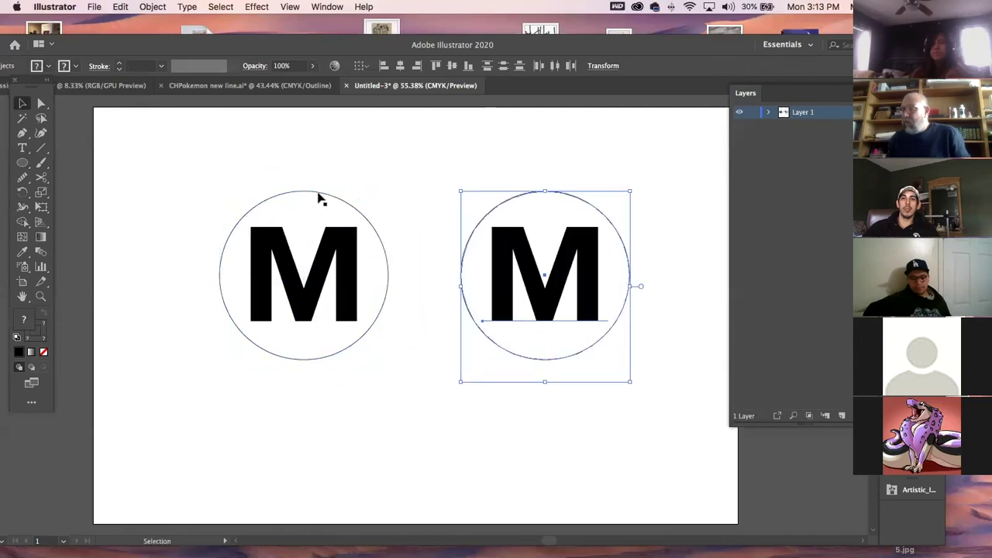
pyautogui.click(374, 228)
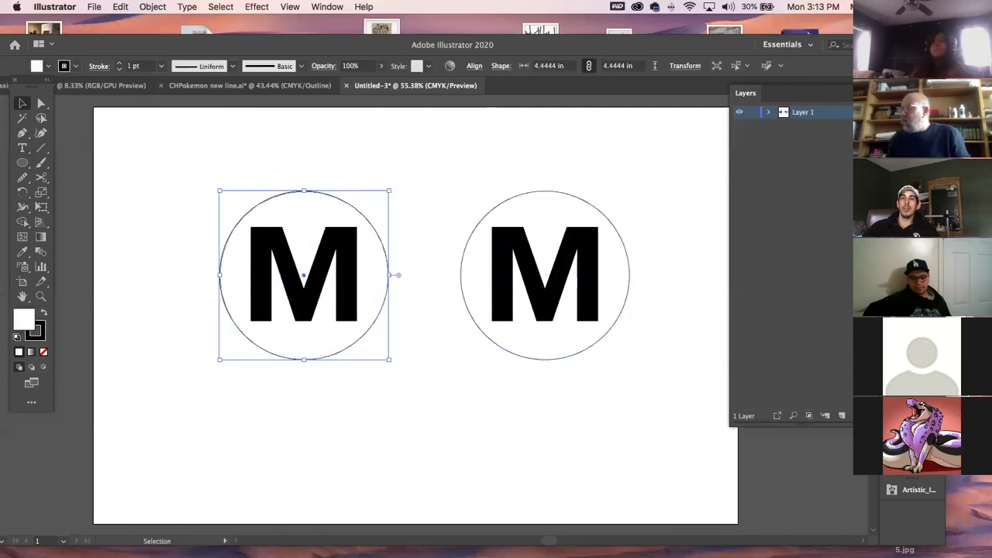
pyautogui.click(899, 120)
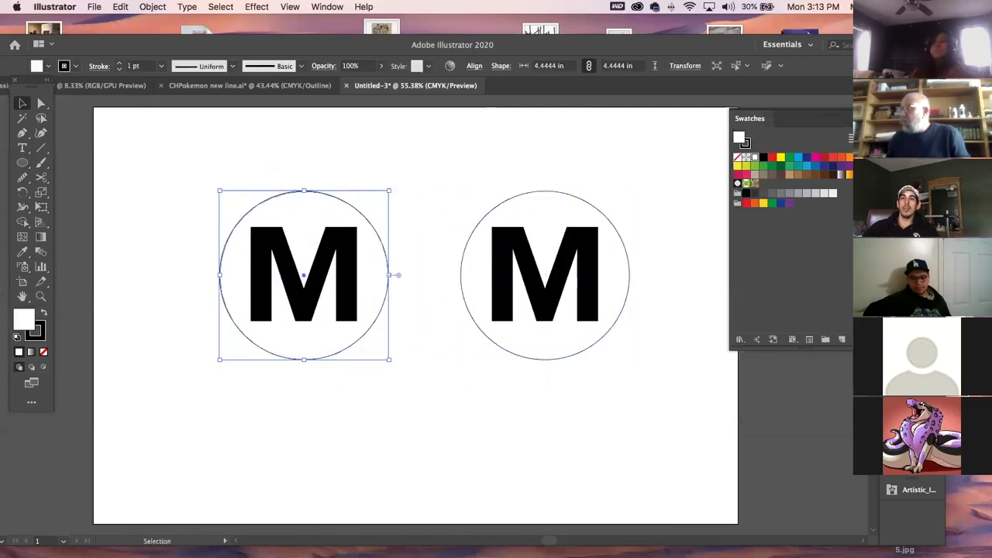
pyautogui.click(807, 166)
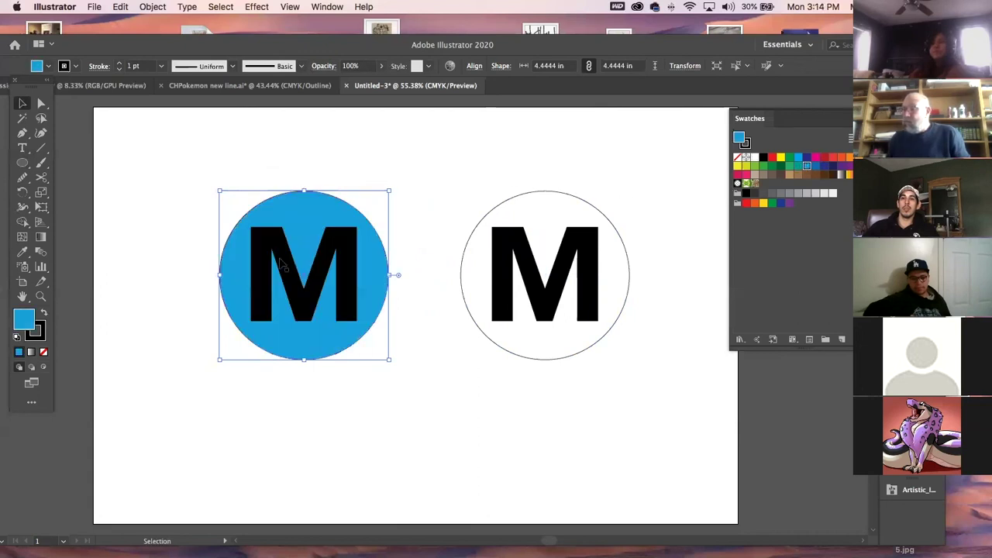
# Convert the M in the blue circle to outlines with Create Outlines
pyautogui.click(318, 275)
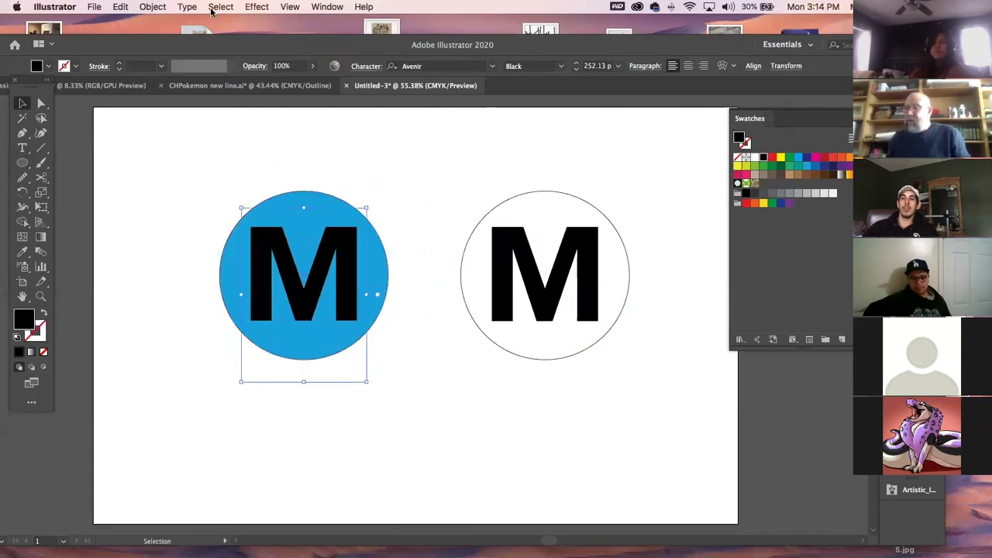
pyautogui.click(153, 6)
pyautogui.moveTo(245, 7)
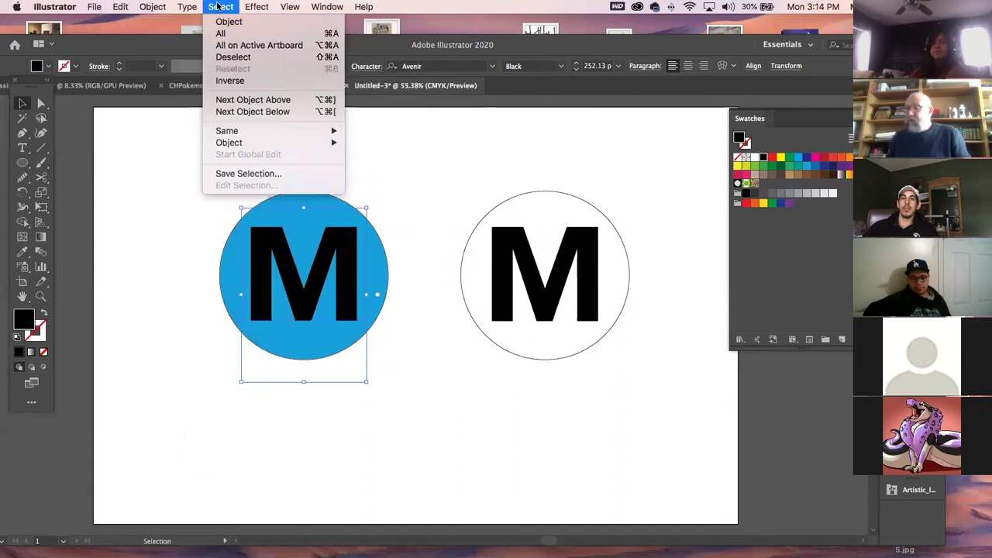
pyautogui.moveTo(230, 147)
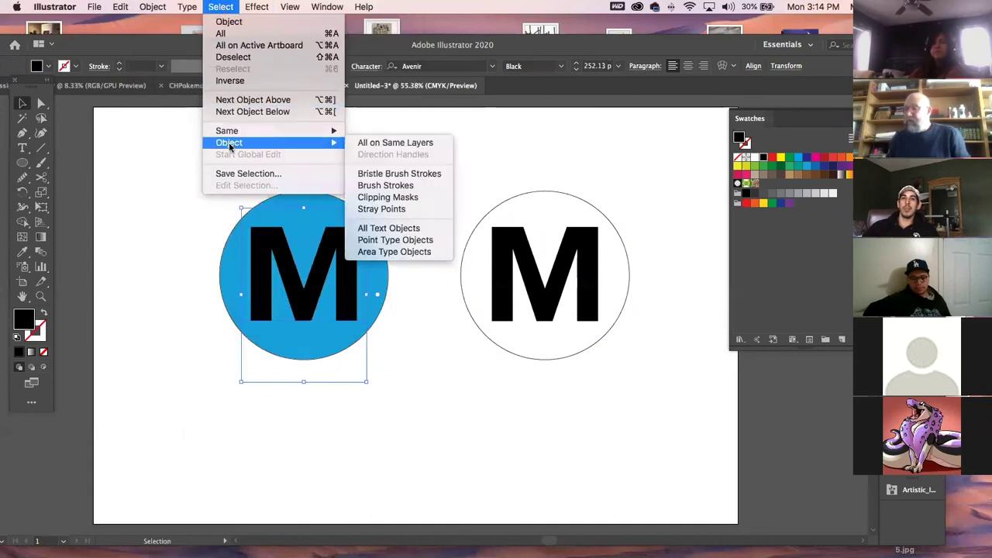
pyautogui.moveTo(189, 7)
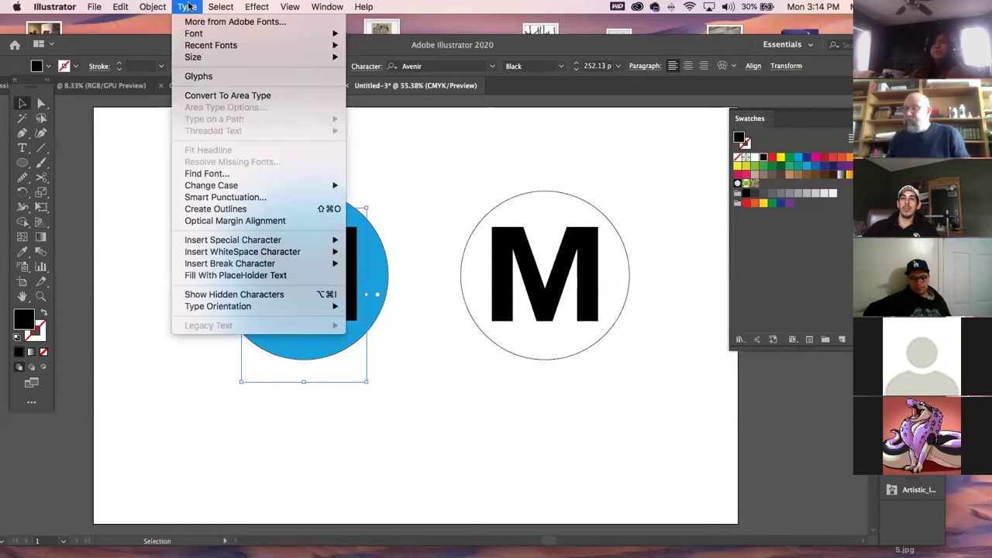
pyautogui.click(199, 209)
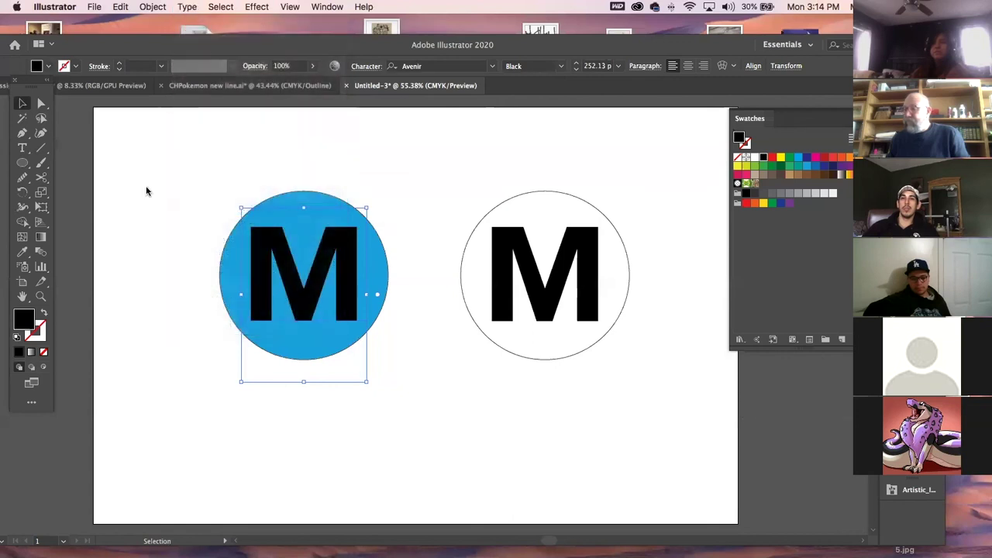
# Remove the blue circle's stroke and cut the outlined M out of it with Pathfinder's Minus Front
pyautogui.click(278, 211)
pyautogui.click(43, 335)
pyautogui.click(281, 173)
pyautogui.click(324, 318)
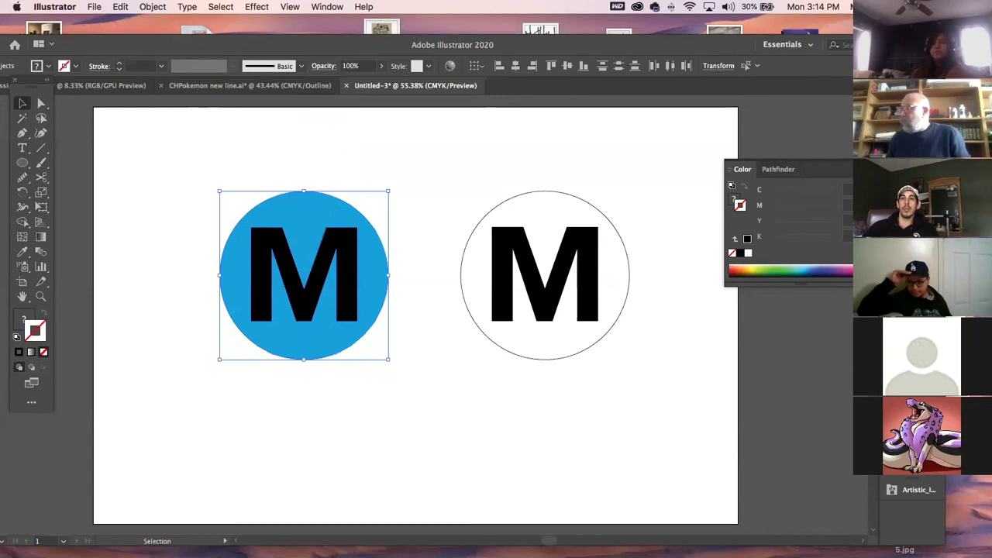
pyautogui.click(778, 169)
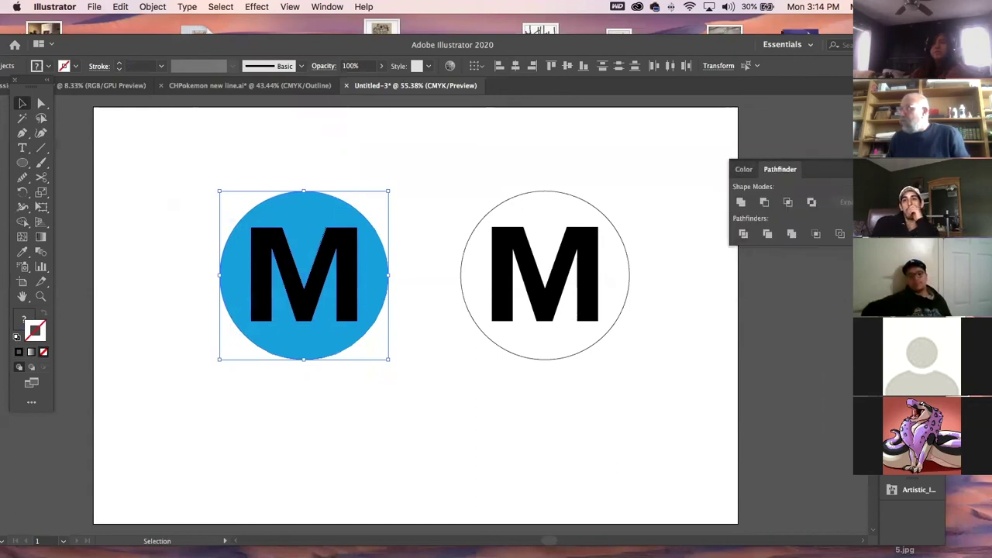
pyautogui.click(763, 202)
pyautogui.click(445, 159)
pyautogui.hscroll(1, 366, 290)
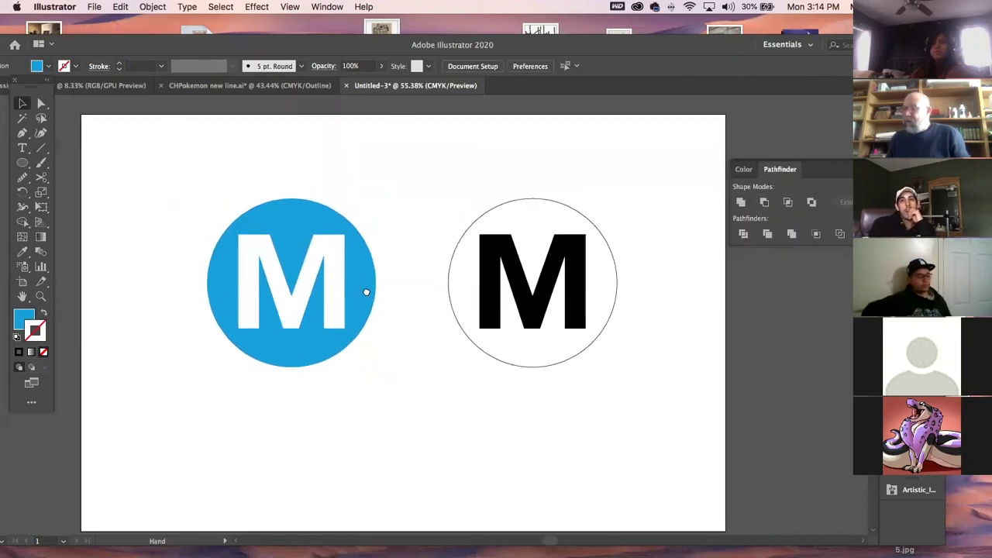
pyautogui.click(358, 293)
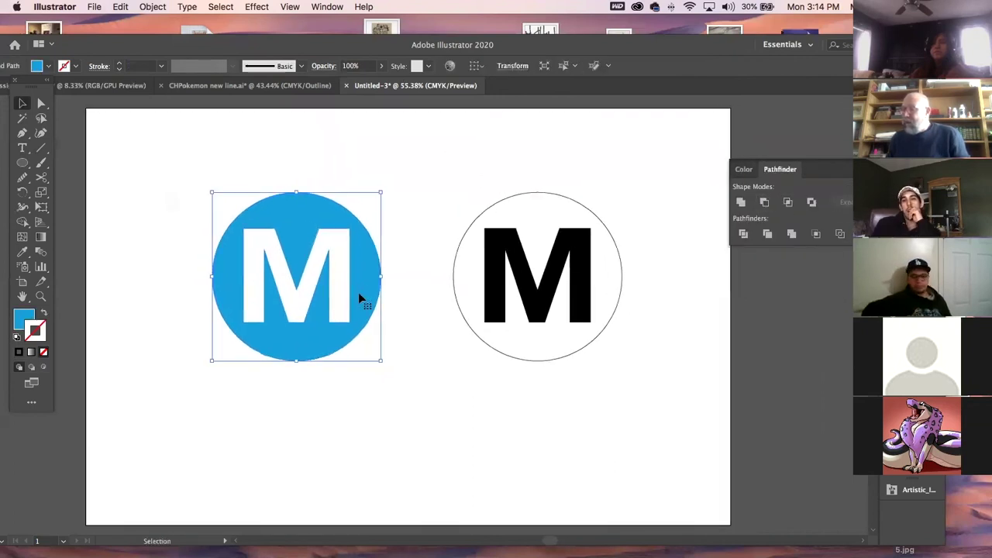
# Duplicate the plain outlined circle onto the blue circle and enlarge the copy from its center to about 4.88 in
pyautogui.click(624, 267)
pyautogui.moveTo(621, 255); pyautogui.dragTo(378, 256)
pyautogui.moveTo(379, 187); pyautogui.dragTo(392, 183)
# Send the enlarged circle to the back, behind the blue M shape
pyautogui.press('a')
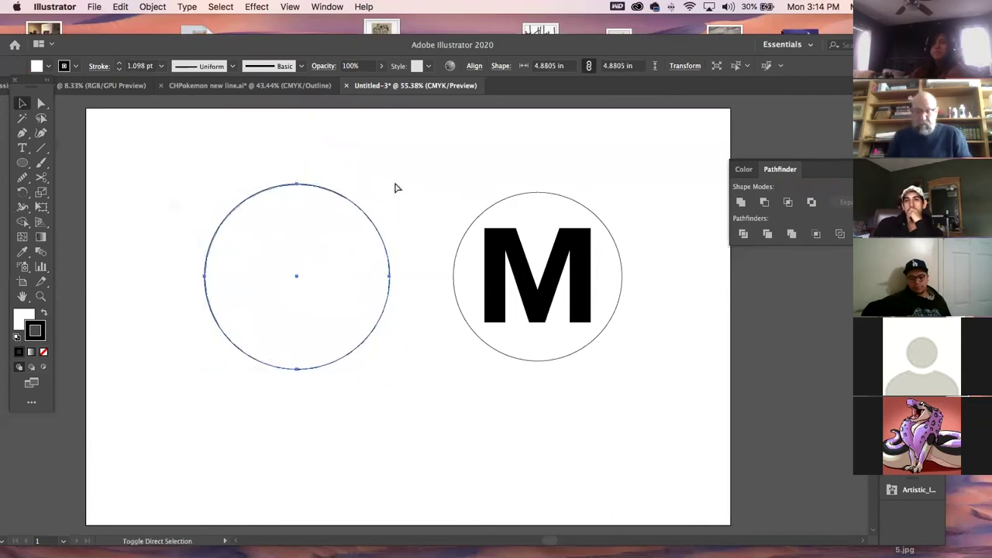
pyautogui.press('v')
pyautogui.press('super+shift+bracketleft')
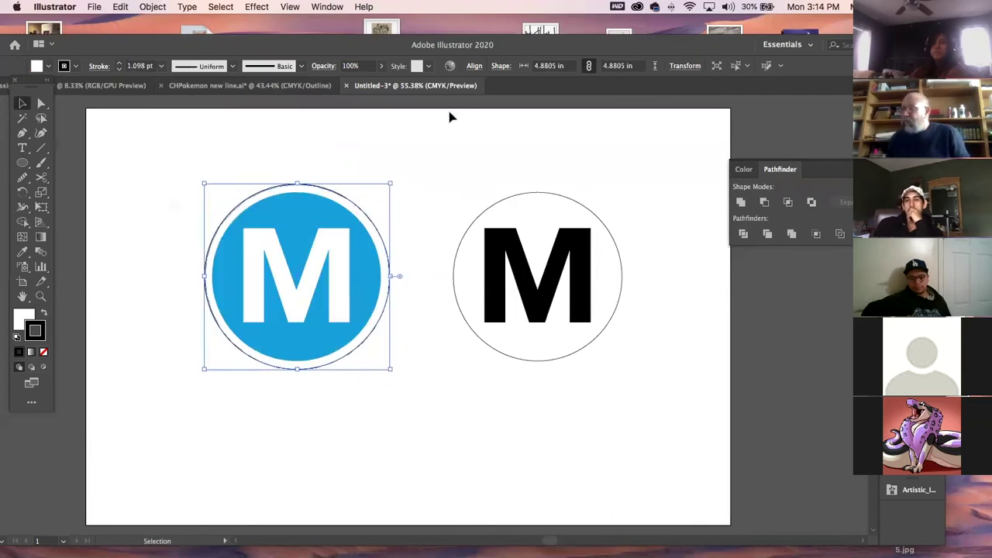
pyautogui.click(241, 126)
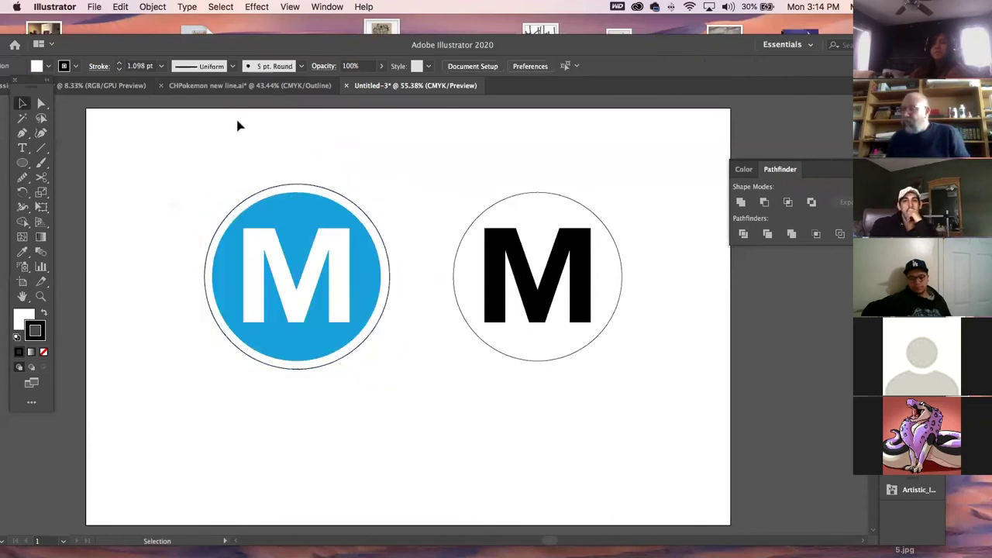
# Sample the badge's blue onto the outer circle with the Eyedropper, and give it no fill and a blue stroke
pyautogui.click(301, 188)
pyautogui.click(22, 252)
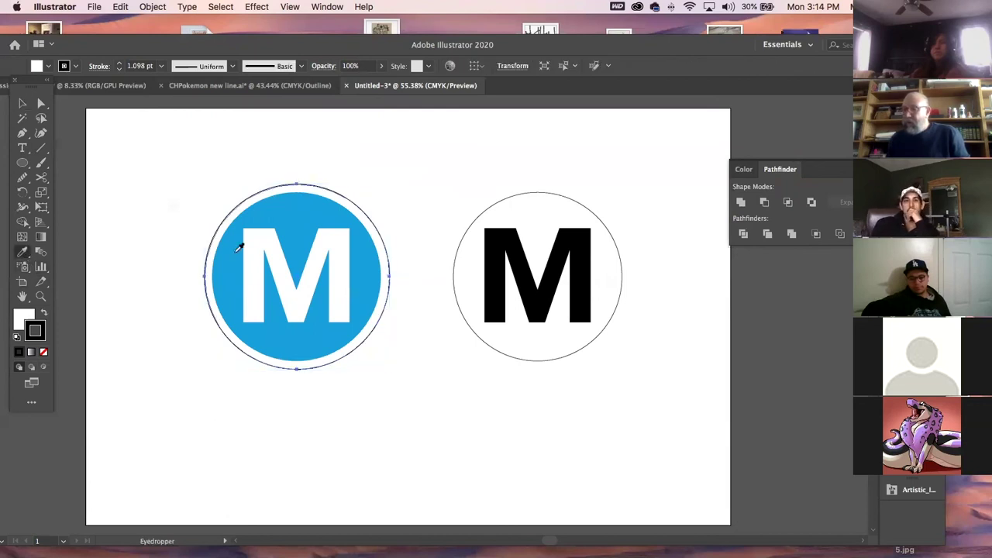
pyautogui.click(317, 222)
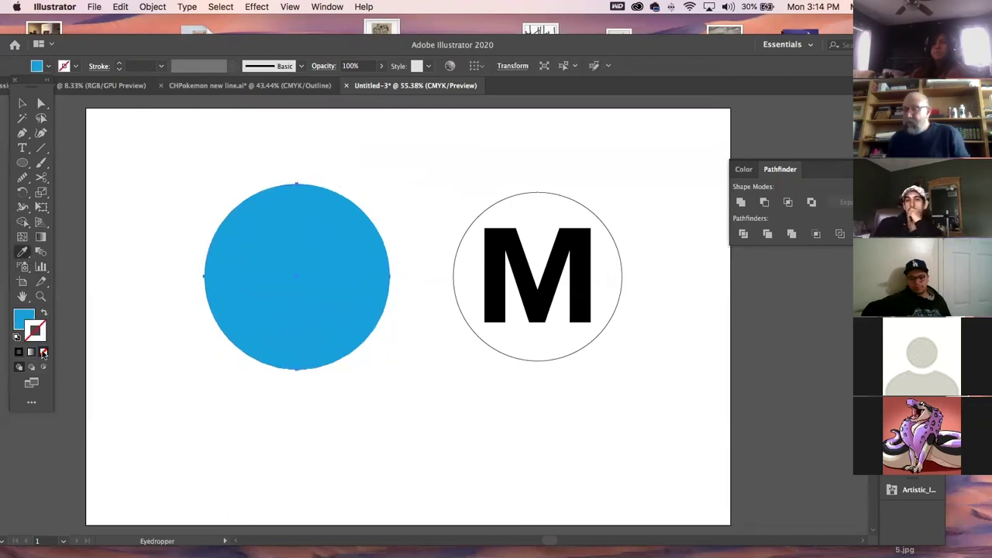
pyautogui.click(22, 316)
pyautogui.click(43, 352)
pyautogui.click(36, 333)
pyautogui.click(19, 352)
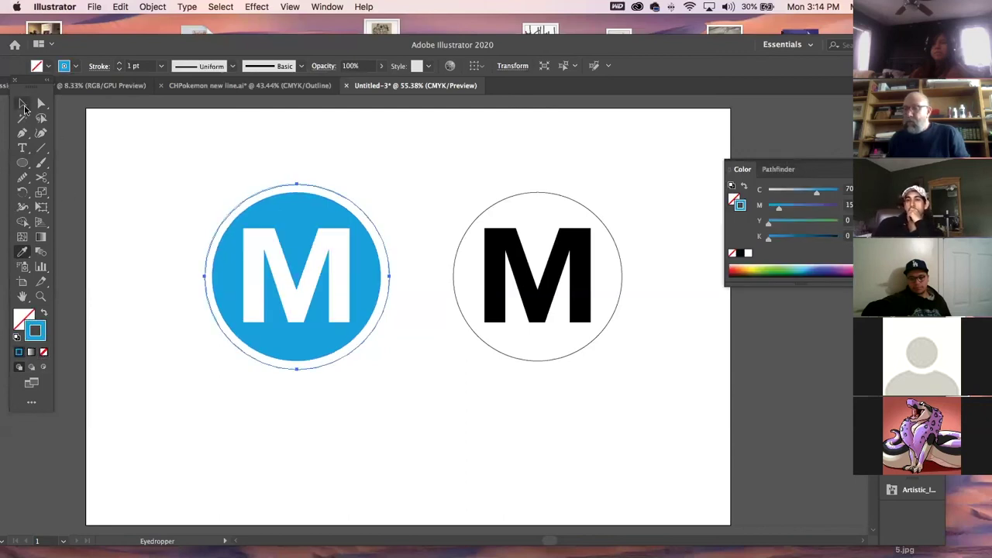
pyautogui.click(108, 122)
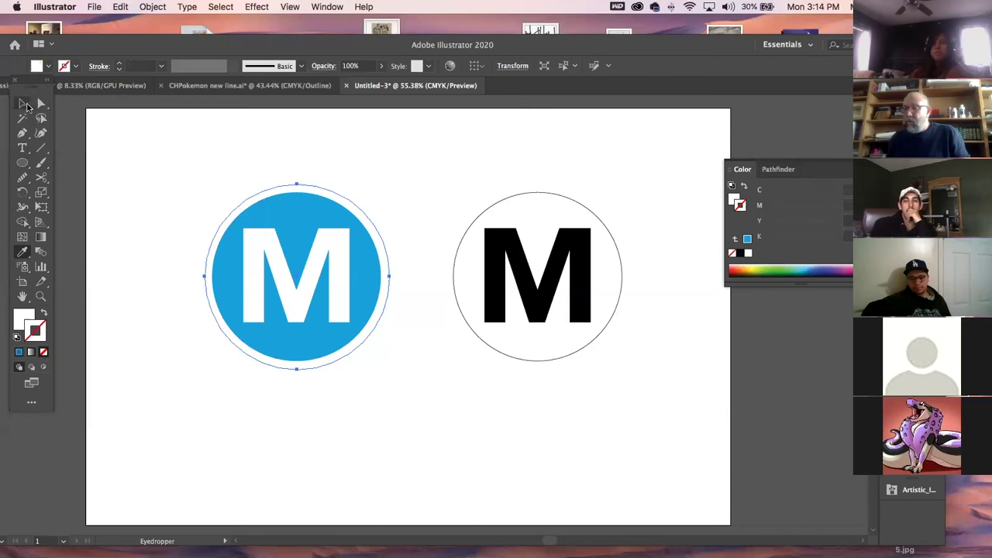
pyautogui.press('super+z')
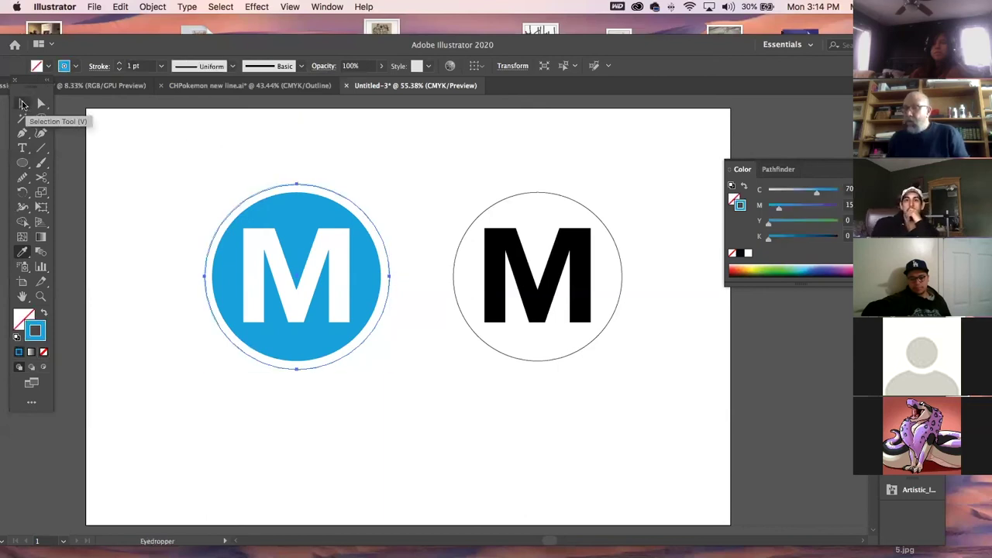
# Thicken the outer circle's stroke to 5 pt
pyautogui.click(23, 104)
pyautogui.click(119, 63)
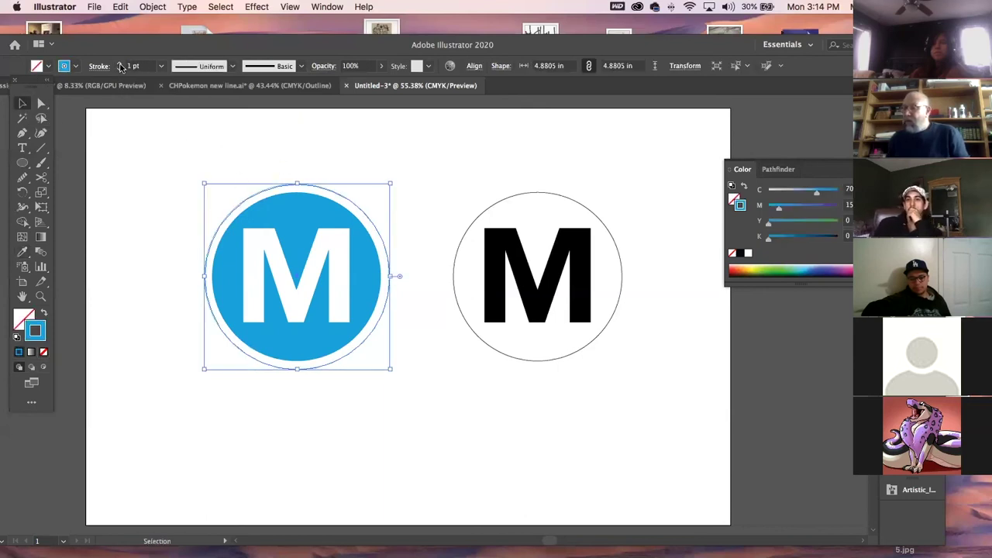
pyautogui.click(120, 64)
pyautogui.click(178, 171)
# Try to rotate the whole blue M badge together with its outer ring
pyautogui.moveTo(369, 204); pyautogui.dragTo(369, 204)
pyautogui.moveTo(271, 162); pyautogui.dragTo(510, 255)
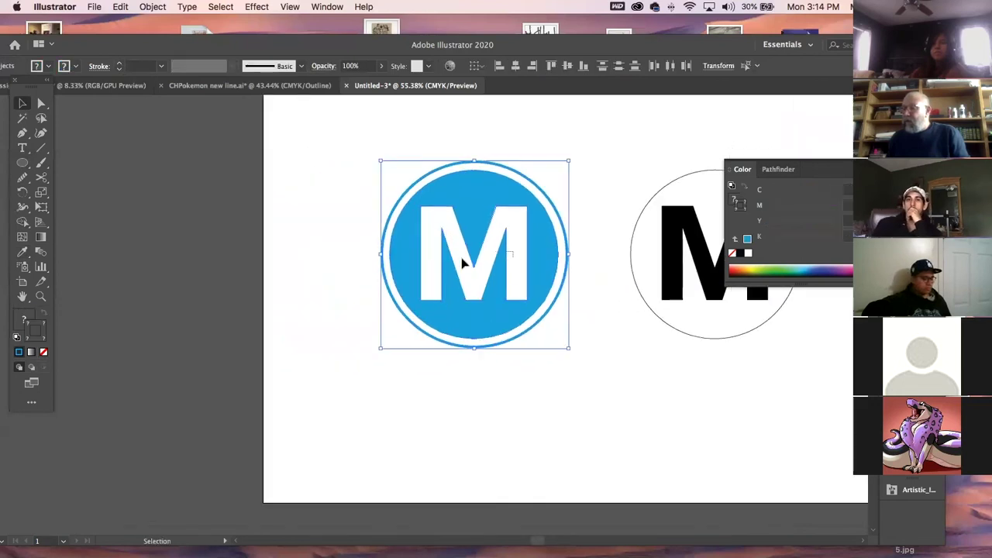
pyautogui.moveTo(378, 157); pyautogui.dragTo(462, 255)
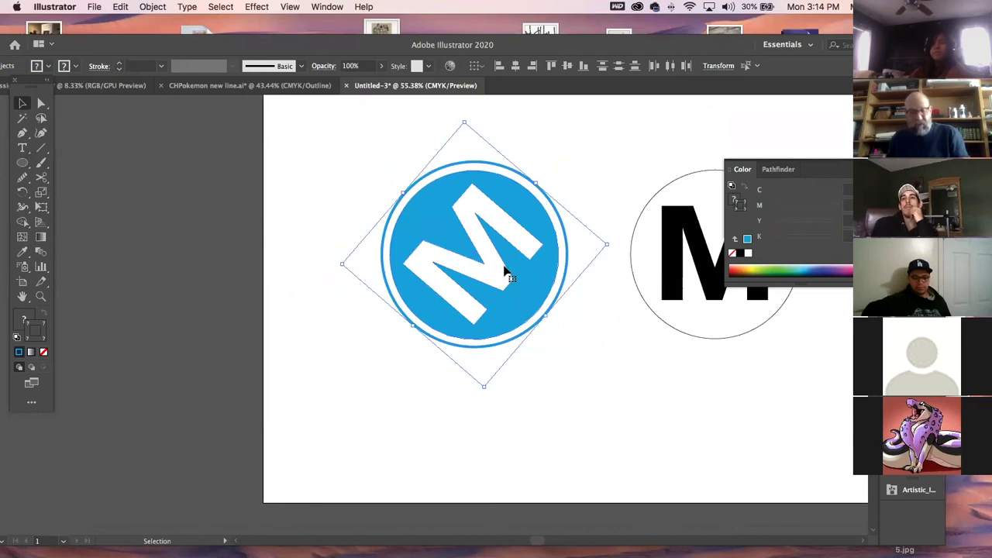
pyautogui.press('super+z')
pyautogui.click(385, 166)
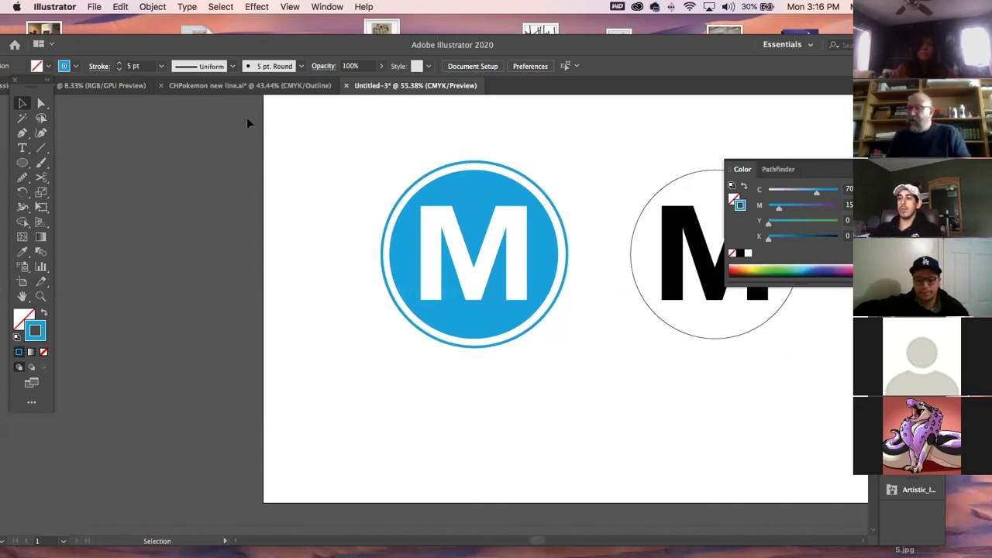
# Switch to the CHPokemon new line.ai document and display its list of layers
pyautogui.click(221, 86)
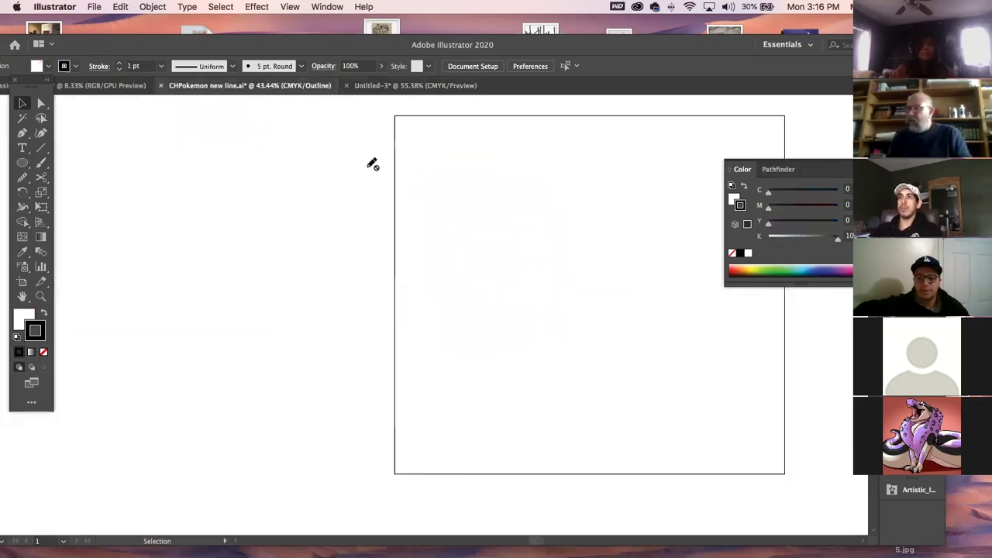
pyautogui.click(23, 105)
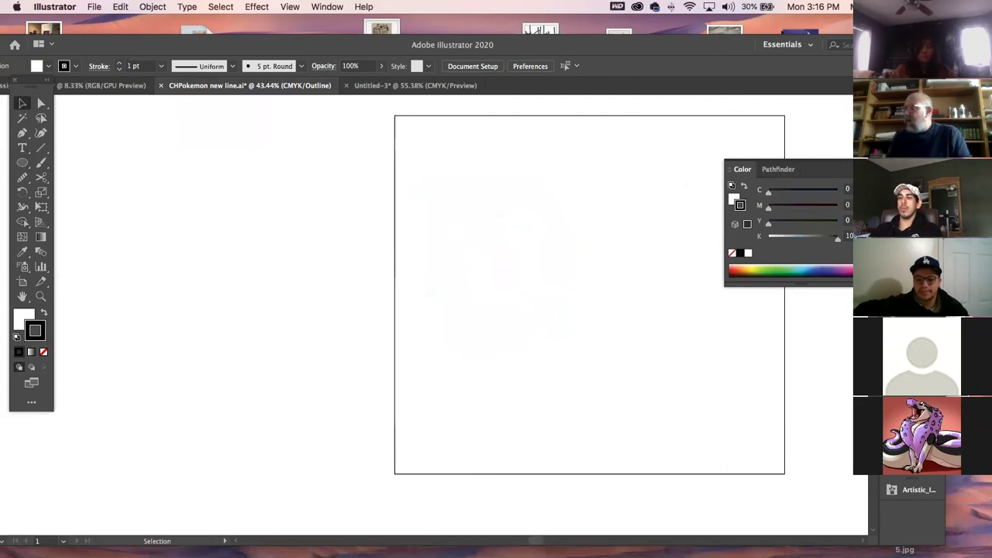
pyautogui.press('F7')
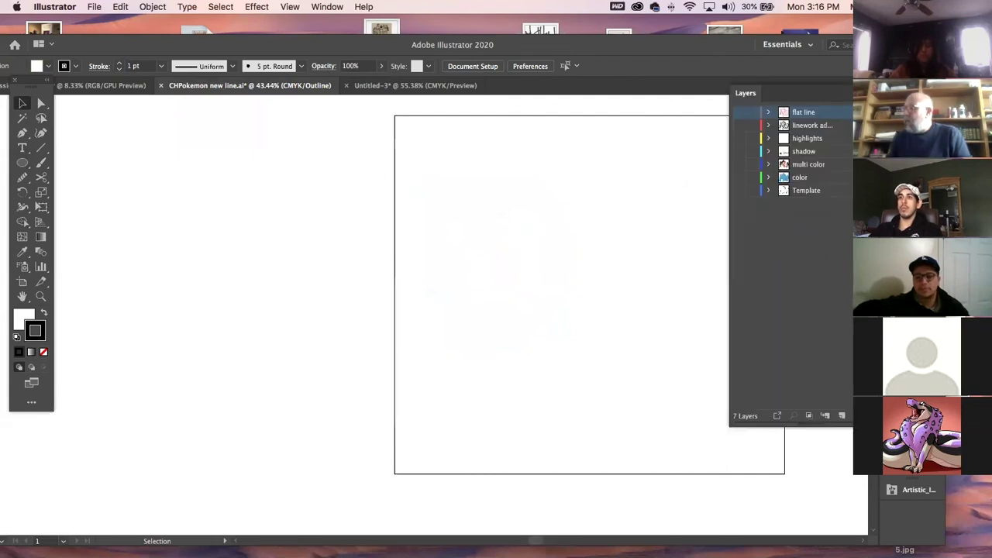
# Lock and unlock individual layers such as color and highlights to demonstrate layer locking
pyautogui.click(751, 177)
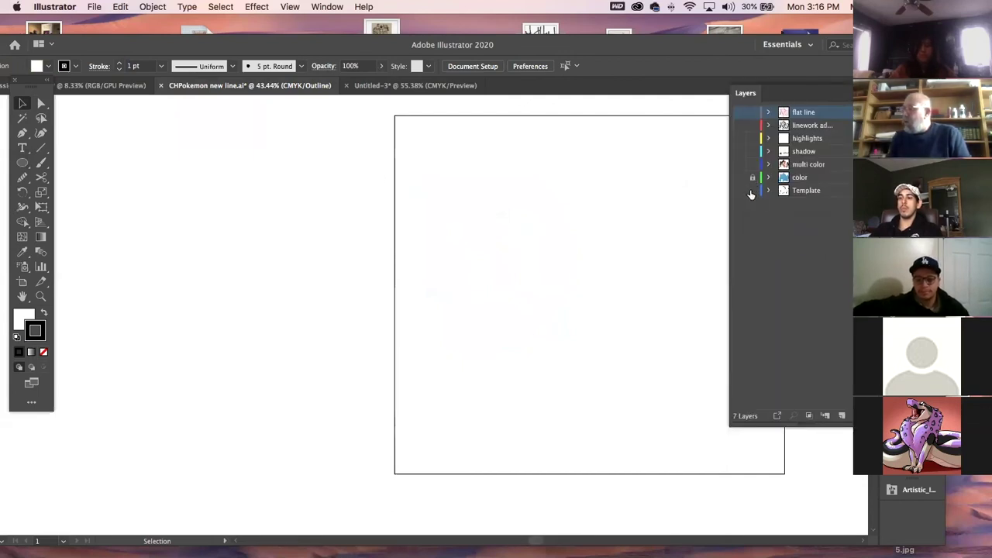
pyautogui.moveTo(752, 193)
pyautogui.mouseDown()
pyautogui.moveTo(751, 106)
pyautogui.moveTo(752, 193)
pyautogui.mouseUp()
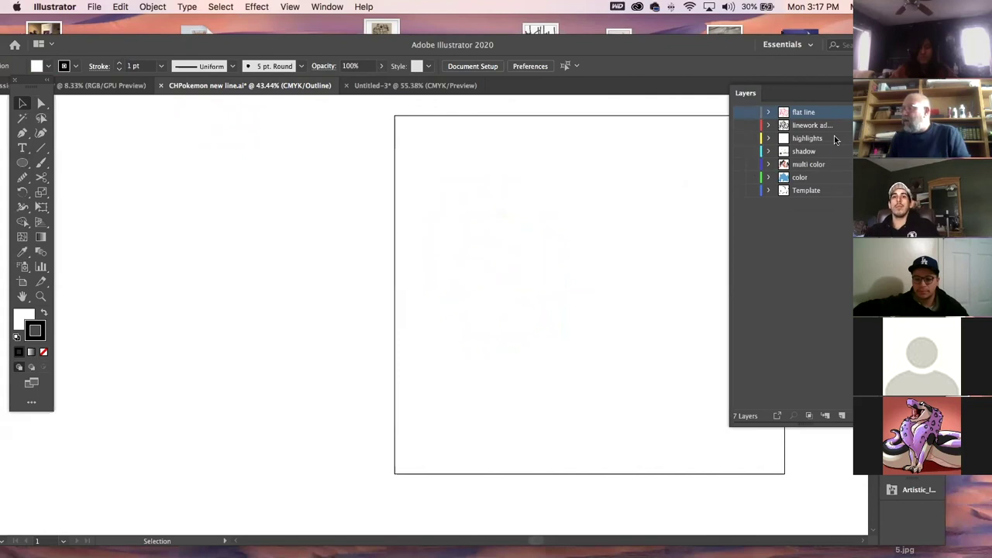
pyautogui.click(752, 140)
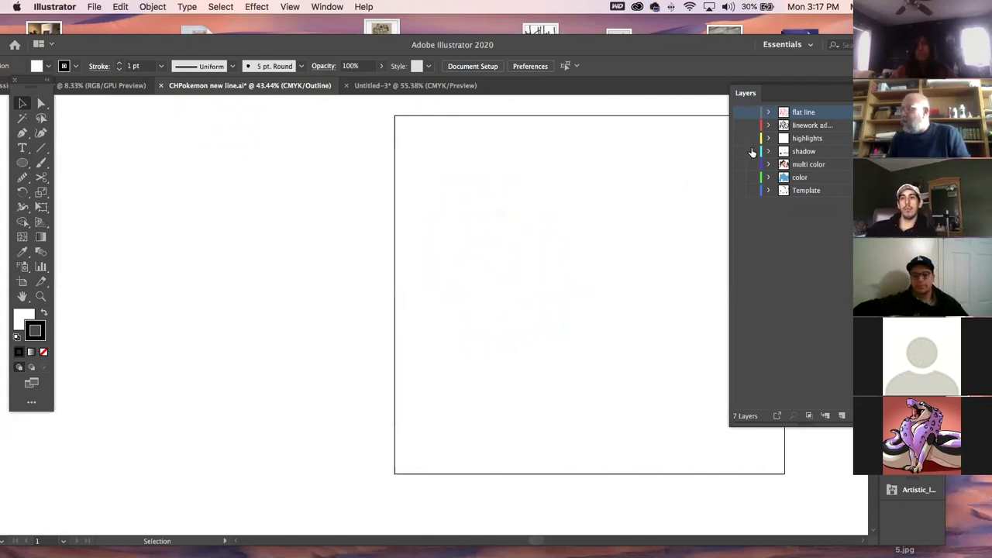
pyautogui.click(752, 138)
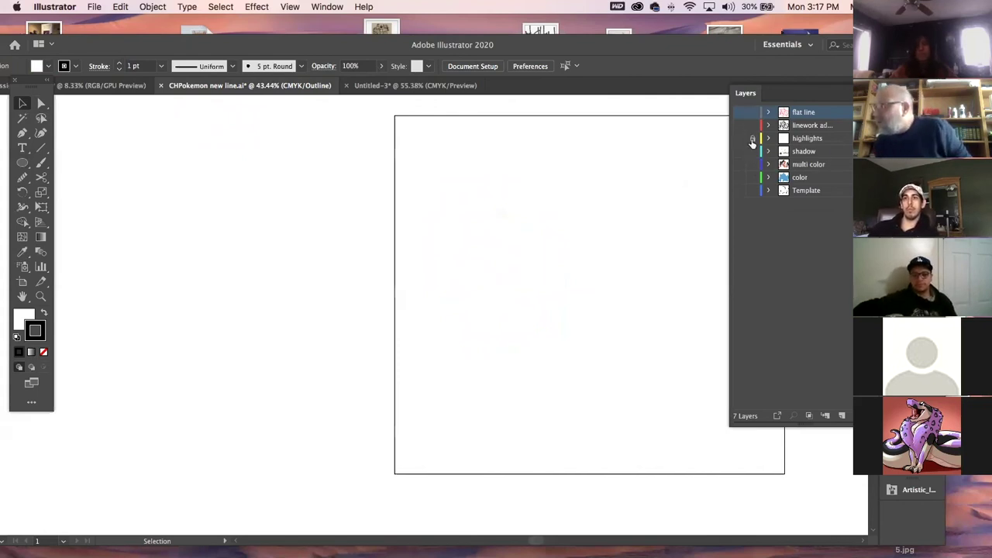
# Show all layers from flat line to Template in preview mode, and hide the flat line layer
pyautogui.moveTo(738, 112); pyautogui.dragTo(739, 190)
pyautogui.press('super+y')
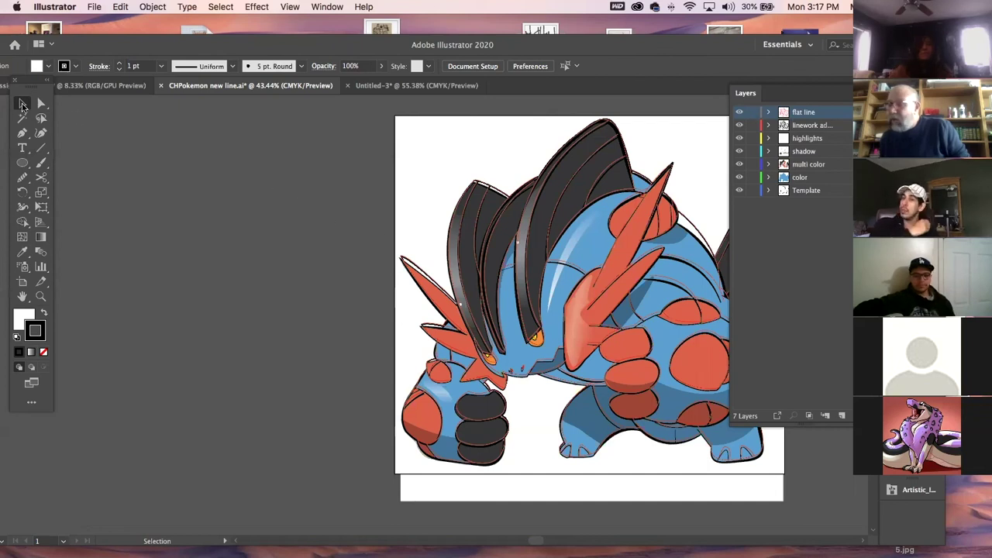
pyautogui.click(740, 113)
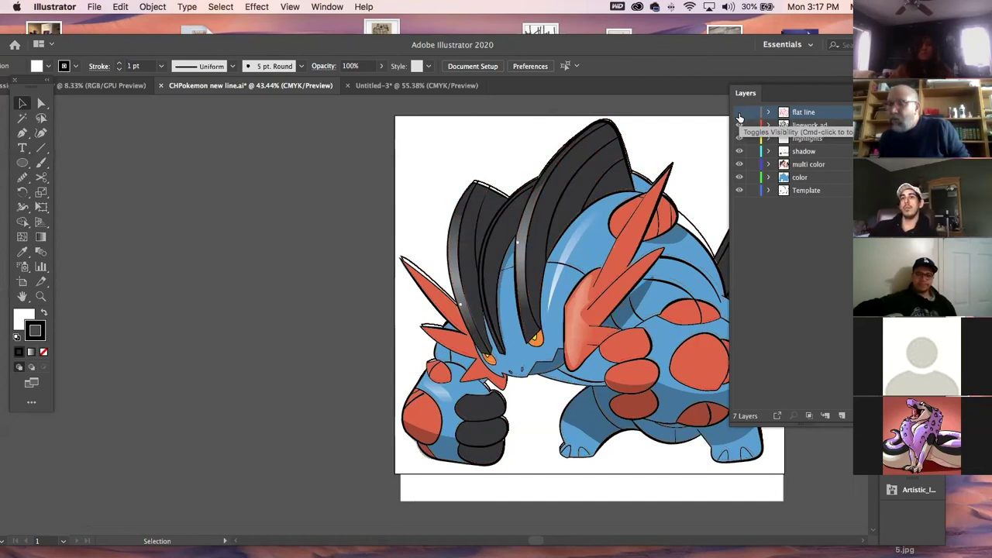
# Close the CHPokemon new line.ai document and switch to the RGB document with the other creature illustration
pyautogui.click(161, 85)
pyautogui.click(459, 320)
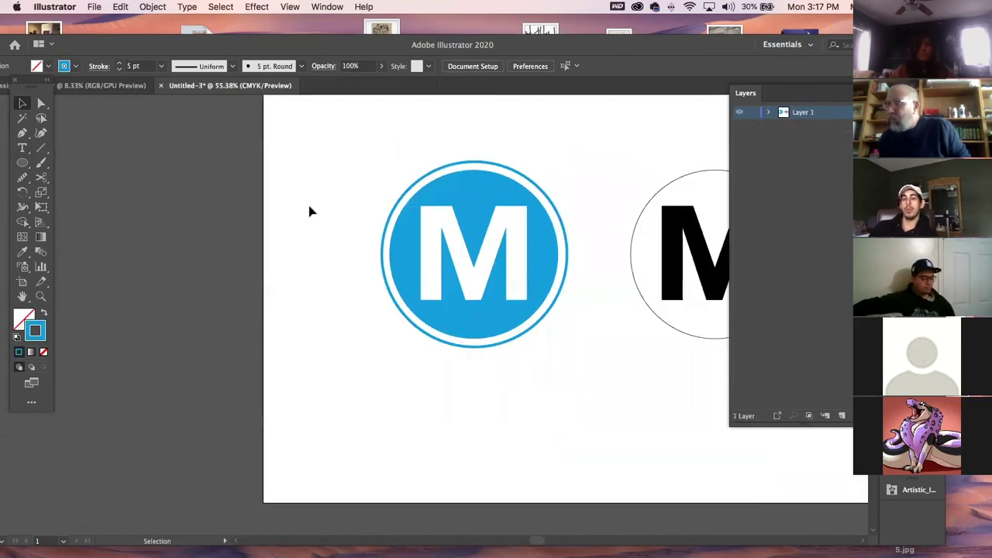
pyautogui.moveTo(282, 177); pyautogui.dragTo(540, 253)
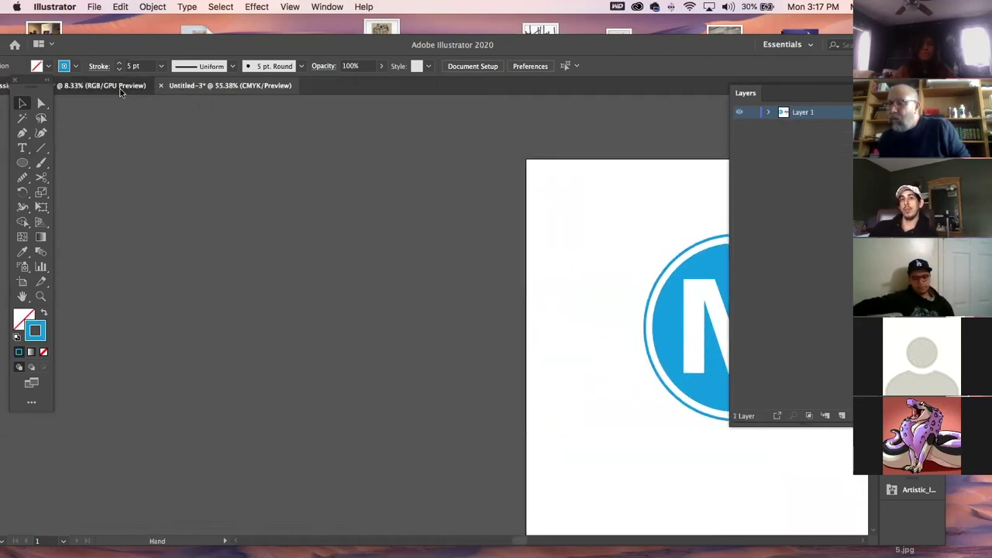
pyautogui.click(100, 85)
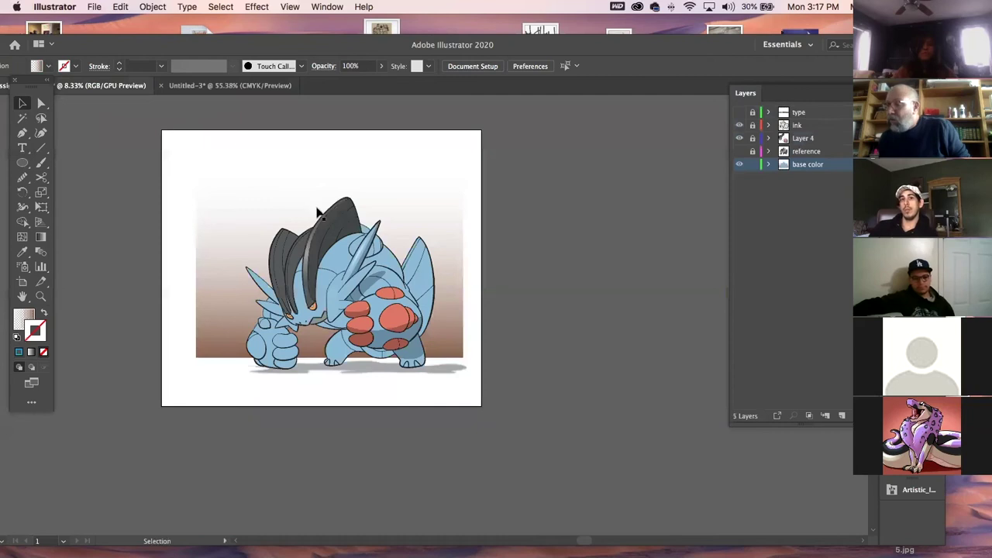
# Toggle the visibility of the ink, Layer 4, type and base color layers until only type is shown
pyautogui.click(739, 125)
pyautogui.click(739, 138)
pyautogui.click(739, 125)
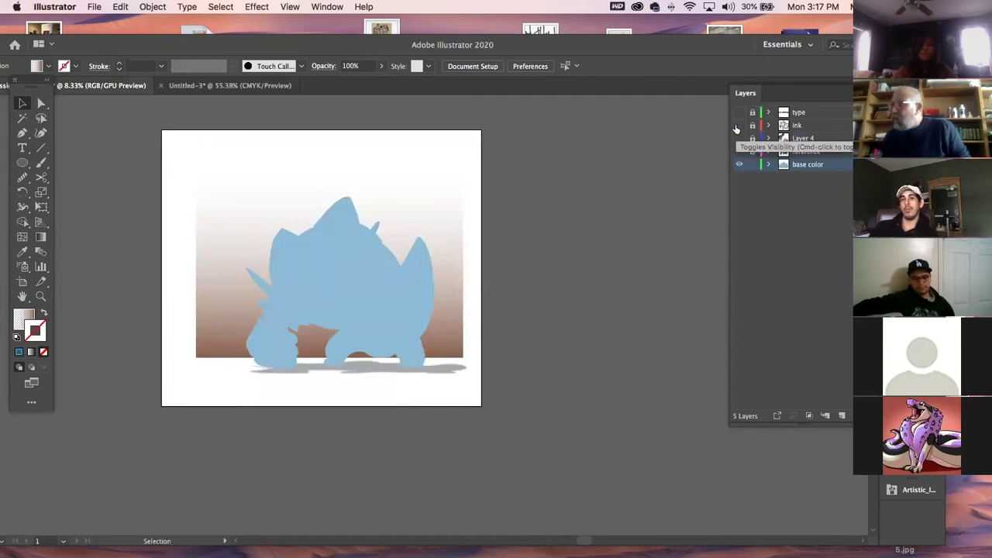
pyautogui.click(738, 111)
pyautogui.click(739, 138)
pyautogui.click(738, 138)
pyautogui.click(738, 164)
pyautogui.click(739, 125)
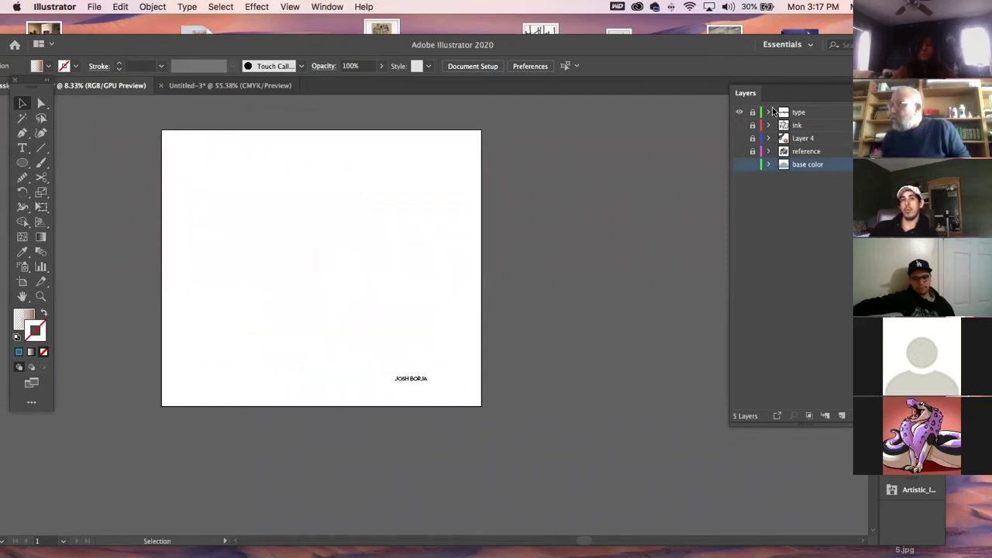
# Check Layer 4, reference and base color together, and hide all the layers with base color locked
pyautogui.click(788, 125)
pyautogui.click(740, 112)
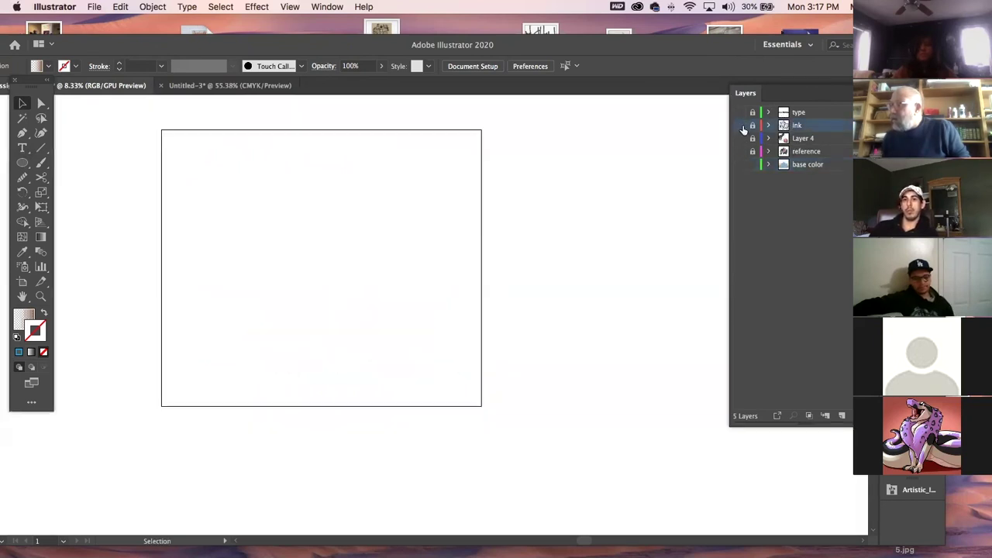
pyautogui.moveTo(740, 138); pyautogui.dragTo(740, 165)
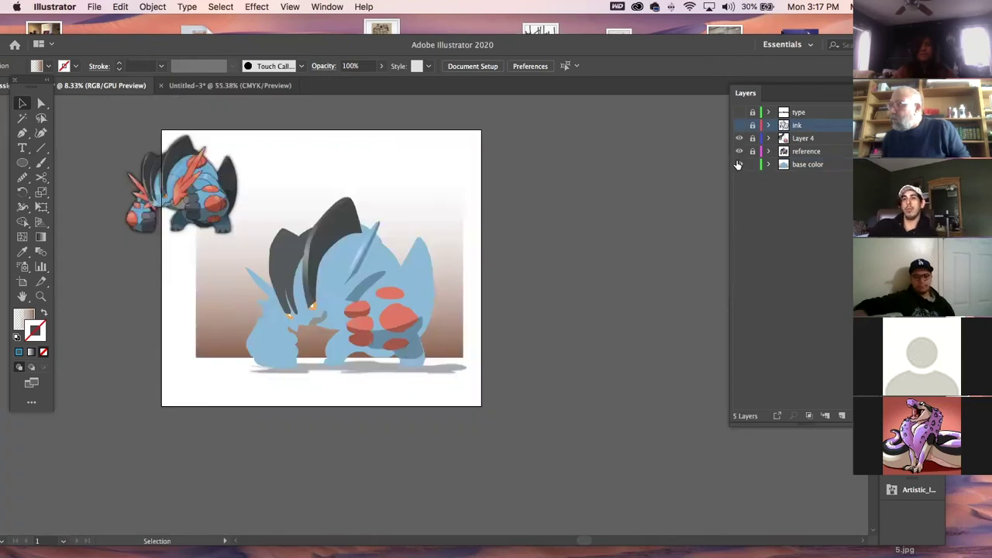
pyautogui.press('super+y')
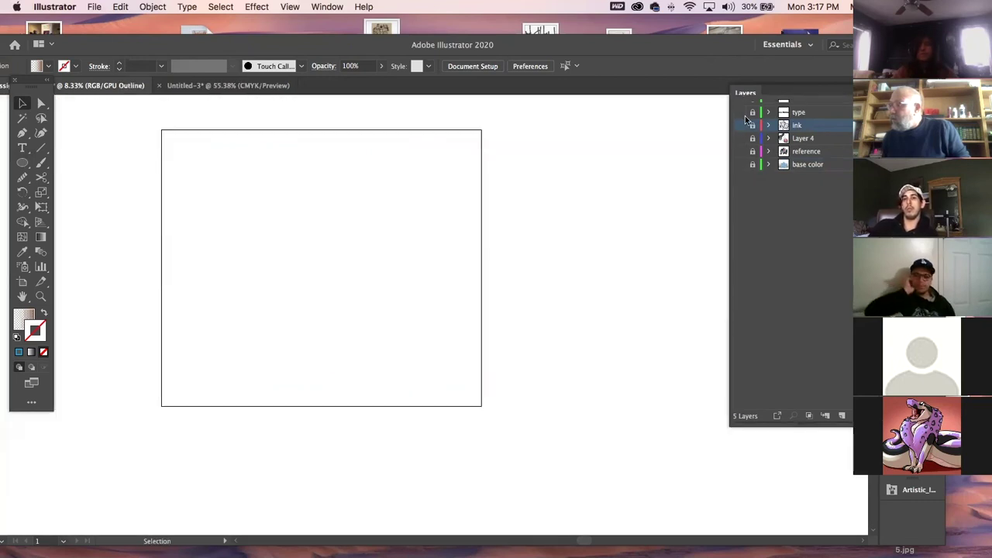
# Show and unlock only the ink layer, and select all of its linework
pyautogui.click(738, 125)
pyautogui.click(753, 126)
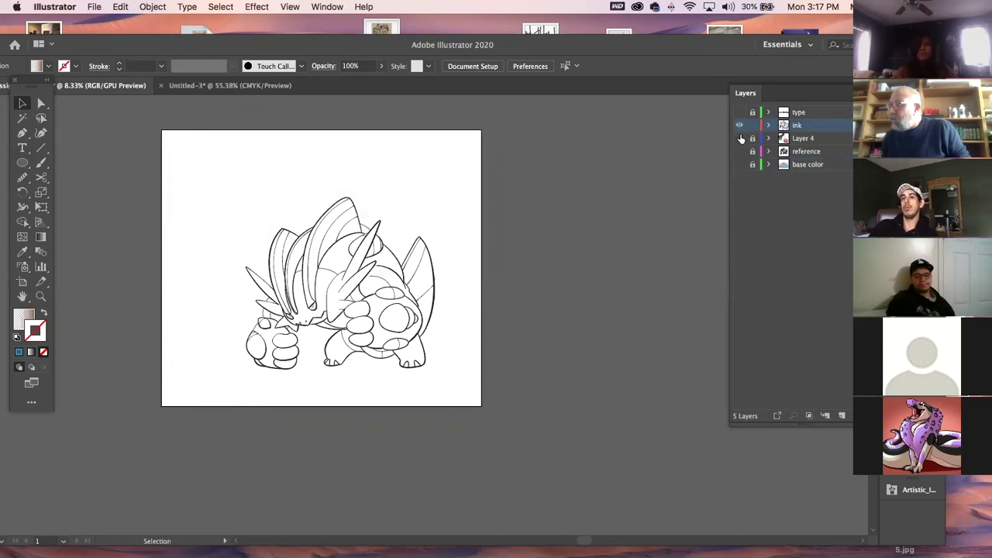
pyautogui.moveTo(241, 181); pyautogui.dragTo(465, 366)
pyautogui.press('super')
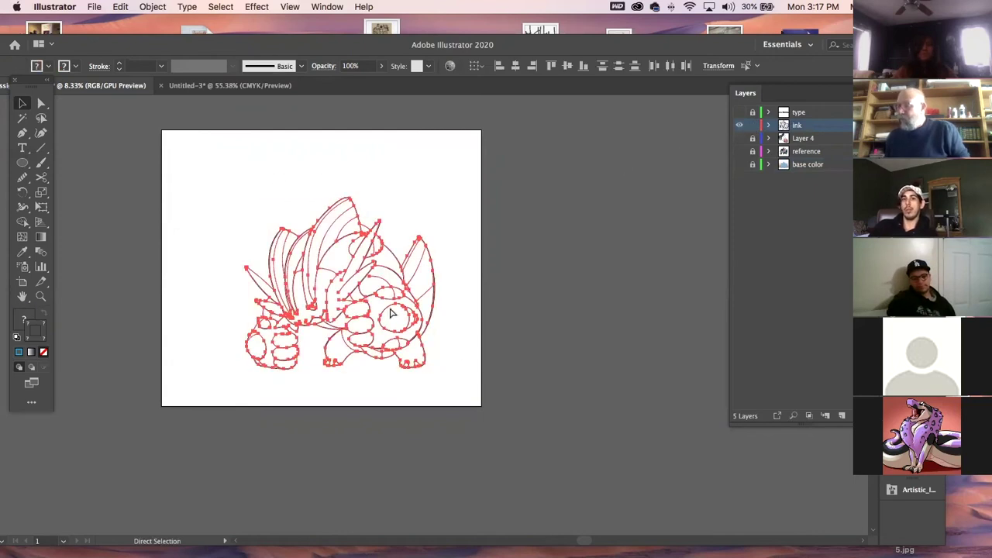
# Duplicate the selected ink linework onto the empty canvas beside the artboard and deselect it
pyautogui.moveTo(404, 314); pyautogui.dragTo(661, 324)
pyautogui.click(214, 324)
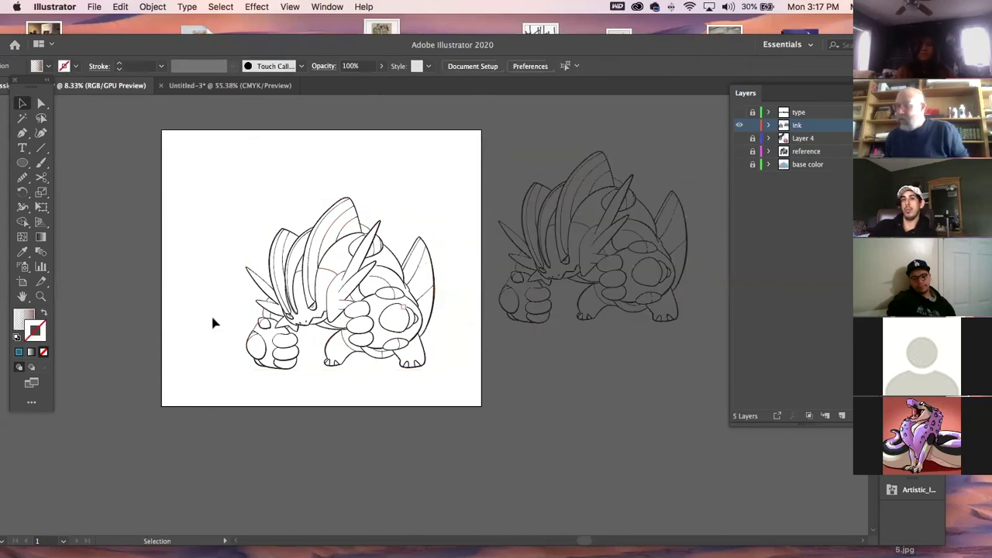
# Examine the duplicated linework up close around the head, crest and spikes
pyautogui.click(41, 296)
pyautogui.moveTo(530, 178); pyautogui.dragTo(780, 403)
pyautogui.moveTo(673, 447); pyautogui.dragTo(449, 126)
pyautogui.moveTo(519, 202); pyautogui.dragTo(352, 234)
pyautogui.moveTo(531, 245); pyautogui.dragTo(437, 256)
pyautogui.moveTo(473, 117)
pyautogui.mouseDown()
pyautogui.moveTo(481, 201)
pyautogui.moveTo(562, 370)
pyautogui.mouseUp()
pyautogui.moveTo(528, 256); pyautogui.dragTo(566, 318)
pyautogui.press('super+minus')
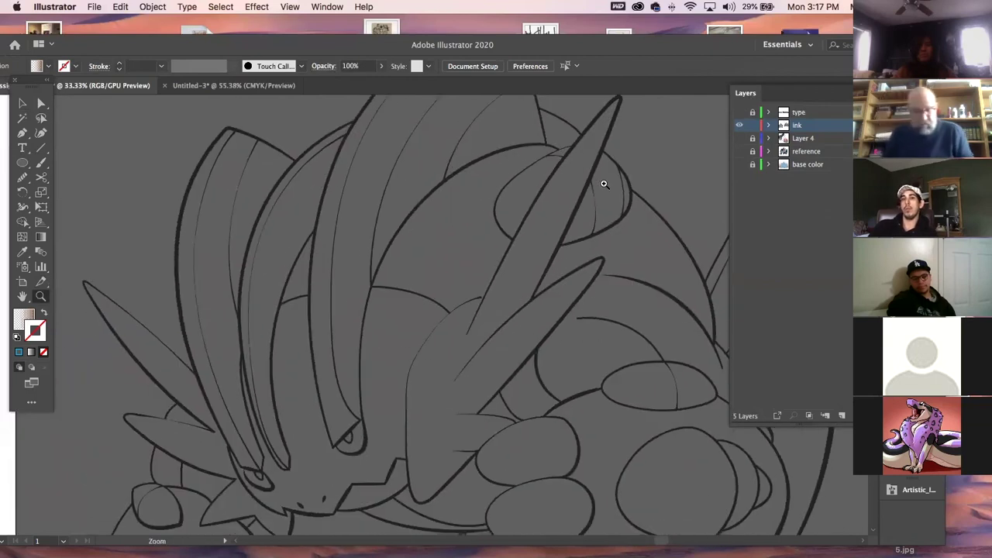
pyautogui.press('super+minus')
pyautogui.press('super+minus')
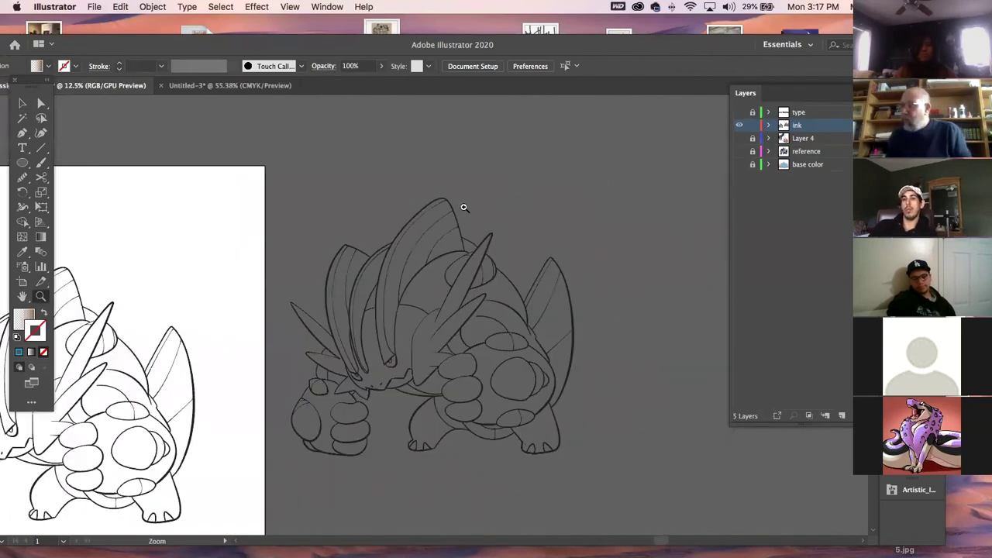
# Select the duplicated linework and convert its strokes to filled shapes with Outline Stroke
pyautogui.click(22, 104)
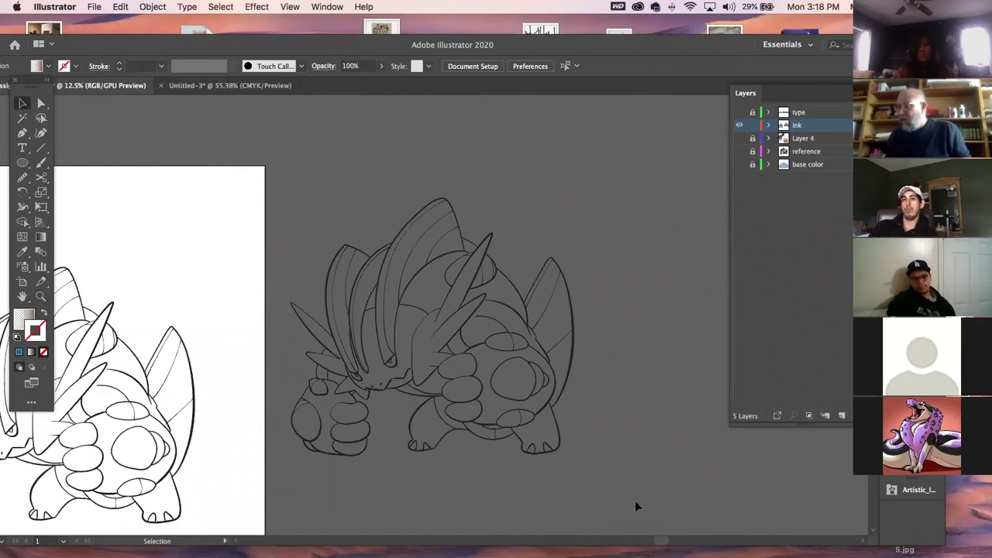
pyautogui.press('super+a')
pyautogui.hscroll(3, 561, 365)
pyautogui.scroll(-1, 560, 365)
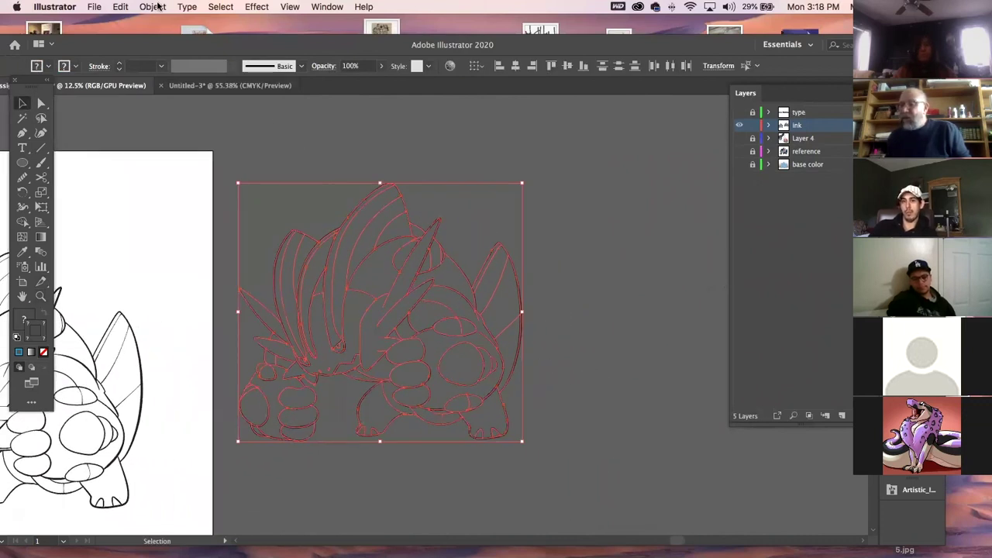
pyautogui.click(157, 7)
pyautogui.moveTo(155, 283)
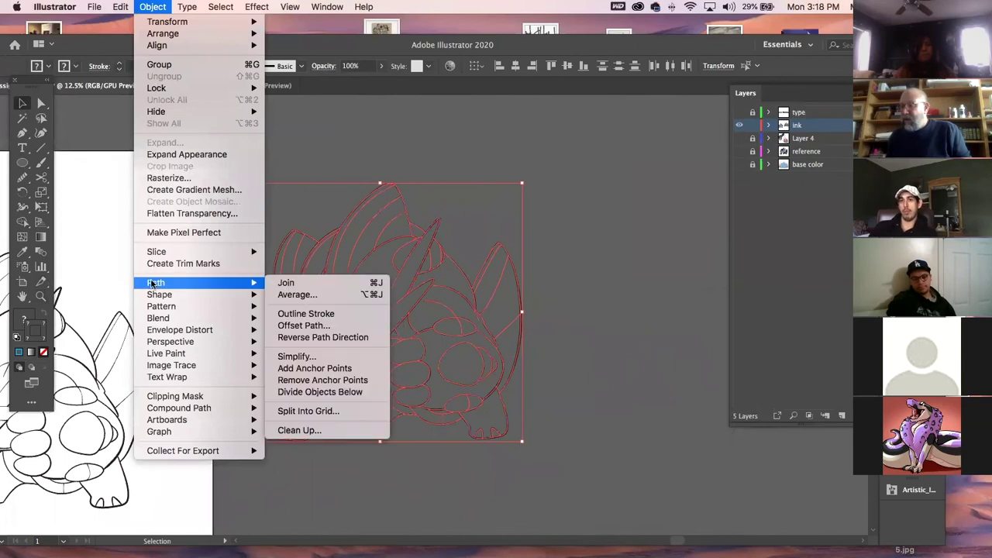
pyautogui.click(310, 315)
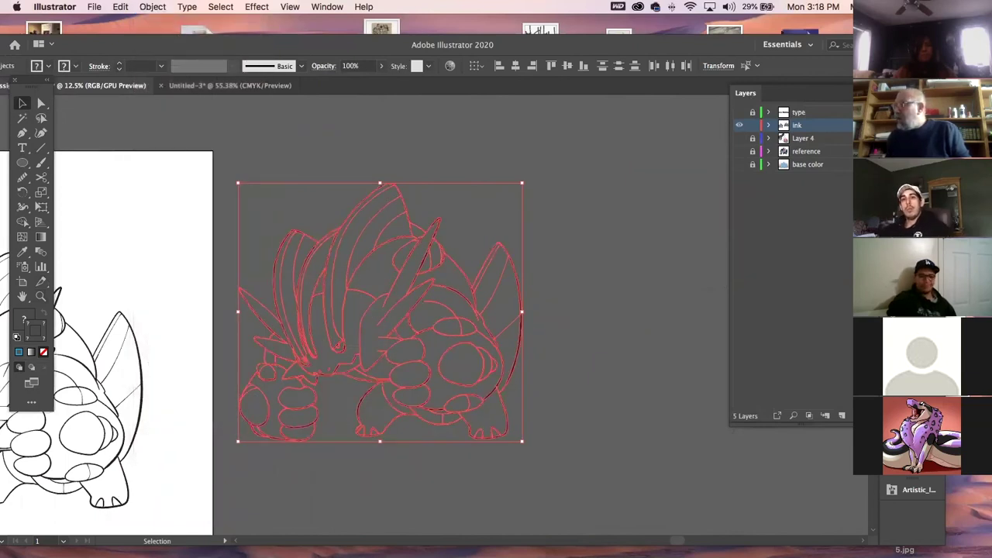
# Unite the outlined strokes of the duplicate into one shape with Pathfinder and deselect it
pyautogui.click(891, 186)
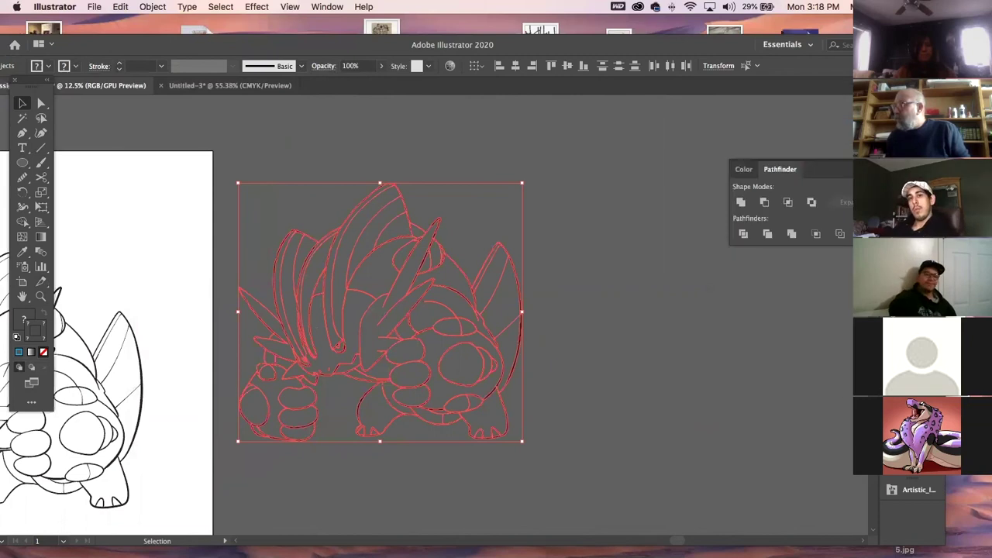
pyautogui.click(741, 202)
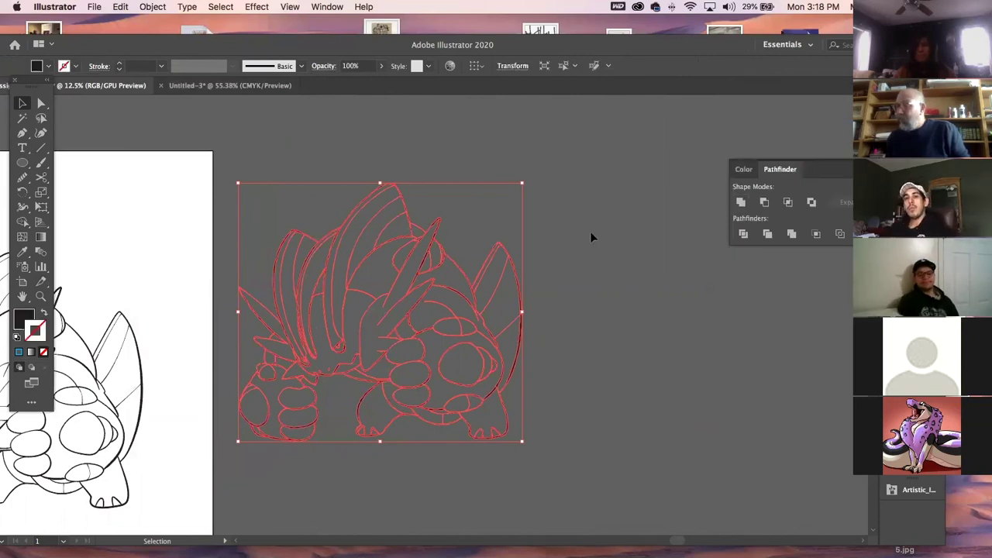
pyautogui.click(40, 103)
pyautogui.click(190, 110)
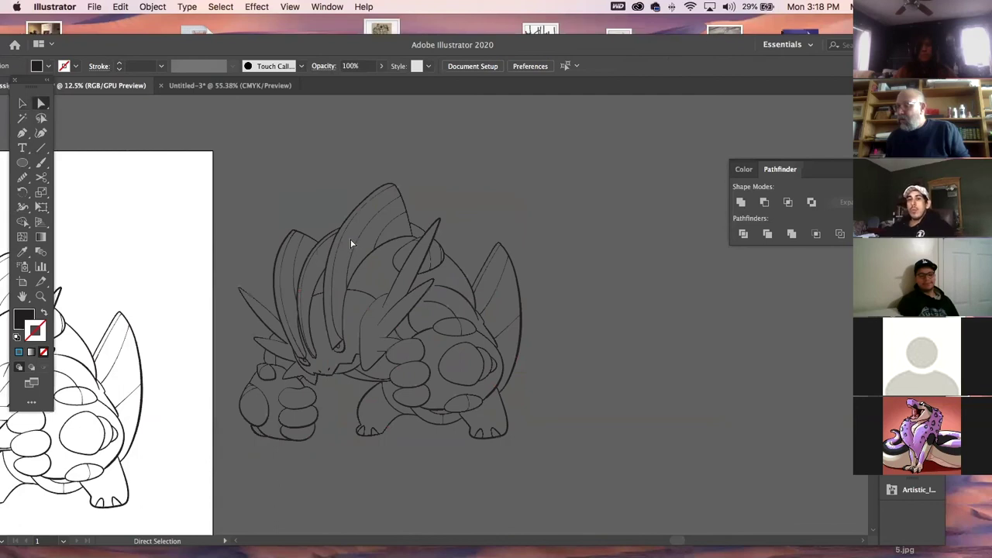
# Delete the inner contour of the head and central crest from the united duplicate, and switch to outline view
pyautogui.click(390, 328)
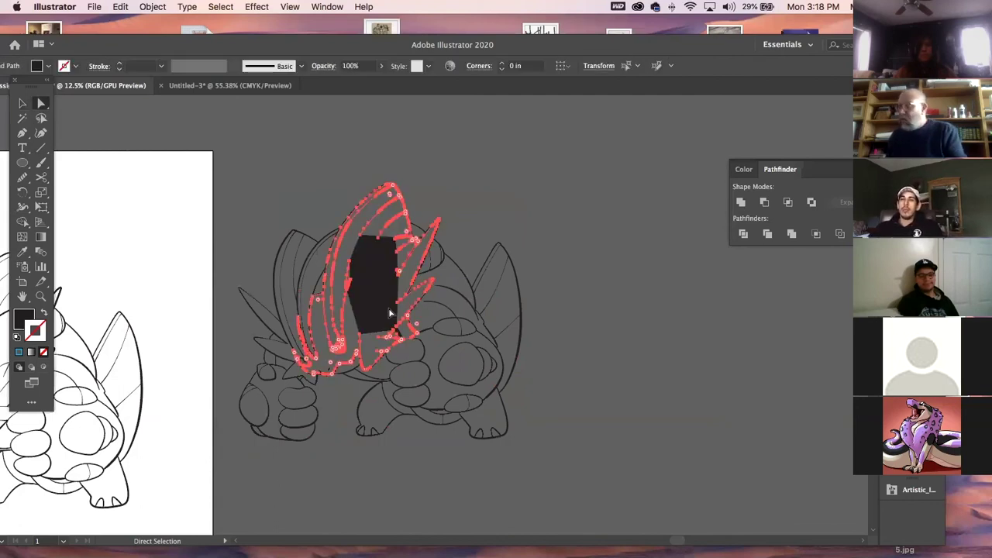
pyautogui.press('BackSpace')
pyautogui.moveTo(388, 289); pyautogui.dragTo(369, 262)
pyautogui.press('a')
pyautogui.press('super+y')
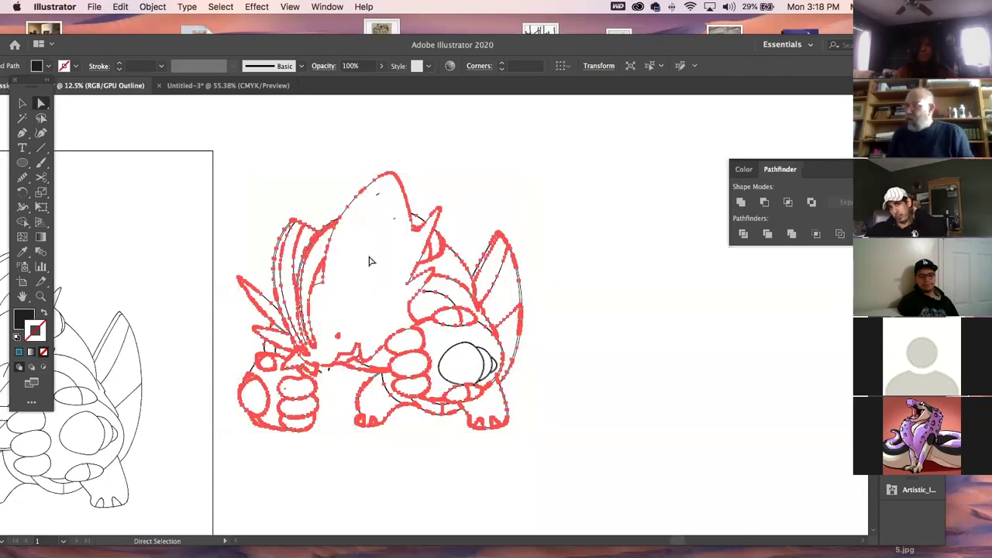
# Delete the inner contours of the torso, tail fin and large near fist in the duplicate
pyautogui.click(366, 275)
pyautogui.moveTo(372, 283); pyautogui.dragTo(455, 353)
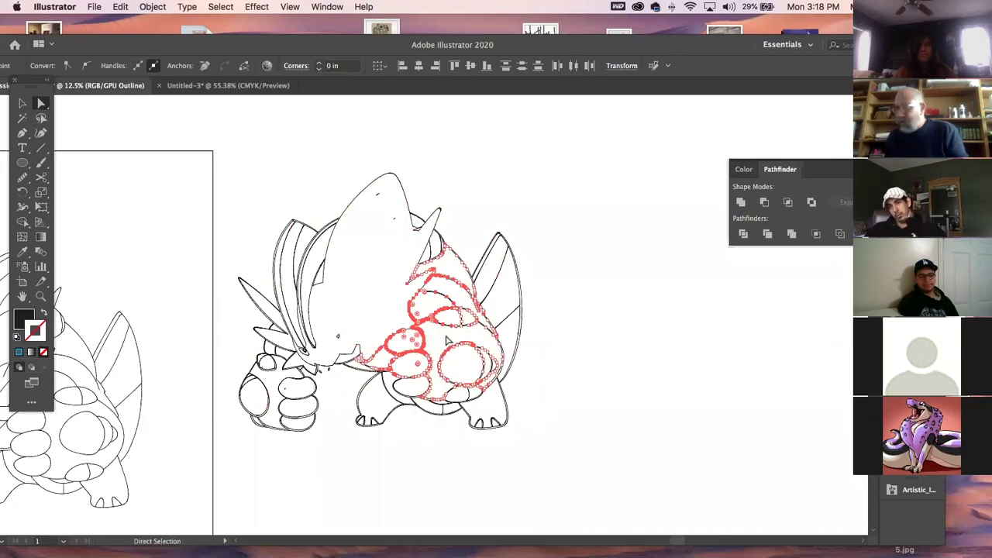
pyautogui.press('Delete')
pyautogui.click(500, 359)
pyautogui.press('Delete')
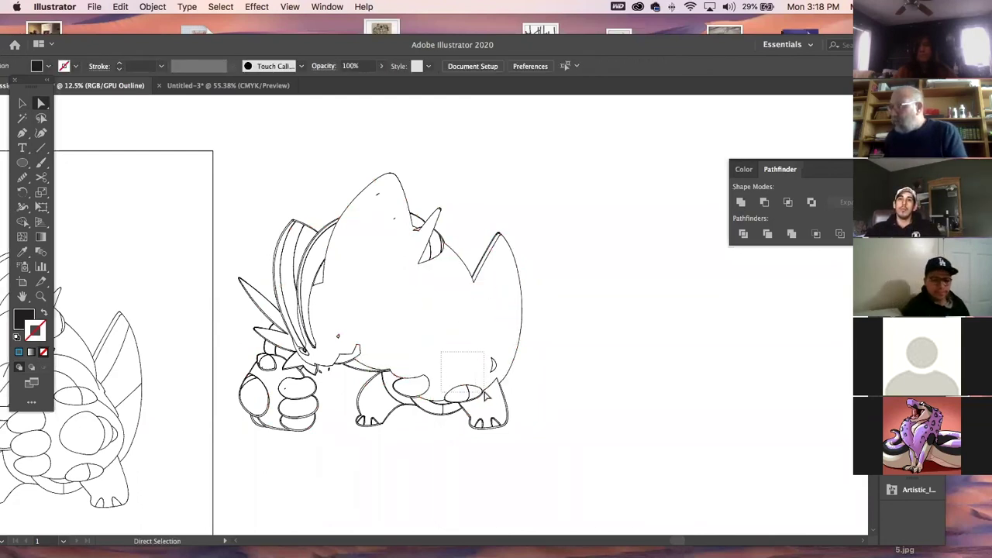
pyautogui.click(481, 394)
pyautogui.press('Delete')
# Delete the remaining finger, knuckle and belly contours beneath the near fist
pyautogui.moveTo(412, 346); pyautogui.dragTo(450, 404)
pyautogui.press('Delete')
pyautogui.press('Delete')
pyautogui.moveTo(416, 362); pyautogui.dragTo(394, 395)
pyautogui.press('Delete')
pyautogui.click(386, 392)
pyautogui.press('Delete')
# Delete the inner leg and claw contours from both feet below the torso
pyautogui.click(373, 418)
pyautogui.press('Delete')
pyautogui.press('Delete')
pyautogui.click(364, 422)
pyautogui.press('Delete')
pyautogui.press('Delete')
pyautogui.click(495, 424)
pyautogui.press('Delete')
pyautogui.press('Delete')
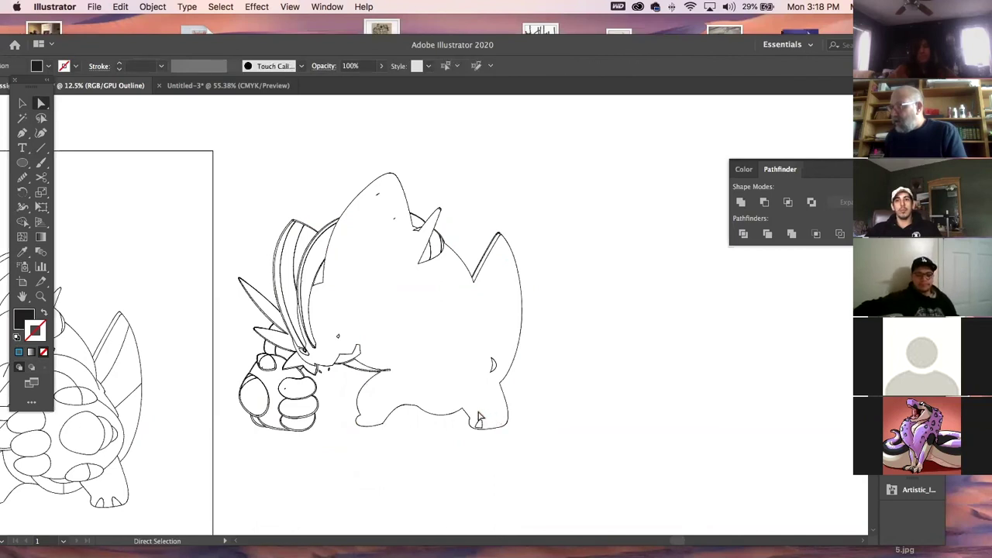
pyautogui.click(481, 421)
pyautogui.press('Delete')
pyautogui.press('Delete')
# Delete the small crescent inside the torso and the leftover inner edge of the tail fin
pyautogui.click(490, 369)
pyautogui.press('Delete')
pyautogui.press('Delete')
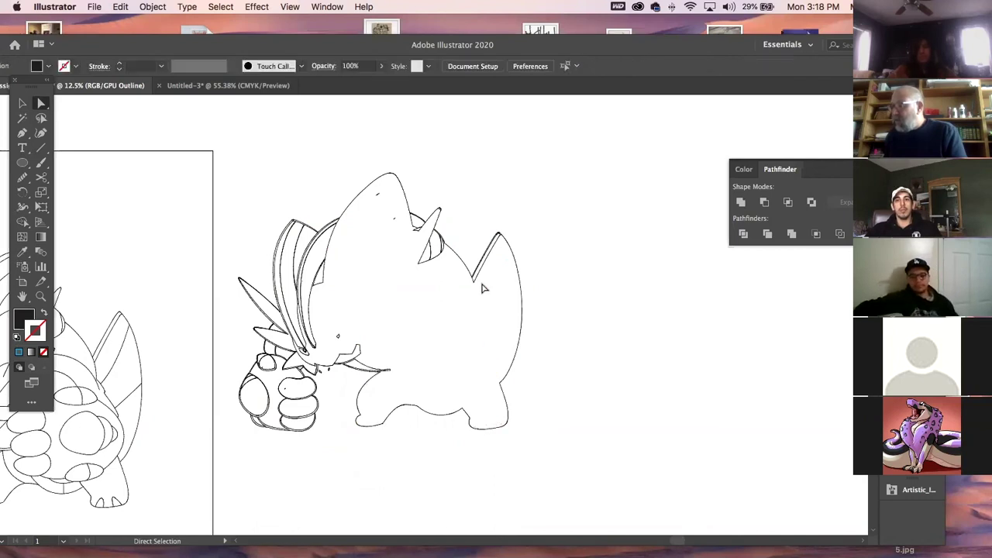
pyautogui.click(479, 271)
pyautogui.press('Delete')
pyautogui.press('Delete')
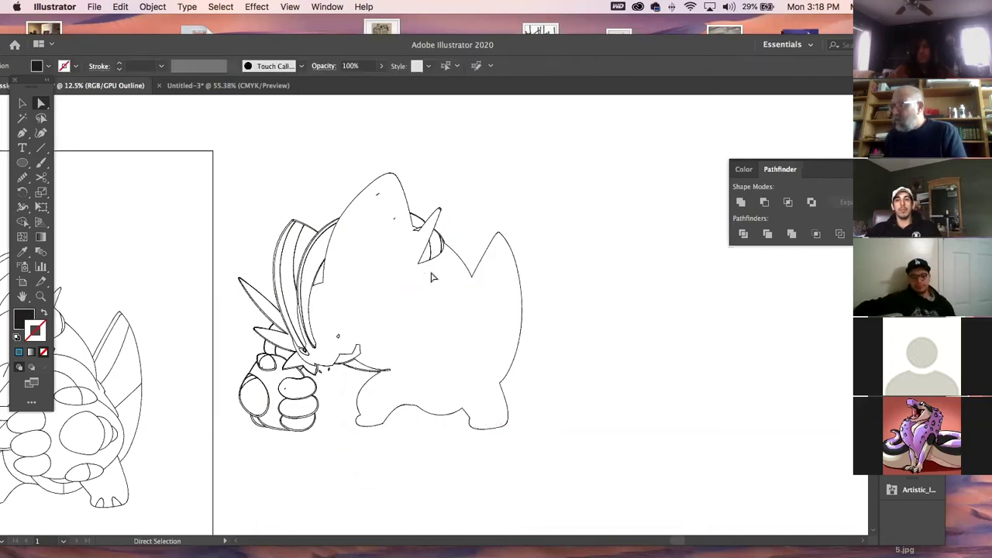
# Delete the inner contours around the back spike and the stray marks inside the central crest
pyautogui.click(413, 249)
pyautogui.press('Delete')
pyautogui.click(411, 226)
pyautogui.press('Delete')
pyautogui.click(441, 242)
pyautogui.press('Delete')
pyautogui.click(395, 221)
pyautogui.press('Delete')
pyautogui.click(378, 197)
pyautogui.press('Delete')
# Delete the inner contours of the front fin together with the eye and mouth shapes
pyautogui.click(298, 259)
pyautogui.press('Delete')
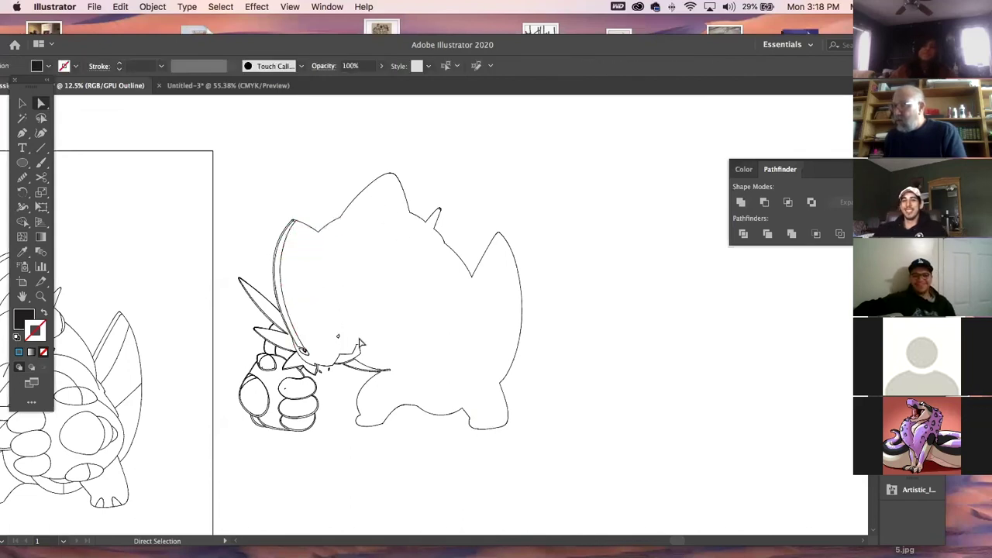
pyautogui.click(338, 335)
pyautogui.press('Delete')
pyautogui.moveTo(350, 324)
pyautogui.mouseDown()
pyautogui.moveTo(370, 359)
pyautogui.moveTo(349, 339)
pyautogui.moveTo(354, 346)
pyautogui.moveTo(380, 354)
pyautogui.mouseUp()
pyautogui.press('Delete')
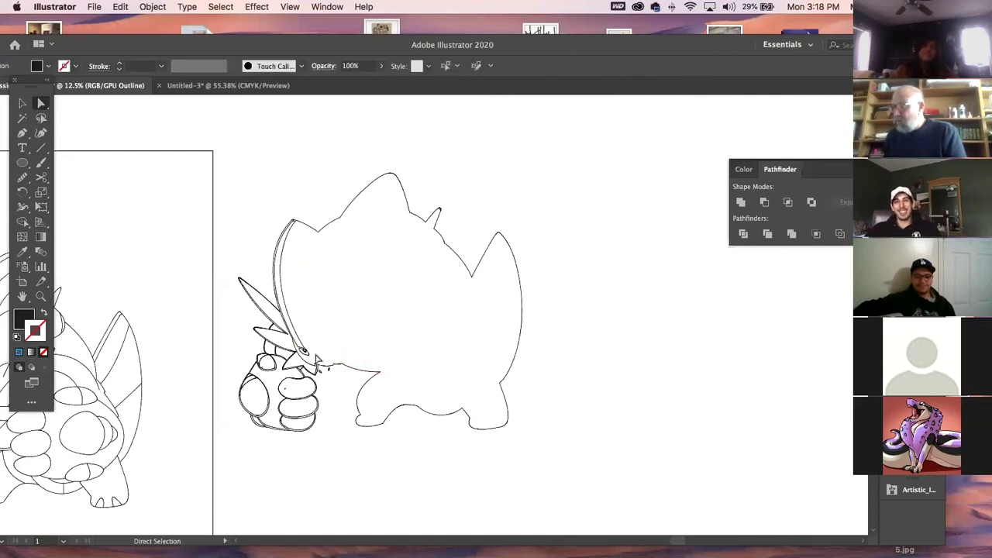
pyautogui.click(304, 335)
pyautogui.press('Delete')
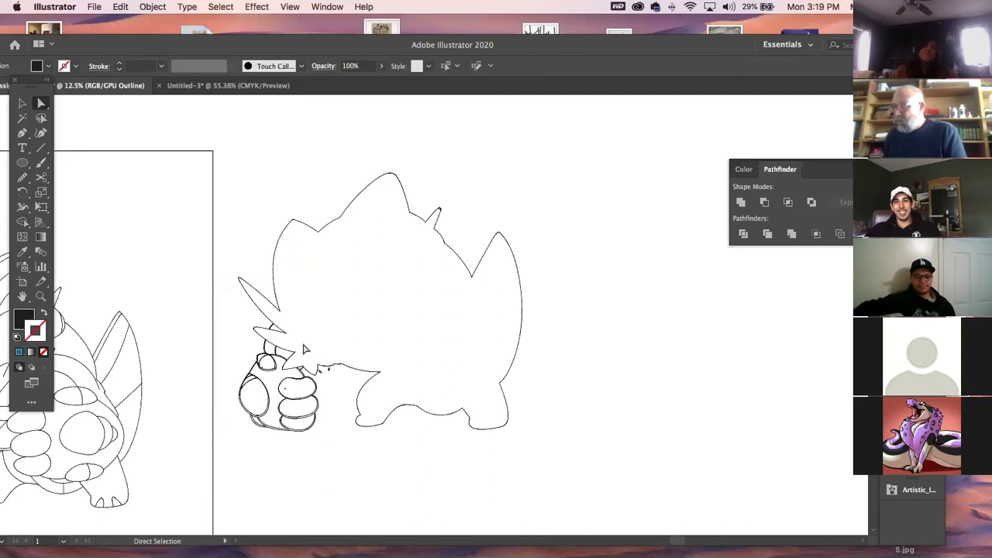
# Delete the inner contours of the cheek spikes, the far fist's fingers and the area under the chin
pyautogui.click(284, 332)
pyautogui.press('Delete')
pyautogui.click(302, 418)
pyautogui.press('Delete')
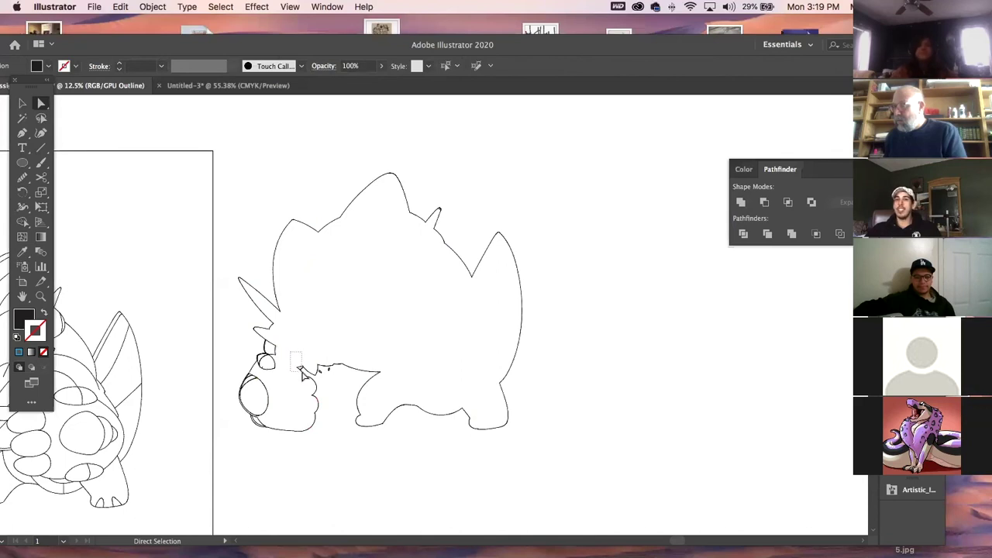
pyautogui.click(303, 368)
pyautogui.press('Delete')
# Delete the remaining knuckle, wrist and edge contours inside the far fist, leaving only its outer outline
pyautogui.moveTo(279, 386); pyautogui.dragTo(273, 346)
pyautogui.moveTo(284, 390); pyautogui.dragTo(271, 348)
pyautogui.press('Delete')
pyautogui.press('Delete')
pyautogui.moveTo(271, 400)
pyautogui.mouseDown()
pyautogui.moveTo(256, 364)
pyautogui.moveTo(265, 363)
pyautogui.mouseUp()
pyautogui.press('Delete')
pyautogui.press('Delete')
pyautogui.moveTo(266, 402); pyautogui.dragTo(250, 372)
pyautogui.press('Delete')
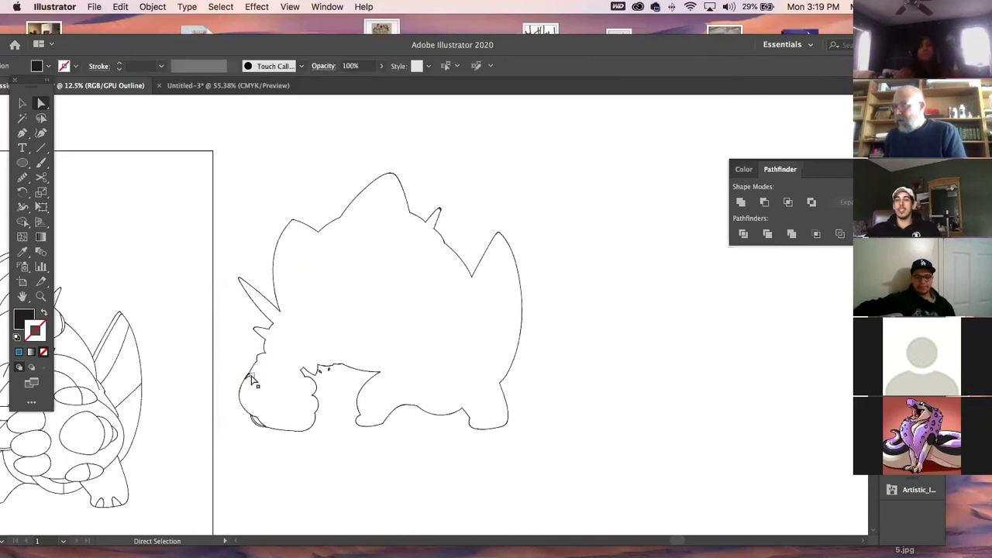
pyautogui.press('Delete')
pyautogui.moveTo(265, 431); pyautogui.dragTo(250, 413)
pyautogui.press('Delete')
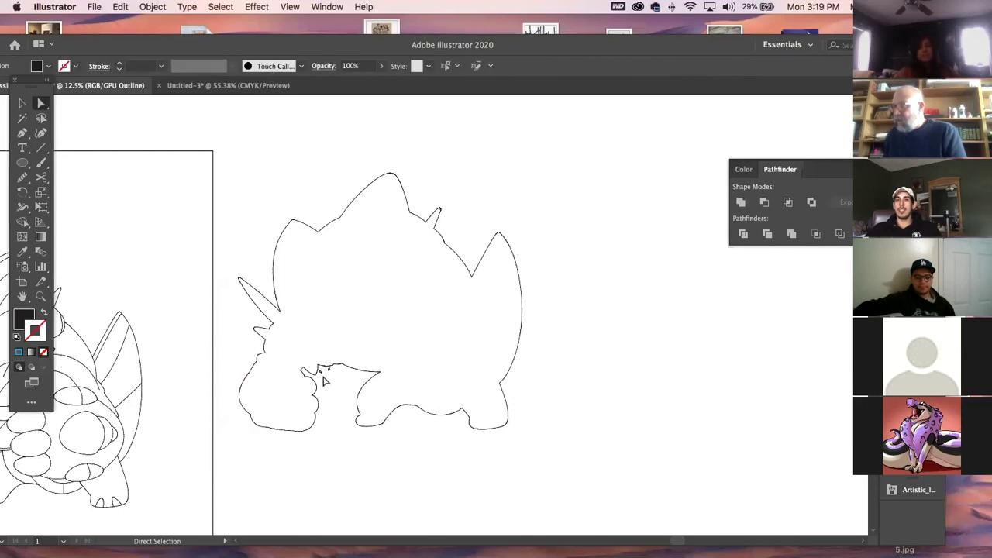
# Delete the two small marks below the head and return from outline view to preview
pyautogui.click(321, 372)
pyautogui.press('Delete')
pyautogui.click(329, 370)
pyautogui.press('Delete')
pyautogui.click(438, 217)
pyautogui.click(23, 102)
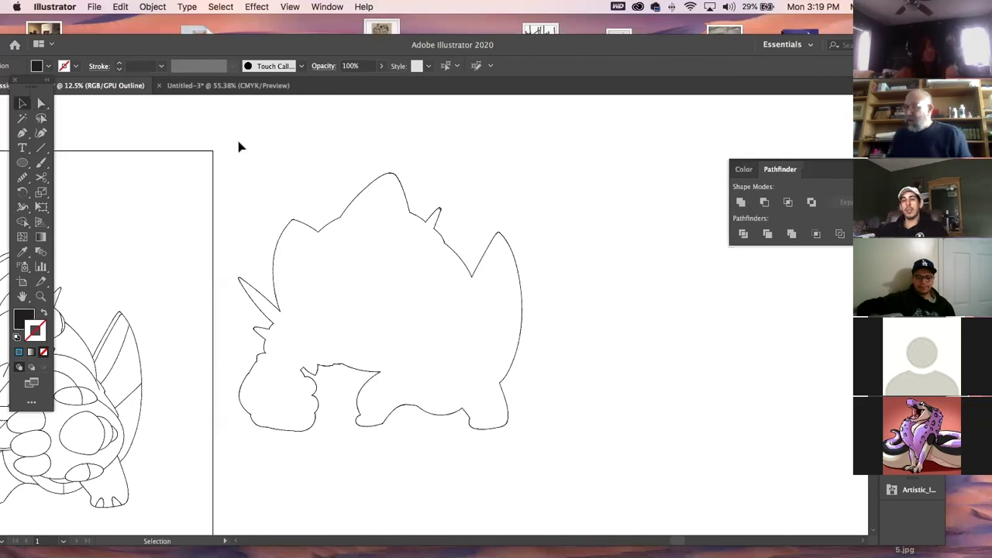
pyautogui.press('a')
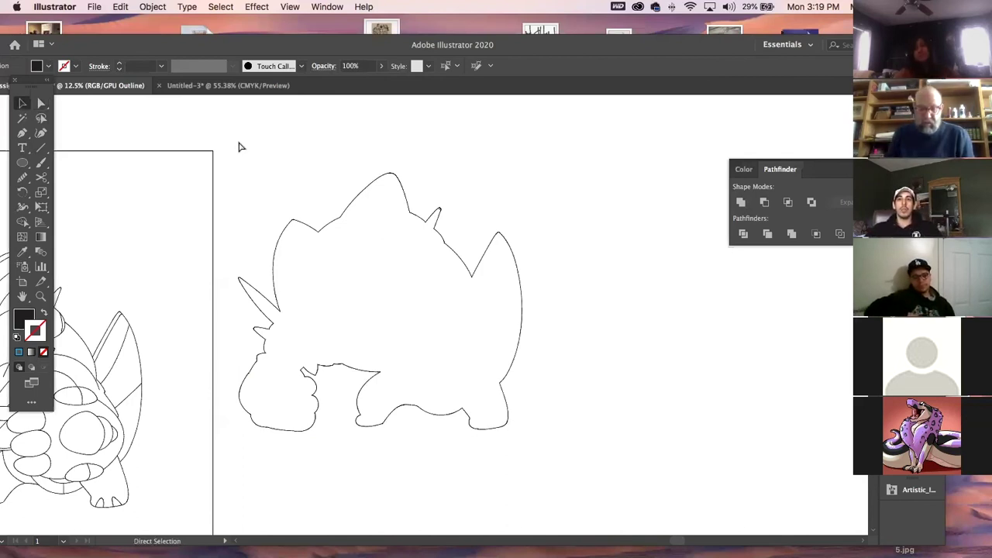
pyautogui.hotkey('ctrl', 'y')
pyautogui.press('v')
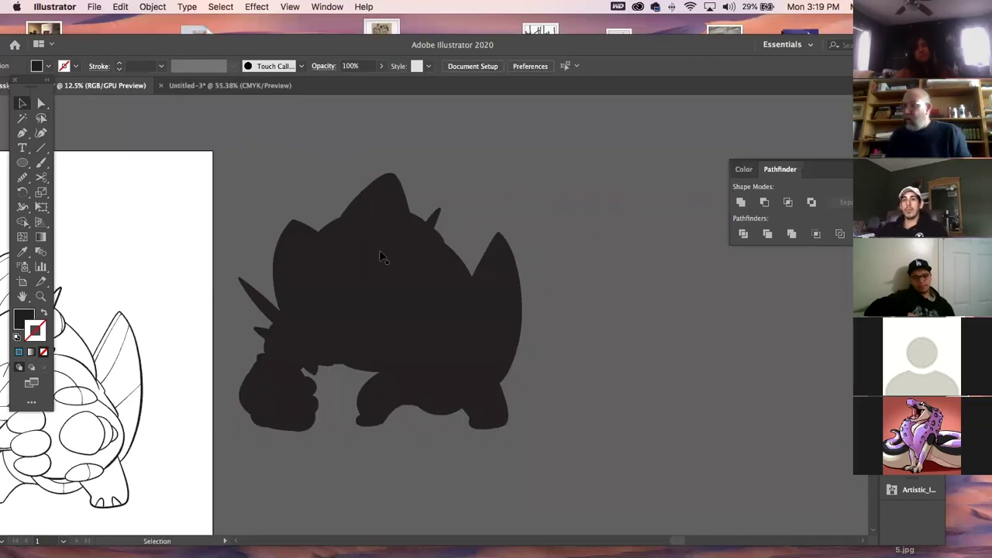
# Select the black creature silhouette and show the base color layer
pyautogui.click(380, 256)
pyautogui.hscroll(-10, 460, 279)
pyautogui.scroll(-2, 460, 279)
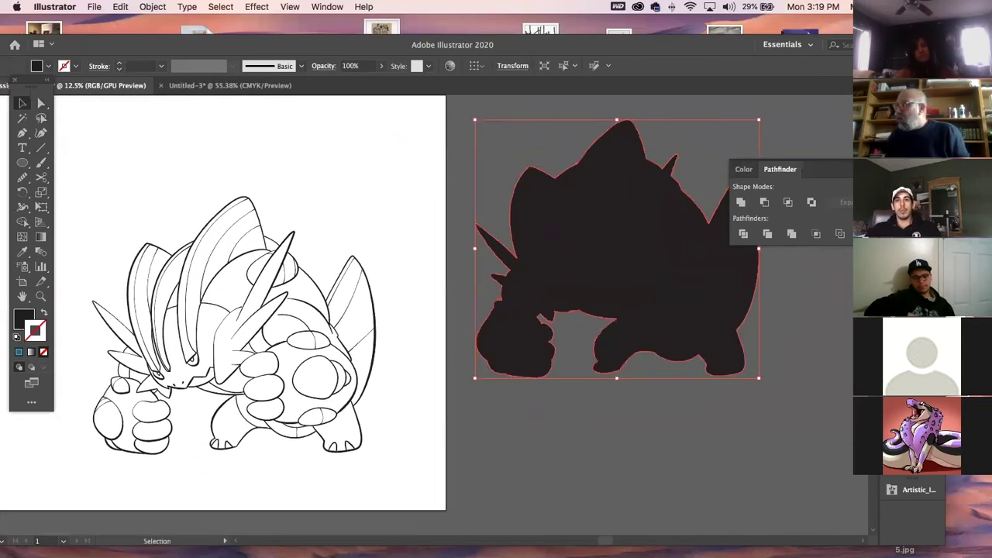
pyautogui.click(892, 97)
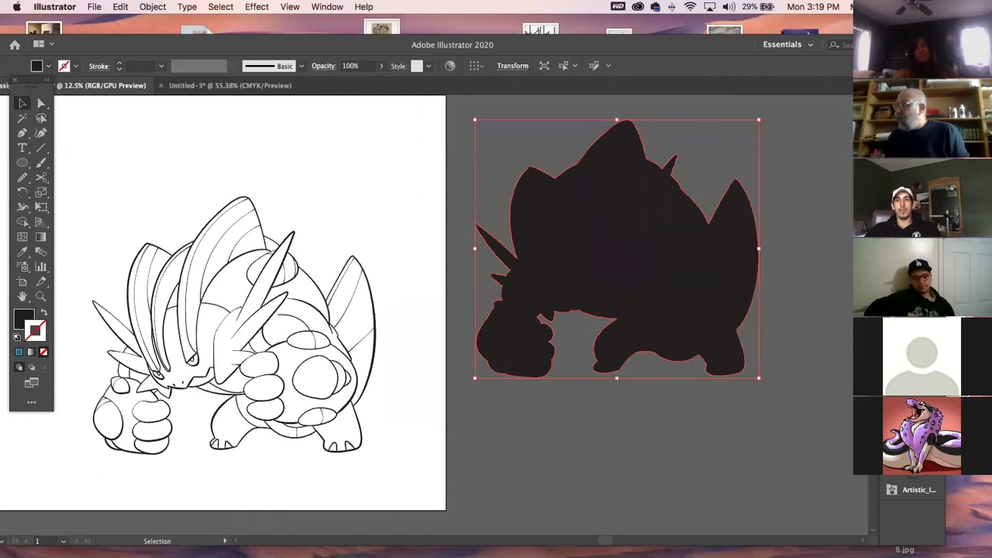
pyautogui.click(739, 166)
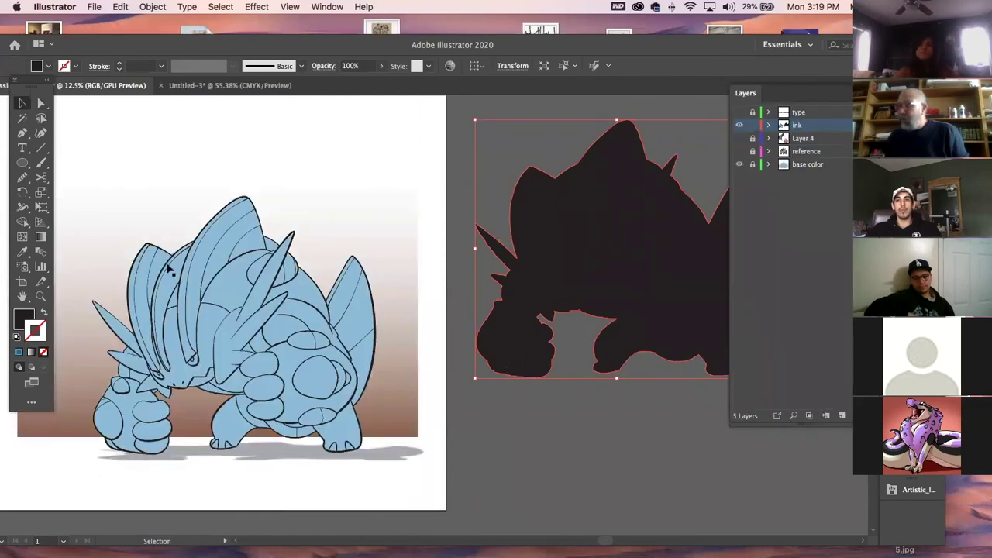
# Fill the silhouette with the light blue sampled from the creature using the Eyedropper, and deselect it
pyautogui.click(22, 252)
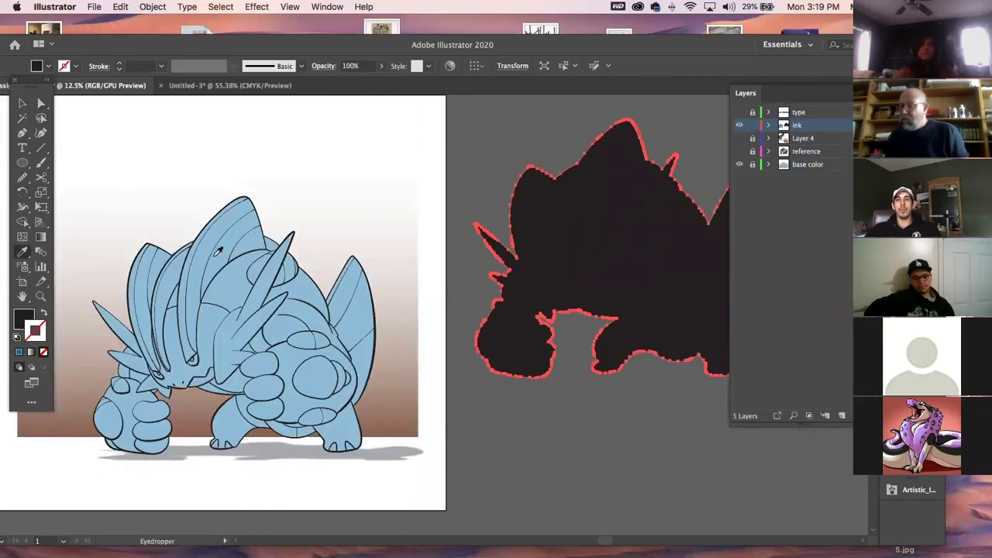
pyautogui.click(215, 255)
pyautogui.press('v')
pyautogui.moveTo(476, 120); pyautogui.dragTo(472, 115)
pyautogui.click(566, 408)
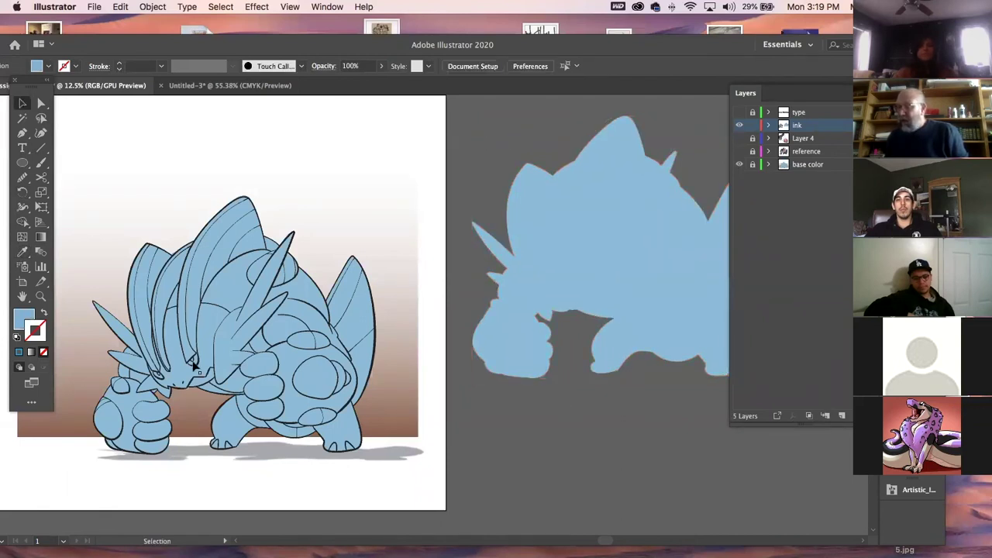
pyautogui.moveTo(454, 401); pyautogui.dragTo(454, 401)
# Unlock the base color layer and move its original blue creature shape off the artboard
pyautogui.click(753, 165)
pyautogui.click(307, 294)
pyautogui.moveTo(309, 286)
pyautogui.mouseDown()
pyautogui.moveTo(701, 474)
pyautogui.moveTo(787, 493)
pyautogui.mouseUp()
# Move the new blue silhouette over the creature's linework on the artboard and send it to the back
pyautogui.moveTo(670, 271)
pyautogui.mouseDown()
pyautogui.moveTo(243, 286)
pyautogui.moveTo(288, 354)
pyautogui.mouseUp()
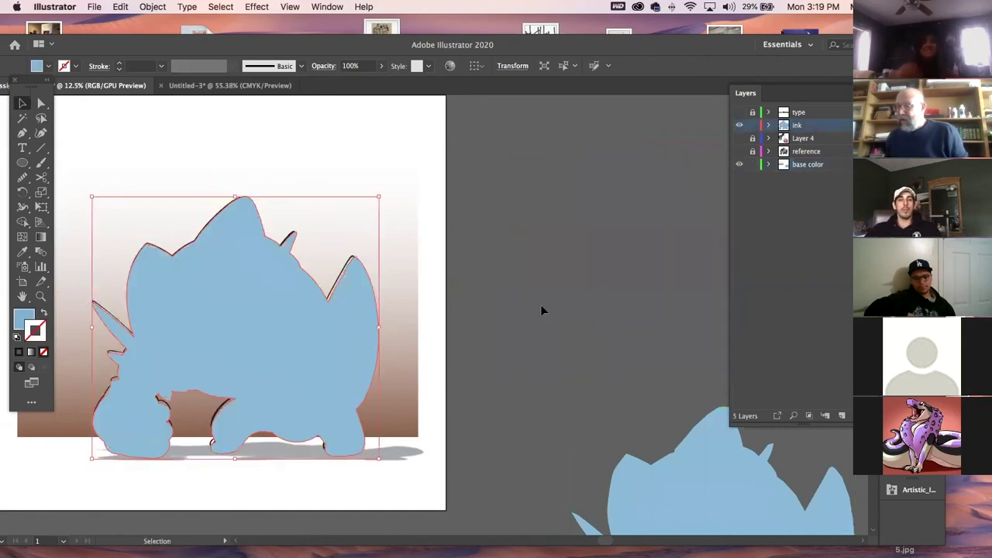
pyautogui.press('super+shift+bracketleft')
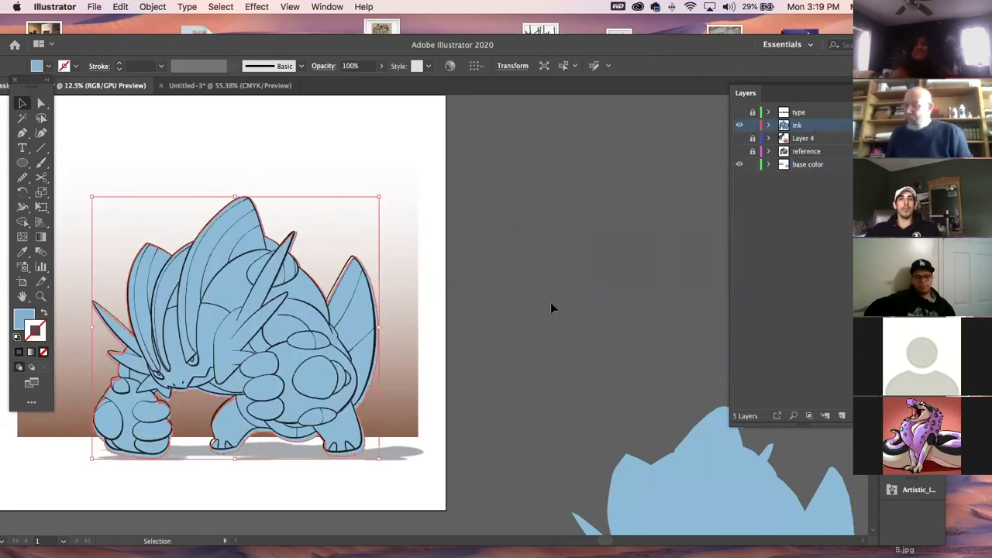
pyautogui.click(599, 259)
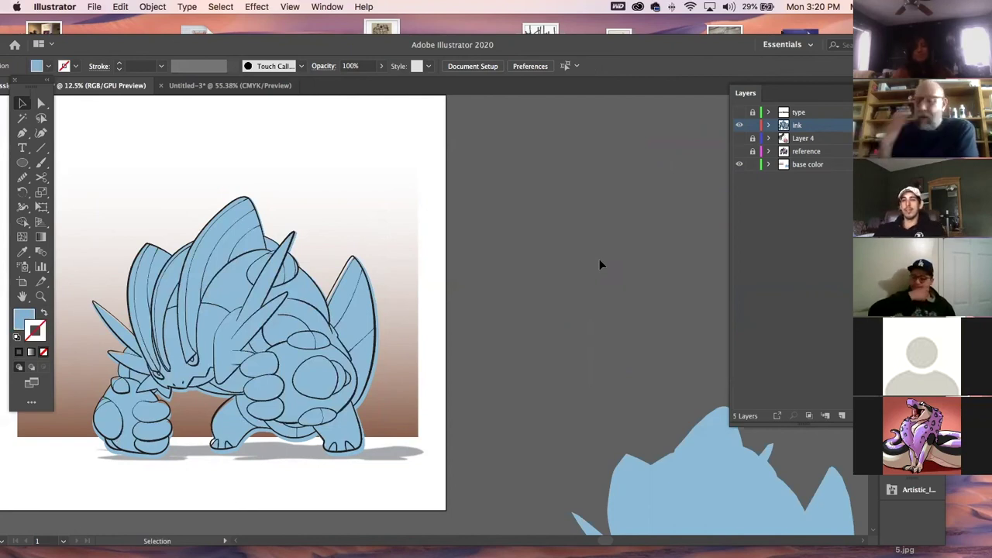
pyautogui.click(241, 285)
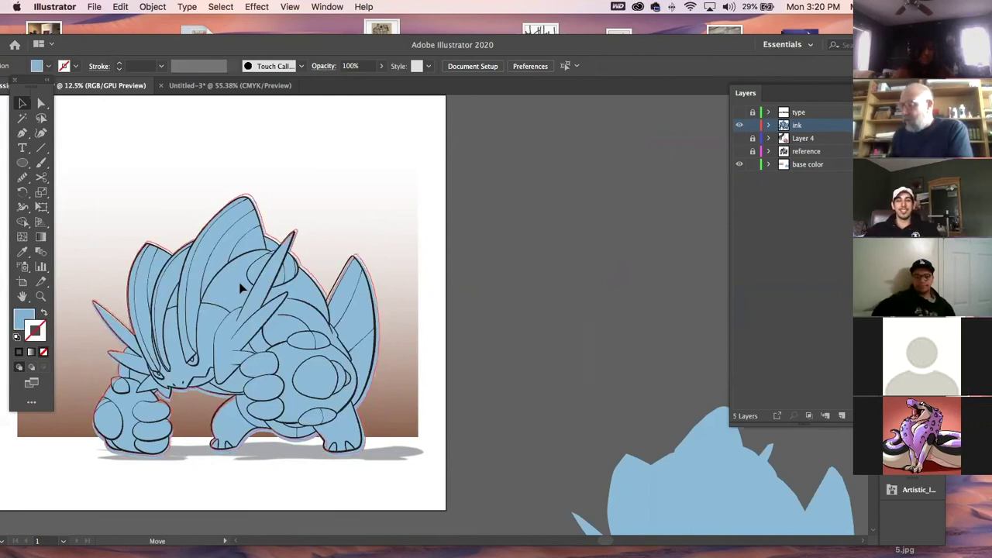
# Move the new blue silhouette off the artboard and delete both it and the original blue creature shape
pyautogui.click(513, 314)
pyautogui.moveTo(282, 280); pyautogui.dragTo(680, 240)
pyautogui.press('super+z')
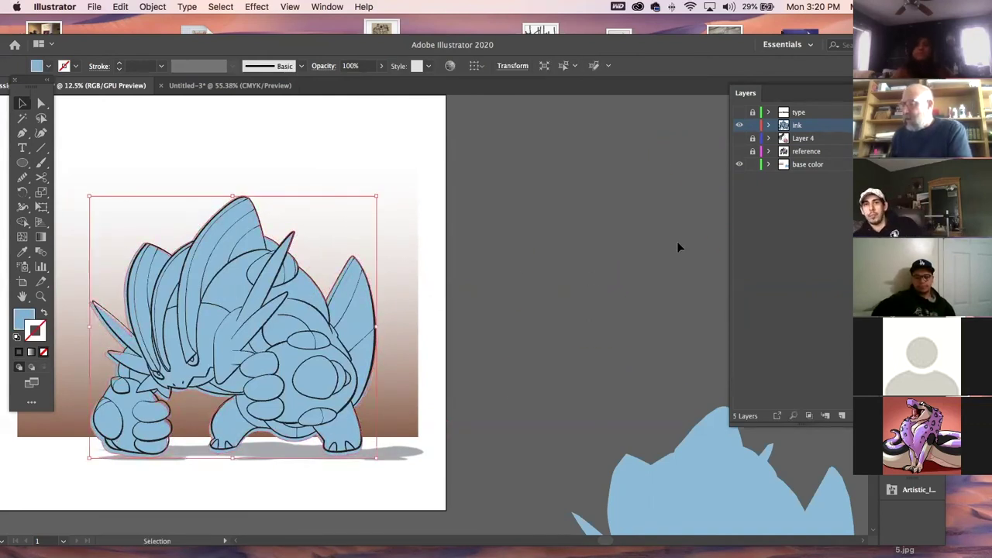
pyautogui.moveTo(265, 276); pyautogui.dragTo(656, 230)
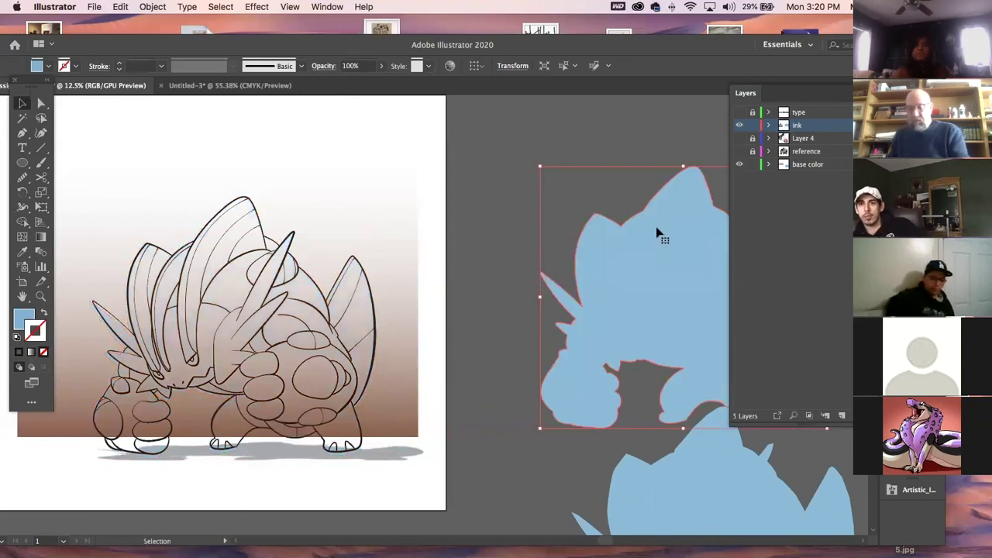
pyautogui.press('Delete')
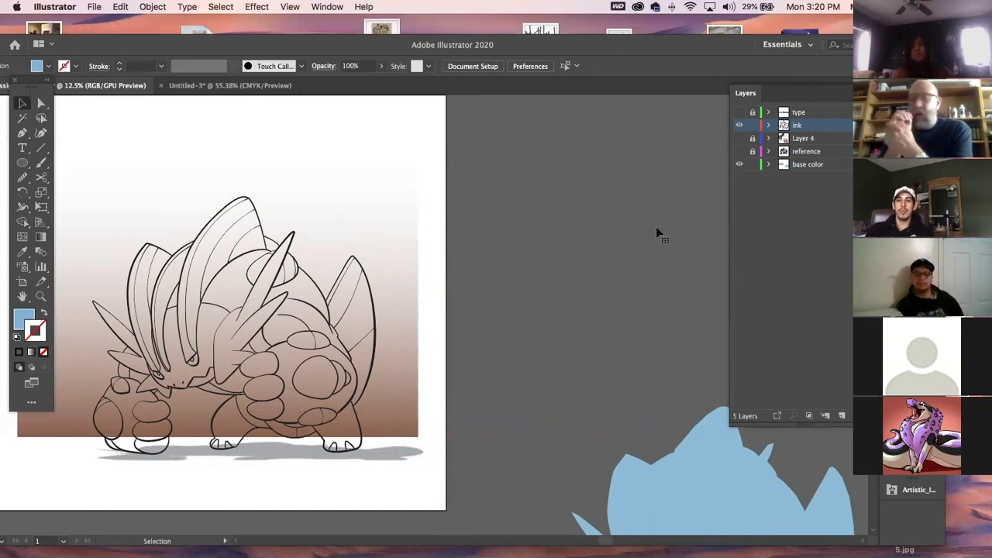
pyautogui.click(753, 509)
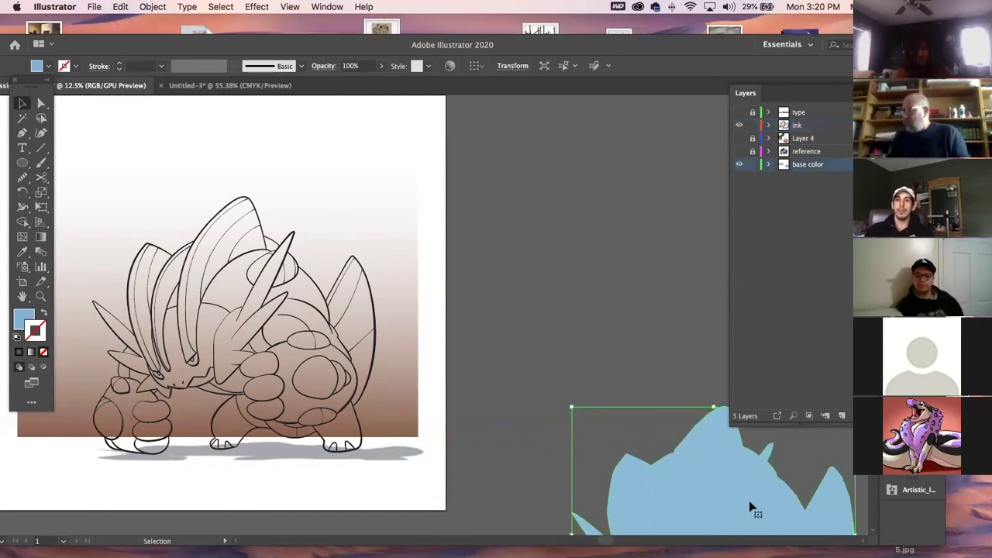
pyautogui.press('Delete')
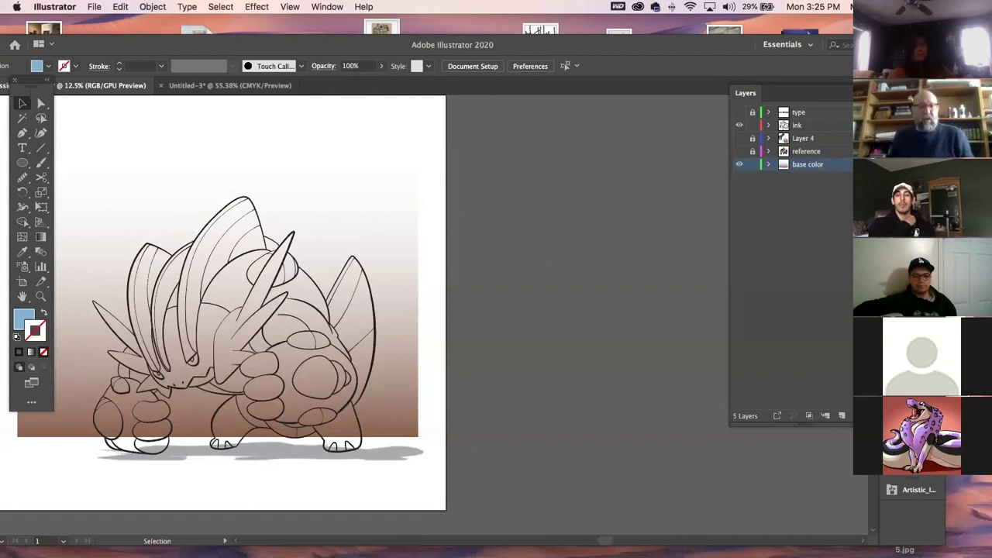
# Switch to Chrome and view the first two images of the pink castle with blue roofs post on the illustrator's Instagram profile
pyautogui.press('super+Tab')
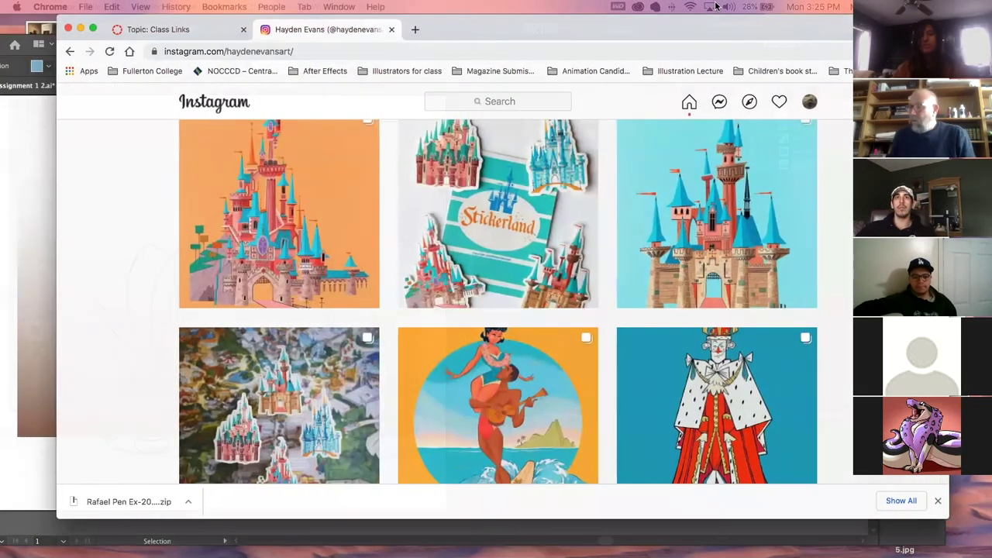
pyautogui.click(740, 244)
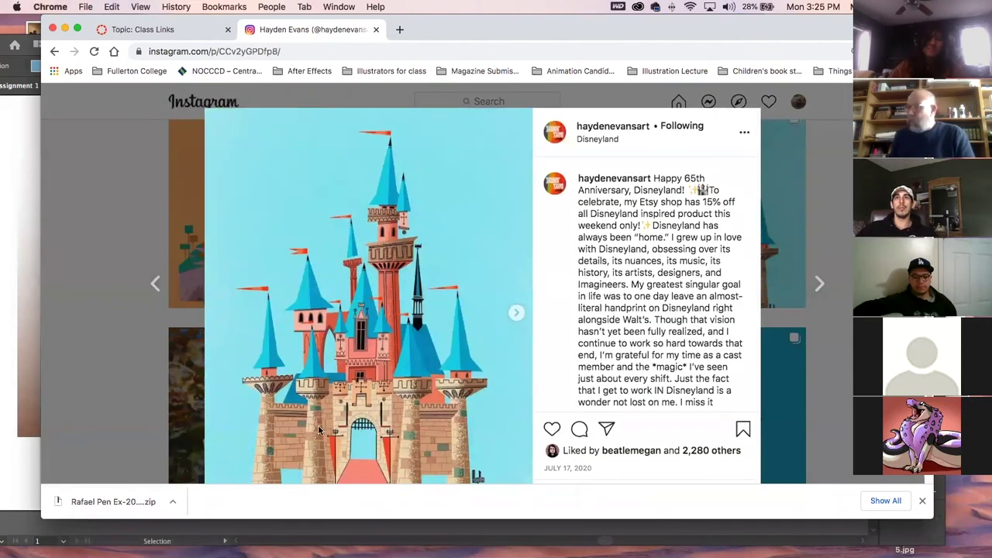
pyautogui.scroll(-2, 801, 330)
pyautogui.scroll(1, 801, 329)
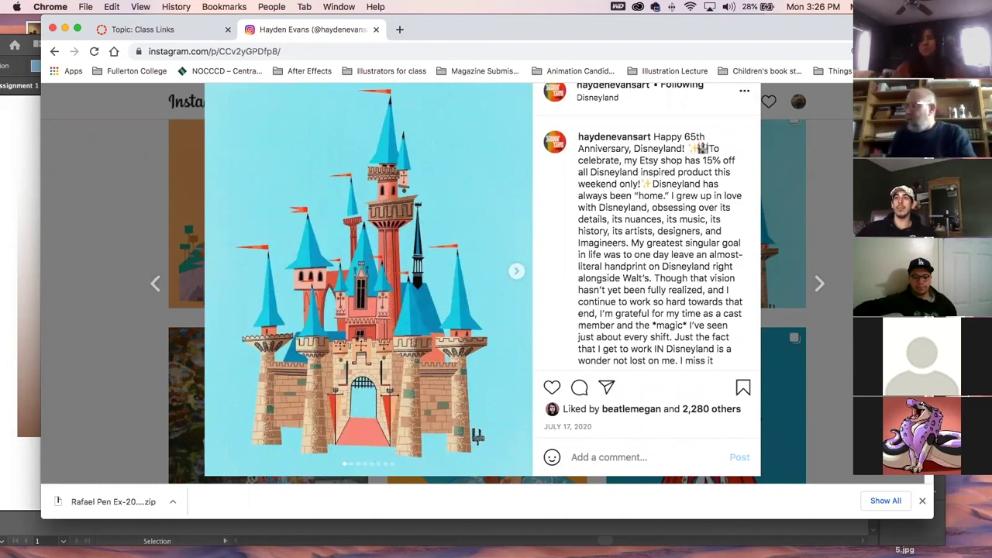
pyautogui.click(518, 272)
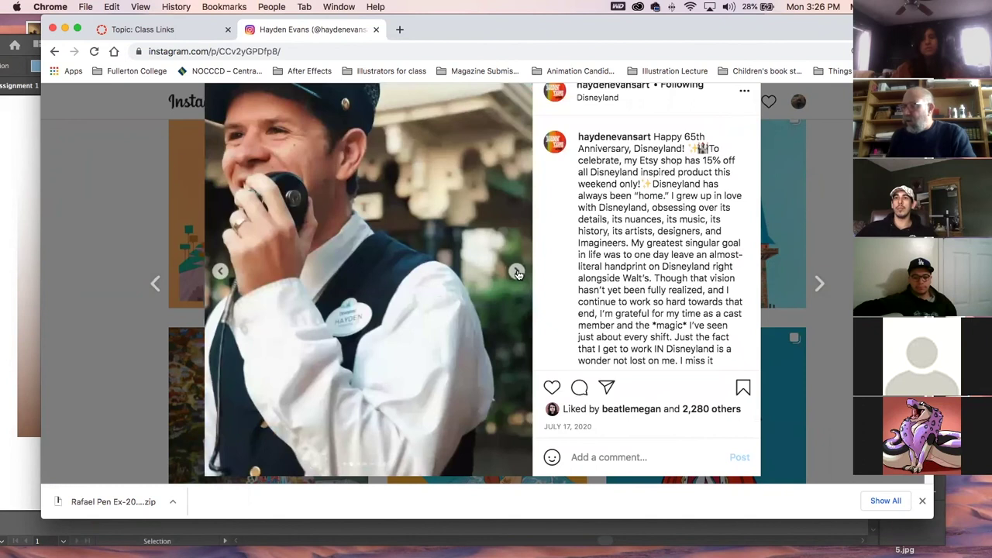
pyautogui.click(773, 265)
# Examine the illustration styles in the profile's older posts, and close the browser window
pyautogui.scroll(-10, 682, 341)
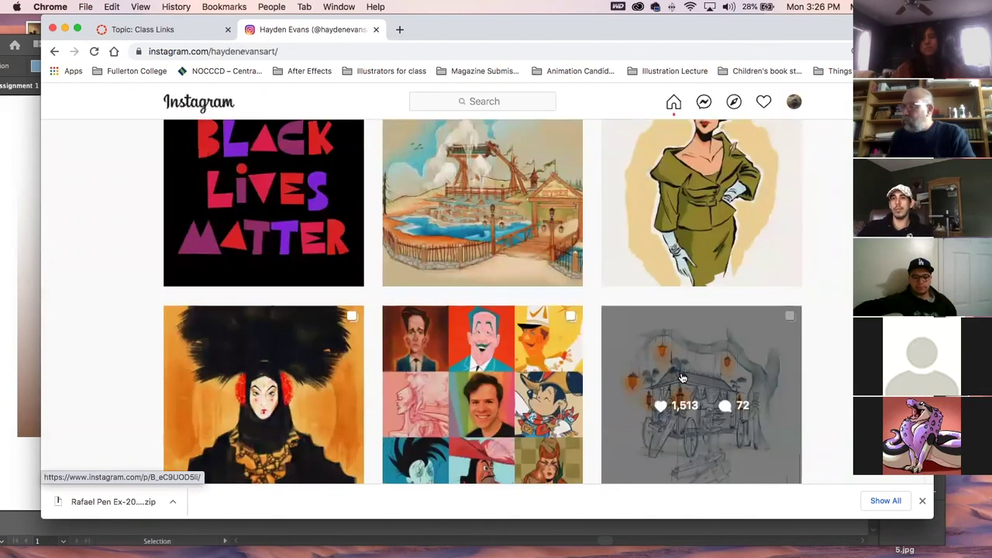
pyautogui.scroll(-10, 682, 378)
pyautogui.scroll(-10, 682, 379)
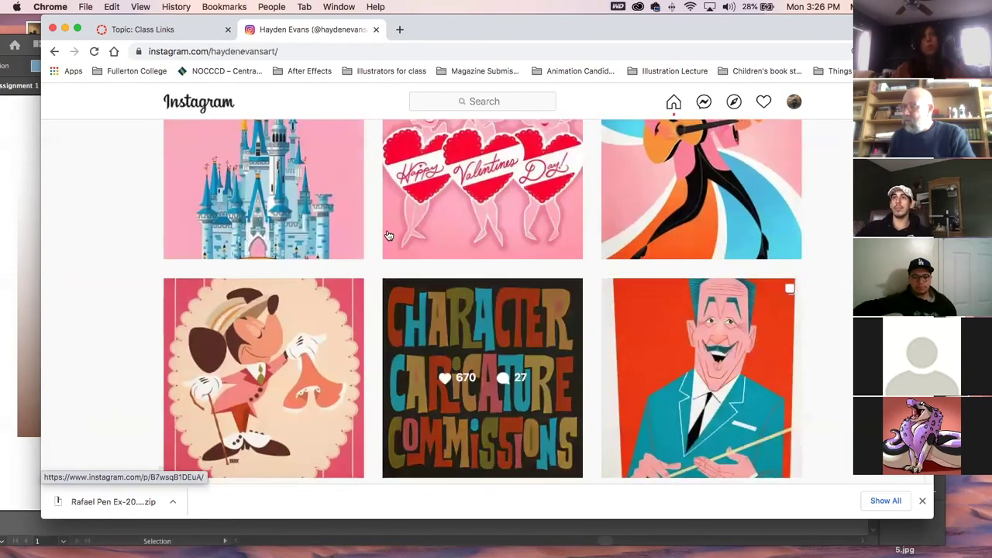
pyautogui.scroll(-4, 626, 392)
pyautogui.scroll(-10, 626, 391)
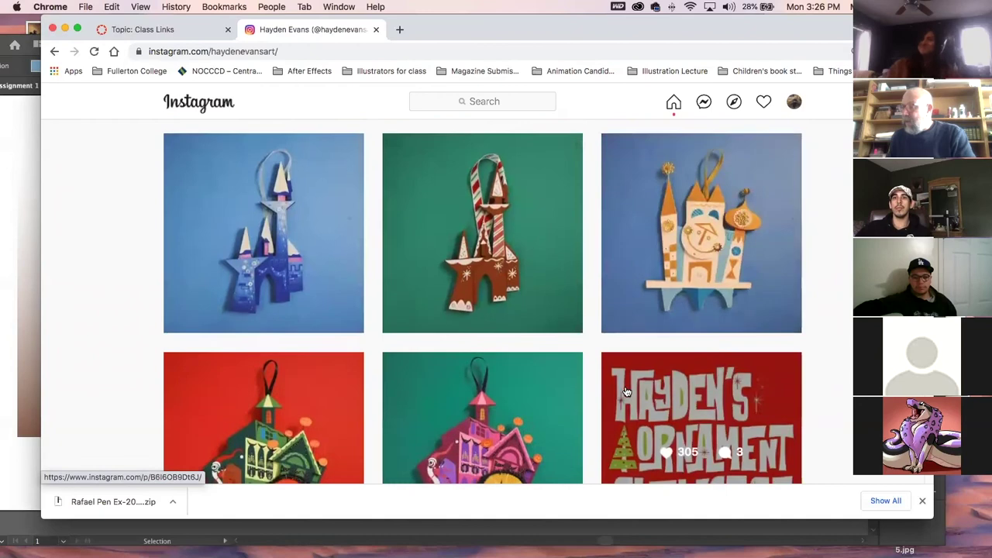
pyautogui.scroll(-15, 629, 391)
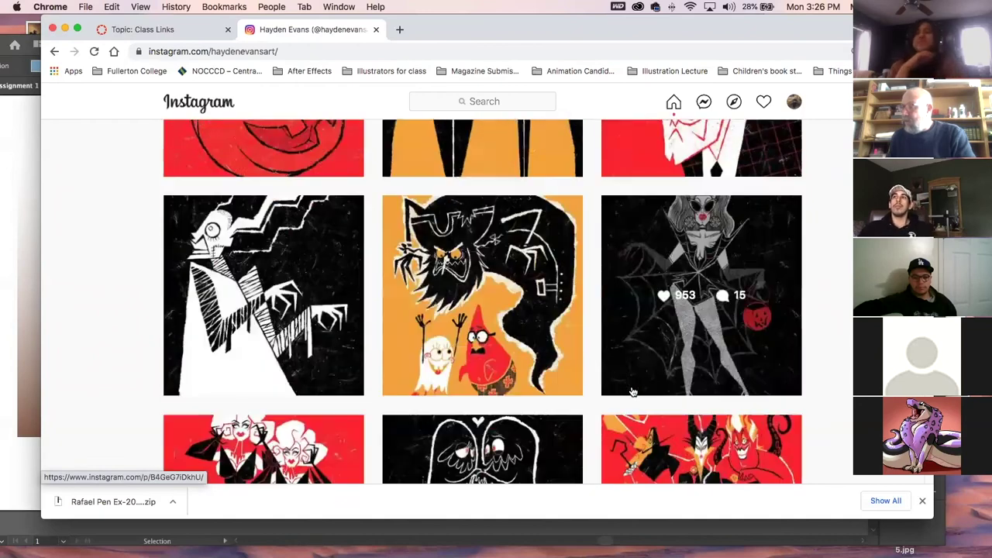
pyautogui.scroll(-15, 633, 392)
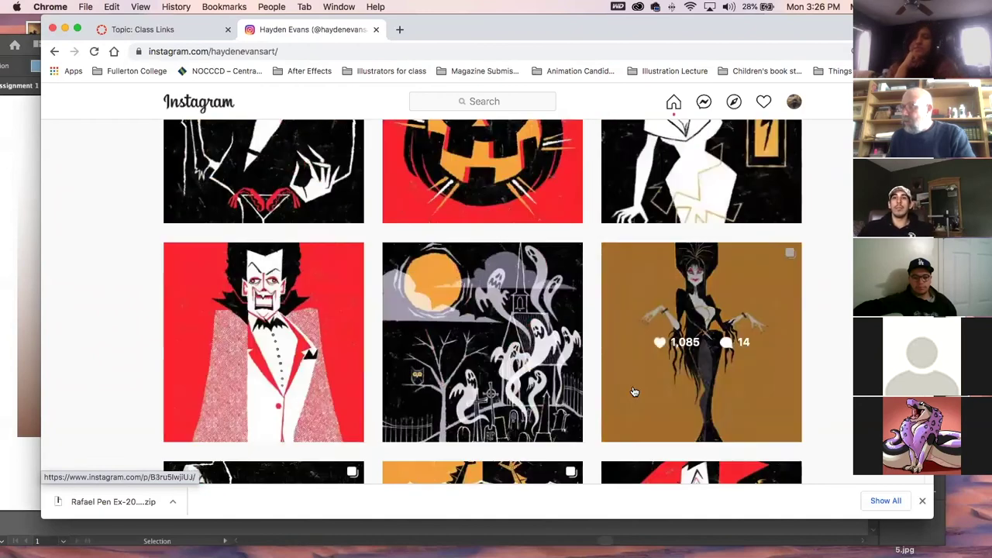
pyautogui.scroll(-15, 634, 393)
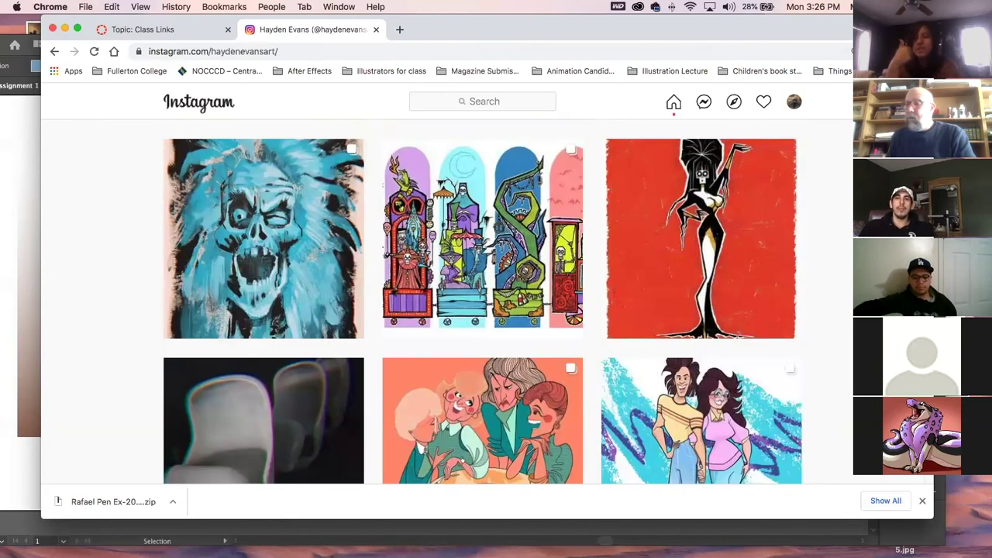
pyautogui.click(52, 29)
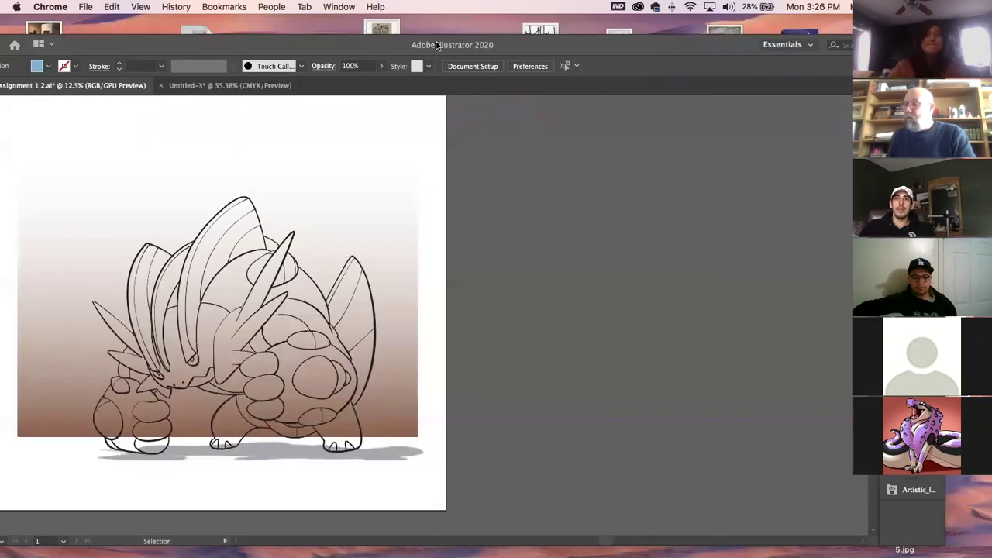
# Move the Illustrator window aside, search the external drive and this Mac for "styleguides" in Finder, and close the search window
pyautogui.click(321, 46)
pyautogui.doubleClick(321, 47)
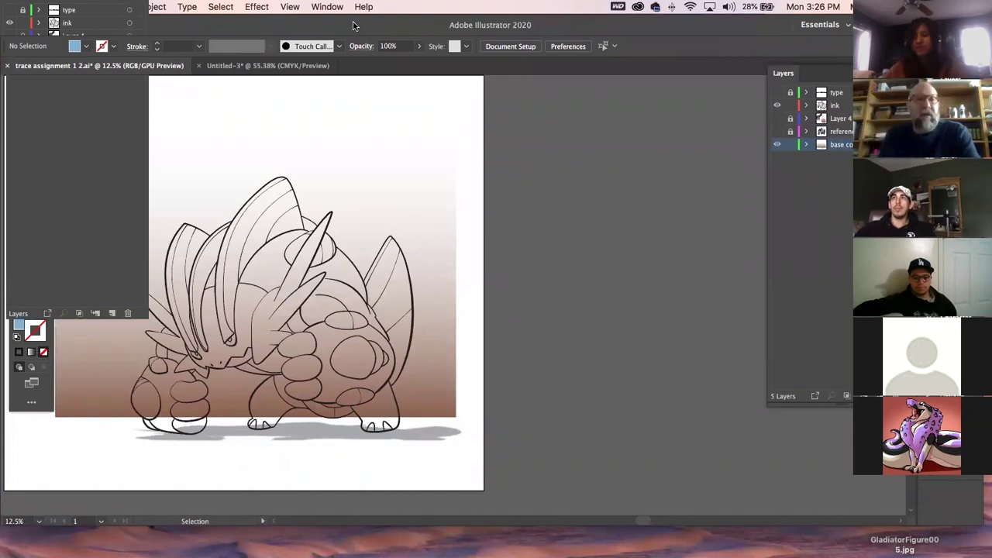
pyautogui.doubleClick(353, 26)
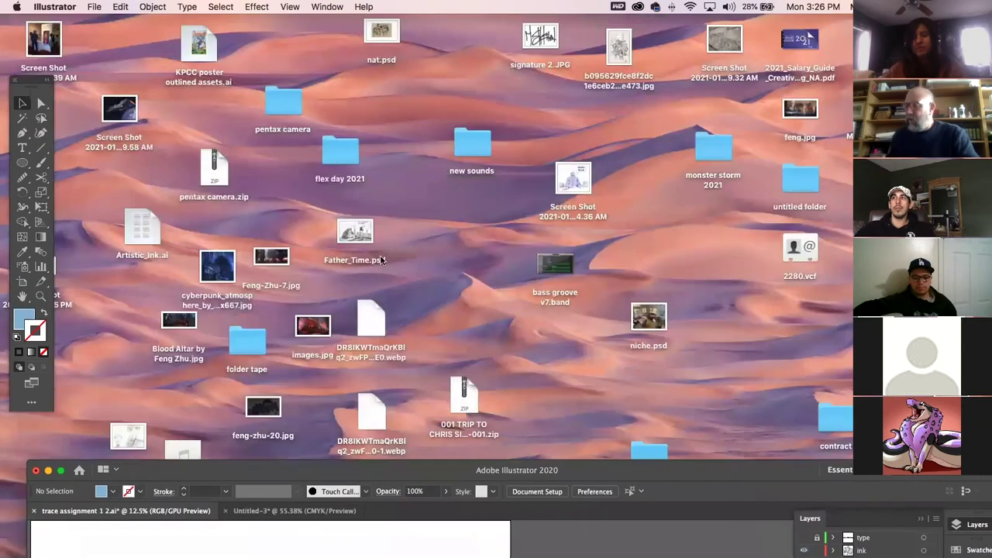
pyautogui.click(392, 155)
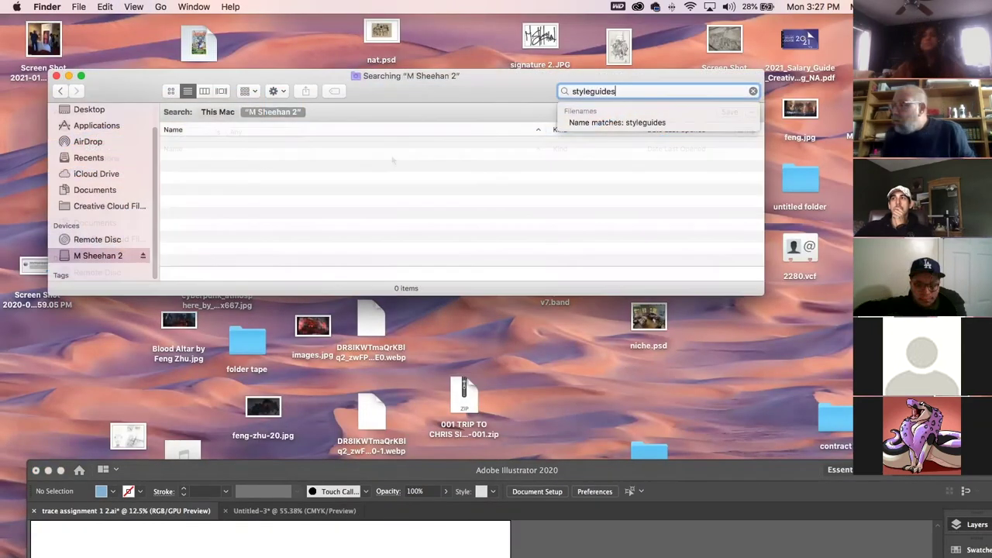
pyautogui.press('Return')
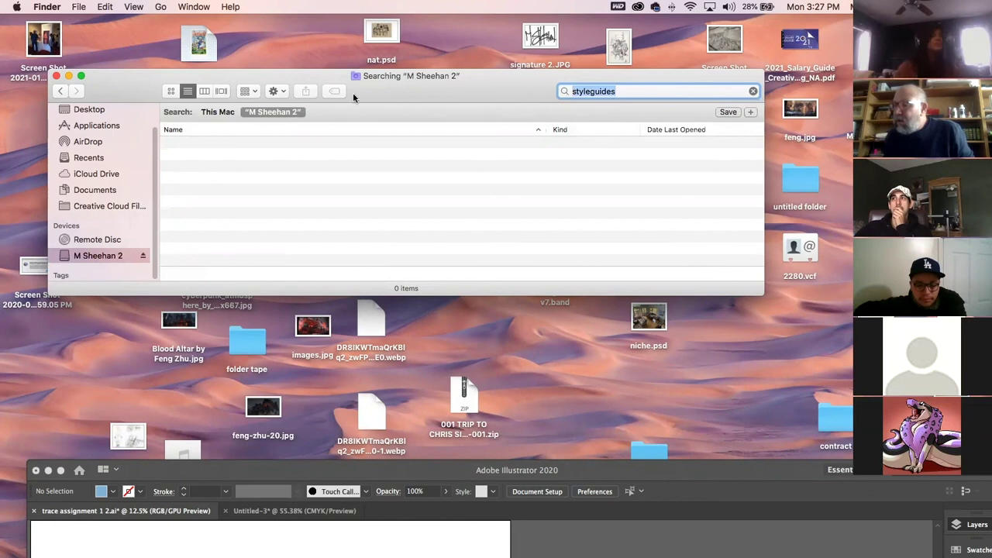
pyautogui.click(218, 112)
pyautogui.click(276, 111)
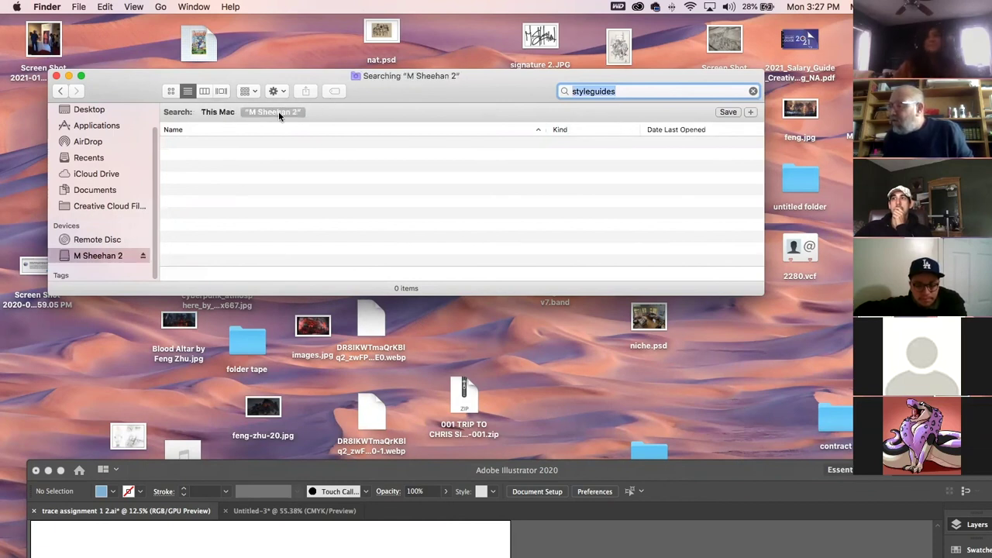
pyautogui.click(57, 76)
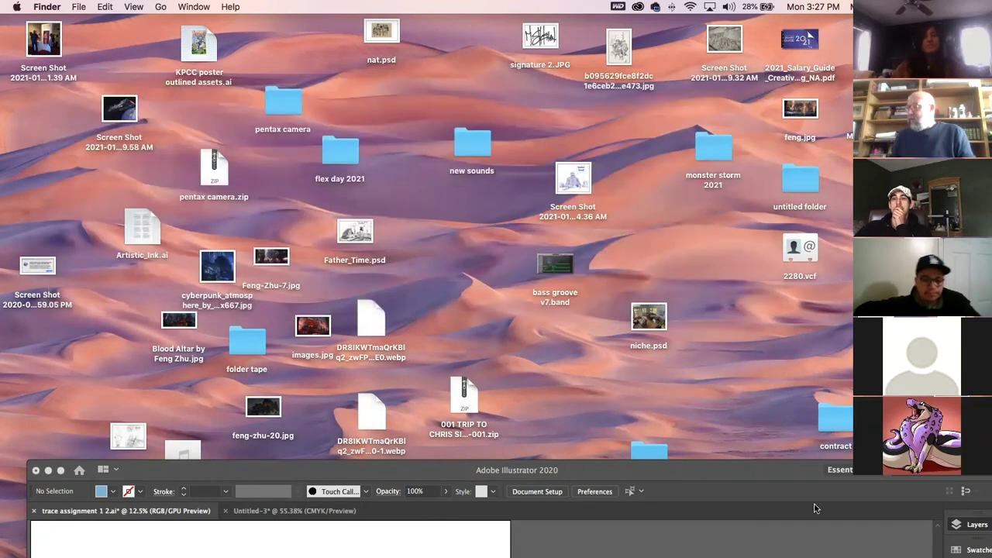
# Switch back to Illustrator and move its window up over the desktop so the creature artwork is in view
pyautogui.click(729, 468)
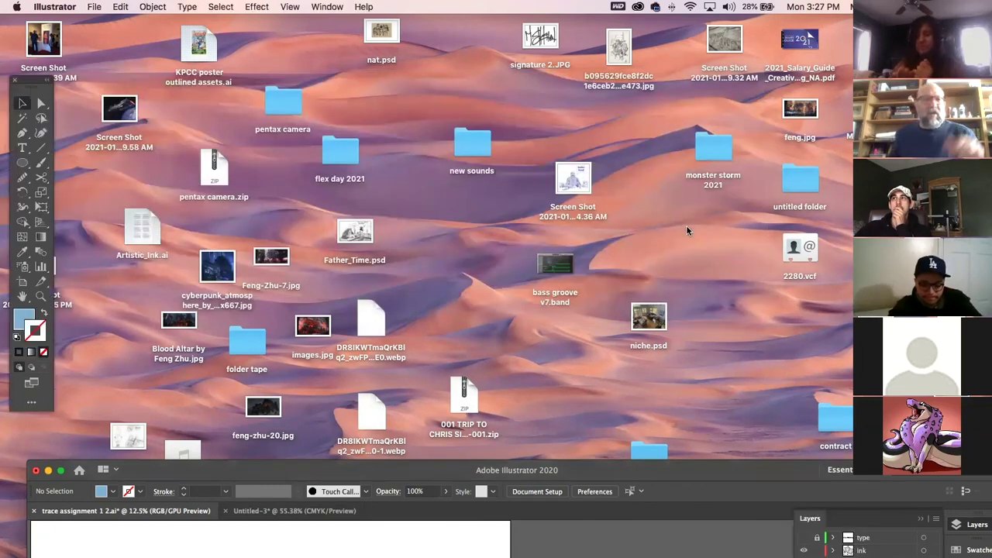
pyautogui.moveTo(677, 464); pyautogui.dragTo(703, 26)
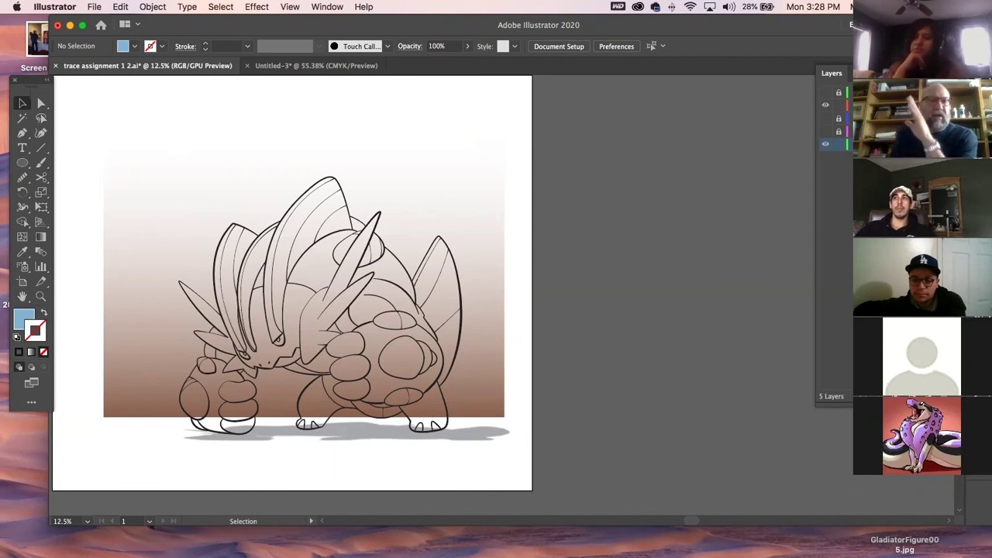
pyautogui.press('super+Tab')
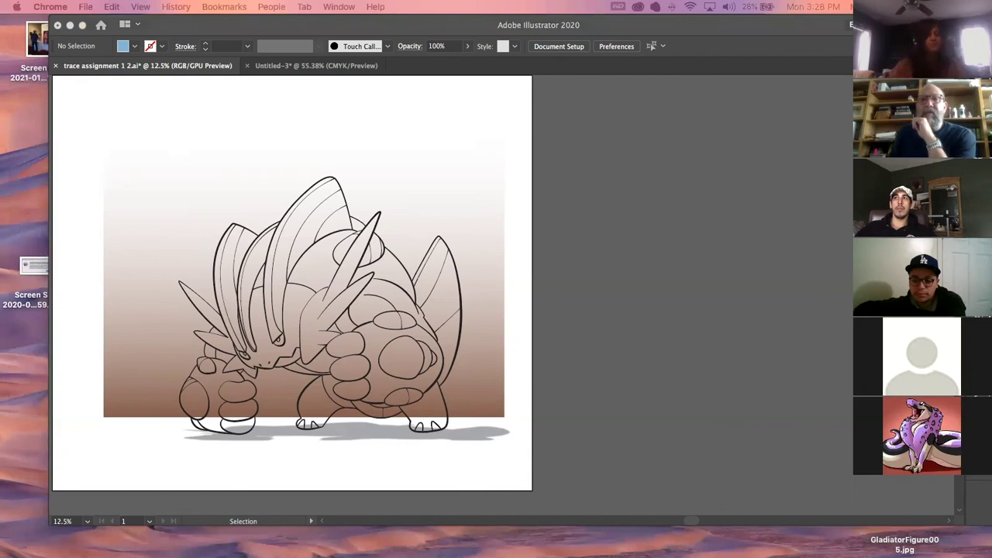
pyautogui.press('super+Tab')
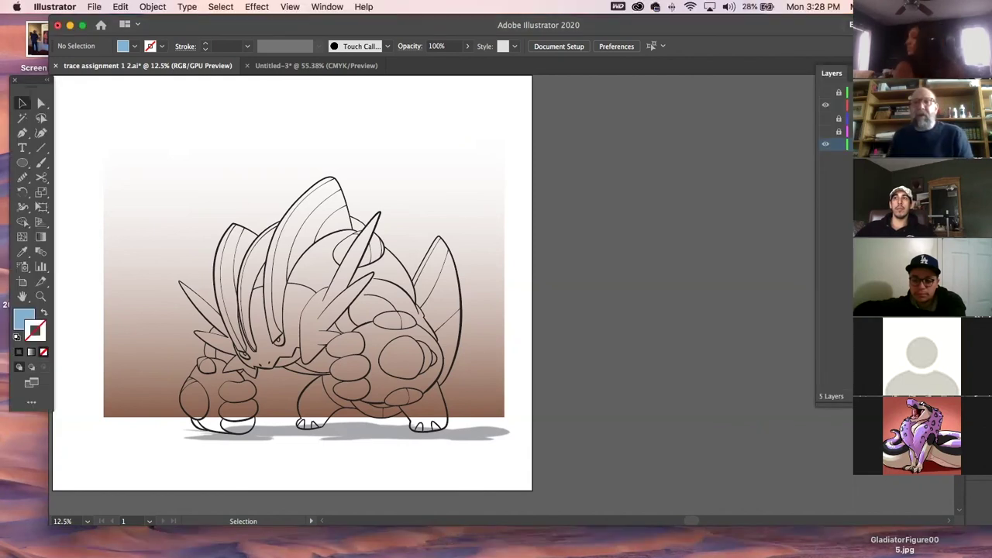
pyautogui.press('super+Tab')
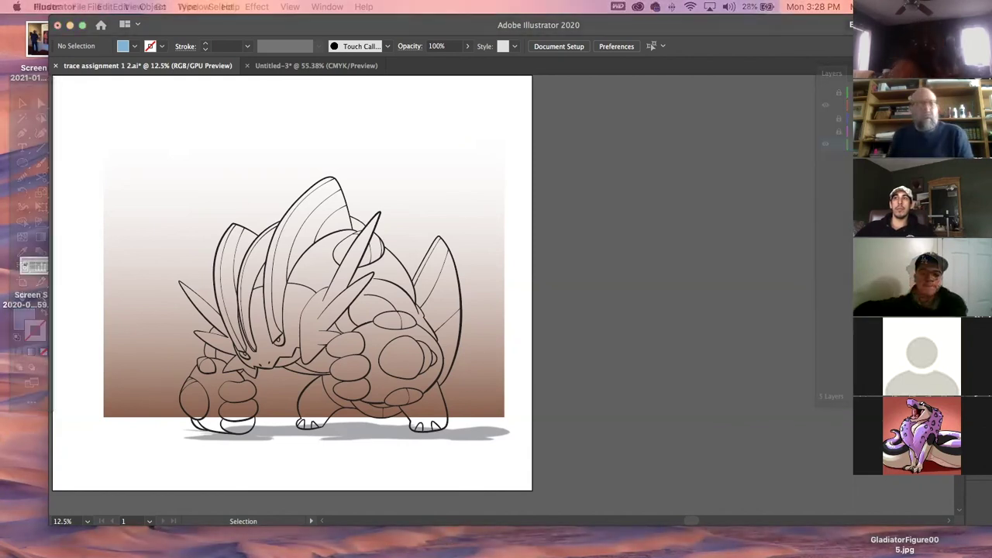